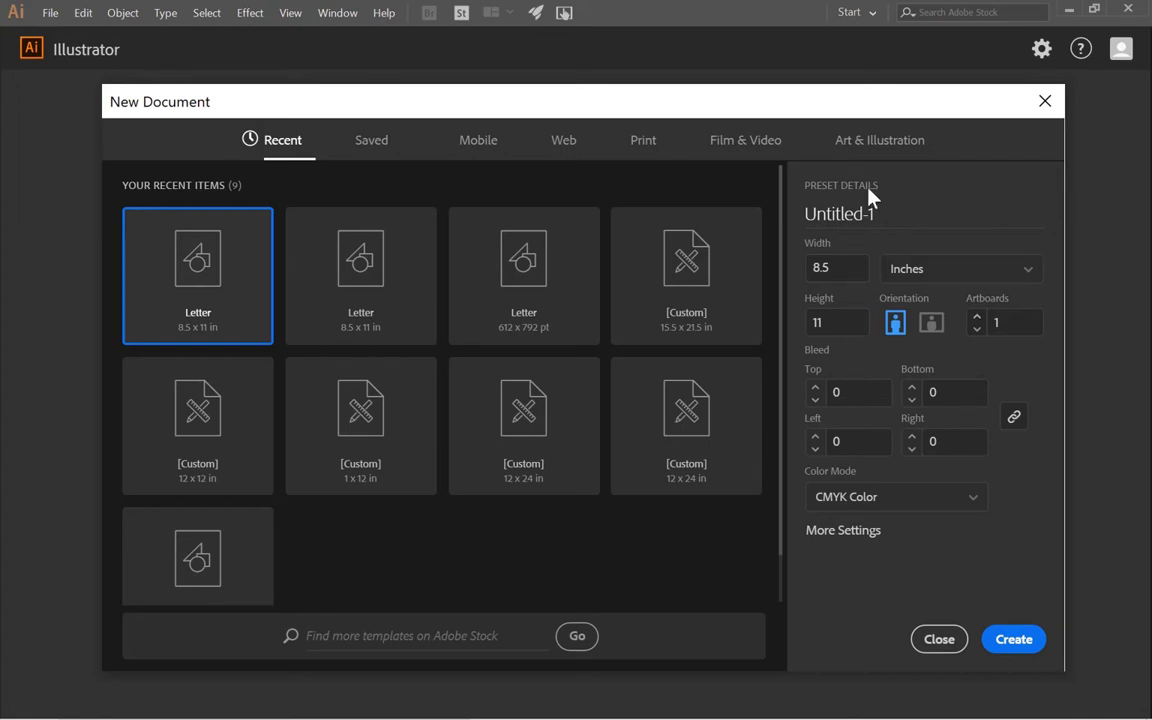
# - Create a new portrait Letter document, 8.5 x 11 inches, with one artboard and CMYK color mode
pyautogui.click(848, 267)
pyautogui.click(843, 327)
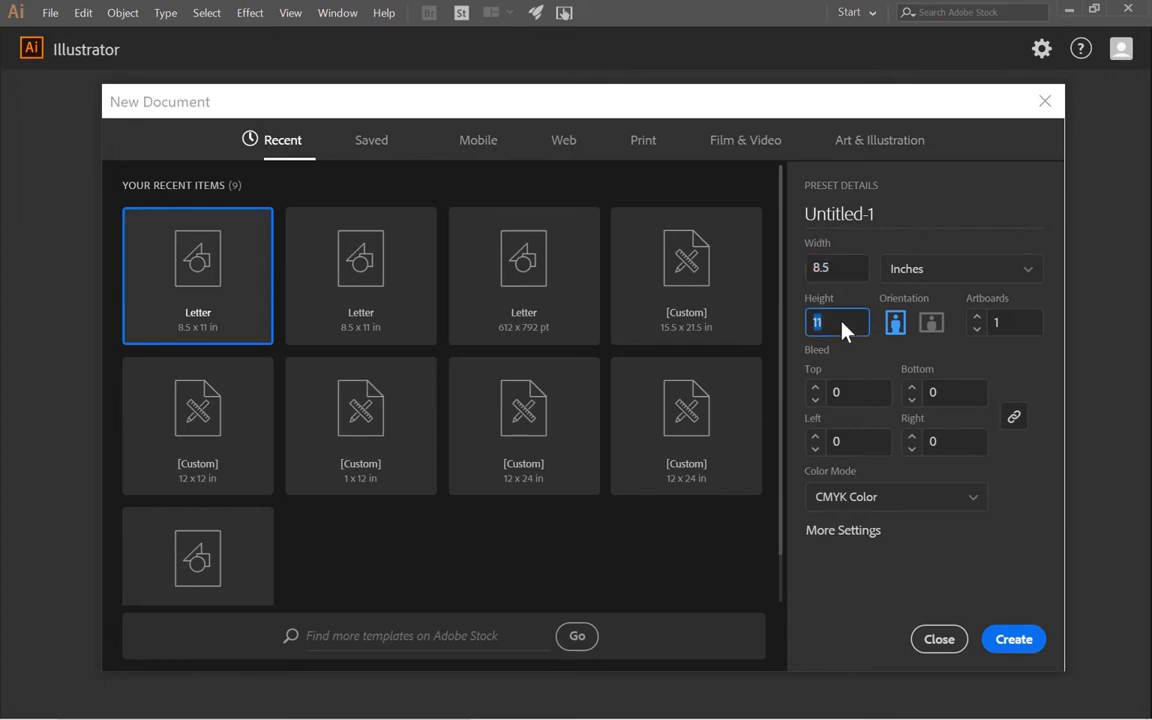
pyautogui.click(1010, 325)
pyautogui.click(975, 502)
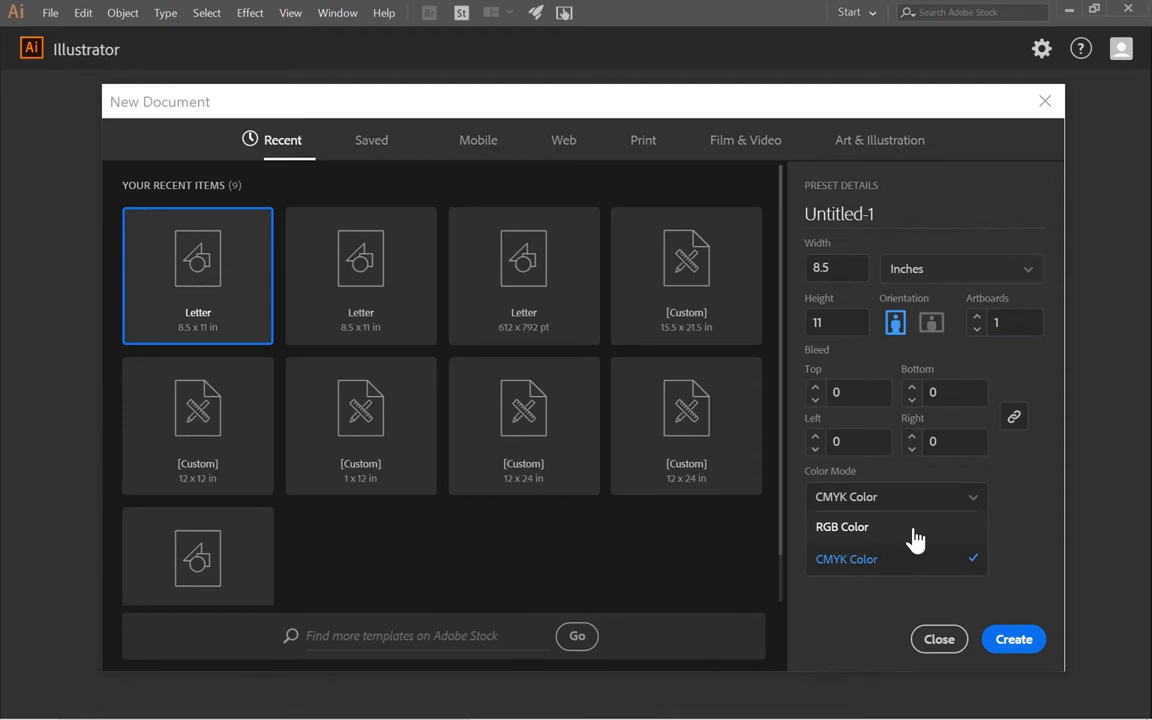
pyautogui.click(915, 560)
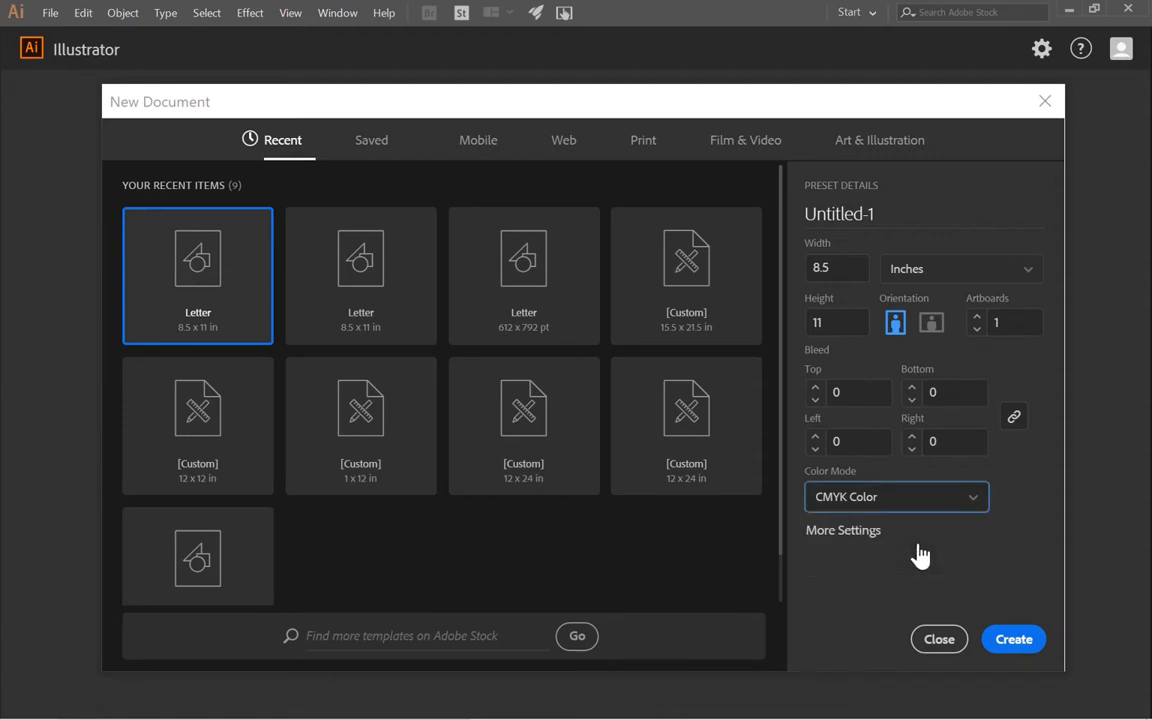
pyautogui.click(1010, 638)
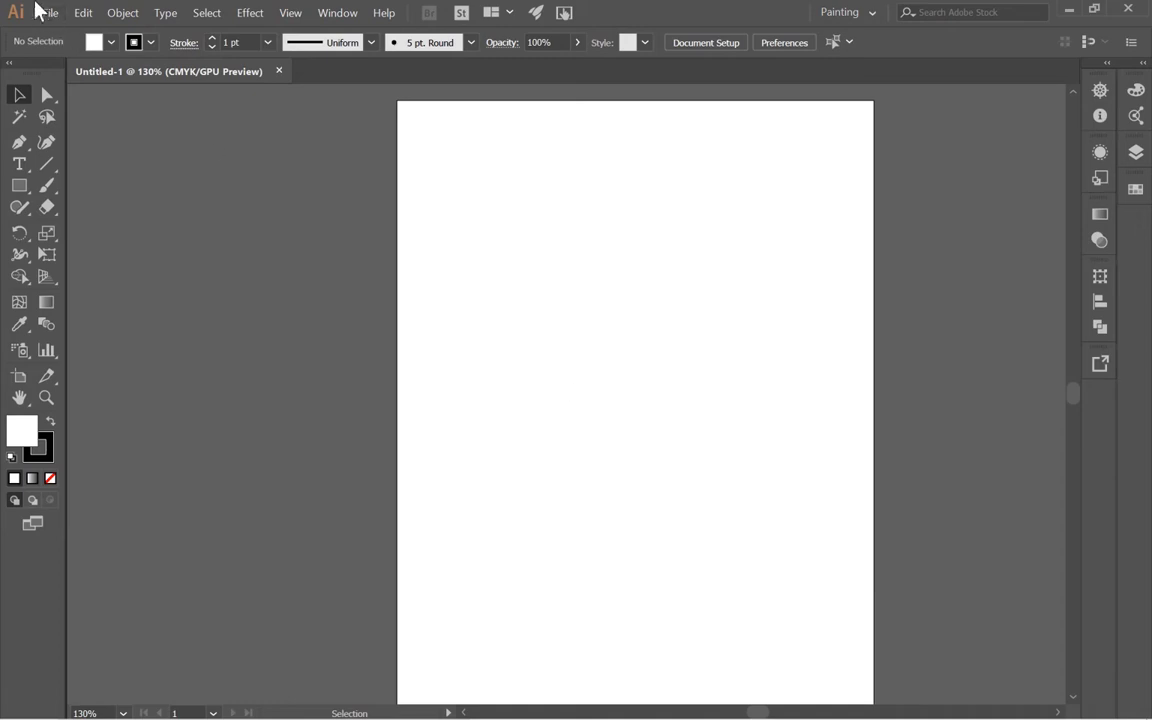
# - Place the sketch photo 20201216_162240 from the Desktop into the document as a linked image at full size
pyautogui.click(49, 14)
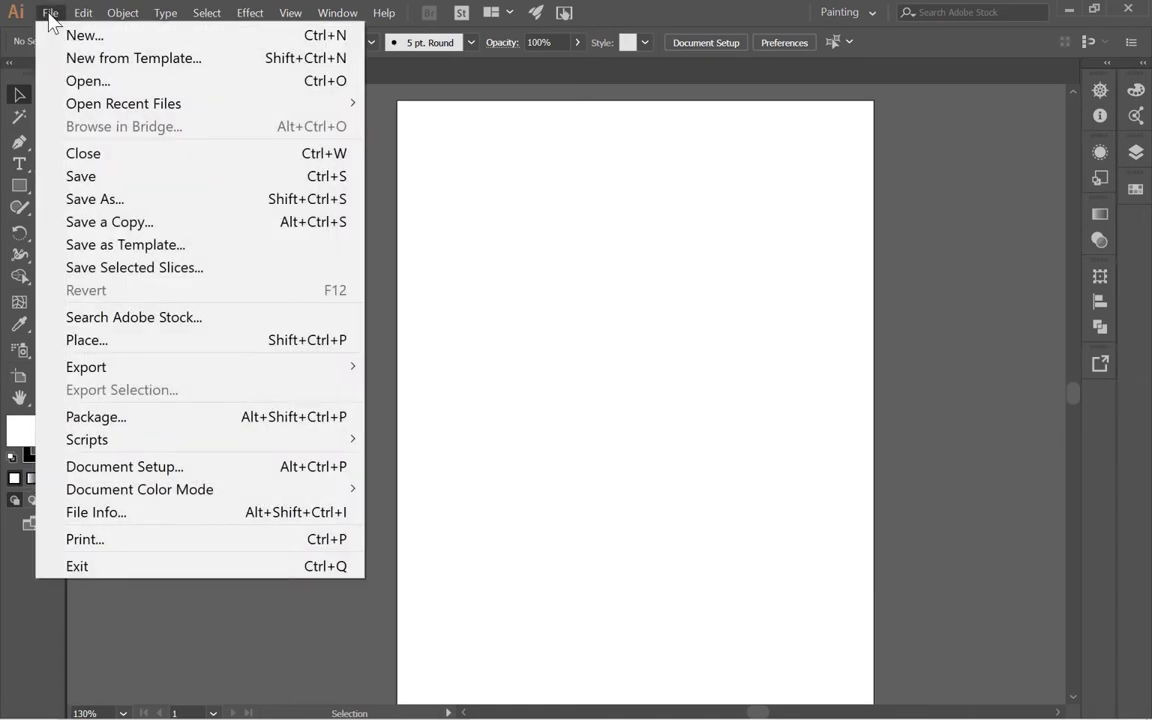
pyautogui.click(288, 341)
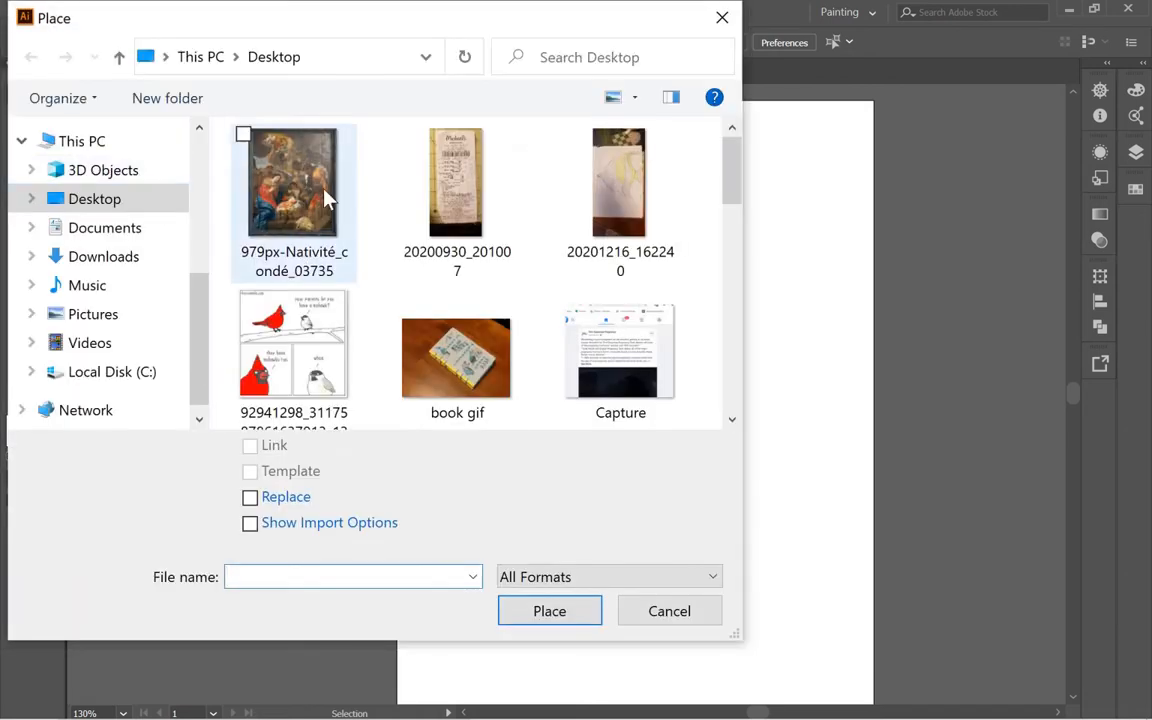
pyautogui.click(632, 185)
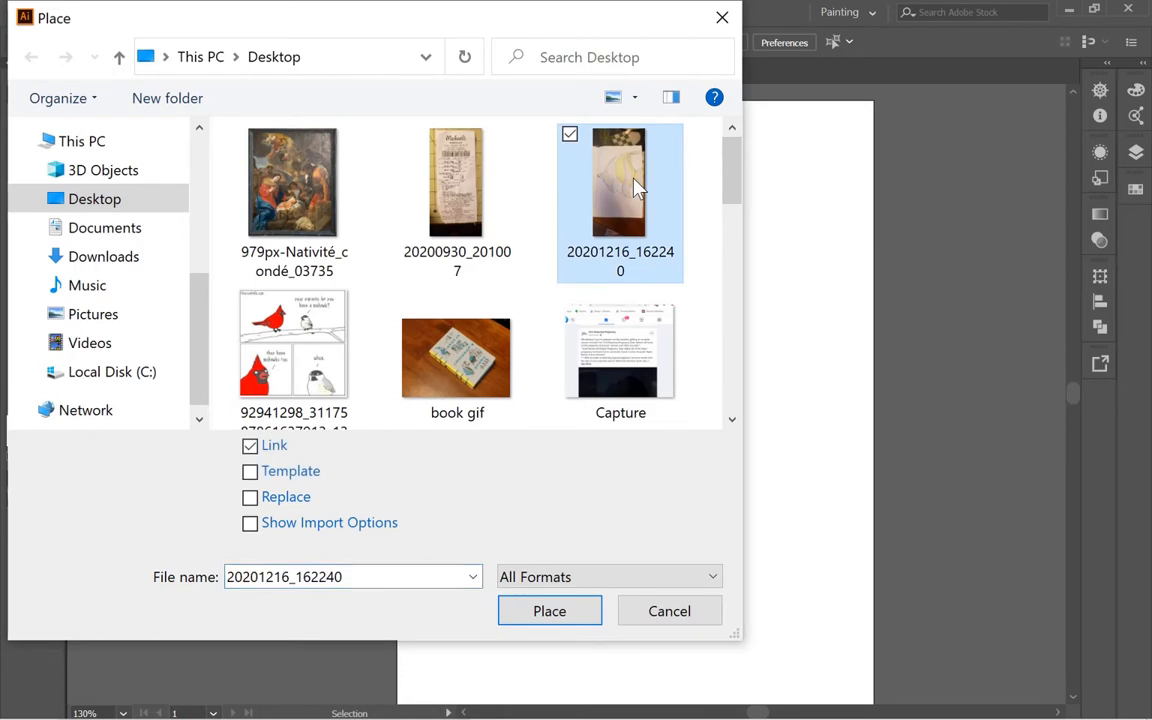
pyautogui.click(559, 615)
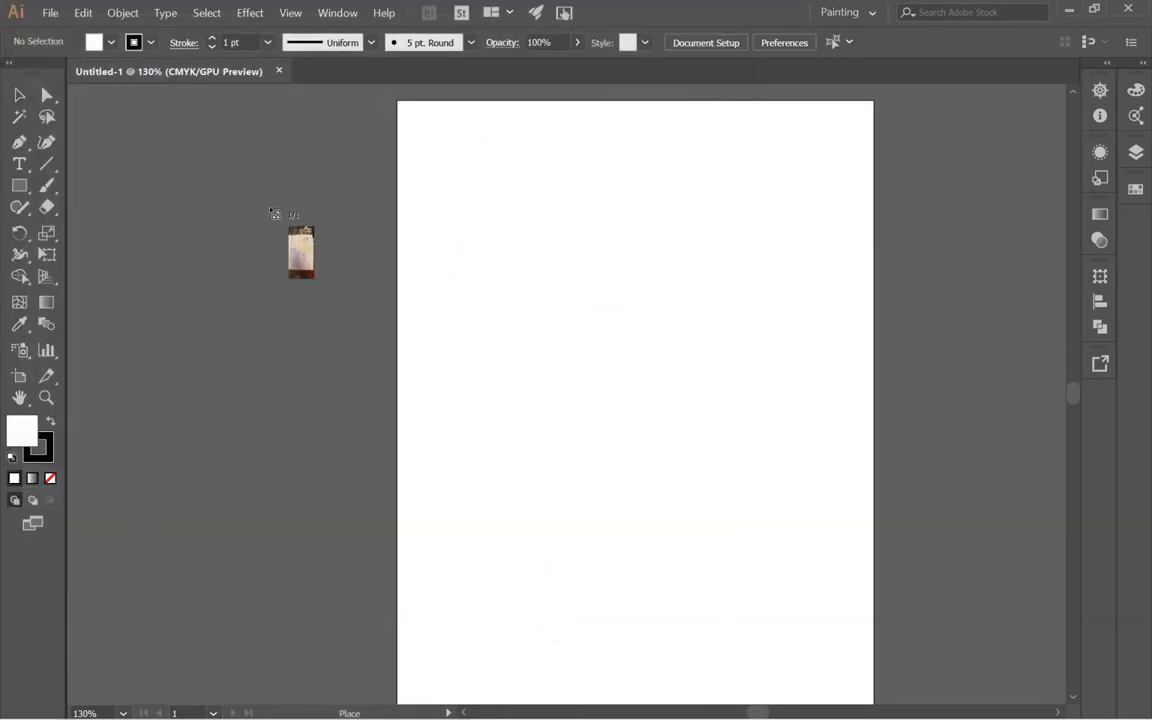
pyautogui.click(208, 151)
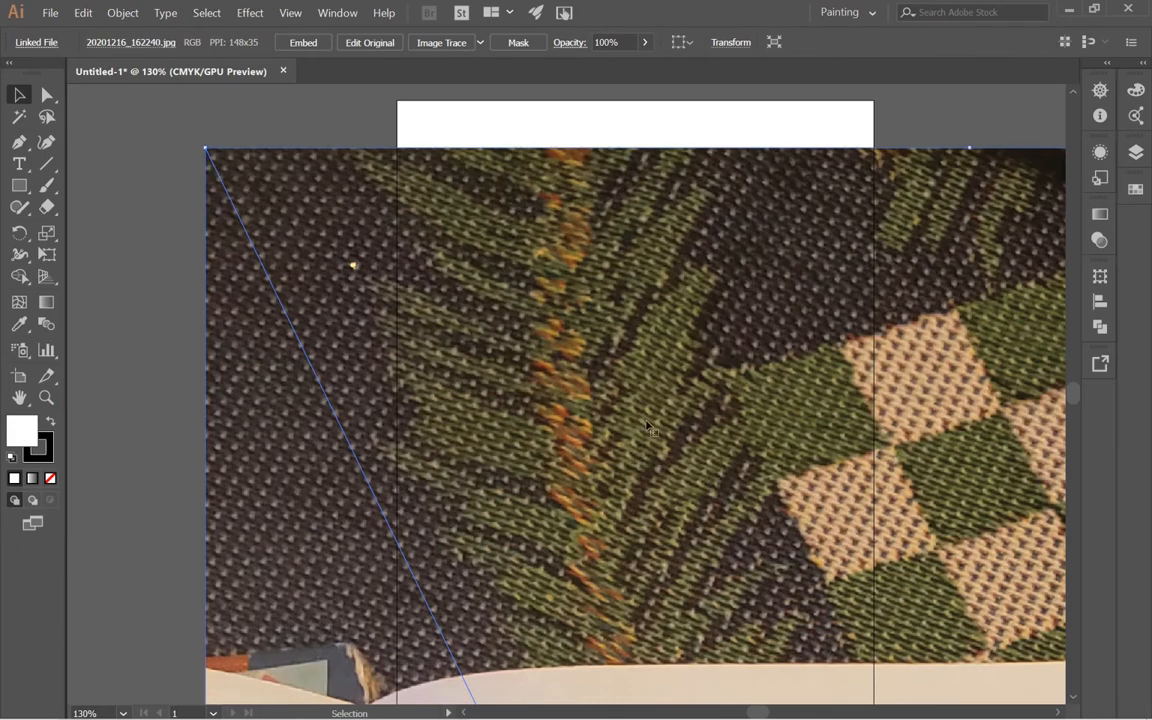
# - Examine the full extent of the placed sketch photo in relation to the artboard
pyautogui.moveTo(660, 435); pyautogui.dragTo(619, 410)
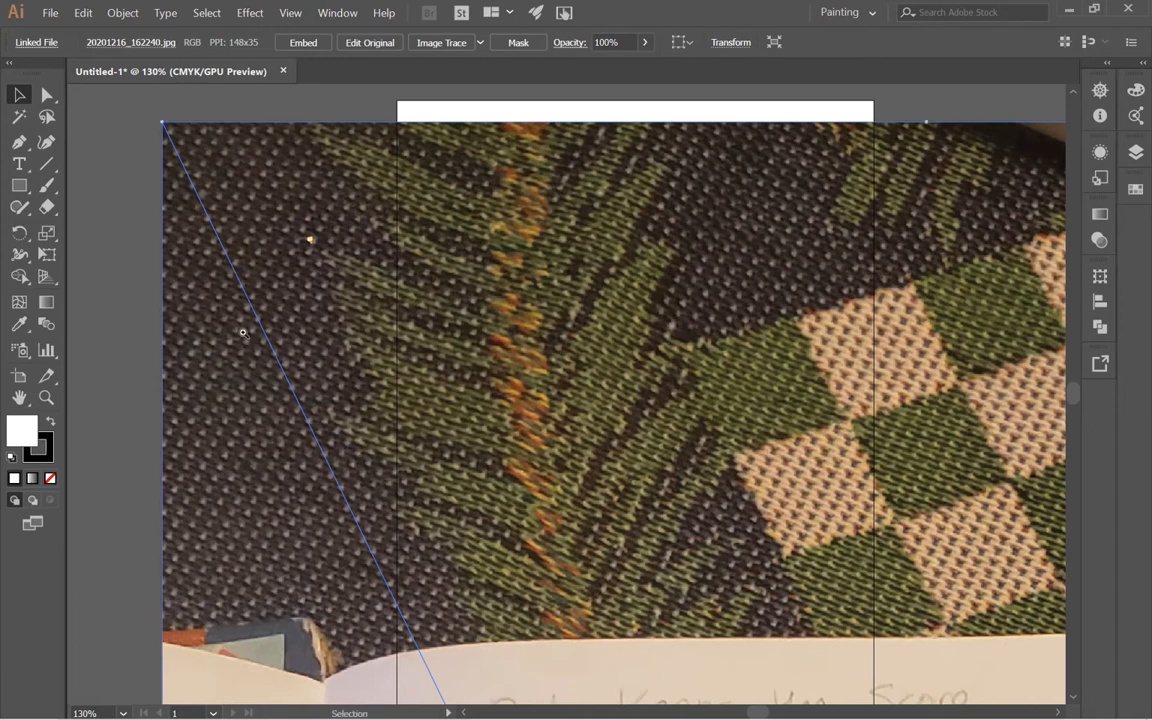
pyautogui.hotkey('ctrl', 'space')
pyautogui.keyDown('ctrl'); pyautogui.keyDown('alt'); pyautogui.click(124, 224); pyautogui.keyUp('alt'); pyautogui.keyUp('ctrl')
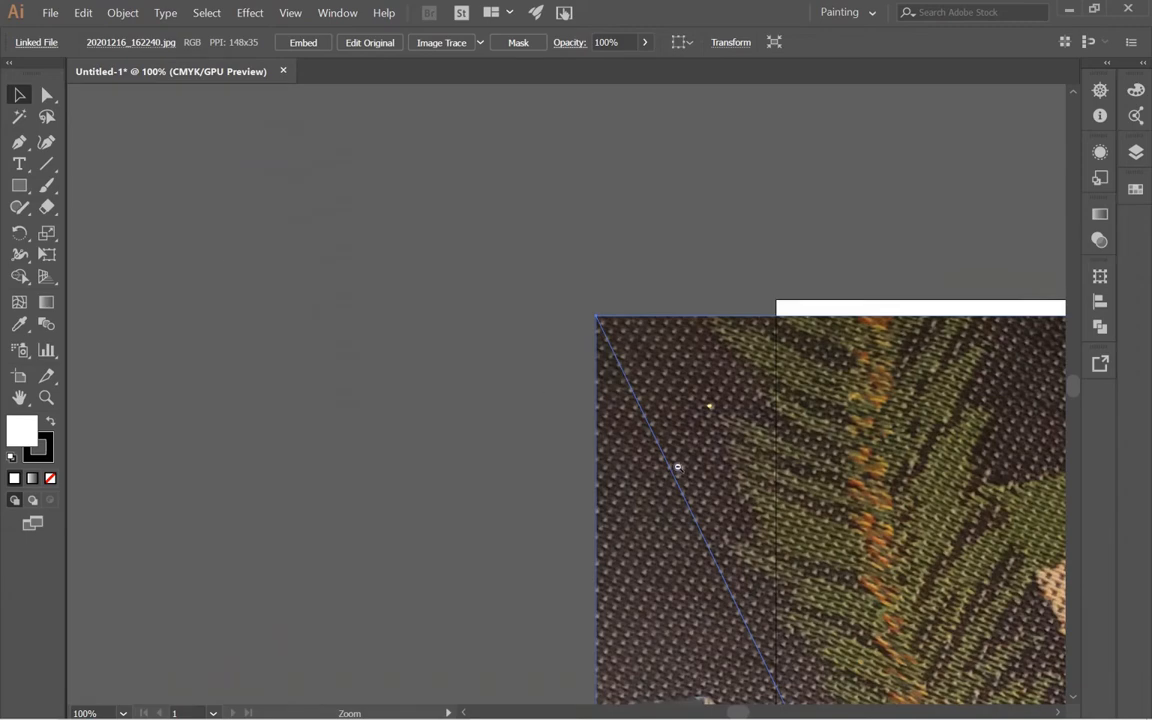
pyautogui.keyDown('ctrl'); pyautogui.keyDown('alt'); pyautogui.click(712, 482); pyautogui.keyUp('alt'); pyautogui.keyUp('ctrl')
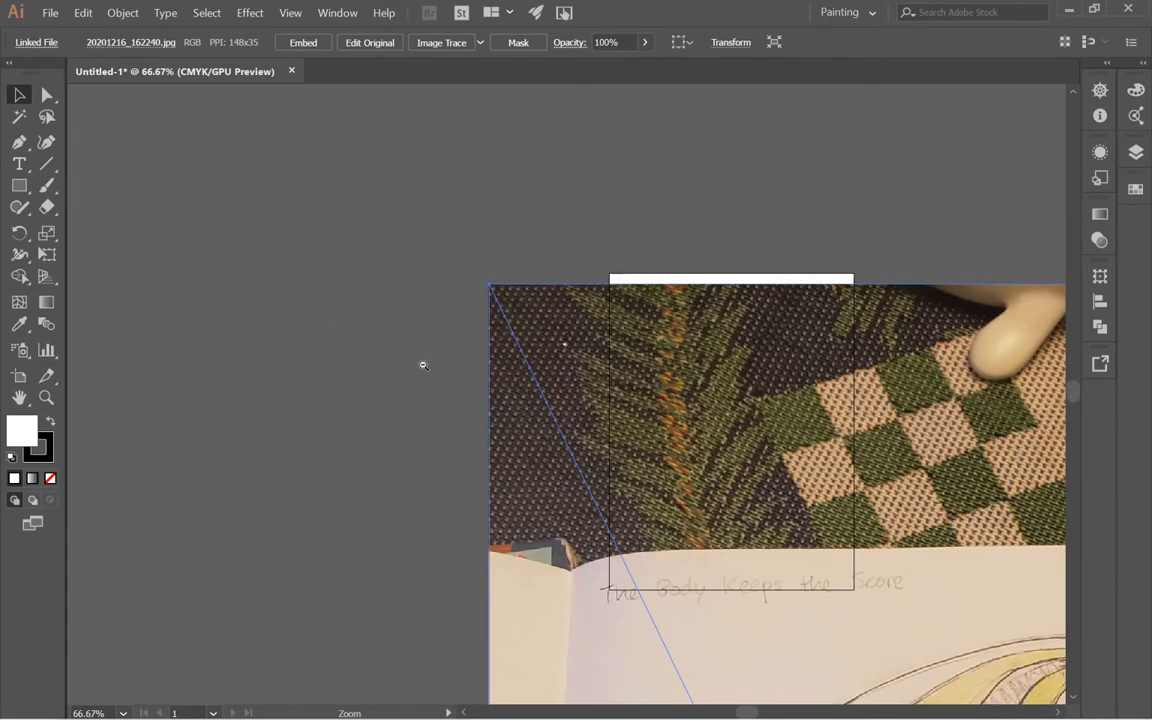
pyautogui.keyDown('ctrl'); pyautogui.keyDown('alt'); pyautogui.click(423, 364); pyautogui.keyUp('alt'); pyautogui.keyUp('ctrl')
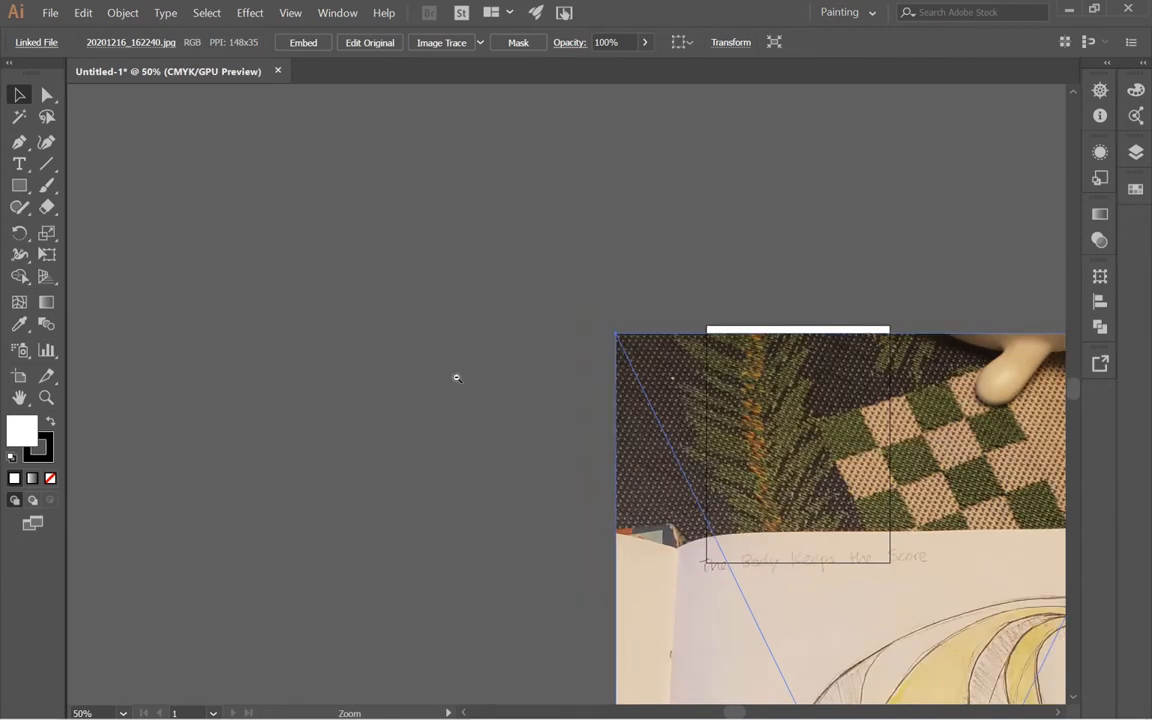
pyautogui.keyDown('ctrl'); pyautogui.keyDown('alt'); pyautogui.click(712, 483); pyautogui.keyUp('alt'); pyautogui.keyUp('ctrl')
pyautogui.moveTo(712, 483); pyautogui.dragTo(296, 283)
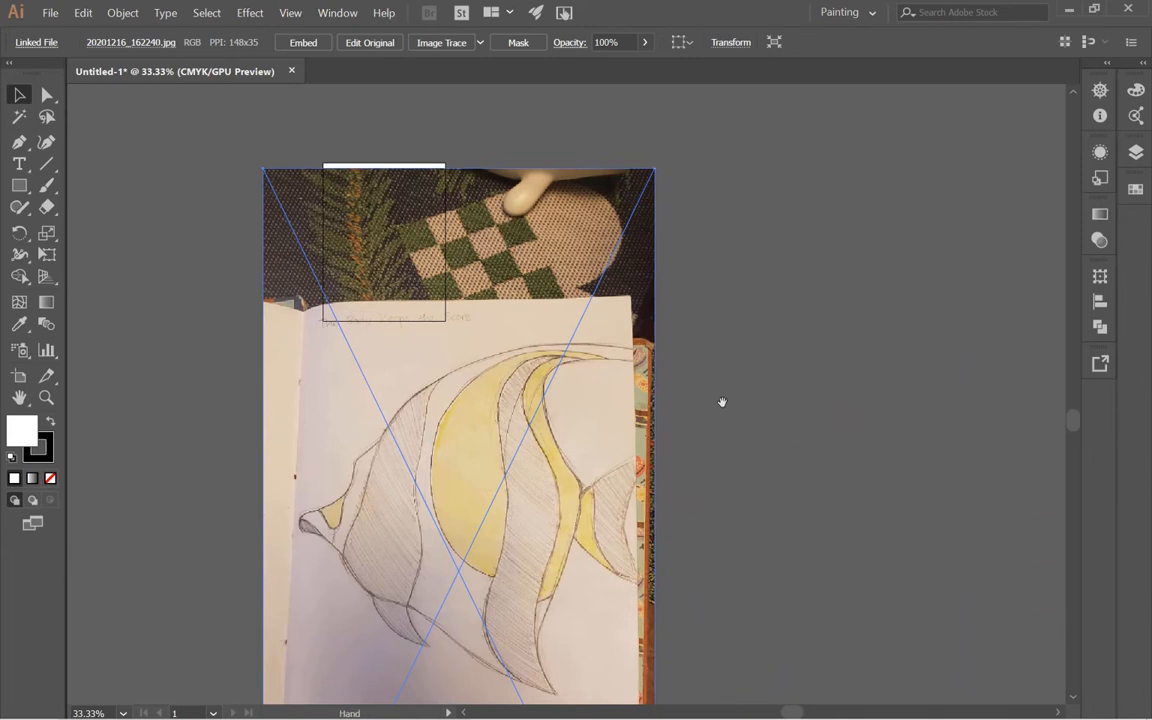
pyautogui.press('space')
pyautogui.moveTo(600, 290); pyautogui.dragTo(614, 424)
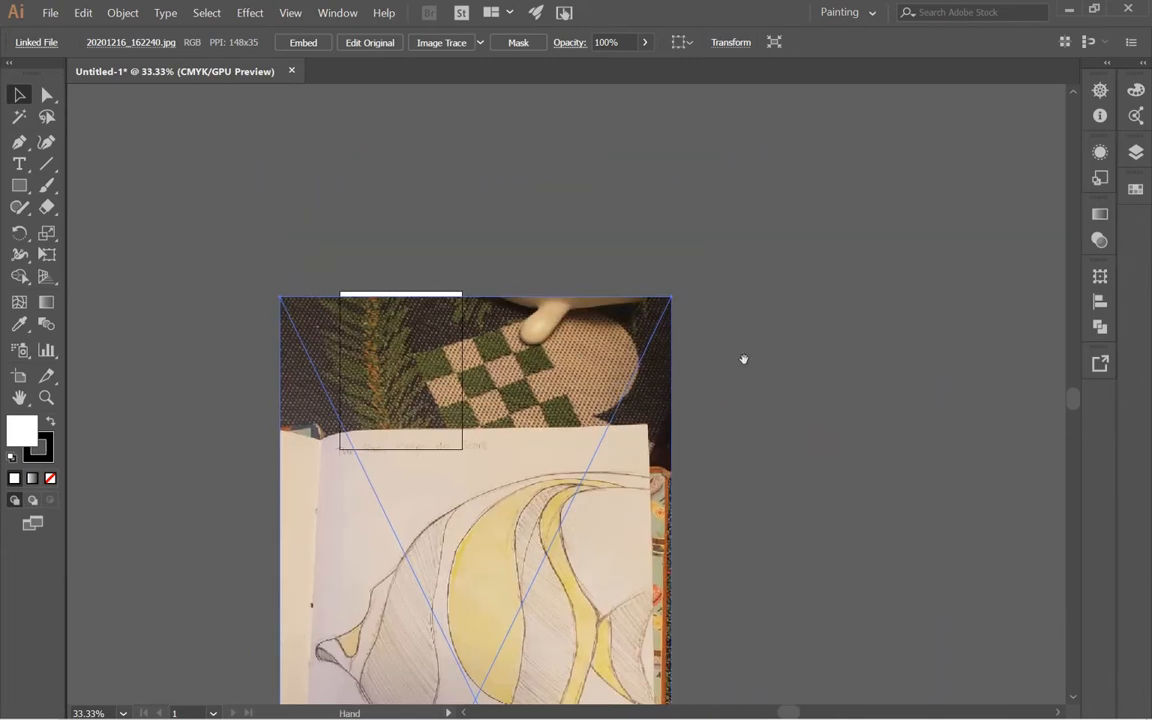
pyautogui.moveTo(535, 498); pyautogui.dragTo(610, 381)
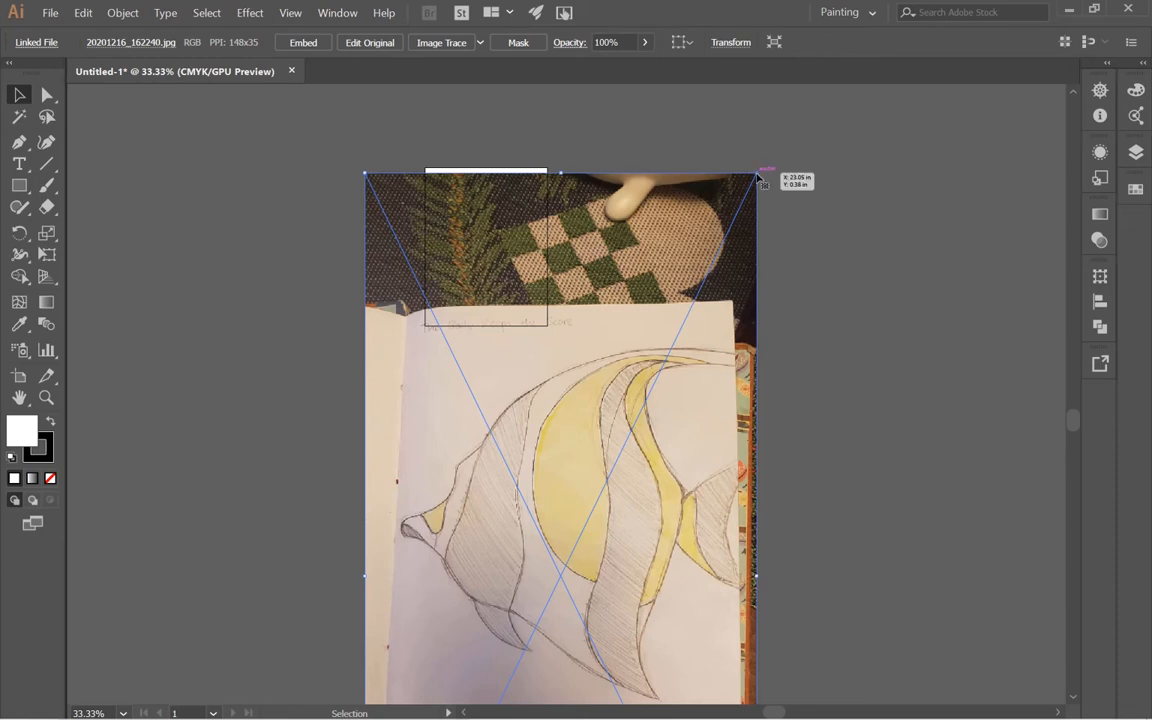
pyautogui.moveTo(757, 176); pyautogui.dragTo(583, 133)
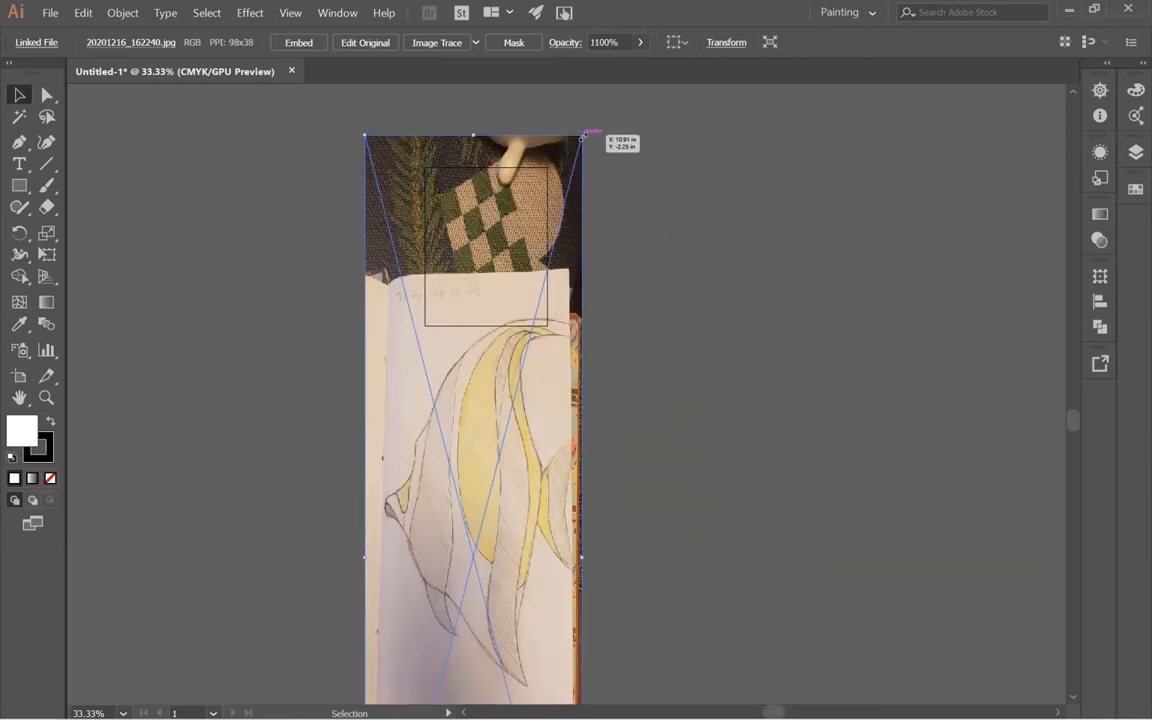
pyautogui.hotkey('ctrl', 'z')
pyautogui.hotkey('ctrl', 'z')
pyautogui.hotkey('ctrl', 'z')
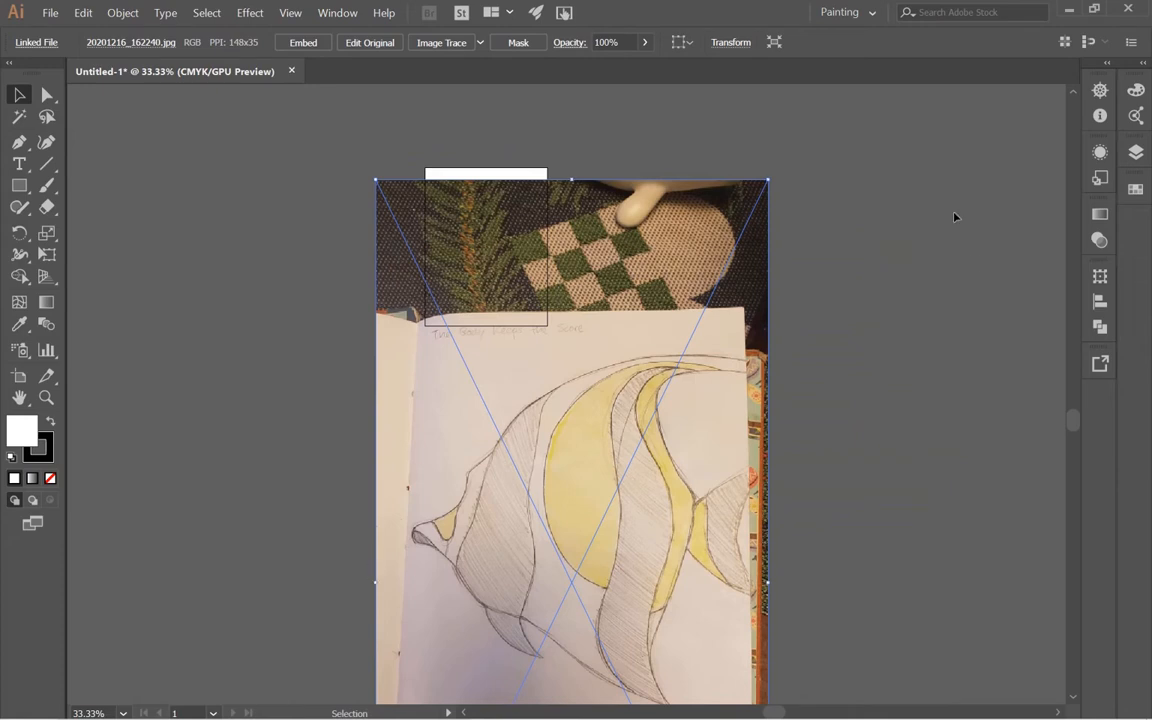
# - Scale the sketch photo down proportionally to about half the artboard's width and move it just left of the artboard
pyautogui.moveTo(768, 181); pyautogui.dragTo(548, 375)
pyautogui.moveTo(496, 697); pyautogui.dragTo(363, 364)
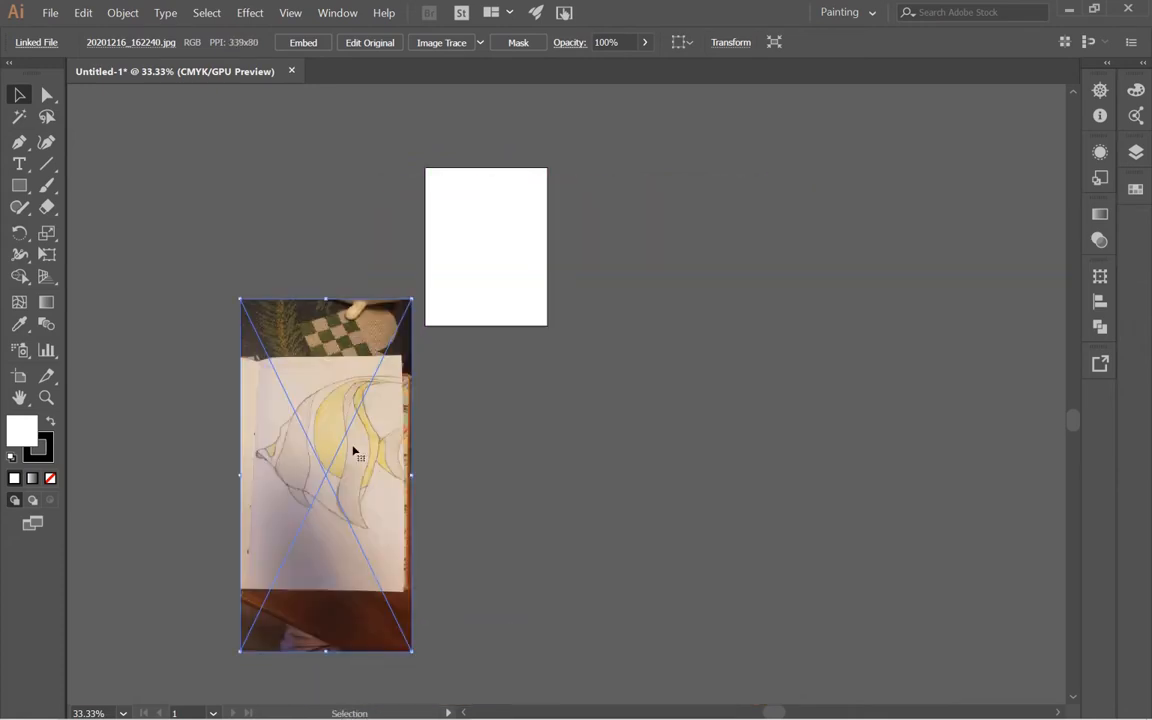
pyautogui.moveTo(353, 452); pyautogui.dragTo(322, 238)
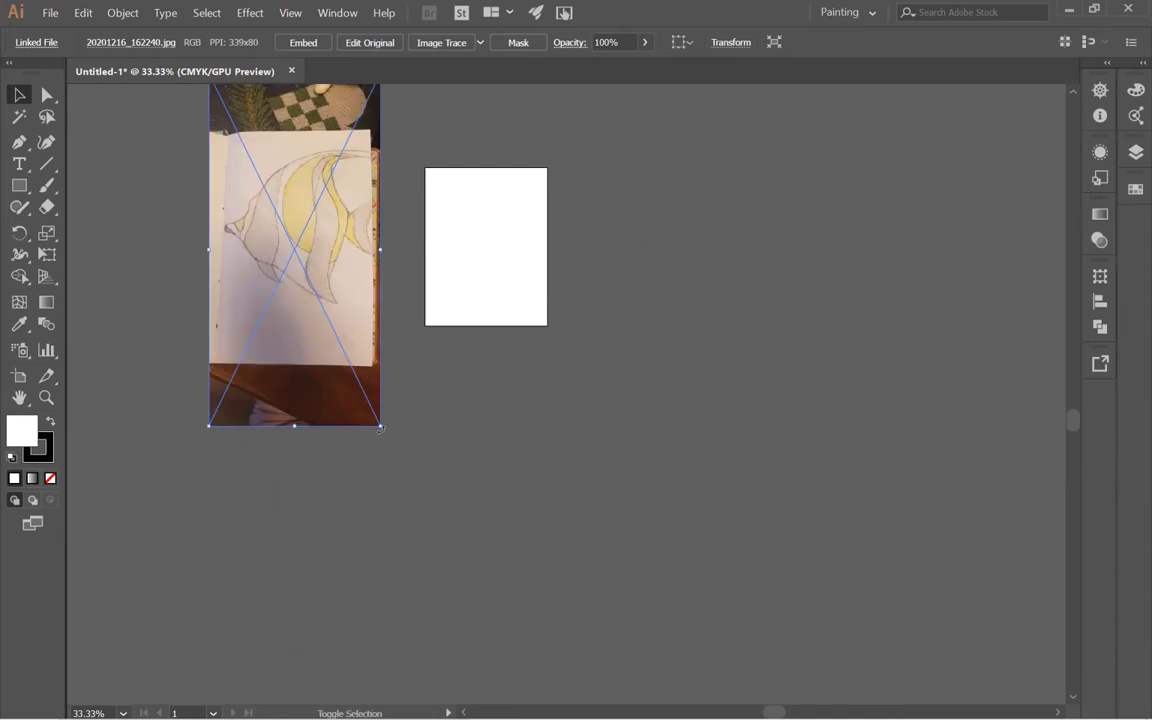
pyautogui.moveTo(380, 427); pyautogui.dragTo(265, 290)
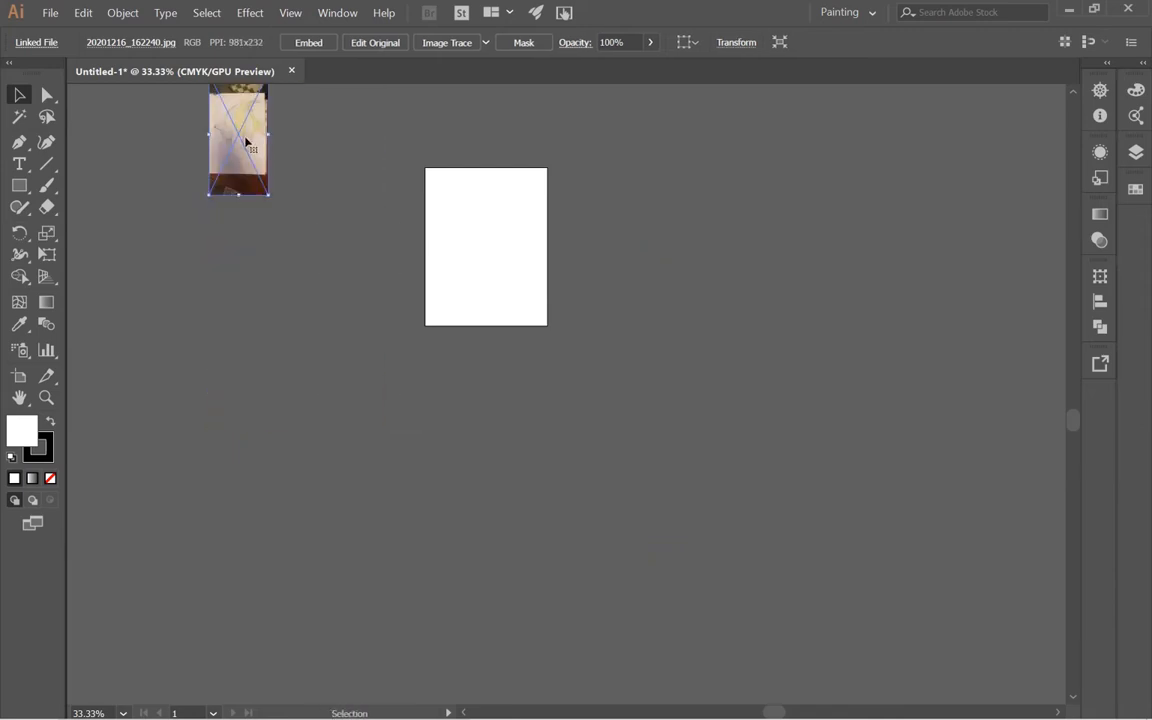
pyautogui.moveTo(245, 141); pyautogui.dragTo(369, 234)
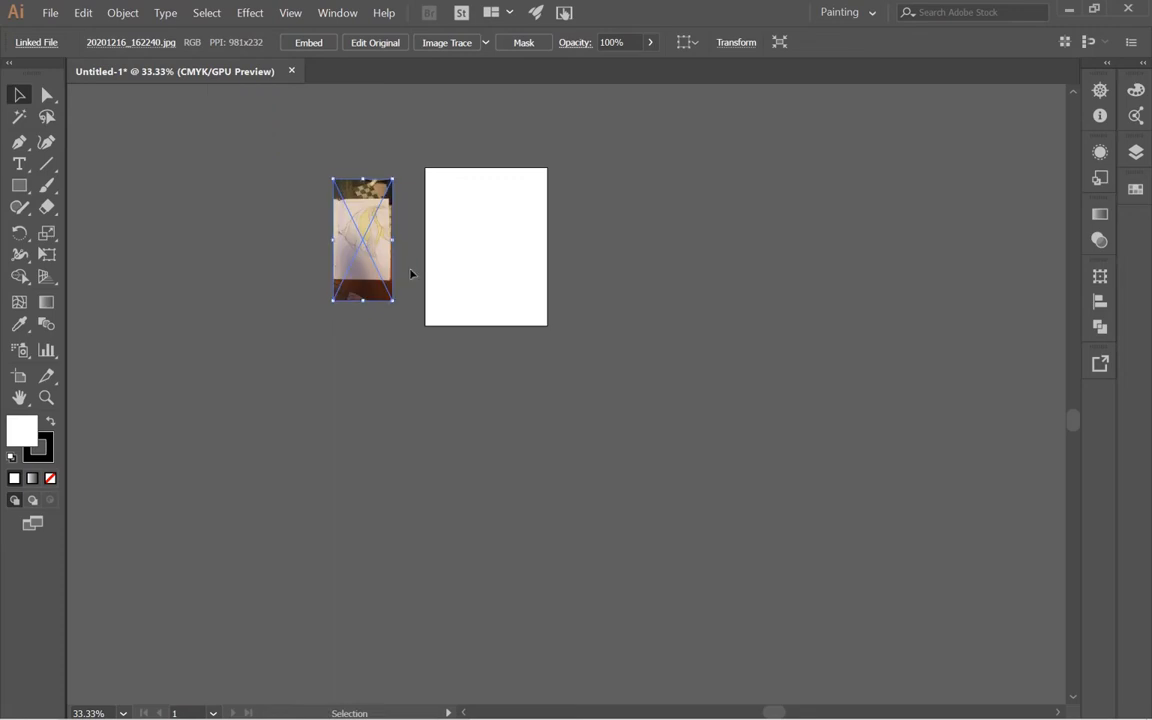
# - Enlarge the sketch photo proportionally to about the artboard's height, keep it beside the artboard's left edge, and deselect it
pyautogui.keyDown('ctrl'); pyautogui.click(410, 273); pyautogui.keyUp('ctrl')
pyautogui.keyDown('ctrl'); pyautogui.click(597, 396); pyautogui.keyUp('ctrl')
pyautogui.keyDown('ctrl'); pyautogui.click(597, 396); pyautogui.keyUp('ctrl')
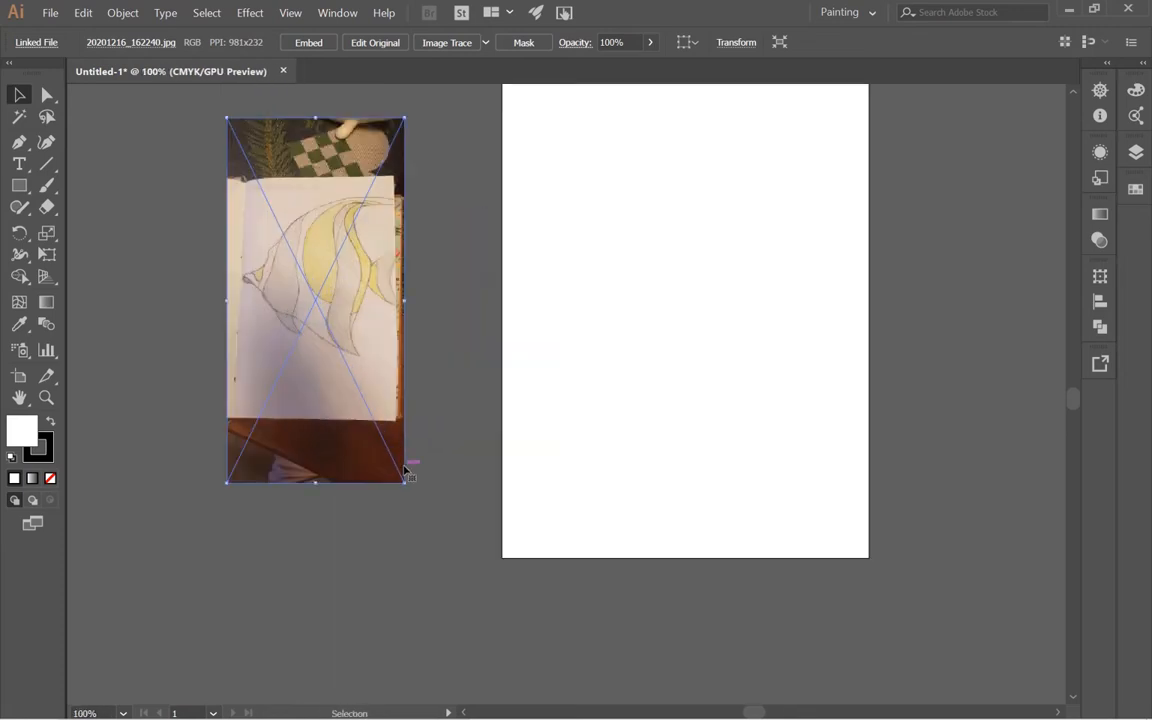
pyautogui.moveTo(405, 484); pyautogui.dragTo(561, 604)
pyautogui.moveTo(414, 486)
pyautogui.mouseDown()
pyautogui.moveTo(437, 470)
pyautogui.moveTo(419, 462)
pyautogui.mouseUp()
pyautogui.moveTo(652, 449); pyautogui.dragTo(520, 526)
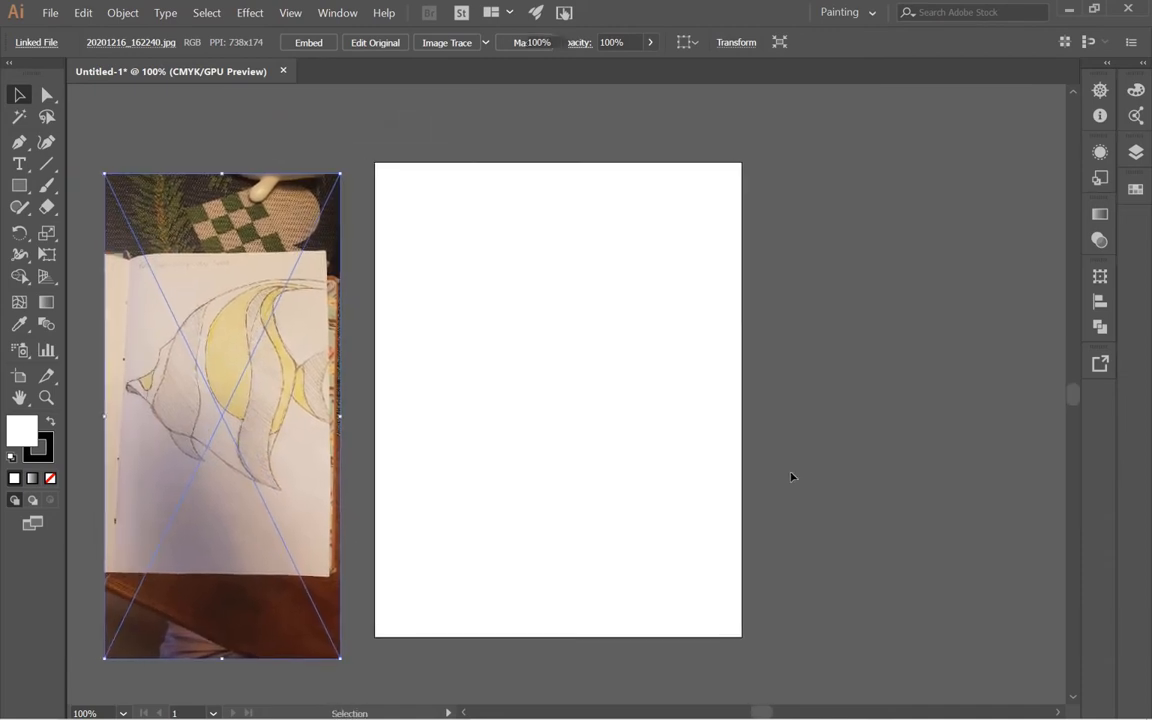
pyautogui.click(792, 476)
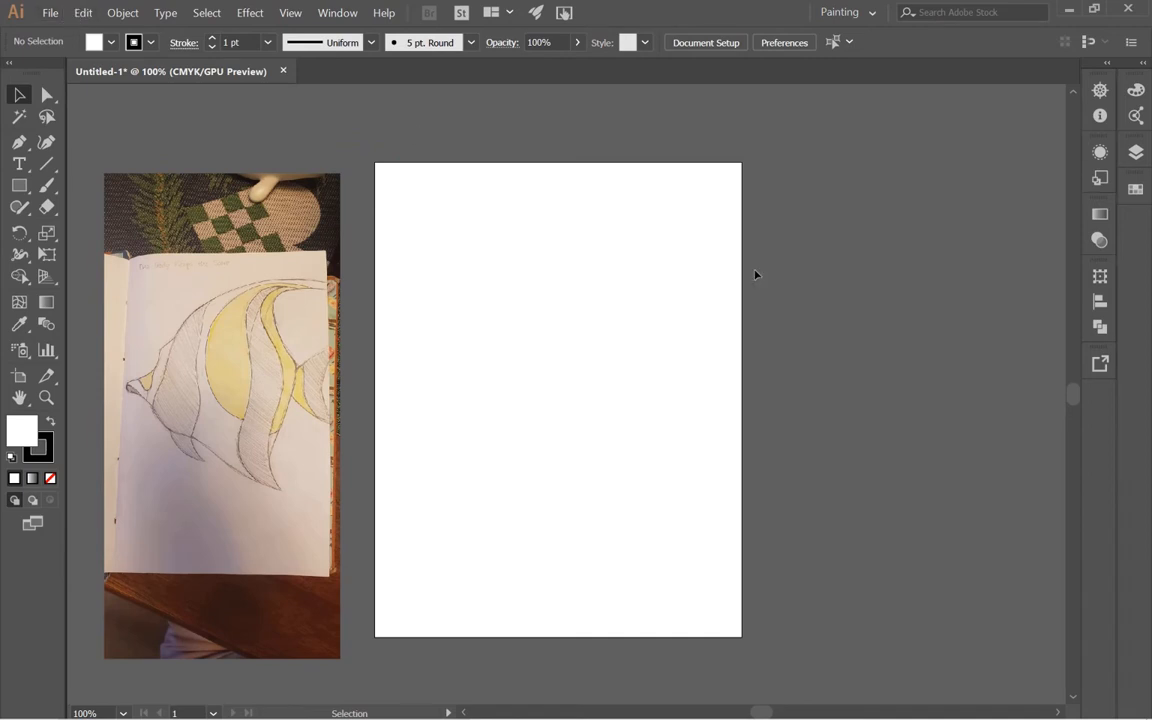
# - Place the linked reference photo "moorish idol" from the Desktop onto the upper part of the artboard
pyautogui.hotkey('ctrl', 'shift', 'p')
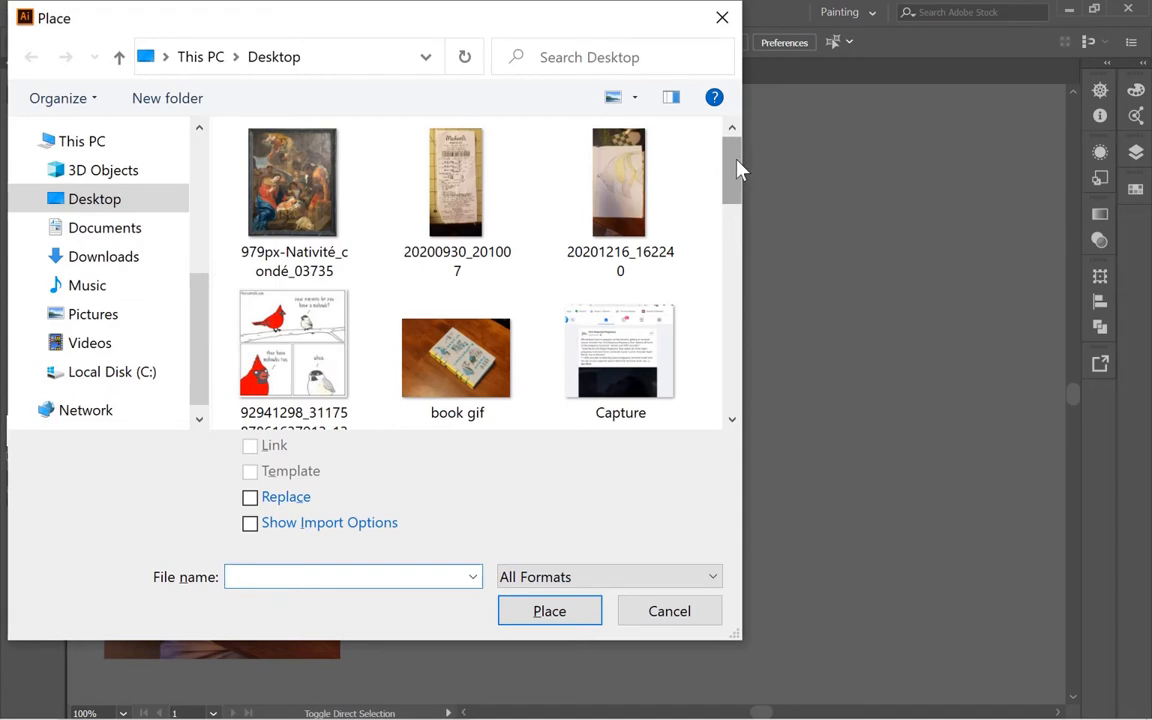
pyautogui.moveTo(738, 170); pyautogui.dragTo(730, 329)
pyautogui.click(313, 193)
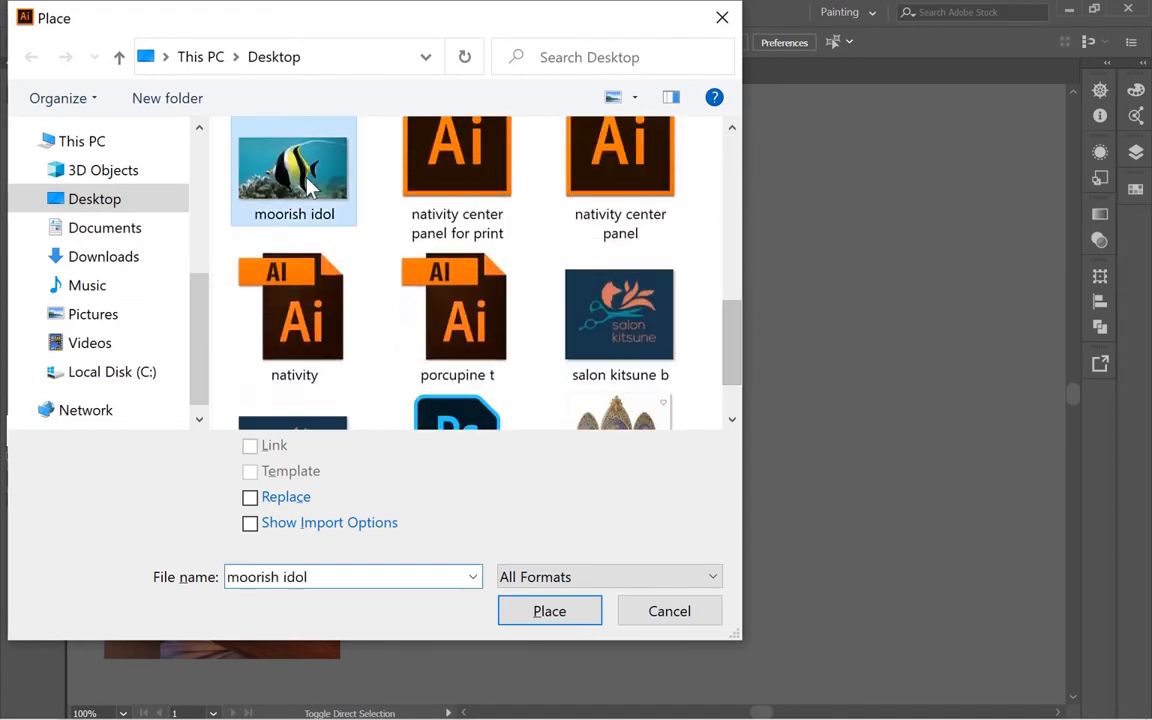
pyautogui.click(566, 613)
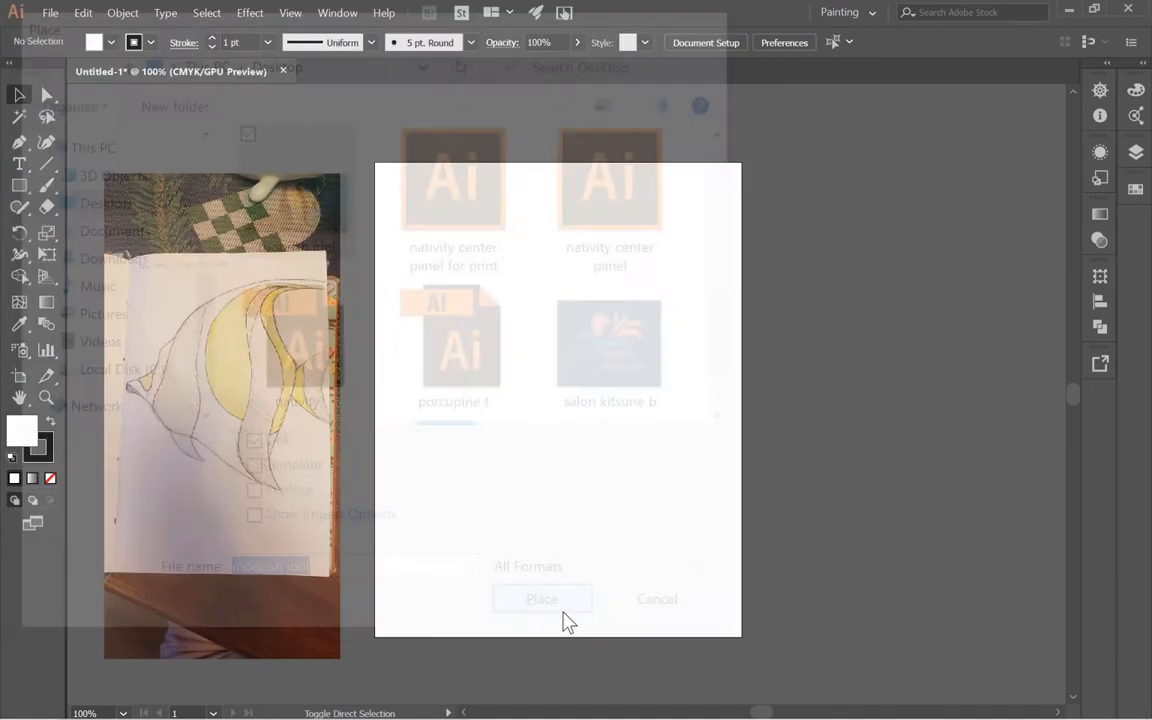
pyautogui.click(601, 227)
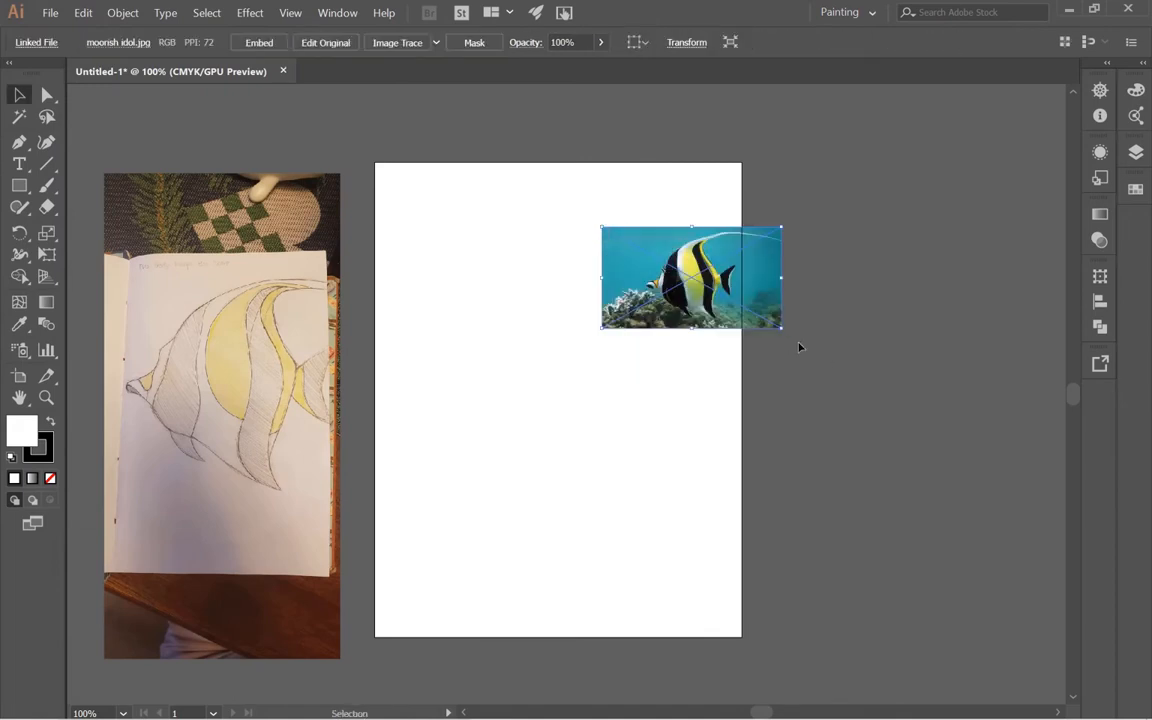
# - Enlarge the moorish idol photo proportionally and position it over the artboard, letting it extend well past the artboard's right edge
pyautogui.moveTo(784, 330); pyautogui.dragTo(1020, 463)
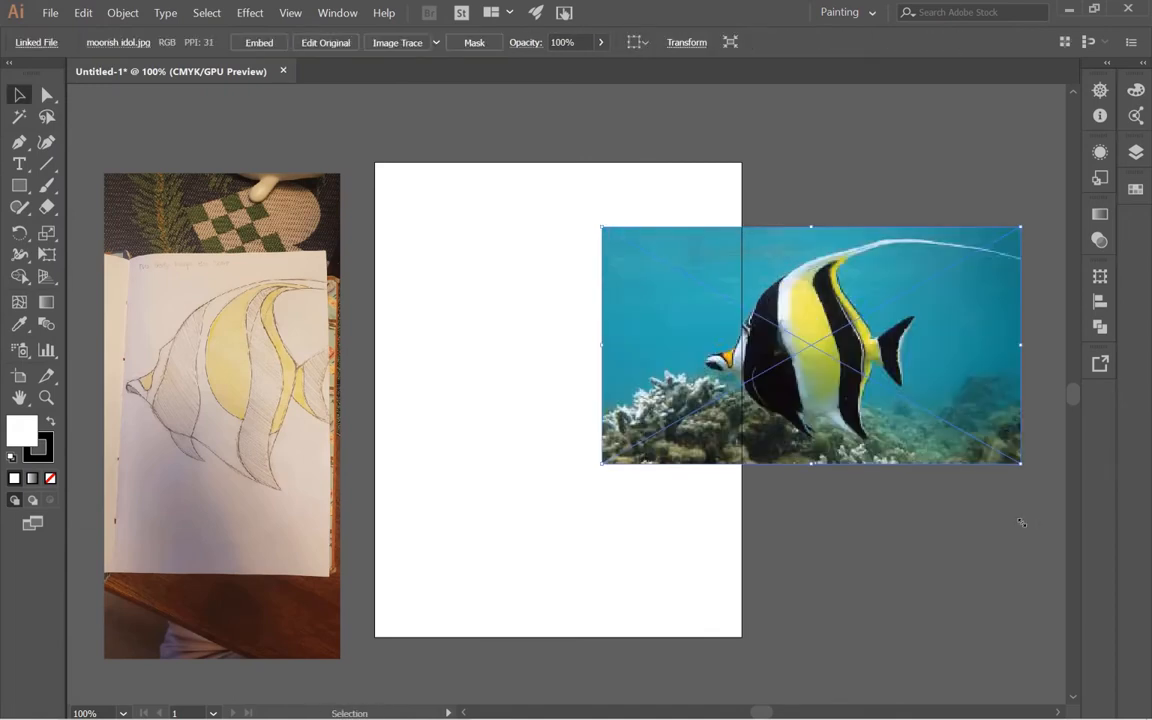
pyautogui.moveTo(797, 338); pyautogui.dragTo(591, 289)
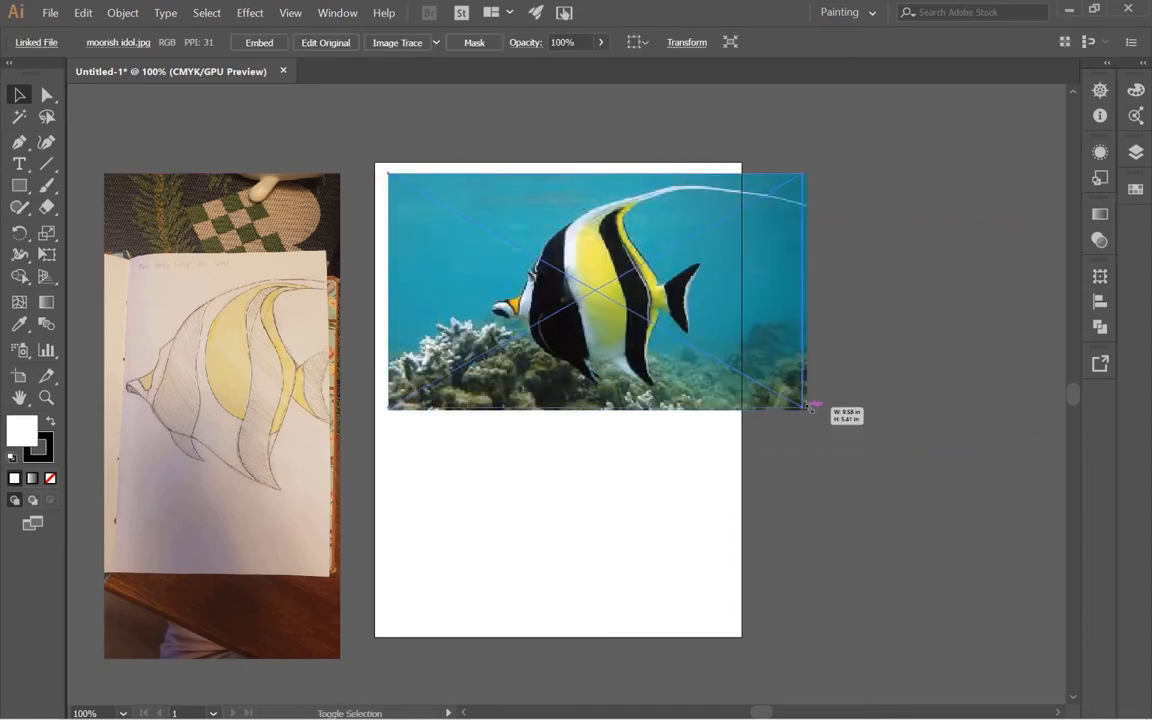
pyautogui.moveTo(808, 410); pyautogui.dragTo(1046, 545)
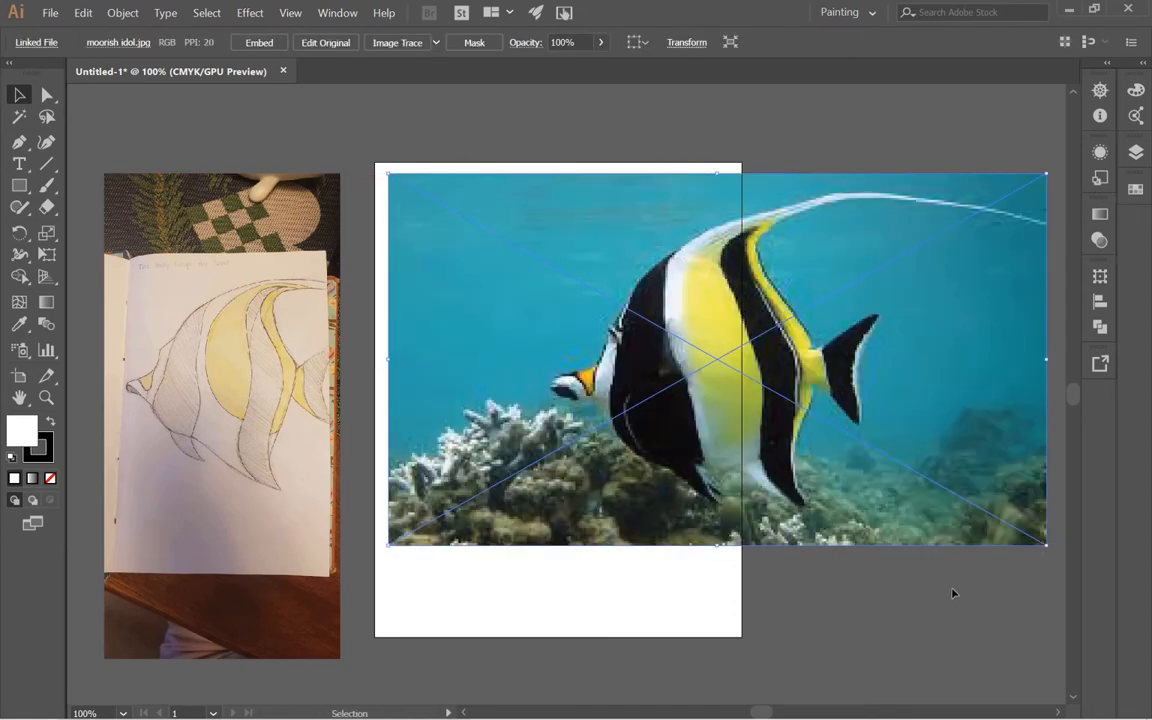
pyautogui.hscroll(4, 849, 592)
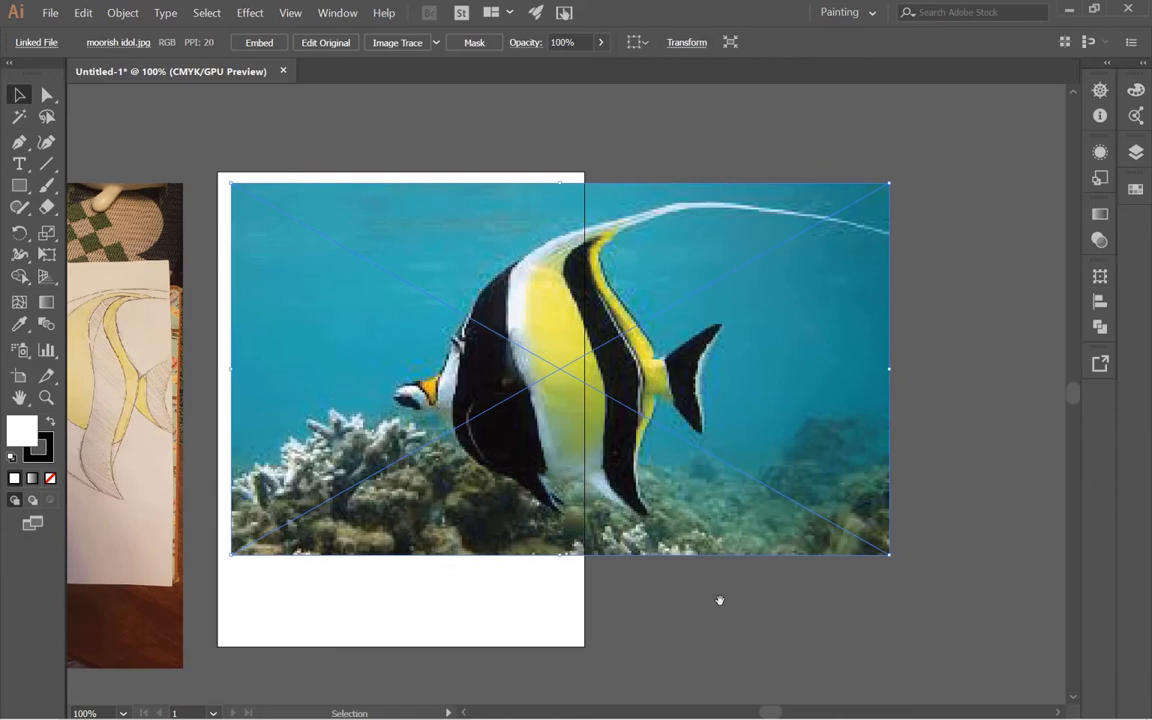
pyautogui.moveTo(627, 405); pyautogui.dragTo(658, 418)
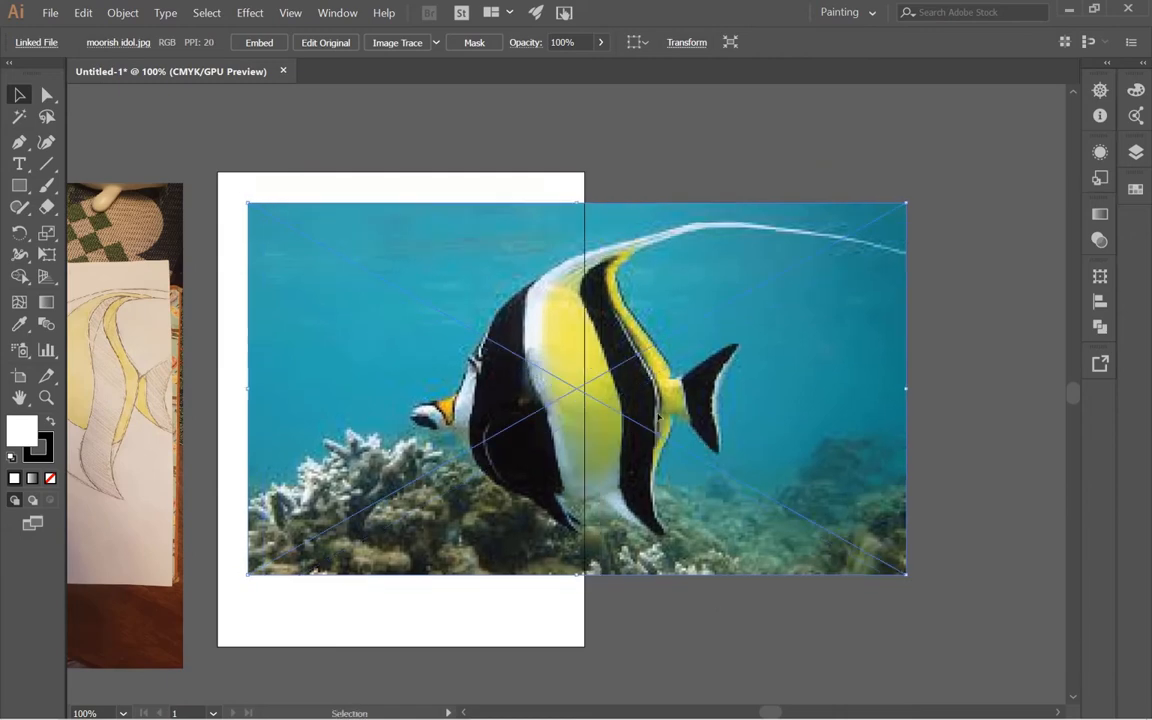
pyautogui.hscroll(-5, 415, 318)
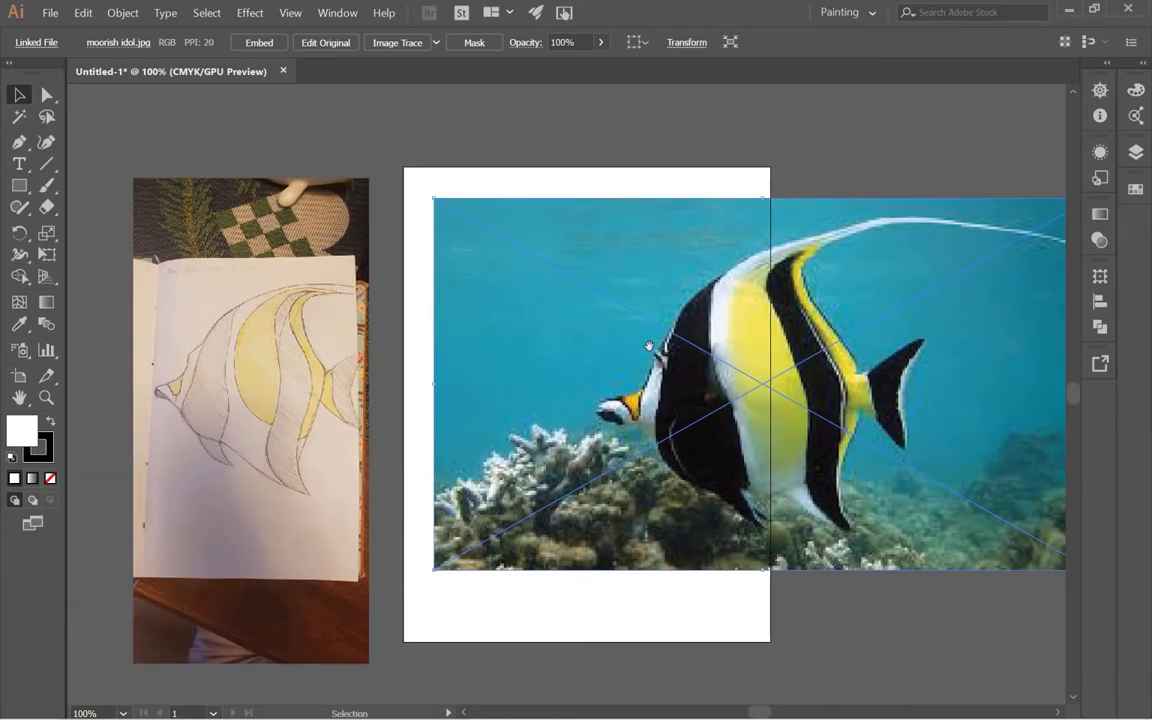
# - Centre the moorish idol photo over the artboard, shift the sketch photo farther left of the artboard, and deselect
pyautogui.moveTo(810, 415)
pyautogui.mouseDown()
pyautogui.moveTo(668, 430)
pyautogui.moveTo(722, 432)
pyautogui.mouseUp()
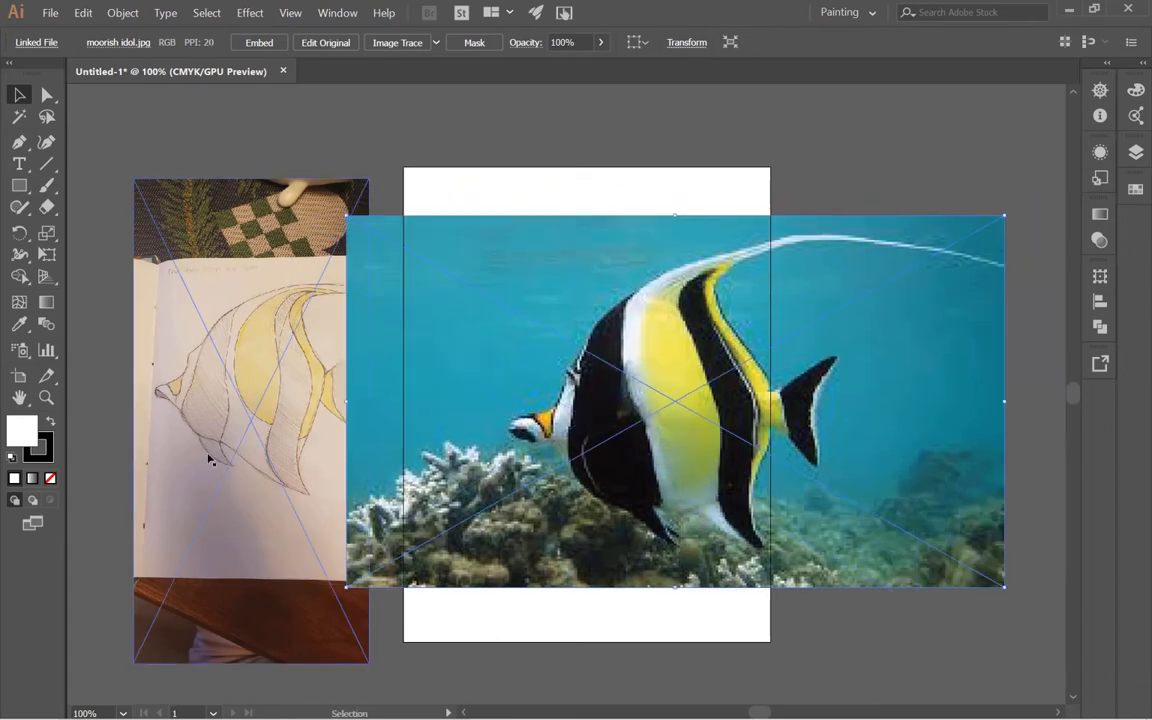
pyautogui.moveTo(208, 458); pyautogui.dragTo(106, 424)
pyautogui.moveTo(637, 431)
pyautogui.mouseDown()
pyautogui.moveTo(540, 428)
pyautogui.moveTo(630, 432)
pyautogui.mouseUp()
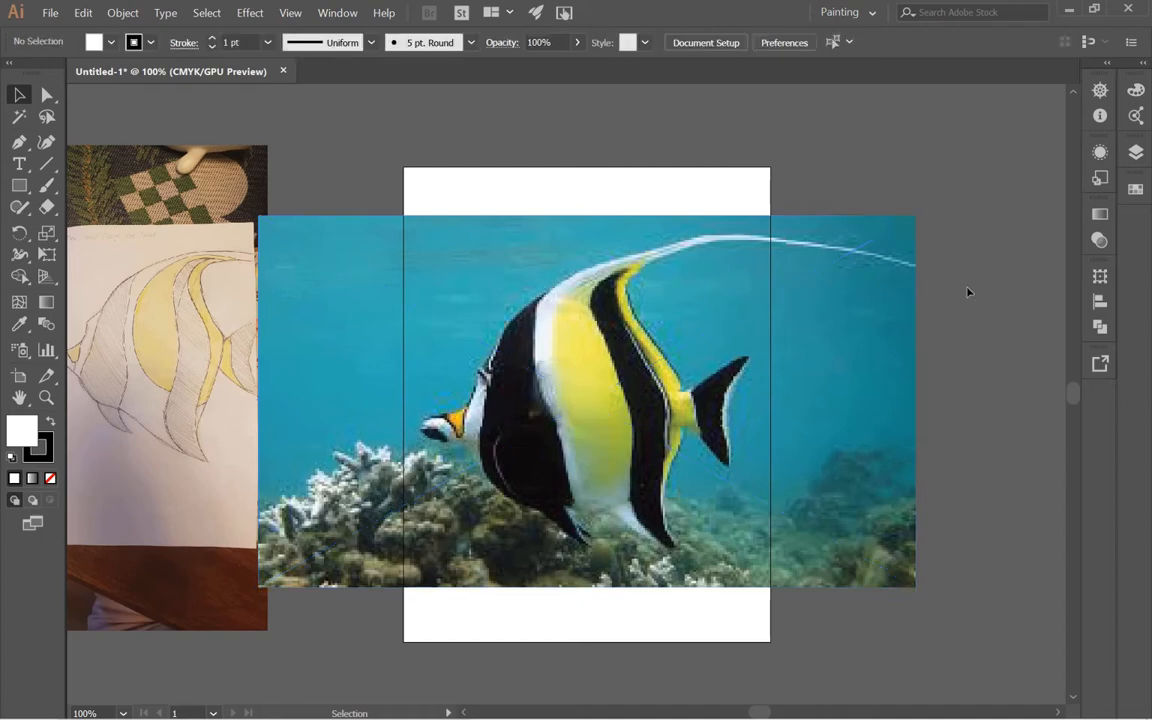
# - Display the document's layers and create a new layer above Layer 1
pyautogui.rightClick(1138, 163)
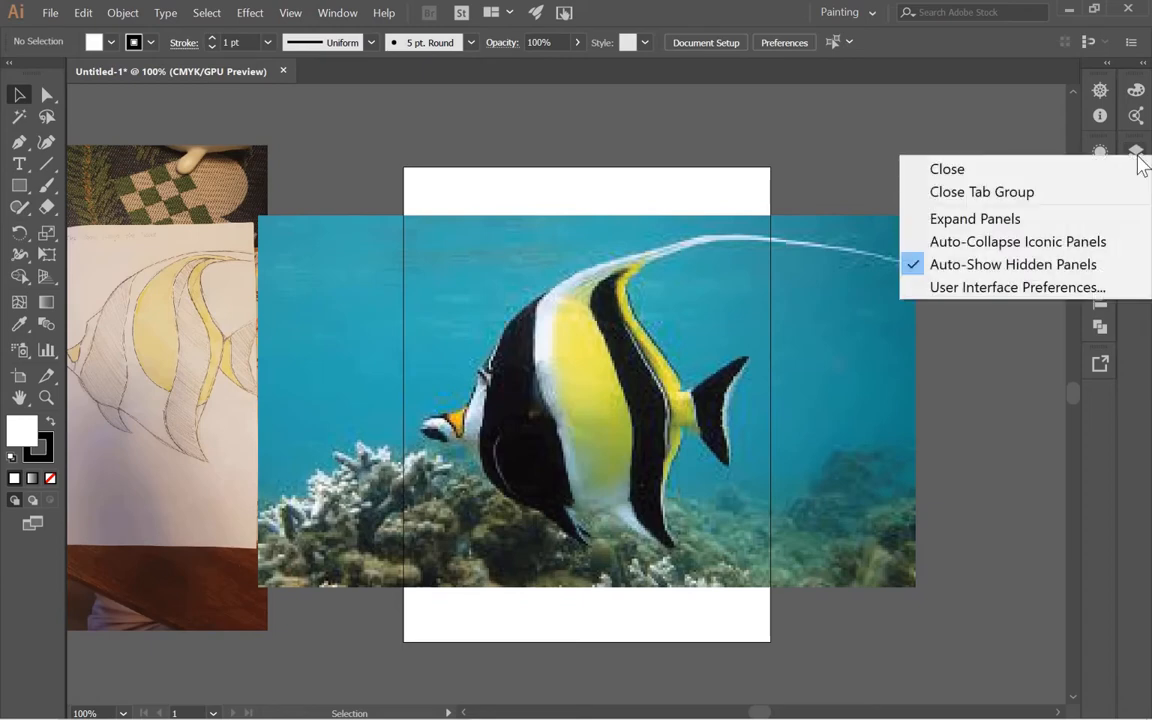
pyautogui.click(1010, 120)
pyautogui.click(1143, 158)
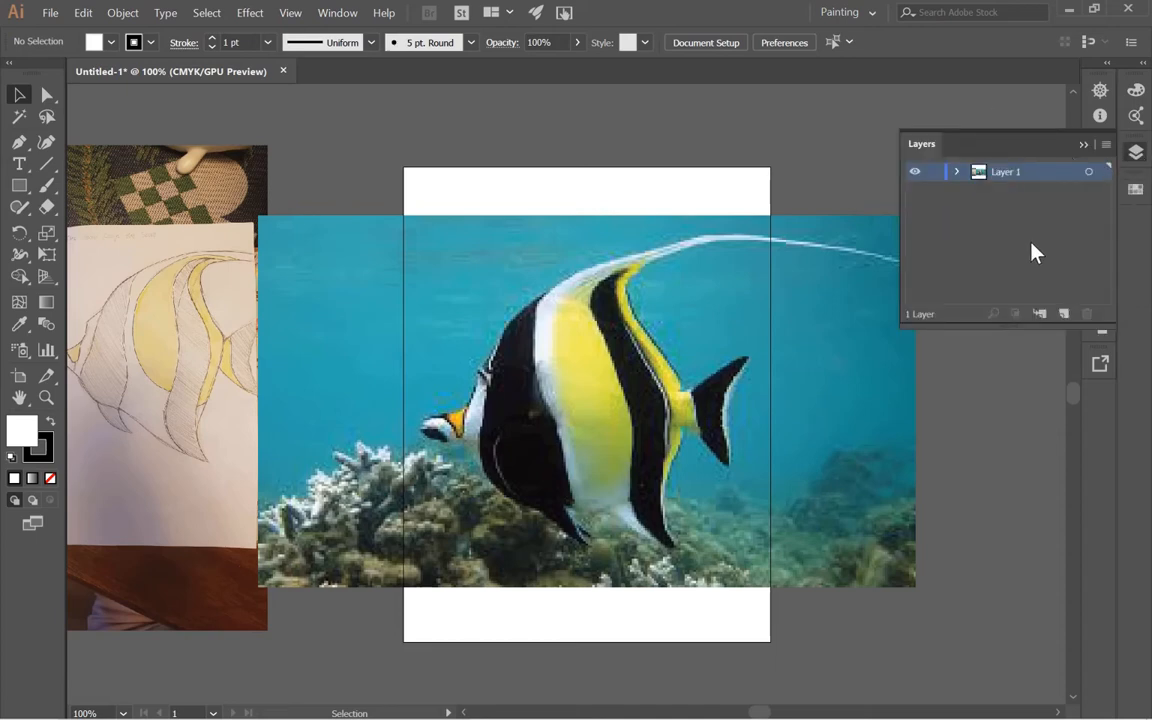
pyautogui.click(1064, 314)
# - Target Layer 1 with both photos and set the whole layer's opacity to 50%
pyautogui.click(998, 192)
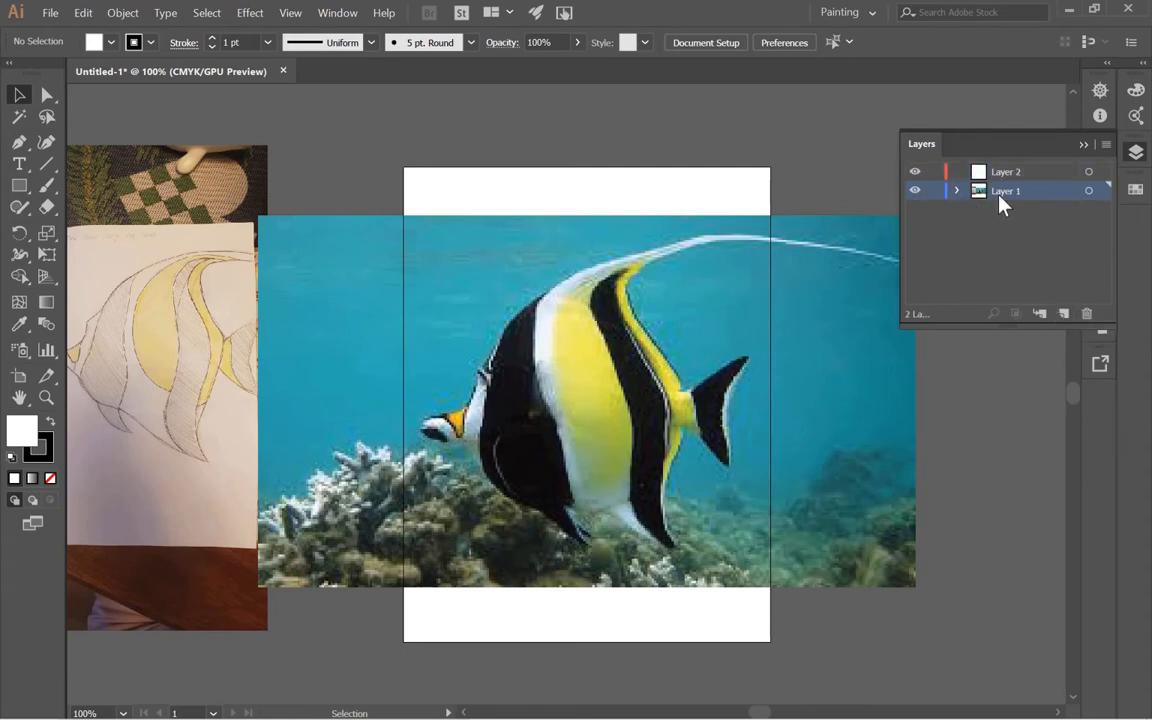
pyautogui.click(1088, 192)
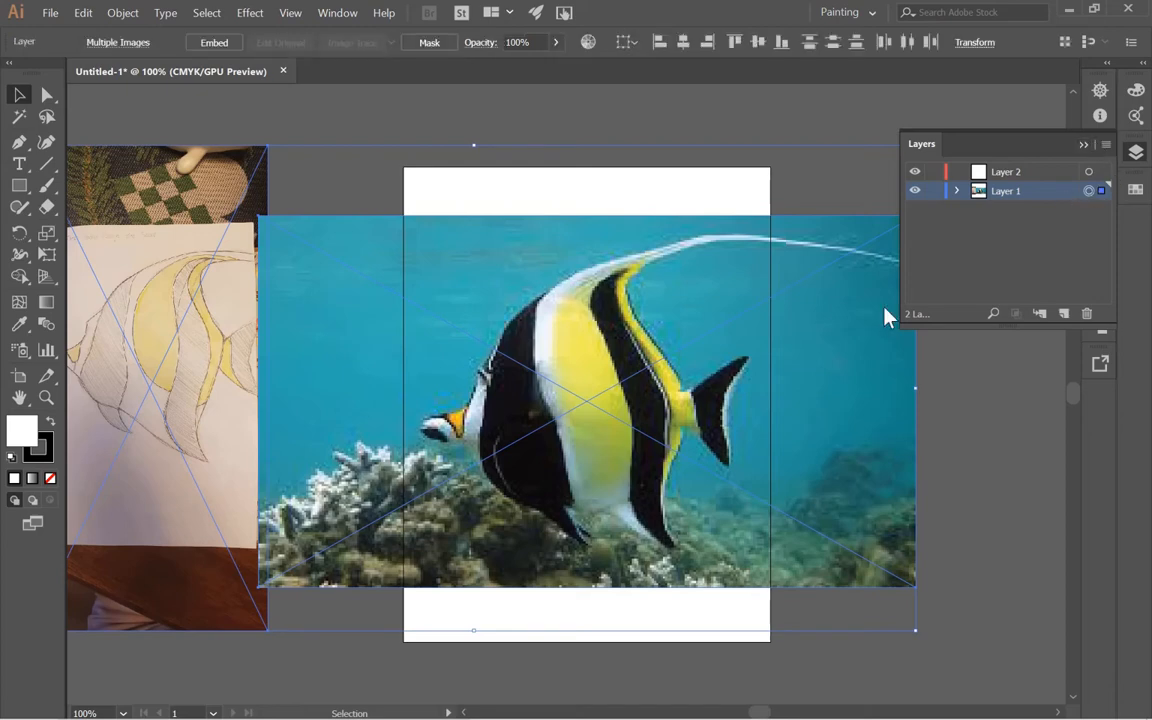
pyautogui.click(1084, 145)
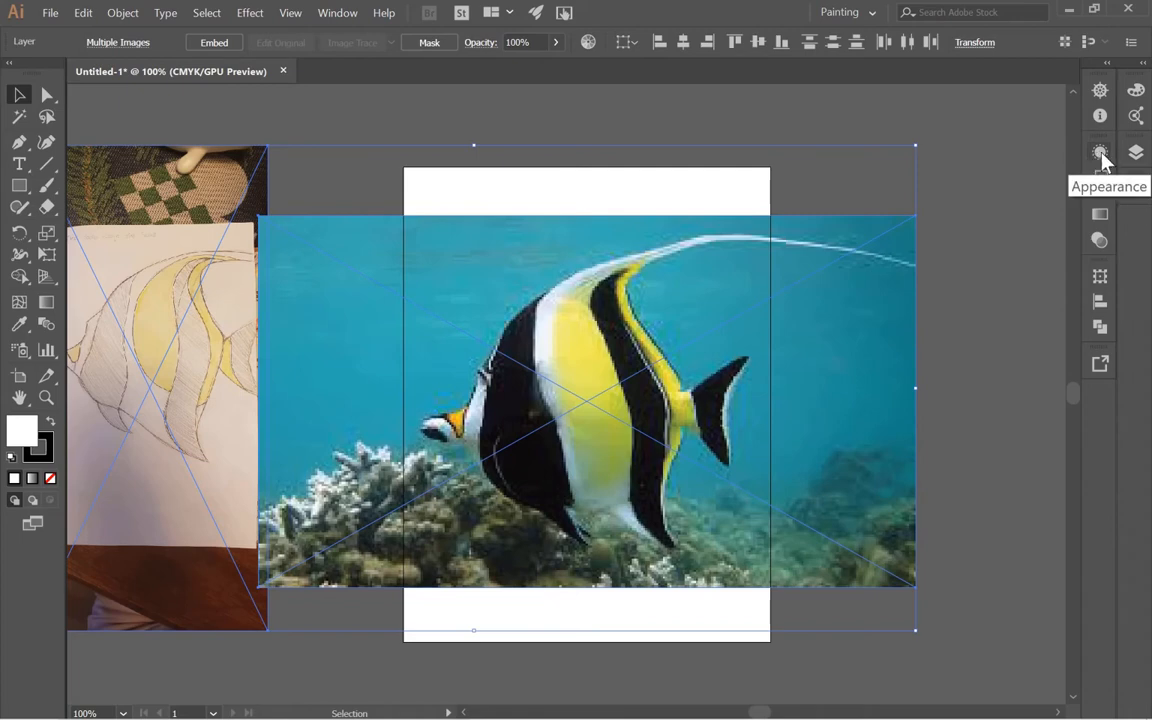
pyautogui.click(1100, 155)
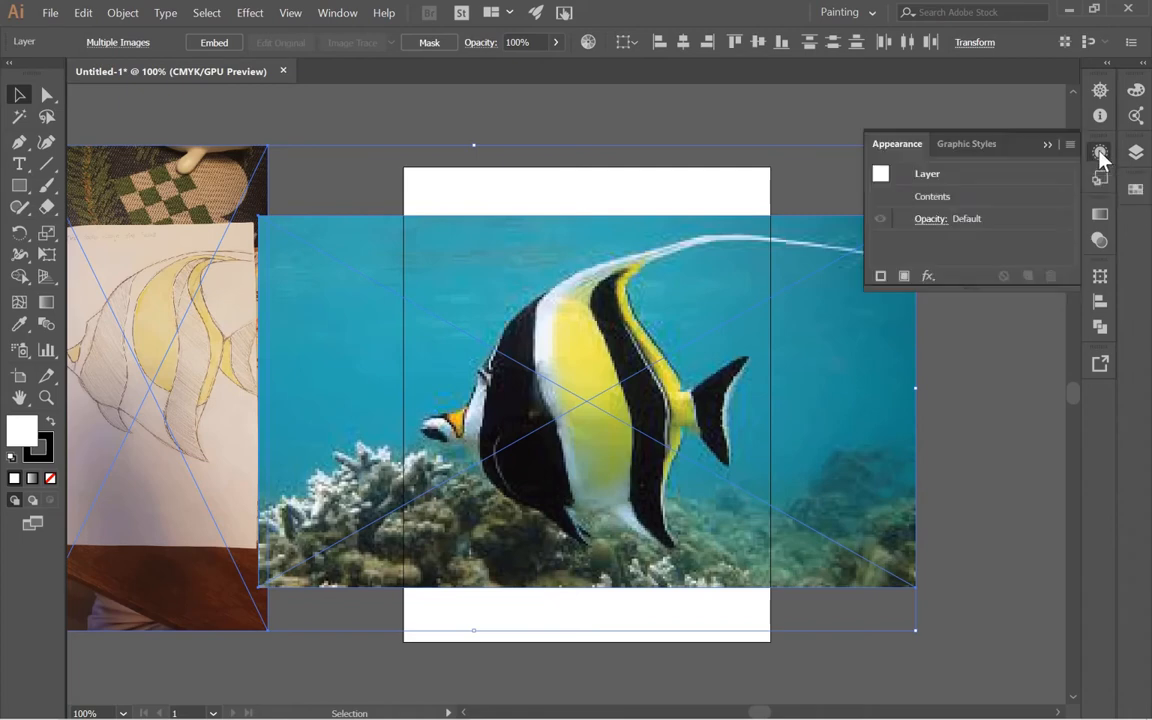
pyautogui.click(940, 224)
pyautogui.click(932, 219)
pyautogui.click(922, 255)
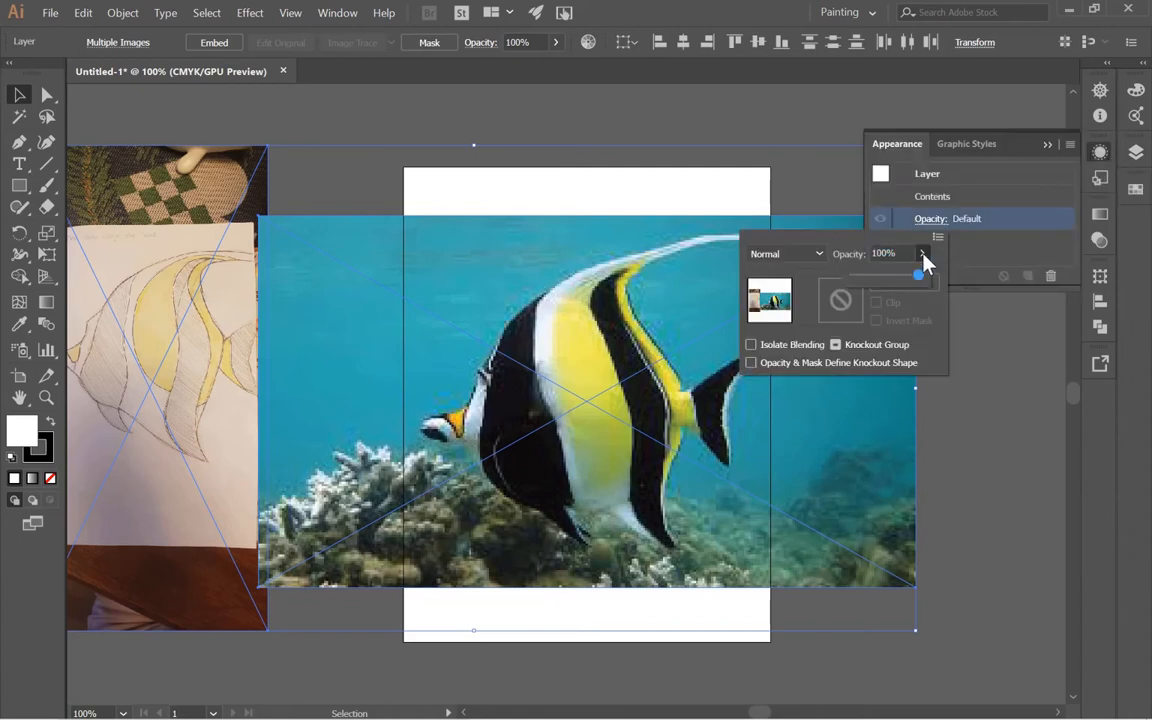
pyautogui.click(904, 253)
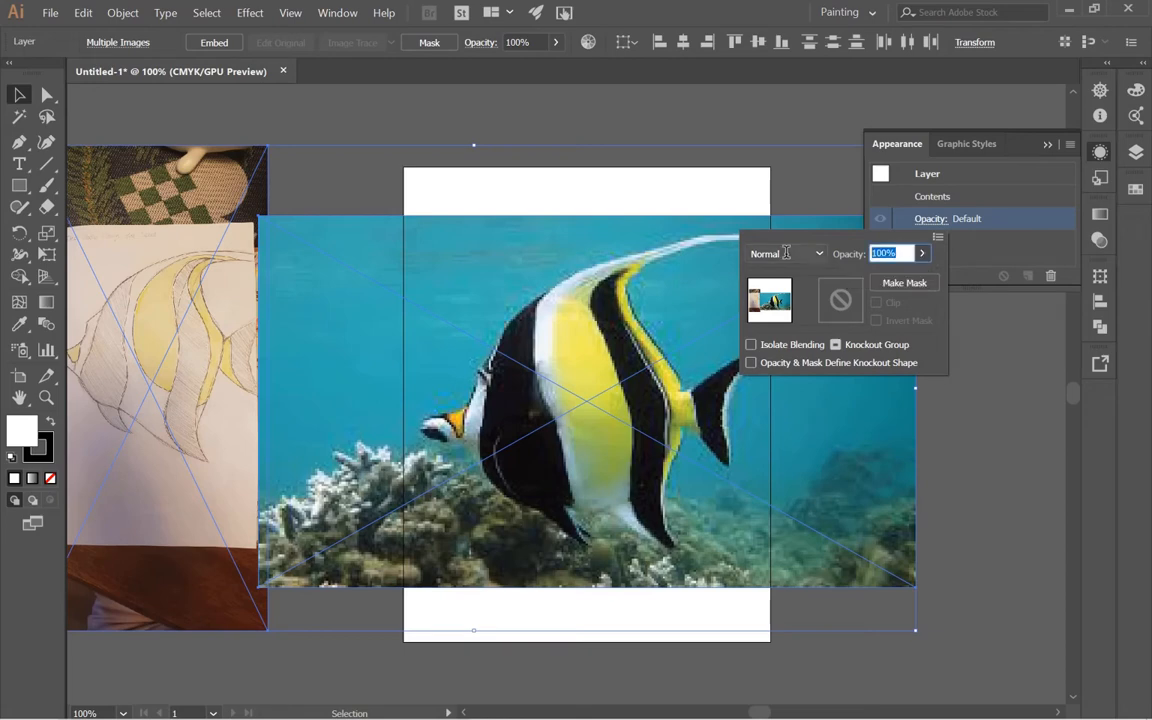
pyautogui.write('50')
pyautogui.press('Return')
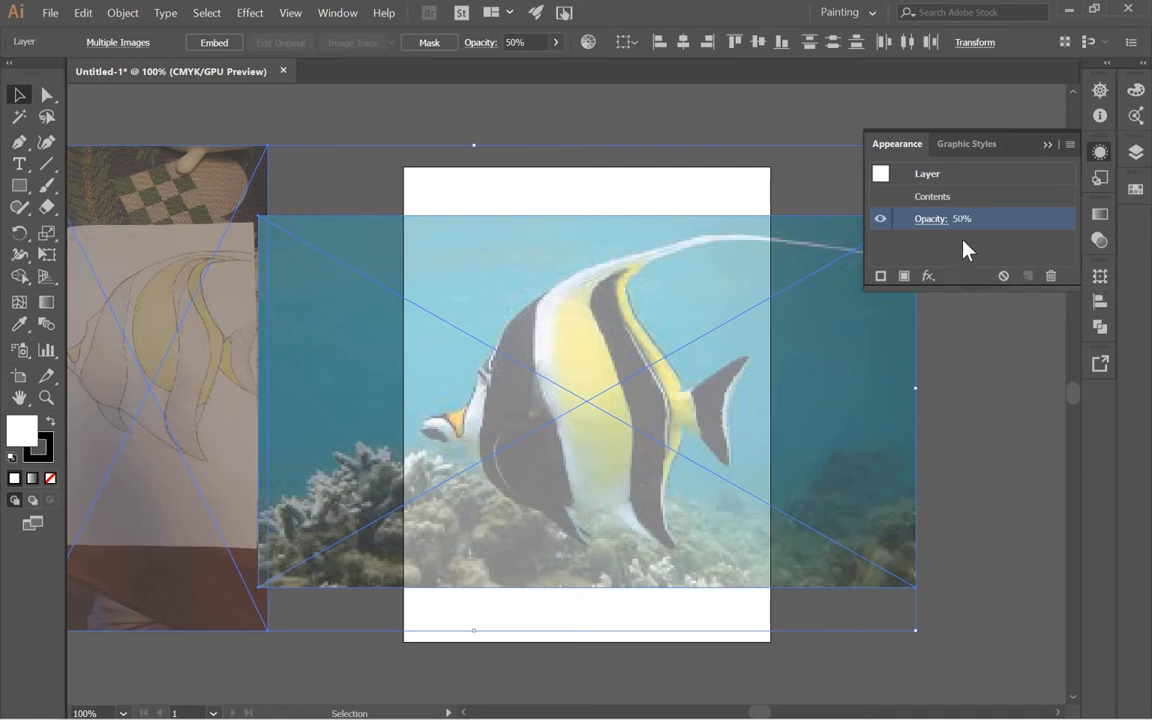
# - Lock Layer 1 with the reference photos and make Layer 2 the active layer
pyautogui.click(1049, 146)
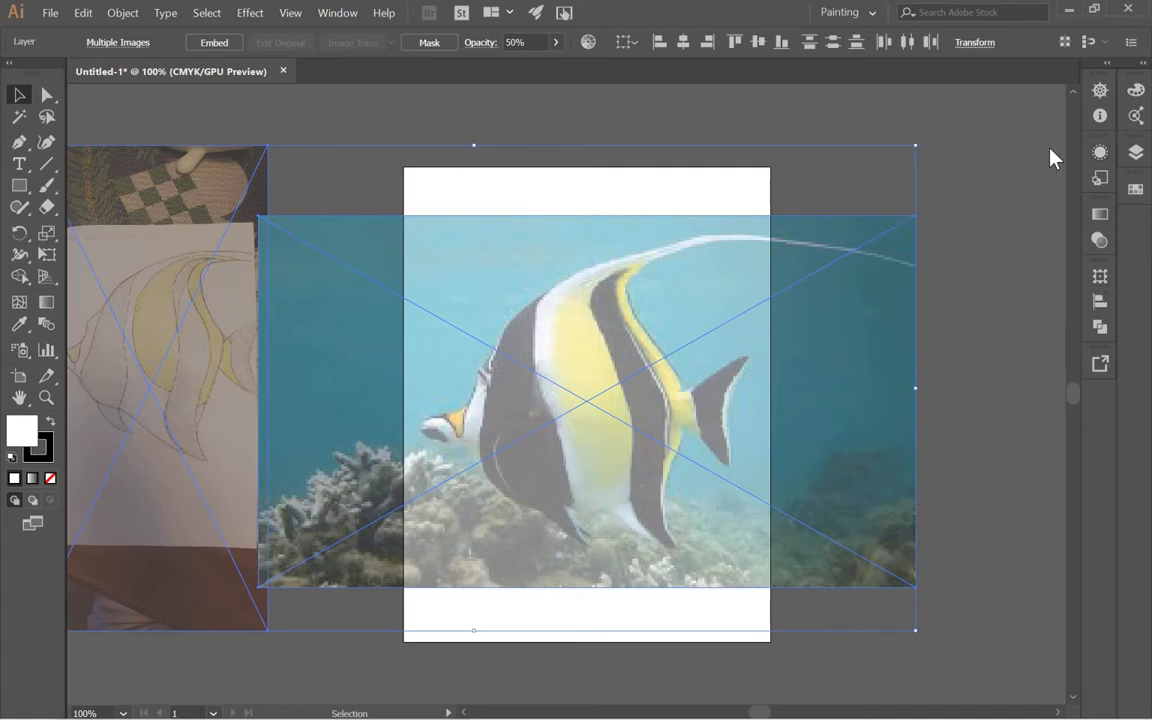
pyautogui.click(1136, 152)
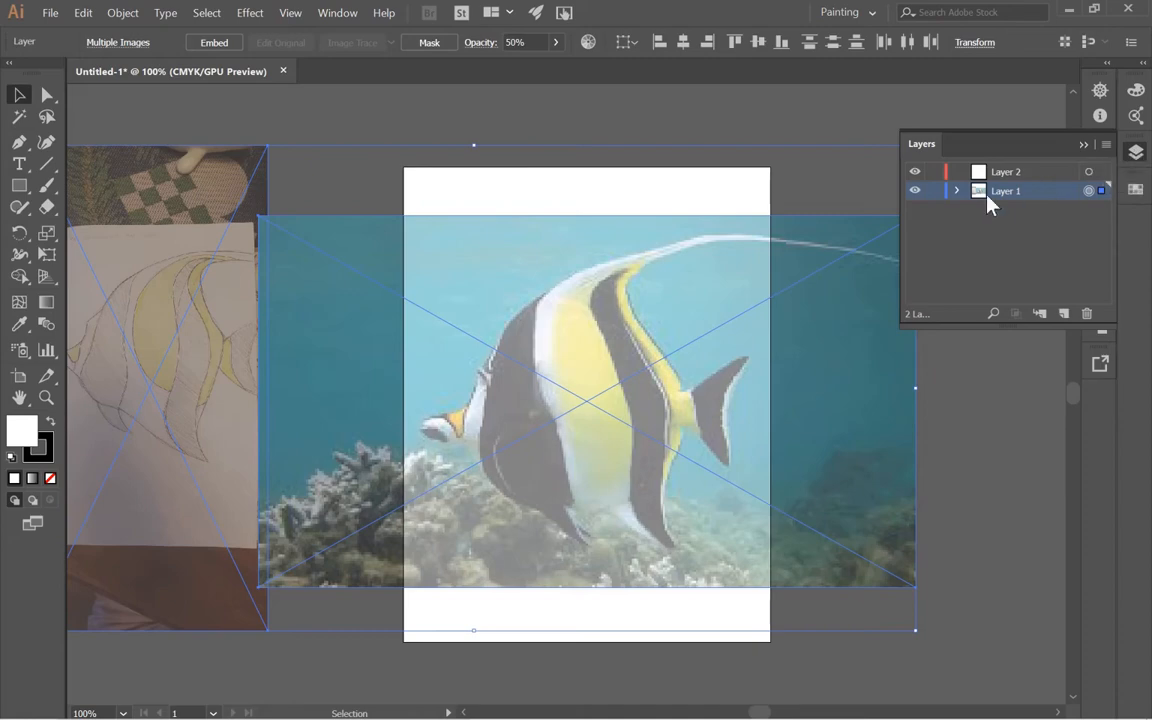
pyautogui.click(935, 193)
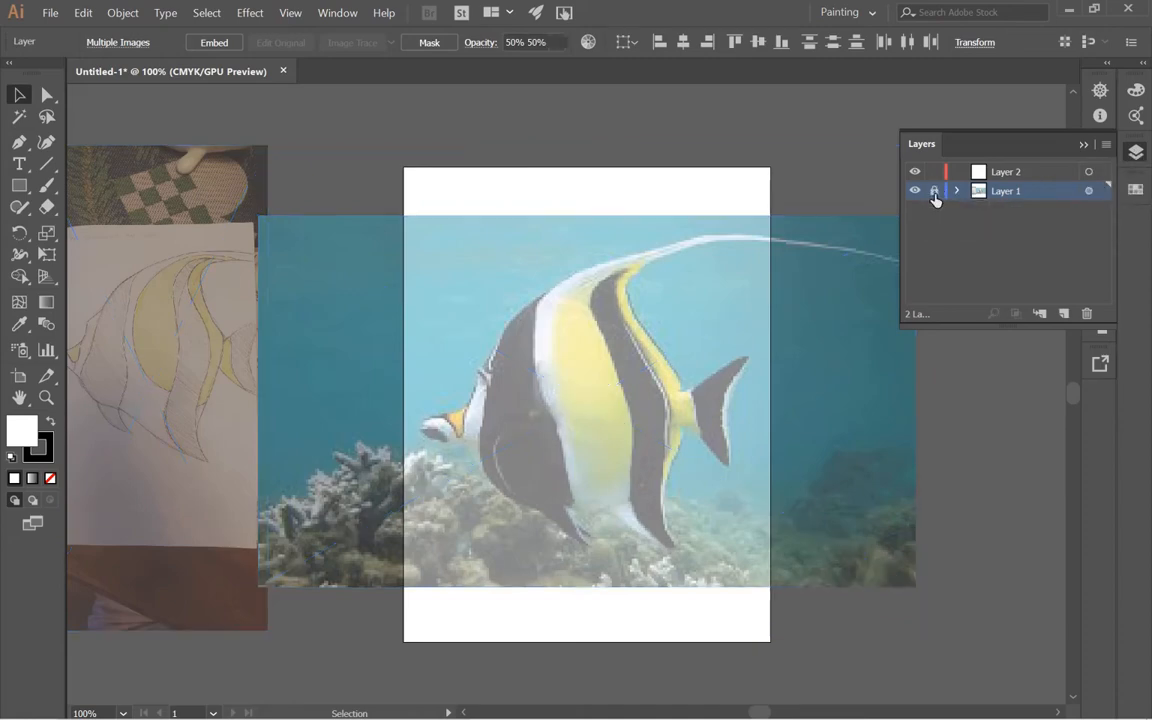
pyautogui.click(1012, 175)
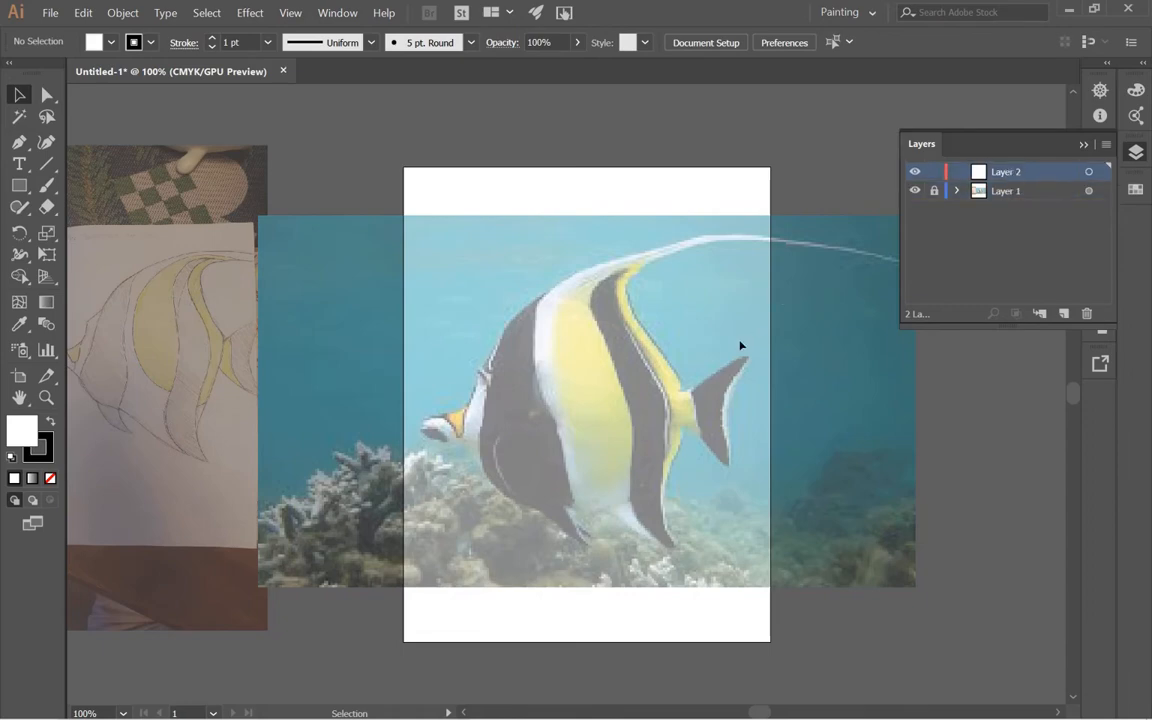
# - Trace a rough closed outline around the fish's snout, back and top fin on Layer 2 with the Pencil tool
pyautogui.click(517, 438)
pyautogui.moveTo(643, 365); pyautogui.dragTo(594, 364)
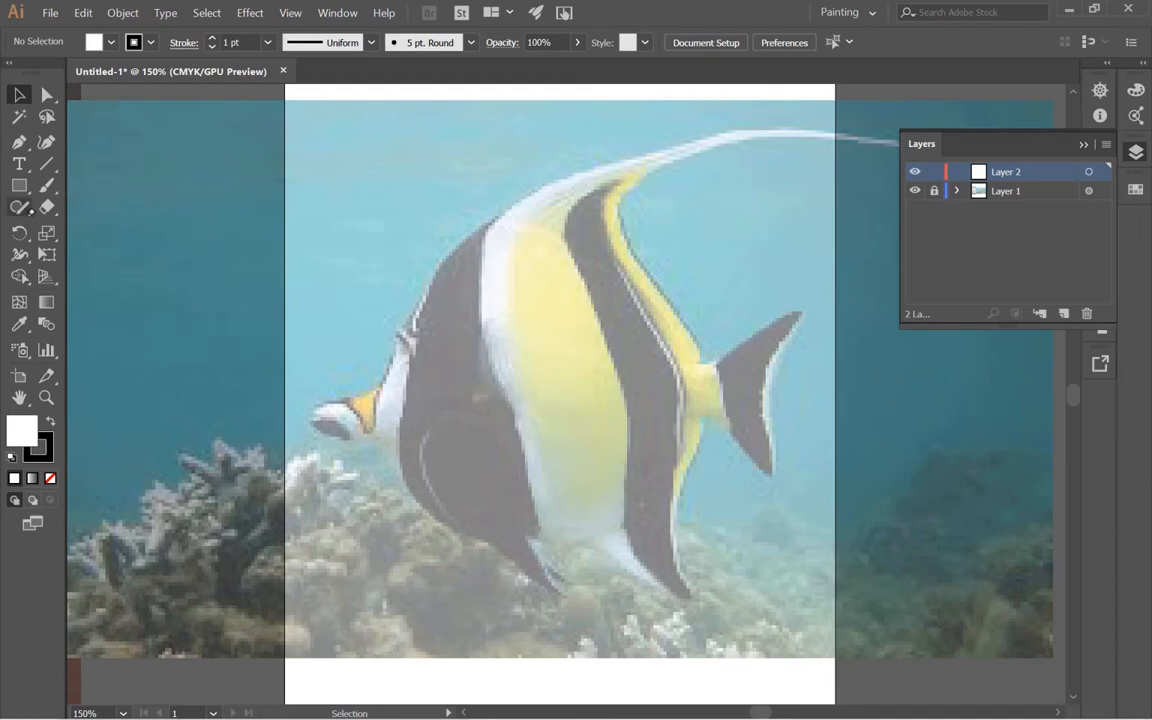
pyautogui.click(19, 205)
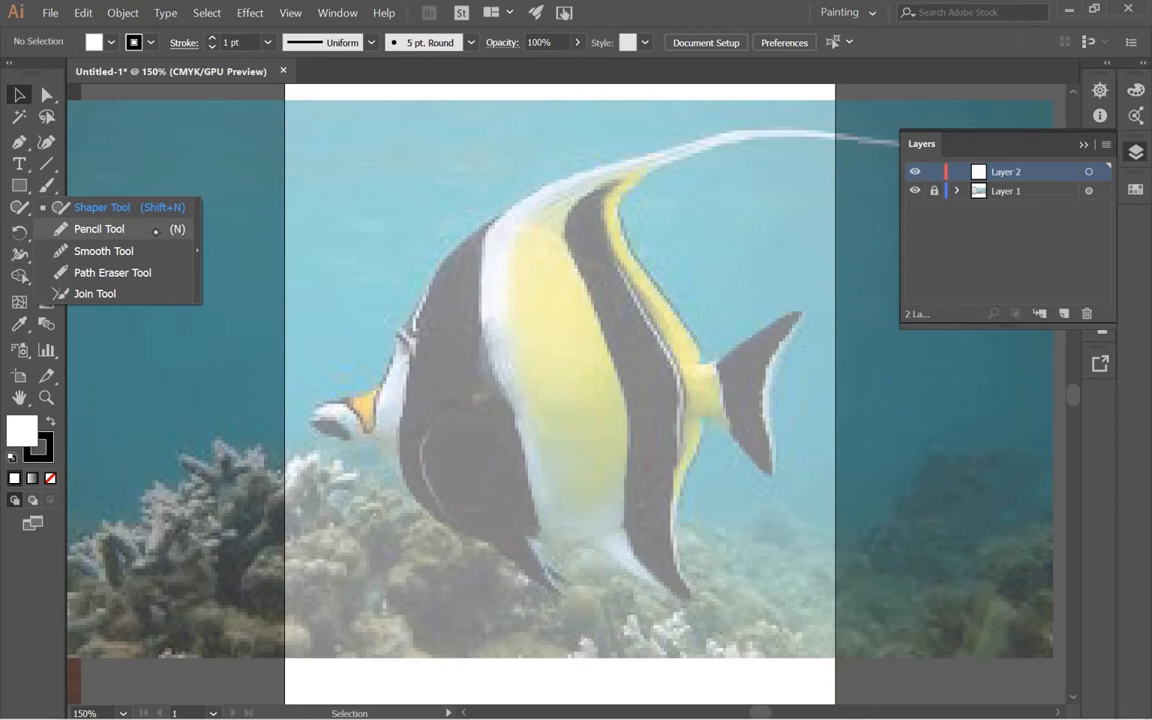
pyautogui.click(151, 228)
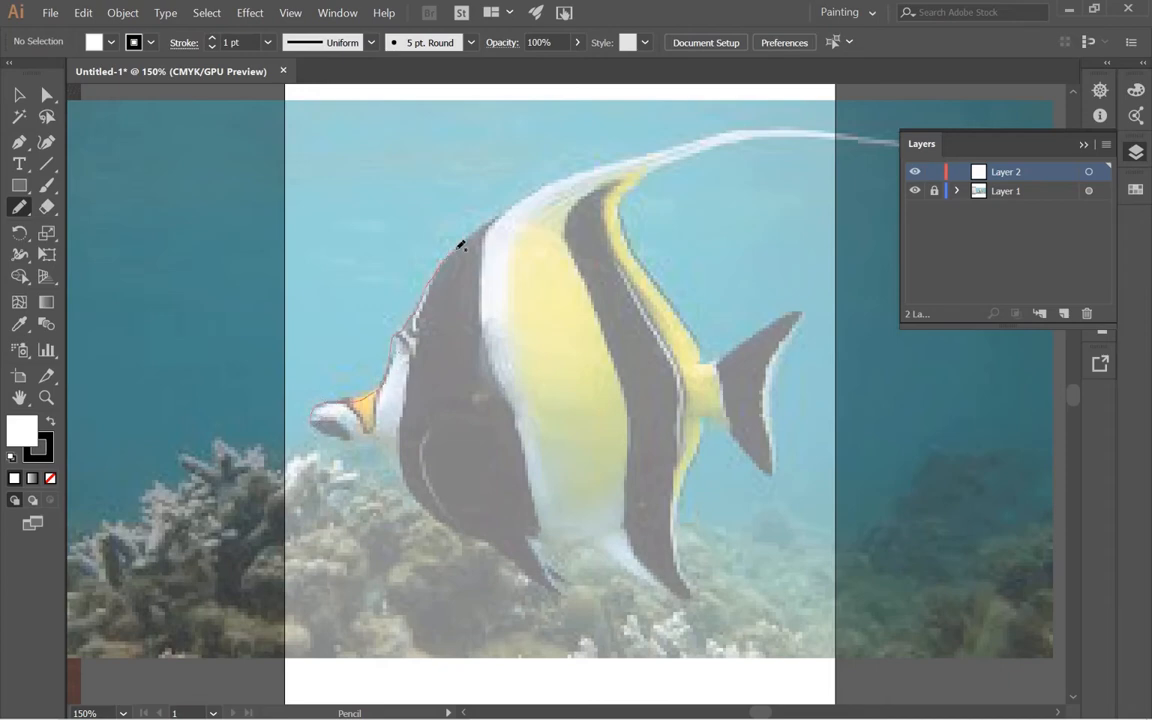
pyautogui.moveTo(515, 205)
pyautogui.mouseDown()
pyautogui.moveTo(619, 158)
pyautogui.moveTo(760, 133)
pyautogui.moveTo(632, 189)
pyautogui.moveTo(625, 231)
pyautogui.moveTo(654, 276)
pyautogui.moveTo(658, 339)
pyautogui.moveTo(561, 432)
pyautogui.moveTo(437, 460)
pyautogui.moveTo(312, 412)
pyautogui.mouseUp()
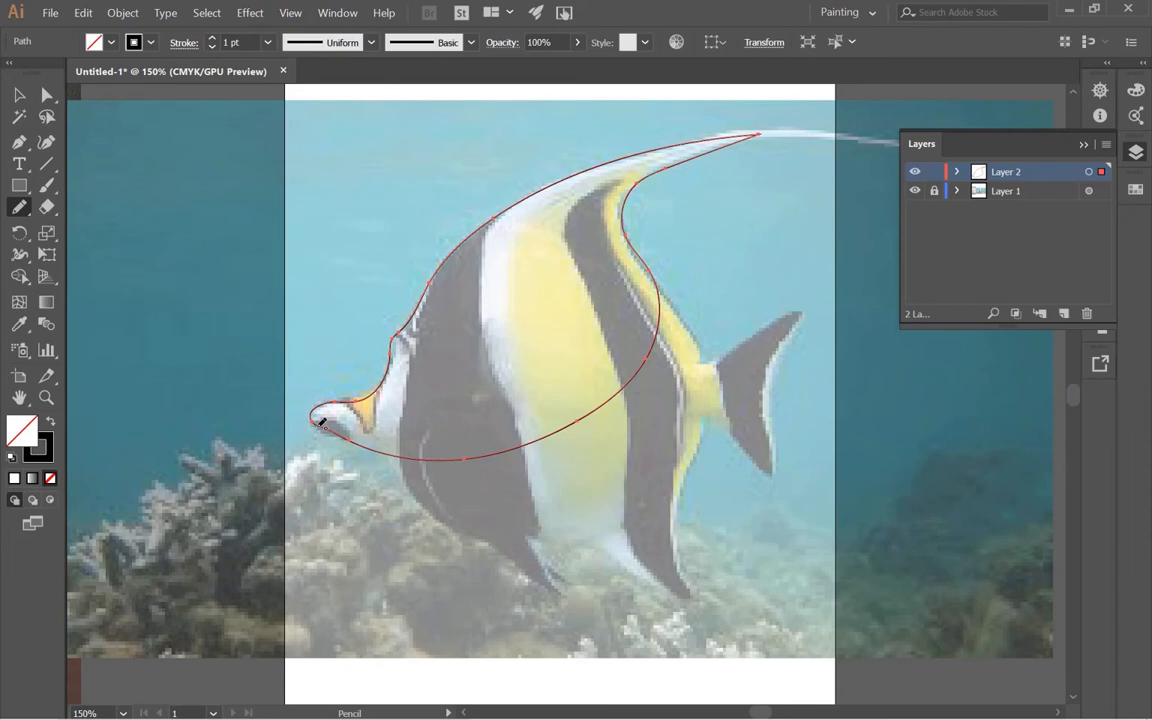
# - Try moving the anchor point on the fish's forehead with Direct Selection and undo the change
pyautogui.hotkey('ctrl', 'space')
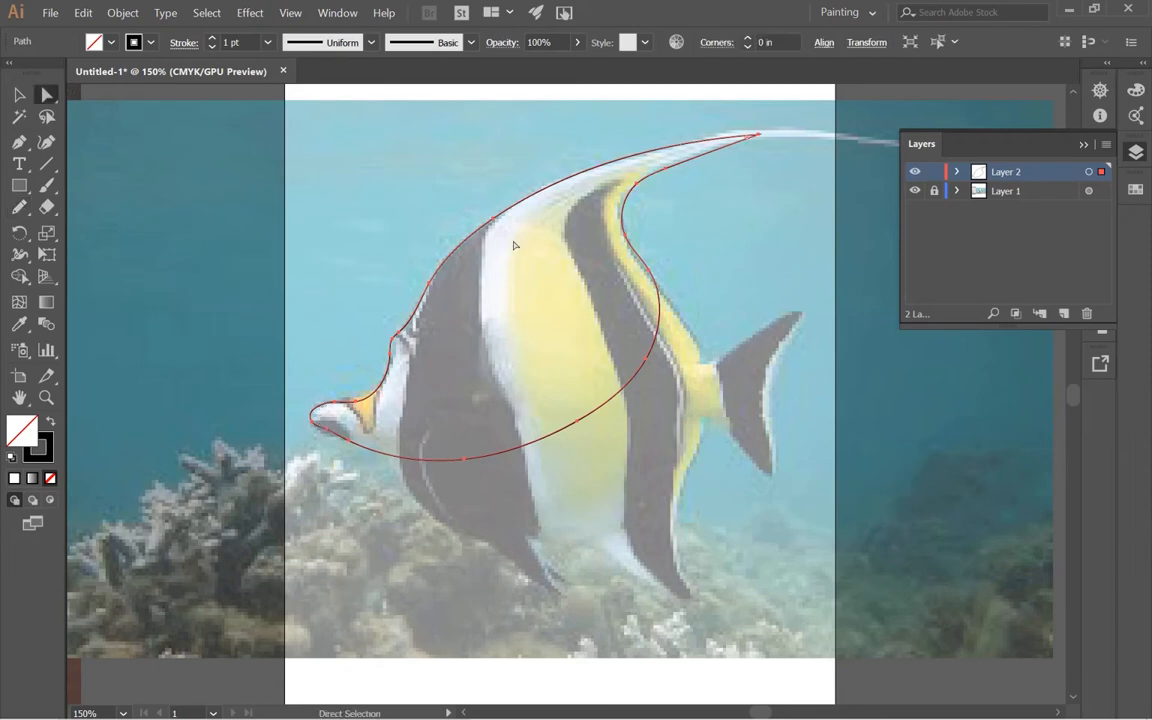
pyautogui.keyDown('ctrl'); pyautogui.click(478, 306); pyautogui.keyUp('ctrl')
pyautogui.keyDown('ctrl'); pyautogui.click(466, 480); pyautogui.keyUp('ctrl')
pyautogui.keyDown('ctrl'); pyautogui.click(585, 360); pyautogui.keyUp('ctrl')
pyautogui.keyDown('ctrl'); pyautogui.click(440, 374); pyautogui.keyUp('ctrl')
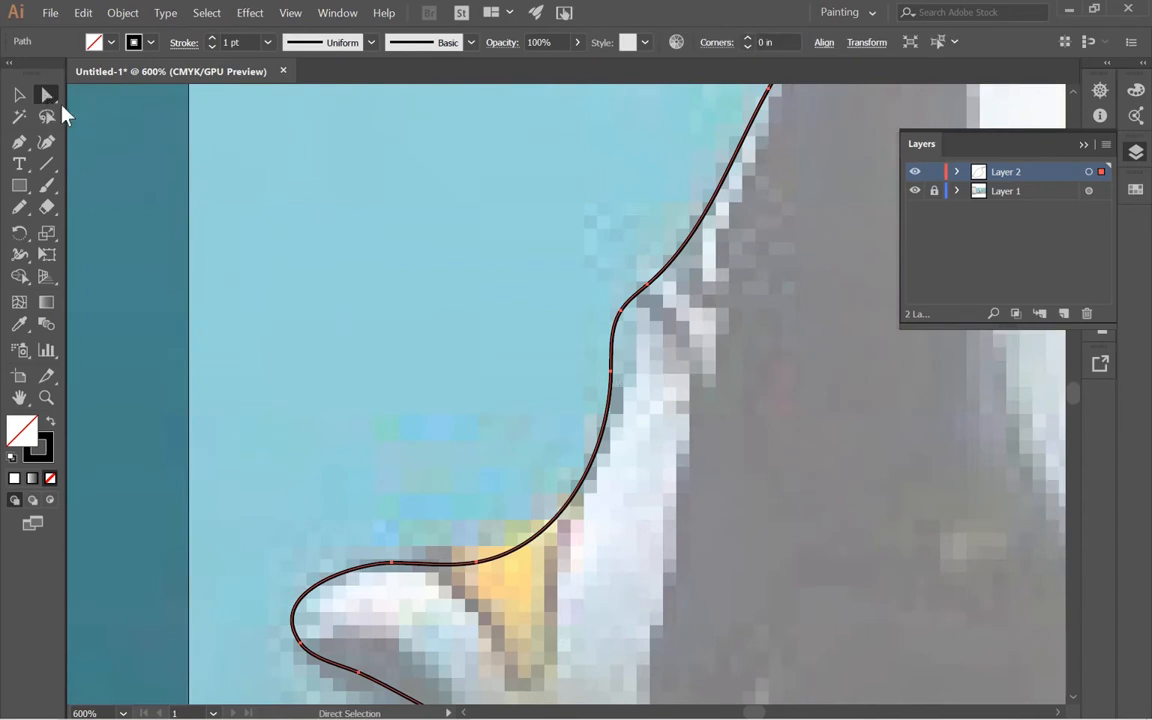
pyautogui.click(611, 372)
pyautogui.moveTo(611, 372)
pyautogui.mouseDown()
pyautogui.moveTo(663, 393)
pyautogui.moveTo(611, 396)
pyautogui.mouseUp()
pyautogui.hotkey('ctrl', 'z')
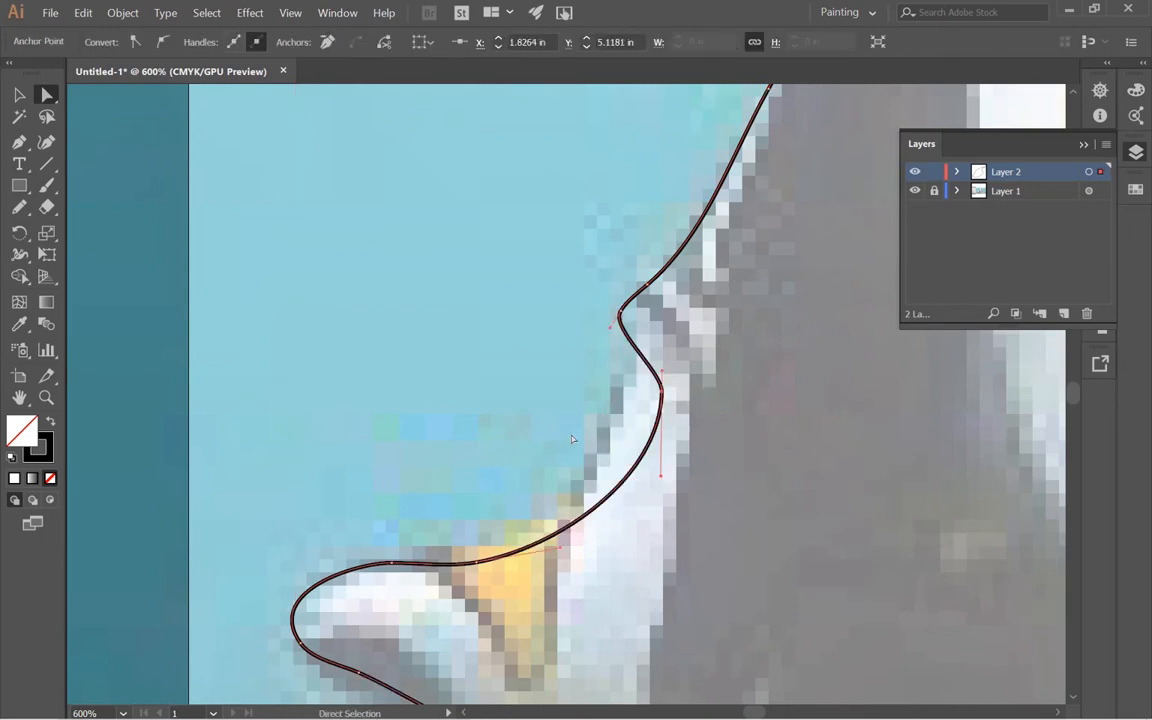
pyautogui.hotkey('ctrl', 'z')
# - Delete the entire pencil outline from Layer 2
pyautogui.keyDown('ctrl'); pyautogui.keyDown('alt'); pyautogui.click(613, 551); pyautogui.keyUp('alt'); pyautogui.keyUp('ctrl')
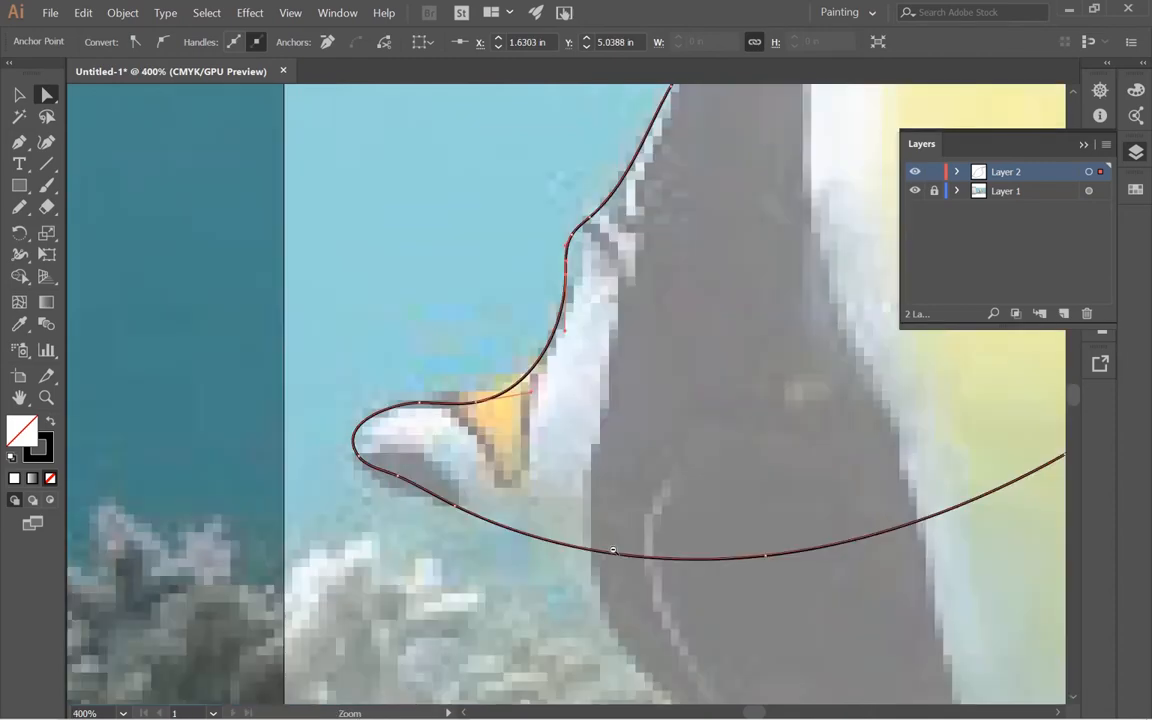
pyautogui.keyDown('ctrl'); pyautogui.keyDown('alt'); pyautogui.click(613, 552); pyautogui.keyUp('alt'); pyautogui.keyUp('ctrl')
pyautogui.keyDown('ctrl'); pyautogui.keyDown('alt'); pyautogui.click(665, 195); pyautogui.keyUp('alt'); pyautogui.keyUp('ctrl')
pyautogui.moveTo(634, 308); pyautogui.dragTo(488, 320)
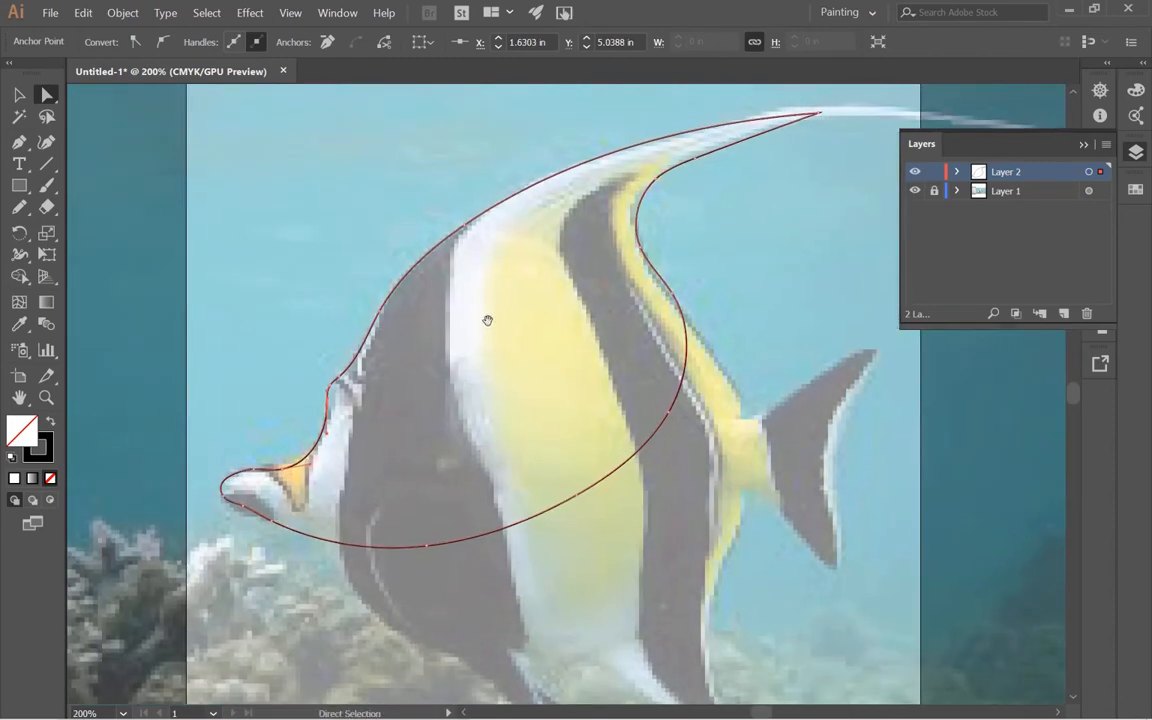
pyautogui.press('v')
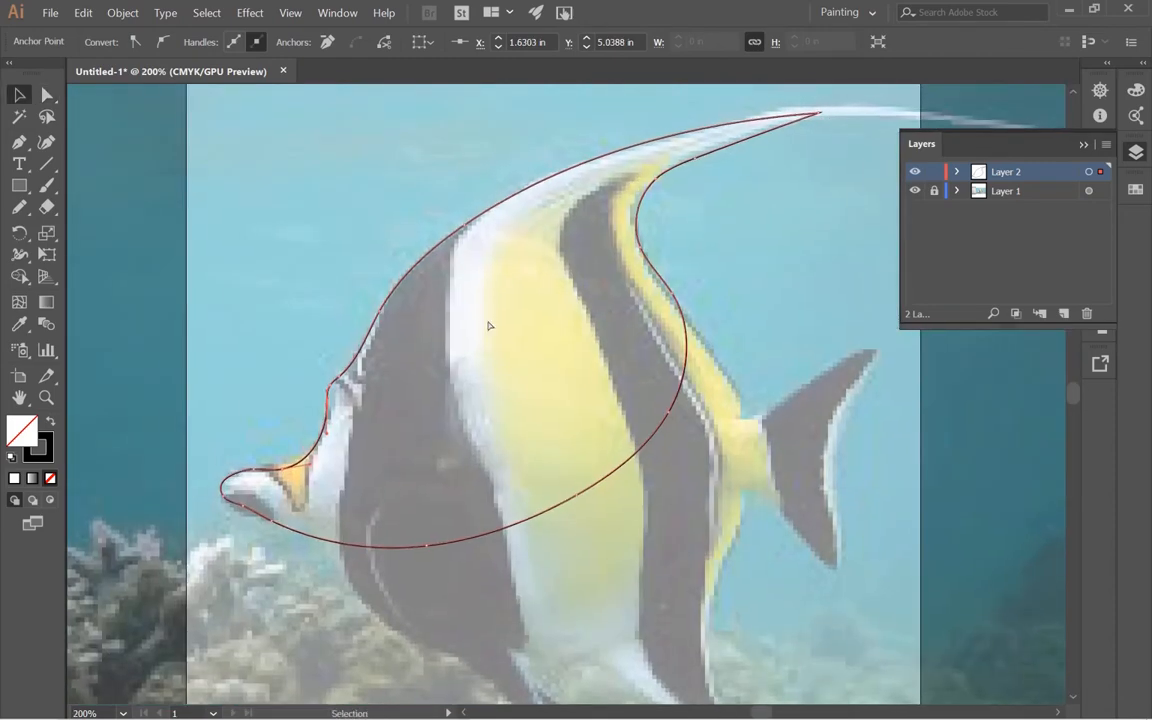
pyautogui.press('Delete')
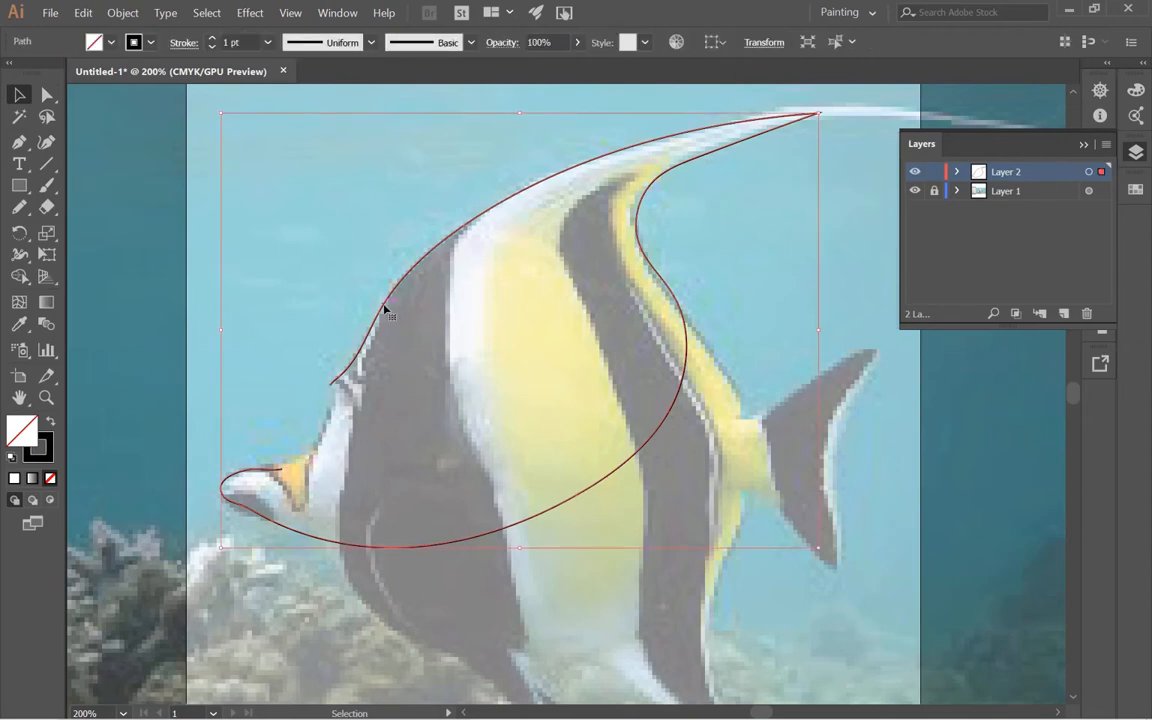
pyautogui.press('Delete')
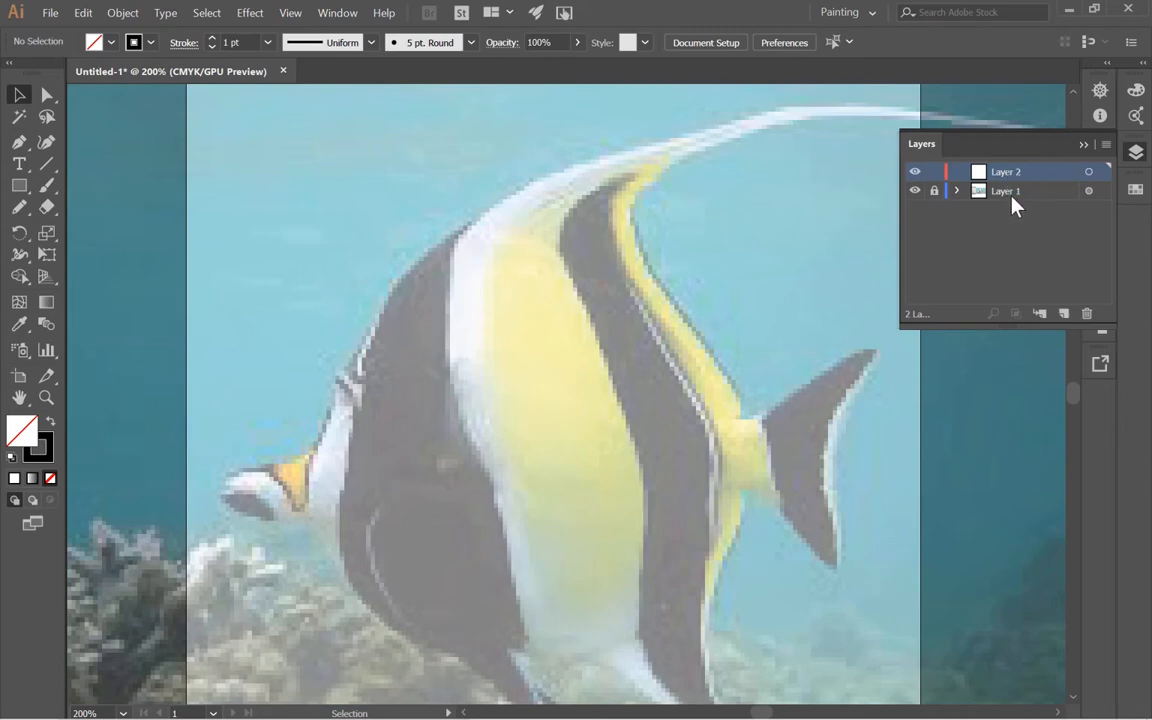
# - Start a Pen path in the water above the snout with a curved segment rising to a smooth point above the head
pyautogui.click(19, 143)
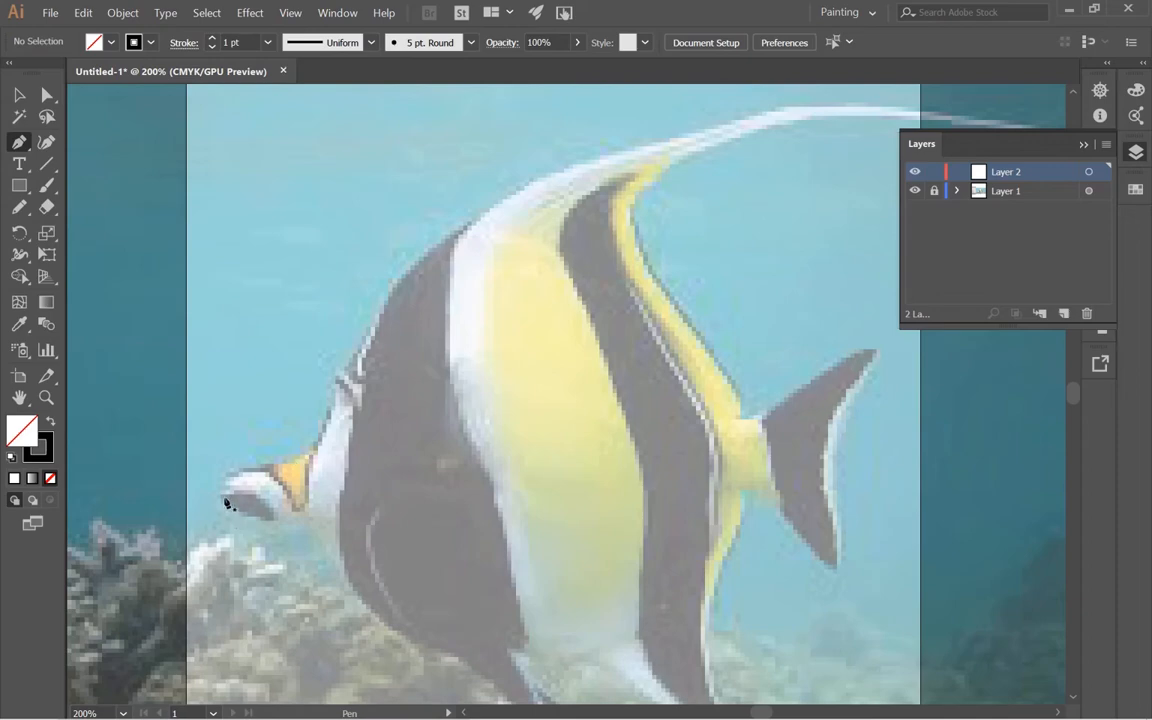
pyautogui.click(264, 356)
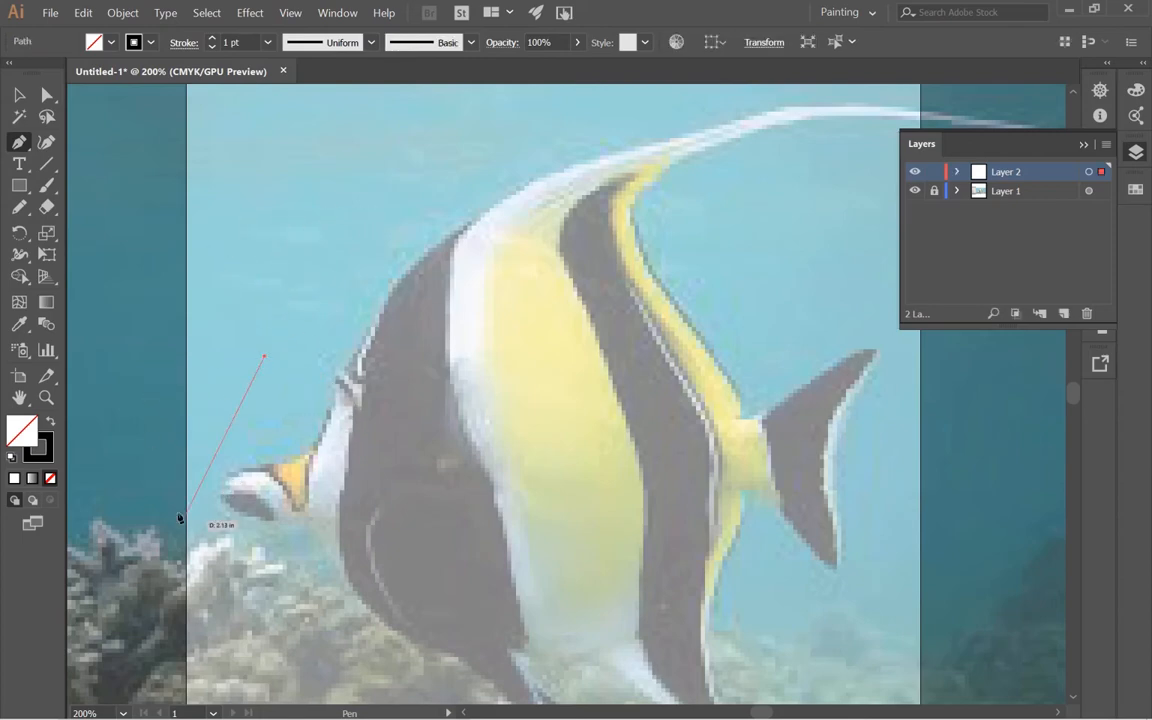
pyautogui.hotkey('ctrl', 'z')
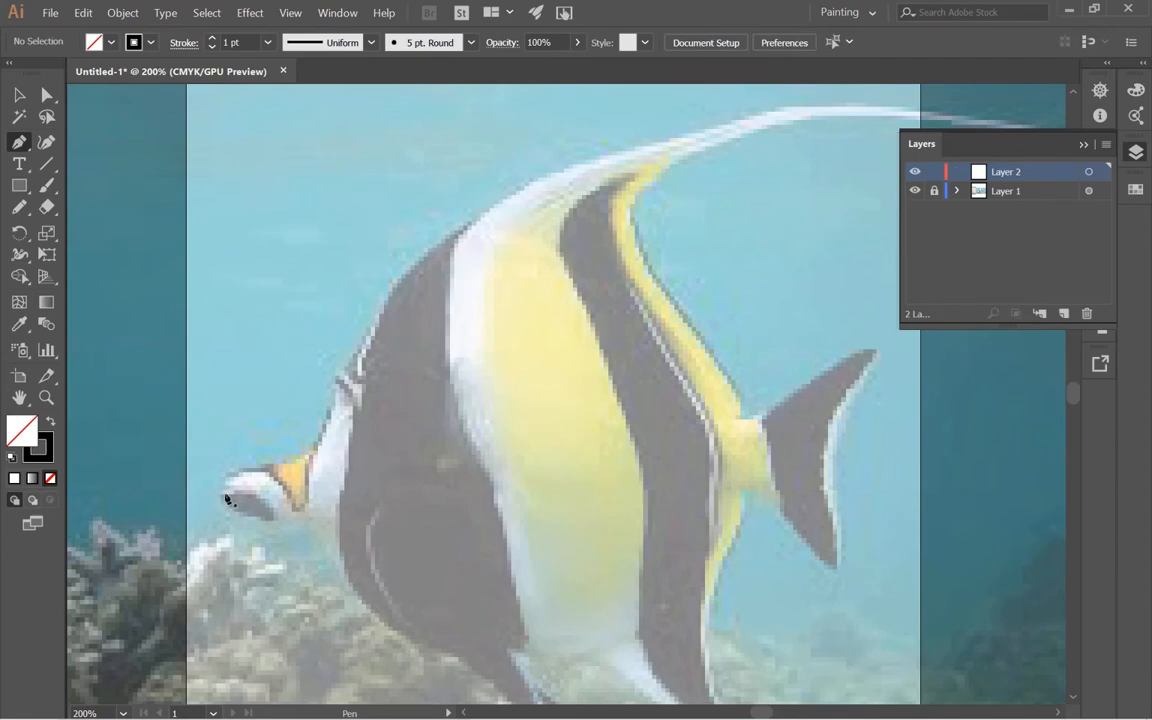
pyautogui.moveTo(226, 495); pyautogui.dragTo(226, 541)
pyautogui.moveTo(238, 345); pyautogui.dragTo(434, 156)
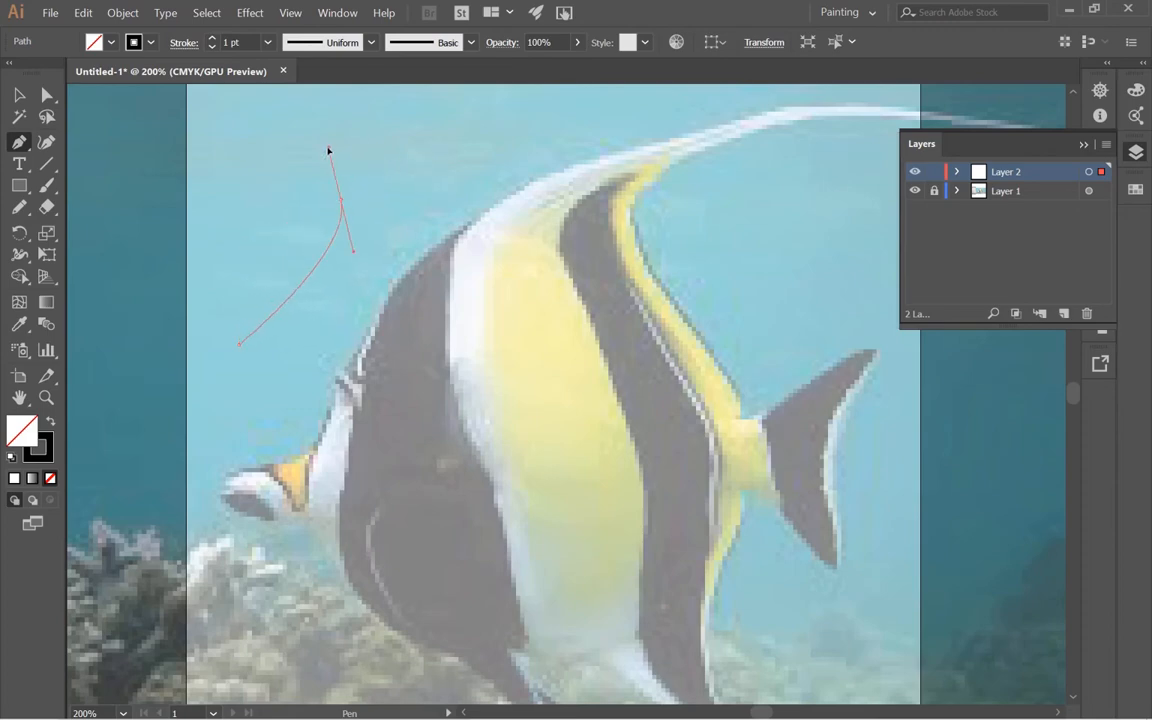
pyautogui.moveTo(328, 150); pyautogui.dragTo(405, 150)
pyautogui.moveTo(473, 176); pyautogui.dragTo(441, 157)
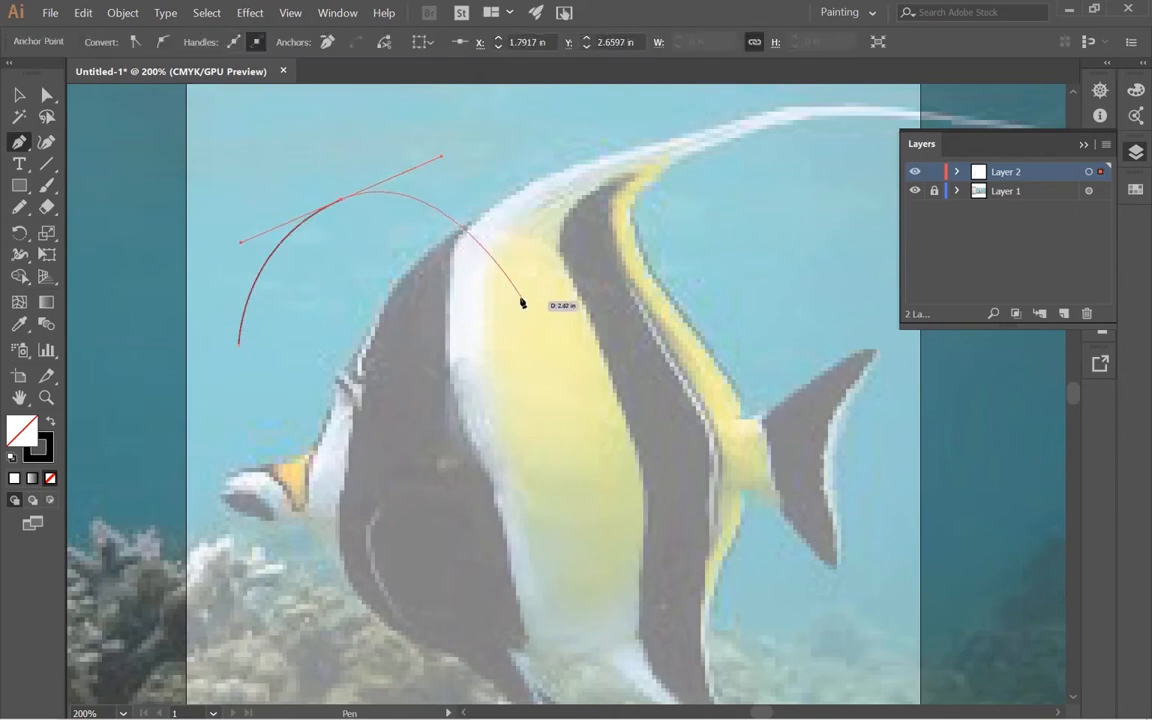
# - Extend the Pen path across the fish's body with smooth and corner points, then close it at its starting point
pyautogui.moveTo(440, 438); pyautogui.dragTo(514, 509)
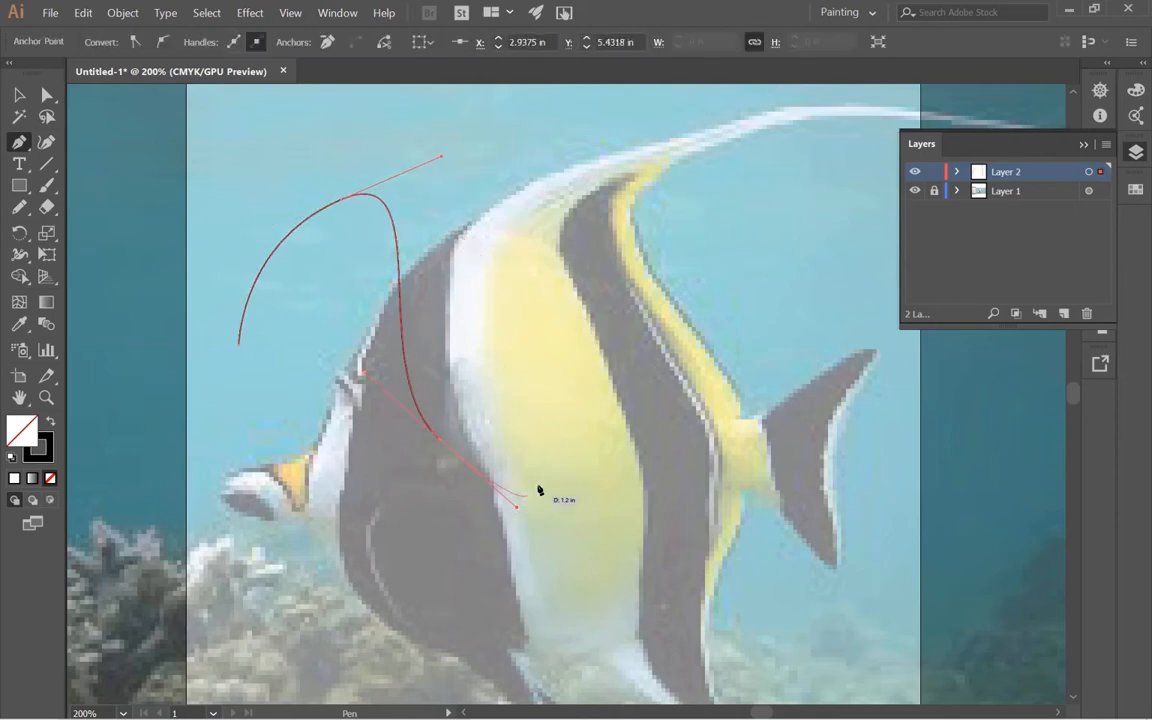
pyautogui.moveTo(587, 400)
pyautogui.mouseDown()
pyautogui.moveTo(627, 494)
pyautogui.moveTo(612, 406)
pyautogui.moveTo(589, 416)
pyautogui.moveTo(590, 405)
pyautogui.mouseUp()
pyautogui.click(645, 497)
pyautogui.moveTo(634, 254); pyautogui.dragTo(507, 241)
pyautogui.moveTo(465, 293); pyautogui.dragTo(242, 350)
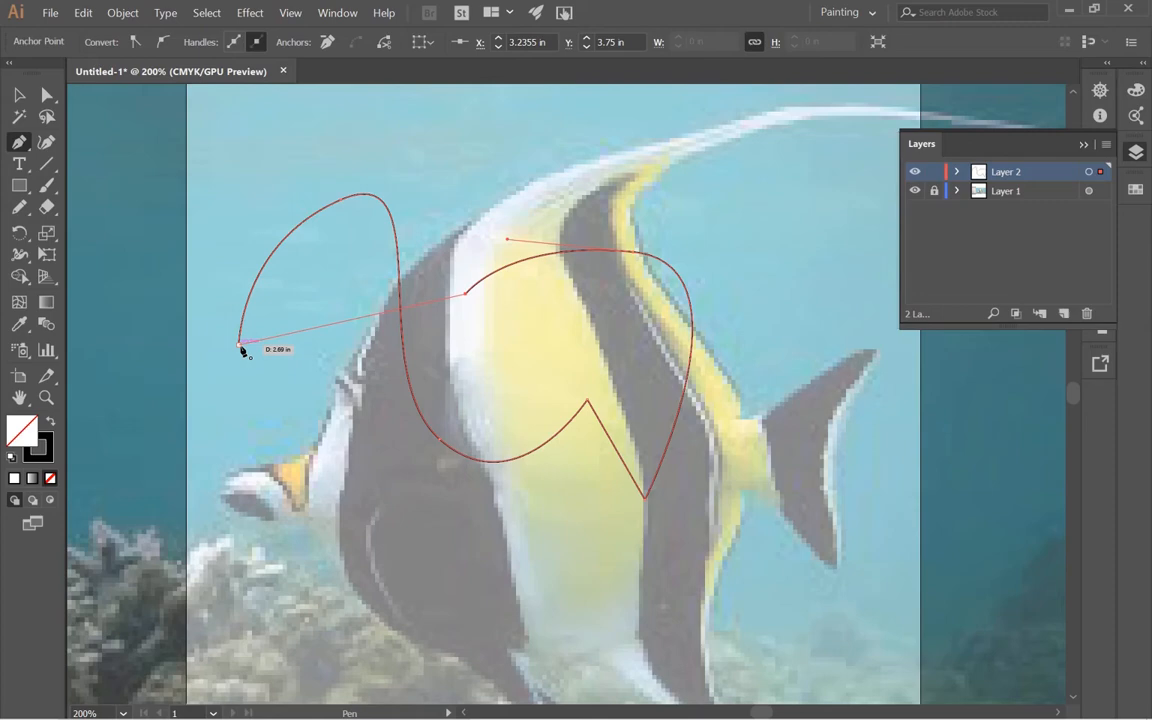
pyautogui.moveTo(242, 350); pyautogui.dragTo(240, 344)
pyautogui.click(240, 343)
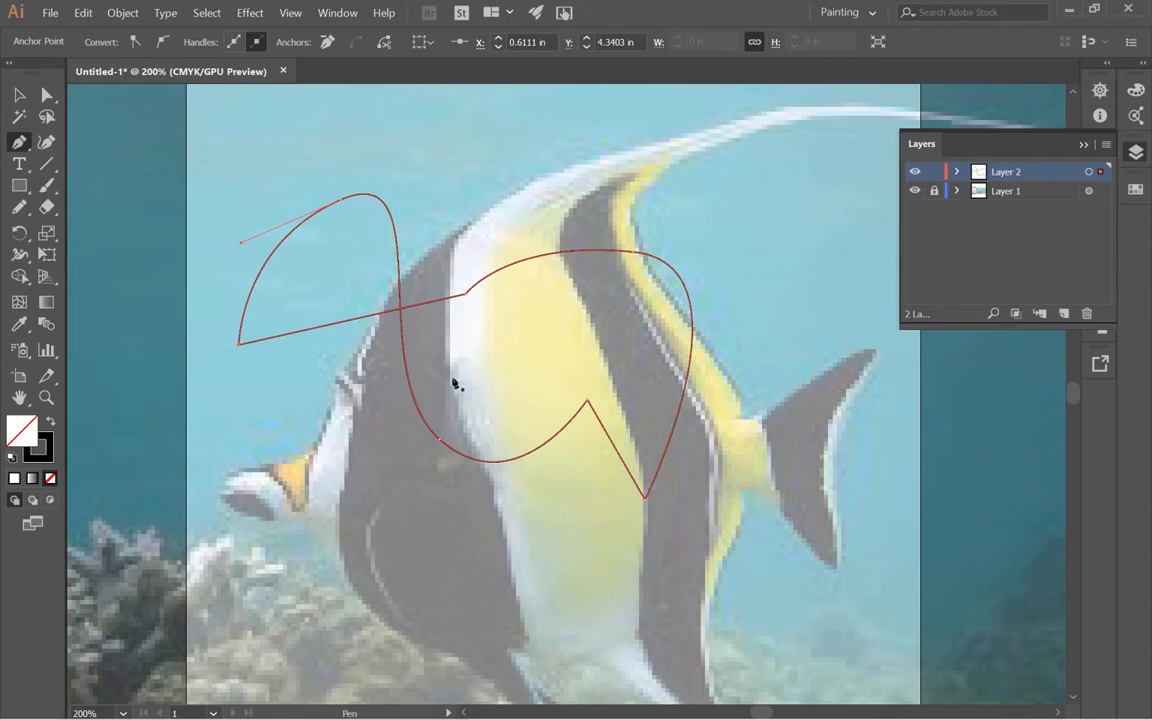
# - Delete the entire practice Pen path from Layer 2 and return to the Pen tool
pyautogui.press('v')
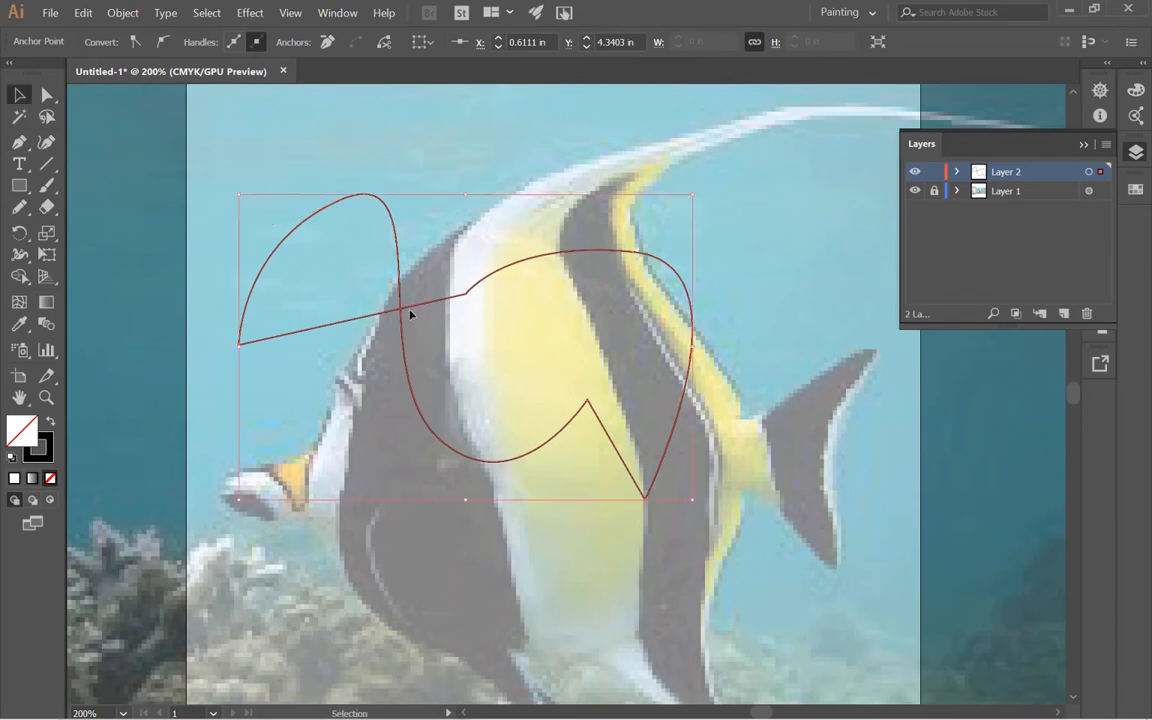
pyautogui.press('Delete')
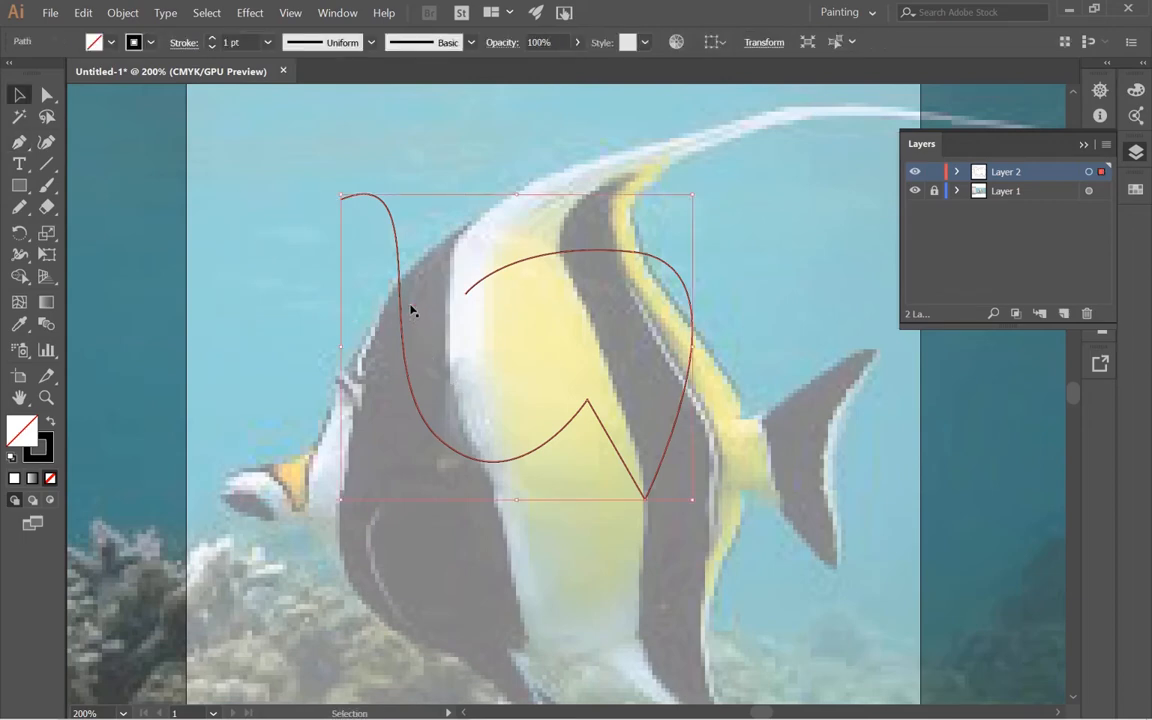
pyautogui.press('Delete')
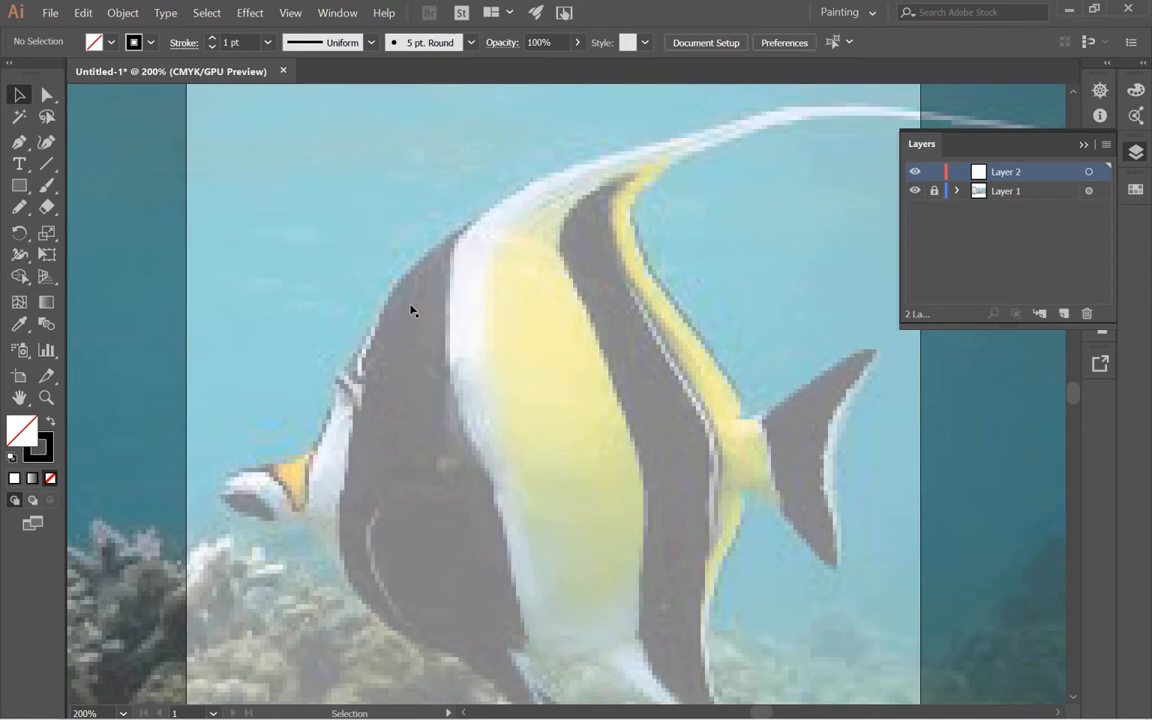
pyautogui.press('p')
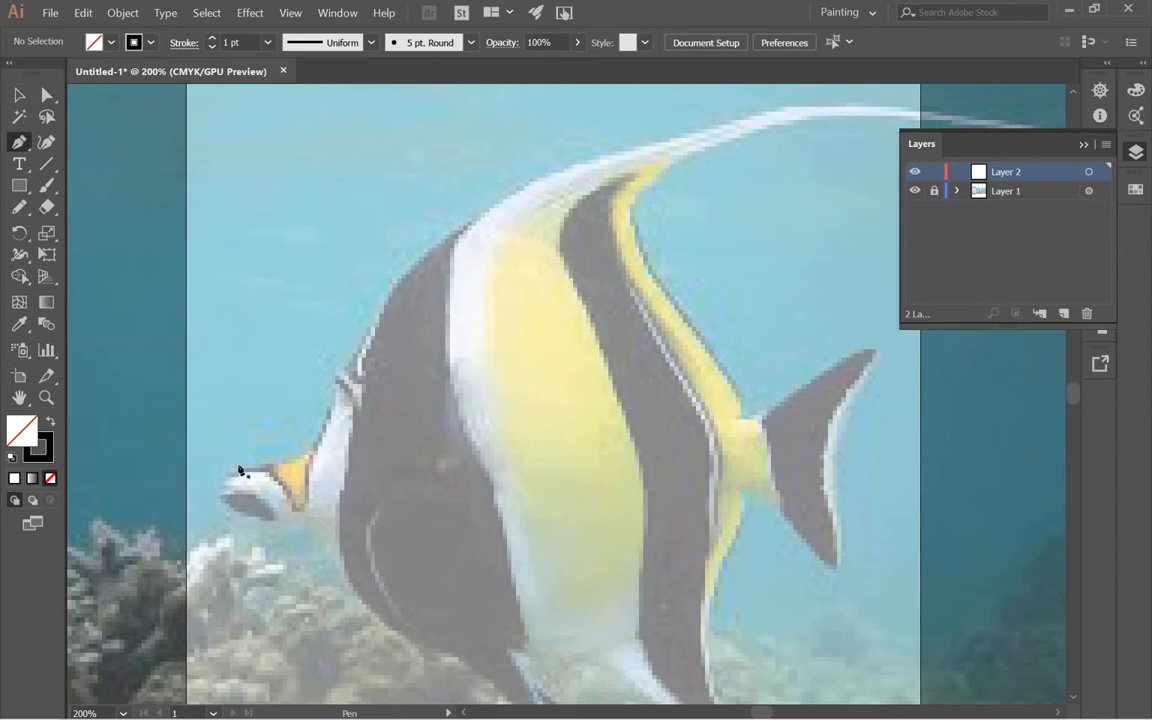
pyautogui.click(224, 487)
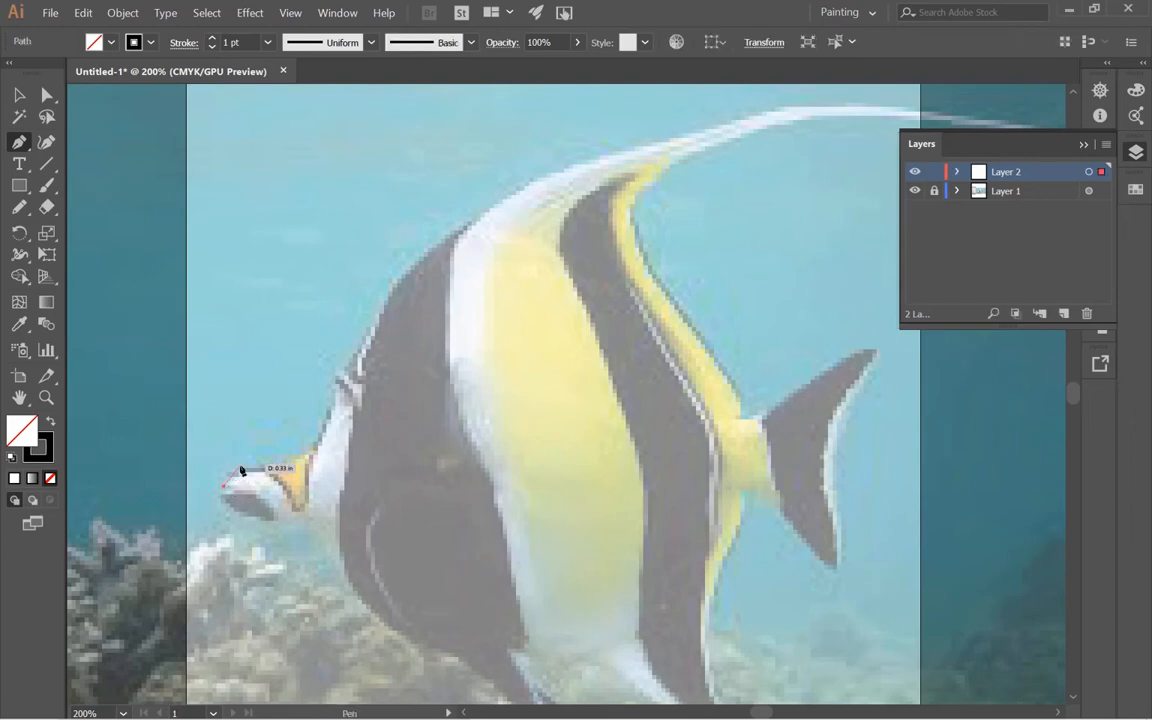
pyautogui.click(240, 471)
pyautogui.hotkey('ctrl', 'z')
pyautogui.hotkey('ctrl', 'z')
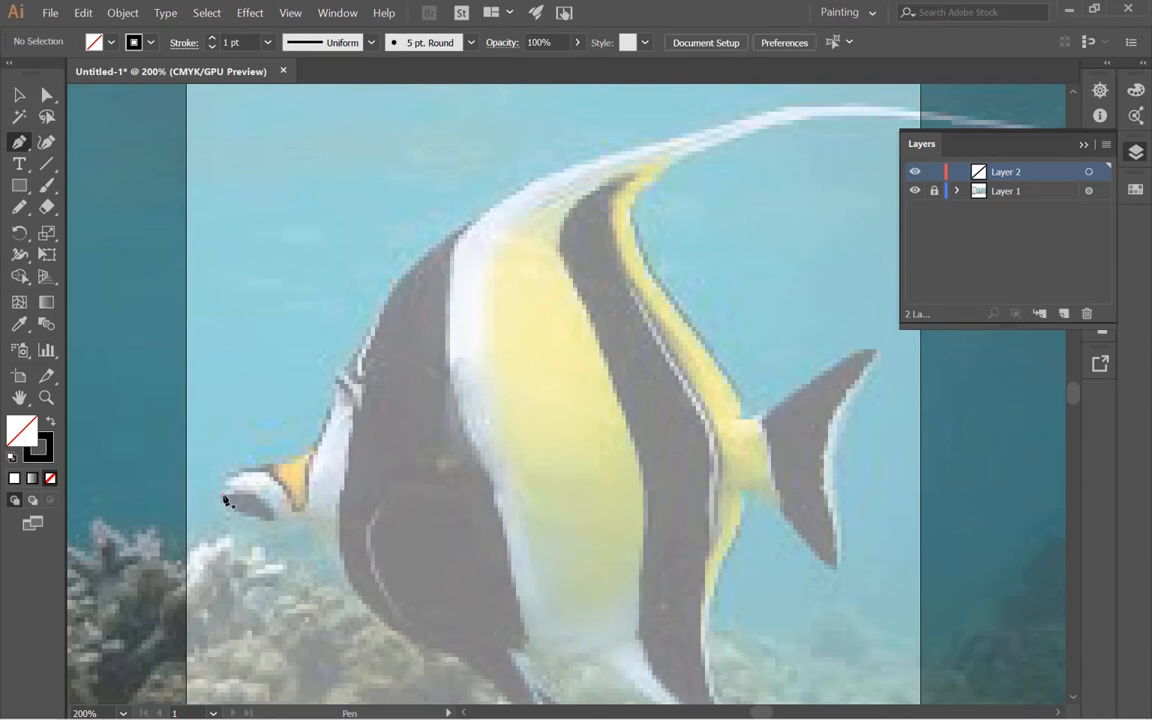
pyautogui.moveTo(224, 521); pyautogui.dragTo(224, 521)
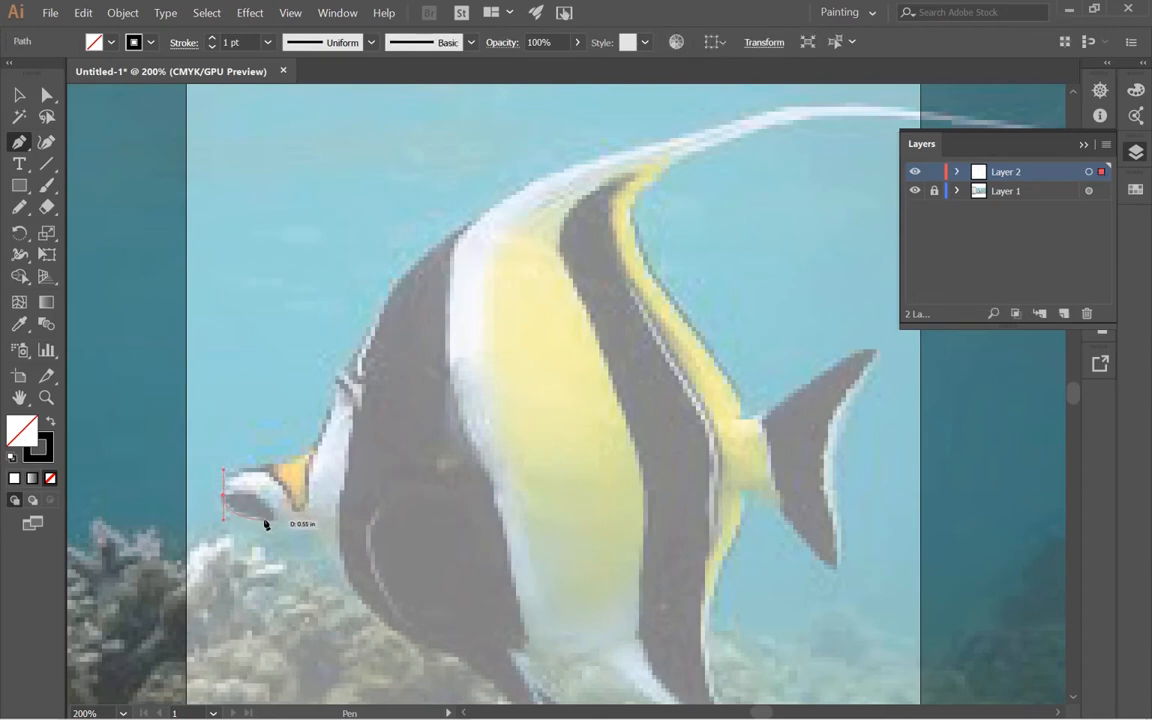
pyautogui.hotkey('ctrl', 'z')
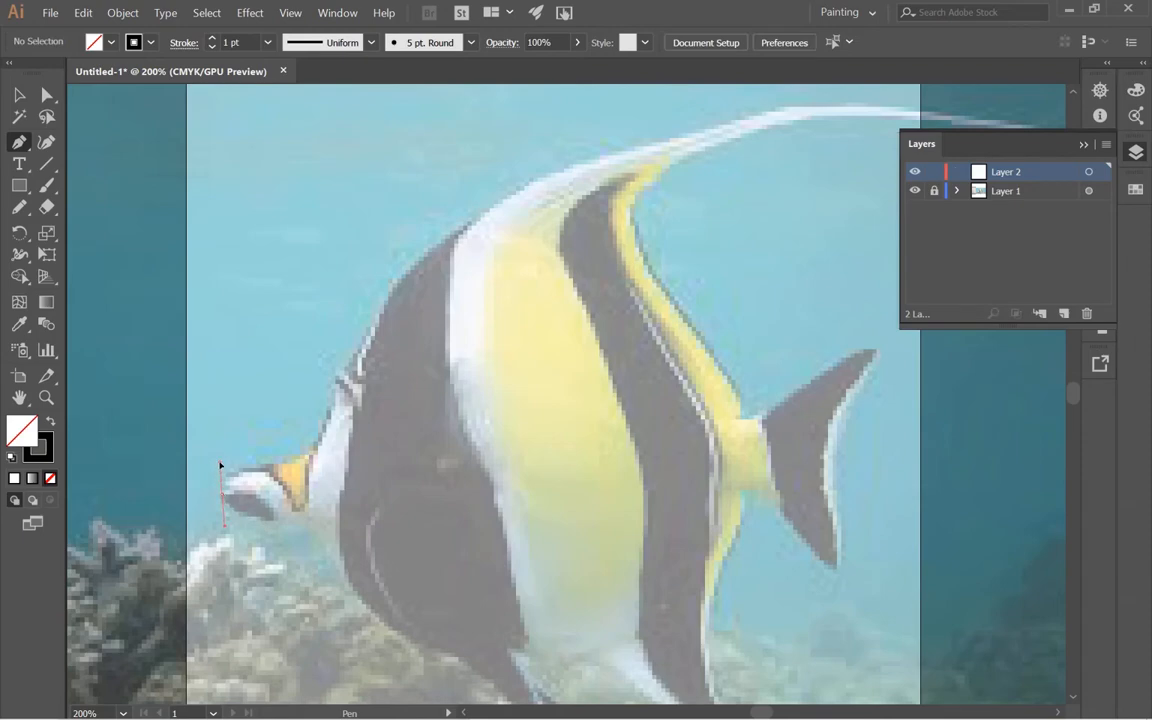
# - Start the fish outline at the snout tip with smooth Pen points, curving over the snout and up to the forehead
pyautogui.moveTo(224, 460); pyautogui.dragTo(224, 462)
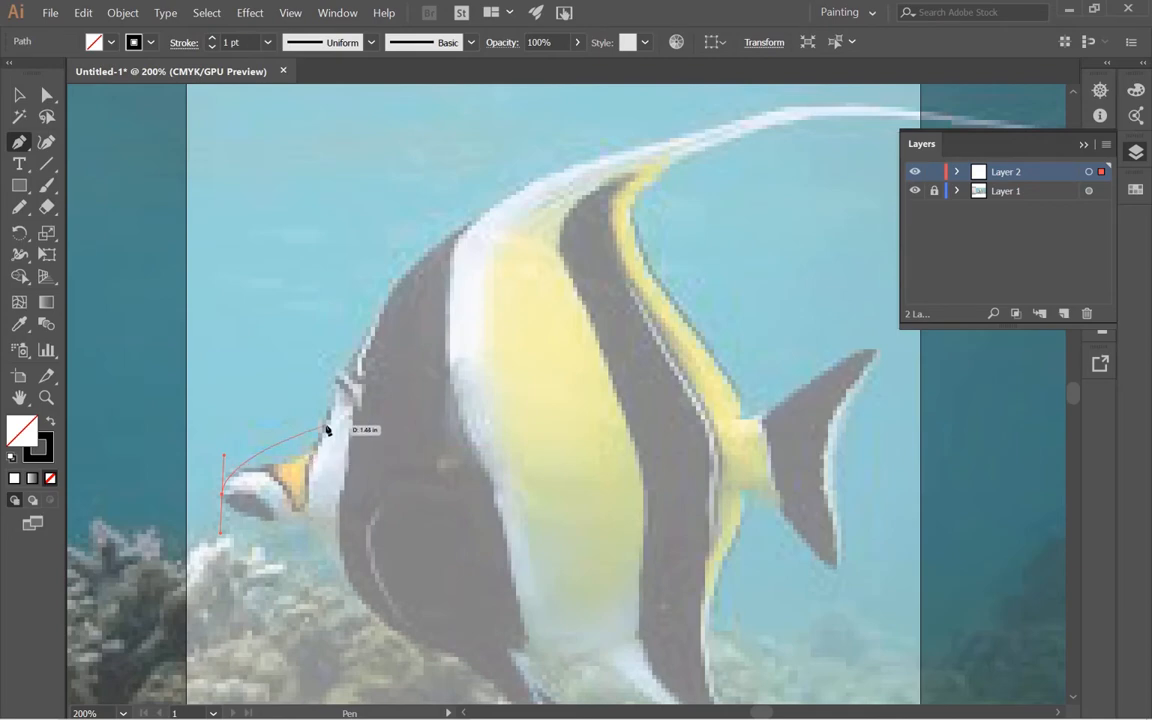
pyautogui.moveTo(327, 429); pyautogui.dragTo(346, 376)
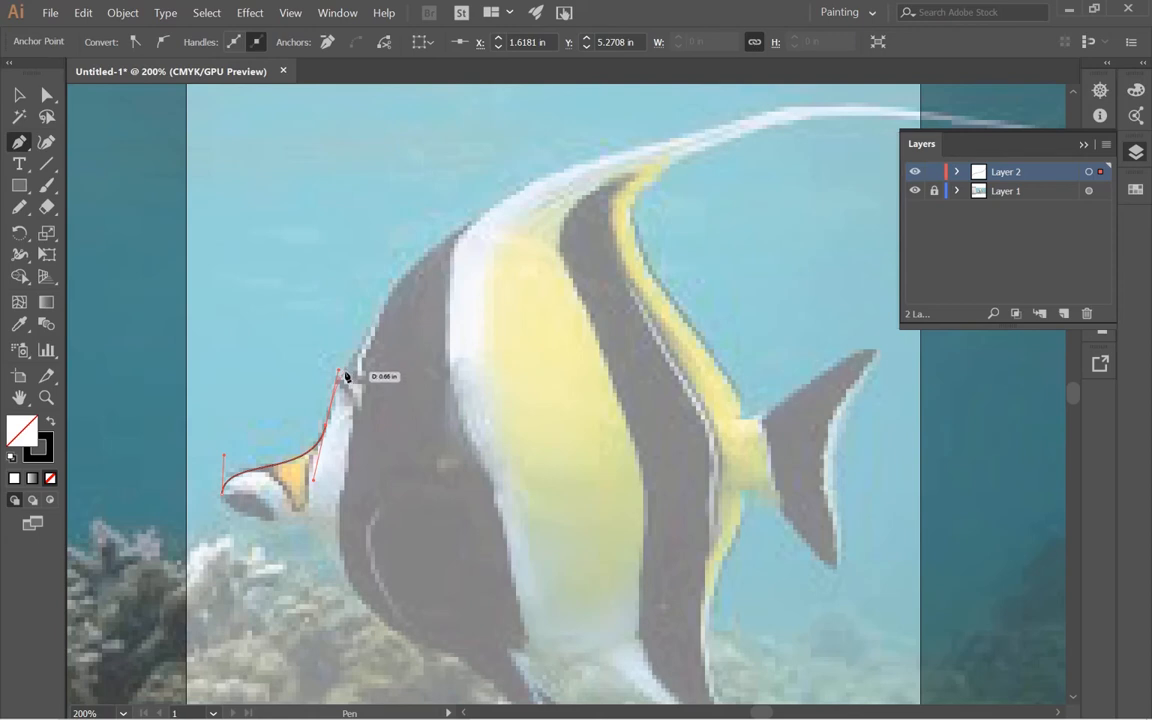
pyautogui.moveTo(346, 376); pyautogui.dragTo(343, 372)
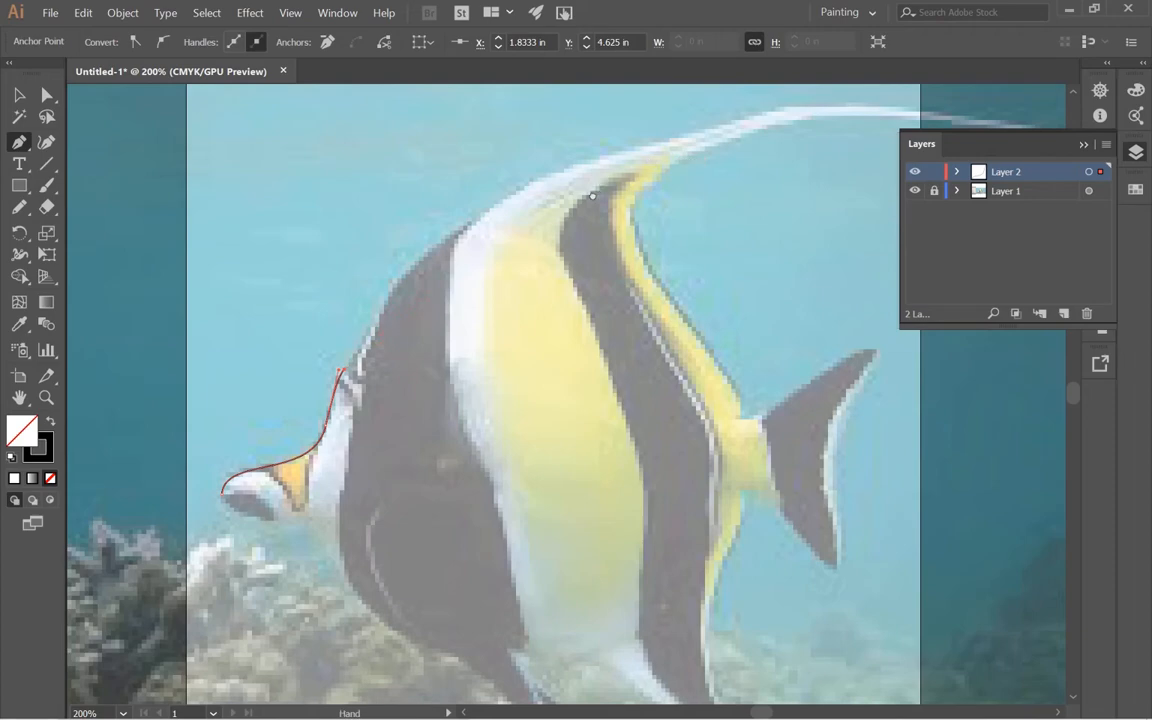
# - Extend the Pen outline over the fish's back and along the upper edge of the dorsal filament to the artboard's edge
pyautogui.moveTo(593, 192); pyautogui.dragTo(465, 273)
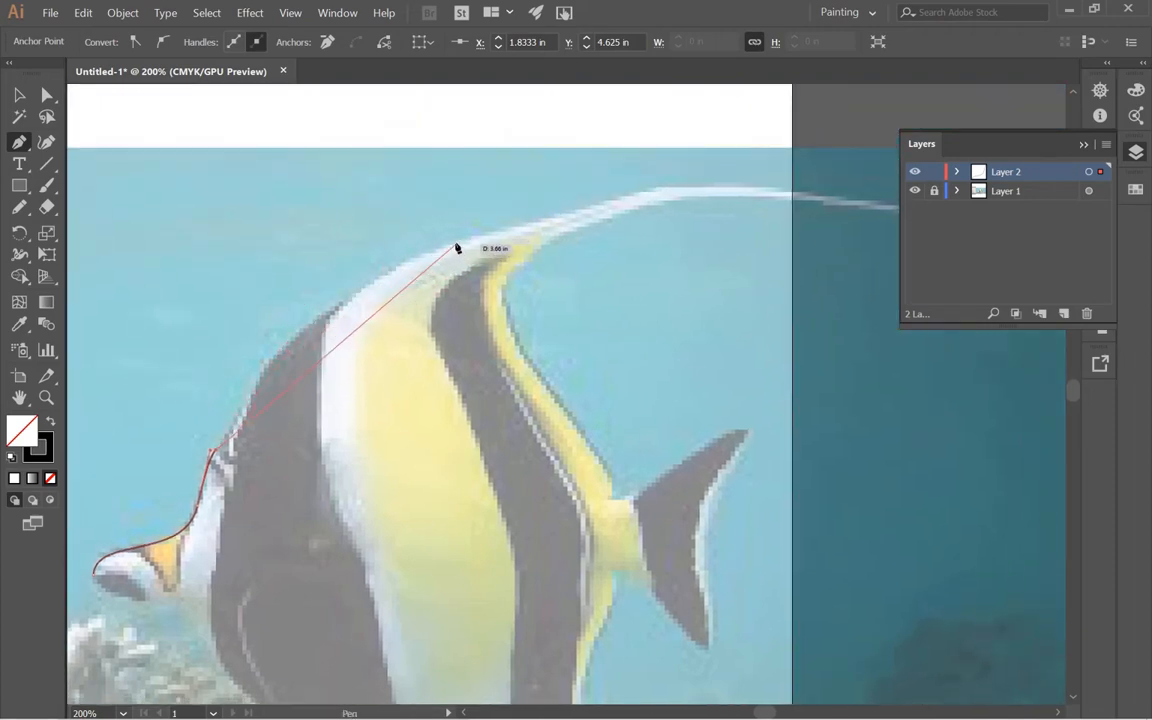
pyautogui.moveTo(452, 250); pyautogui.dragTo(424, 249)
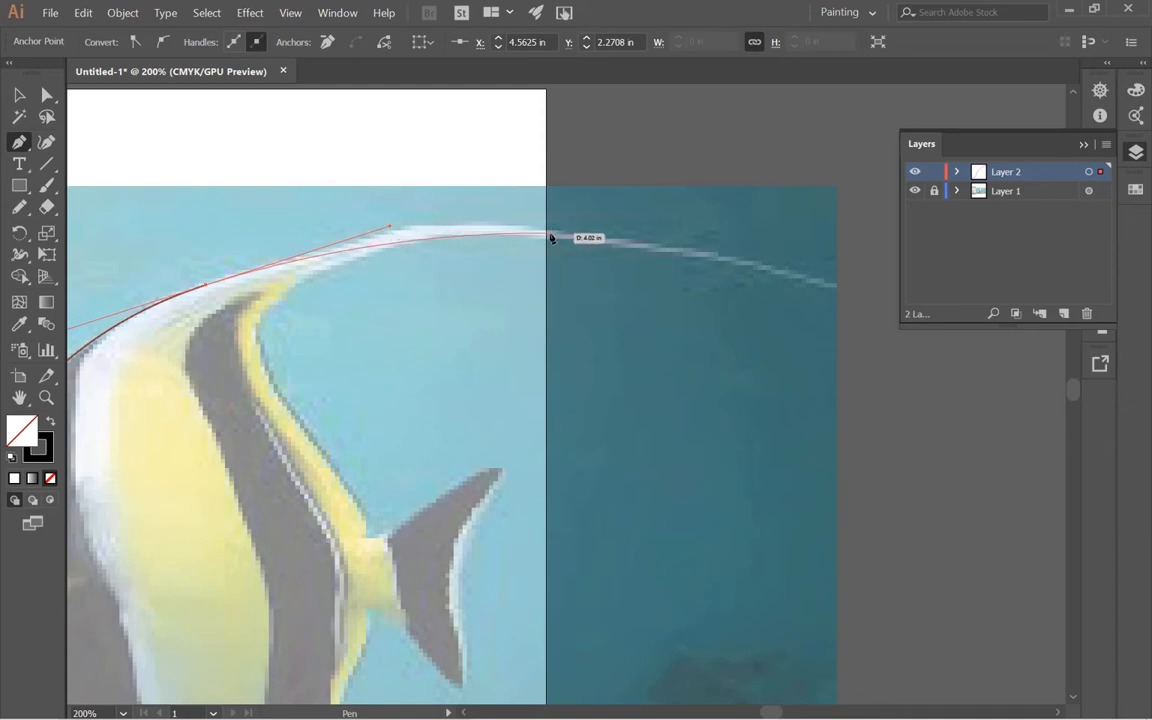
pyautogui.press('Escape')
pyautogui.moveTo(551, 237); pyautogui.dragTo(679, 249)
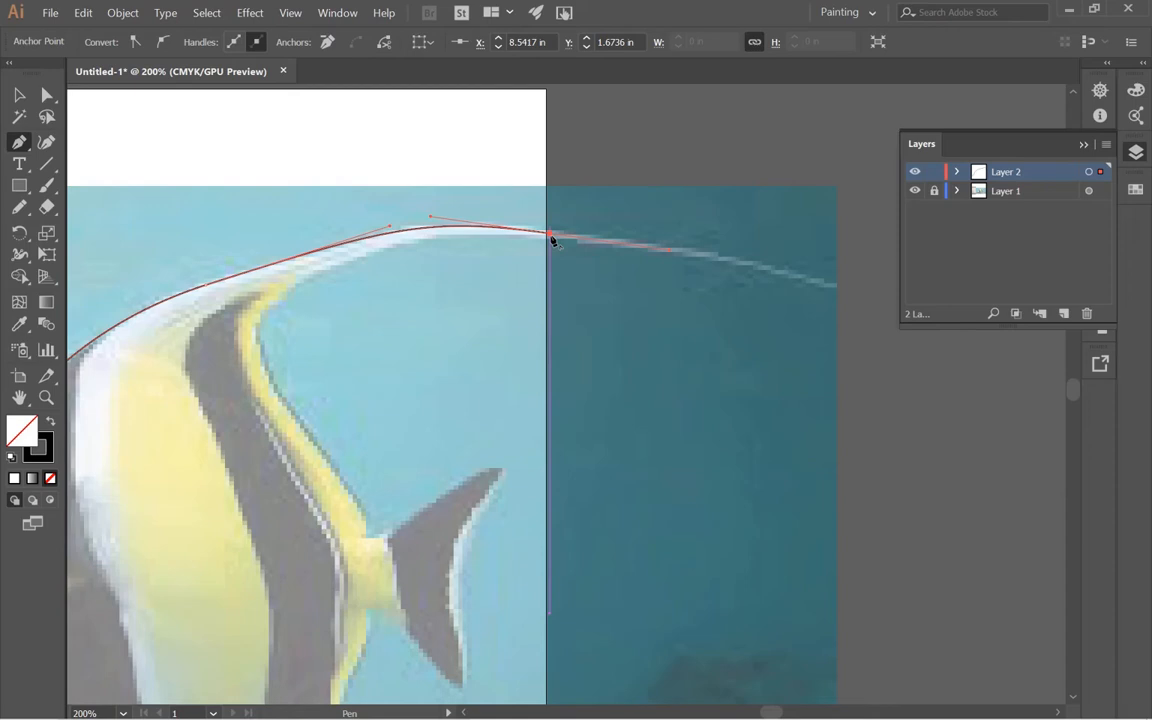
# - Turn the outline at a corner point and trace the filament's underside and the dorsal fin's rear edge down to the tail base
pyautogui.moveTo(549, 236); pyautogui.dragTo(352, 263)
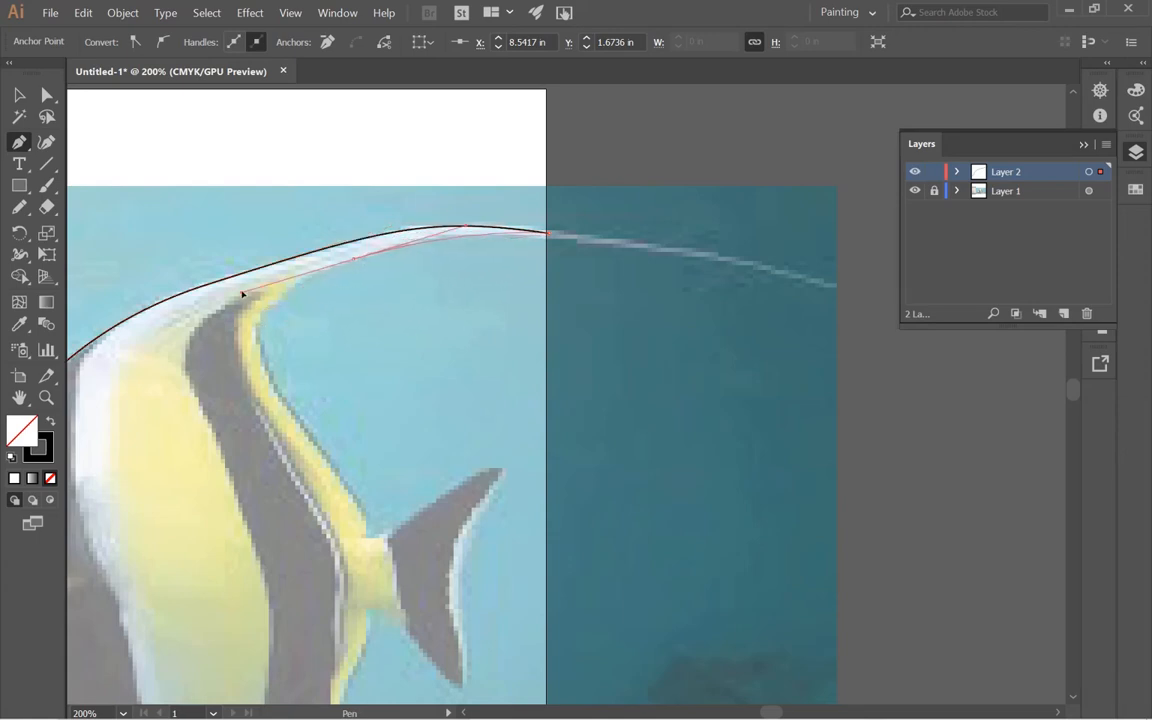
pyautogui.moveTo(277, 290); pyautogui.dragTo(270, 386)
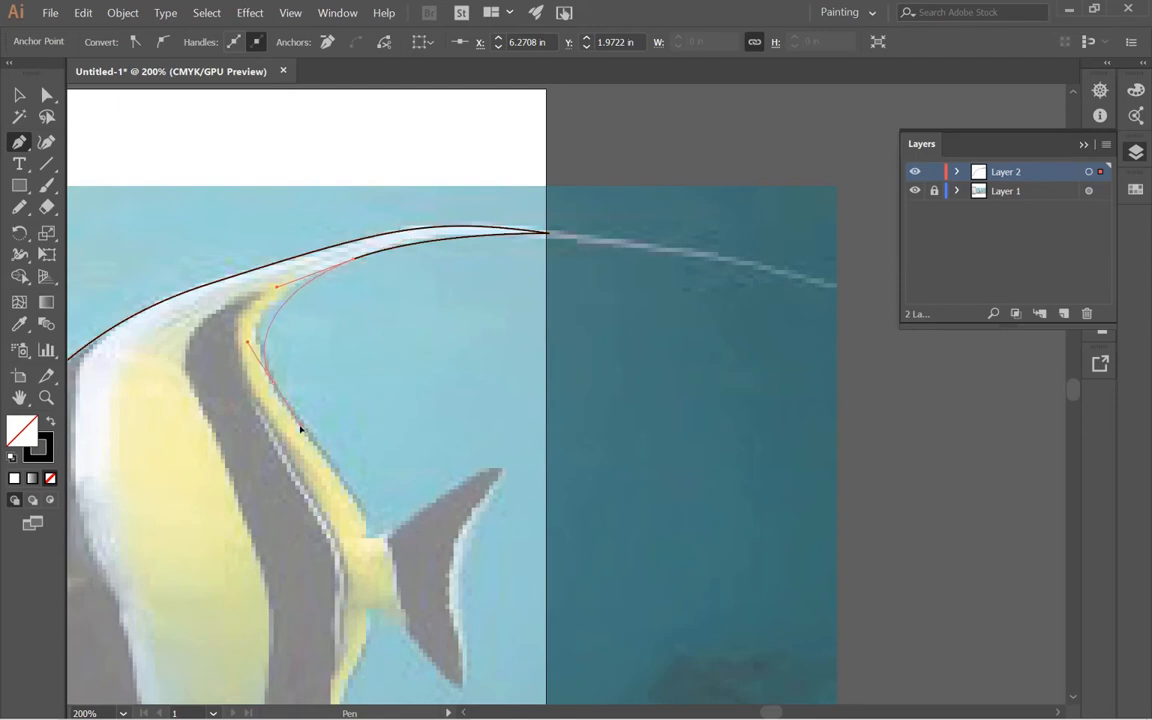
pyautogui.moveTo(314, 451); pyautogui.dragTo(368, 581)
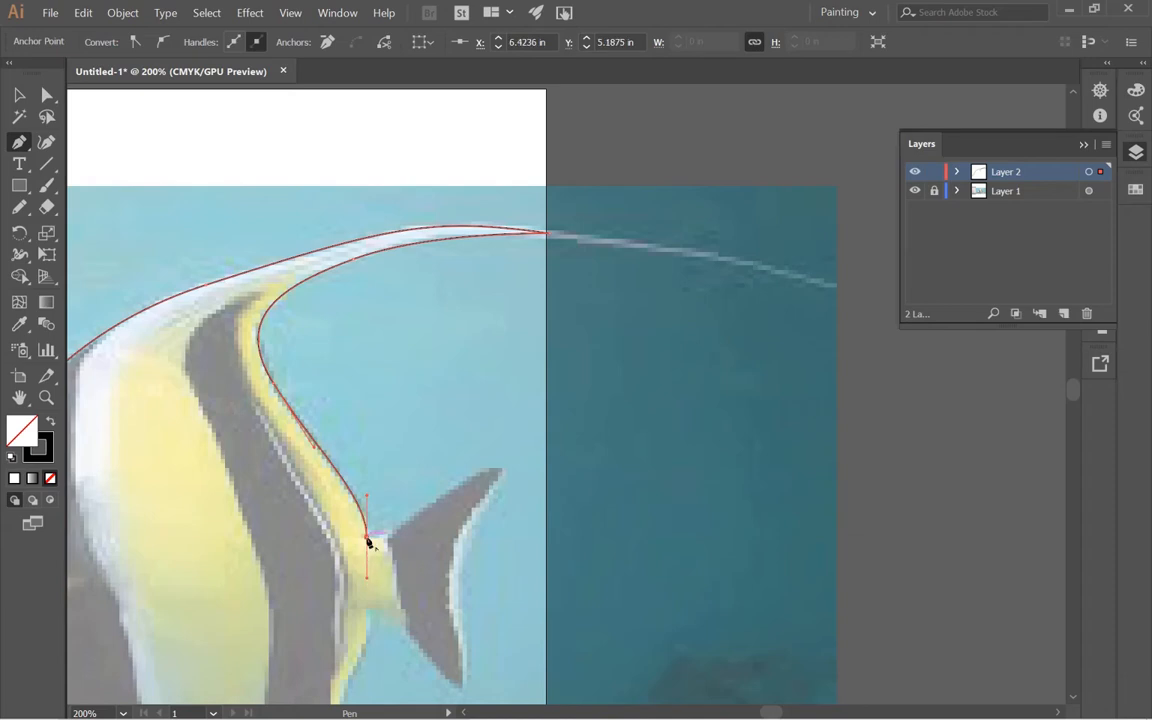
# - Trace the short edge at the tail base and the tail fin's upper edge, ending in a corner point at its upper tip
pyautogui.moveTo(367, 541); pyautogui.dragTo(389, 541)
pyautogui.click(388, 536)
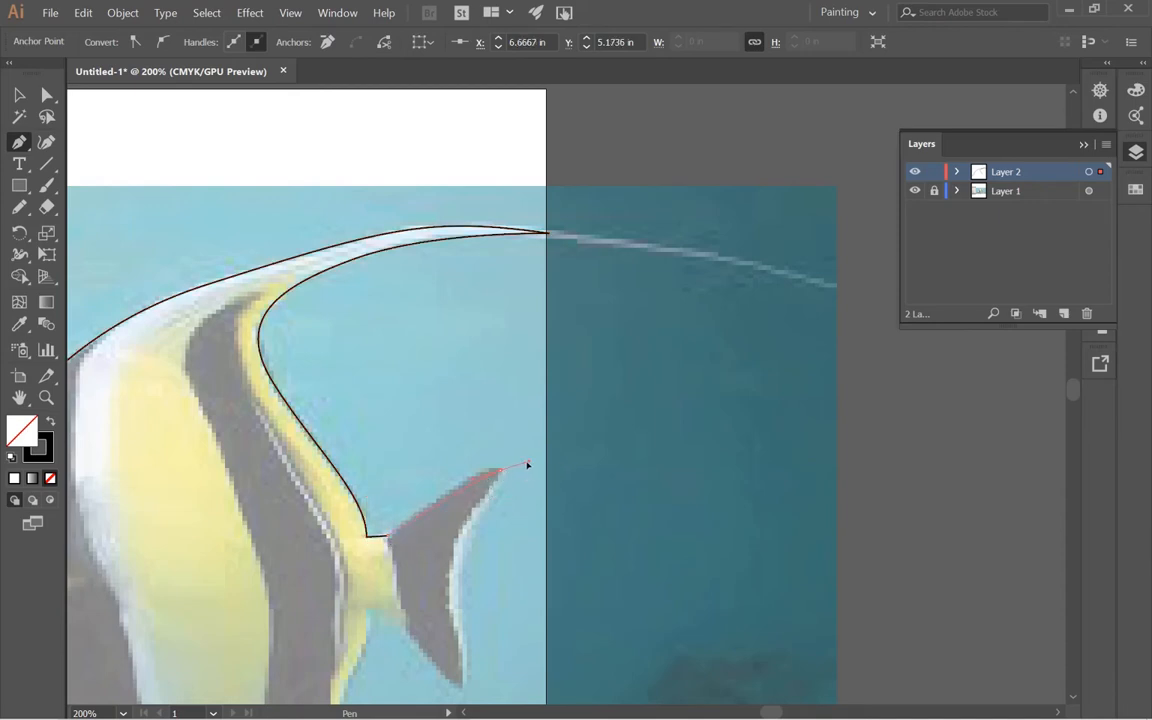
pyautogui.moveTo(500, 470); pyautogui.dragTo(546, 468)
pyautogui.press('space')
pyautogui.moveTo(481, 525); pyautogui.dragTo(495, 325)
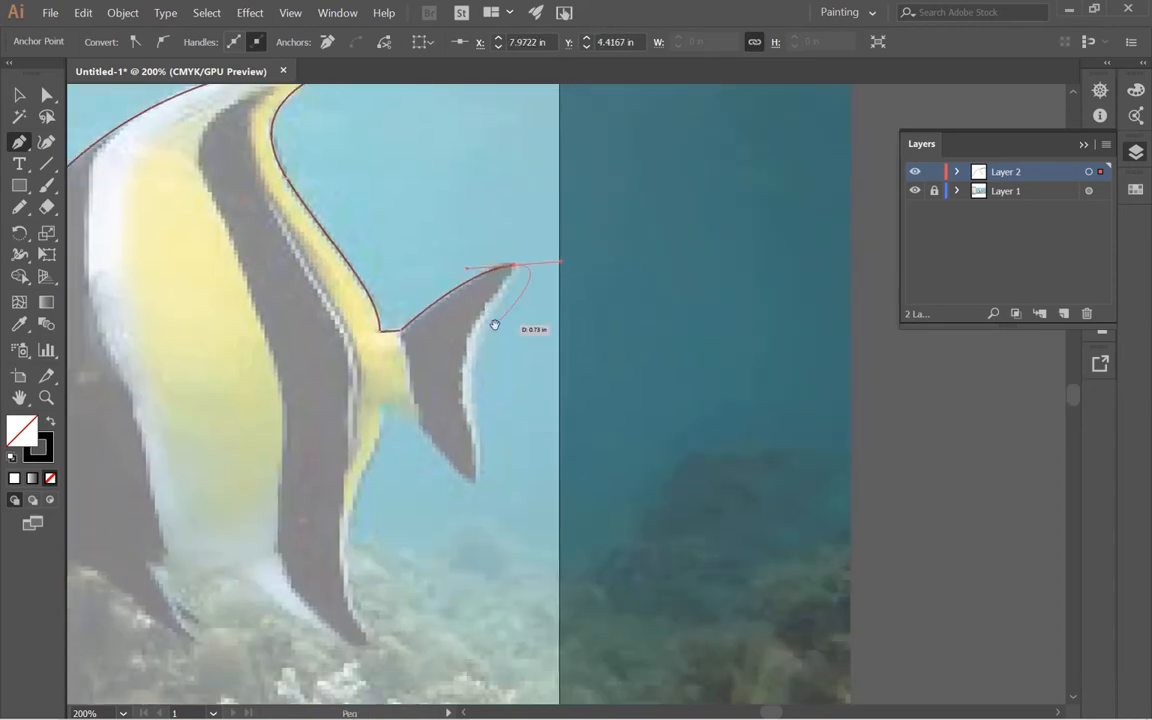
pyautogui.click(514, 268)
pyautogui.press('Escape')
# - Trace the tail fin's concave trailing edge down to its lower tip
pyautogui.moveTo(461, 374); pyautogui.dragTo(458, 414)
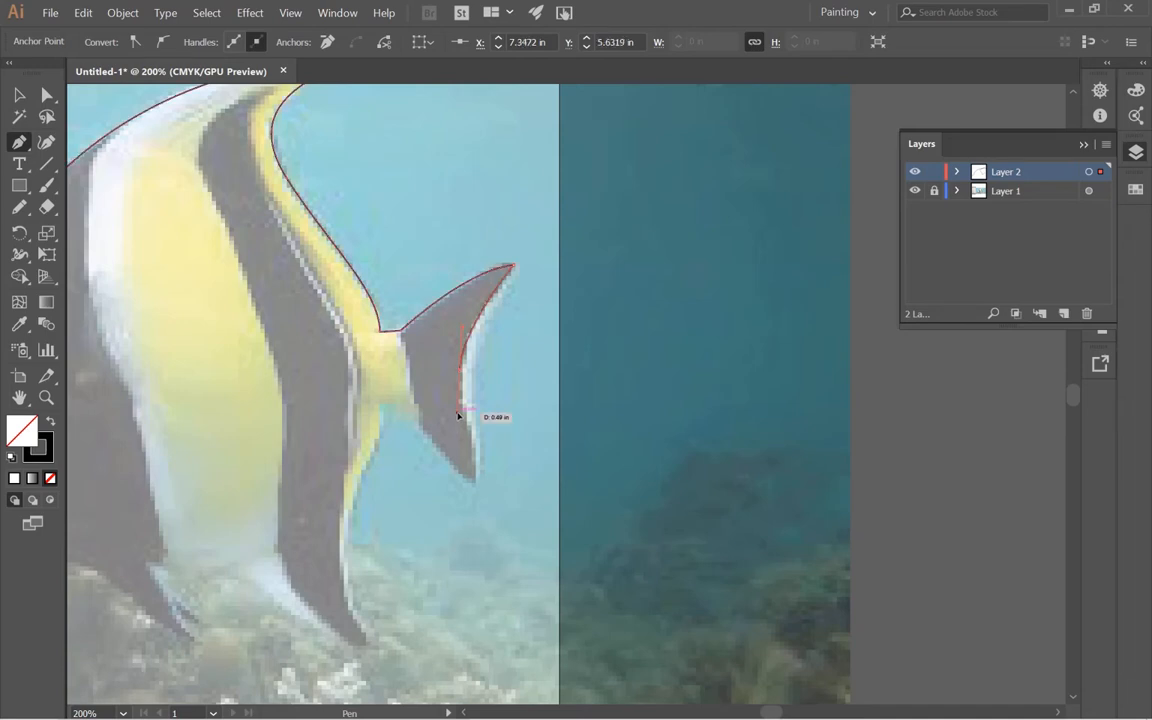
pyautogui.click(476, 489)
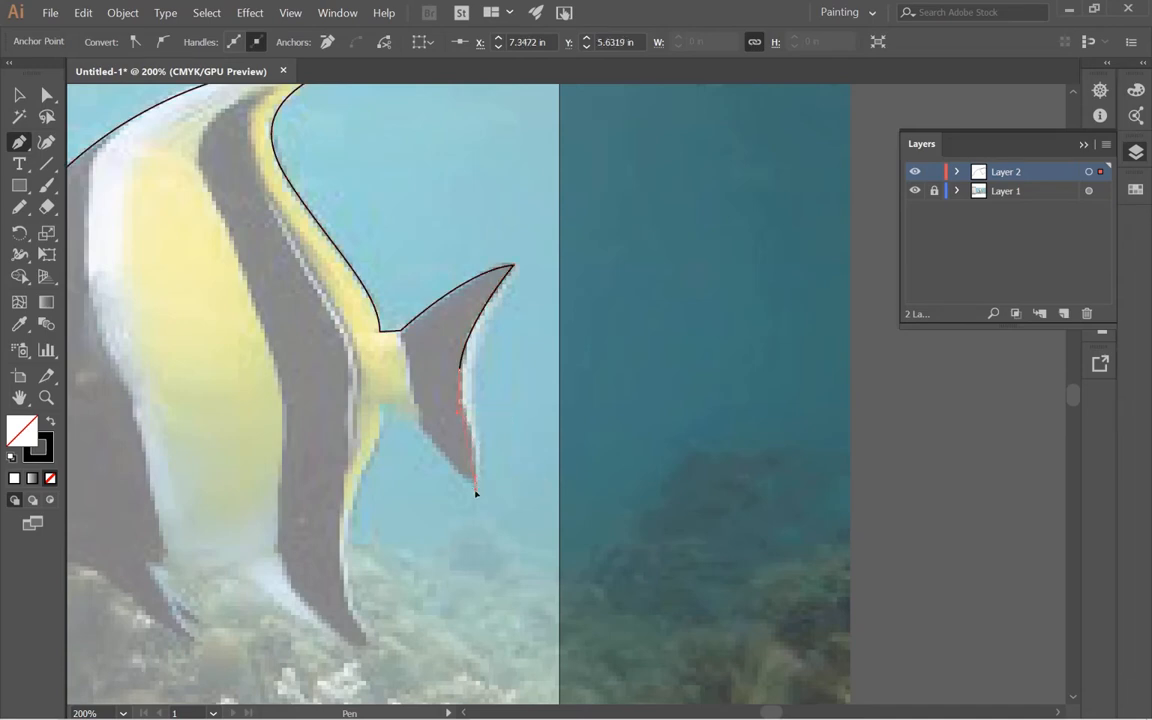
pyautogui.moveTo(474, 545); pyautogui.dragTo(476, 553)
pyautogui.moveTo(477, 489); pyautogui.dragTo(476, 486)
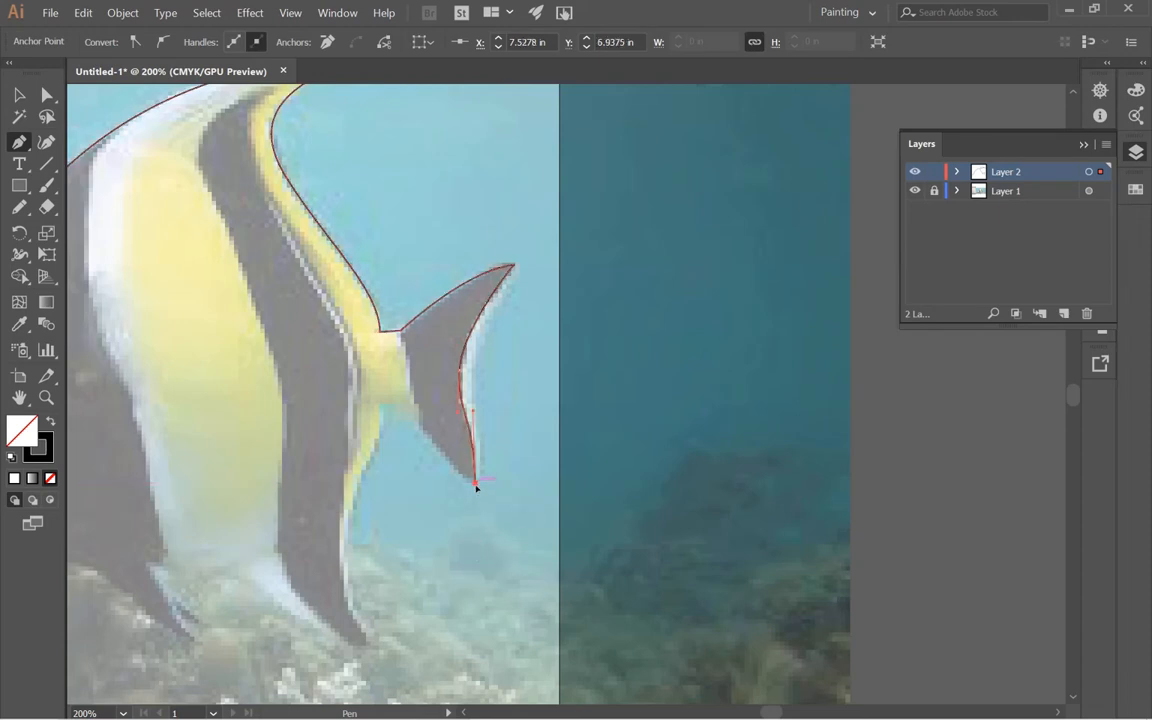
# - Trace the tail fin's lower edge back to the tail base and add the short edge joining it to the body
pyautogui.click(405, 411)
pyautogui.moveTo(405, 411); pyautogui.dragTo(380, 367)
pyautogui.moveTo(405, 408); pyautogui.dragTo(596, 369)
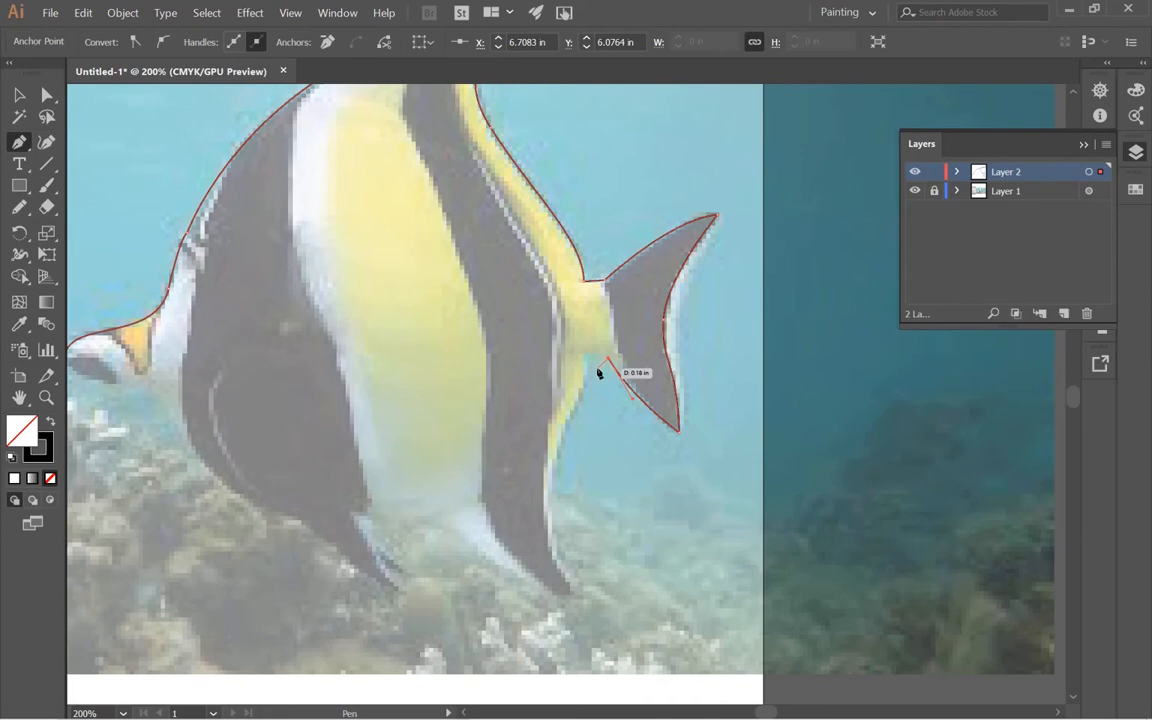
pyautogui.click(583, 355)
# - Trace the rear edge of the anal fin to its lower tip and shorten the middle point's direction handle to fit the curve
pyautogui.moveTo(553, 471); pyautogui.dragTo(515, 555)
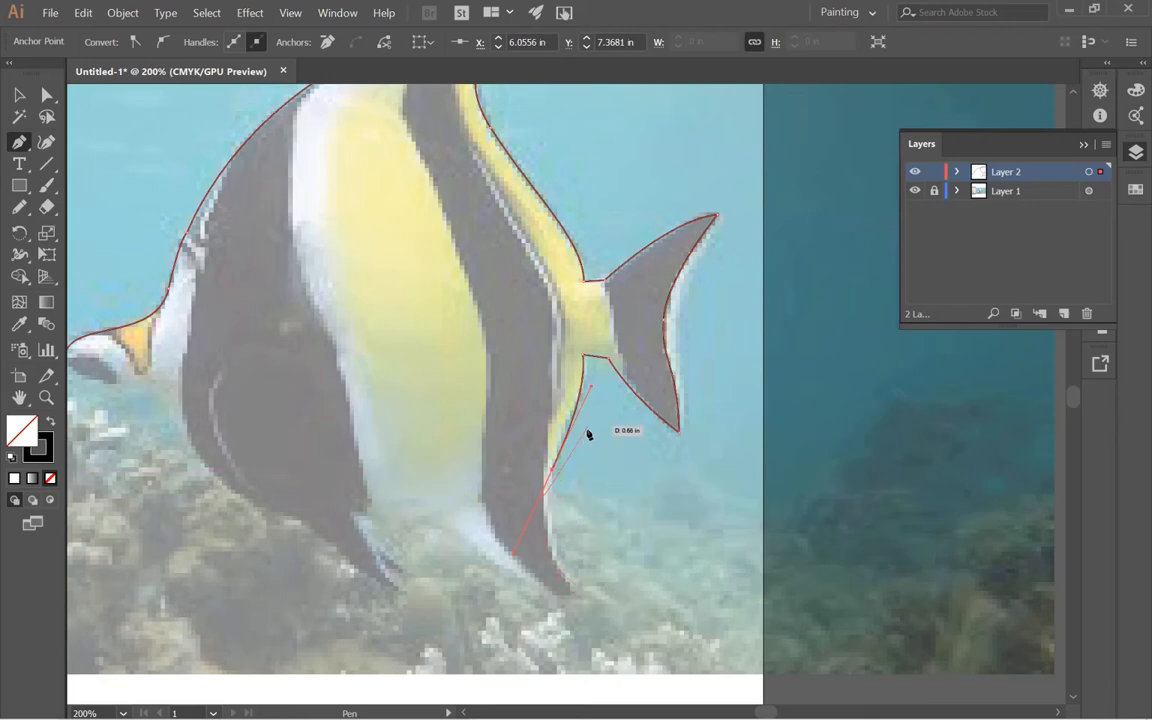
pyautogui.click(574, 595)
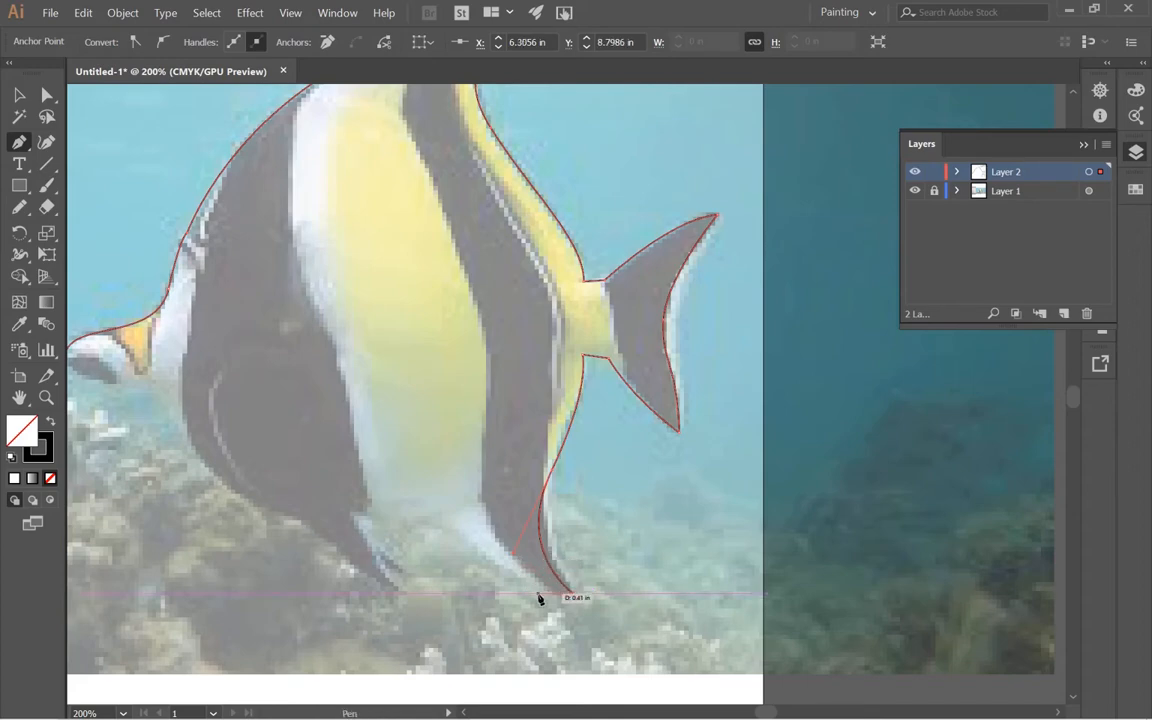
pyautogui.press('a')
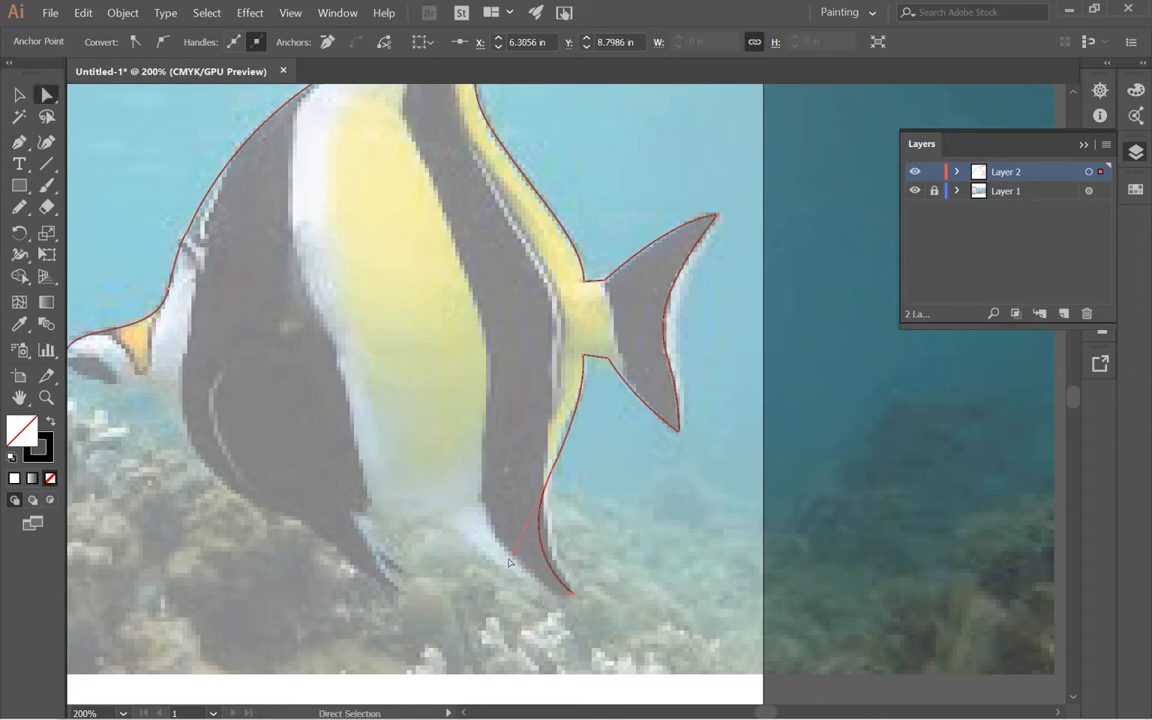
pyautogui.moveTo(513, 555); pyautogui.dragTo(527, 526)
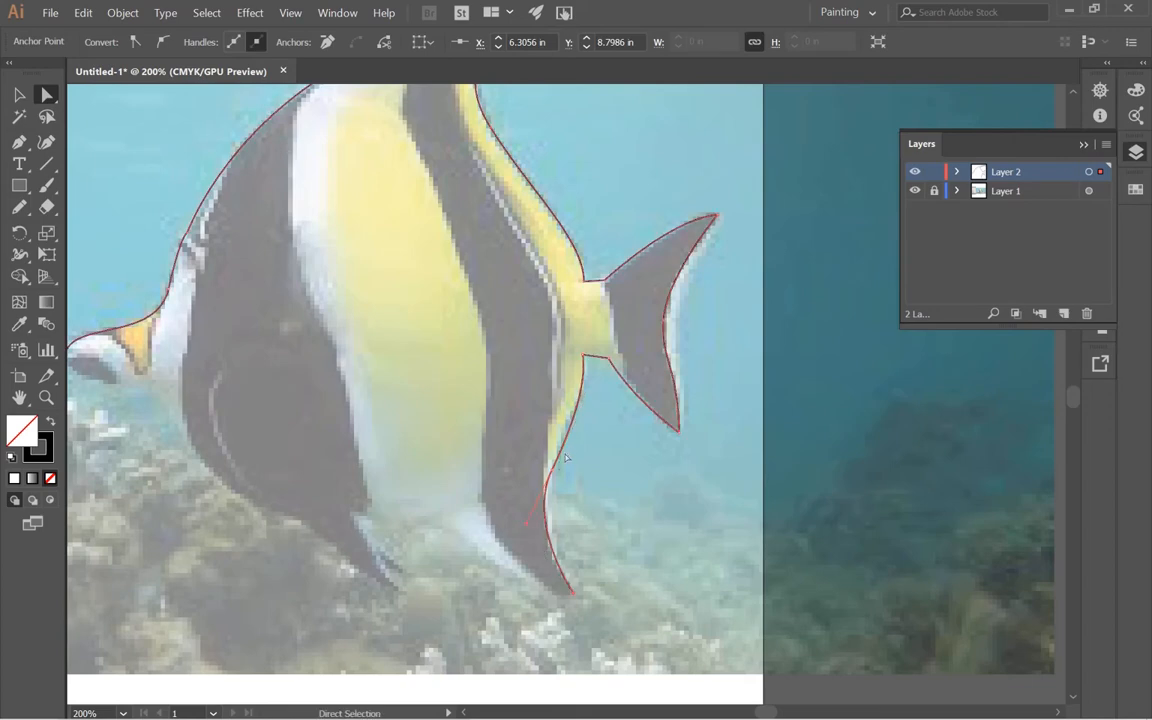
# - Continue the Pen outline along the anal fin's front edge and the belly, around the pelvic fin's tip, to the lower body
pyautogui.press('space')
pyautogui.moveTo(585, 592); pyautogui.dragTo(726, 579)
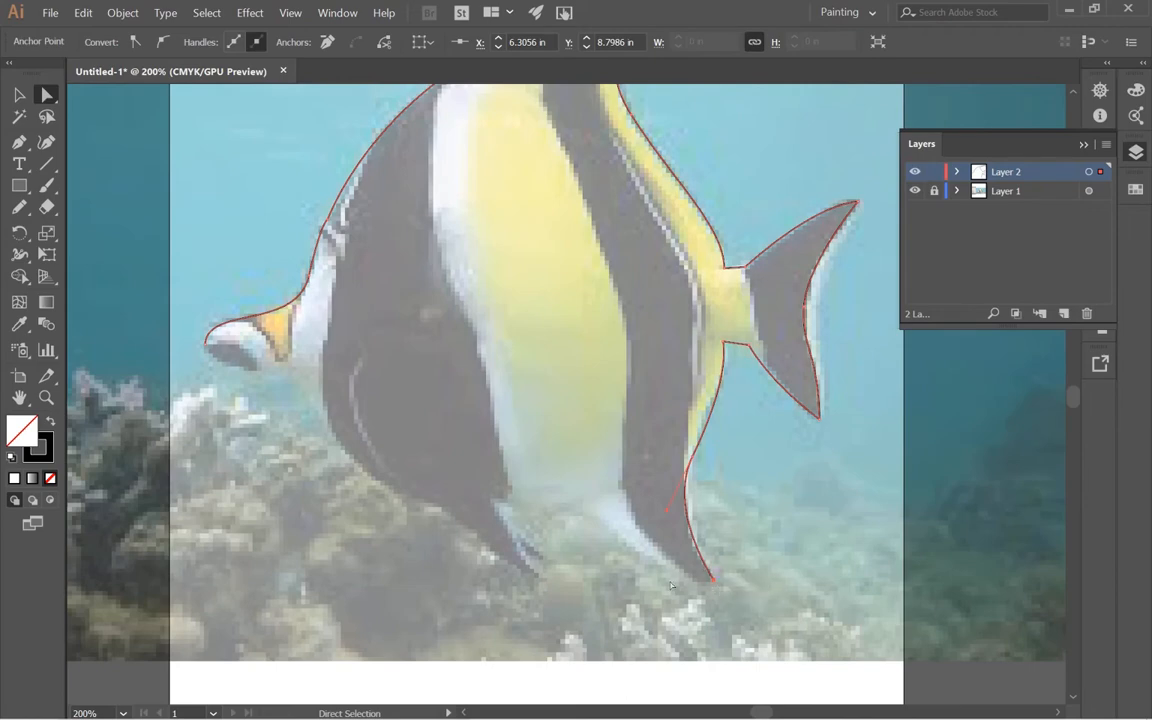
pyautogui.press('p')
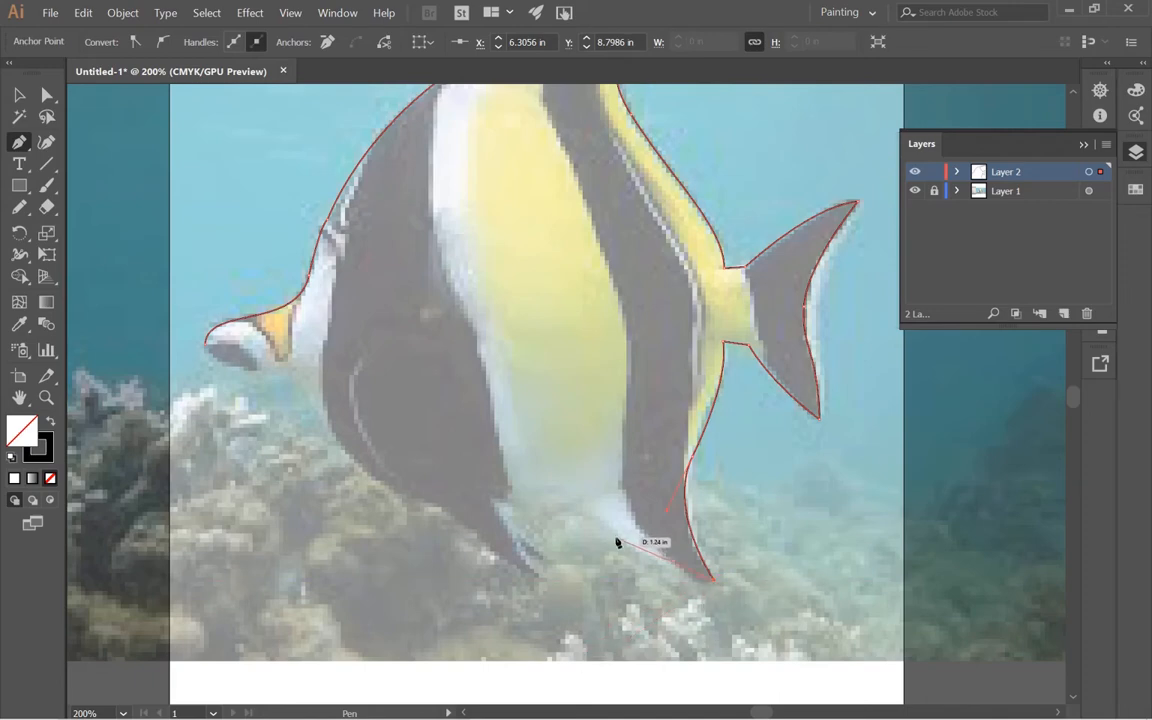
pyautogui.moveTo(628, 546); pyautogui.dragTo(564, 510)
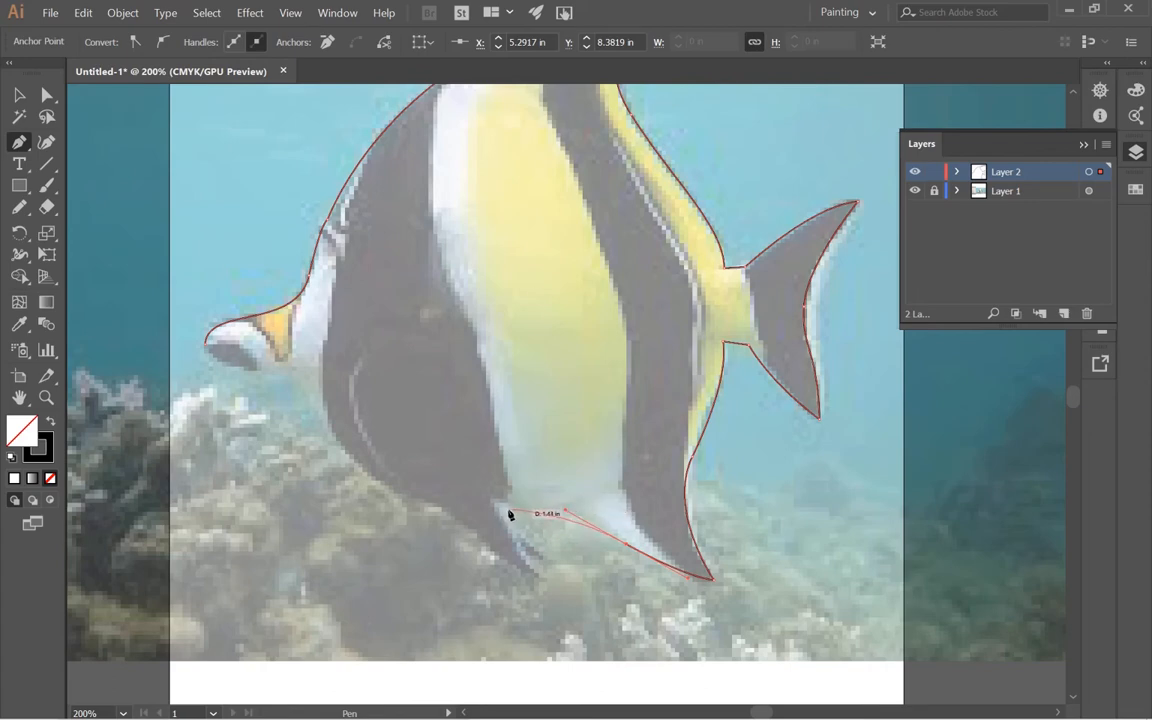
pyautogui.moveTo(508, 514)
pyautogui.mouseDown()
pyautogui.moveTo(556, 558)
pyautogui.moveTo(535, 558)
pyautogui.moveTo(573, 614)
pyautogui.moveTo(496, 522)
pyautogui.moveTo(505, 570)
pyautogui.moveTo(440, 501)
pyautogui.moveTo(528, 580)
pyautogui.moveTo(508, 530)
pyautogui.moveTo(452, 545)
pyautogui.moveTo(440, 509)
pyautogui.mouseUp()
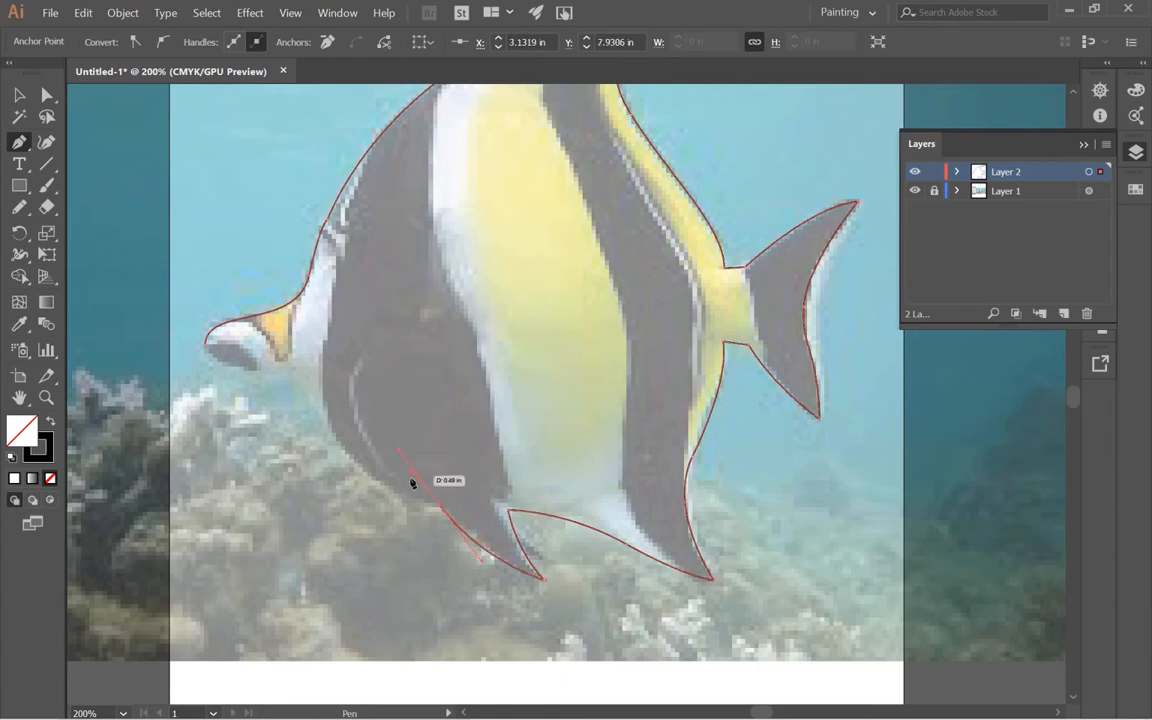
# - Continue the Pen outline along the breast, throat and lower snout, and close the path at the snout tip's starting point
pyautogui.press('space')
pyautogui.moveTo(442, 512); pyautogui.dragTo(564, 585)
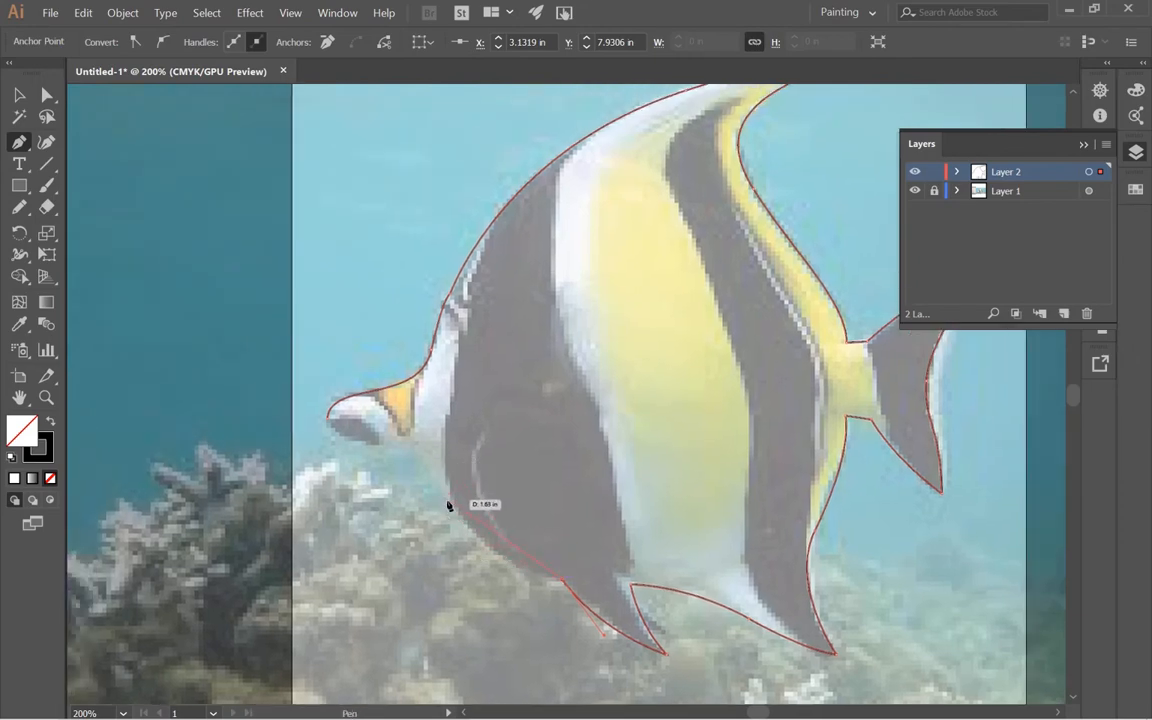
pyautogui.moveTo(470, 540); pyautogui.dragTo(424, 504)
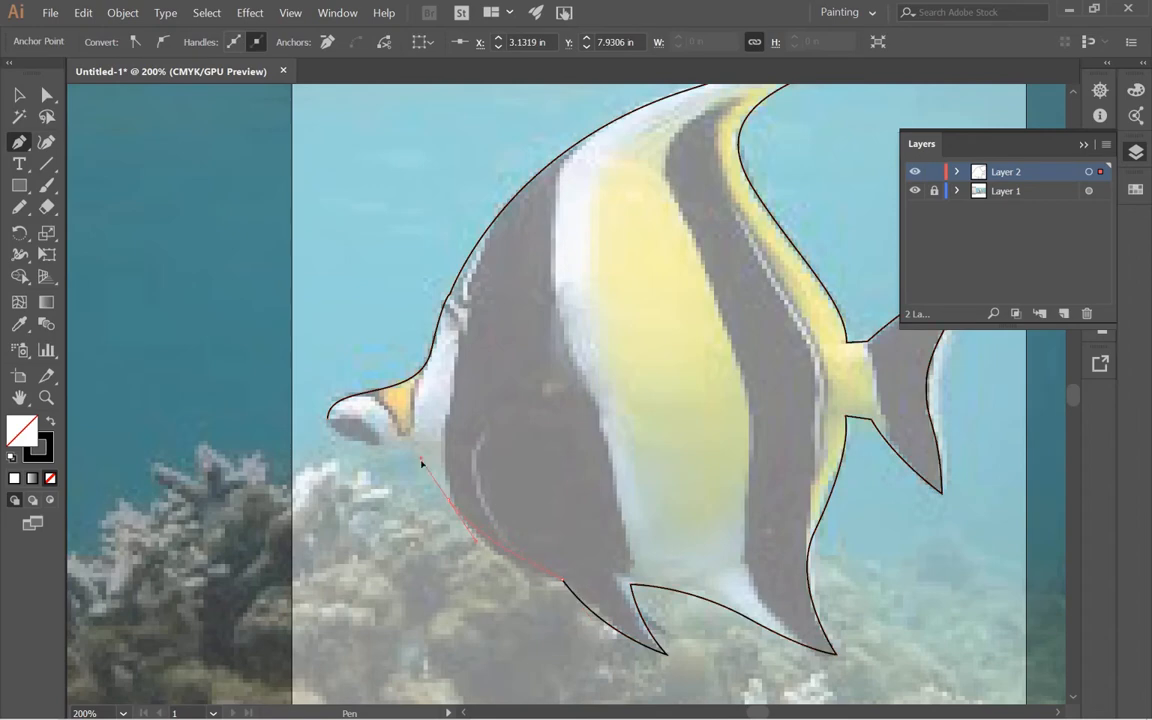
pyautogui.click(395, 427)
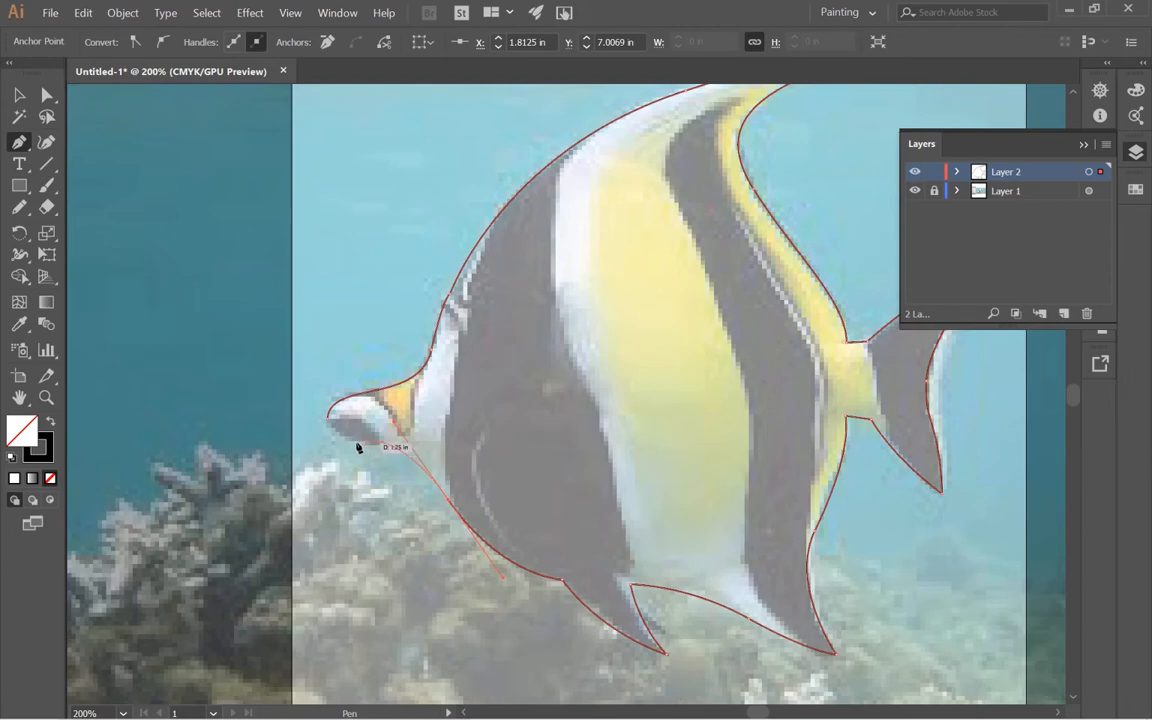
pyautogui.moveTo(358, 446); pyautogui.dragTo(319, 441)
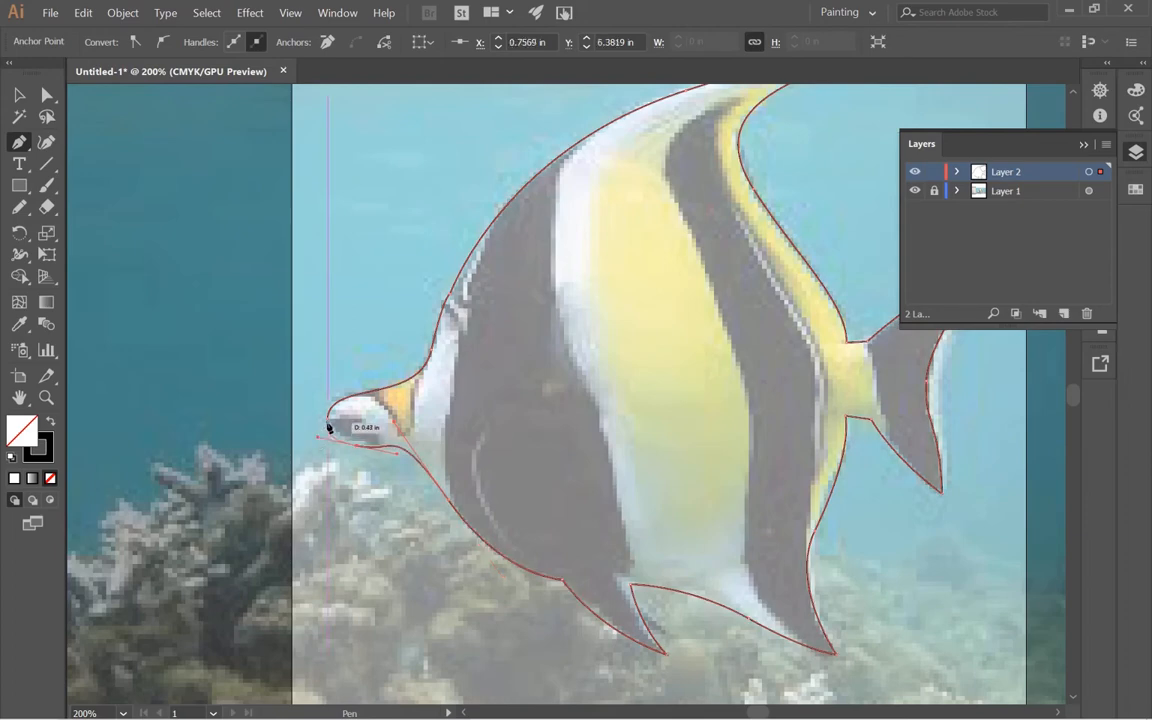
pyautogui.click(328, 419)
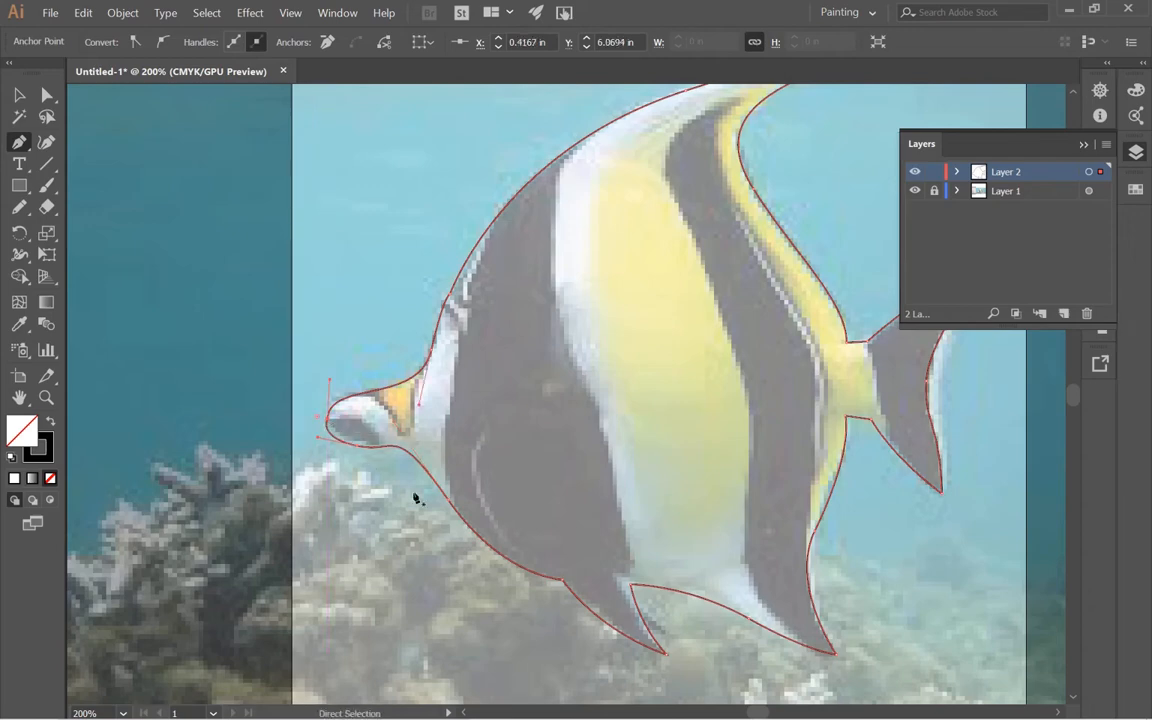
# - Shorten the breast anchor's upper direction handle so the curve under the throat bends more gently into the lower snout
pyautogui.scroll(4, 415, 497)
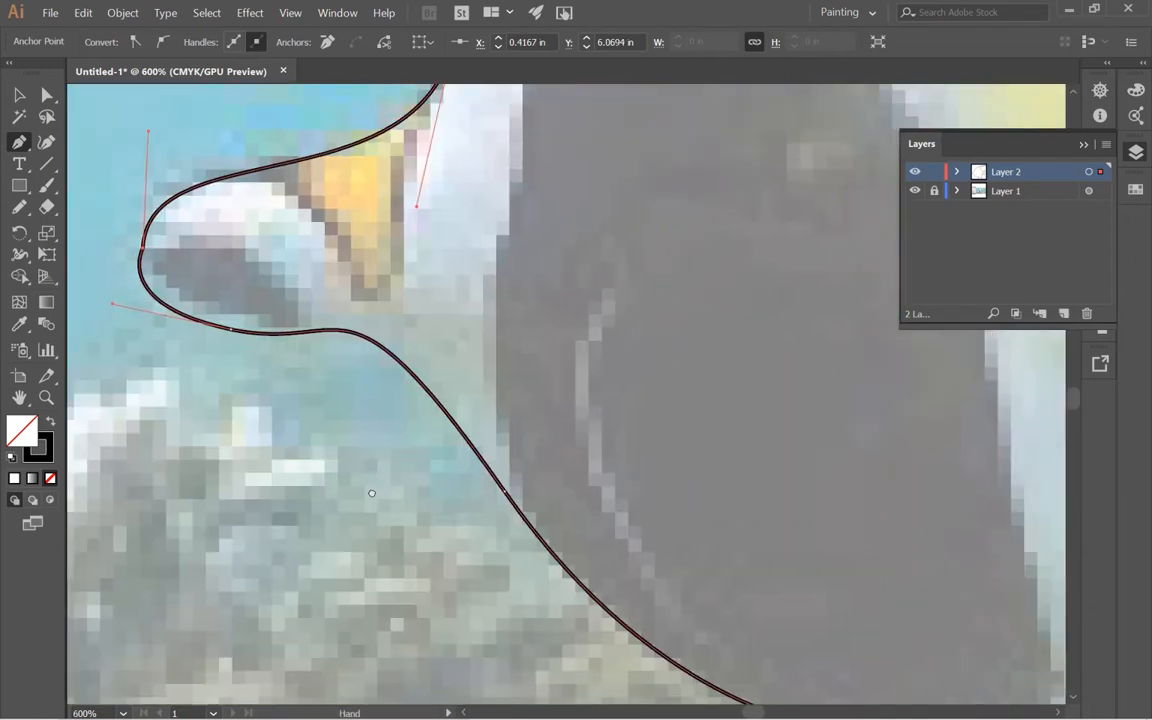
pyautogui.moveTo(372, 493); pyautogui.dragTo(351, 511)
pyautogui.press('a')
pyautogui.click(324, 353)
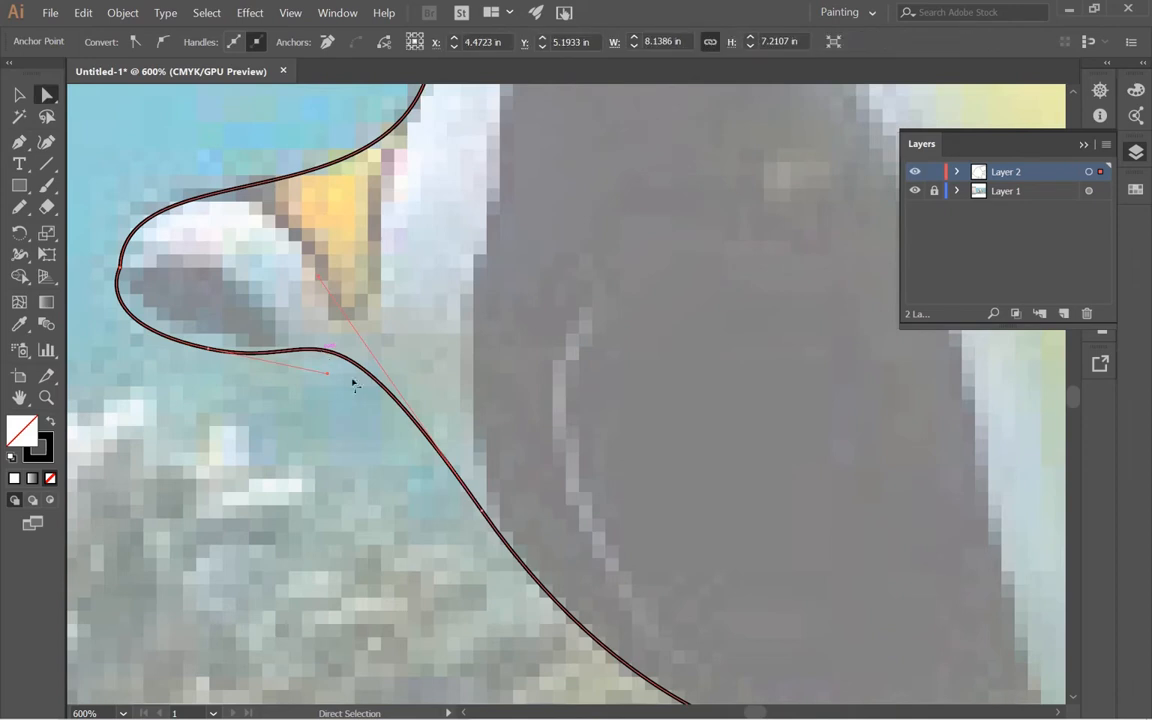
pyautogui.click(484, 518)
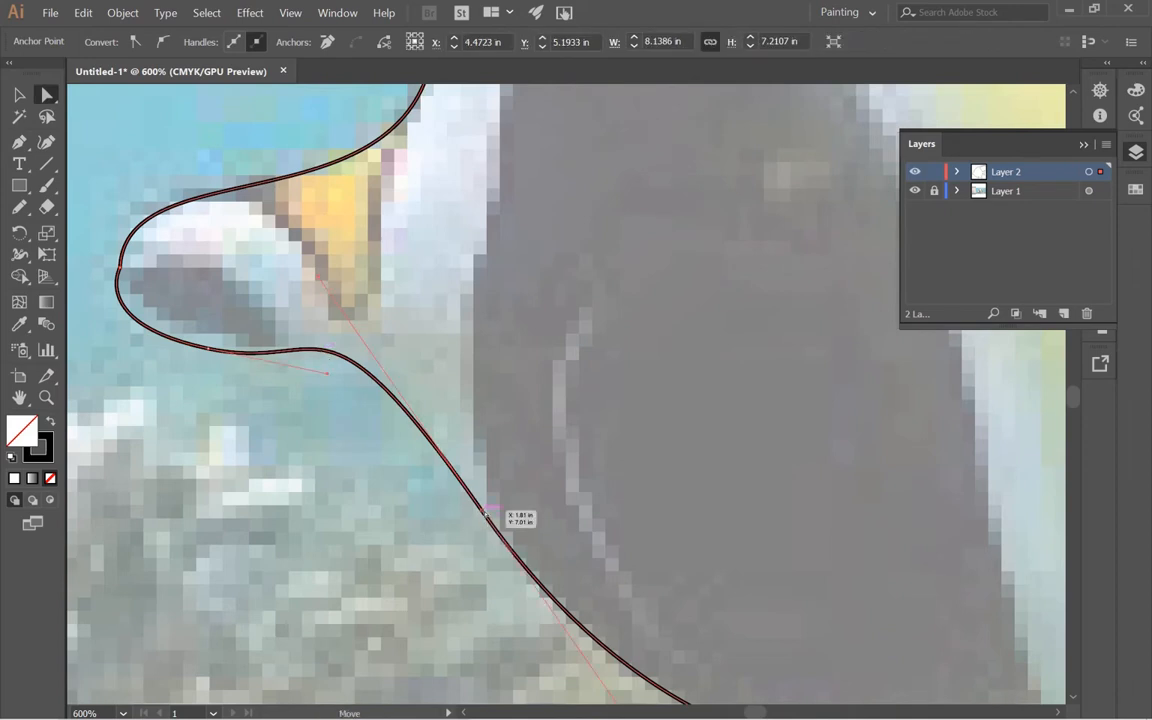
pyautogui.click(483, 512)
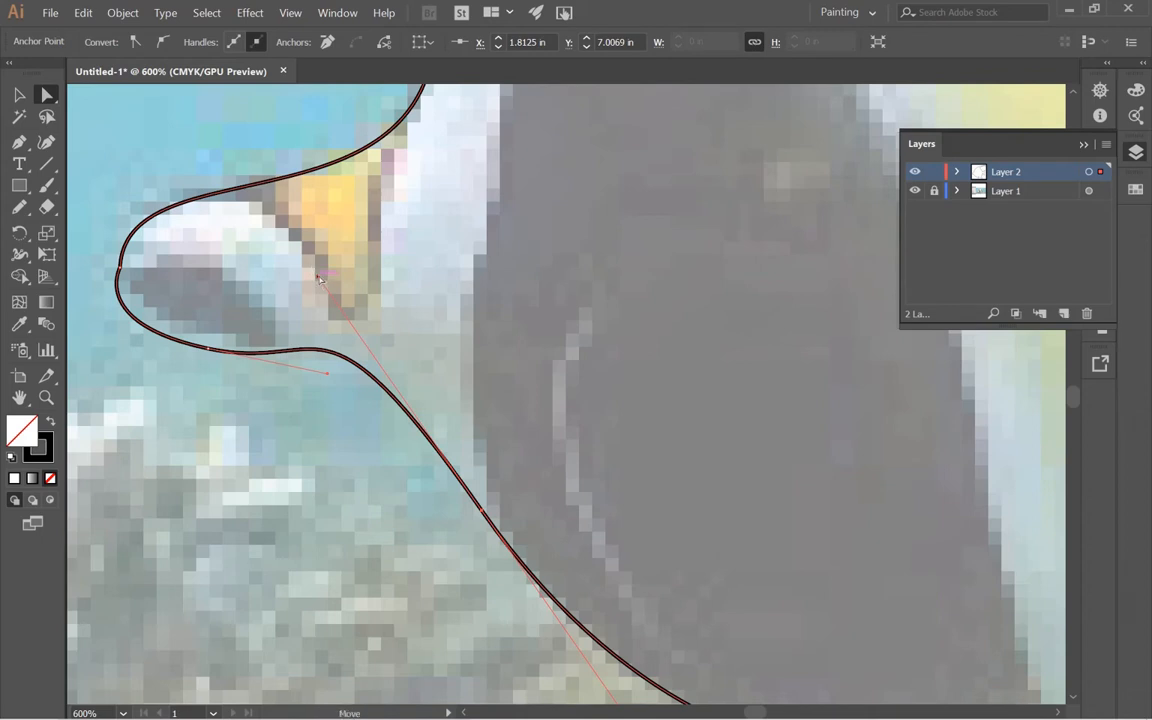
pyautogui.moveTo(319, 280); pyautogui.dragTo(375, 323)
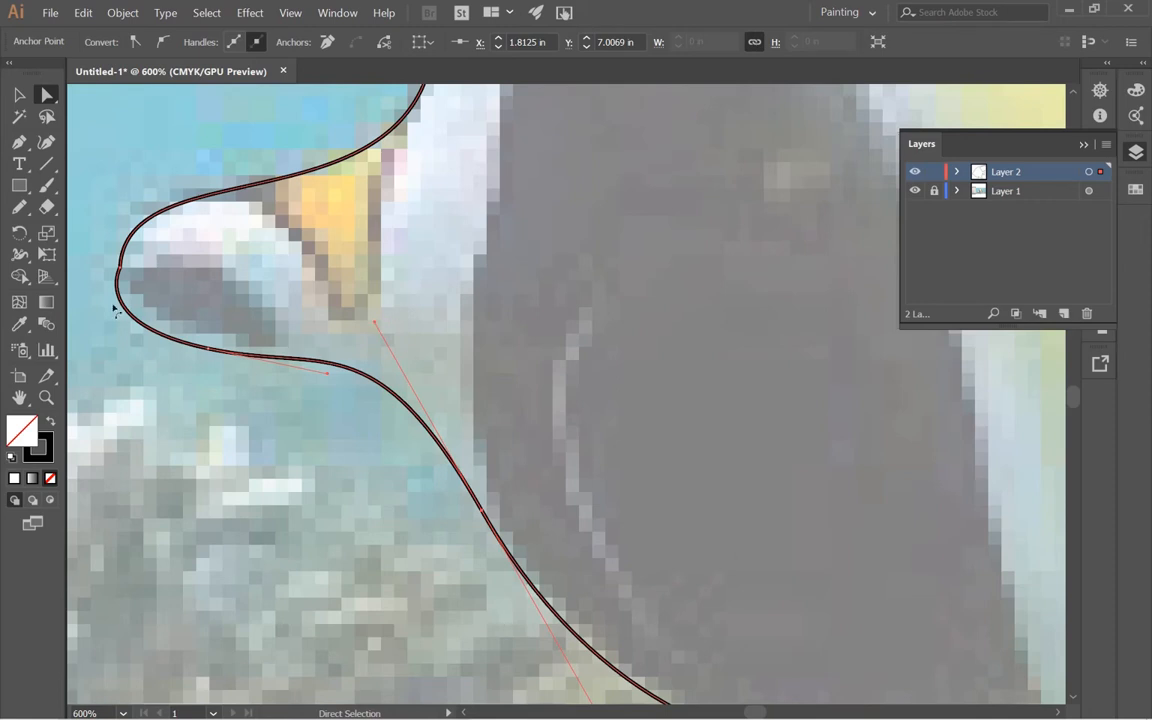
# - Convert the anchor at the snout tip from a corner to a smooth point
pyautogui.click(120, 267)
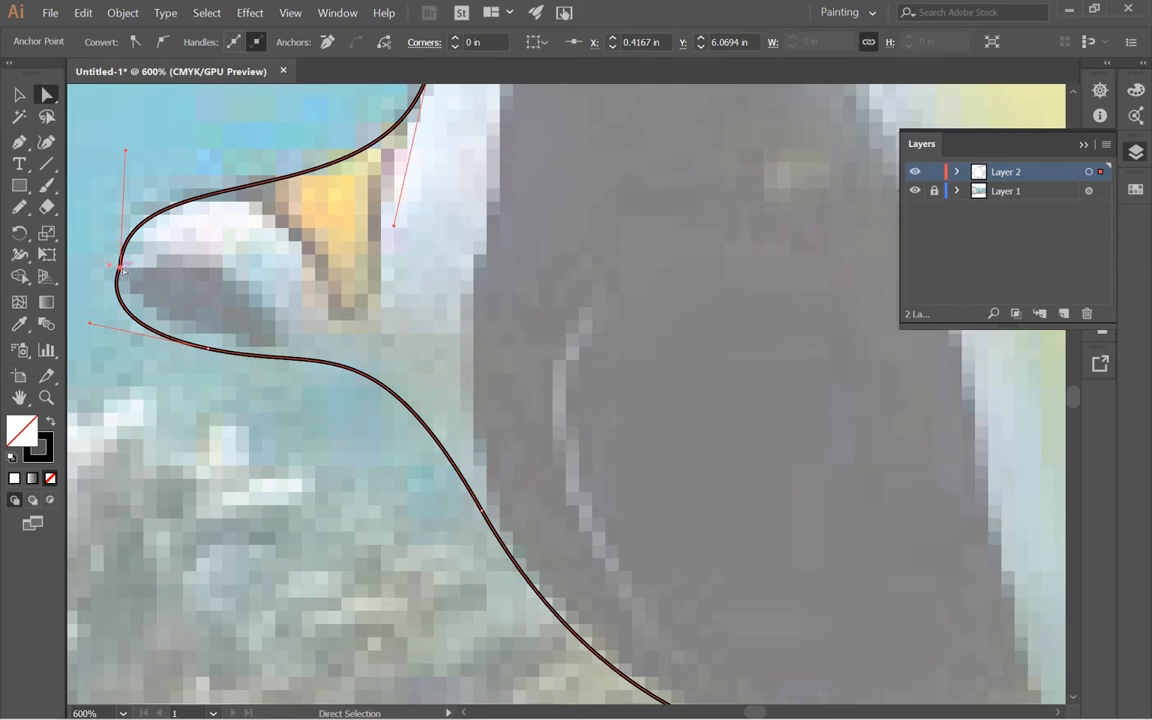
pyautogui.moveTo(122, 268); pyautogui.dragTo(360, 318)
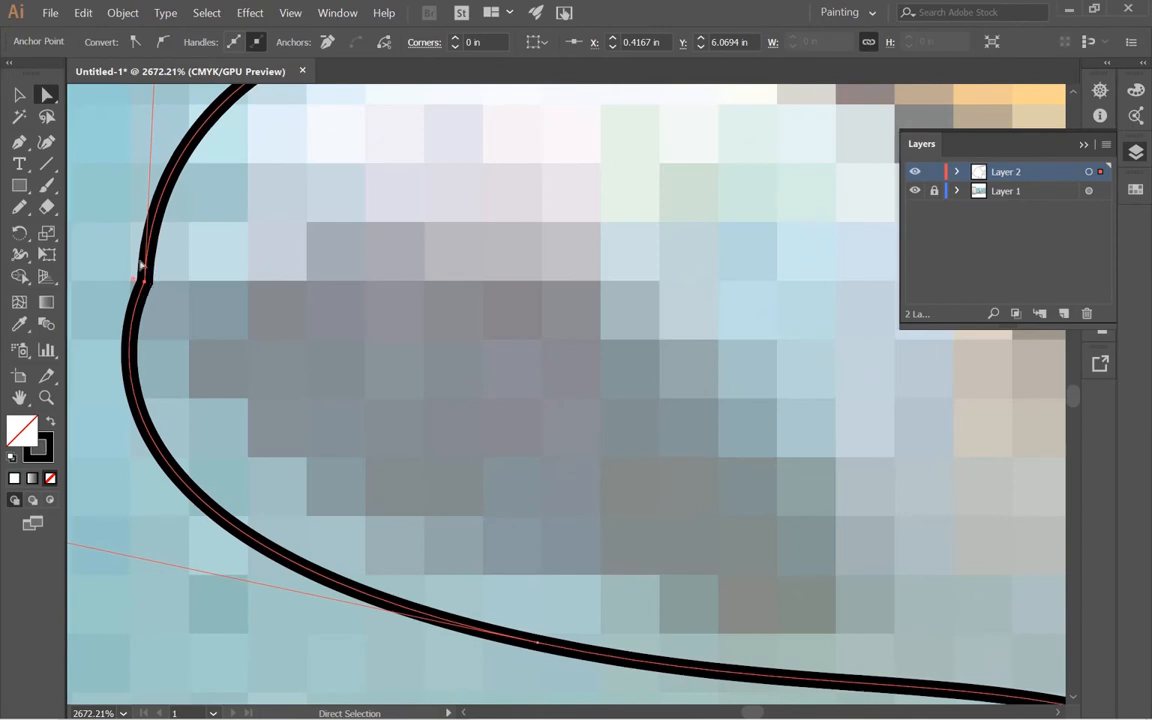
pyautogui.keyDown('ctrl'); pyautogui.keyDown('alt'); pyautogui.click(208, 385); pyautogui.keyUp('alt'); pyautogui.keyUp('ctrl')
pyautogui.keyDown('ctrl'); pyautogui.keyDown('alt'); pyautogui.click(208, 385); pyautogui.keyUp('alt'); pyautogui.keyUp('ctrl')
pyautogui.moveTo(693, 377); pyautogui.dragTo(303, 343)
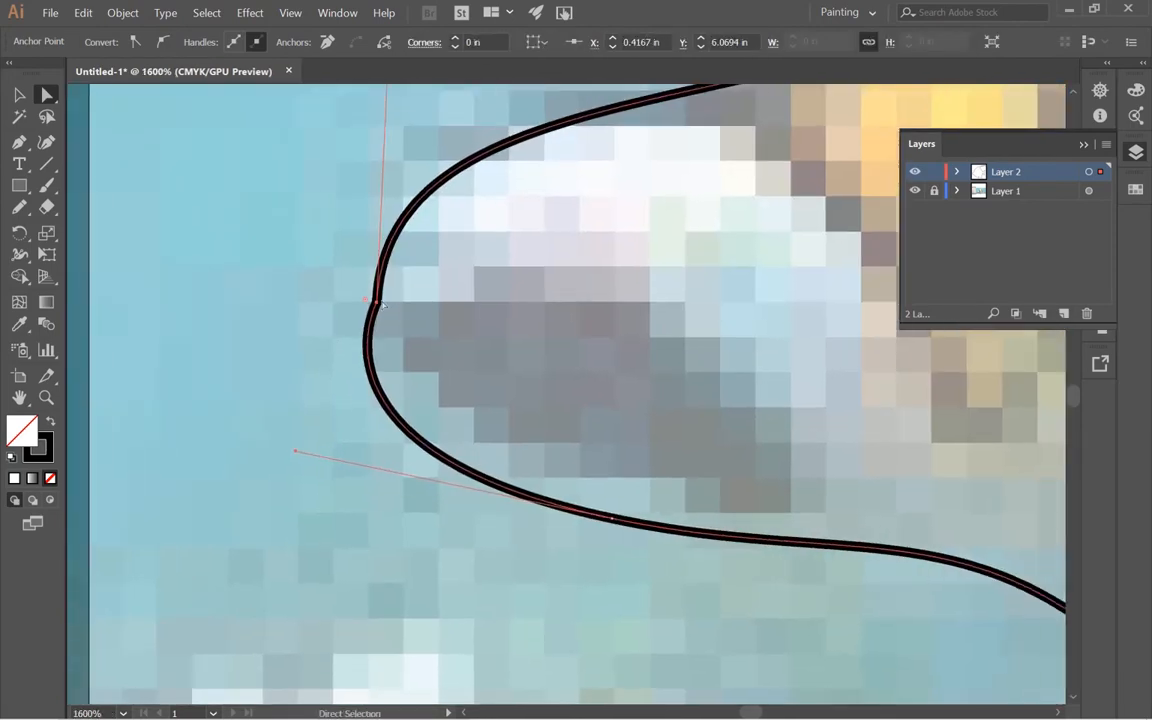
pyautogui.keyDown('ctrl'); pyautogui.keyDown('alt'); pyautogui.click(421, 392); pyautogui.keyUp('alt'); pyautogui.keyUp('ctrl')
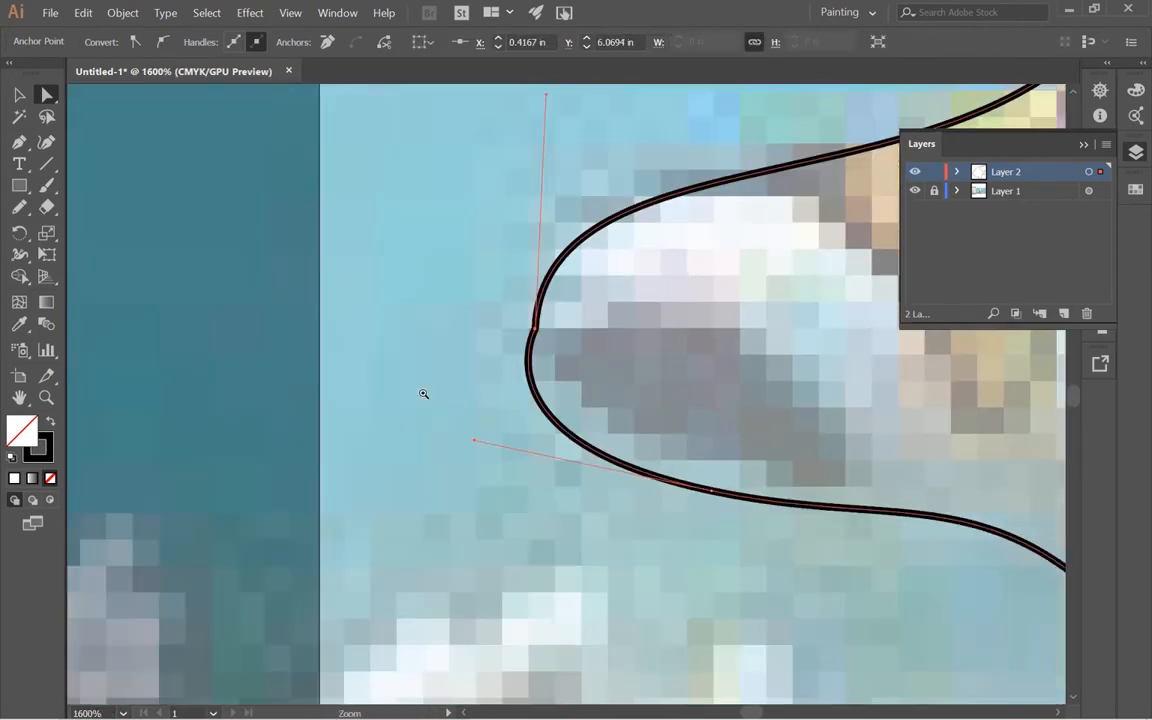
pyautogui.moveTo(525, 354); pyautogui.dragTo(224, 371)
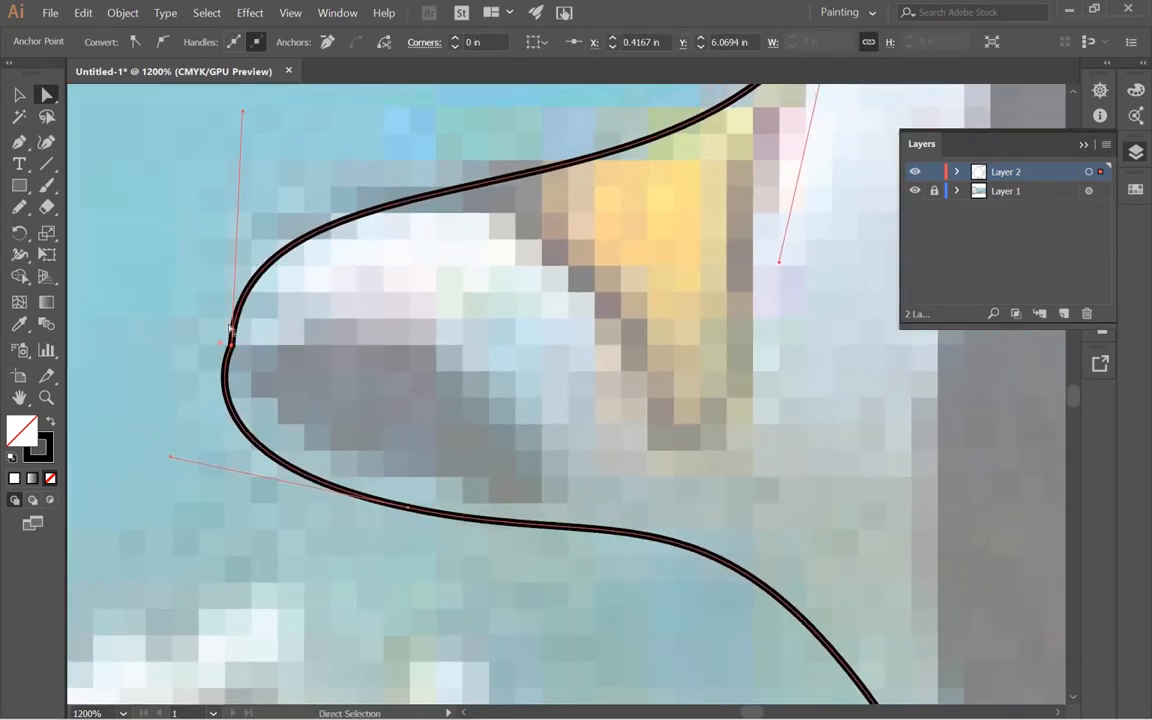
pyautogui.click(160, 44)
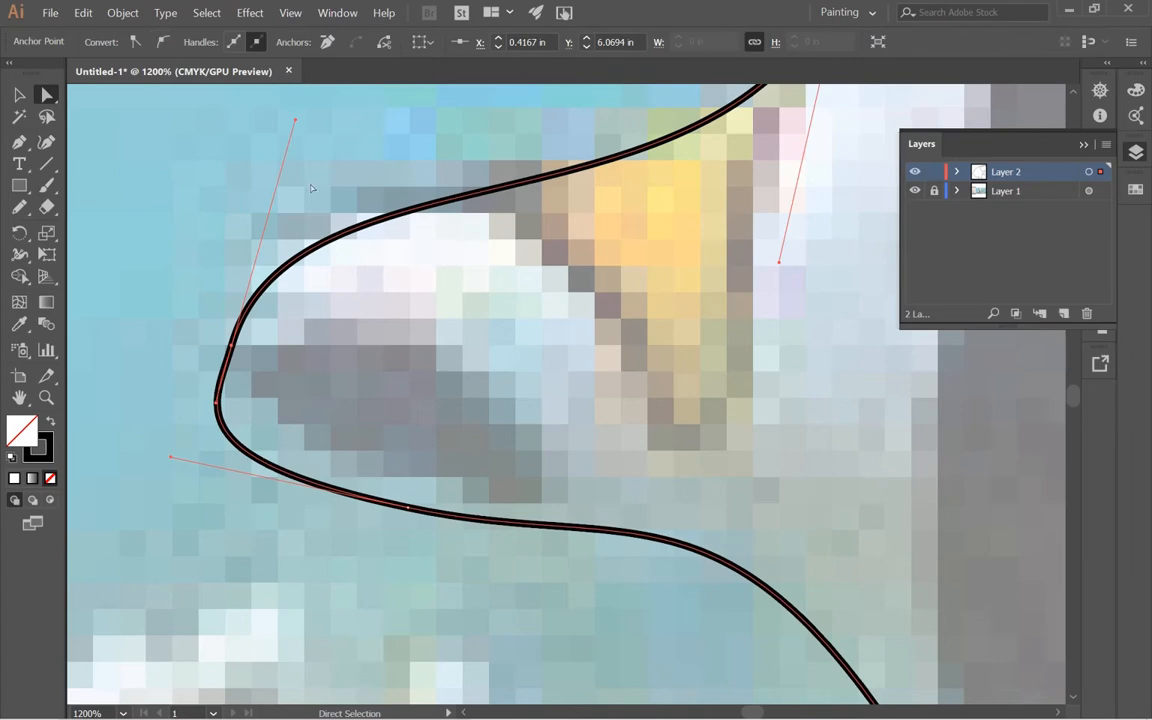
# - Rotate the snout tip anchor's upper direction handle to nearly vertical so the outline fits the top of the snout
pyautogui.keyDown('ctrl'); pyautogui.keyDown('alt'); pyautogui.click(397, 349); pyautogui.keyUp('alt'); pyautogui.keyUp('ctrl')
pyautogui.moveTo(553, 381); pyautogui.dragTo(299, 419)
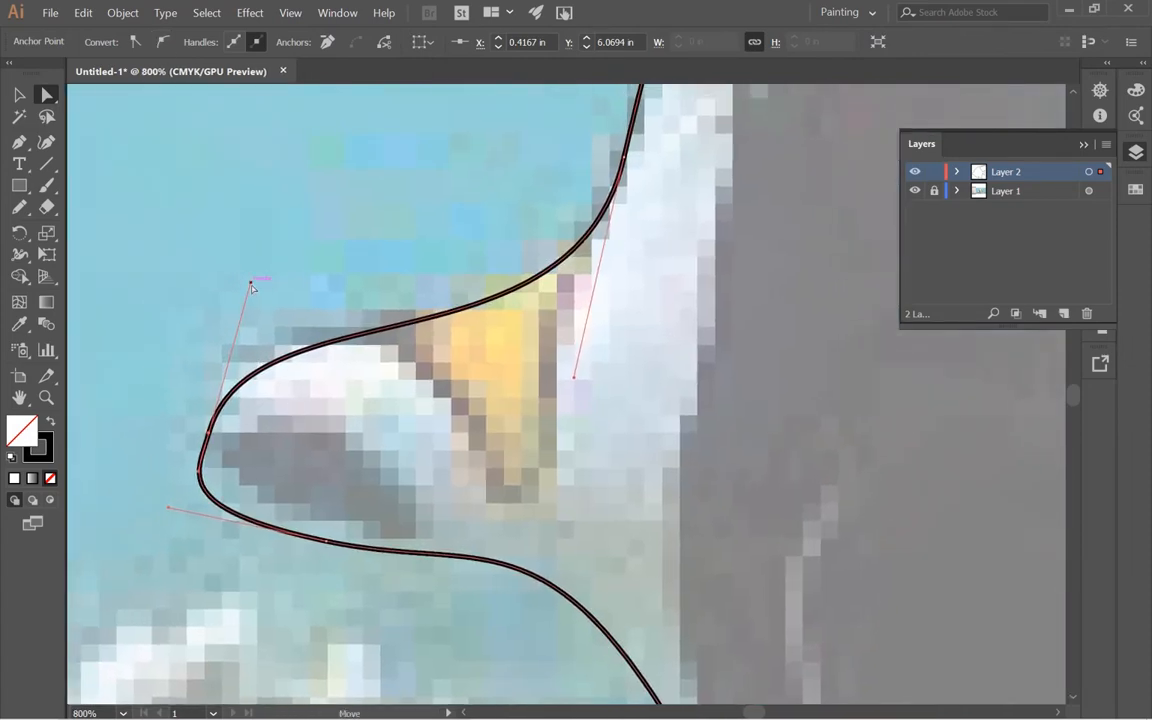
pyautogui.moveTo(251, 285); pyautogui.dragTo(216, 253)
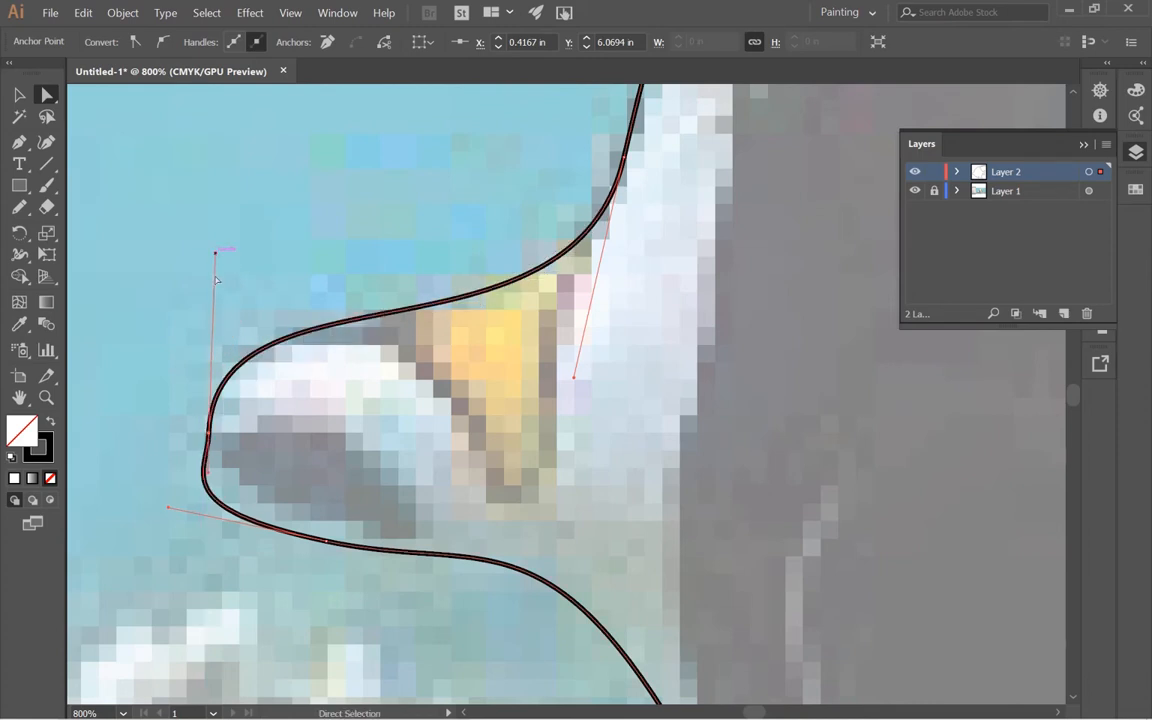
# - Shorten the lower-snout anchor's forward handle and slightly lengthen the snout tip's lower handle to round the mouth
pyautogui.keyDown('ctrl'); pyautogui.click(282, 534); pyautogui.keyUp('ctrl')
pyautogui.keyDown('ctrl'); pyautogui.click(499, 381); pyautogui.keyUp('ctrl')
pyautogui.moveTo(579, 337); pyautogui.dragTo(360, 391)
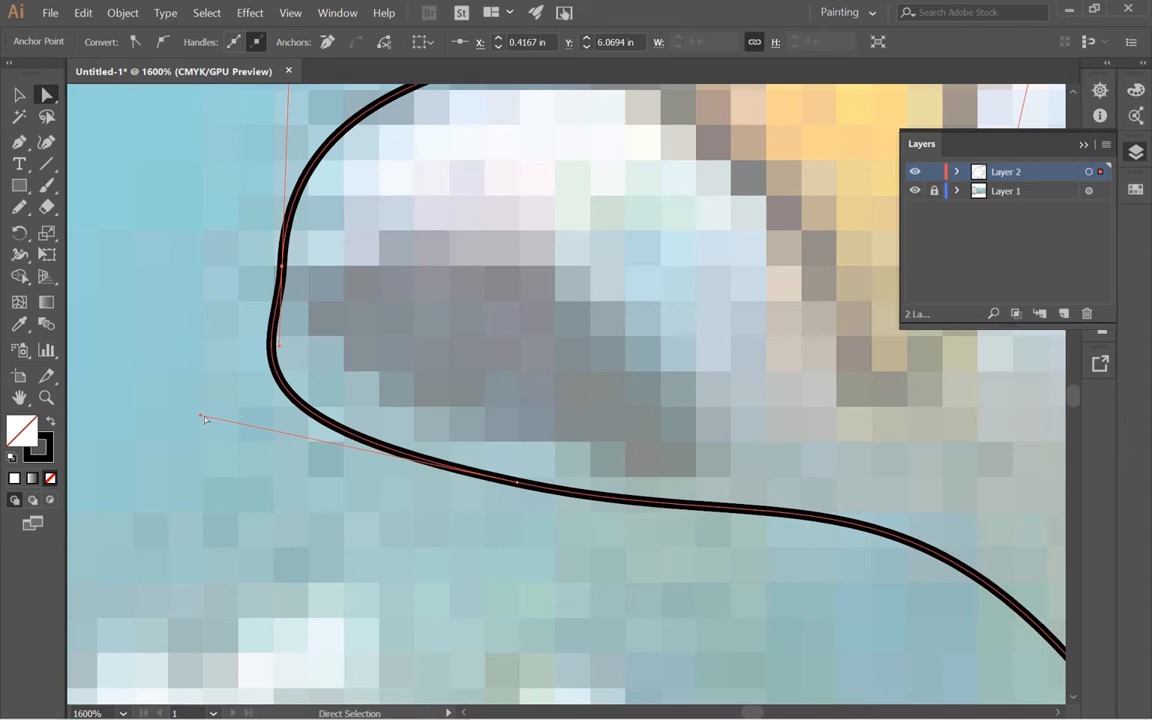
pyautogui.moveTo(201, 417); pyautogui.dragTo(292, 424)
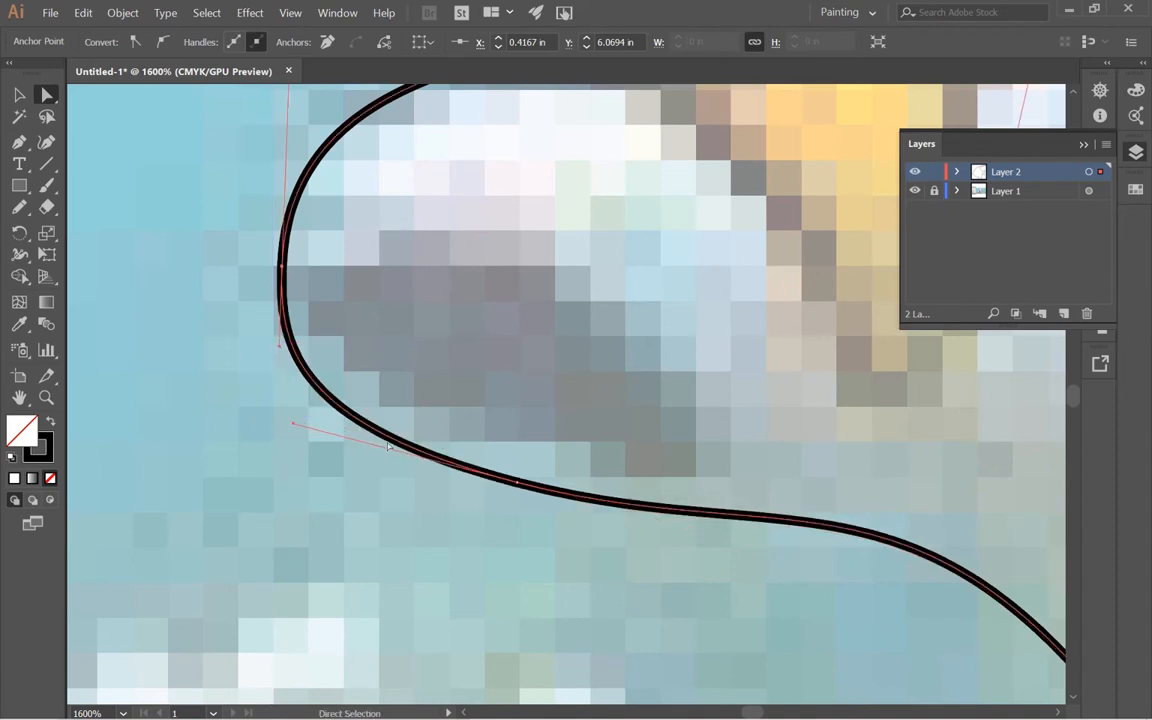
pyautogui.hotkey('ctrl', '-')
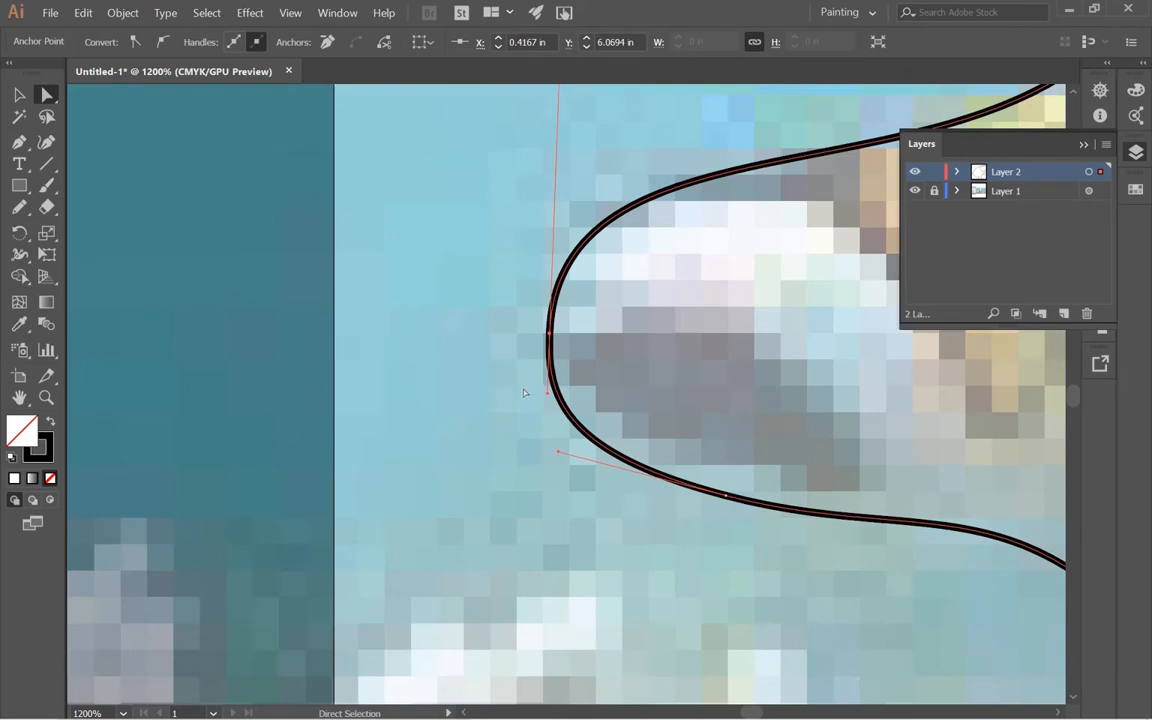
pyautogui.moveTo(549, 396); pyautogui.dragTo(549, 410)
# - Select the lower-snout anchor and tilt its forward direction handle slightly downward to flatten the underside of the snout
pyautogui.keyDown('ctrl'); pyautogui.keyDown('alt'); pyautogui.click(568, 428); pyautogui.keyUp('alt'); pyautogui.keyUp('ctrl')
pyautogui.keyDown('ctrl'); pyautogui.keyDown('alt'); pyautogui.click(548, 414); pyautogui.keyUp('alt'); pyautogui.keyUp('ctrl')
pyautogui.moveTo(666, 441); pyautogui.dragTo(461, 423)
pyautogui.click(452, 430)
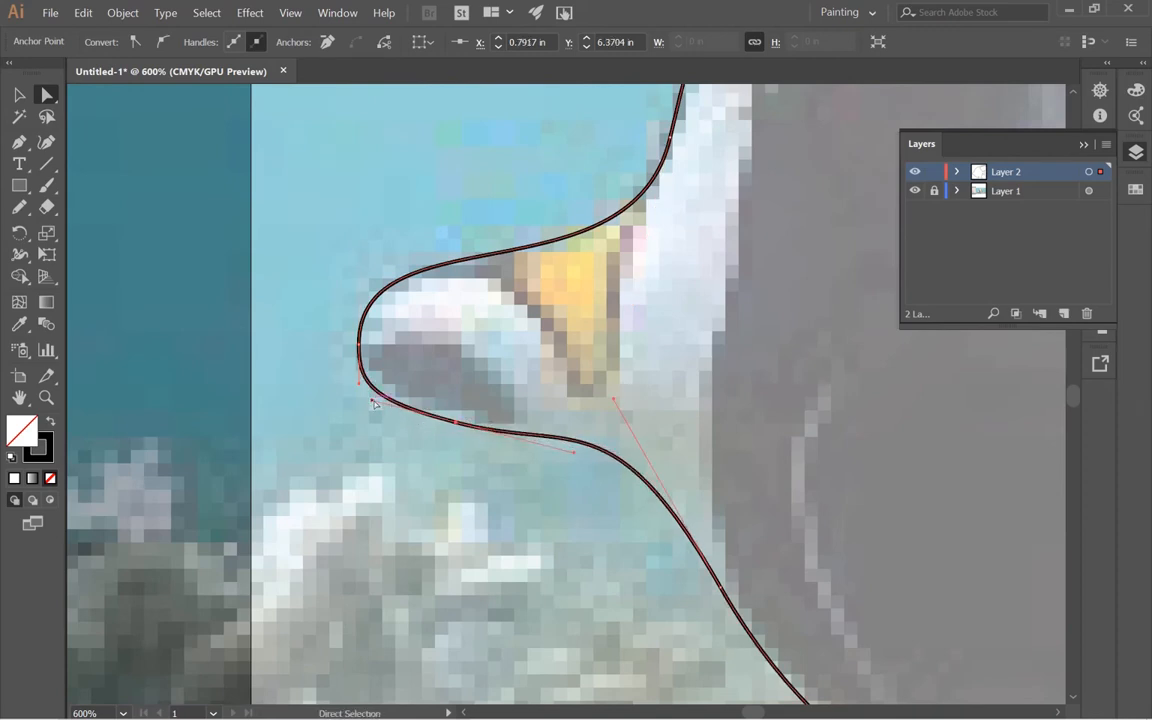
pyautogui.moveTo(372, 401); pyautogui.dragTo(371, 405)
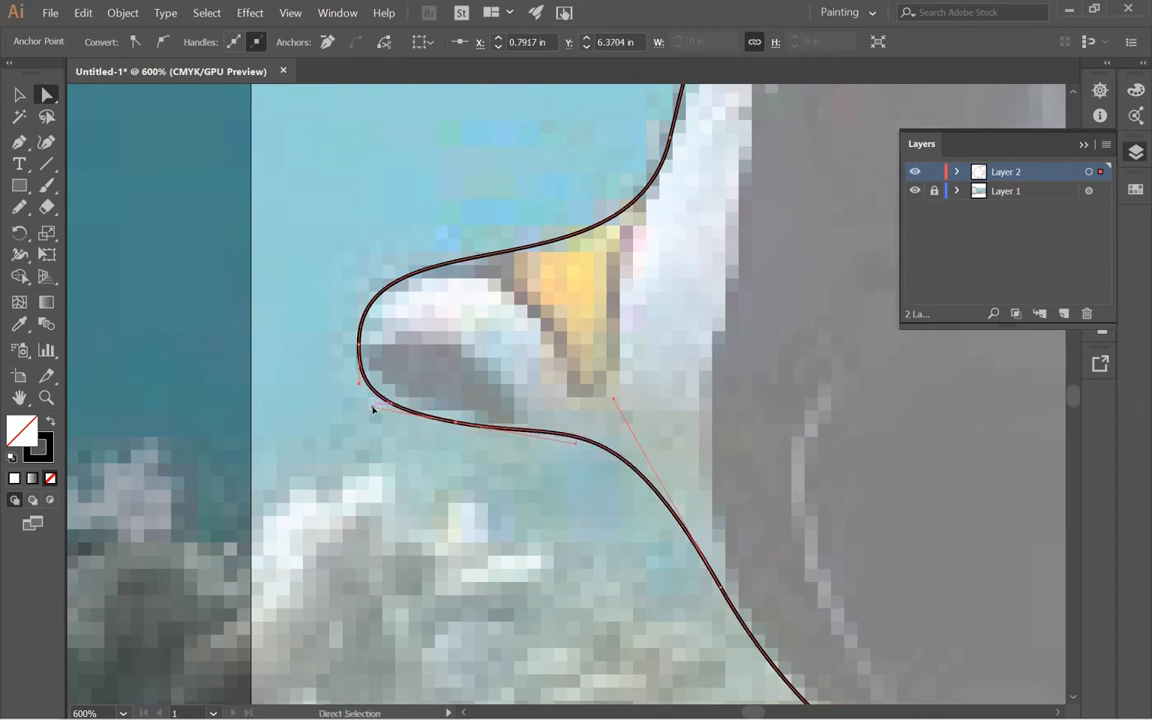
# - Move the corner anchor where the pelvic fin's rear edge meets the belly up to about X 3.92 in, Y 7.93 in
pyautogui.keyDown('ctrl'); pyautogui.keyDown('alt'); pyautogui.click(482, 528); pyautogui.keyUp('alt'); pyautogui.keyUp('ctrl')
pyautogui.keyDown('ctrl'); pyautogui.keyDown('alt'); pyautogui.click(483, 530); pyautogui.keyUp('alt'); pyautogui.keyUp('ctrl')
pyautogui.keyDown('ctrl'); pyautogui.keyDown('alt'); pyautogui.click(692, 361); pyautogui.keyUp('alt'); pyautogui.keyUp('ctrl')
pyautogui.moveTo(693, 361); pyautogui.dragTo(423, 459)
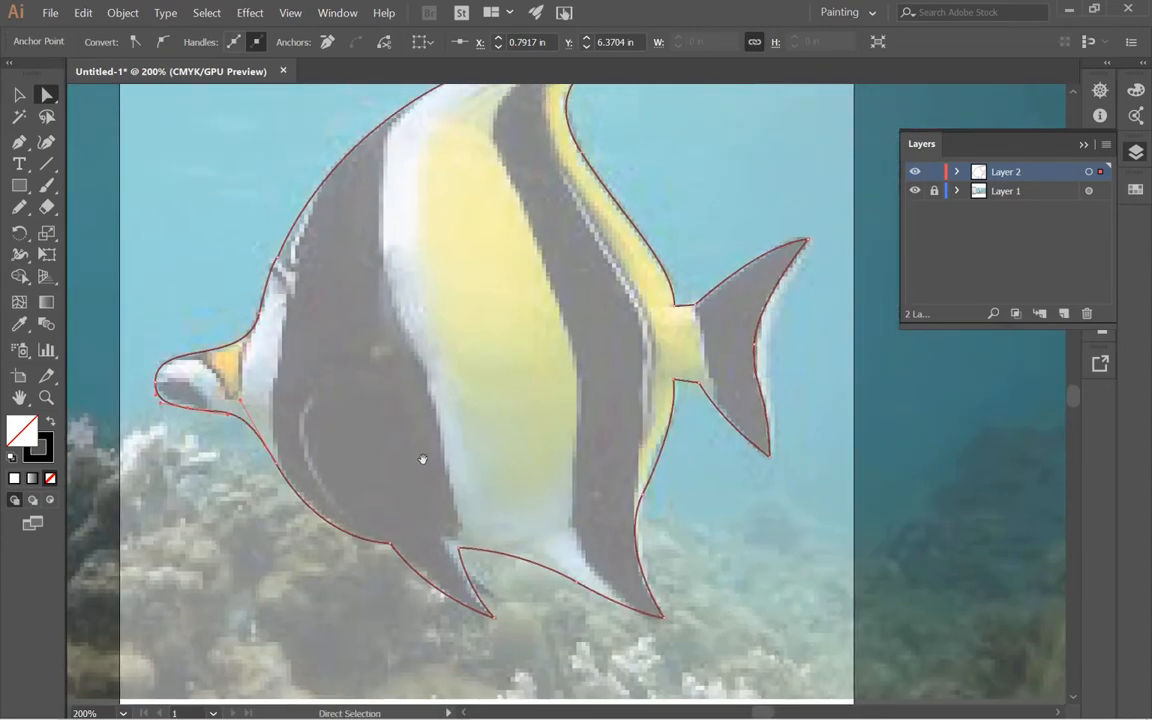
pyautogui.keyDown('ctrl'); pyautogui.click(486, 578); pyautogui.keyUp('ctrl')
pyautogui.keyDown('ctrl'); pyautogui.click(535, 377); pyautogui.keyUp('ctrl')
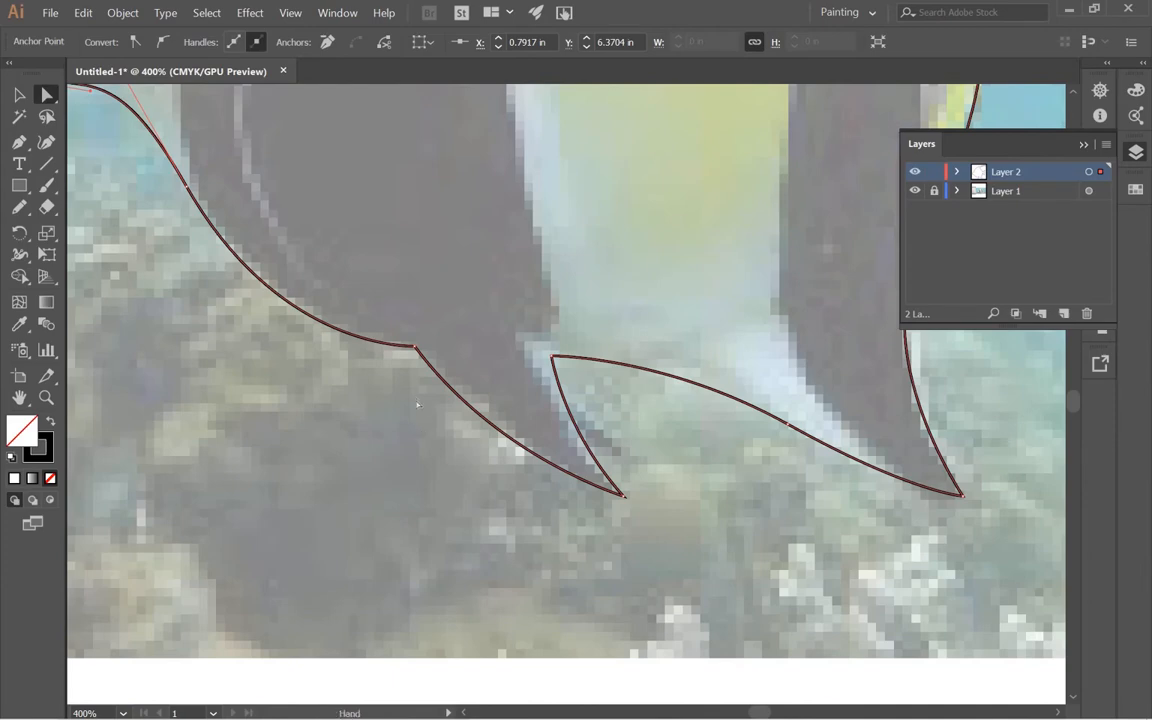
pyautogui.moveTo(416, 404); pyautogui.dragTo(537, 519)
pyautogui.keyDown('ctrl'); pyautogui.click(628, 505); pyautogui.keyUp('ctrl')
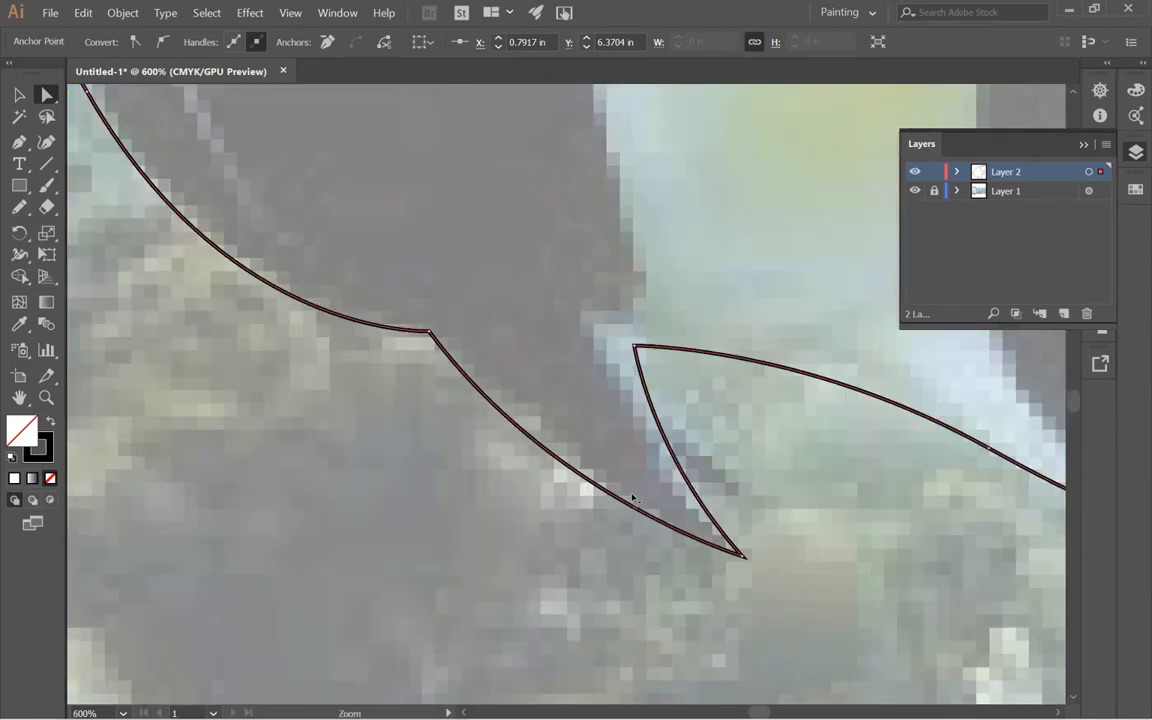
pyautogui.moveTo(657, 429); pyautogui.dragTo(527, 482)
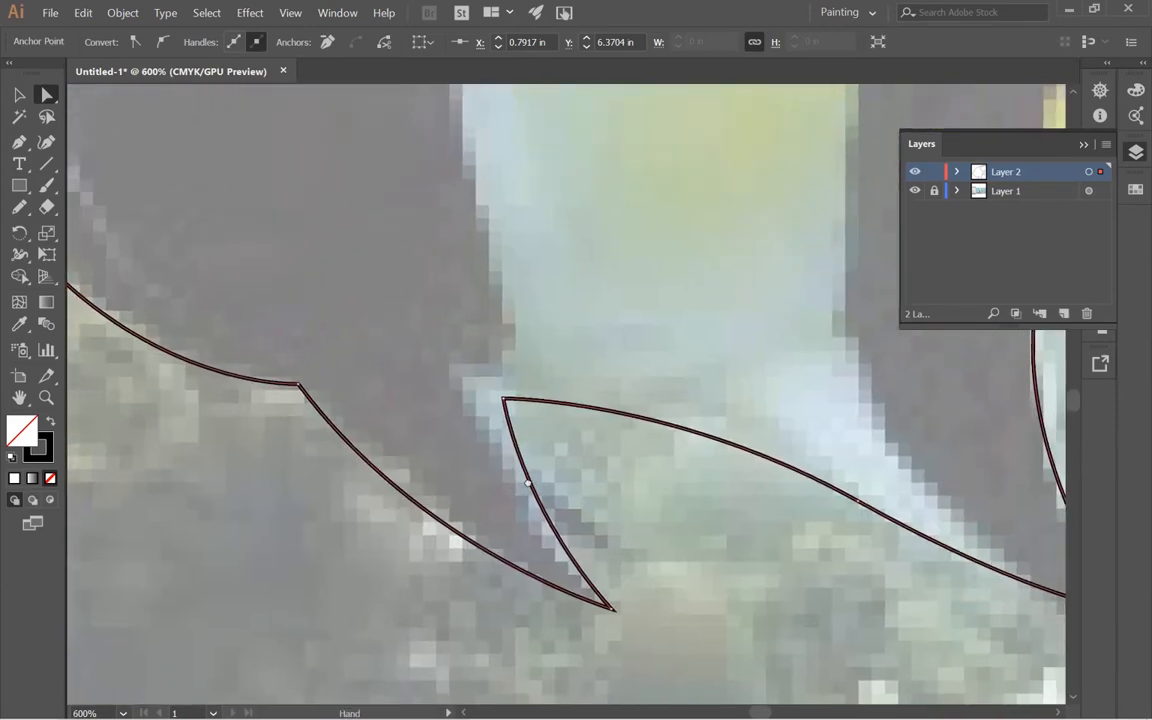
pyautogui.click(503, 402)
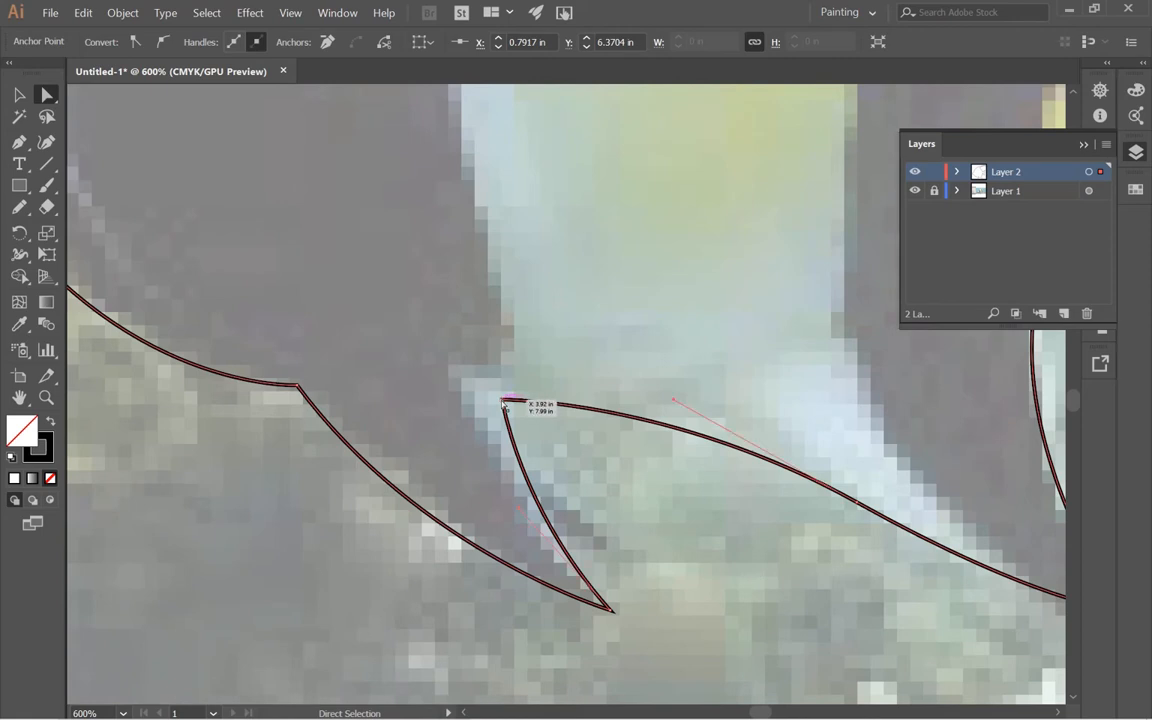
pyautogui.moveTo(503, 402); pyautogui.dragTo(502, 385)
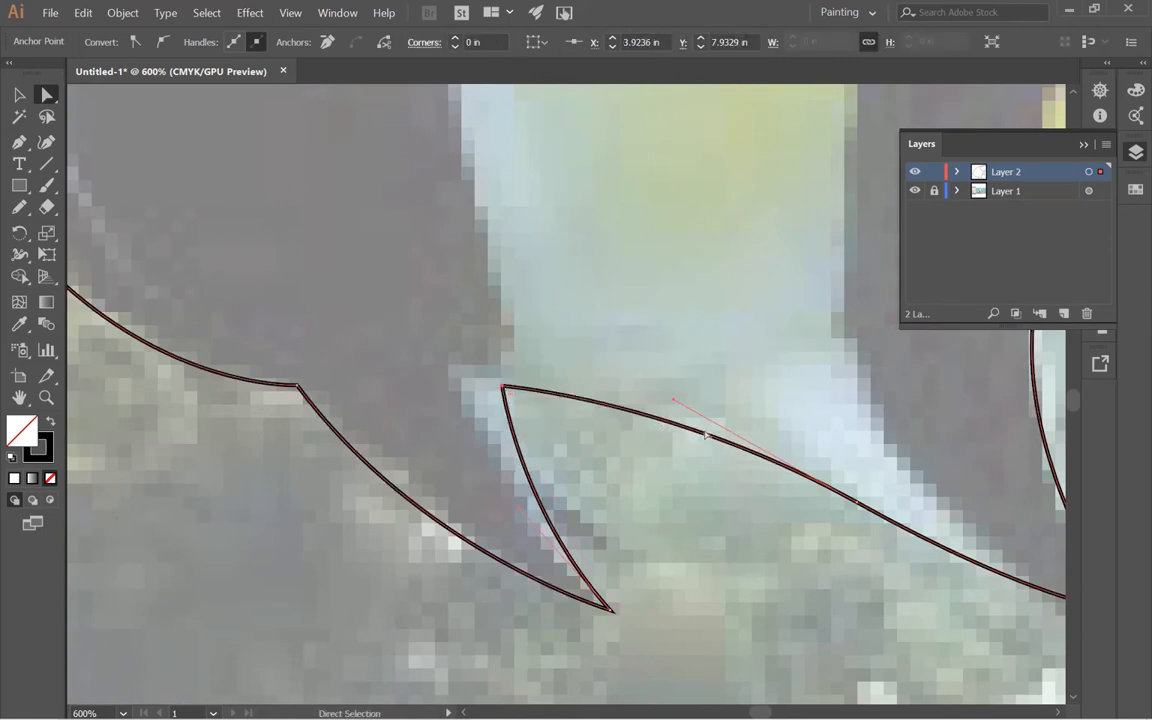
# - Select the belly anchor between the pelvic and anal fins and tilt its direction handles slightly steeper to fit the curve
pyautogui.keyDown('ctrl'); pyautogui.click(843, 484); pyautogui.keyUp('ctrl')
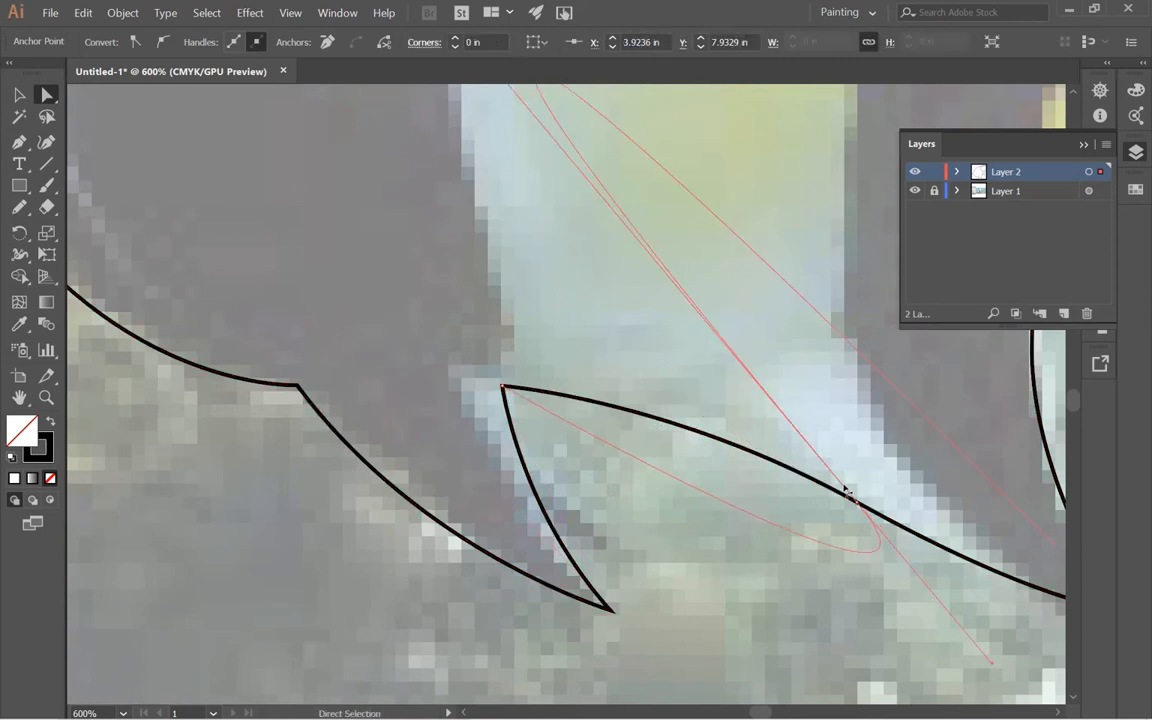
pyautogui.moveTo(860, 503); pyautogui.dragTo(641, 400)
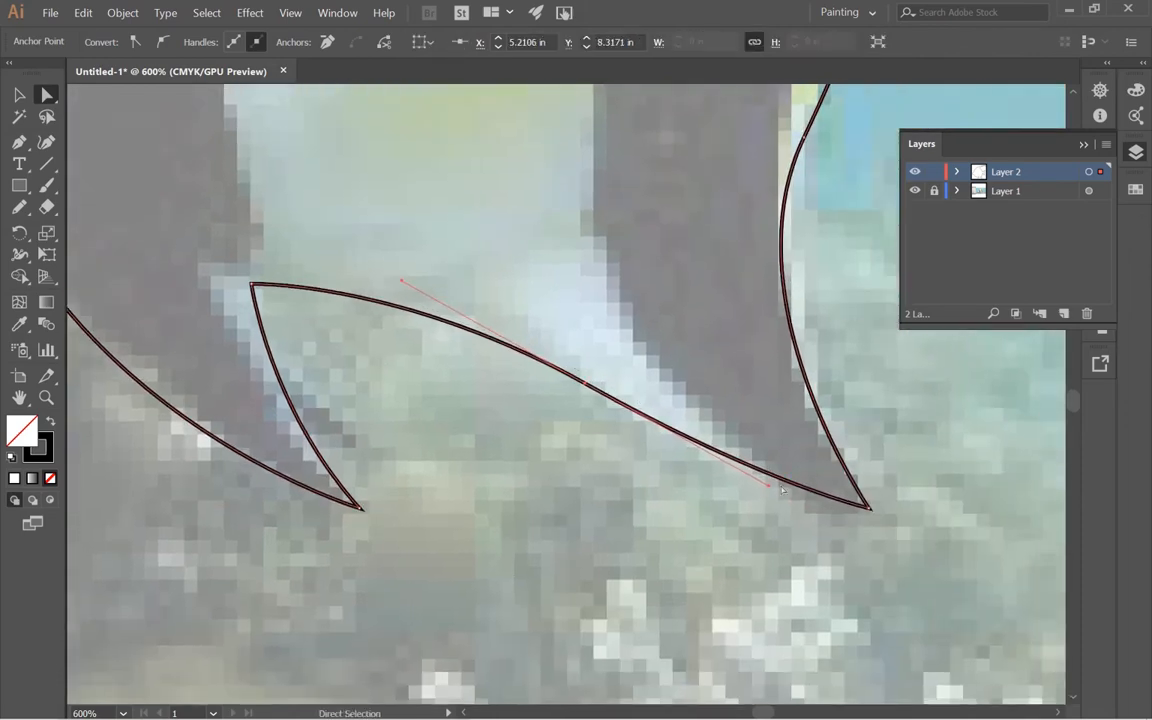
pyautogui.moveTo(770, 487); pyautogui.dragTo(764, 497)
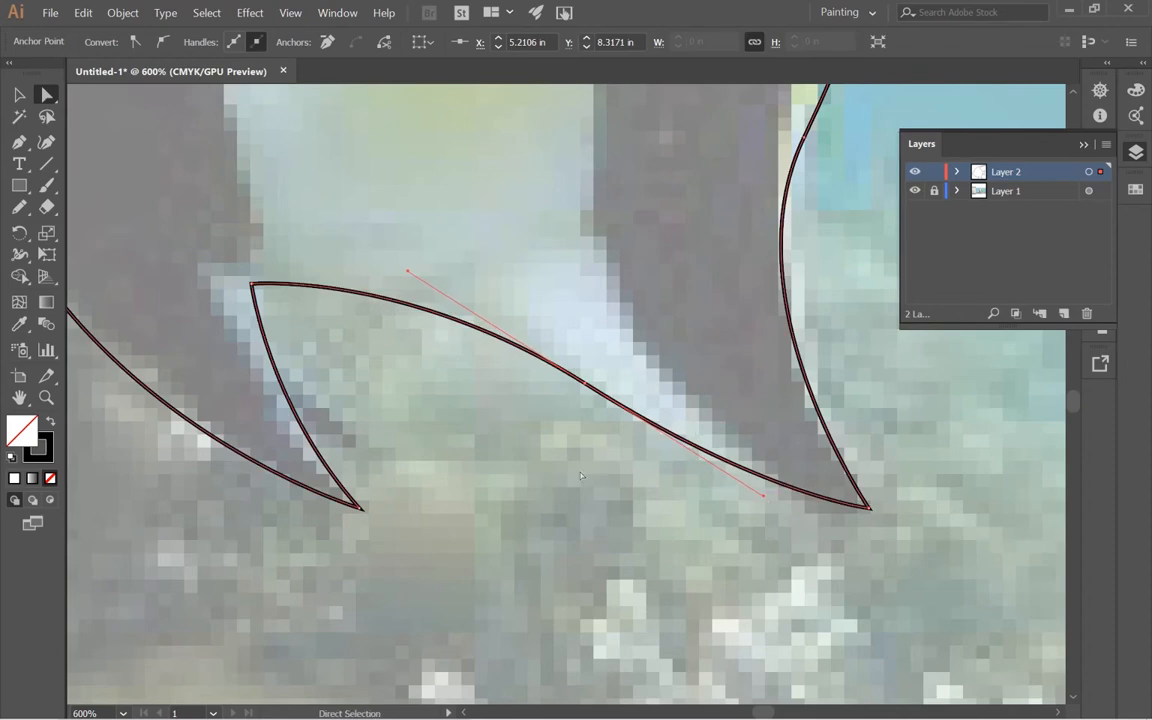
# - Try to draw a Pencil line across the pelvic fin's base with the outline selected, and undo the reshaping
pyautogui.keyDown('ctrl'); pyautogui.keyDown('alt'); pyautogui.click(440, 420); pyautogui.keyUp('alt'); pyautogui.keyUp('ctrl')
pyautogui.keyDown('ctrl'); pyautogui.keyDown('alt'); pyautogui.click(440, 420); pyautogui.keyUp('alt'); pyautogui.keyUp('ctrl')
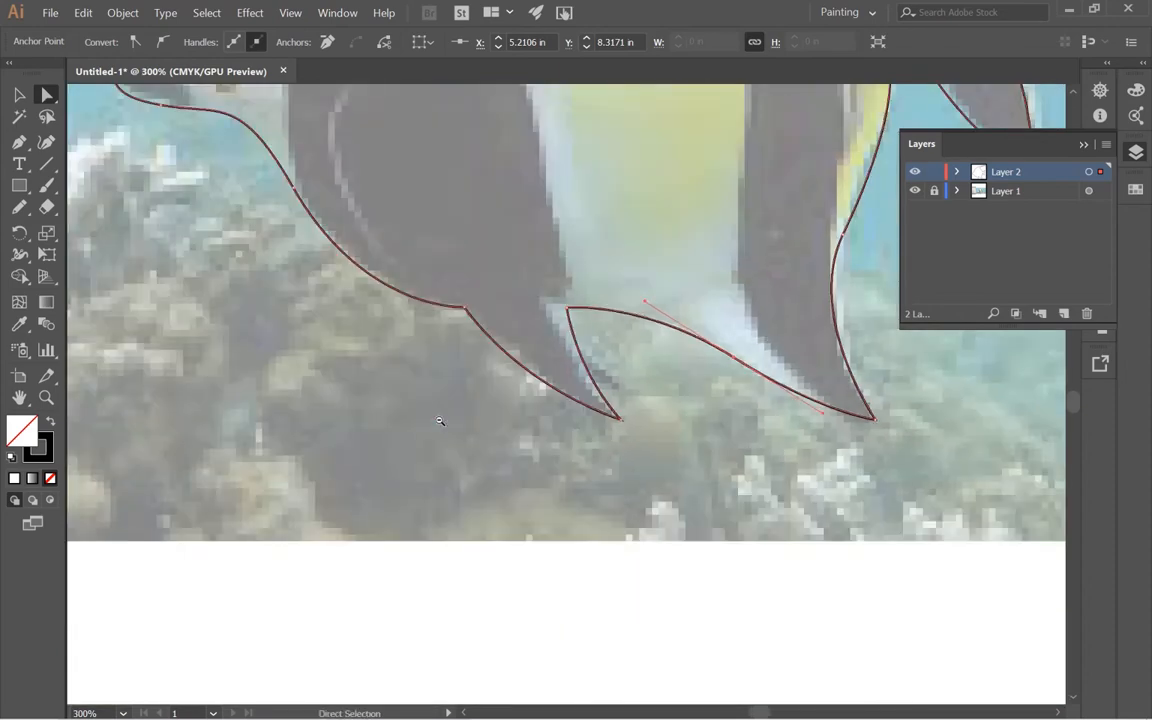
pyautogui.moveTo(460, 275); pyautogui.dragTo(536, 382)
pyautogui.keyDown('ctrl'); pyautogui.click(569, 419); pyautogui.keyUp('ctrl')
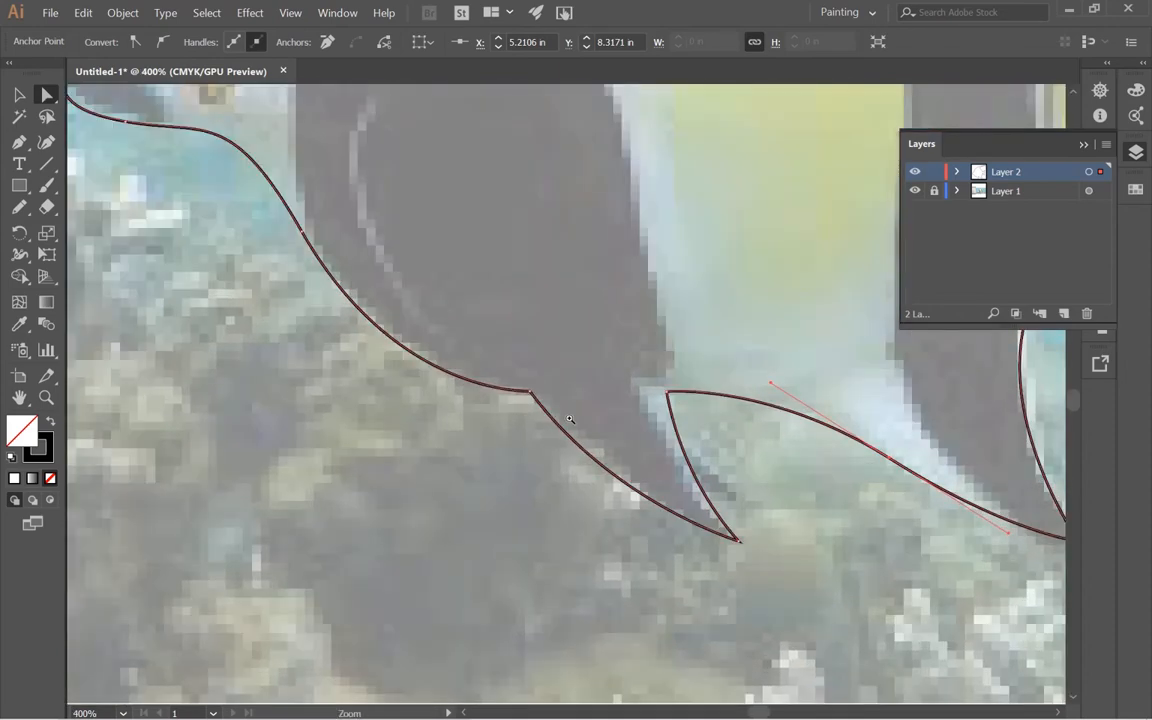
pyautogui.moveTo(591, 355); pyautogui.dragTo(496, 437)
pyautogui.keyDown('ctrl'); pyautogui.click(496, 437); pyautogui.keyUp('ctrl')
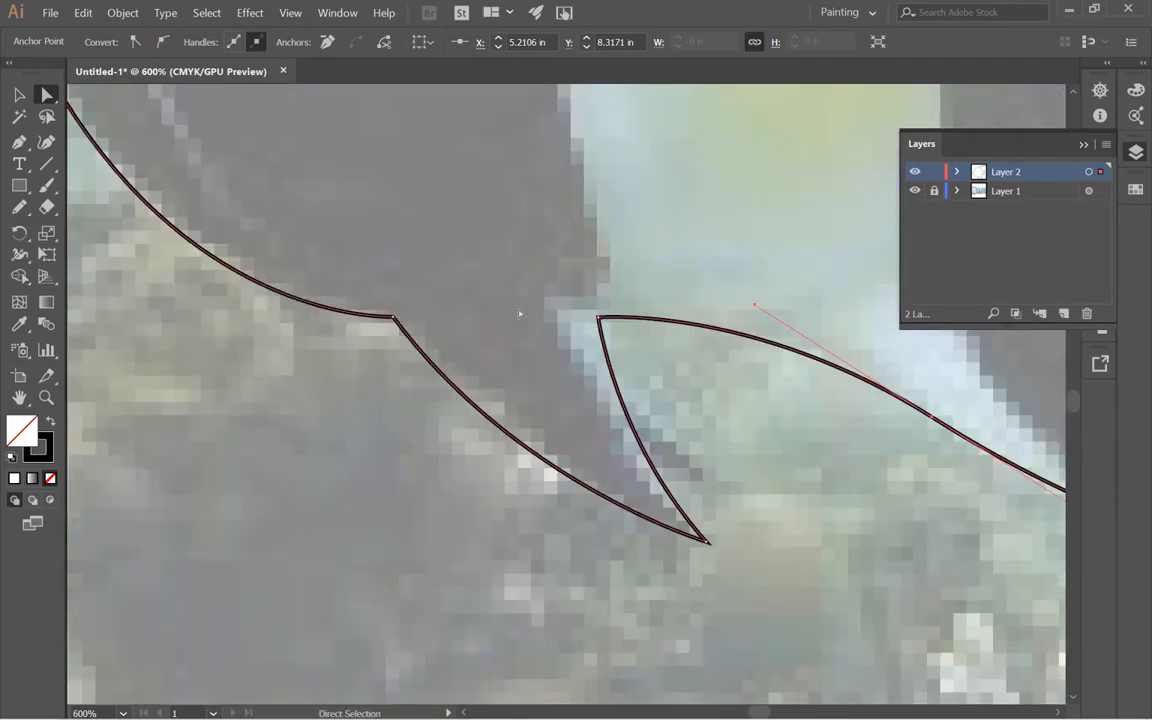
pyautogui.press('p')
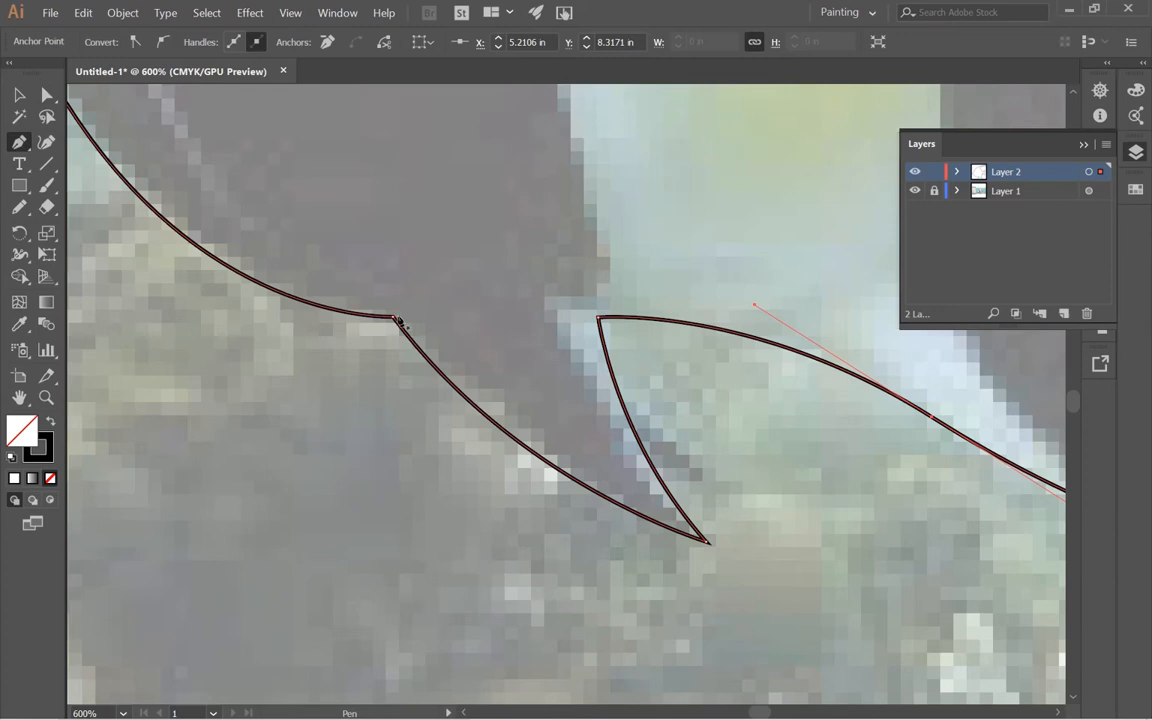
pyautogui.press('n')
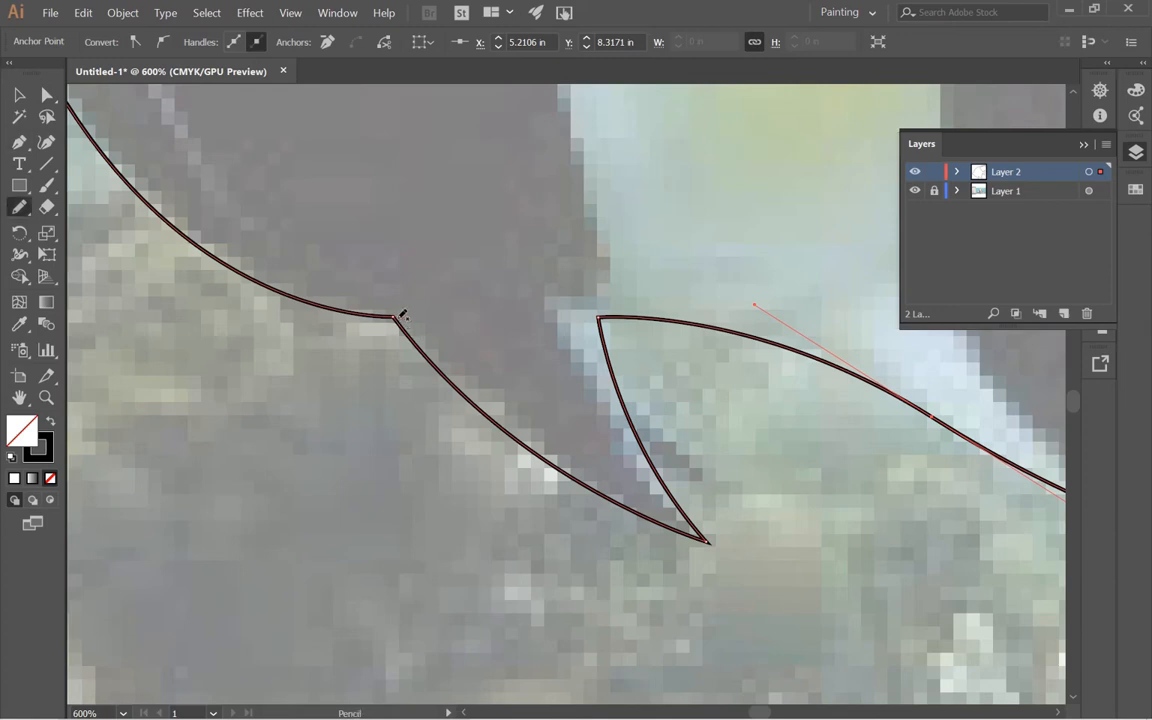
pyautogui.moveTo(599, 311); pyautogui.dragTo(612, 314)
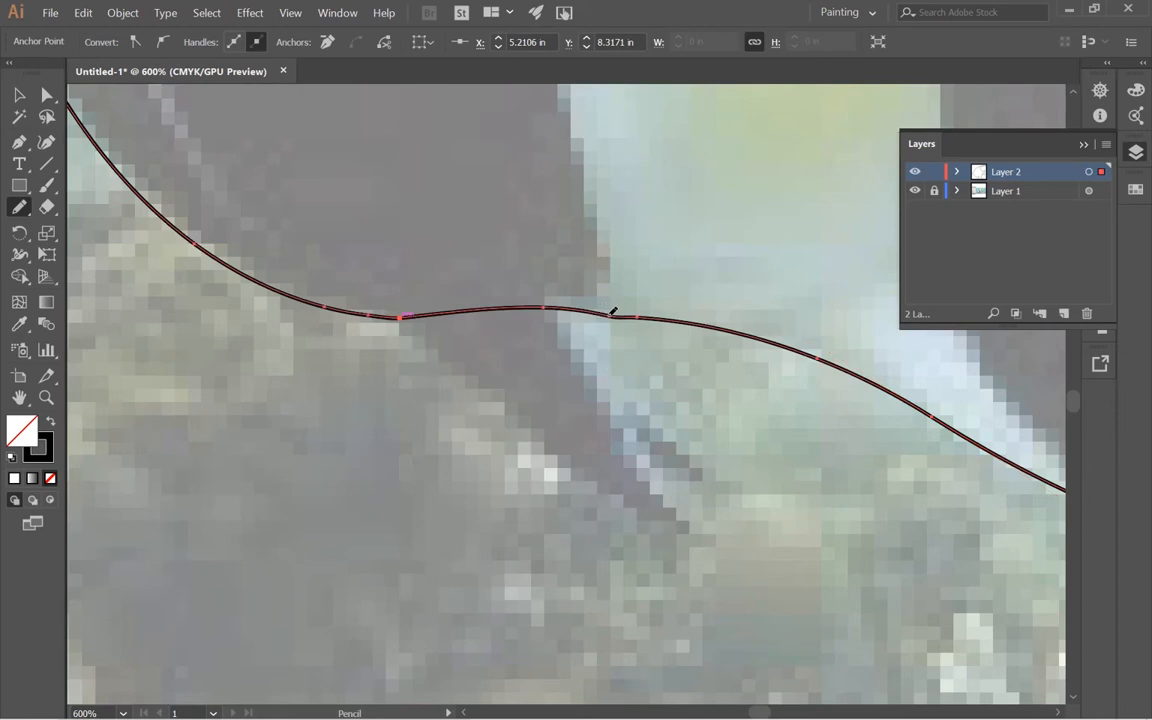
pyautogui.hotkey('ctrl', 'z')
# - Deselect the outline, draw a separate freehand Pencil line across the pelvic fin's base, and delete it
pyautogui.press('v')
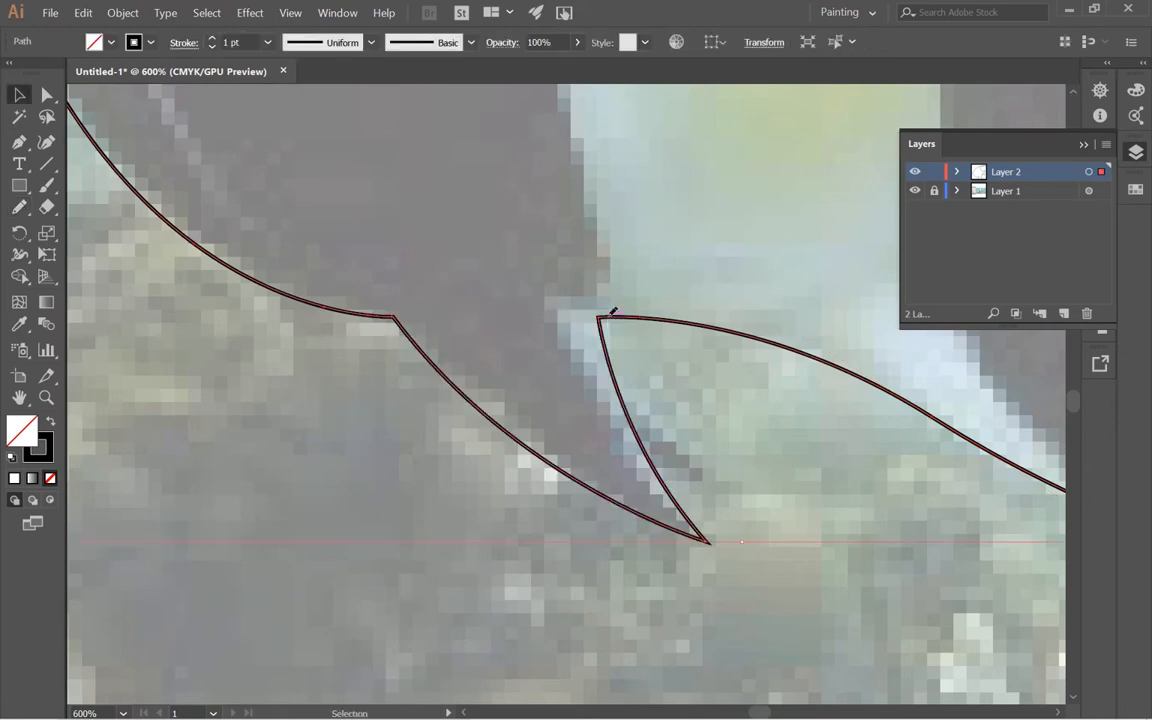
pyautogui.click(736, 387)
pyautogui.press('n')
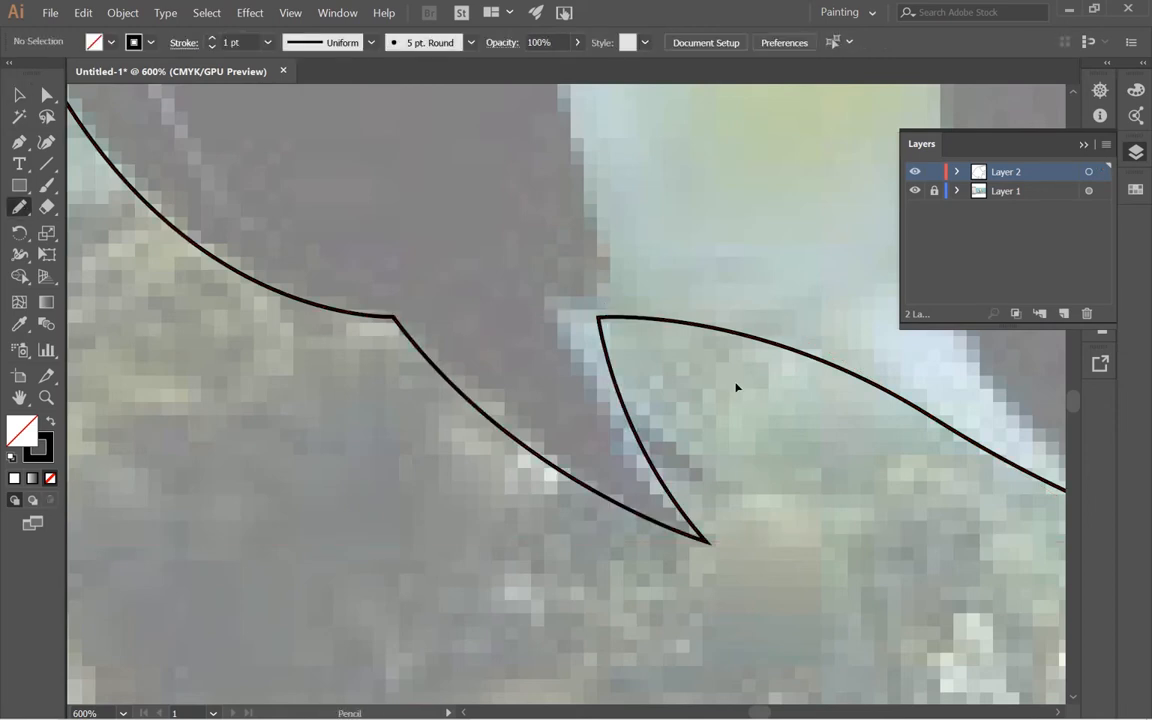
pyautogui.moveTo(396, 316); pyautogui.dragTo(607, 314)
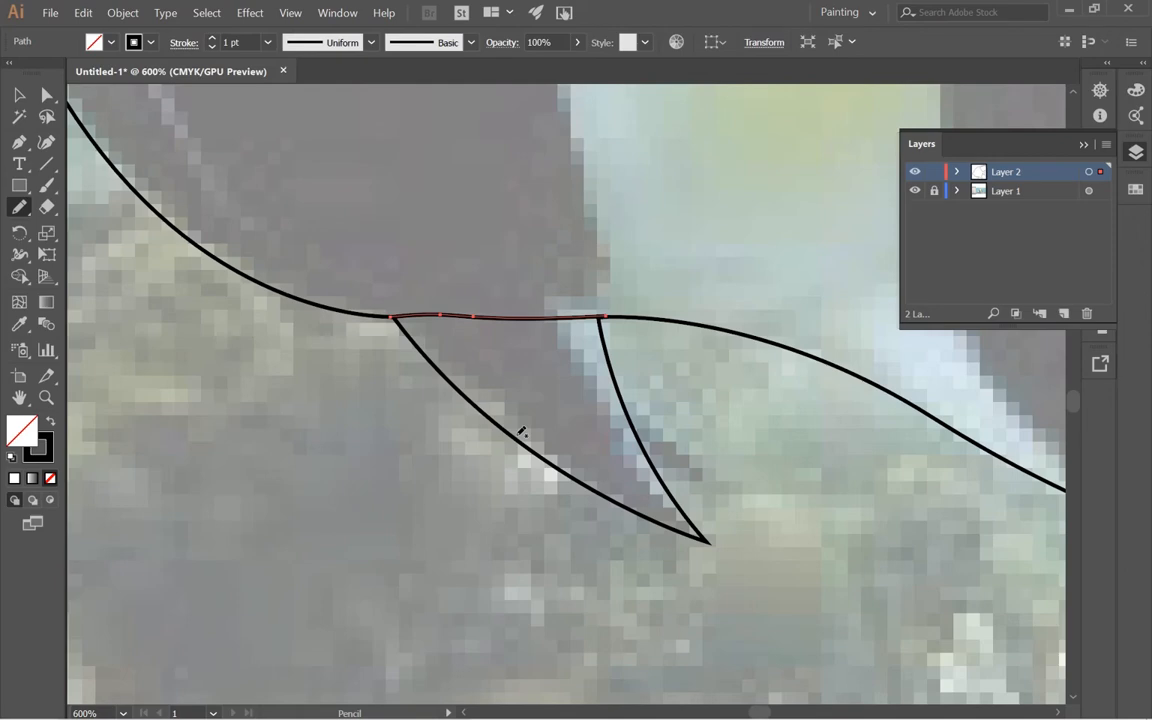
pyautogui.press('Delete')
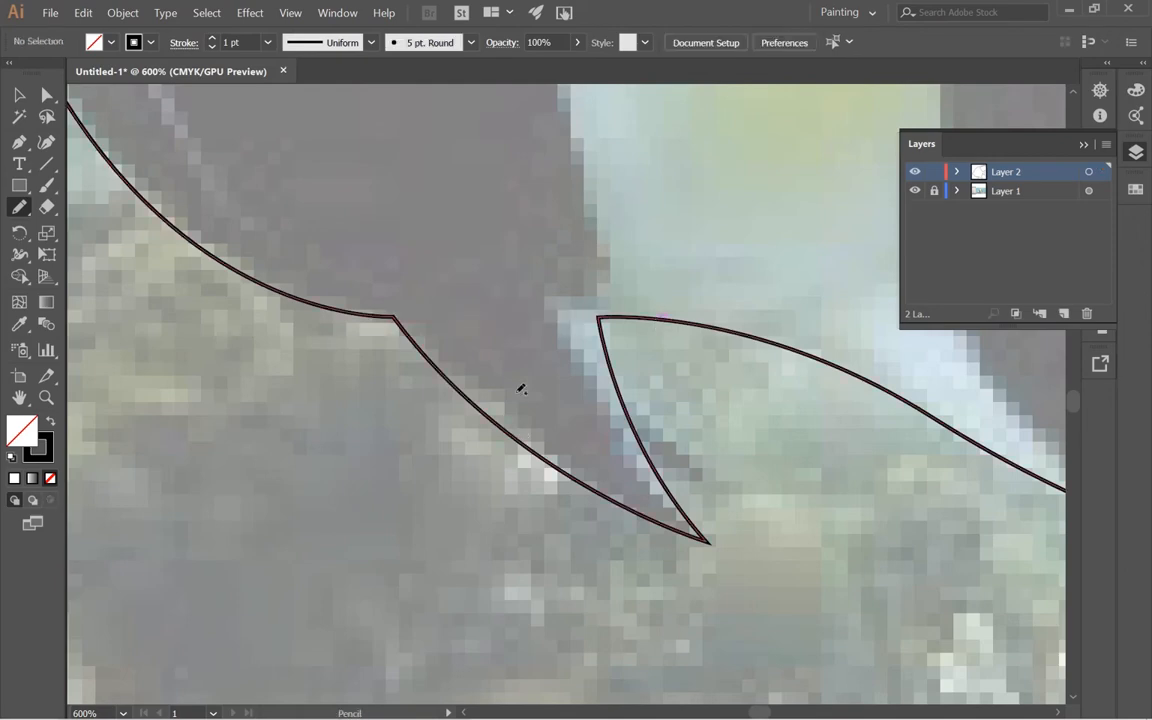
# - Shorten the lower direction handle of the anchor on the anal fin's rear edge to flatten the curve towards the tip
pyautogui.hotkey('ctrl', '-')
pyautogui.moveTo(678, 321); pyautogui.dragTo(564, 468)
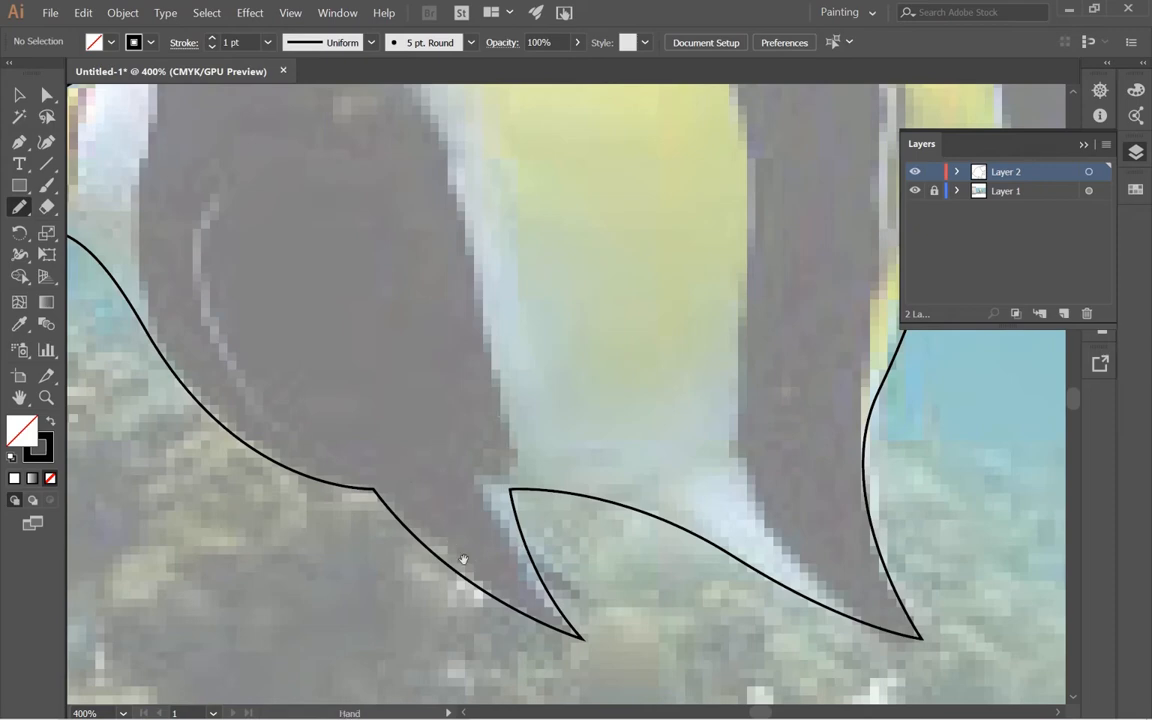
pyautogui.moveTo(479, 567)
pyautogui.mouseDown()
pyautogui.moveTo(295, 563)
pyautogui.moveTo(309, 571)
pyautogui.mouseUp()
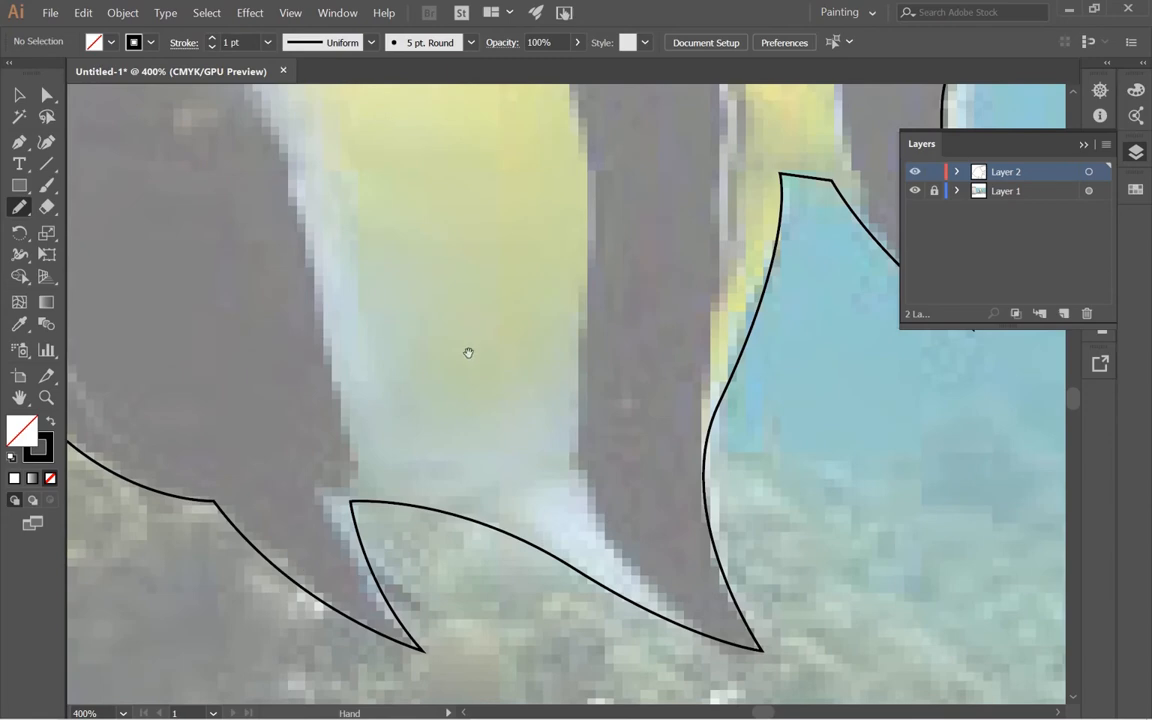
pyautogui.moveTo(465, 352); pyautogui.dragTo(284, 515)
pyautogui.moveTo(458, 327); pyautogui.dragTo(403, 196)
pyautogui.keyDown('ctrl'); pyautogui.click(464, 498); pyautogui.keyUp('ctrl')
pyautogui.keyDown('ctrl'); pyautogui.click(575, 439); pyautogui.keyUp('ctrl')
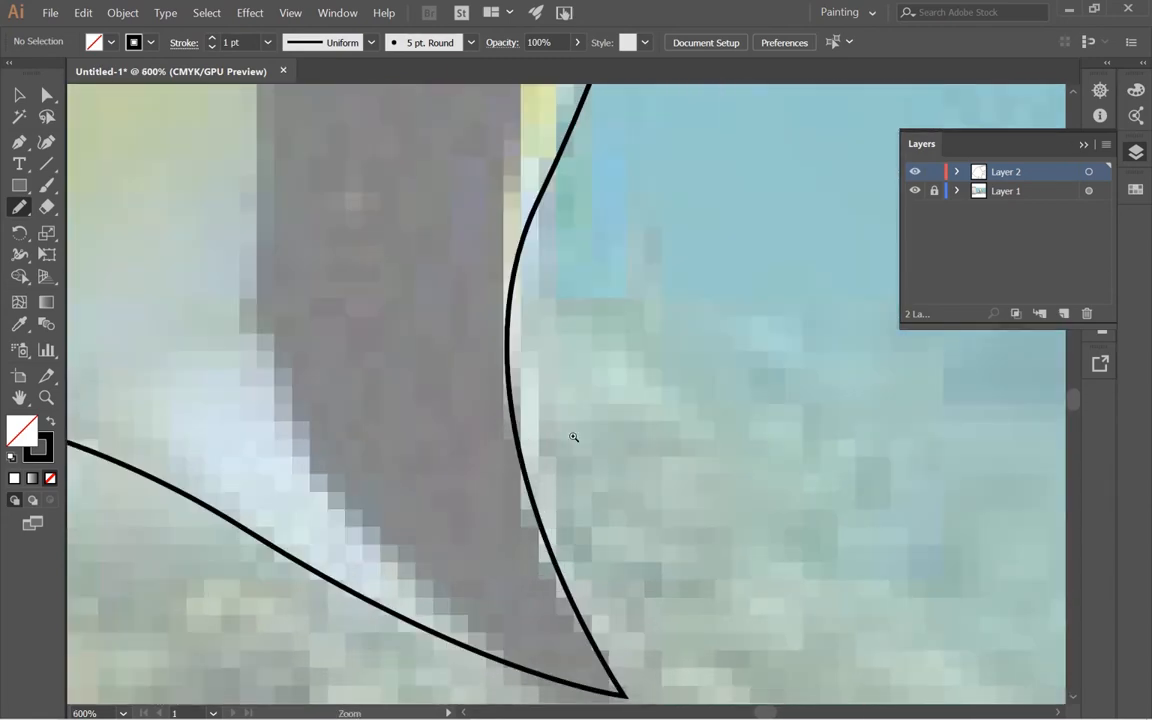
pyautogui.press('a')
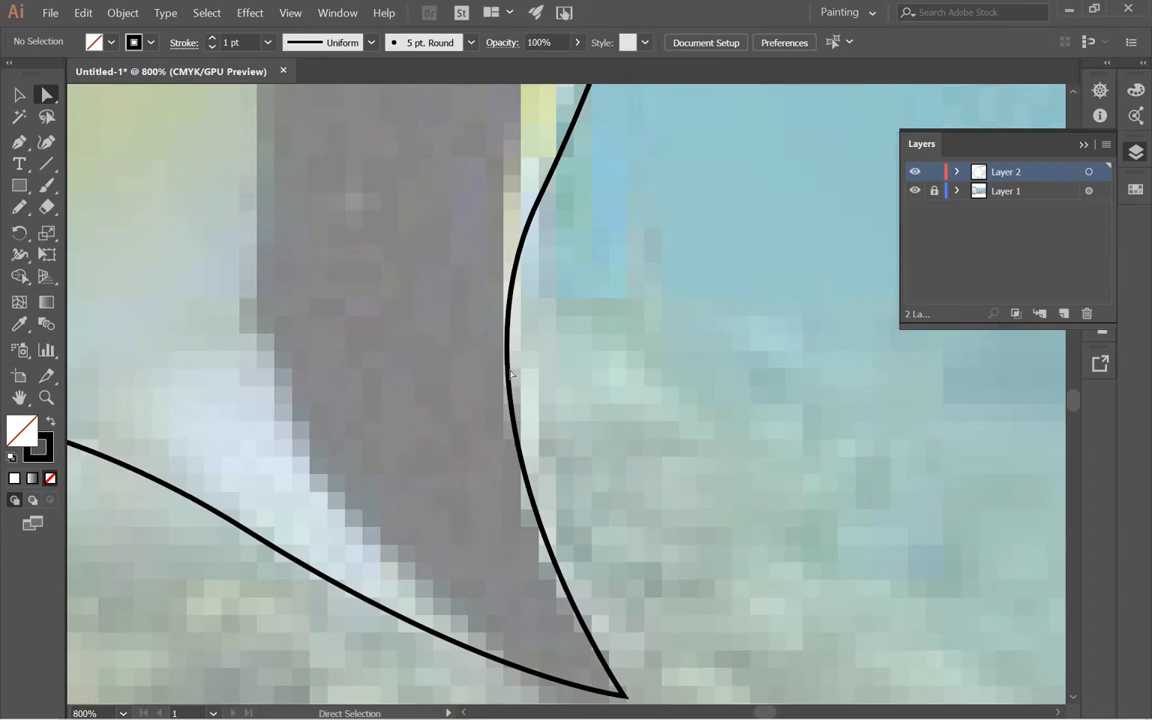
pyautogui.click(510, 374)
pyautogui.keyDown('ctrl'); pyautogui.keyDown('alt'); pyautogui.click(605, 567); pyautogui.keyUp('alt'); pyautogui.keyUp('ctrl')
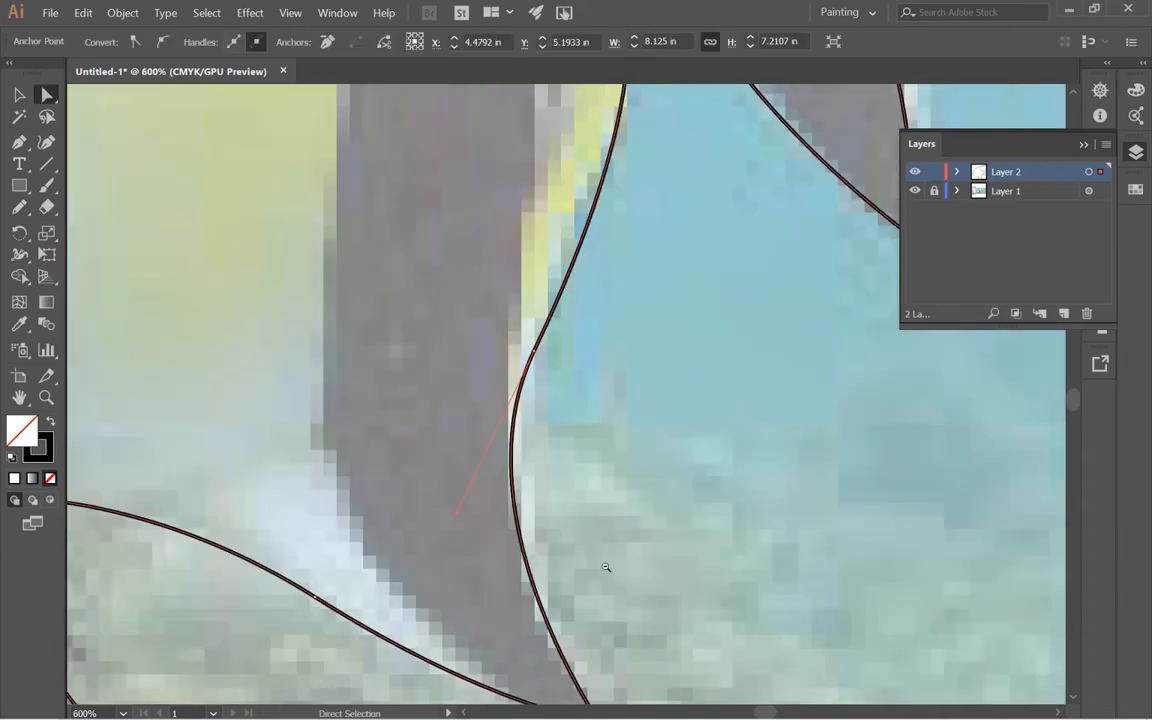
pyautogui.moveTo(605, 567); pyautogui.dragTo(437, 462)
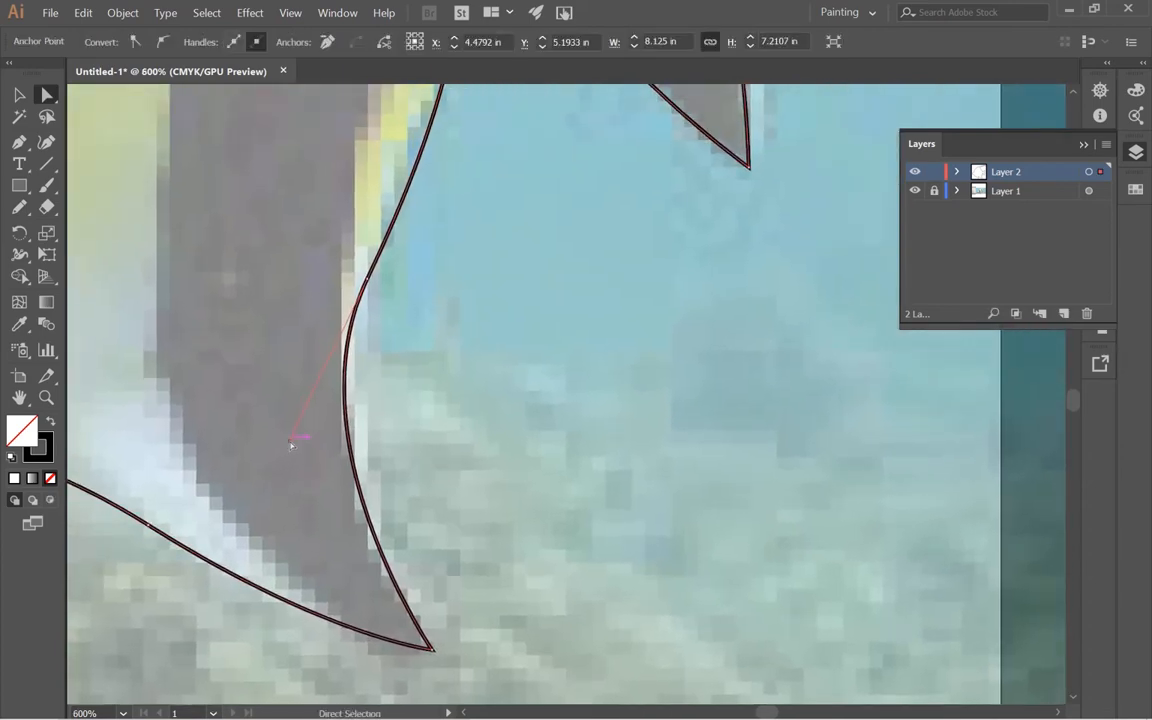
pyautogui.moveTo(291, 440); pyautogui.dragTo(337, 353)
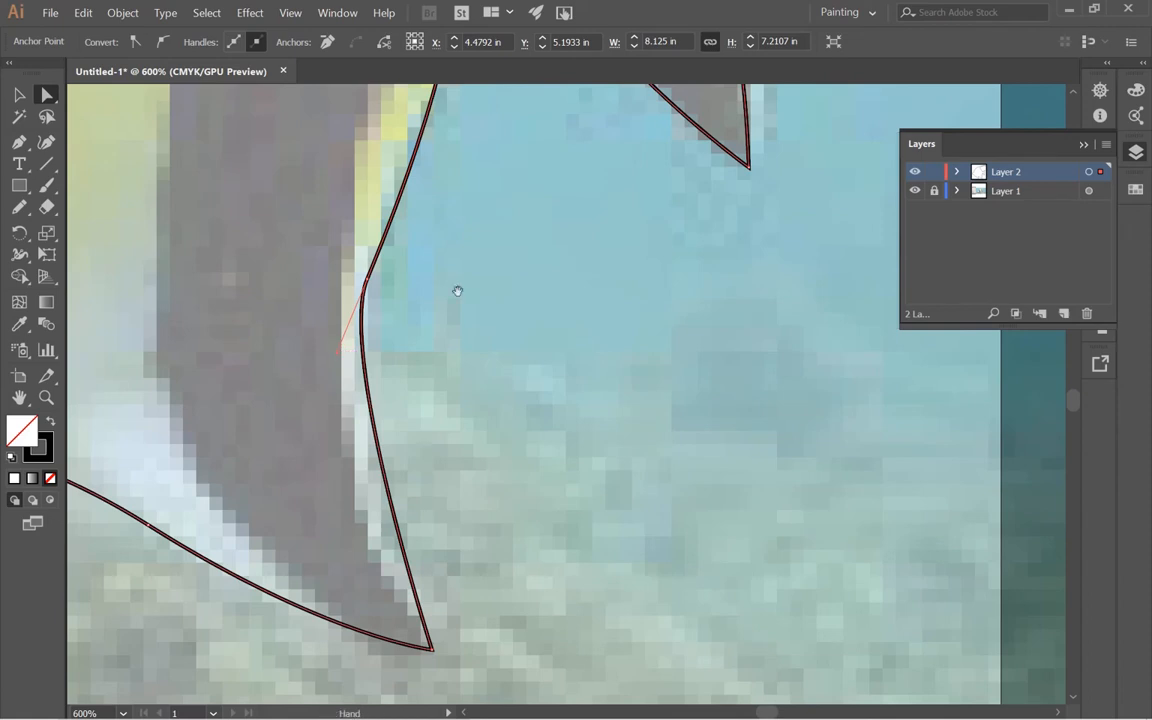
# - Add an anchor on the anal fin's rear edge above the tip and move it to about X 6.07 in, Y 8.19 in
pyautogui.moveTo(458, 291); pyautogui.dragTo(535, 297)
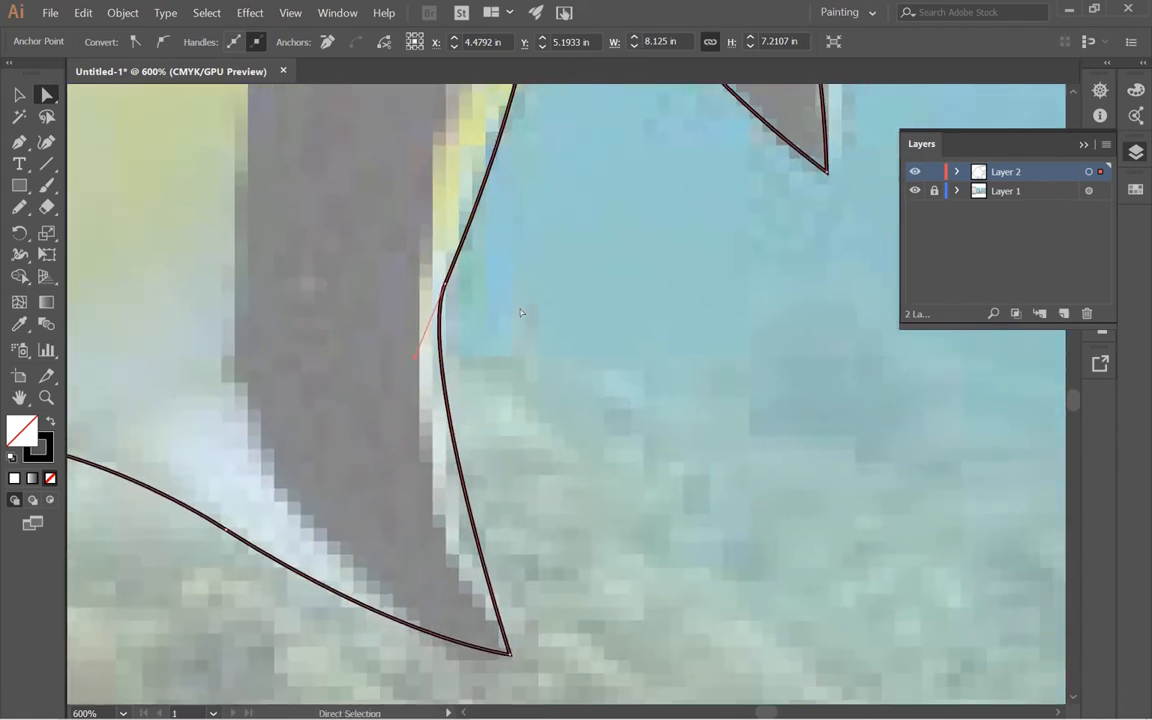
pyautogui.click(510, 655)
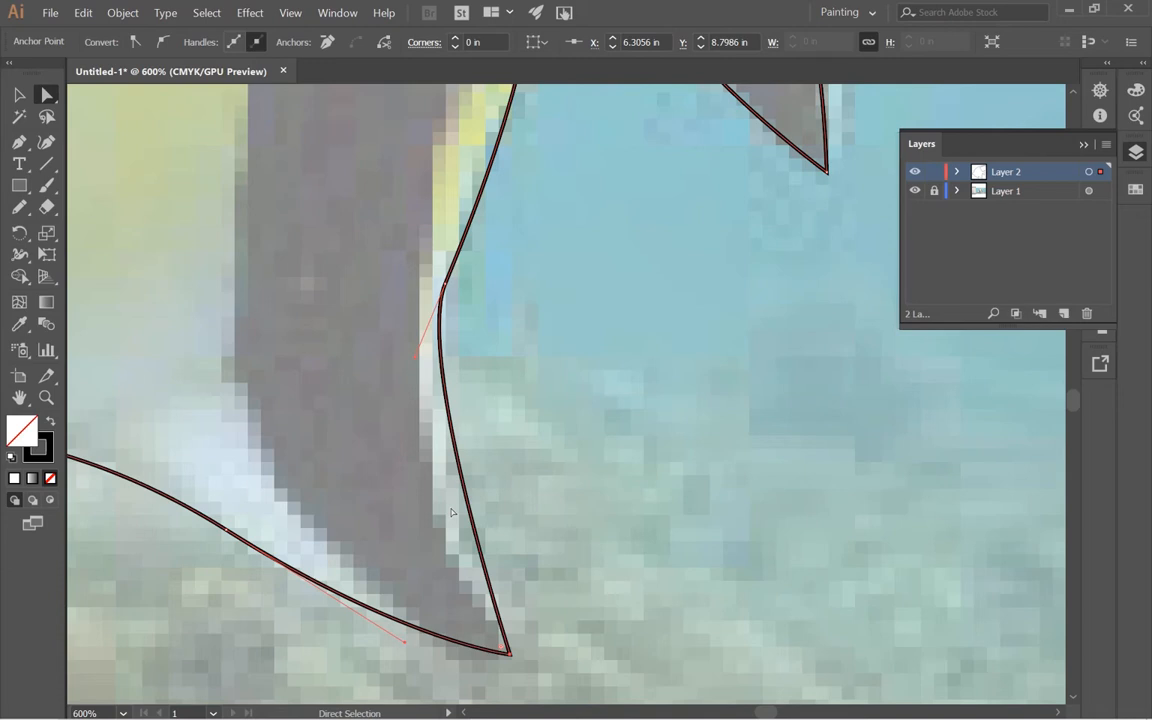
pyautogui.press('p')
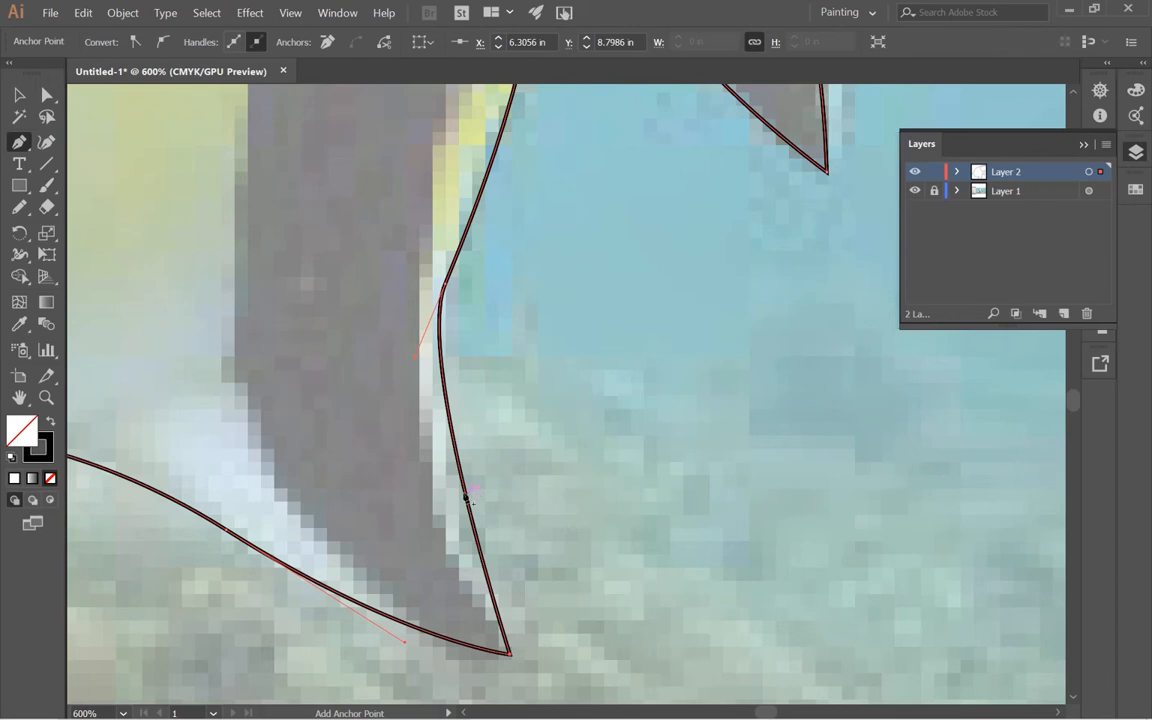
pyautogui.click(468, 500)
pyautogui.press('a')
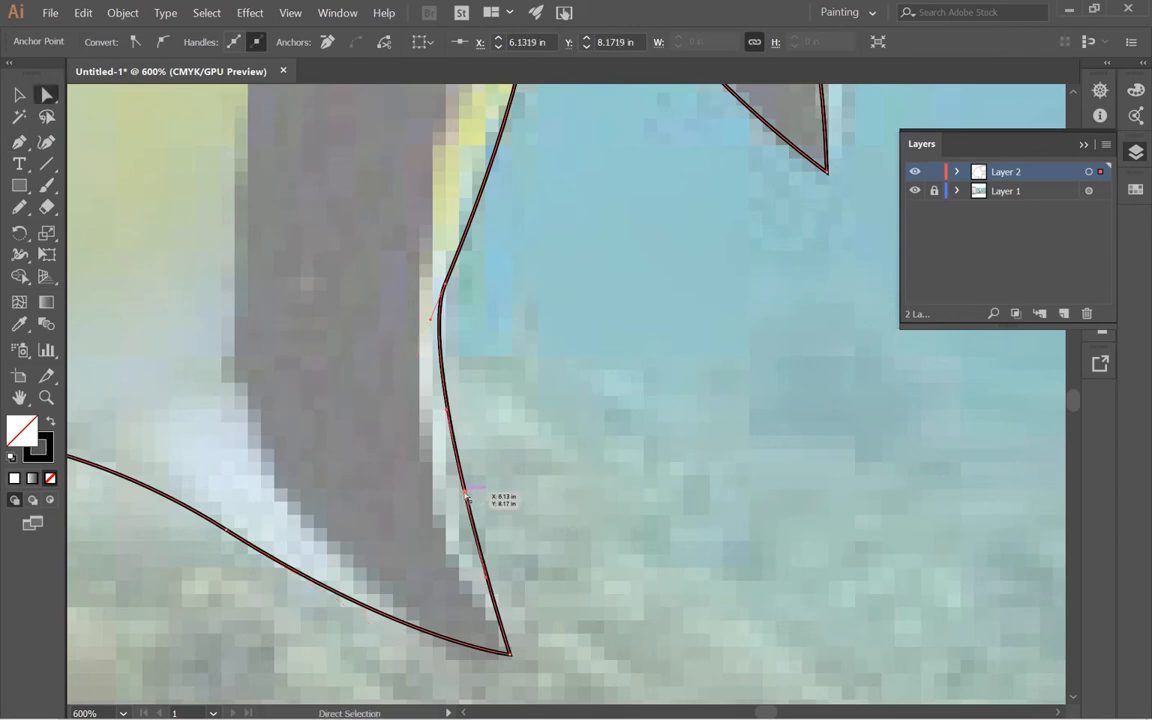
pyautogui.moveTo(466, 497); pyautogui.dragTo(450, 502)
# - Move the anchor on the upper edge of the dorsal fin outward to about X 4.52 in, Y 2.13 in
pyautogui.hotkey('ctrl', '-')
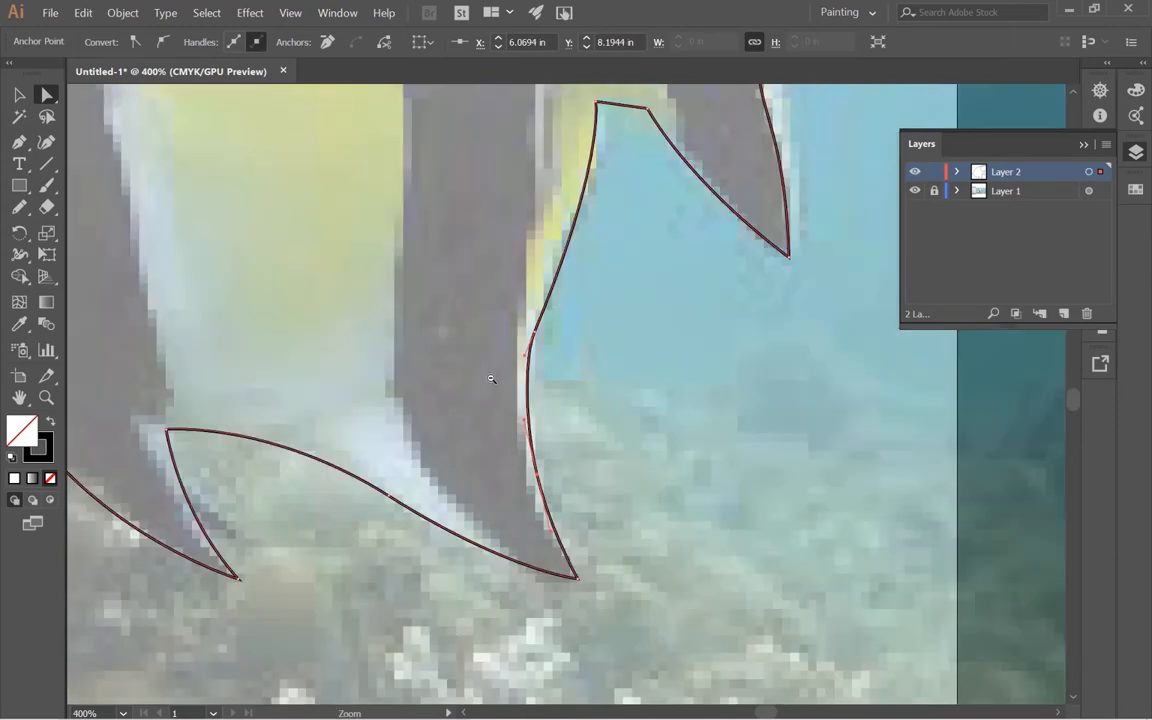
pyautogui.moveTo(489, 378); pyautogui.dragTo(289, 556)
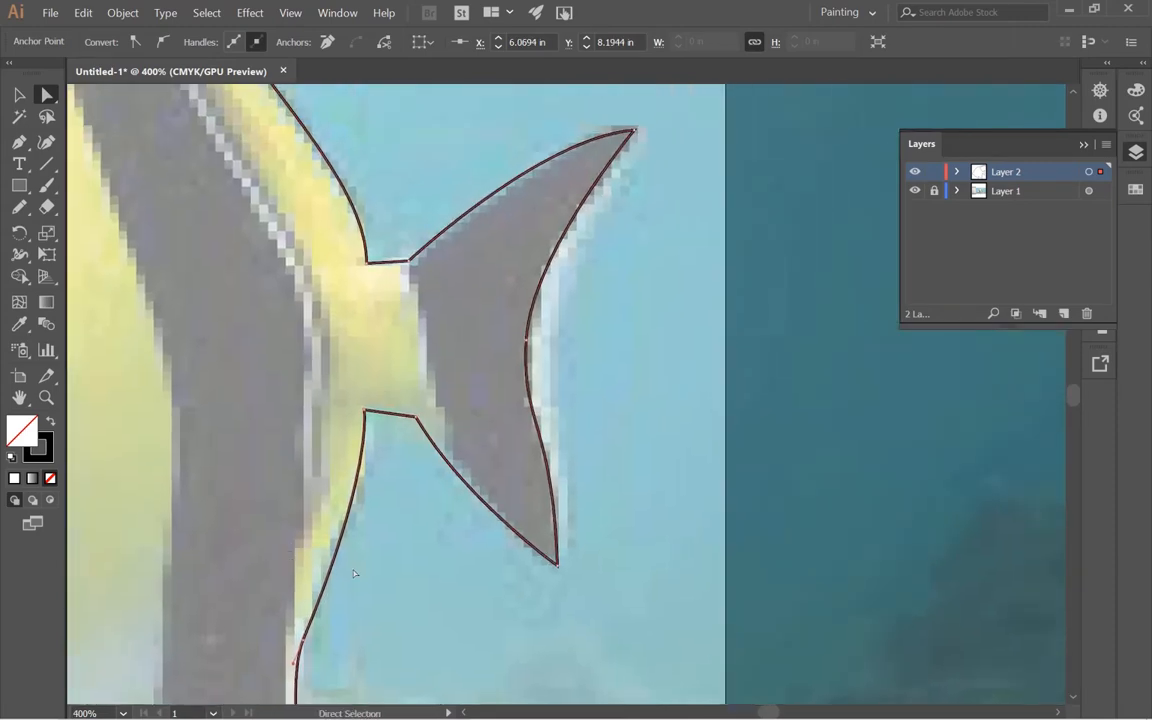
pyautogui.moveTo(440, 396); pyautogui.dragTo(625, 556)
pyautogui.moveTo(475, 360); pyautogui.dragTo(737, 608)
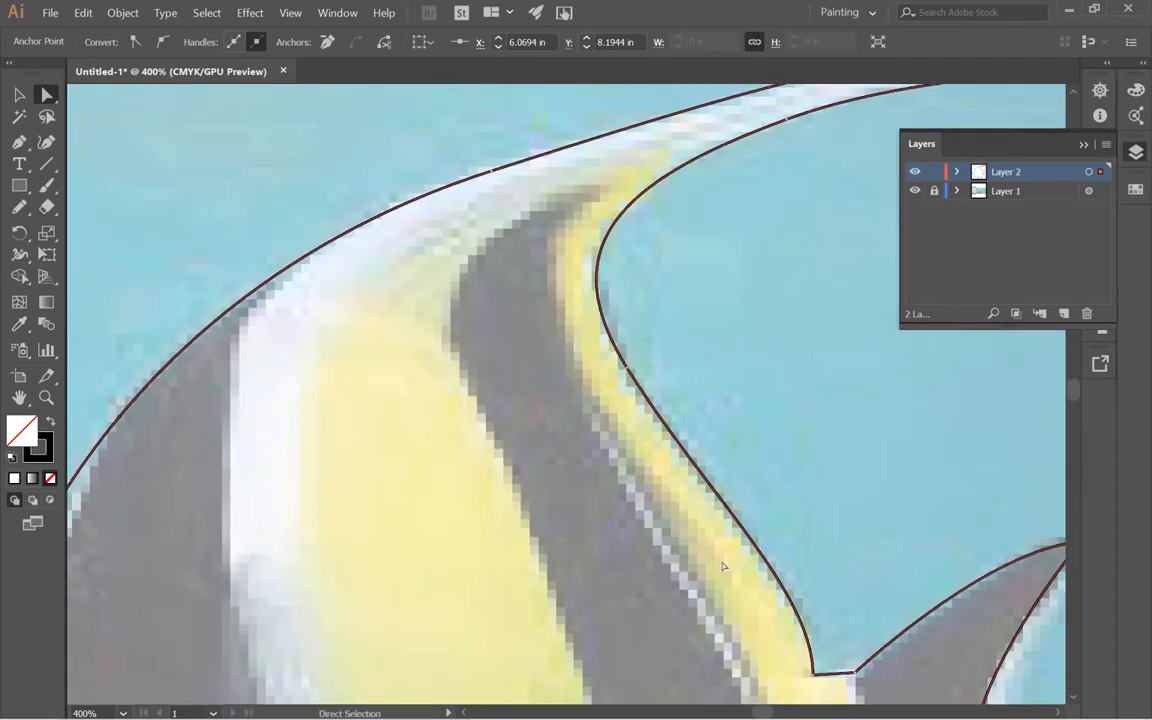
pyautogui.moveTo(708, 307); pyautogui.dragTo(303, 478)
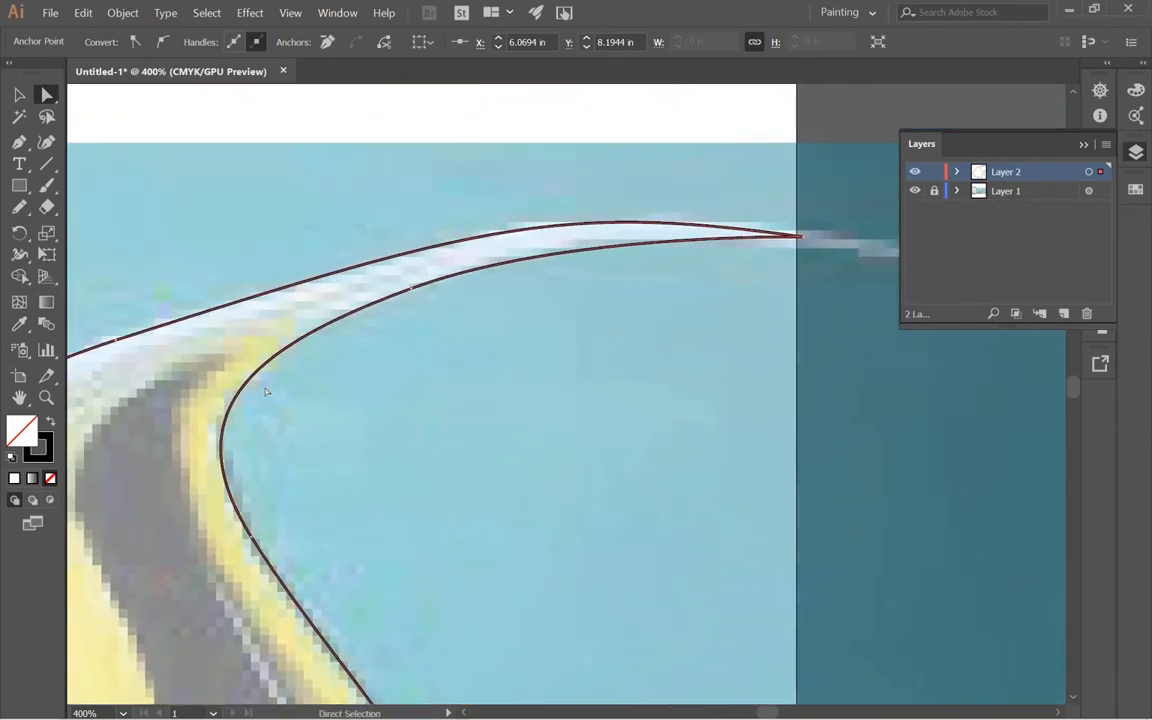
pyautogui.moveTo(266, 391); pyautogui.dragTo(384, 398)
pyautogui.keyDown('ctrl'); pyautogui.keyDown('alt'); pyautogui.click(566, 356); pyautogui.keyUp('alt'); pyautogui.keyUp('ctrl')
pyautogui.keyDown('ctrl'); pyautogui.click(507, 370); pyautogui.keyUp('ctrl')
pyautogui.keyDown('ctrl'); pyautogui.click(507, 370); pyautogui.keyUp('ctrl')
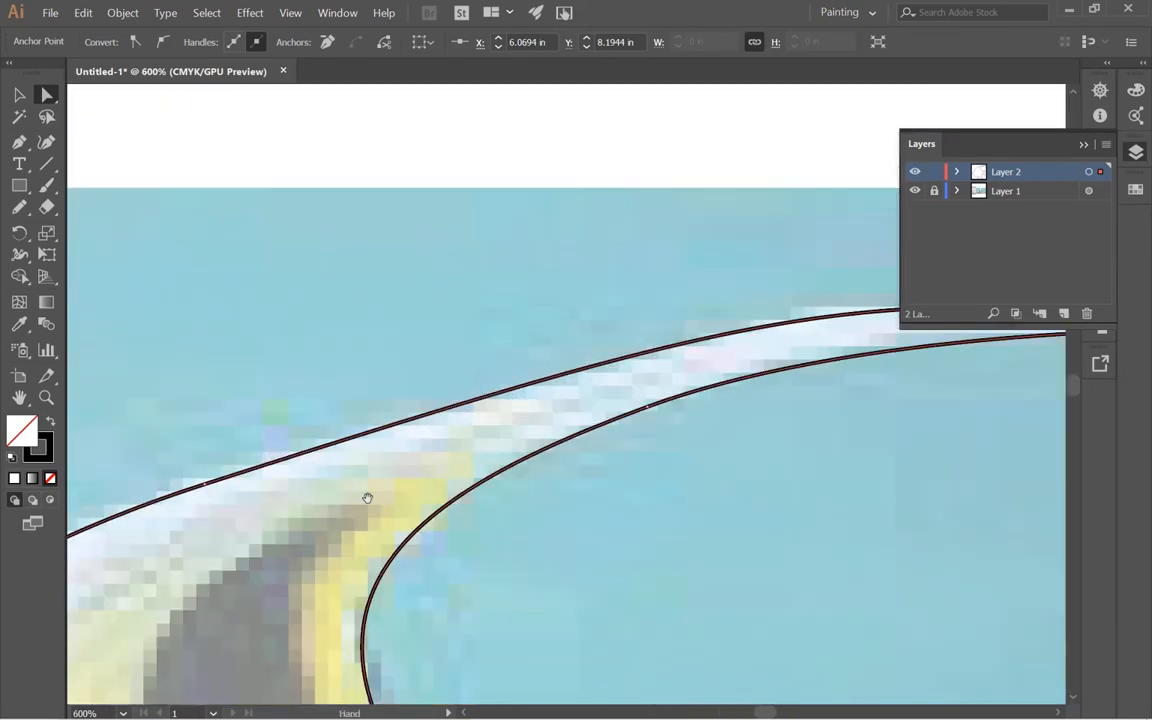
pyautogui.moveTo(368, 498); pyautogui.dragTo(489, 475)
pyautogui.keyDown('ctrl'); pyautogui.keyDown('alt'); pyautogui.click(485, 477); pyautogui.keyUp('alt'); pyautogui.keyUp('ctrl')
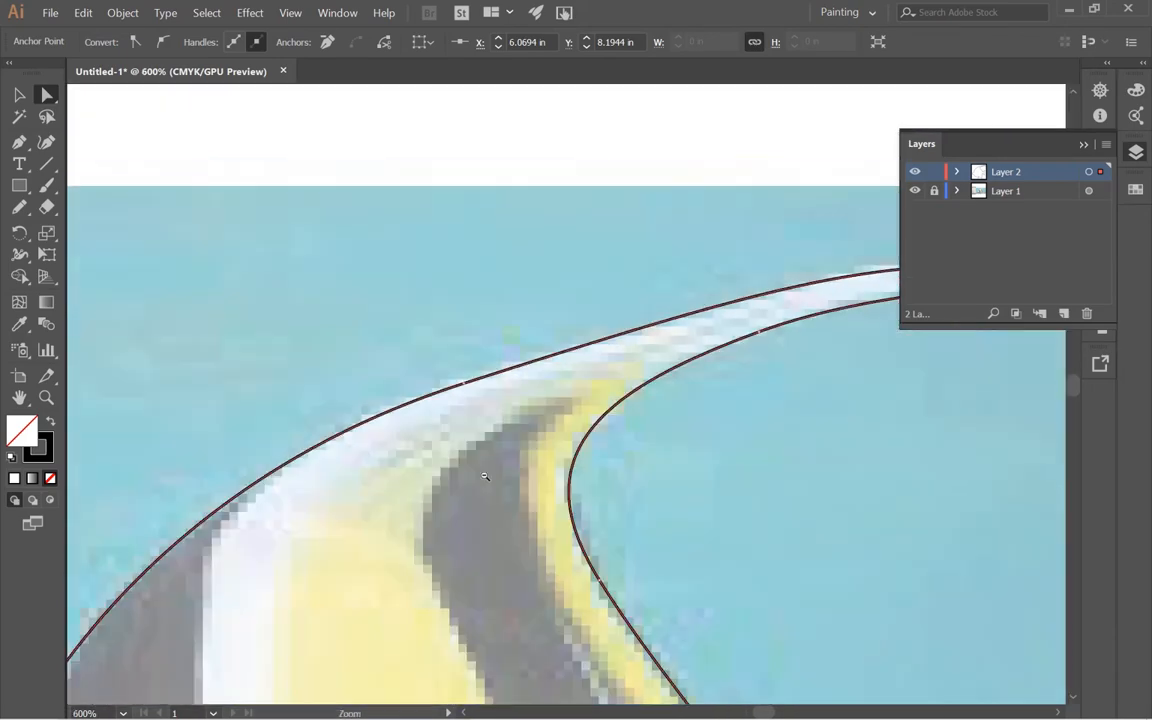
pyautogui.click(464, 384)
pyautogui.moveTo(601, 377); pyautogui.dragTo(396, 463)
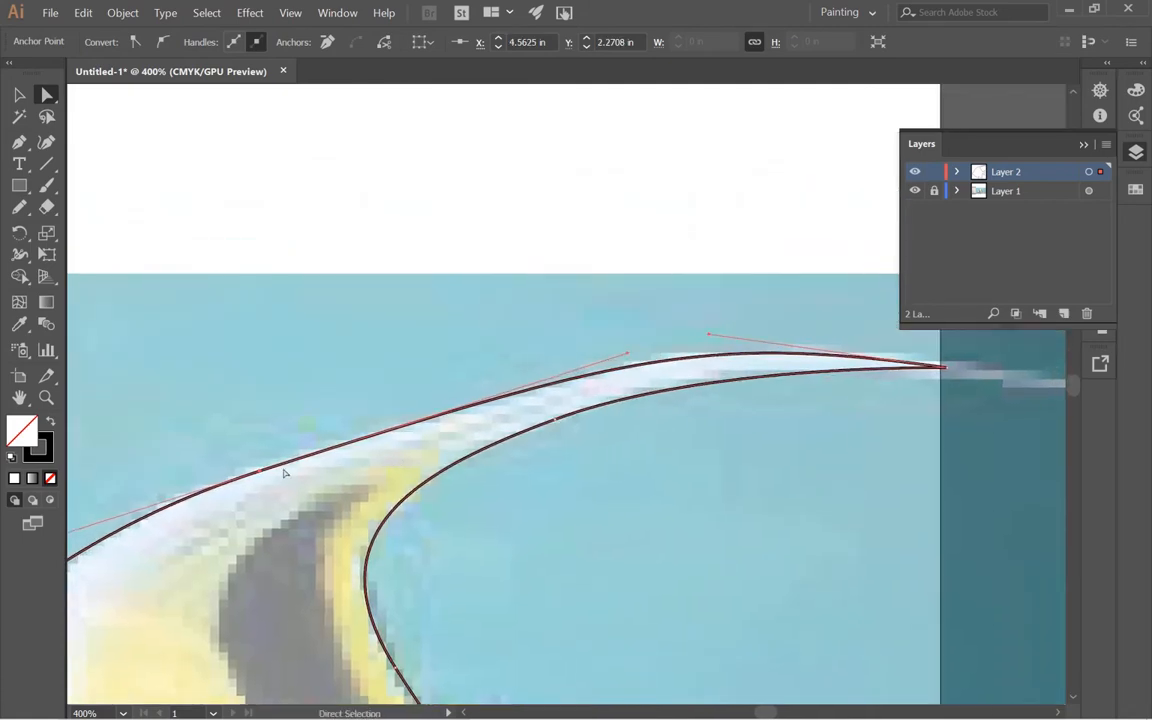
pyautogui.moveTo(264, 478); pyautogui.dragTo(253, 447)
# - Select the anchor on the dorsal fin's rear edge below the inner bend and shorten its upper direction handle
pyautogui.moveTo(396, 562); pyautogui.dragTo(292, 523)
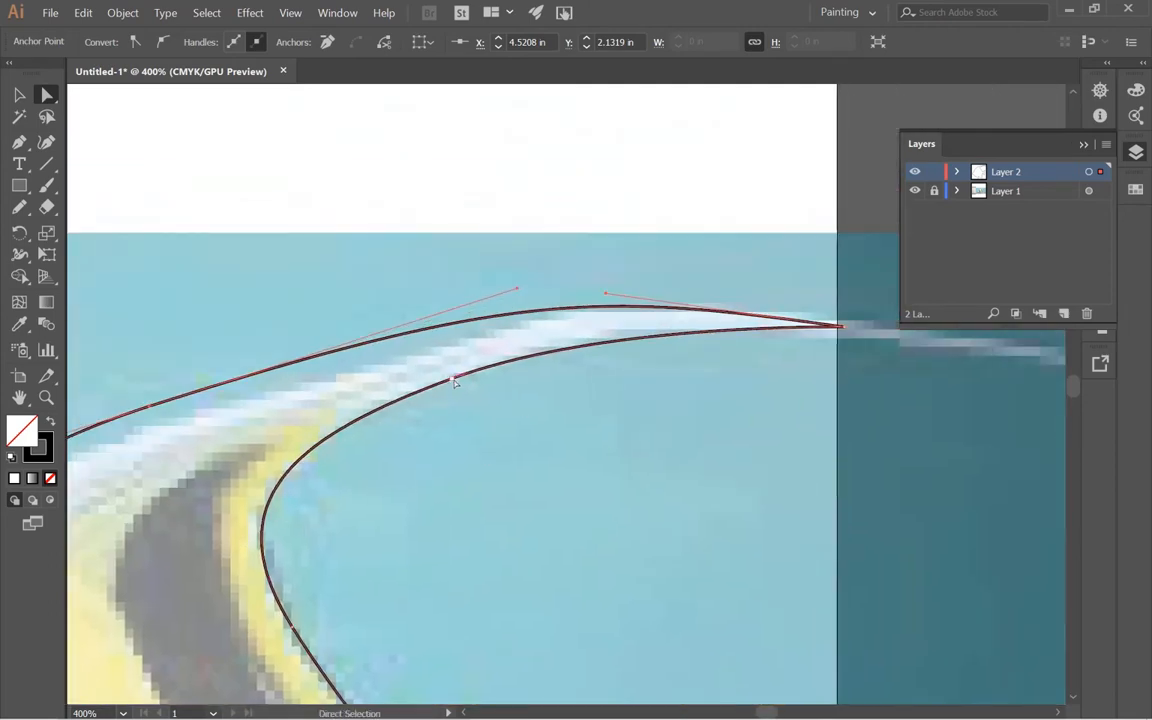
pyautogui.moveTo(300, 566); pyautogui.dragTo(249, 456)
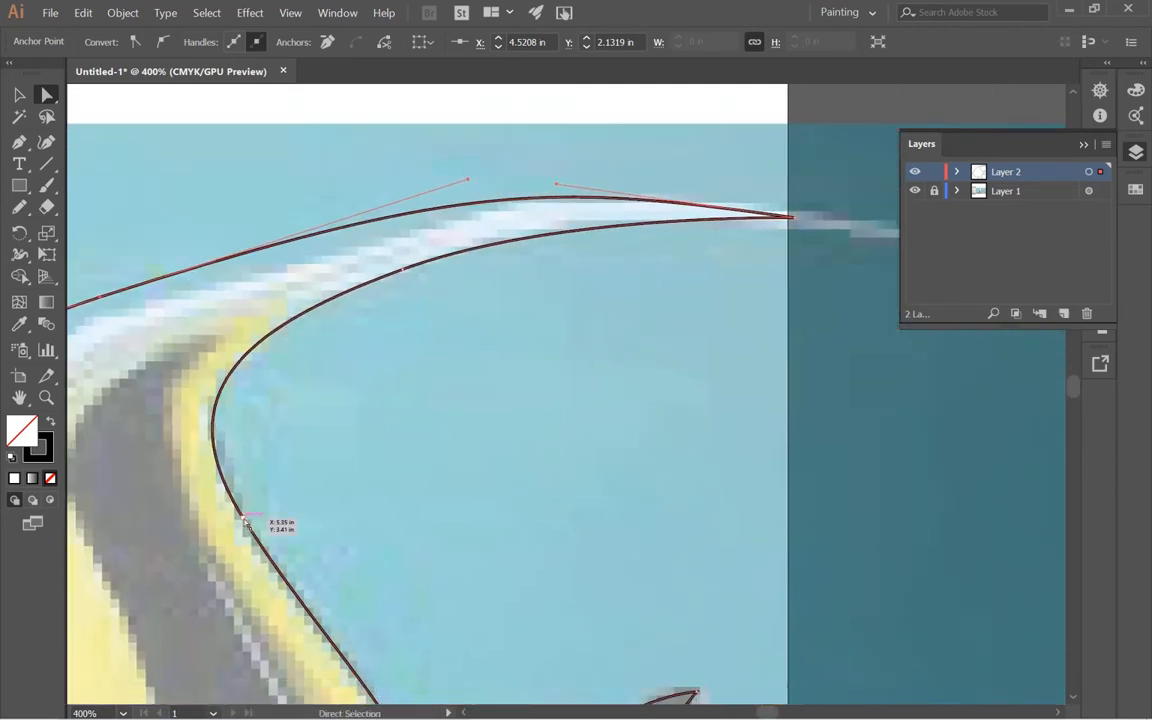
pyautogui.click(223, 469)
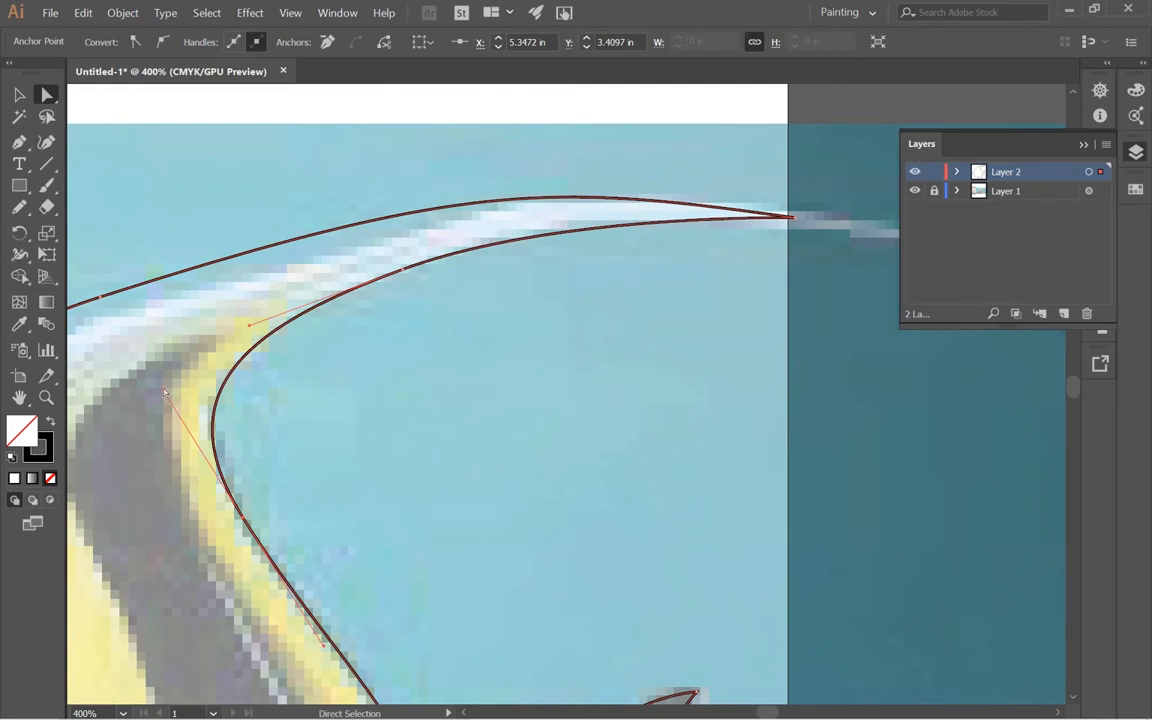
pyautogui.click(194, 432)
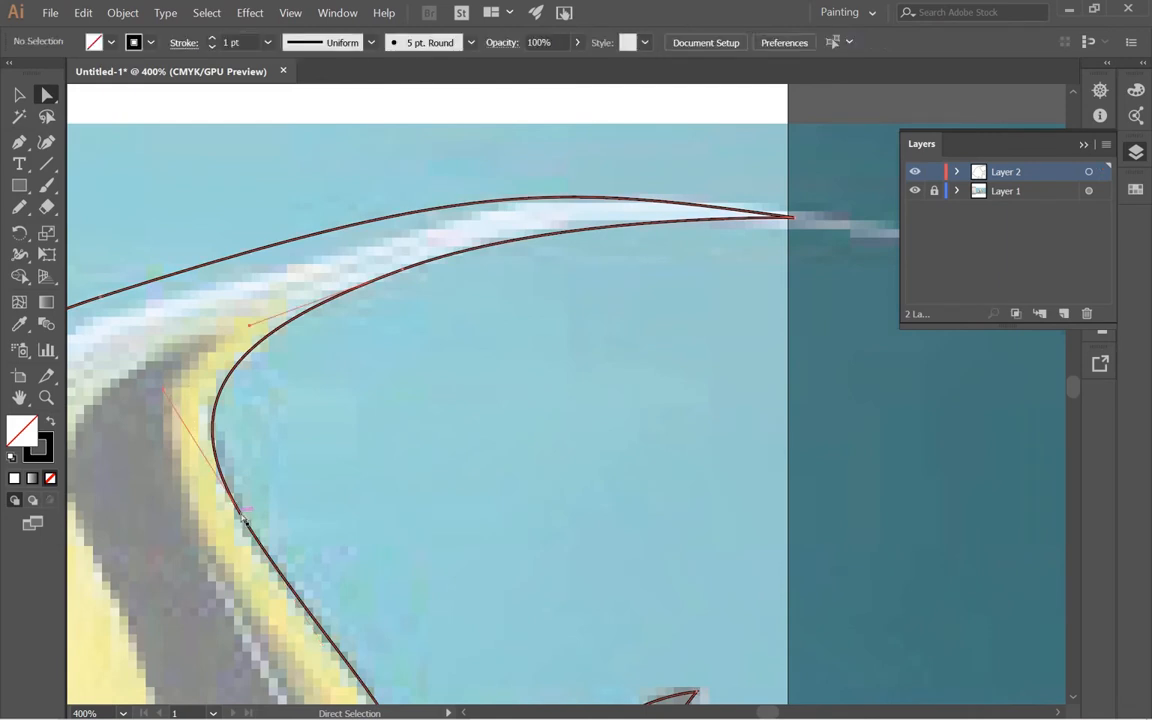
pyautogui.click(278, 551)
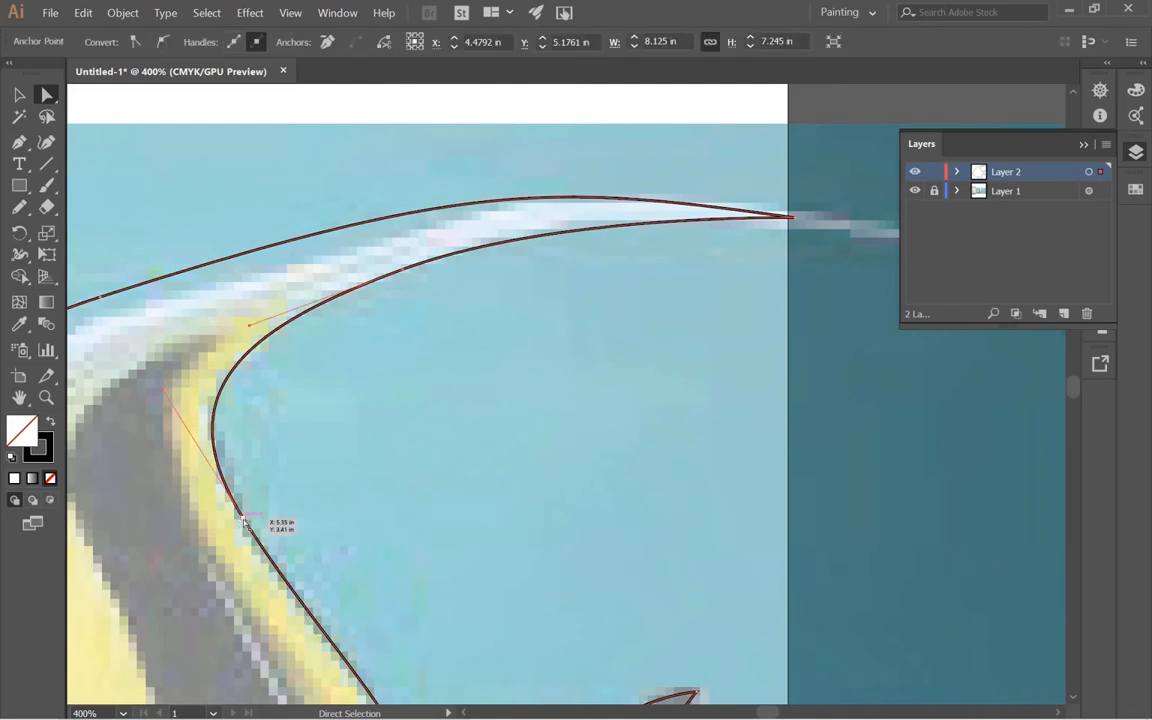
pyautogui.click(240, 518)
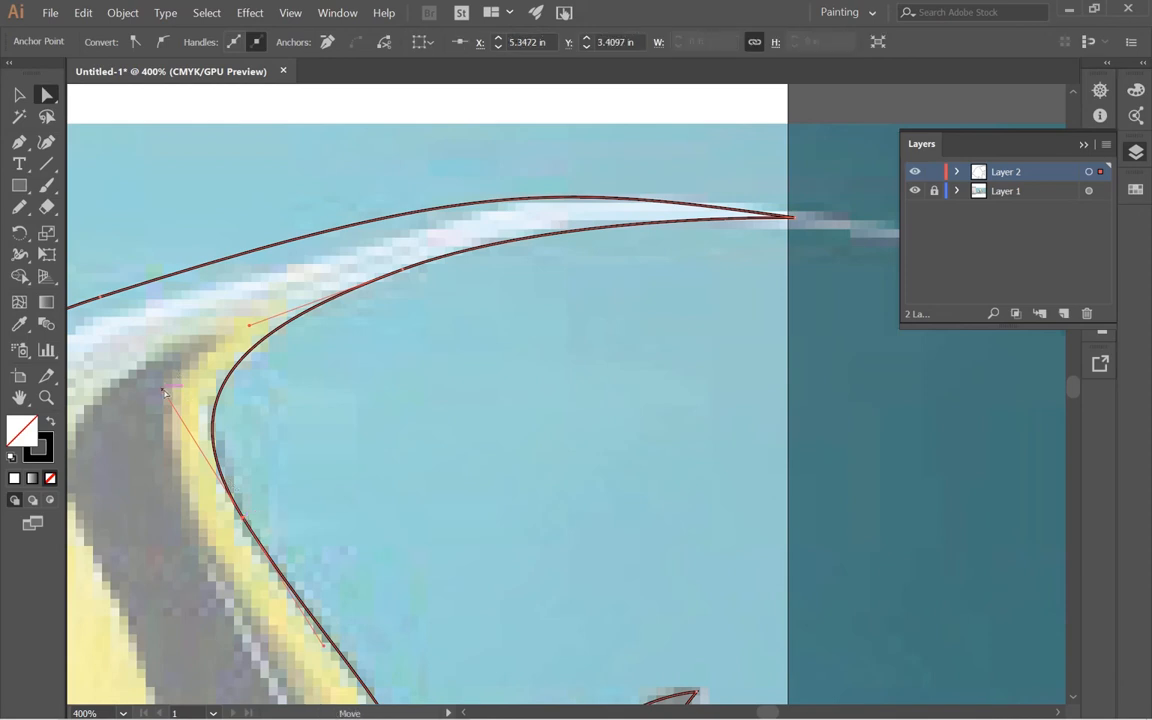
pyautogui.moveTo(165, 392); pyautogui.dragTo(190, 437)
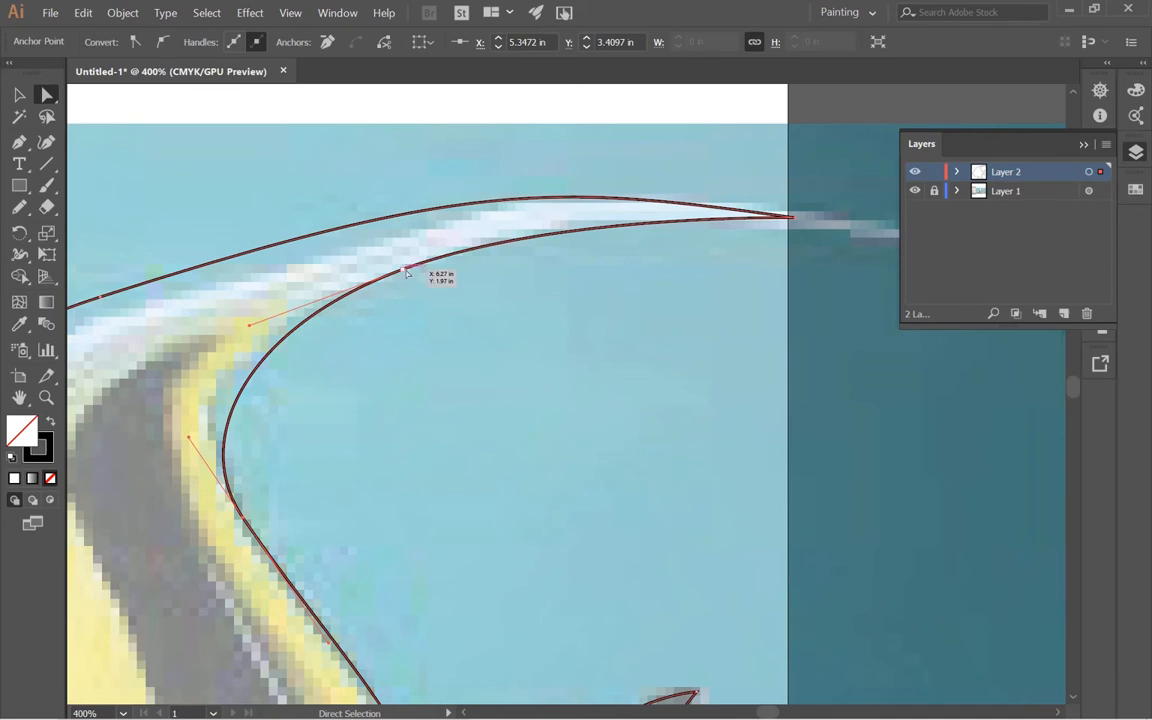
# - Move the anchor on the dorsal fin's rear edge above the inner bend to about X 6.32 in, Y 2.08 in
pyautogui.moveTo(404, 267); pyautogui.dragTo(410, 289)
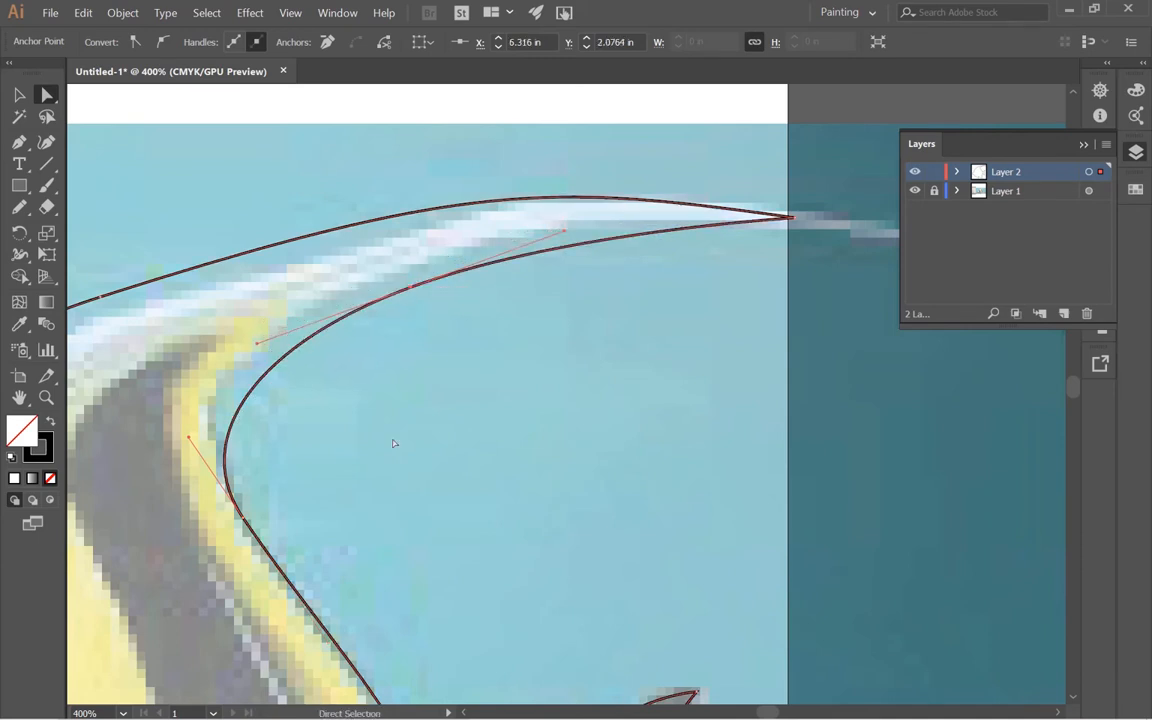
pyautogui.press('space')
pyautogui.moveTo(392, 478); pyautogui.dragTo(527, 320)
pyautogui.moveTo(328, 285); pyautogui.dragTo(339, 295)
pyautogui.hotkey('ctrl', 'space')
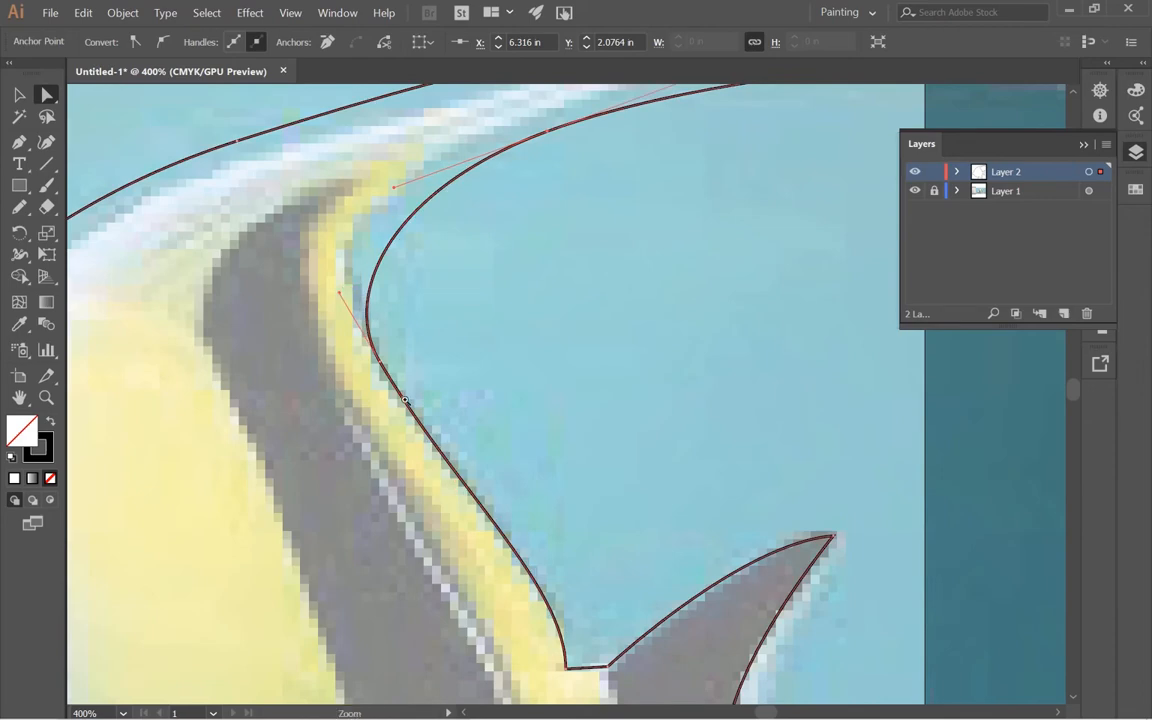
pyautogui.keyDown('ctrl'); pyautogui.keyDown('alt'); pyautogui.click(195, 421); pyautogui.keyUp('alt'); pyautogui.keyUp('ctrl')
pyautogui.press('space')
pyautogui.moveTo(605, 398); pyautogui.dragTo(437, 409)
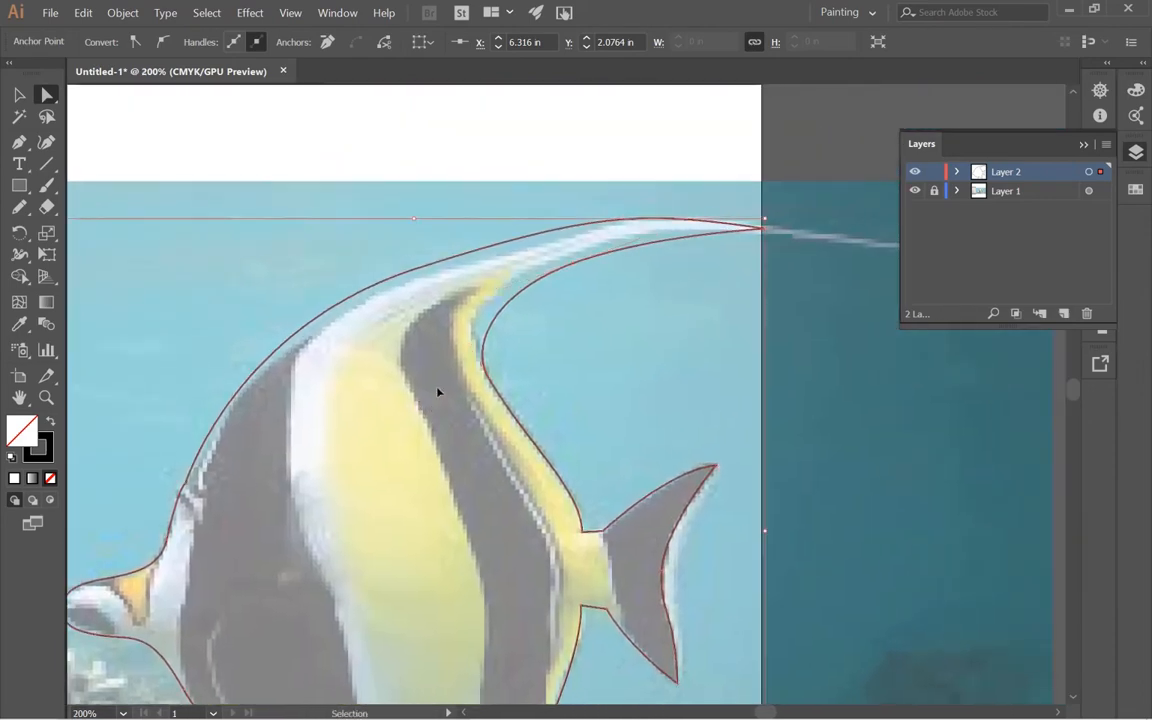
# - Select the anchor on the dorsal fin's upper edge and lower the fin tip's direction handle so the curve hugs the white band
pyautogui.hotkey('ctrl', 'space')
pyautogui.keyDown('ctrl'); pyautogui.click(438, 289); pyautogui.keyUp('ctrl')
pyautogui.press('space')
pyautogui.moveTo(560, 295); pyautogui.dragTo(319, 316)
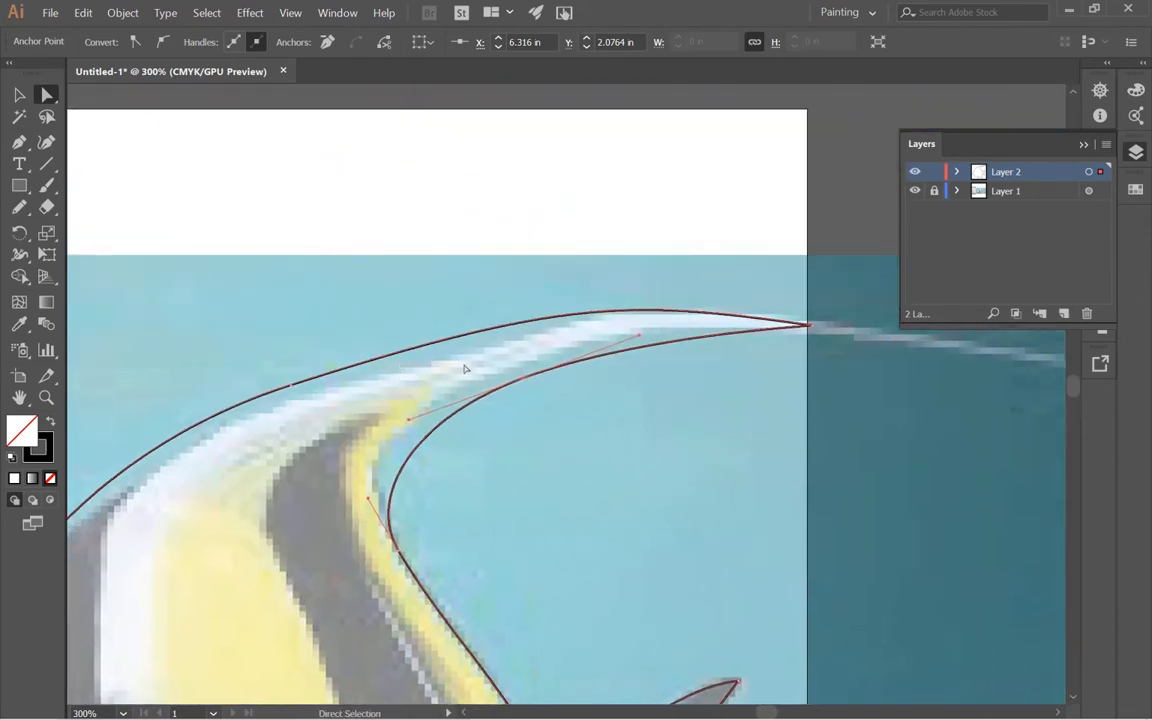
pyautogui.click(291, 387)
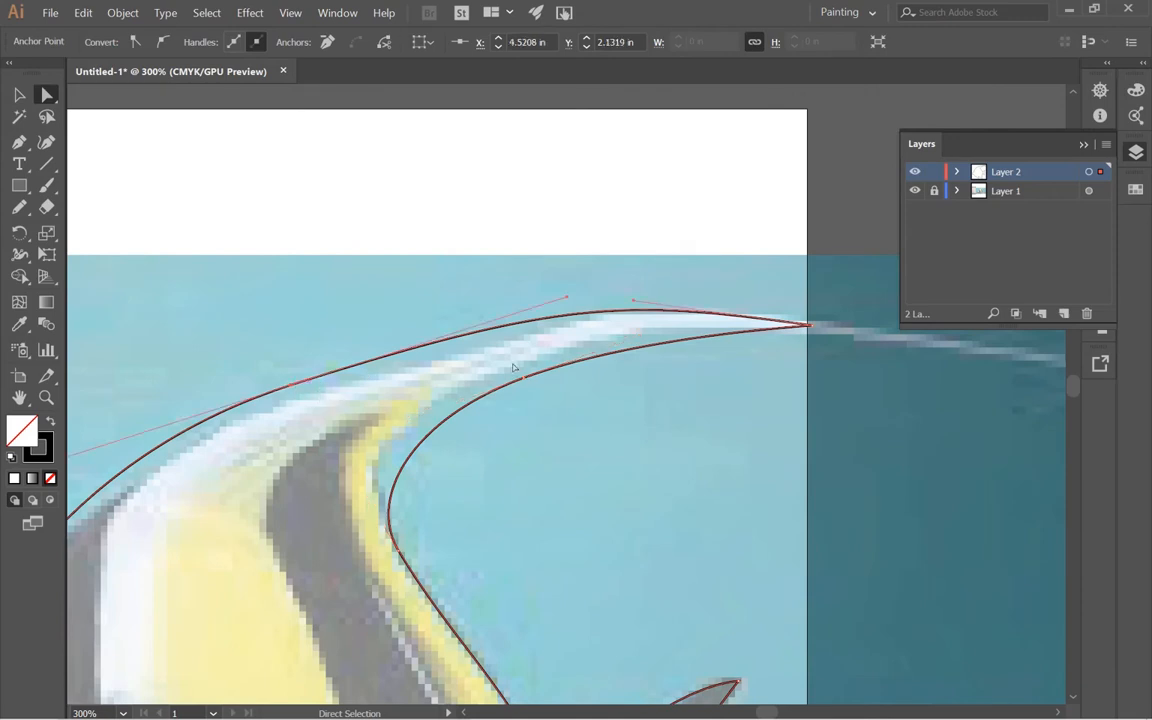
pyautogui.moveTo(633, 302); pyautogui.dragTo(635, 311)
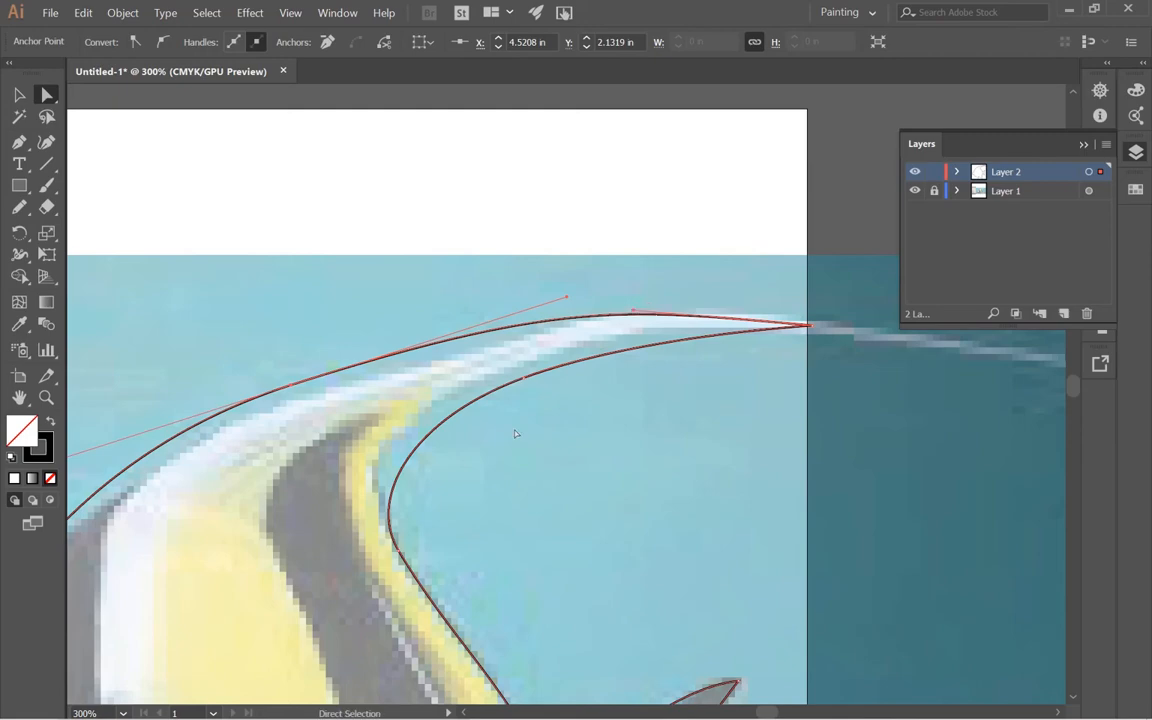
# - Adjust the direction handle of the forehead curve just below the corner where the dorsal fin begins
pyautogui.keyDown('ctrl'); pyautogui.keyDown('alt'); pyautogui.click(493, 451); pyautogui.keyUp('alt'); pyautogui.keyUp('ctrl')
pyautogui.keyDown('ctrl'); pyautogui.keyDown('alt'); pyautogui.click(493, 451); pyautogui.keyUp('alt'); pyautogui.keyUp('ctrl')
pyautogui.moveTo(493, 451); pyautogui.dragTo(633, 319)
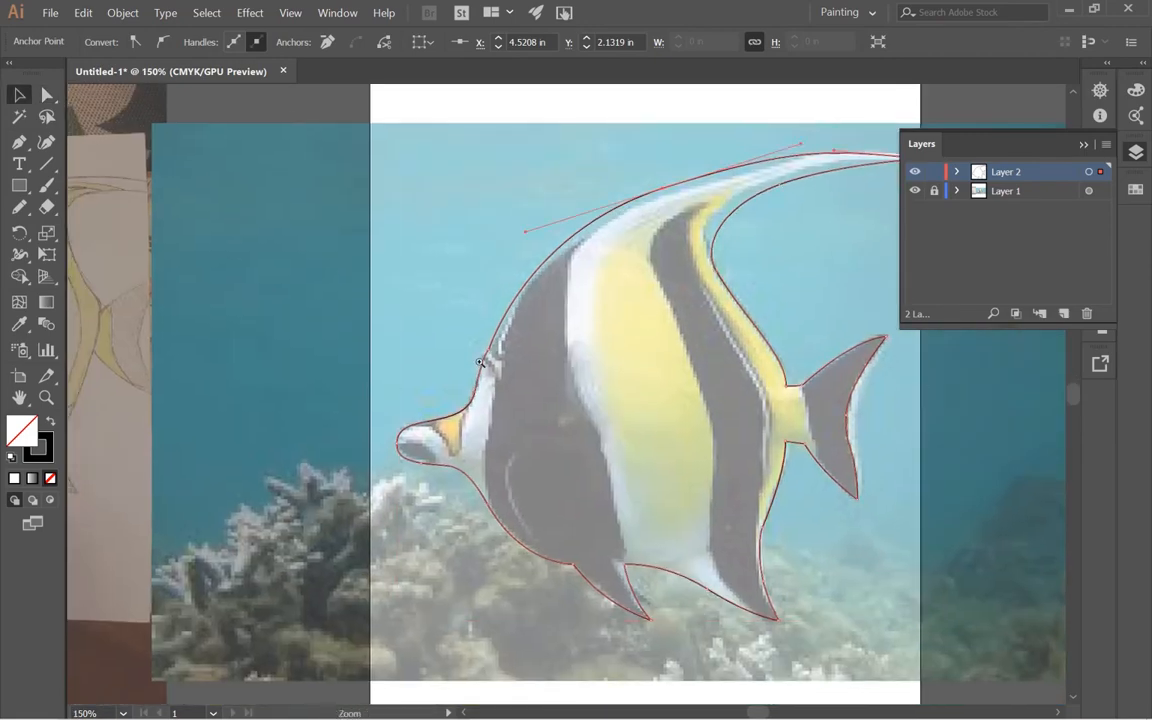
pyautogui.keyDown('ctrl'); pyautogui.click(479, 362); pyautogui.keyUp('ctrl')
pyautogui.keyDown('ctrl'); pyautogui.click(553, 390); pyautogui.keyUp('ctrl')
pyautogui.keyDown('ctrl'); pyautogui.click(660, 396); pyautogui.keyUp('ctrl')
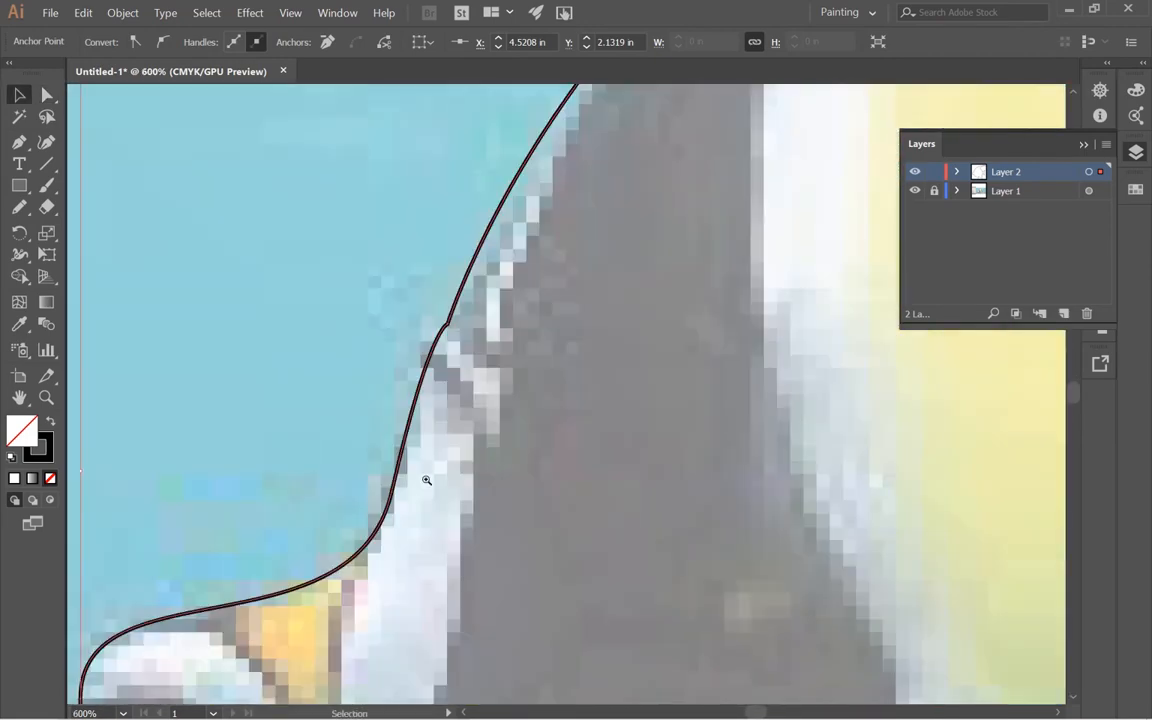
pyautogui.press('a')
pyautogui.moveTo(425, 311); pyautogui.dragTo(783, 442)
pyautogui.moveTo(657, 483); pyautogui.dragTo(247, 440)
pyautogui.moveTo(635, 508); pyautogui.dragTo(418, 411)
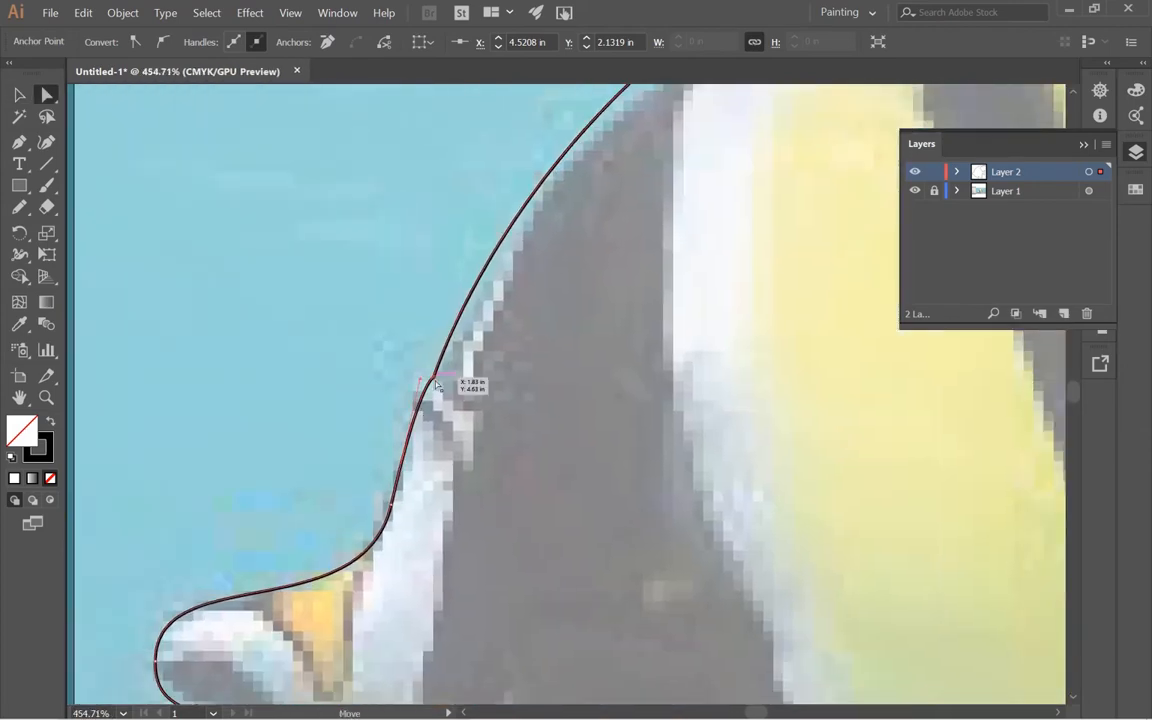
pyautogui.click(434, 381)
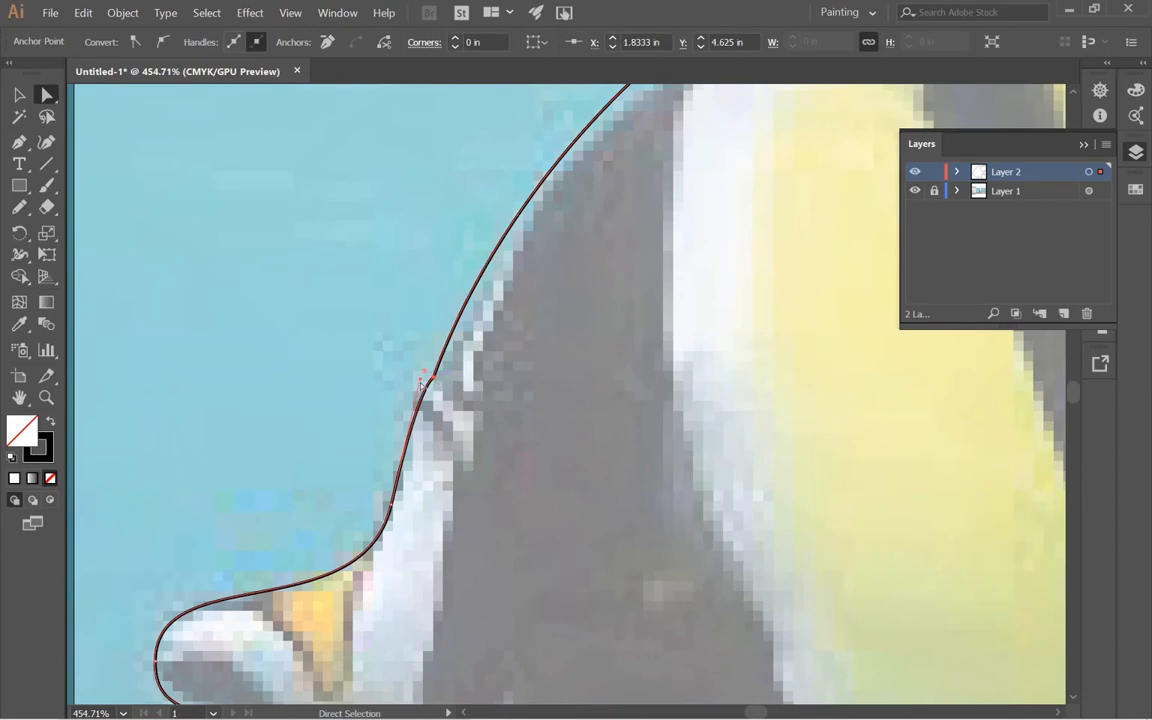
pyautogui.moveTo(420, 381); pyautogui.dragTo(388, 389)
pyautogui.hotkey('ctrl', 'z')
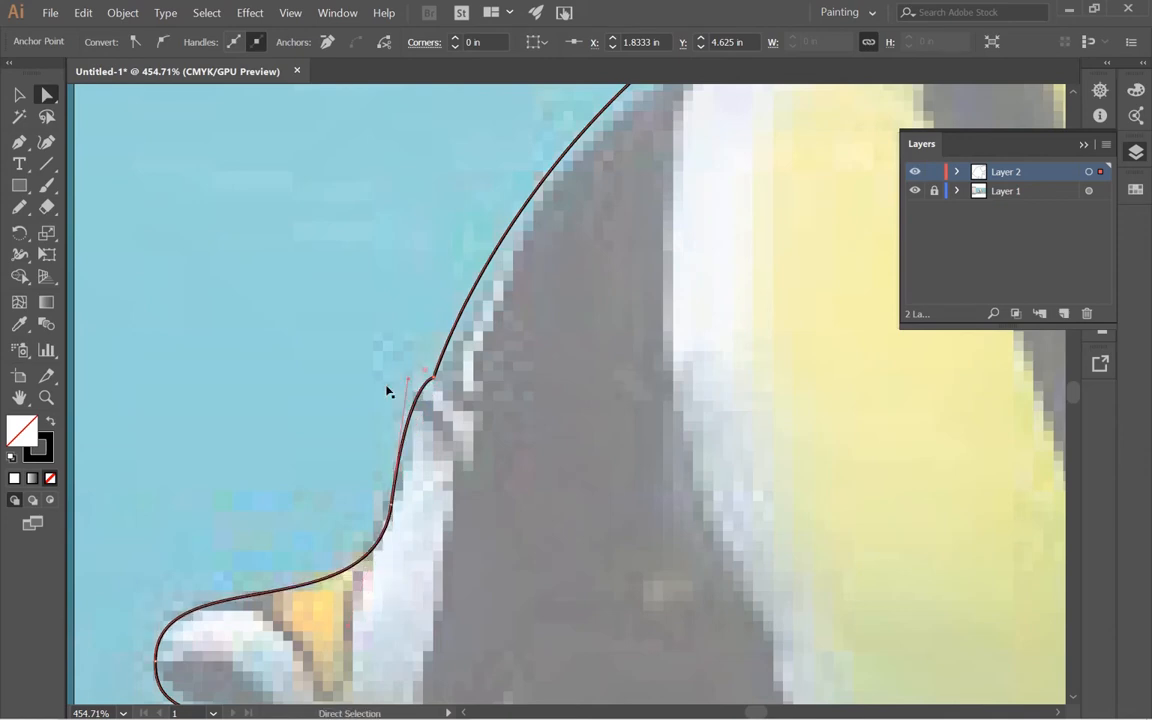
# - Add an anchor on the forehead just below the dorsal fin's front corner and move it to about X 1.67 in, Y 4.74 in
pyautogui.keyDown('ctrl'); pyautogui.click(465, 527); pyautogui.keyUp('ctrl')
pyautogui.keyDown('ctrl'); pyautogui.click(499, 323); pyautogui.keyUp('ctrl')
pyautogui.keyDown('ctrl'); pyautogui.click(499, 323); pyautogui.keyUp('ctrl')
pyautogui.moveTo(696, 361); pyautogui.dragTo(499, 379)
pyautogui.press('p')
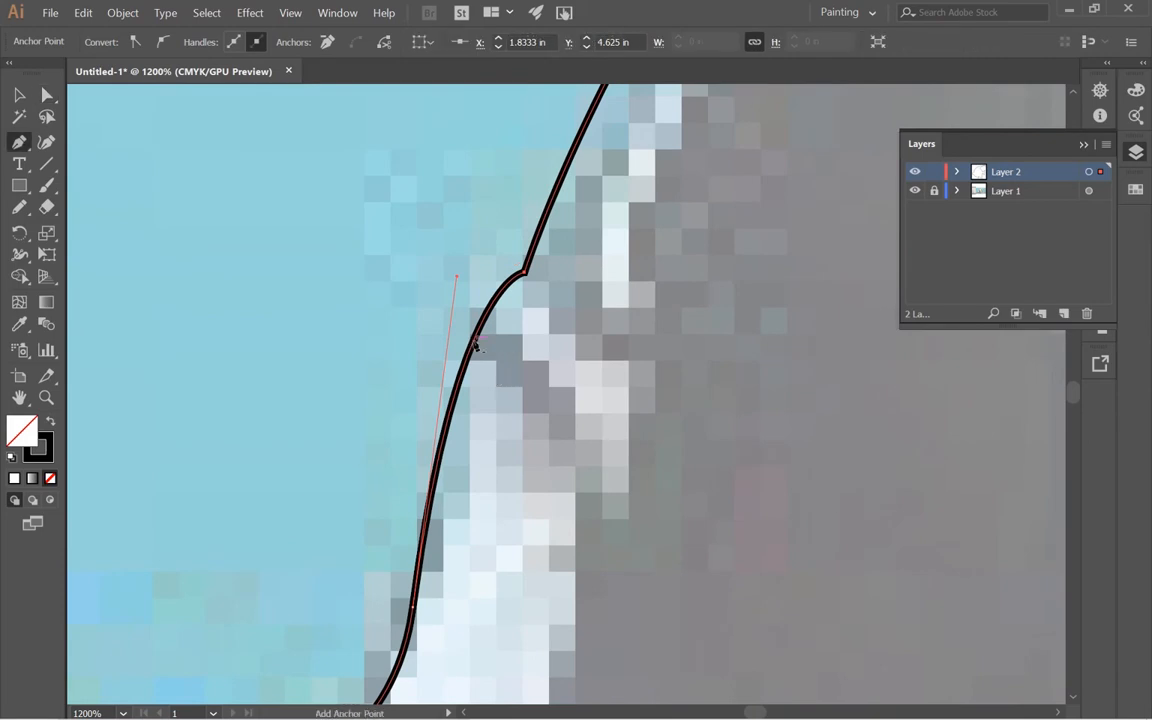
pyautogui.click(475, 341)
pyautogui.press('a')
pyautogui.moveTo(458, 342); pyautogui.dragTo(441, 333)
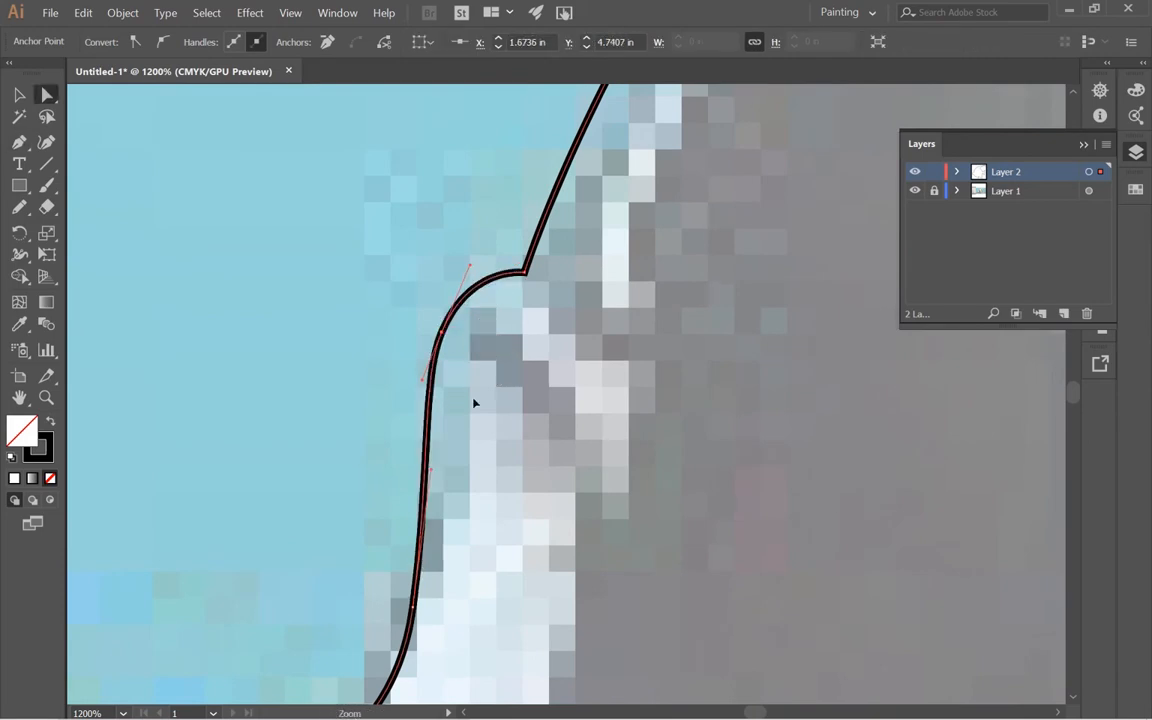
# - Move the forehead anchor above the snout outward to about X 1.57 in, Y 5.28 in
pyautogui.hotkey('ctrl', '-')
pyautogui.hotkey('ctrl', '-')
pyautogui.hotkey('ctrl', '-')
pyautogui.hotkey('ctrl', '-')
pyautogui.hotkey('ctrl', '+')
pyautogui.hotkey('ctrl', '+')
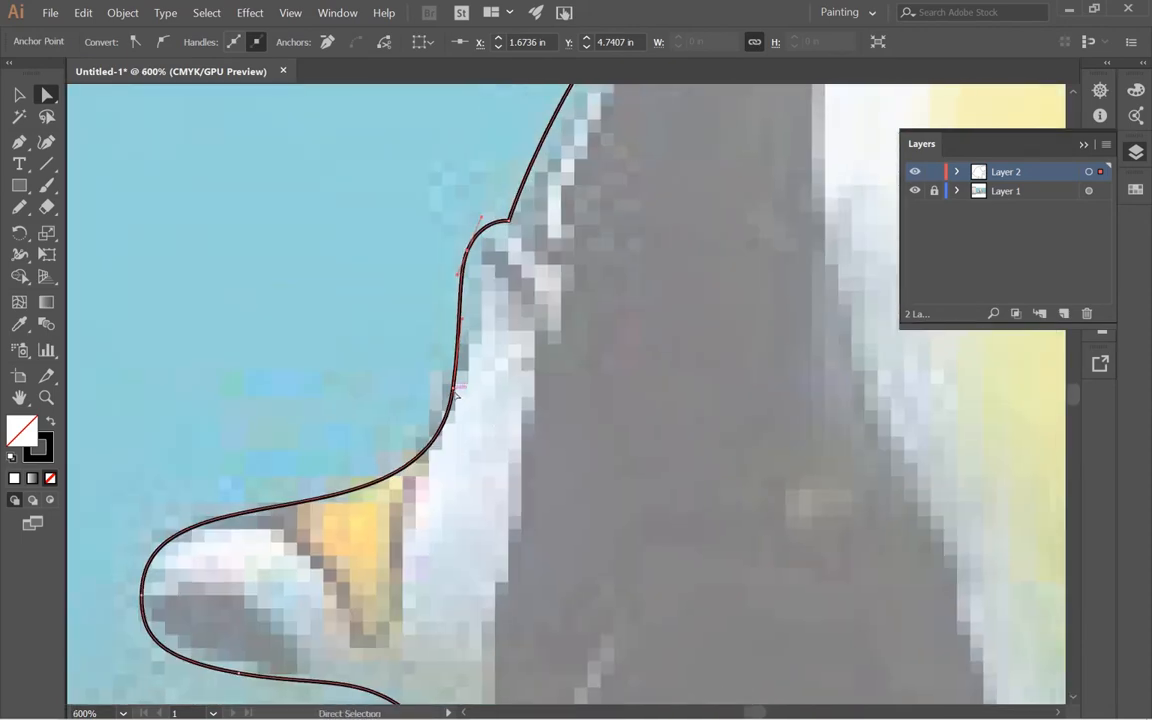
pyautogui.click(455, 396)
pyautogui.moveTo(455, 396); pyautogui.dragTo(441, 393)
# - Deselect the outline and review the whole fish tracing against the reference photo
pyautogui.hotkey('ctrl', '-')
pyautogui.hotkey('ctrl', '-')
pyautogui.hotkey('ctrl', '-')
pyautogui.hotkey('ctrl', '-')
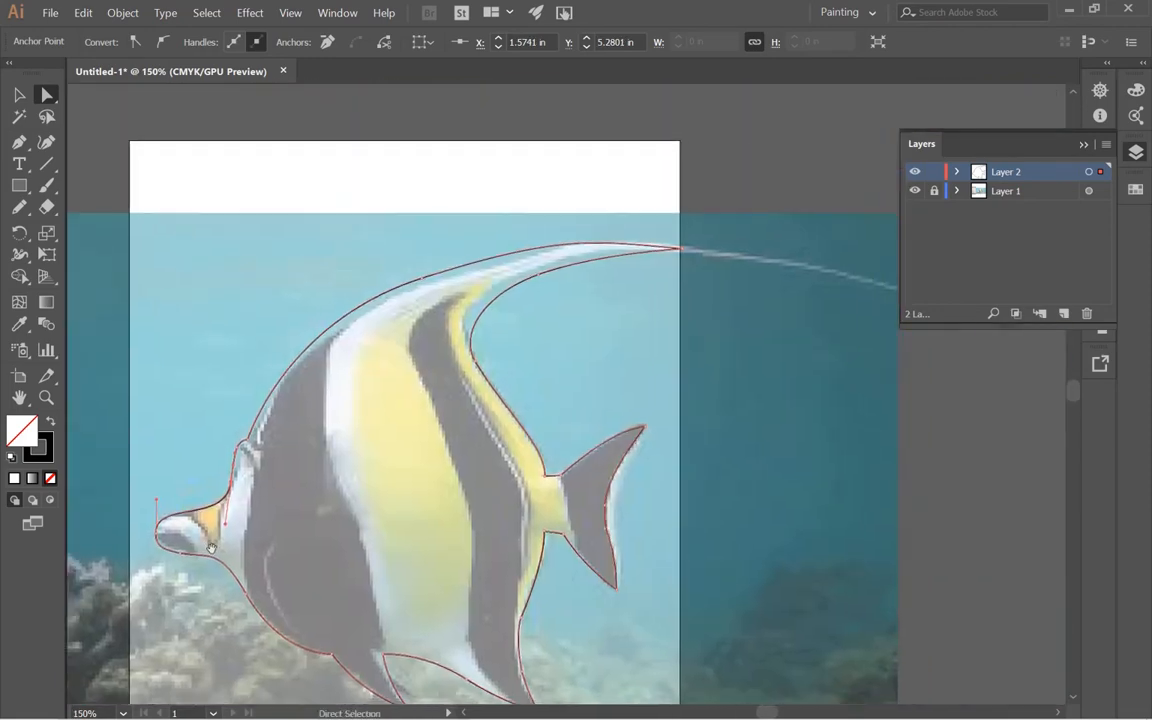
pyautogui.press('v')
pyautogui.click(210, 260)
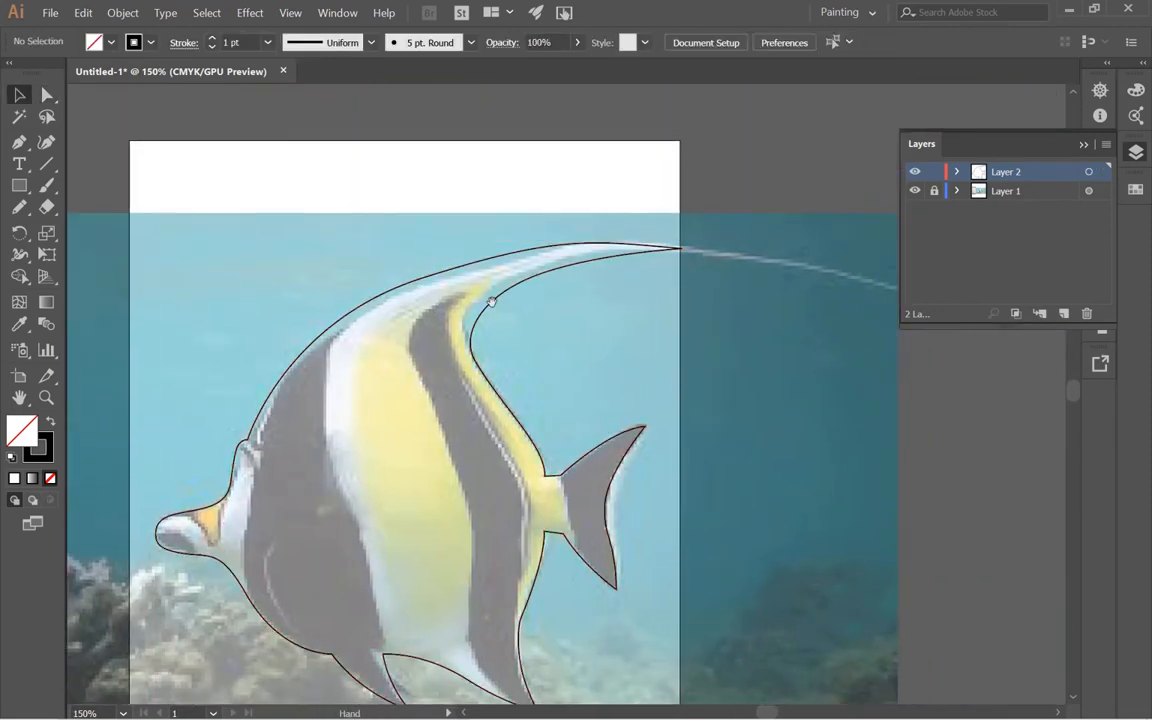
pyautogui.moveTo(489, 338); pyautogui.dragTo(614, 275)
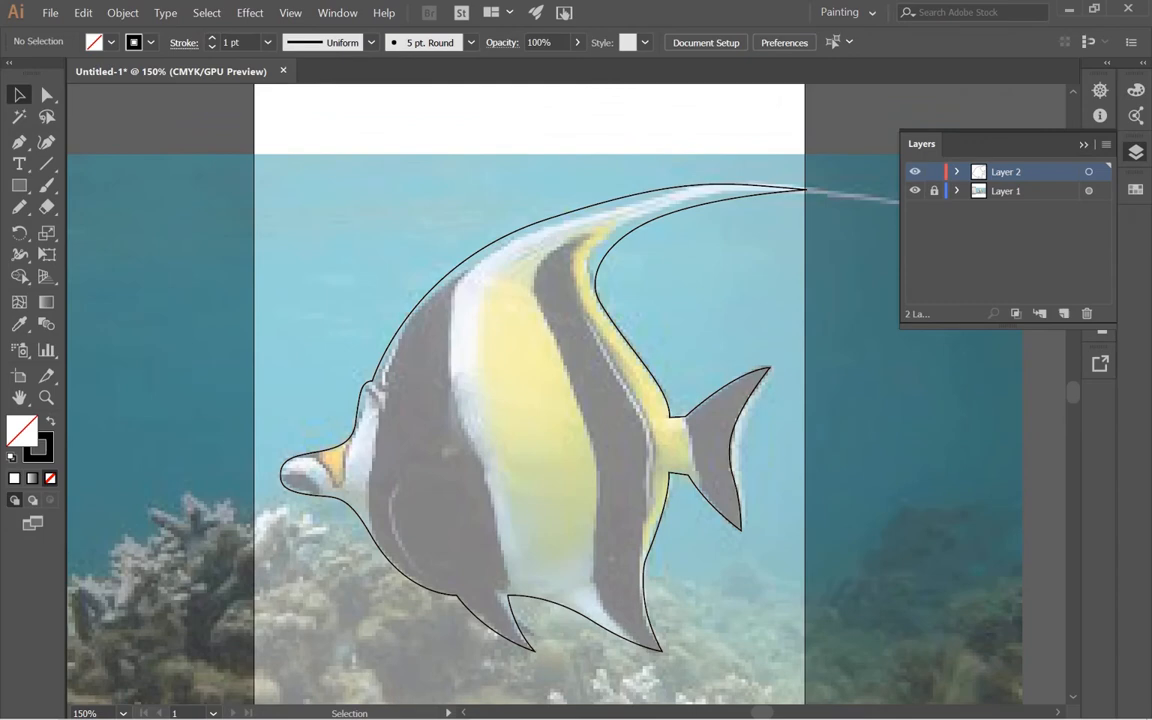
# - Try redrawing the selected outline's front edge with the Pencil tool from the forehead past the snout to the belly, then undo and deselect
pyautogui.click(19, 207)
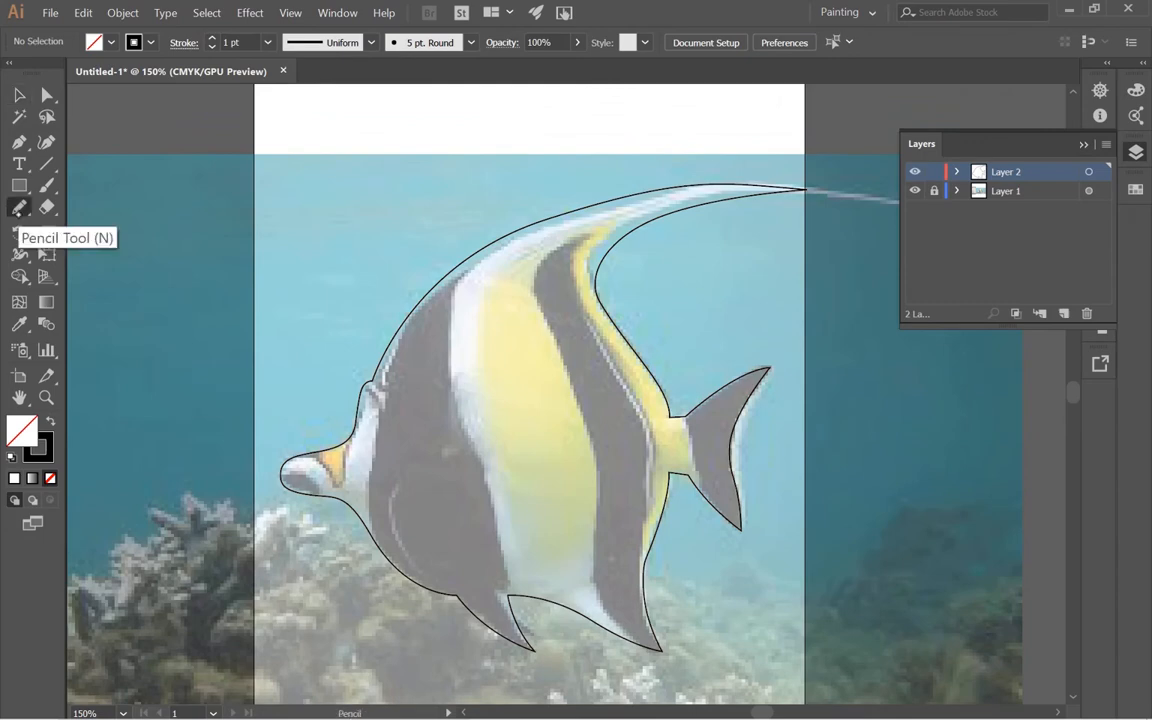
pyautogui.hotkey('ctrl', 'space')
pyautogui.moveTo(437, 423); pyautogui.dragTo(555, 469)
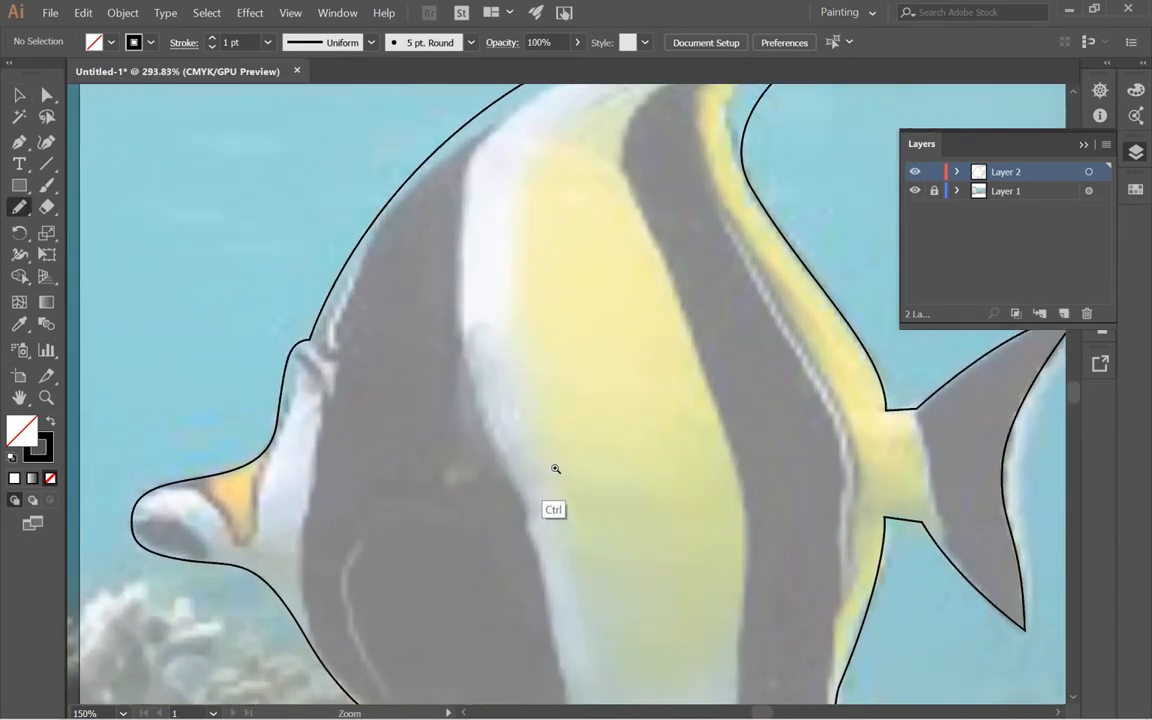
pyautogui.press('space')
pyautogui.moveTo(468, 424); pyautogui.dragTo(548, 337)
pyautogui.hotkey('ctrl', 'space')
pyautogui.click(528, 349)
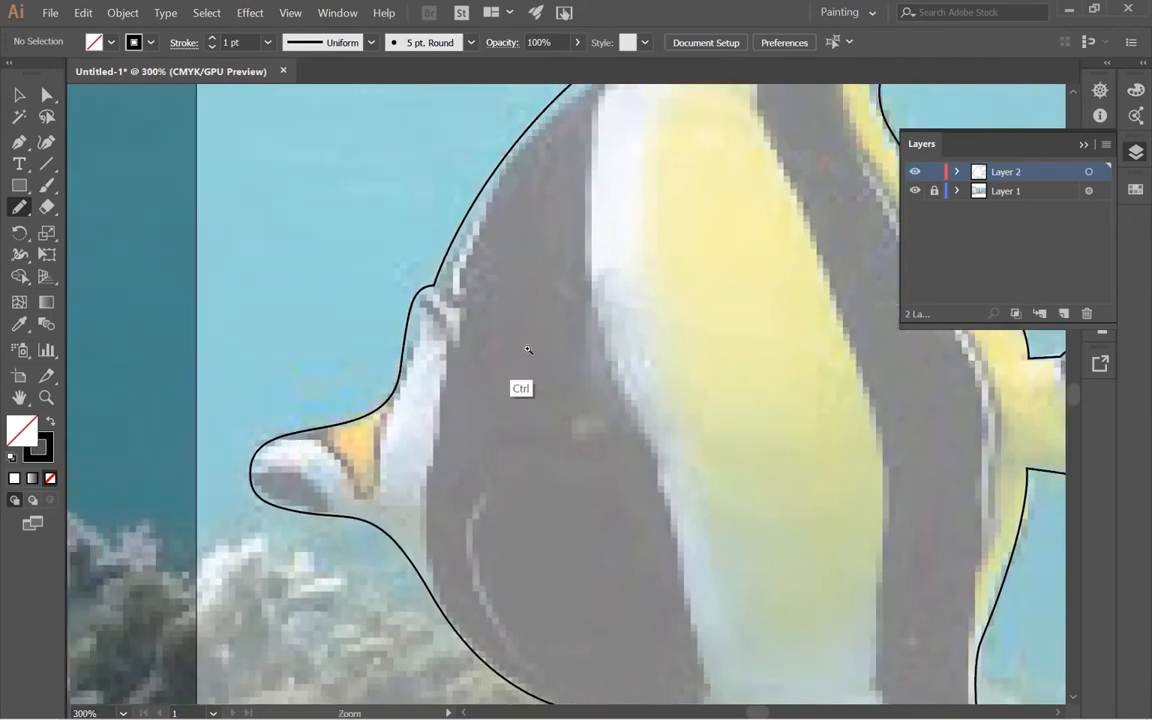
pyautogui.moveTo(472, 372); pyautogui.dragTo(450, 334)
pyautogui.hotkey('ctrl', 'alt', 'space')
pyautogui.doubleClick(355, 383)
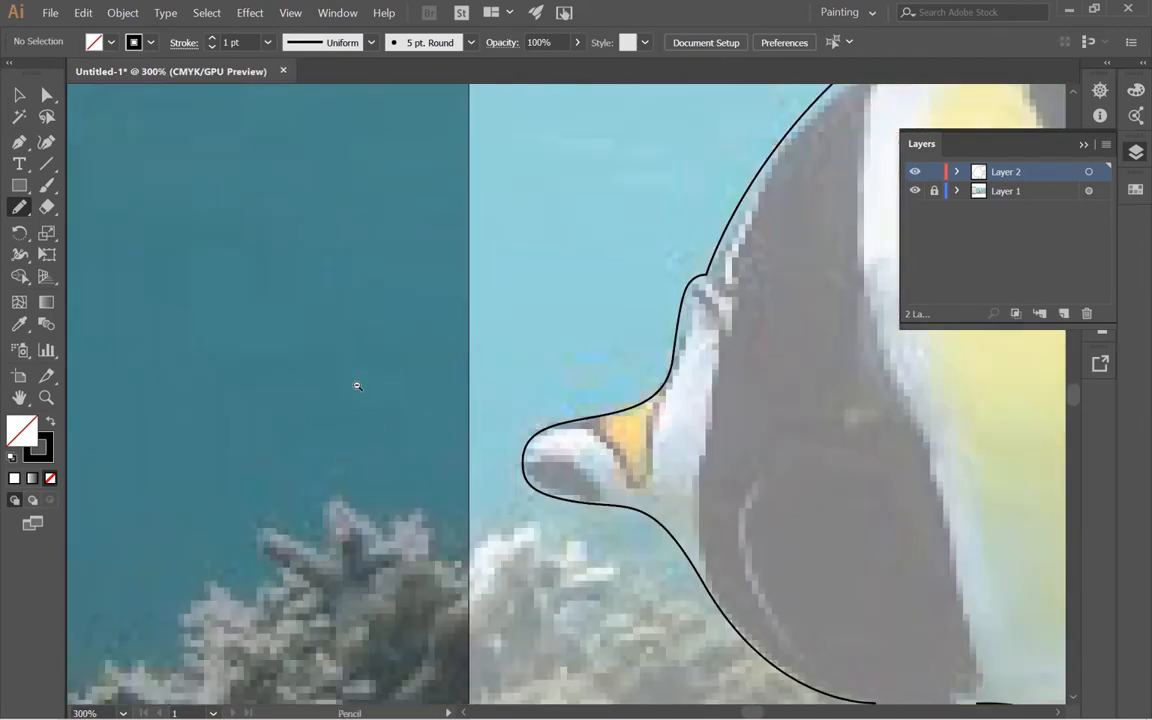
pyautogui.press('v')
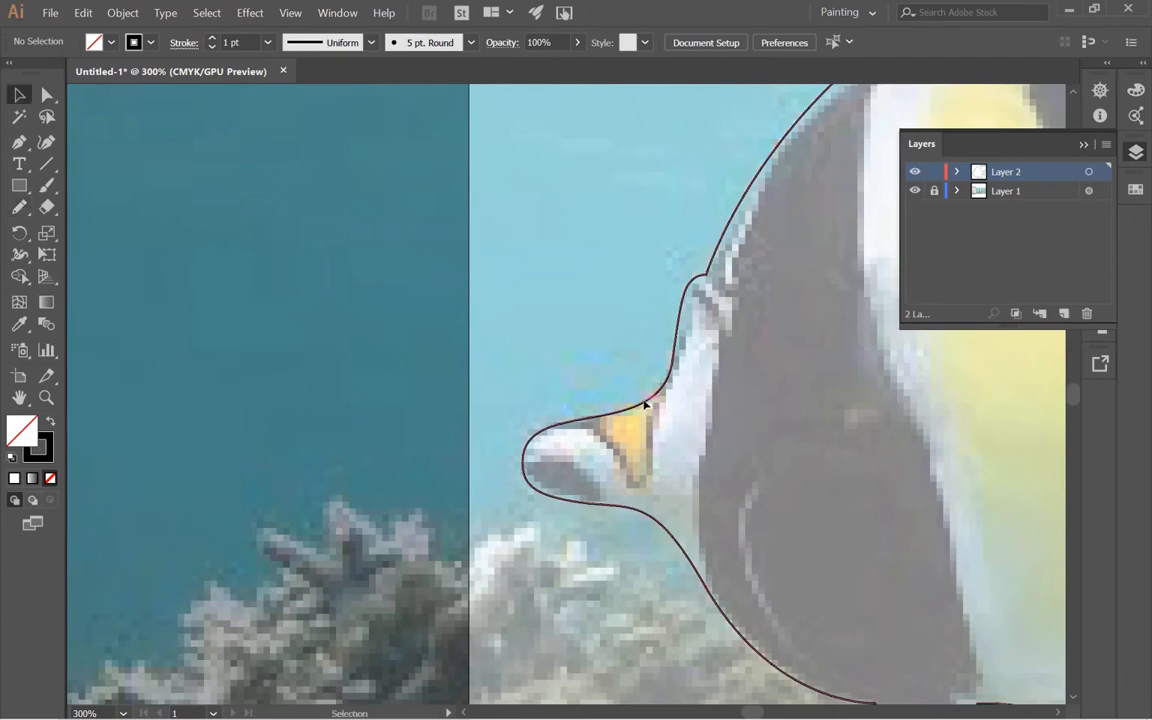
pyautogui.click(645, 404)
pyautogui.moveTo(746, 399); pyautogui.dragTo(497, 393)
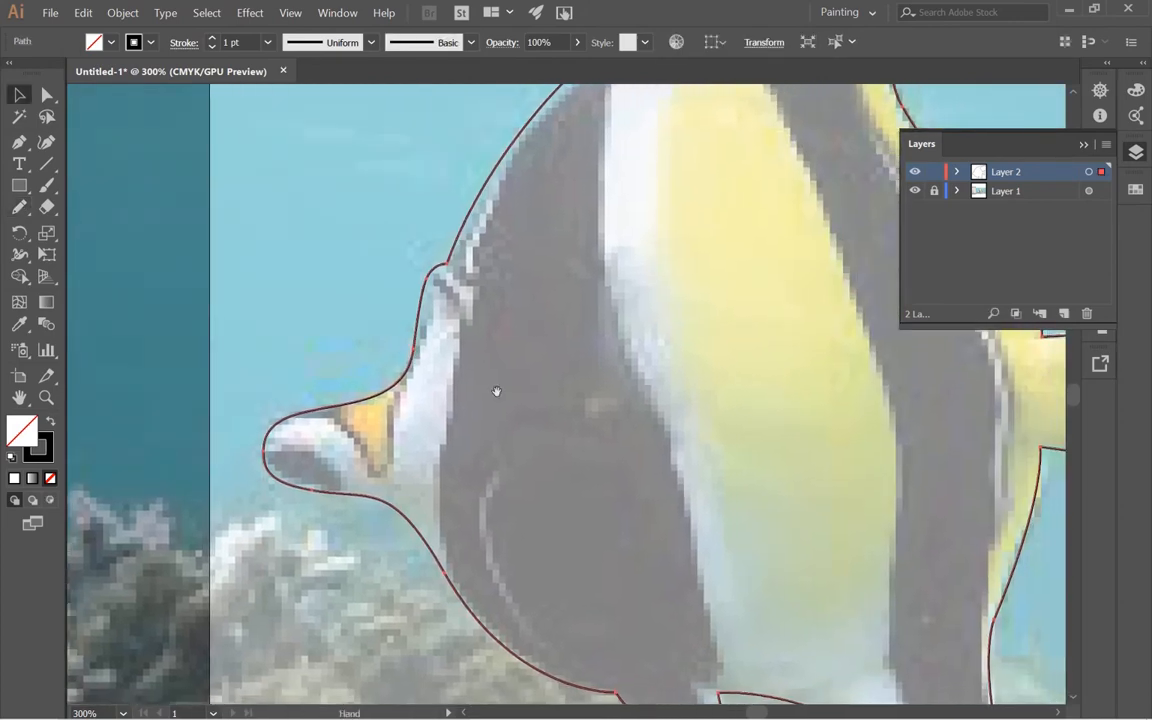
pyautogui.press('n')
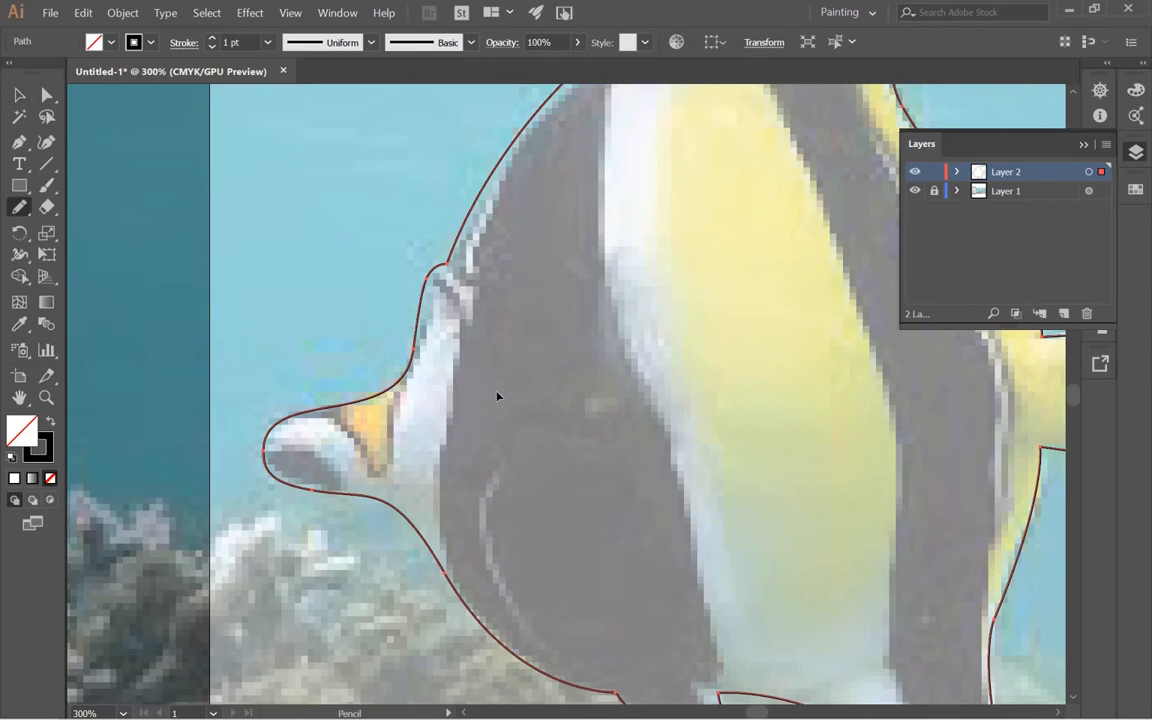
pyautogui.moveTo(418, 300)
pyautogui.mouseDown()
pyautogui.moveTo(404, 437)
pyautogui.moveTo(467, 594)
pyautogui.mouseUp()
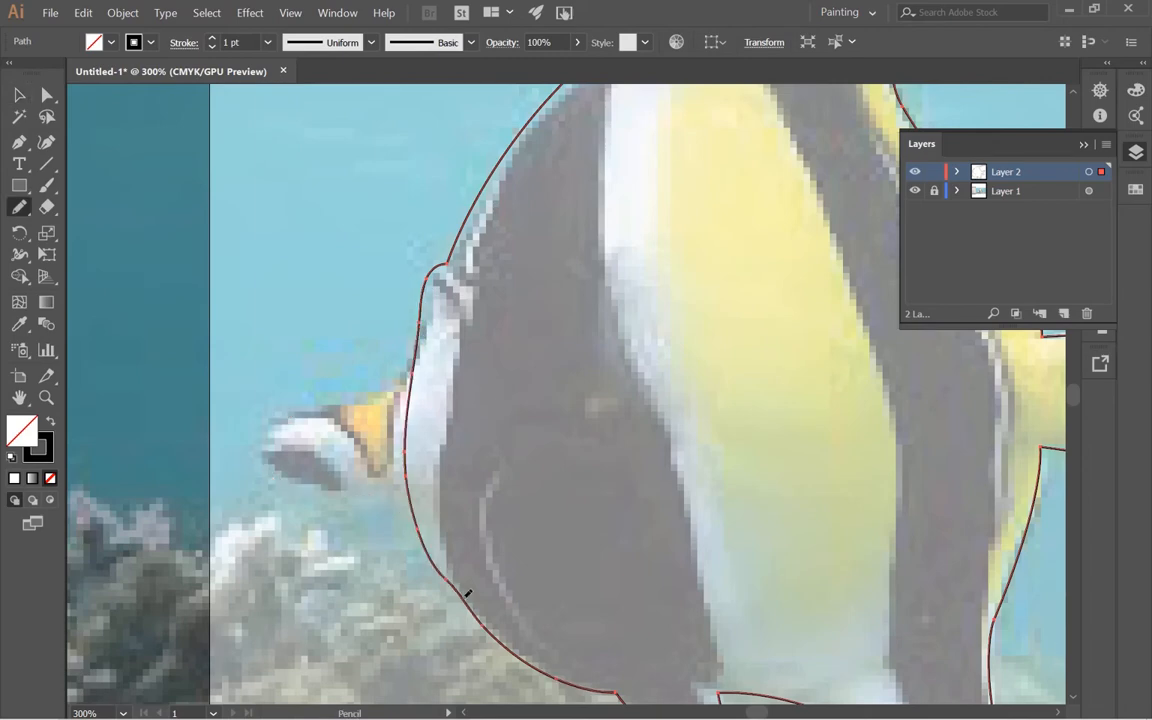
pyautogui.hotkey('ctrl', 'z')
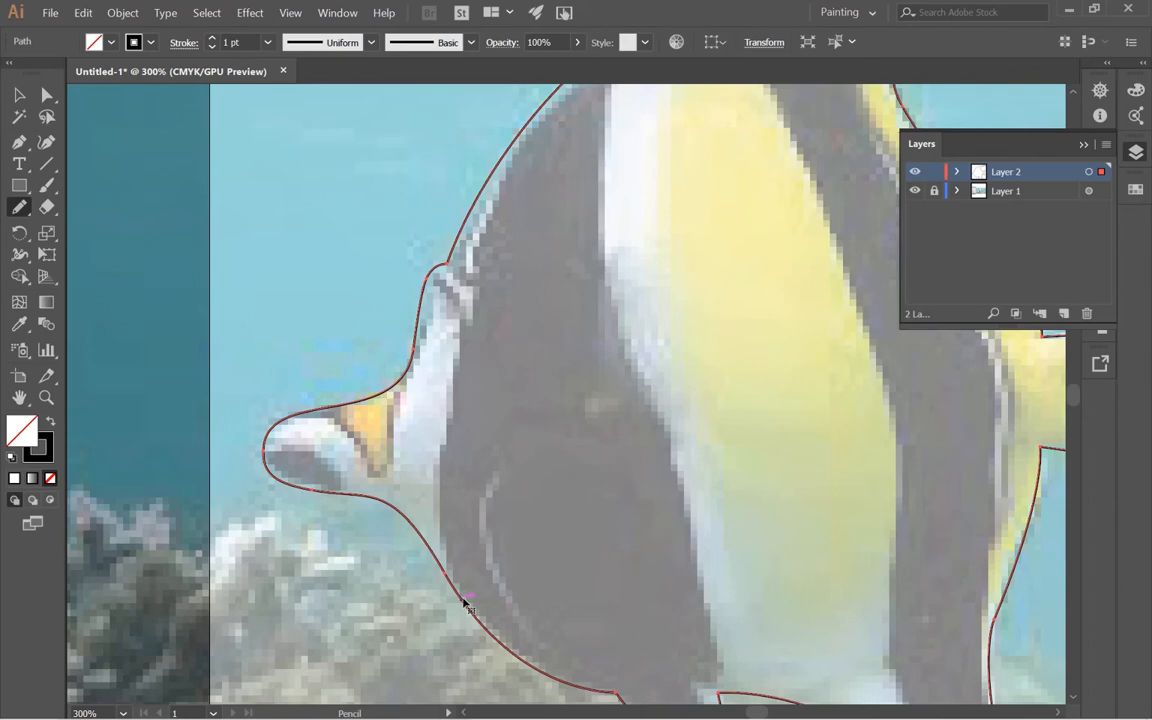
pyautogui.click(18, 97)
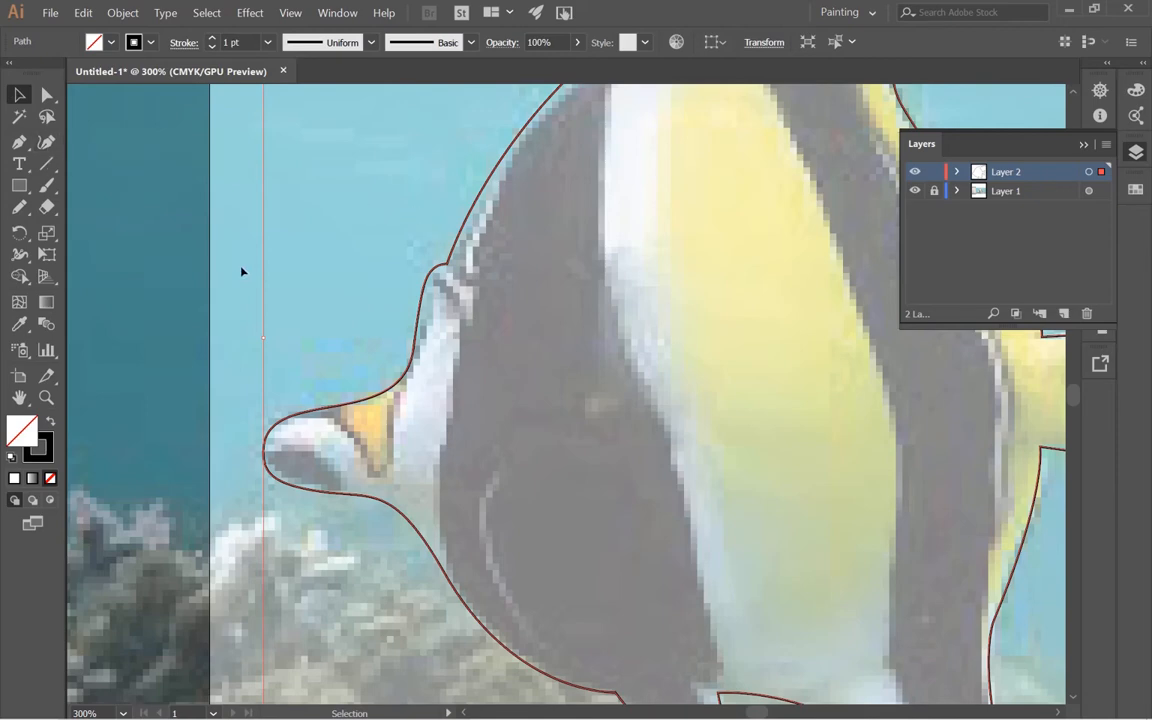
pyautogui.click(339, 278)
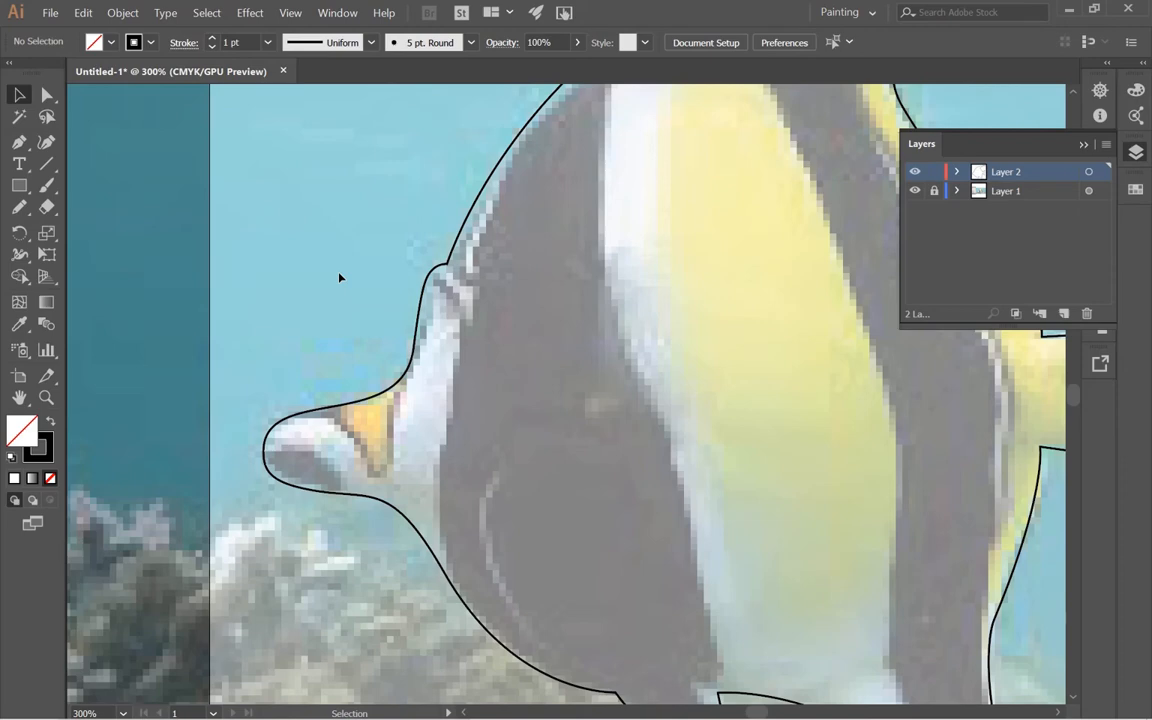
# - Move the corner anchor at the front of the dorsal fin inward to about X 1.97 in, Y 4.58 in
pyautogui.press('n')
pyautogui.keyDown('ctrl'); pyautogui.click(492, 444); pyautogui.keyUp('ctrl')
pyautogui.keyDown('ctrl'); pyautogui.click(522, 460); pyautogui.keyUp('ctrl')
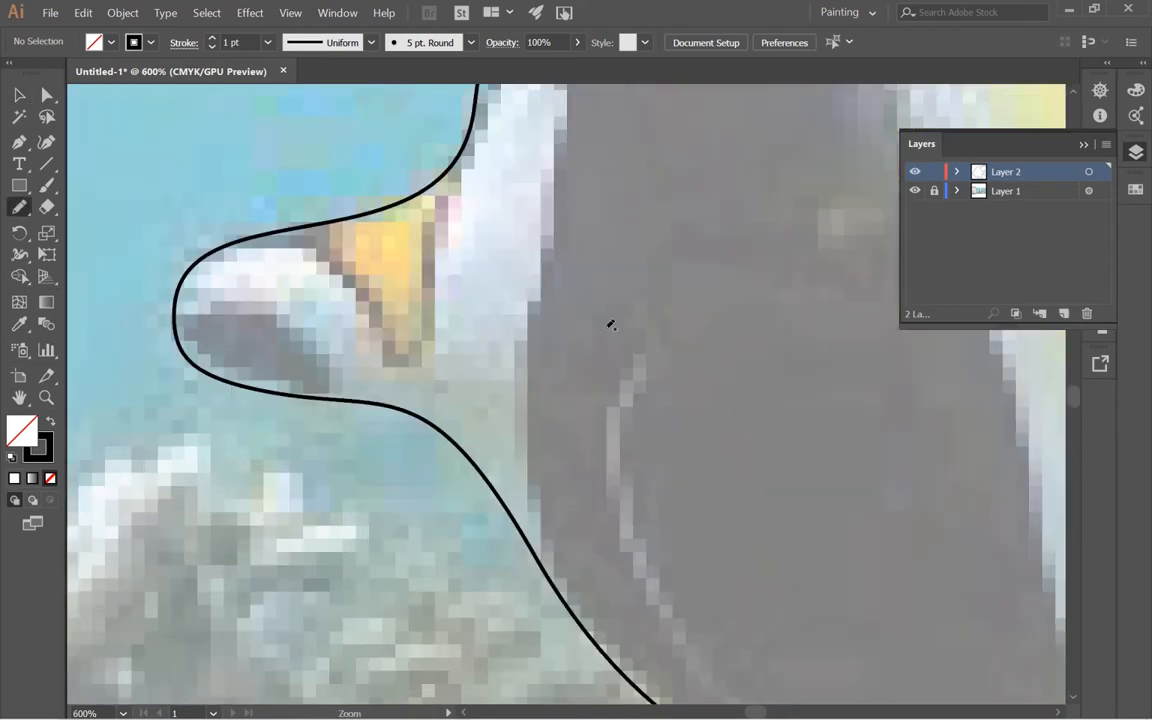
pyautogui.moveTo(630, 337); pyautogui.dragTo(436, 478)
pyautogui.keyDown('ctrl'); pyautogui.keyDown('alt'); pyautogui.click(478, 436); pyautogui.keyUp('alt'); pyautogui.keyUp('ctrl')
pyautogui.moveTo(570, 311); pyautogui.dragTo(402, 383)
pyautogui.moveTo(447, 338); pyautogui.dragTo(506, 458)
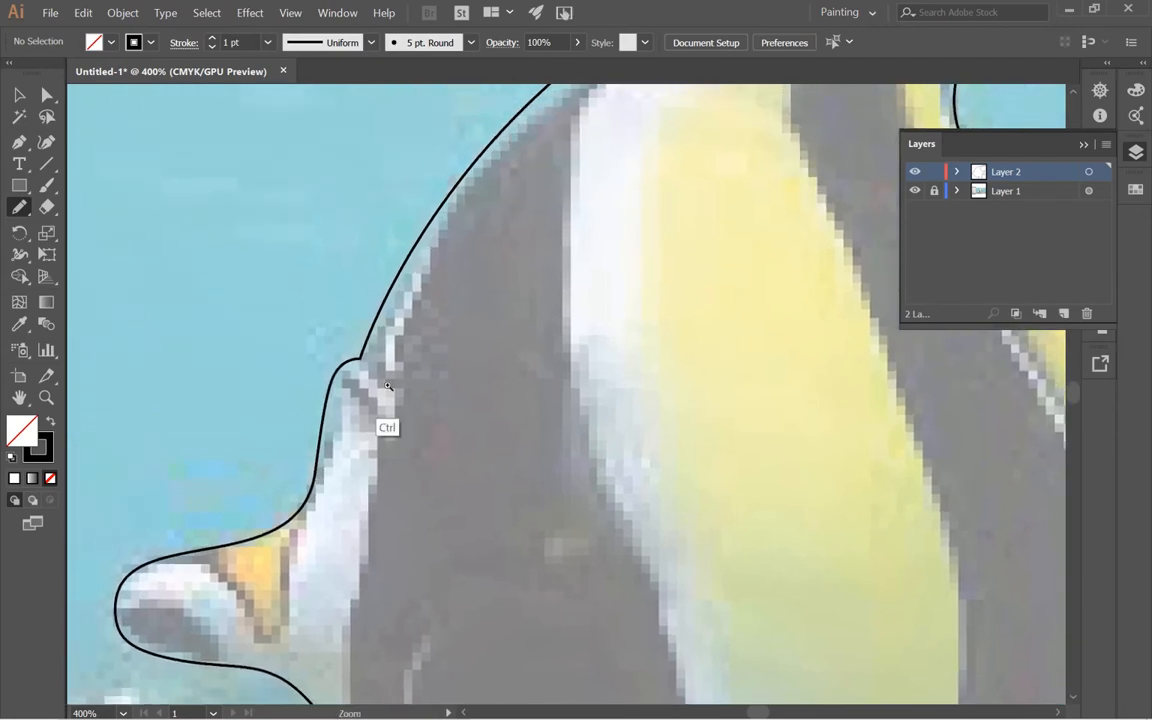
pyautogui.moveTo(386, 392); pyautogui.dragTo(523, 419)
pyautogui.press('a')
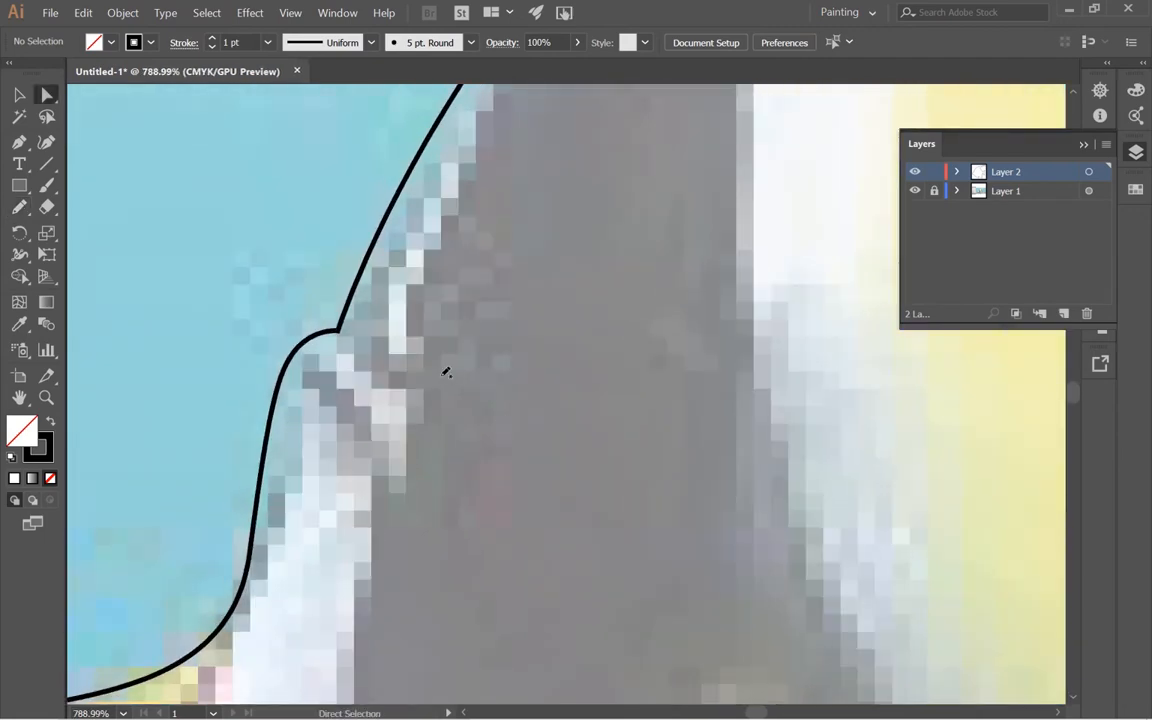
pyautogui.click(339, 332)
pyautogui.moveTo(341, 335); pyautogui.dragTo(383, 317)
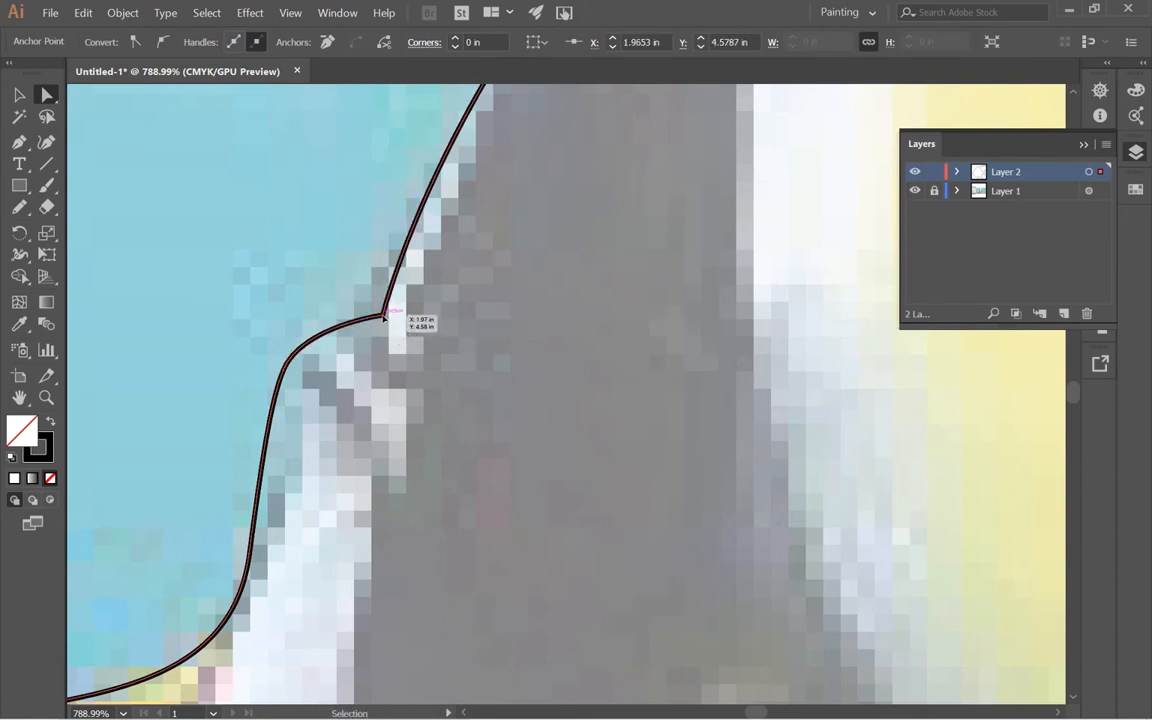
# - Deselect the outline and check the adjusted forehead and body contour
pyautogui.keyDown('ctrl'); pyautogui.keyDown('alt'); pyautogui.click(505, 443); pyautogui.keyUp('alt'); pyautogui.keyUp('ctrl')
pyautogui.moveTo(546, 477); pyautogui.dragTo(409, 359)
pyautogui.keyDown('ctrl'); pyautogui.keyDown('alt'); pyautogui.click(441, 385); pyautogui.keyUp('alt'); pyautogui.keyUp('ctrl')
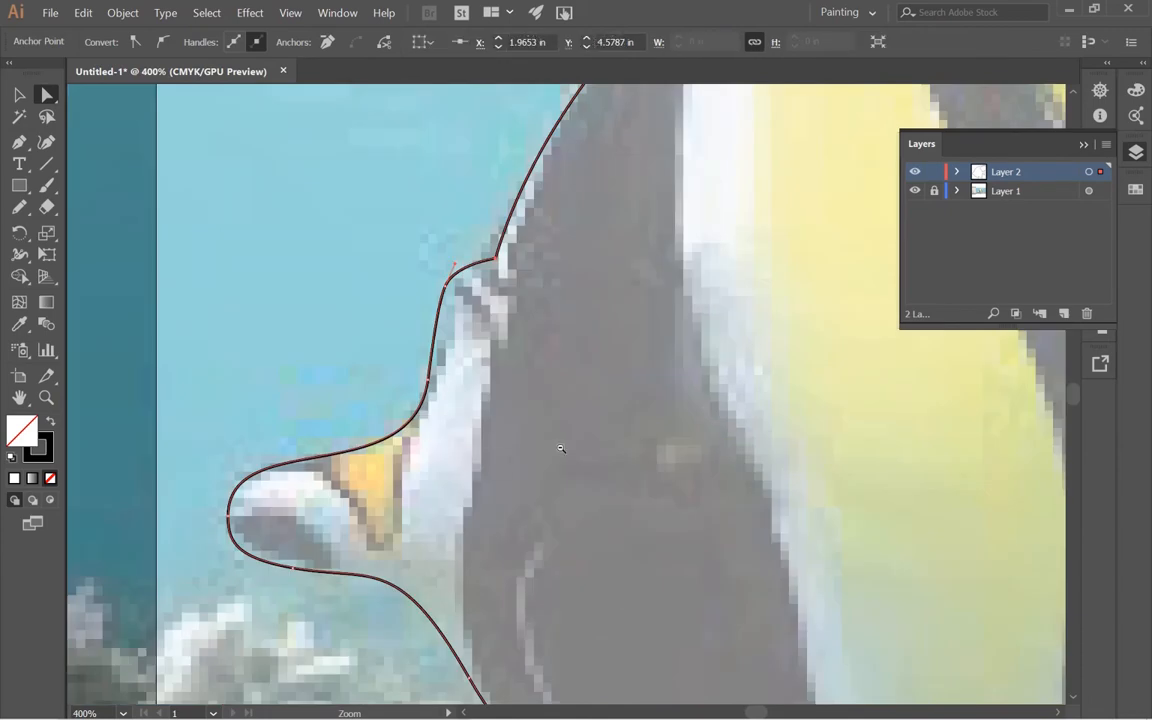
pyautogui.keyDown('ctrl'); pyautogui.keyDown('alt'); pyautogui.click(560, 449); pyautogui.keyUp('alt'); pyautogui.keyUp('ctrl')
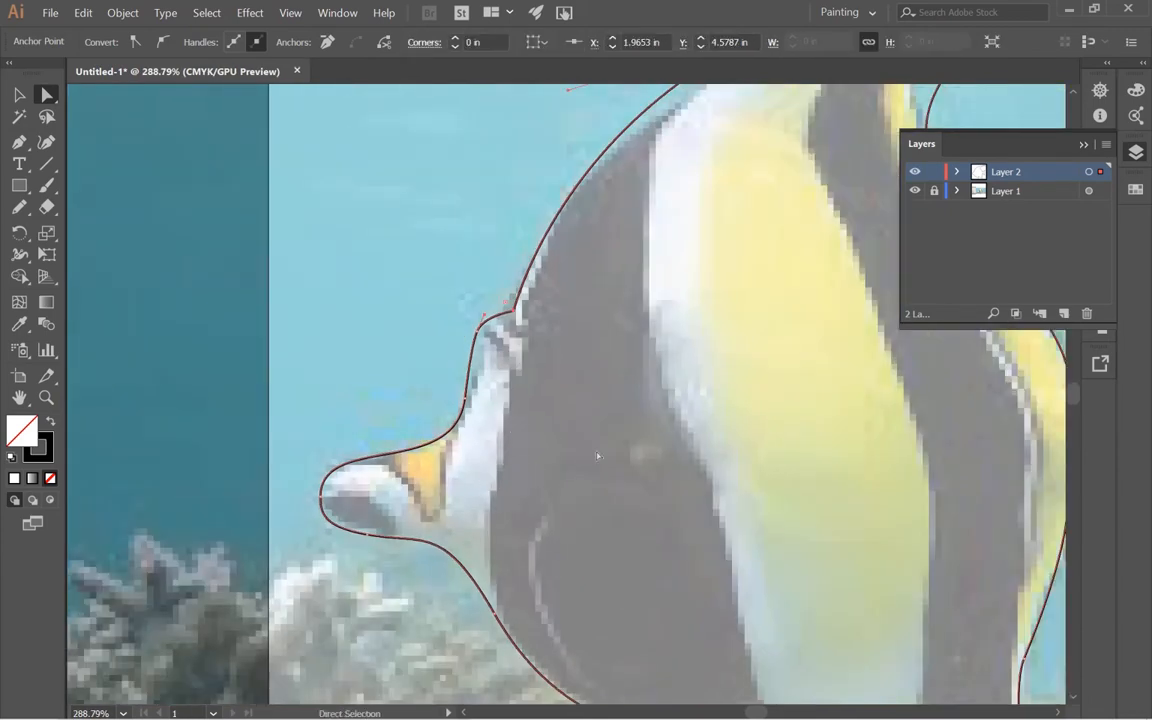
pyautogui.press('v')
pyautogui.click(399, 265)
pyautogui.moveTo(611, 431); pyautogui.dragTo(434, 377)
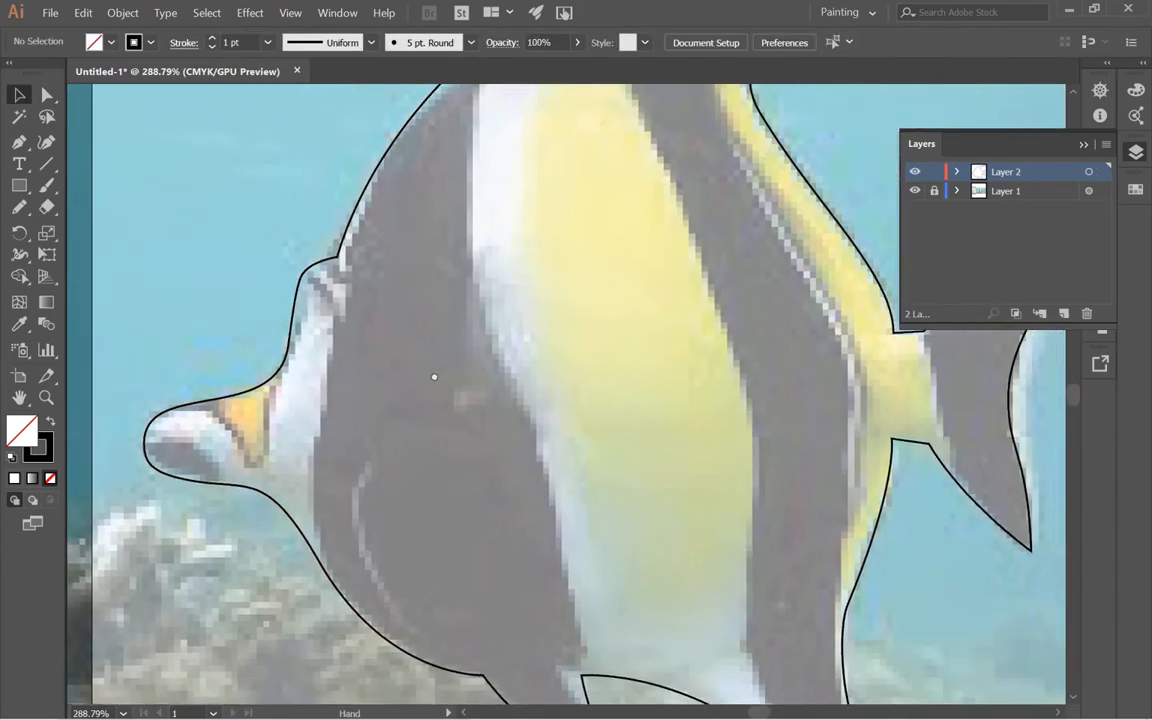
# - Draw a Pencil line along the front edge of the black face band from the forehead corner to the lower outline
pyautogui.press('n')
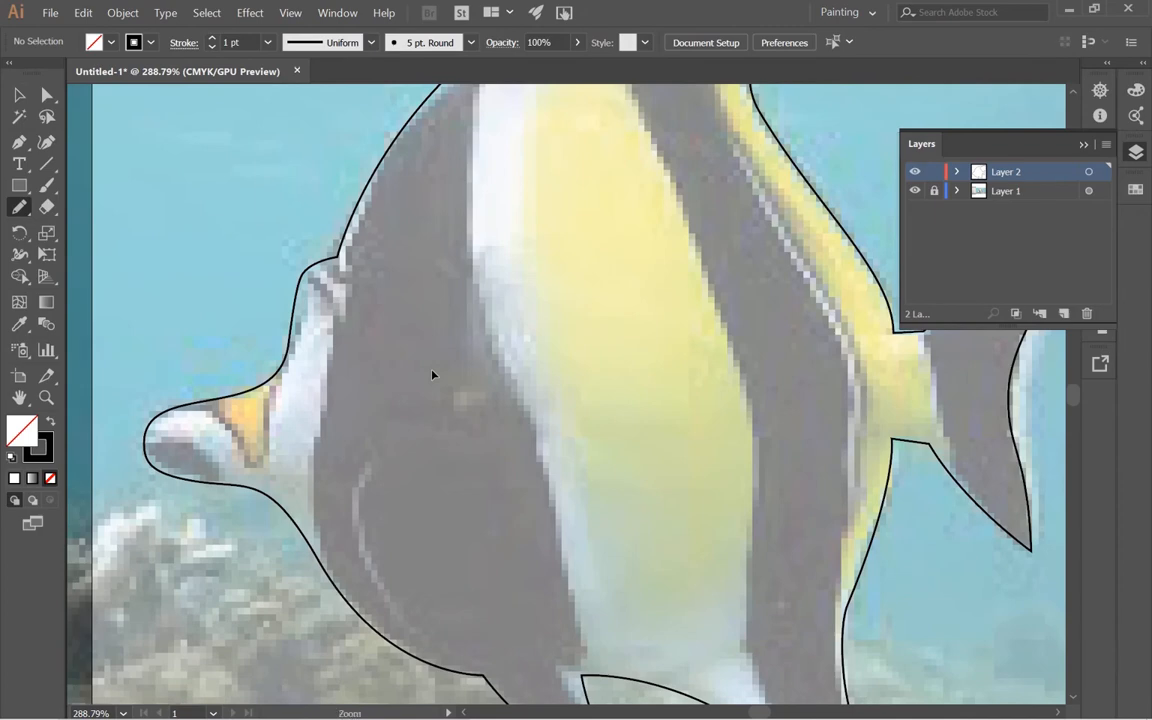
pyautogui.hotkey('ctrl', 'space')
pyautogui.moveTo(393, 351); pyautogui.dragTo(438, 364)
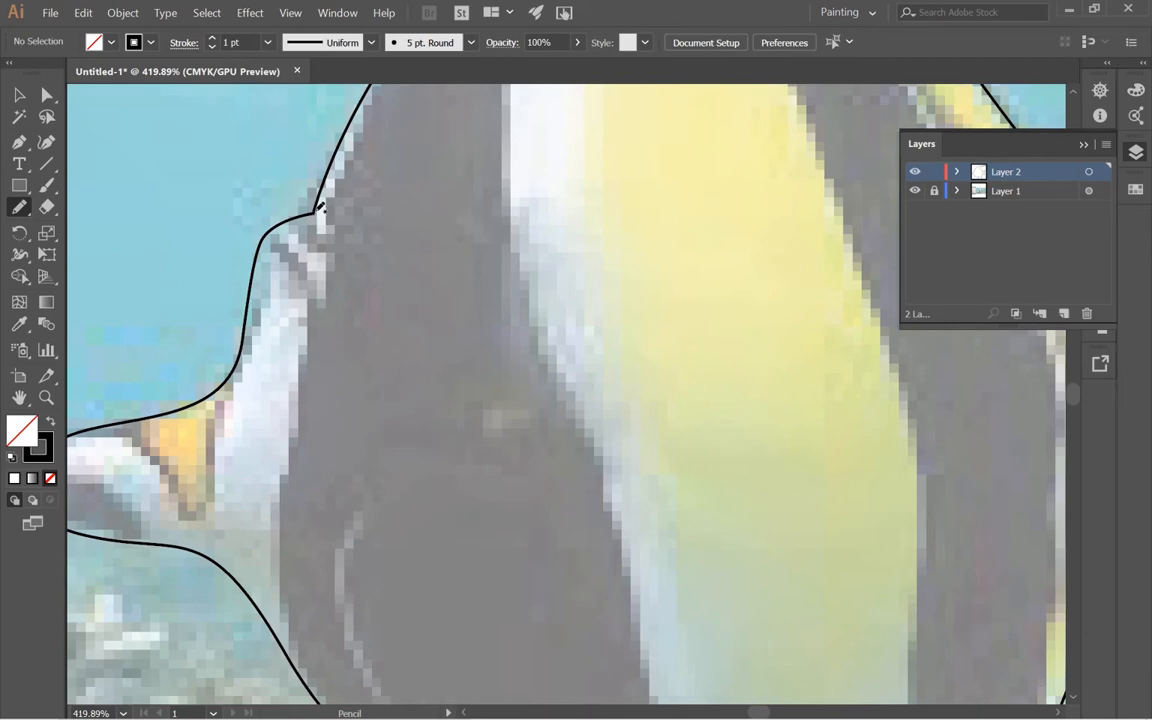
pyautogui.moveTo(320, 207)
pyautogui.mouseDown()
pyautogui.moveTo(281, 457)
pyautogui.moveTo(286, 564)
pyautogui.mouseUp()
pyautogui.moveTo(295, 651); pyautogui.dragTo(295, 651)
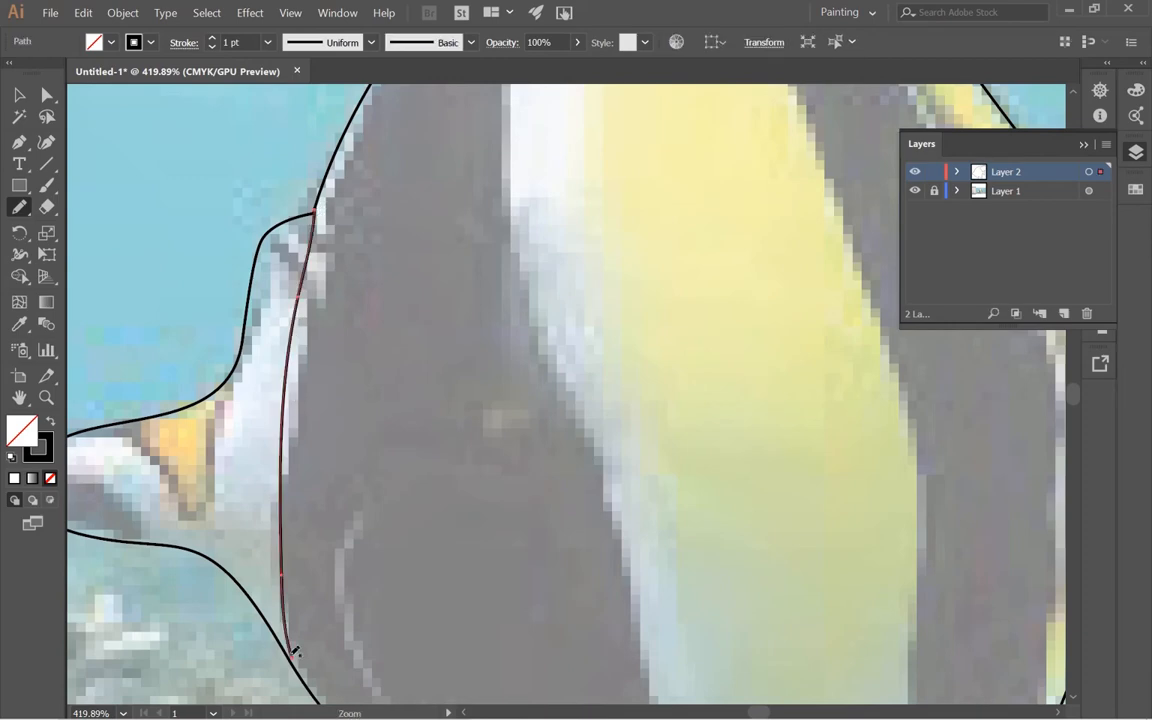
# - Move the lower end anchor of the face-band line onto the fish outline at about X 1.86 in, Y 7.08 in
pyautogui.moveTo(294, 305); pyautogui.dragTo(411, 383)
pyautogui.moveTo(322, 144)
pyautogui.mouseDown()
pyautogui.moveTo(416, 191)
pyautogui.moveTo(326, 188)
pyautogui.mouseUp()
pyautogui.moveTo(394, 438); pyautogui.dragTo(383, 103)
pyautogui.moveTo(368, 510); pyautogui.dragTo(378, 115)
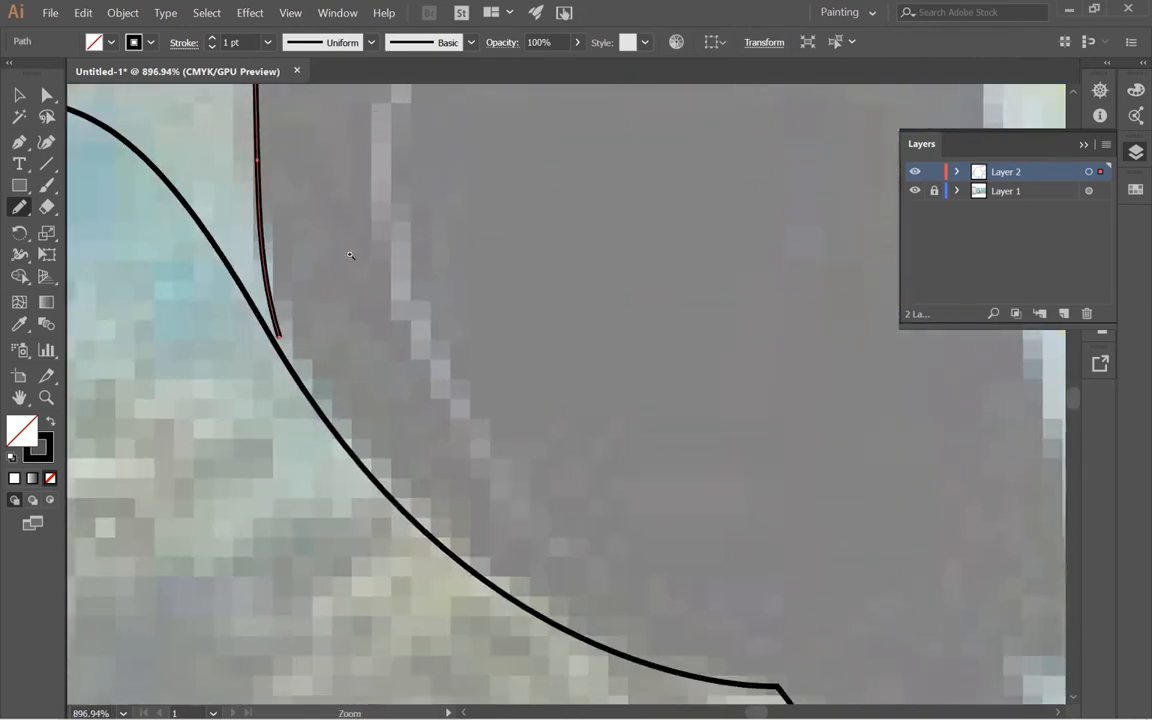
pyautogui.moveTo(350, 256); pyautogui.dragTo(643, 376)
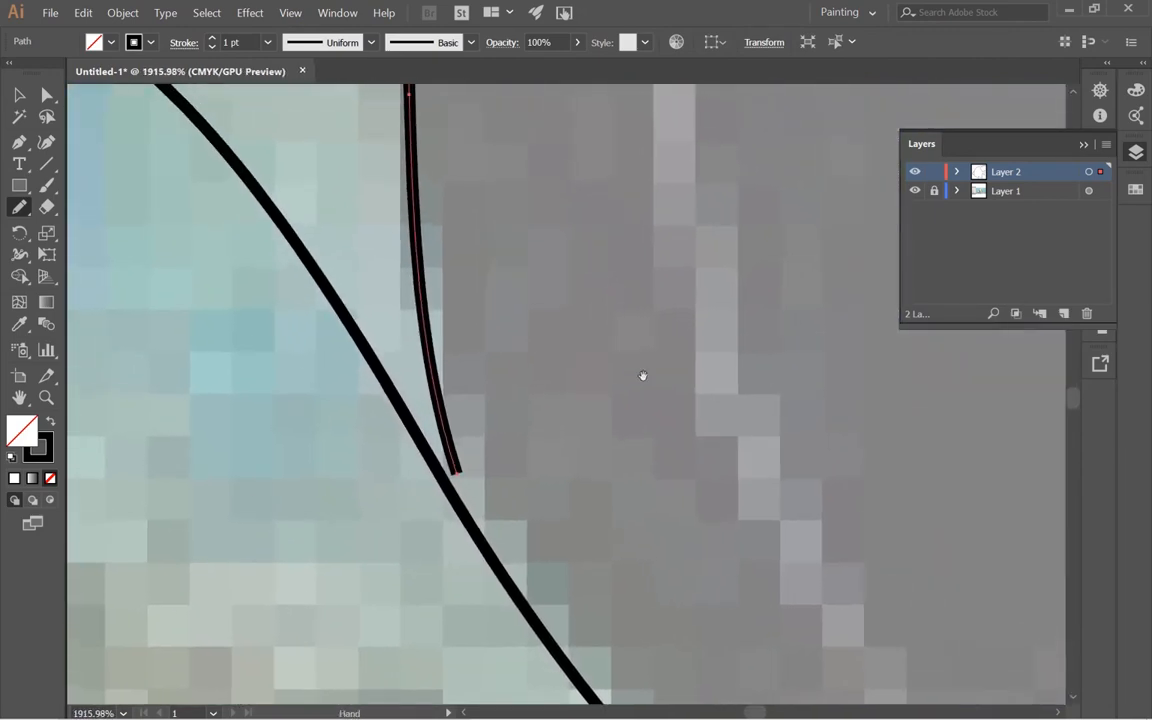
pyautogui.press('a')
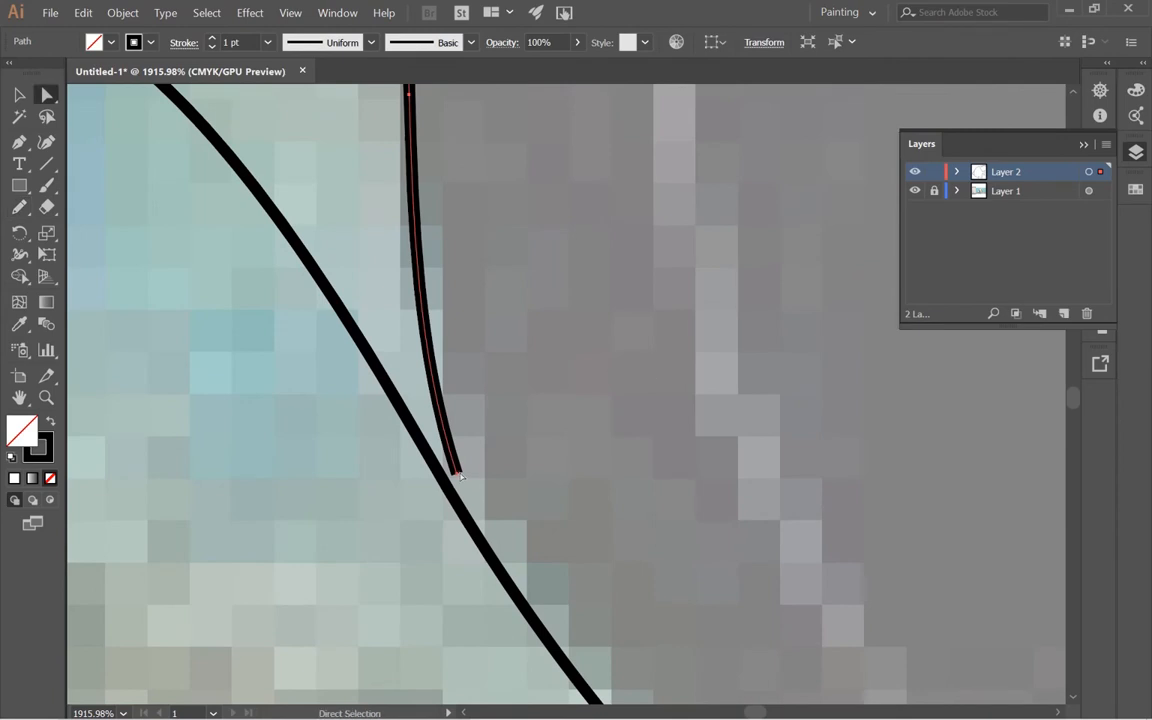
pyautogui.click(460, 476)
pyautogui.click(459, 474)
pyautogui.moveTo(459, 478); pyautogui.dragTo(462, 511)
# - Move the upper end anchor of the face-band line onto the forehead corner at about X 1.97 in, Y 4.58 in
pyautogui.press('space')
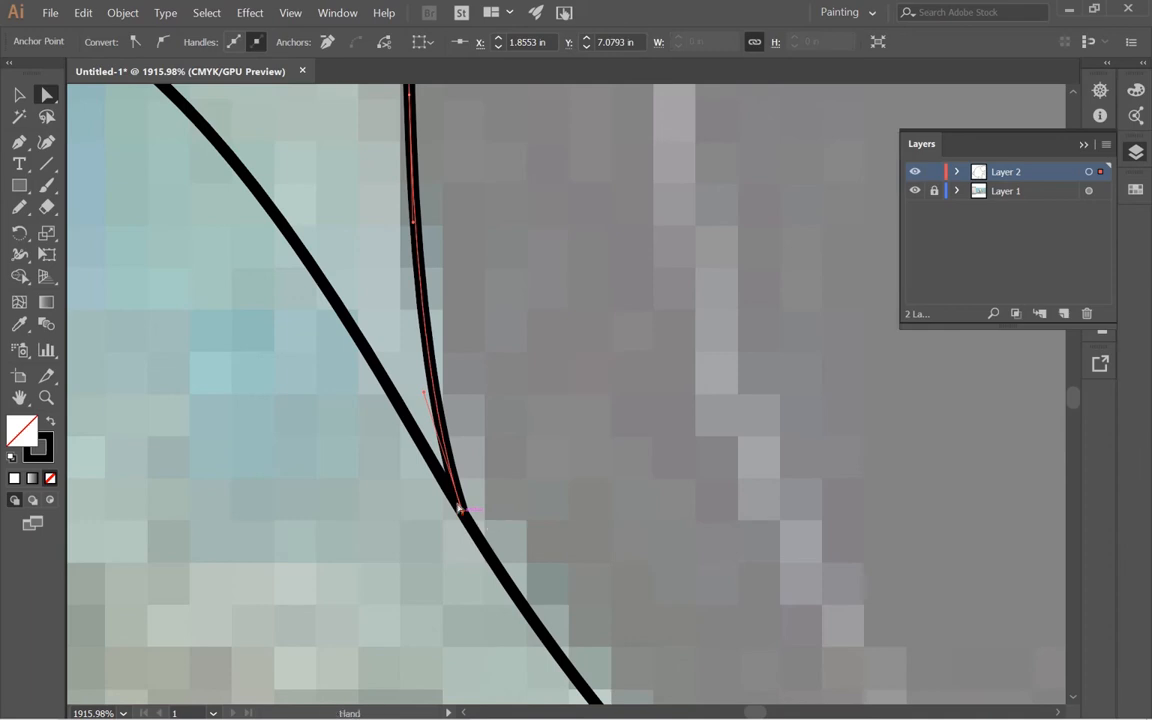
pyautogui.keyDown('ctrl'); pyautogui.keyDown('alt'); pyautogui.click(532, 213); pyautogui.keyUp('alt'); pyautogui.keyUp('ctrl')
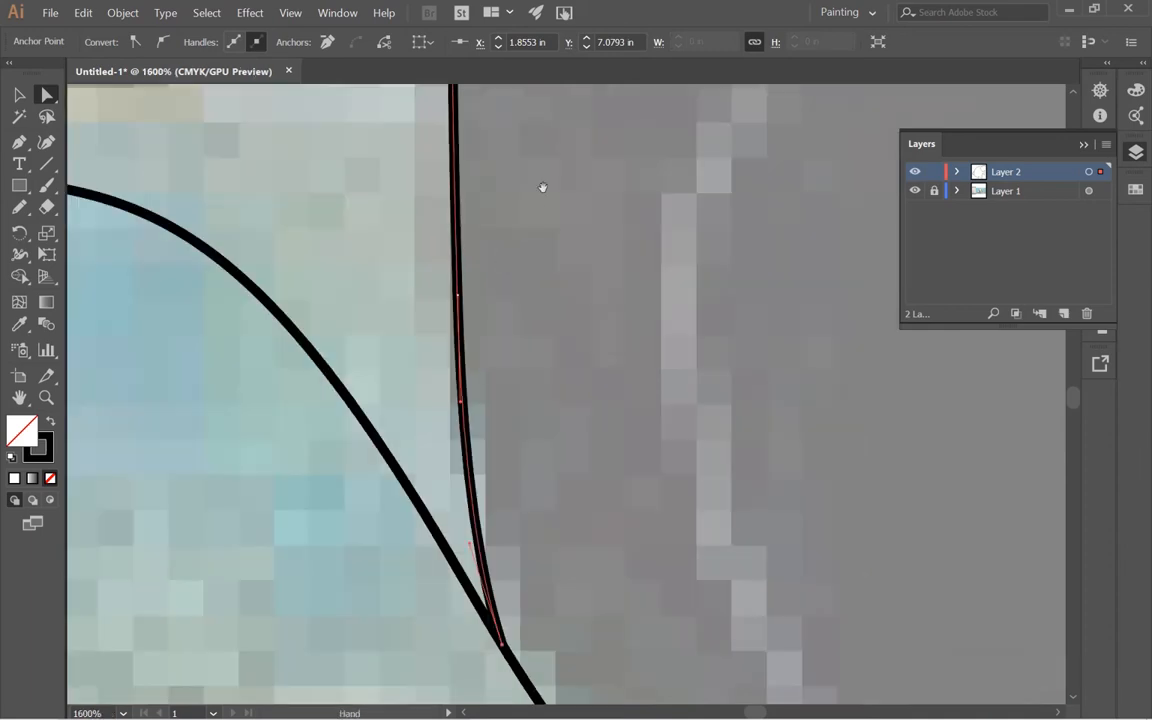
pyautogui.keyDown('ctrl'); pyautogui.keyDown('alt'); pyautogui.click(565, 239); pyautogui.keyUp('alt'); pyautogui.keyUp('ctrl')
pyautogui.keyDown('ctrl'); pyautogui.keyDown('alt'); pyautogui.click(570, 241); pyautogui.keyUp('alt'); pyautogui.keyUp('ctrl')
pyautogui.keyDown('ctrl'); pyautogui.keyDown('alt'); pyautogui.click(591, 257); pyautogui.keyUp('alt'); pyautogui.keyUp('ctrl')
pyautogui.moveTo(625, 296); pyautogui.dragTo(410, 372)
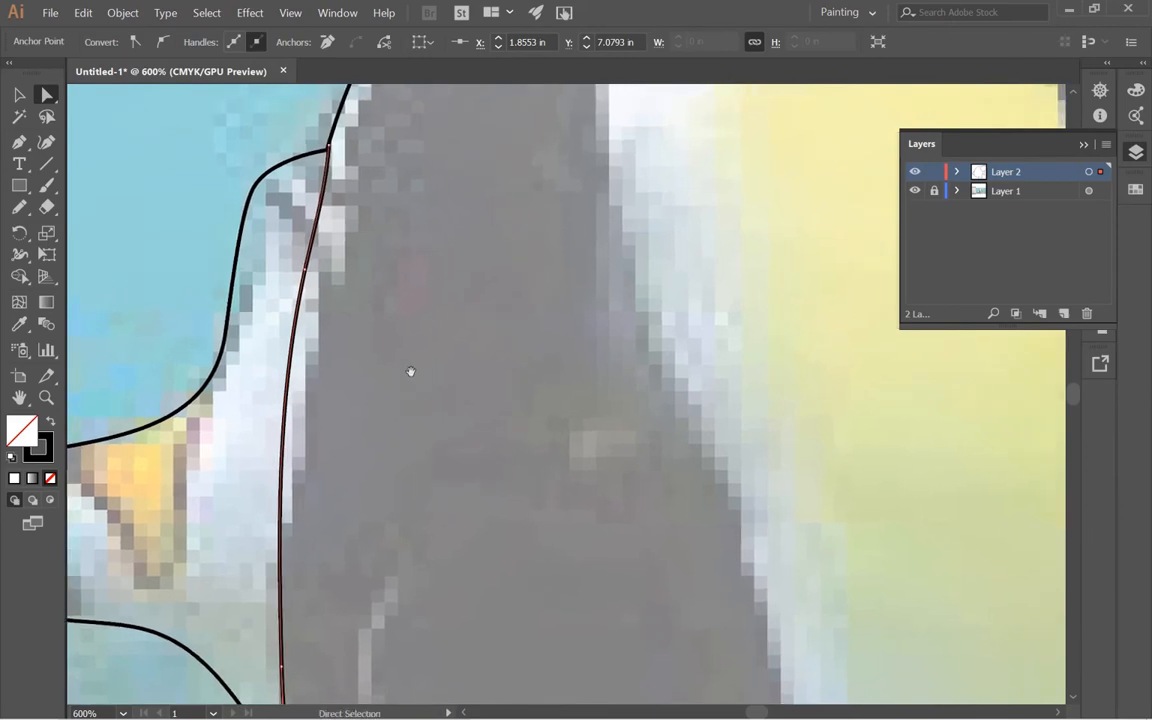
pyautogui.moveTo(322, 152); pyautogui.dragTo(640, 280)
pyautogui.moveTo(450, 229); pyautogui.dragTo(543, 369)
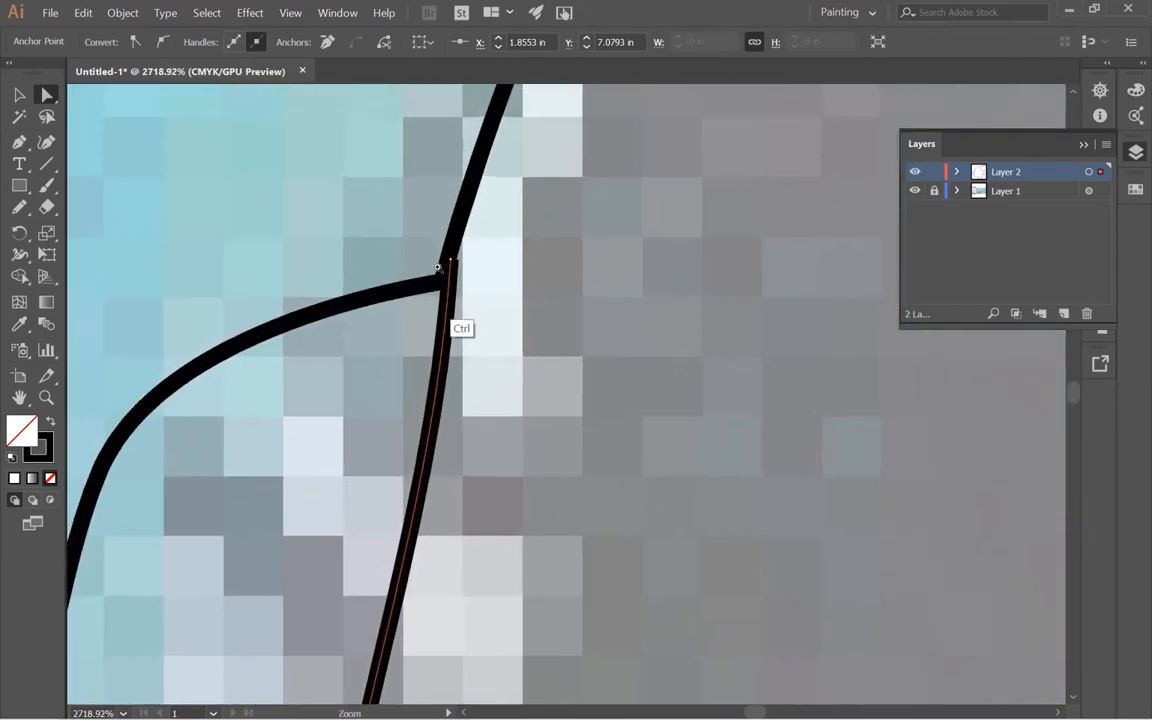
pyautogui.moveTo(437, 267); pyautogui.dragTo(378, 391)
pyautogui.moveTo(650, 455); pyautogui.dragTo(451, 268)
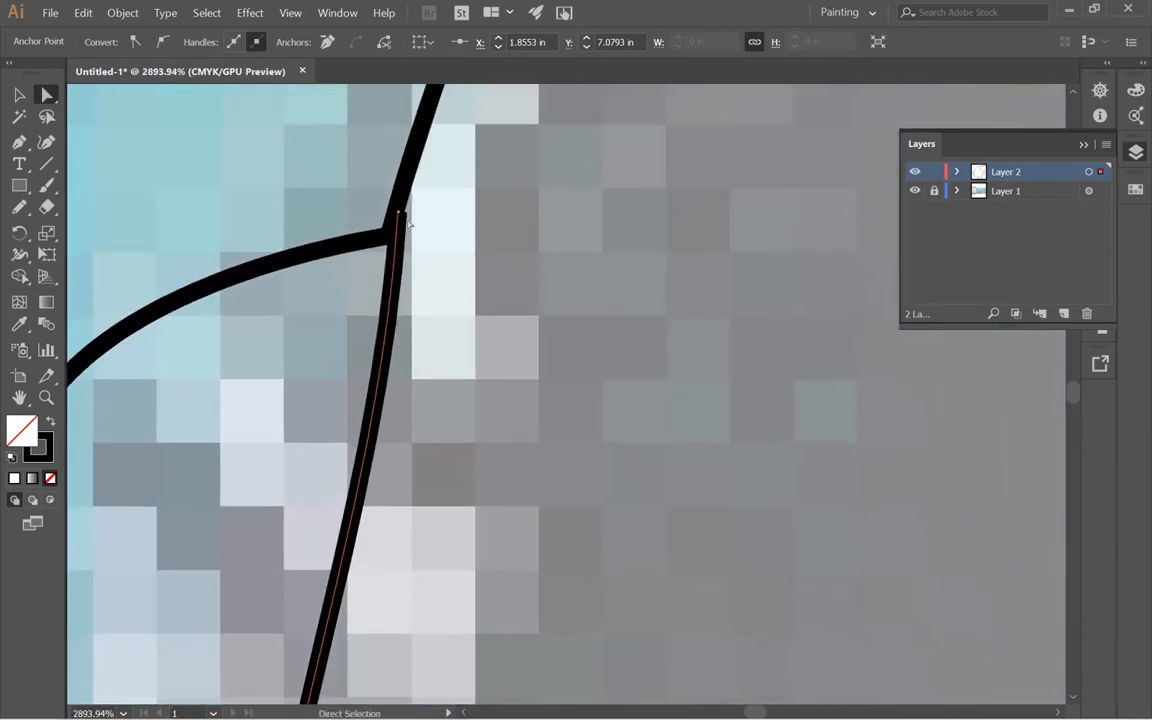
pyautogui.moveTo(398, 212); pyautogui.dragTo(377, 241)
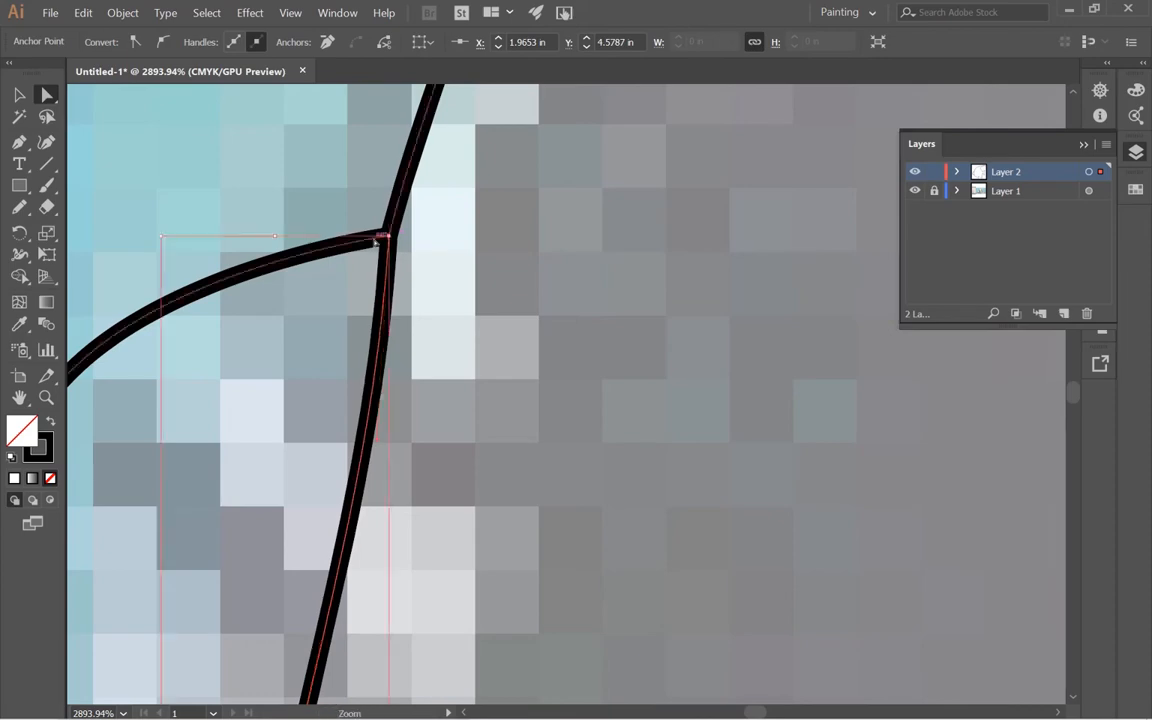
# - Move the face-band line's upper middle anchor to about X 1.95 in, Y 5.16 in, adjust the upper segment's curve handles, and deselect
pyautogui.moveTo(516, 437); pyautogui.dragTo(360, 411)
pyautogui.moveTo(547, 514); pyautogui.dragTo(466, 196)
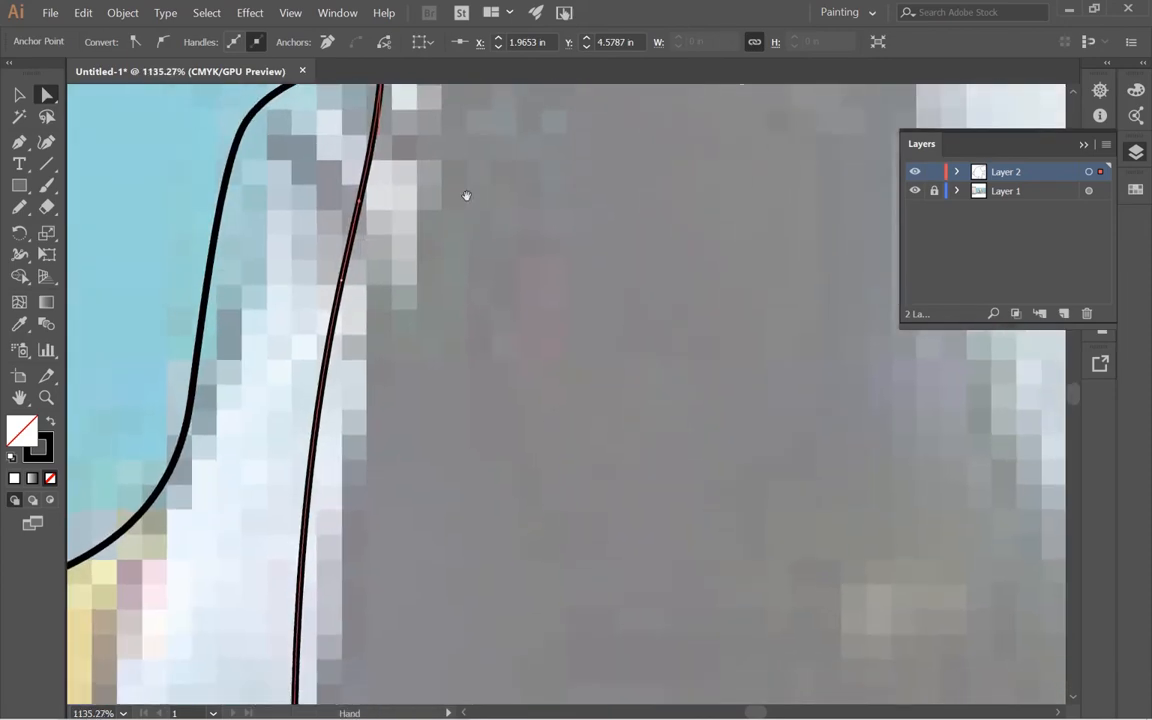
pyautogui.moveTo(429, 453); pyautogui.dragTo(360, 442)
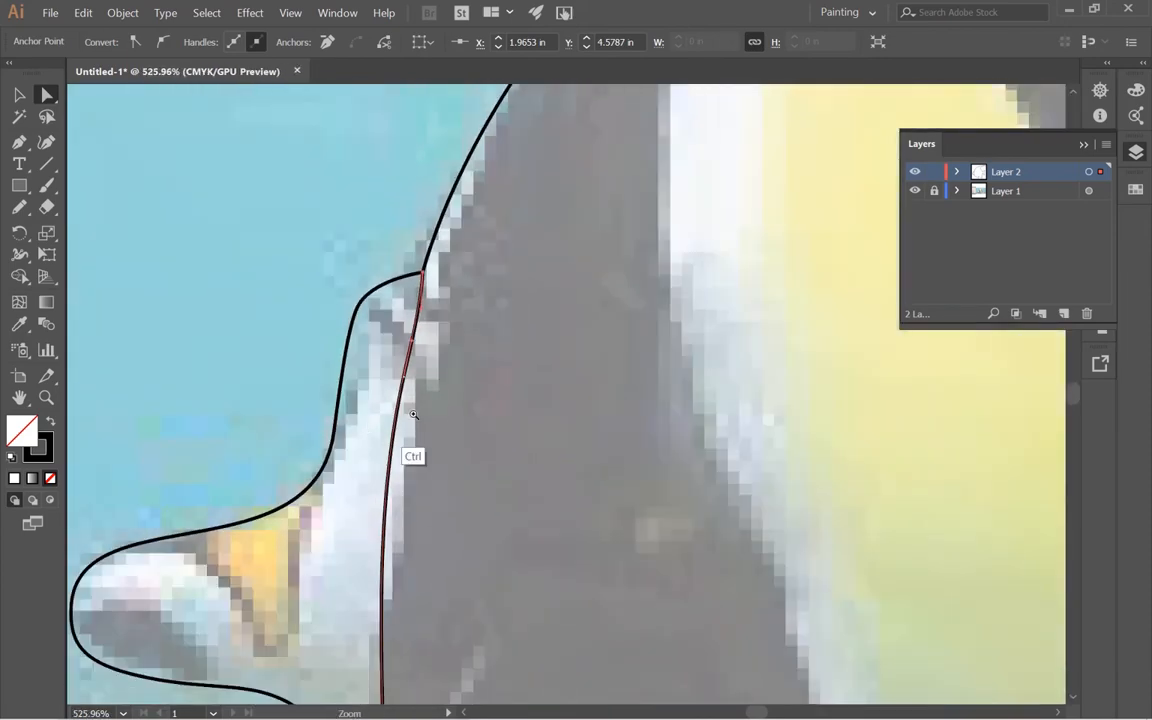
pyautogui.moveTo(413, 414); pyautogui.dragTo(508, 414)
pyautogui.click(391, 329)
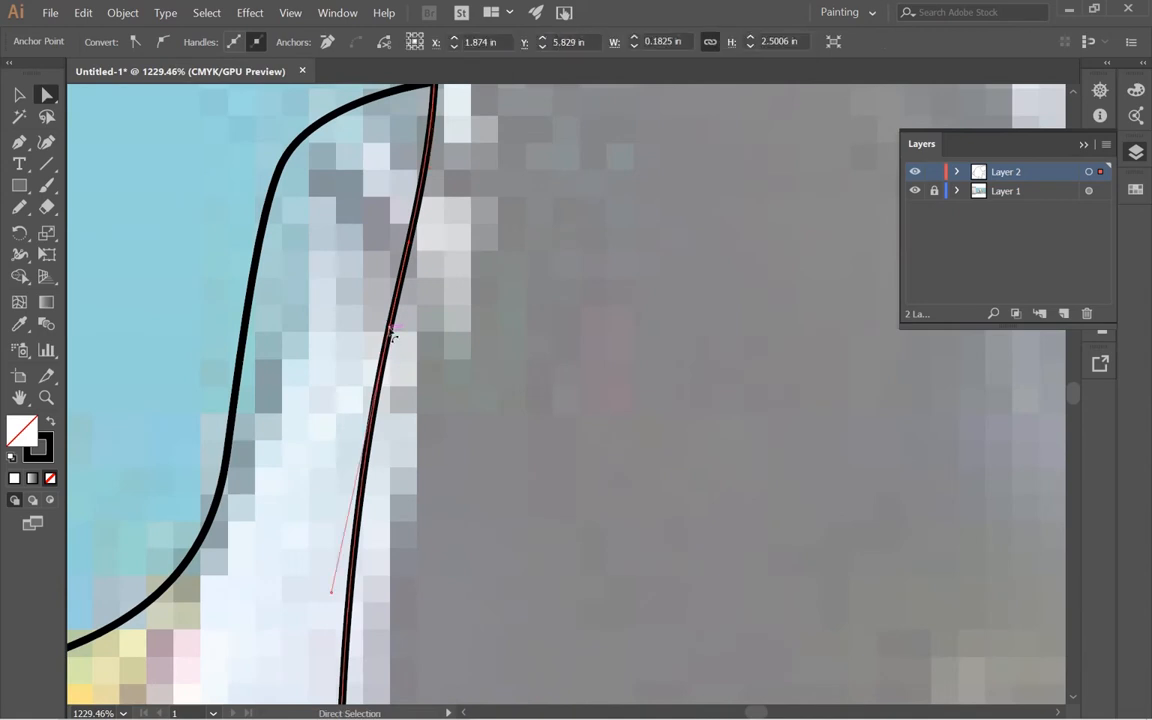
pyautogui.moveTo(397, 329); pyautogui.dragTo(431, 391)
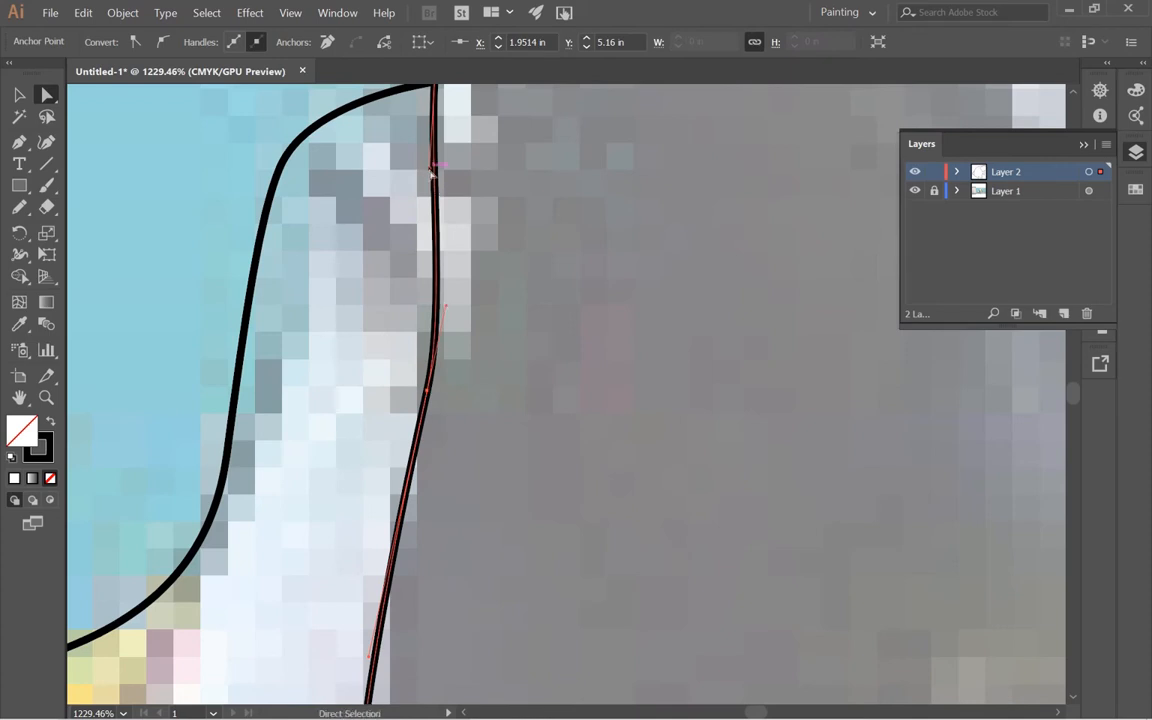
pyautogui.moveTo(432, 172); pyautogui.dragTo(437, 181)
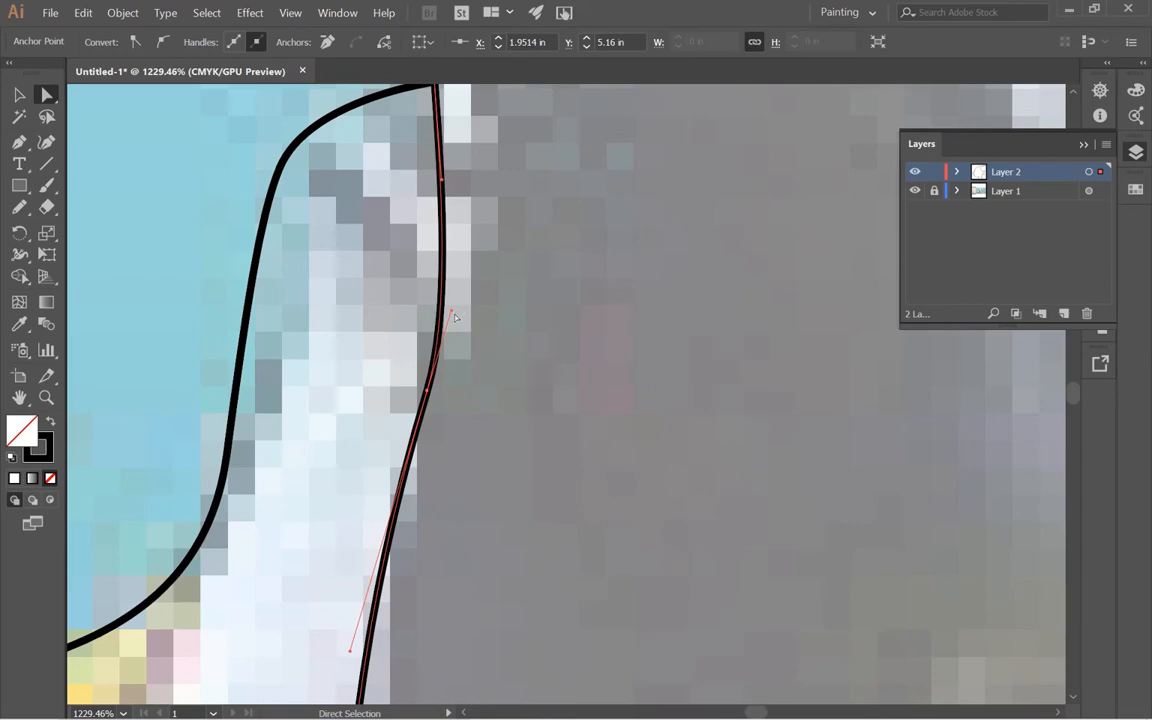
pyautogui.moveTo(452, 310); pyautogui.dragTo(442, 311)
pyautogui.click(507, 486)
# - Adjust the lower handle of the face-band line's upper middle anchor so the curve follows the white-to-black edge
pyautogui.moveTo(507, 486); pyautogui.dragTo(481, 401)
pyautogui.keyDown('ctrl'); pyautogui.keyDown('alt'); pyautogui.click(481, 401); pyautogui.keyUp('alt'); pyautogui.keyUp('ctrl')
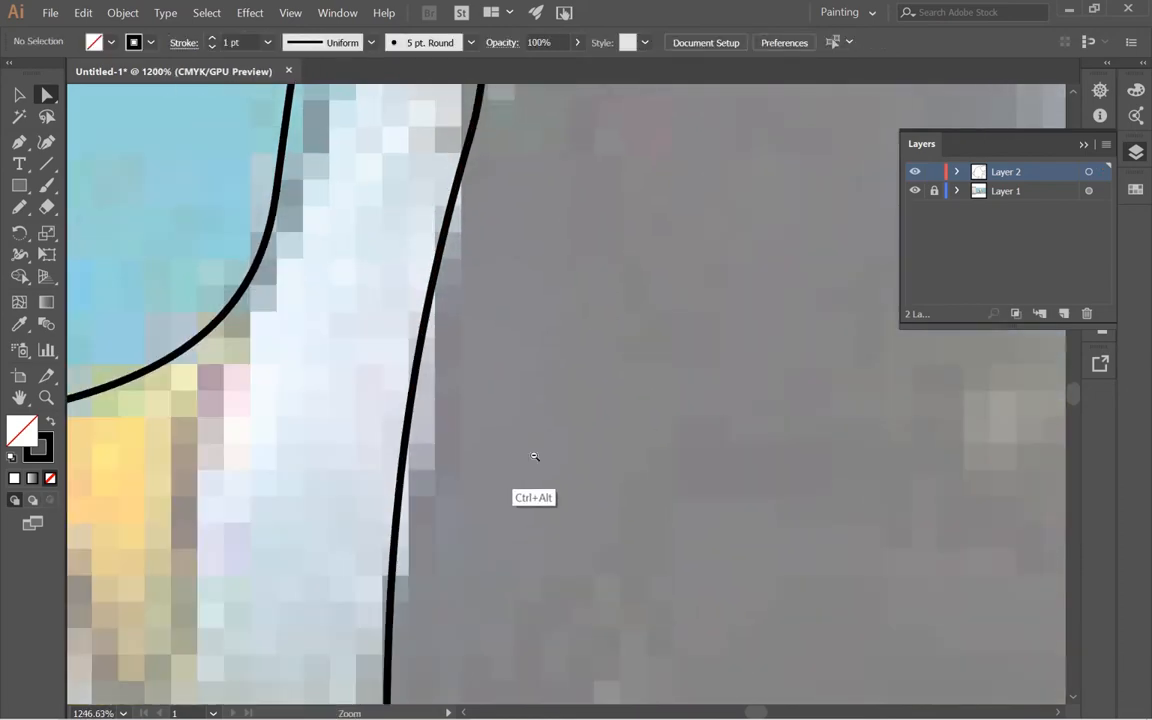
pyautogui.moveTo(534, 456); pyautogui.dragTo(525, 442)
pyautogui.moveTo(481, 292); pyautogui.dragTo(311, 391)
pyautogui.moveTo(547, 447); pyautogui.dragTo(494, 369)
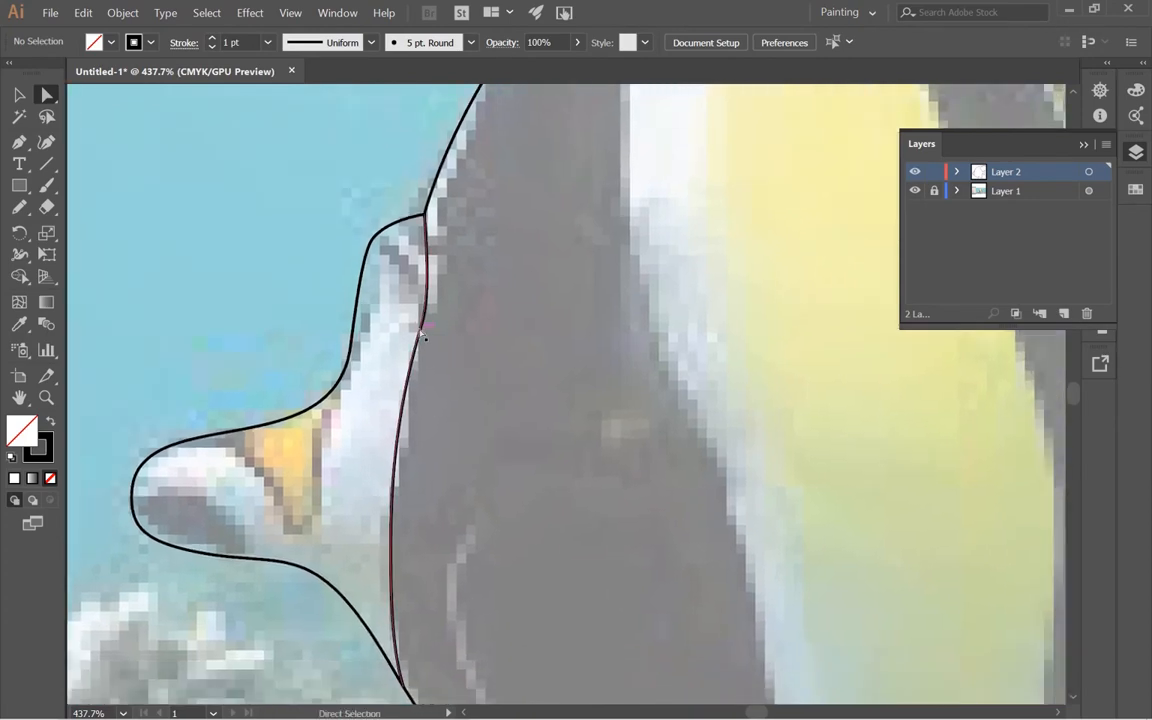
pyautogui.click(425, 336)
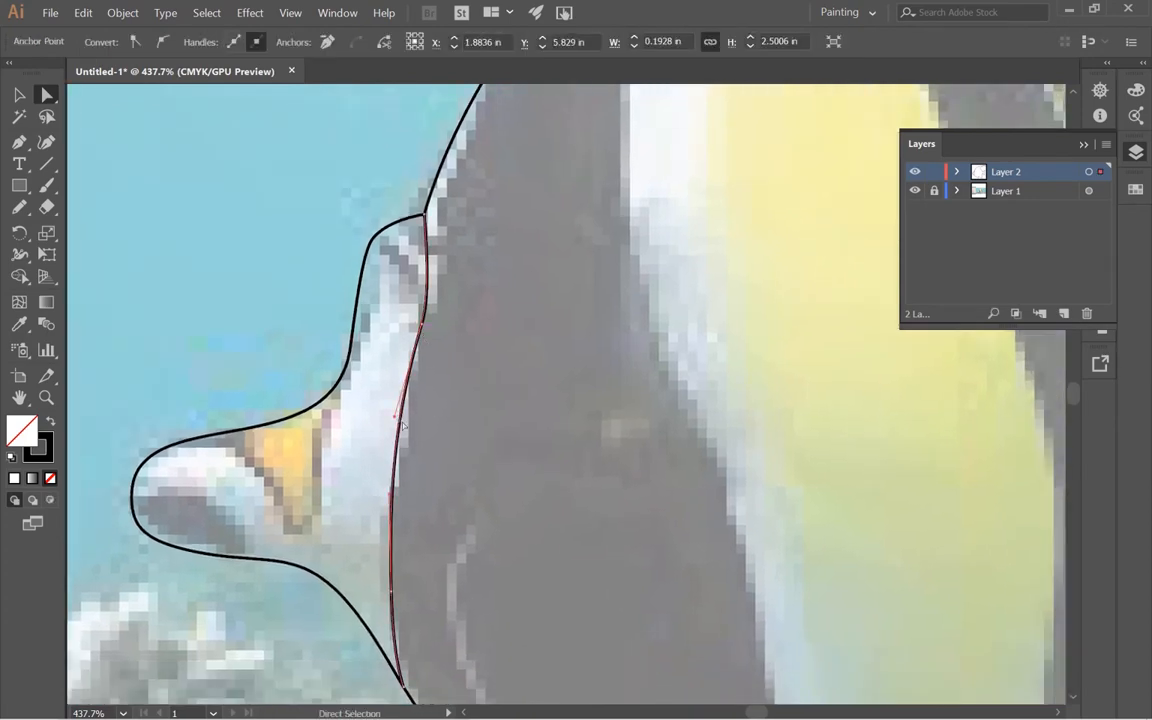
pyautogui.moveTo(405, 425); pyautogui.dragTo(514, 468)
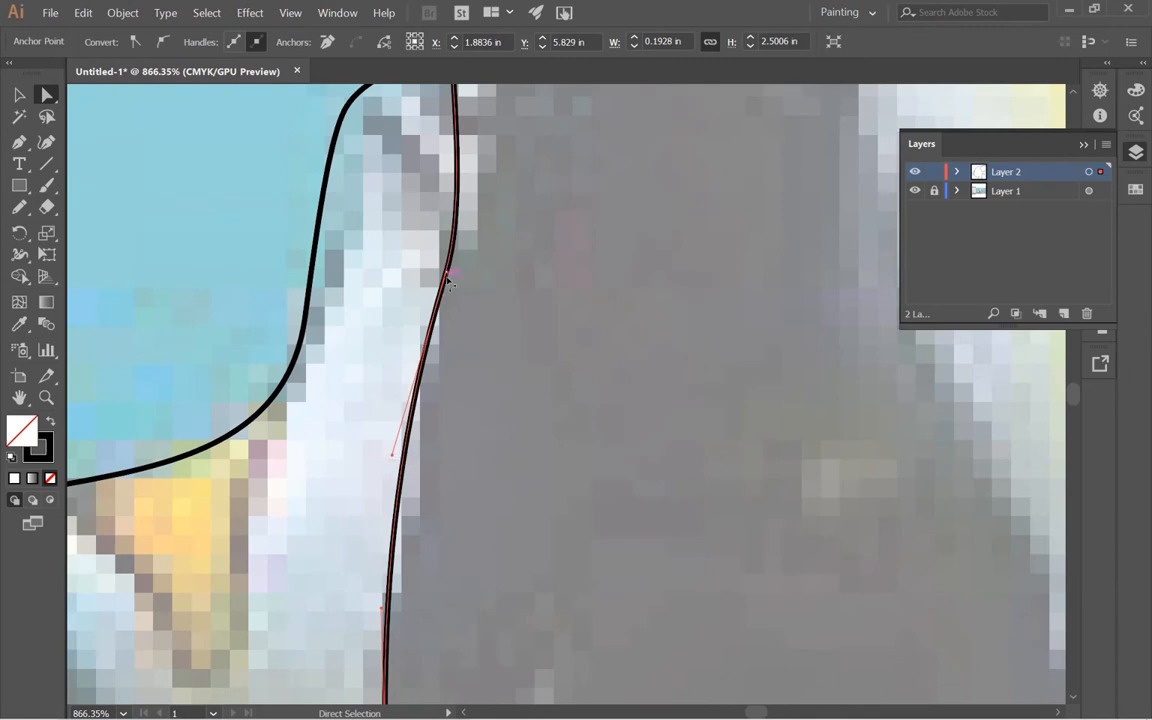
pyautogui.moveTo(446, 272); pyautogui.dragTo(448, 383)
pyautogui.moveTo(393, 455); pyautogui.dragTo(411, 462)
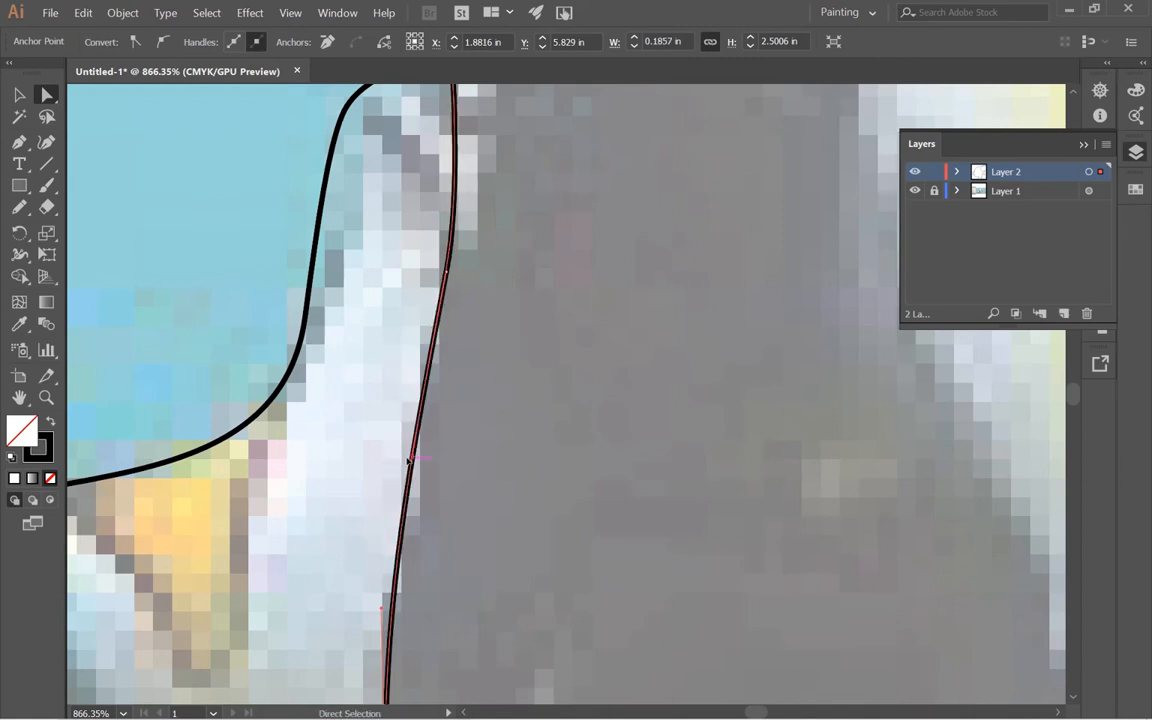
# - Try outlining the yellow snout marking with a V-shaped Pencil line, then undo it
pyautogui.moveTo(479, 568); pyautogui.dragTo(331, 528)
pyautogui.moveTo(564, 505); pyautogui.dragTo(566, 370)
pyautogui.moveTo(497, 496); pyautogui.dragTo(586, 501)
pyautogui.moveTo(482, 457); pyautogui.dragTo(766, 495)
pyautogui.moveTo(640, 497); pyautogui.dragTo(674, 577)
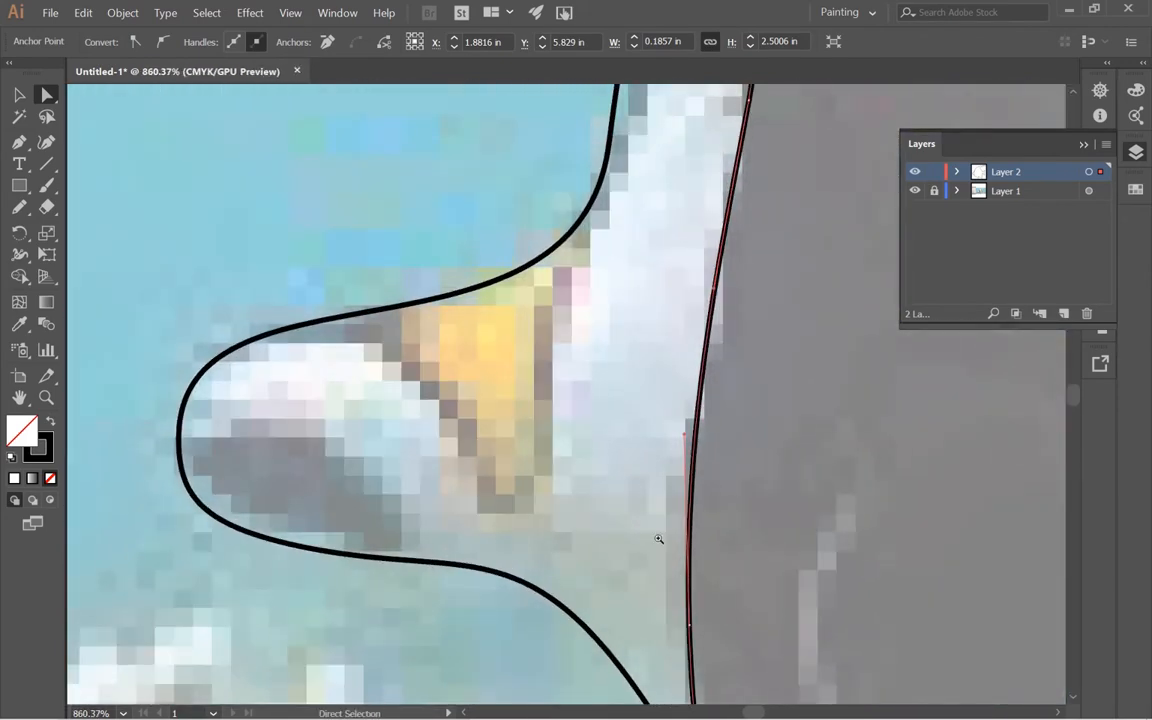
pyautogui.press('n')
pyautogui.moveTo(350, 318)
pyautogui.mouseDown()
pyautogui.moveTo(476, 483)
pyautogui.moveTo(542, 483)
pyautogui.moveTo(561, 236)
pyautogui.mouseUp()
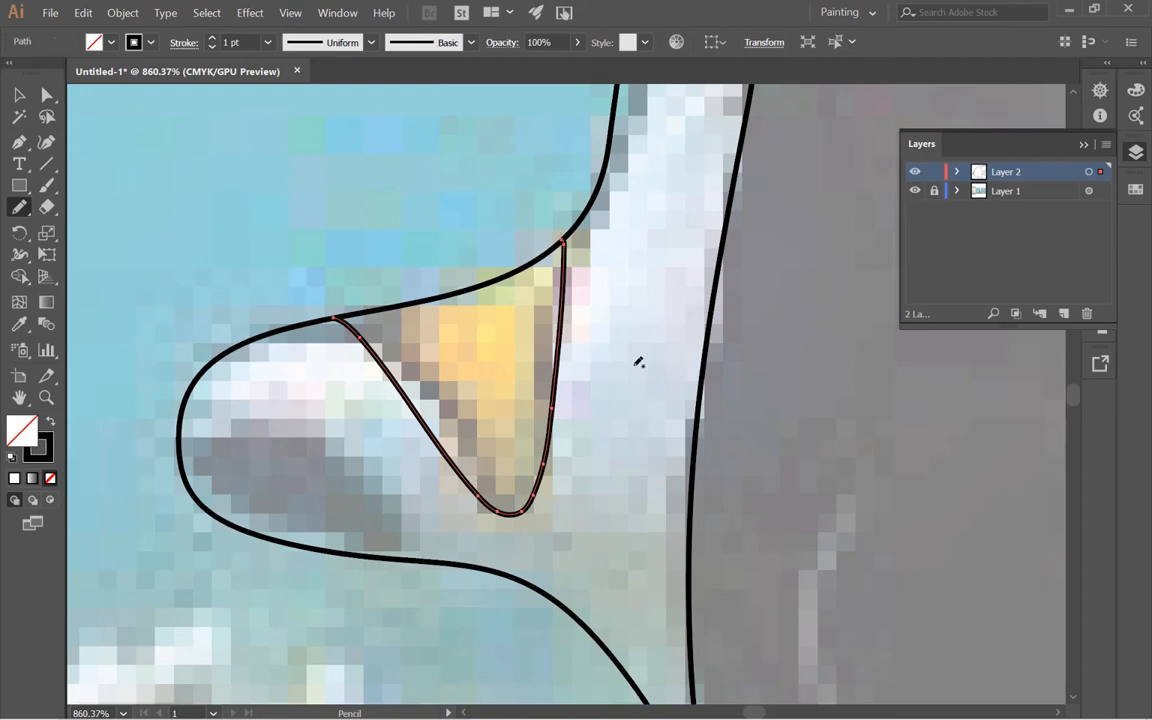
pyautogui.hotkey('ctrl', 'z')
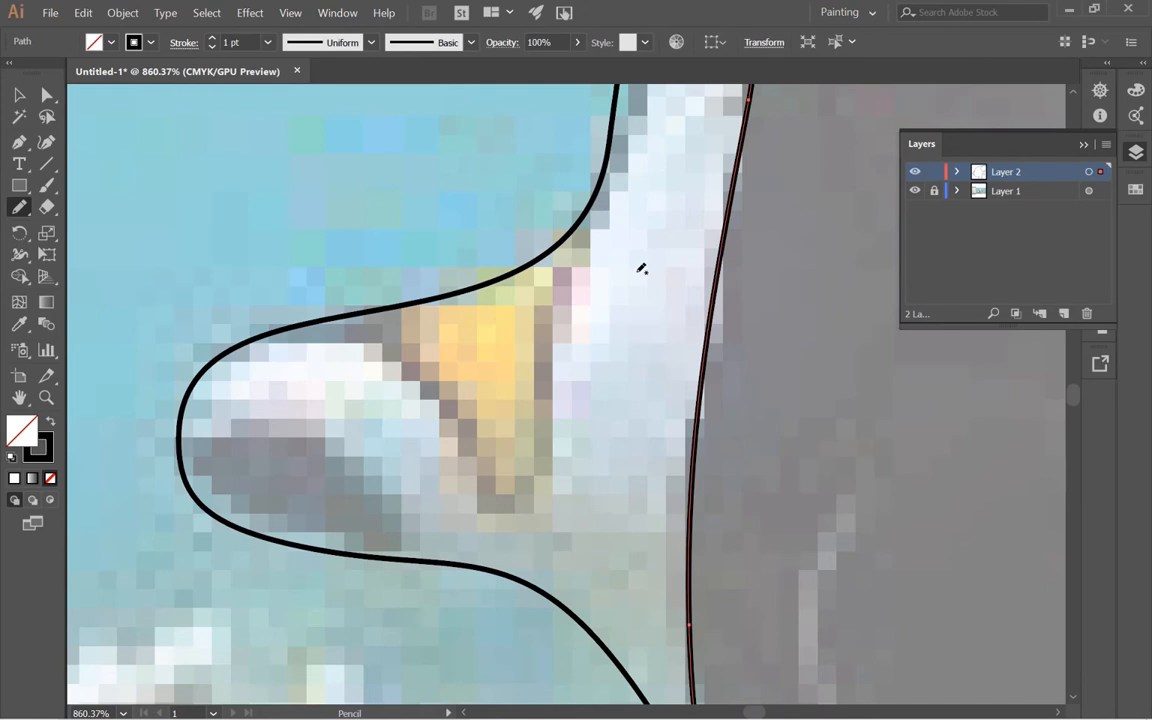
# - Draw a Pencil line along the rear edge of the yellow snout marking from the upper outline to the lower outline
pyautogui.moveTo(597, 329); pyautogui.dragTo(532, 406)
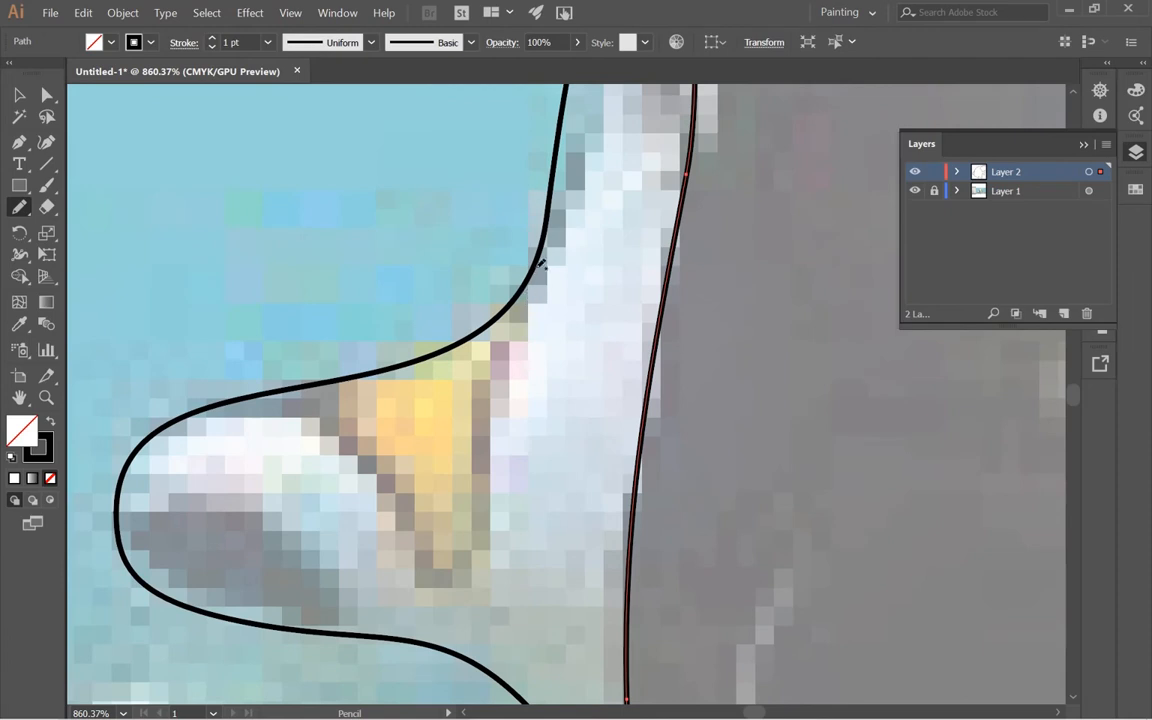
pyautogui.moveTo(532, 272); pyautogui.dragTo(484, 445)
pyautogui.moveTo(471, 573); pyautogui.dragTo(462, 645)
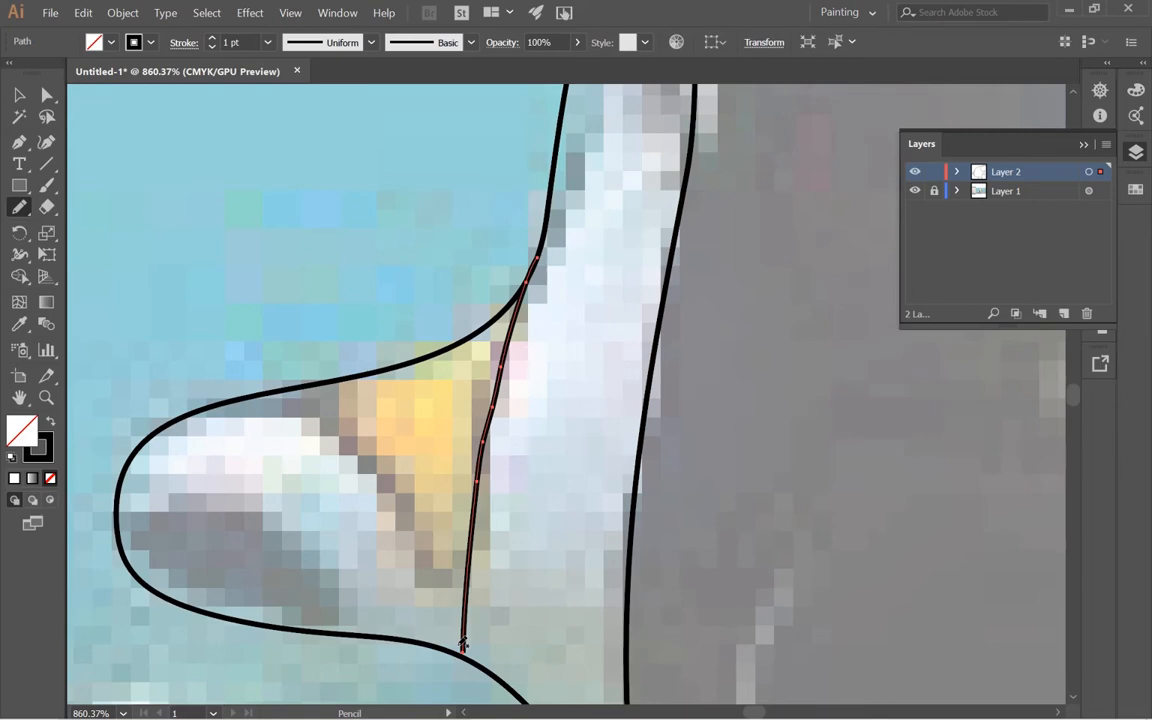
# - Move the lower end anchor of the line behind the yellow marking onto the lower outline at about X 1.35 in, Y 6.46 in
pyautogui.scroll(4, 462, 645)
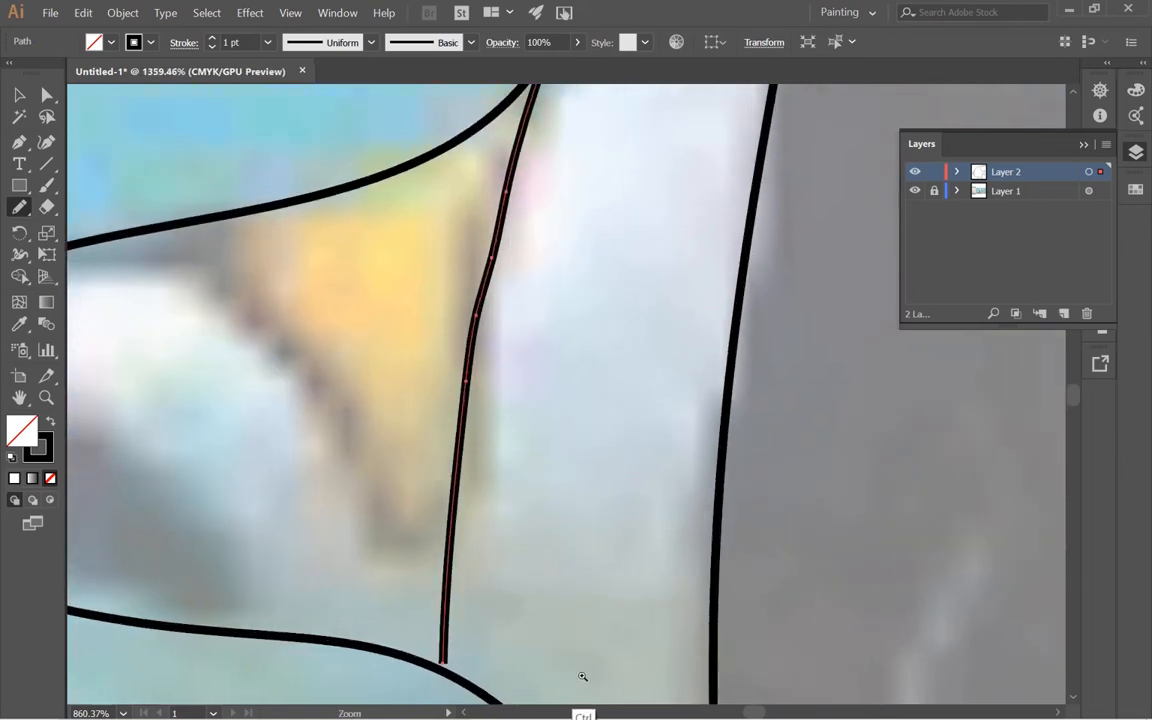
pyautogui.press('a')
pyautogui.moveTo(500, 521)
pyautogui.mouseDown()
pyautogui.moveTo(499, 553)
pyautogui.moveTo(501, 517)
pyautogui.mouseUp()
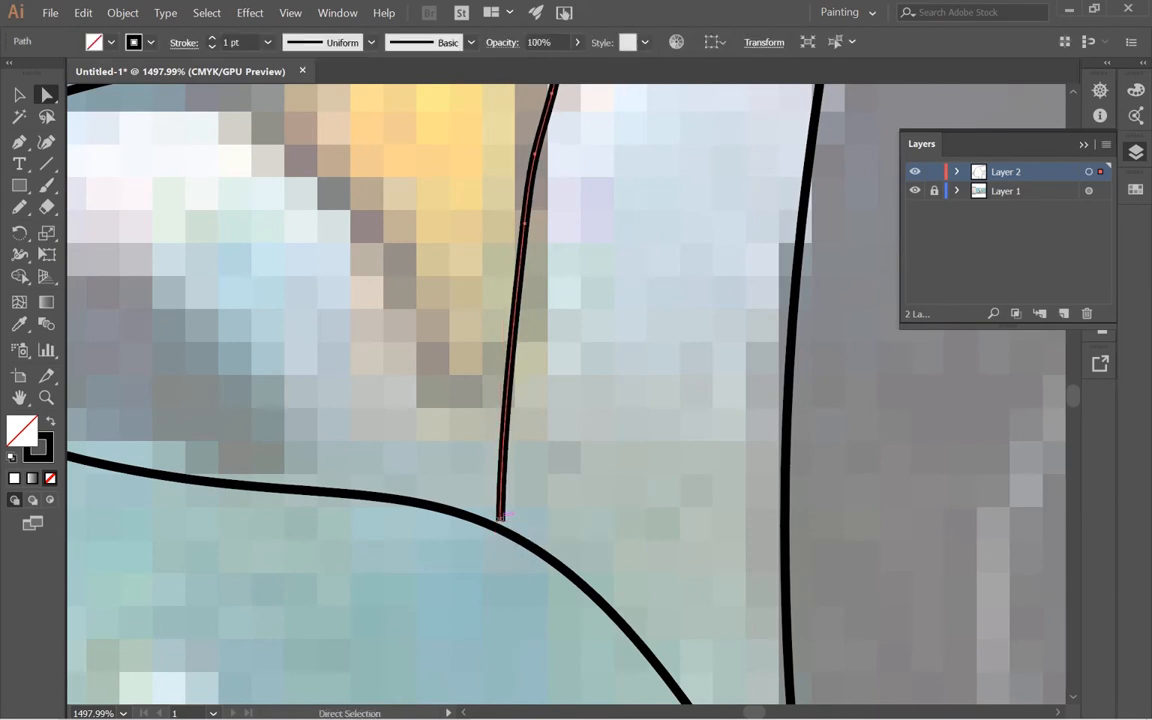
pyautogui.keyDown('alt'); pyautogui.scroll(3, 540, 490); pyautogui.keyUp('alt')
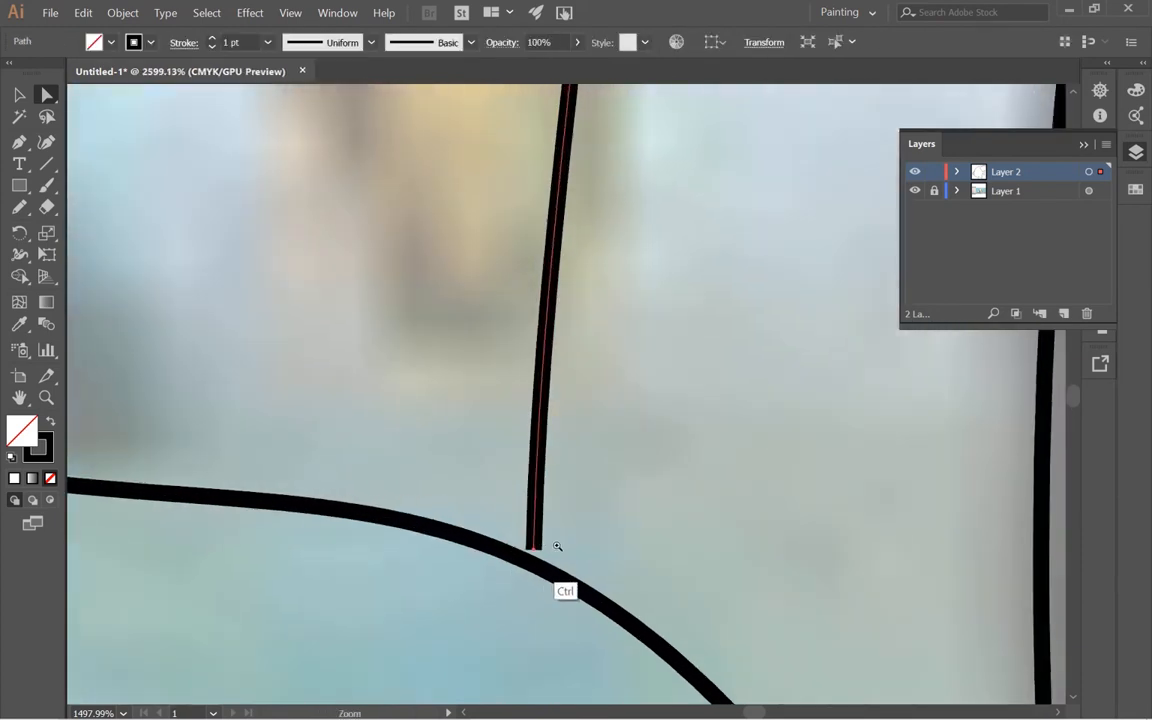
pyautogui.click(546, 563)
pyautogui.moveTo(546, 561); pyautogui.dragTo(546, 574)
pyautogui.keyDown('ctrl'); pyautogui.keyDown('alt'); pyautogui.moveTo(574, 462); pyautogui.dragTo(301, 404); pyautogui.keyUp('alt'); pyautogui.keyUp('ctrl')
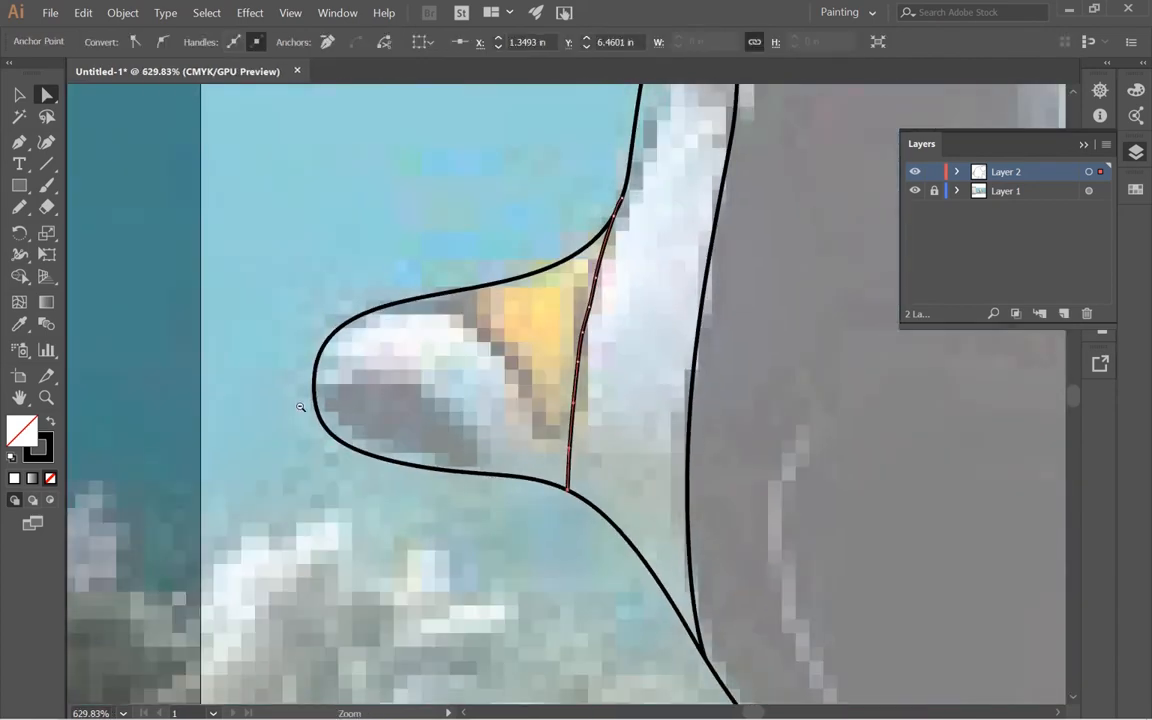
# - Simplify the line behind the yellow snout marking with 89% curve precision and 0° angle threshold, with the preview and original shown
pyautogui.moveTo(634, 292); pyautogui.dragTo(602, 437)
pyautogui.keyDown('ctrl'); pyautogui.moveTo(556, 356); pyautogui.dragTo(606, 379); pyautogui.keyUp('ctrl')
pyautogui.moveTo(625, 486); pyautogui.dragTo(594, 373)
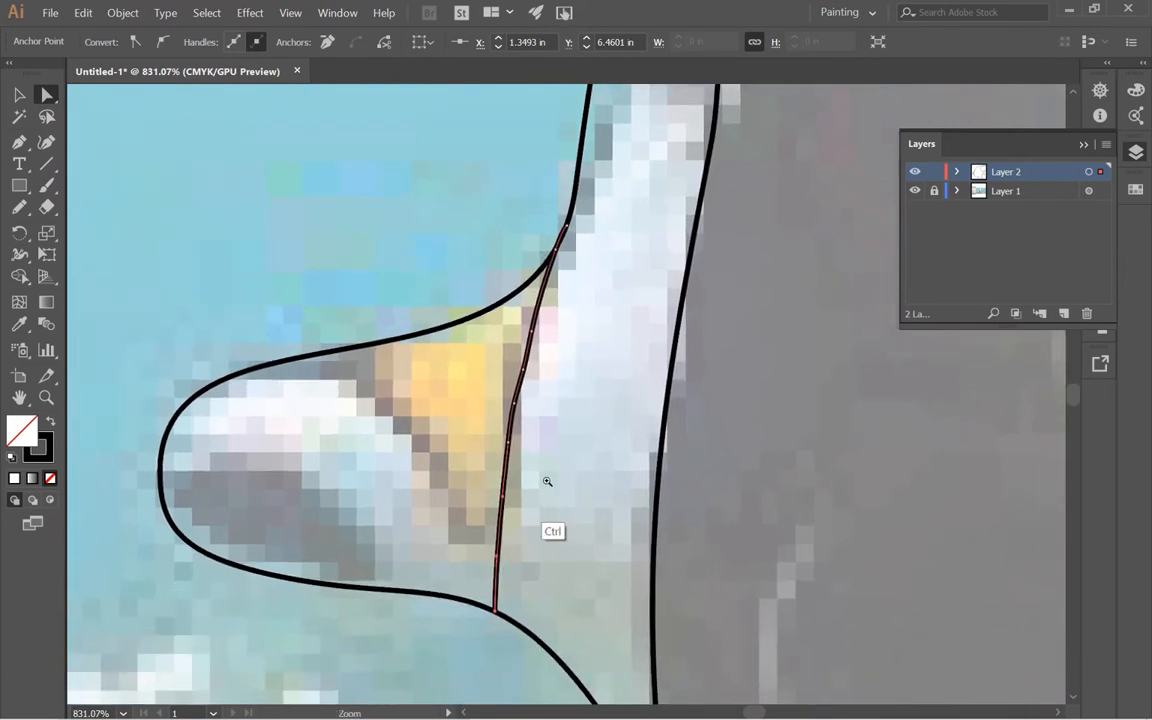
pyautogui.moveTo(545, 476); pyautogui.dragTo(576, 524)
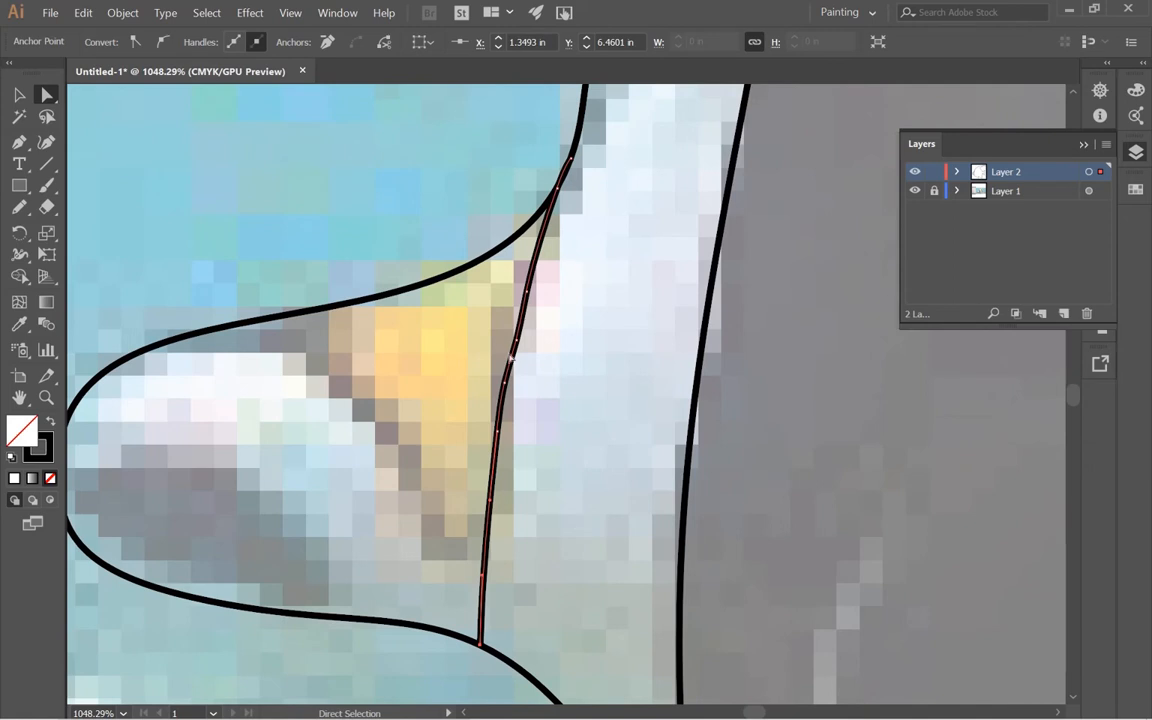
pyautogui.press('v')
pyautogui.click(496, 478)
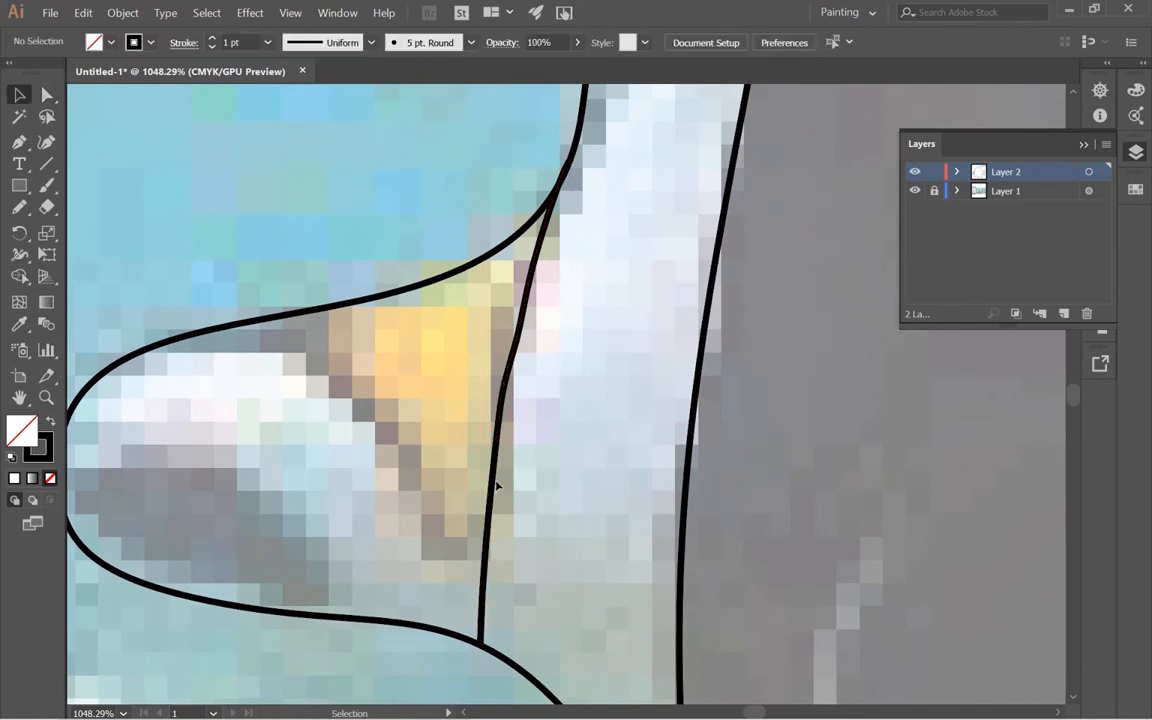
pyautogui.click(487, 492)
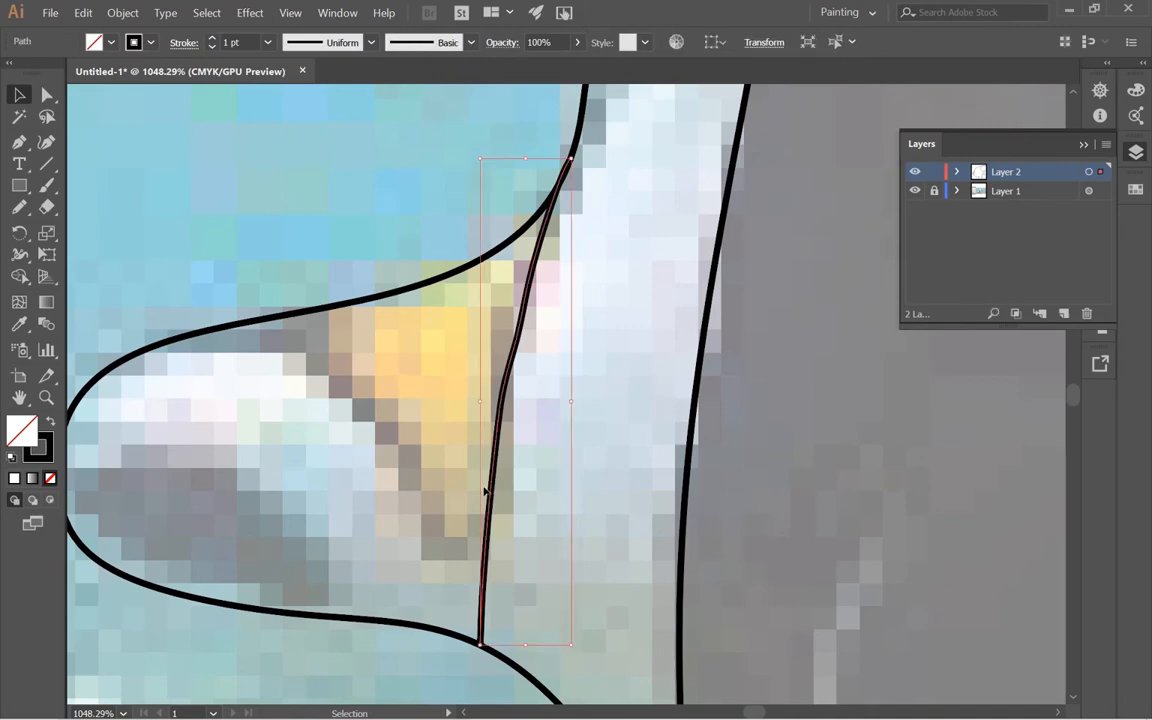
pyautogui.click(129, 14)
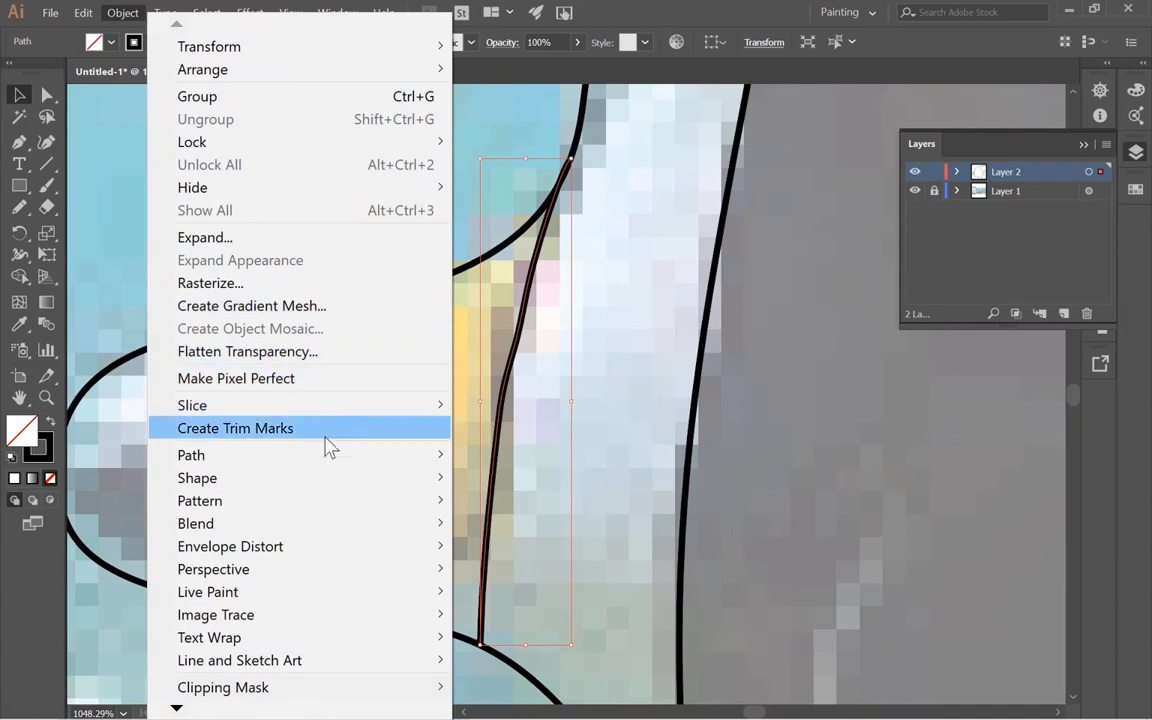
pyautogui.moveTo(327, 458)
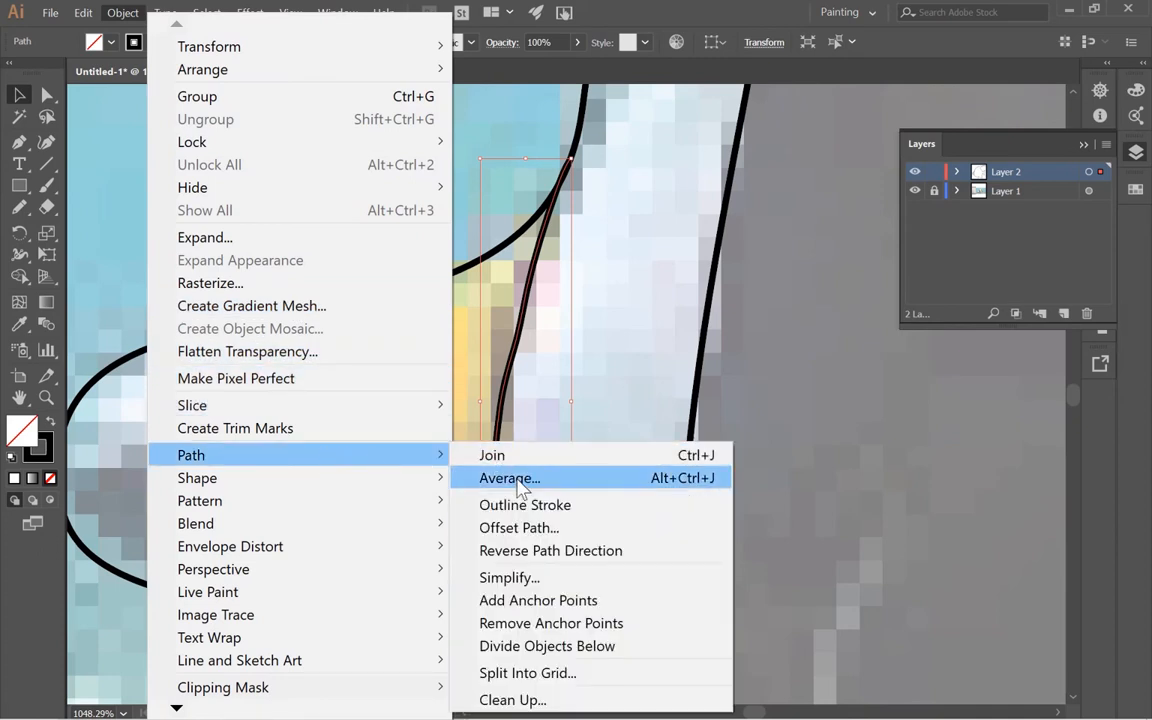
pyautogui.click(563, 580)
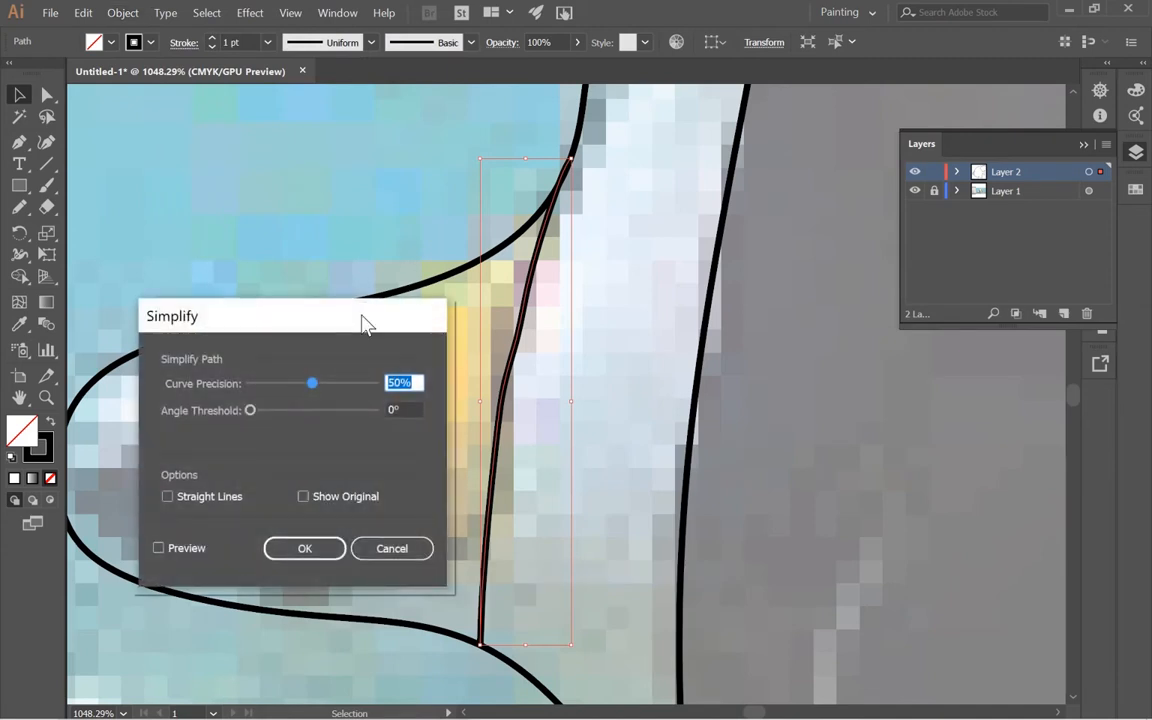
pyautogui.moveTo(362, 321); pyautogui.dragTo(313, 218)
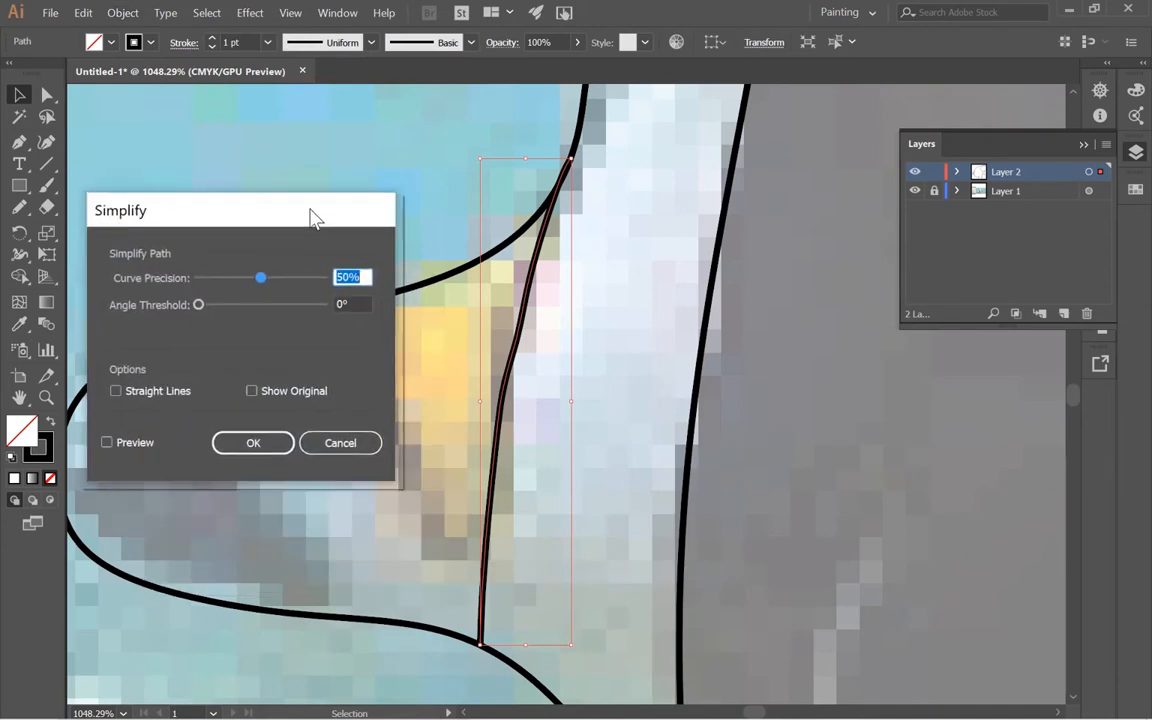
pyautogui.click(106, 442)
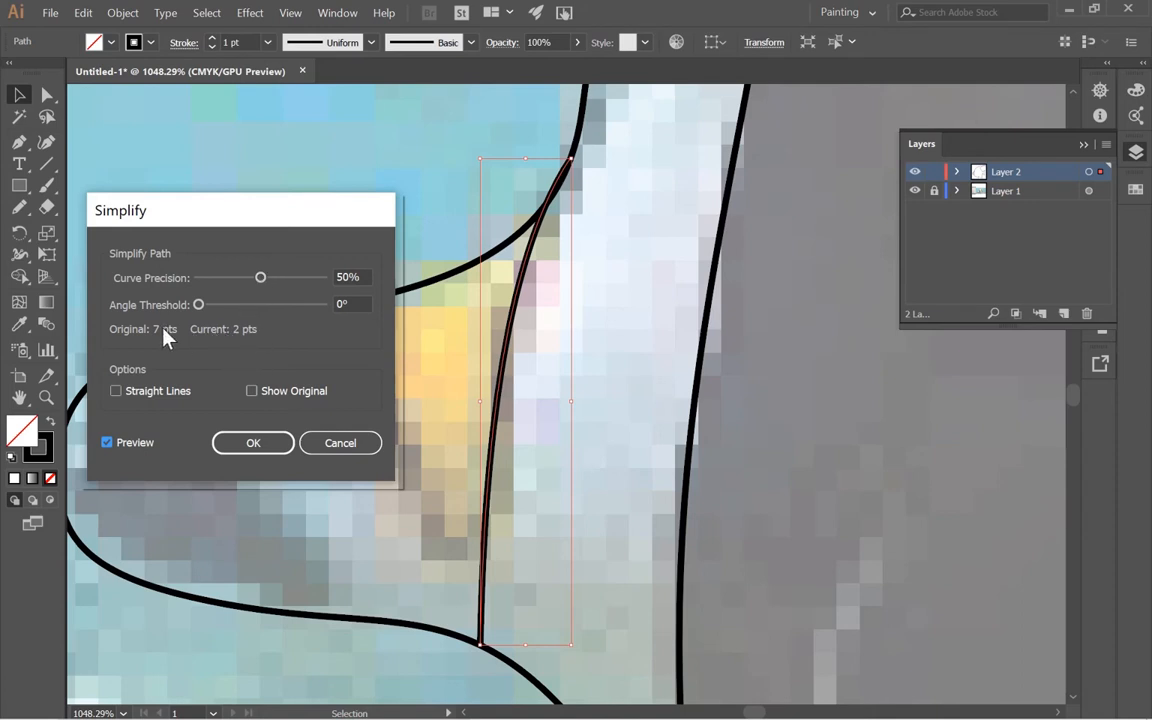
pyautogui.moveTo(257, 280); pyautogui.dragTo(310, 284)
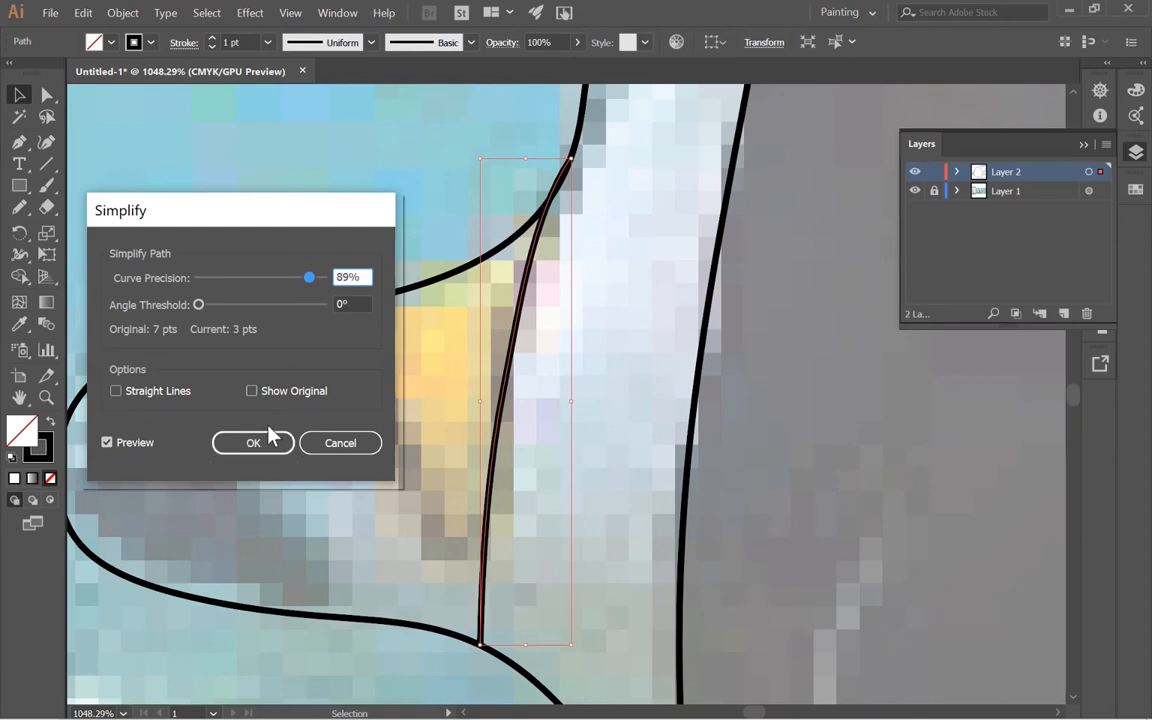
pyautogui.click(253, 393)
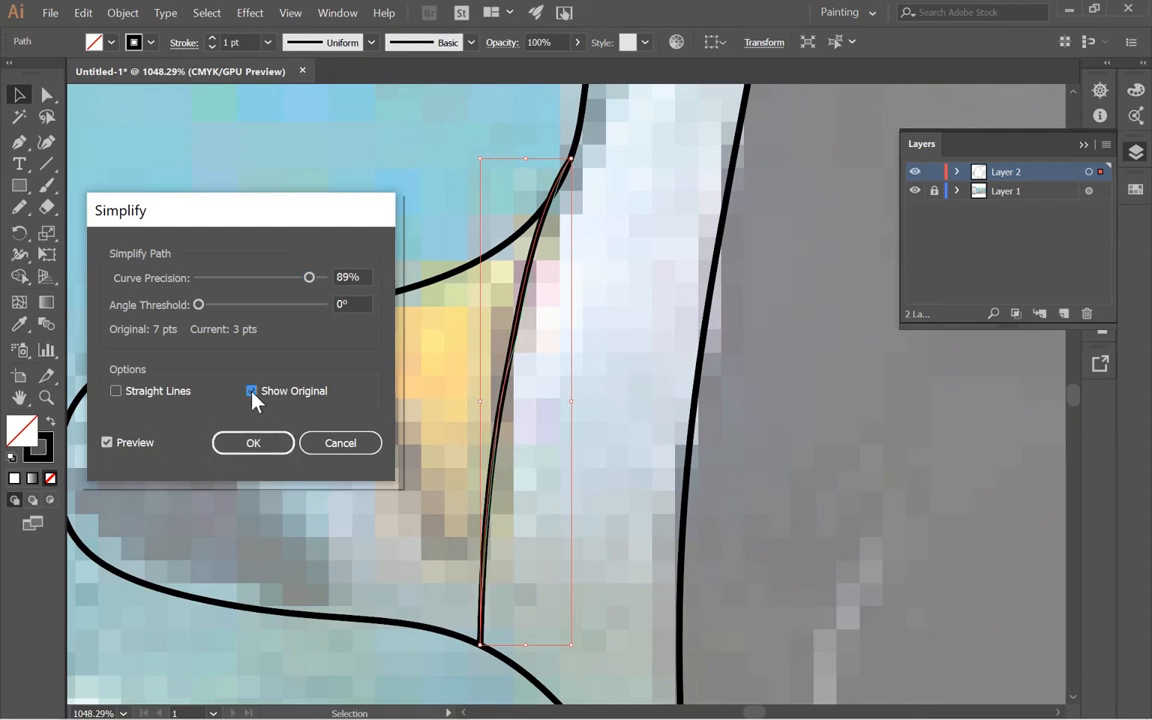
pyautogui.click(257, 447)
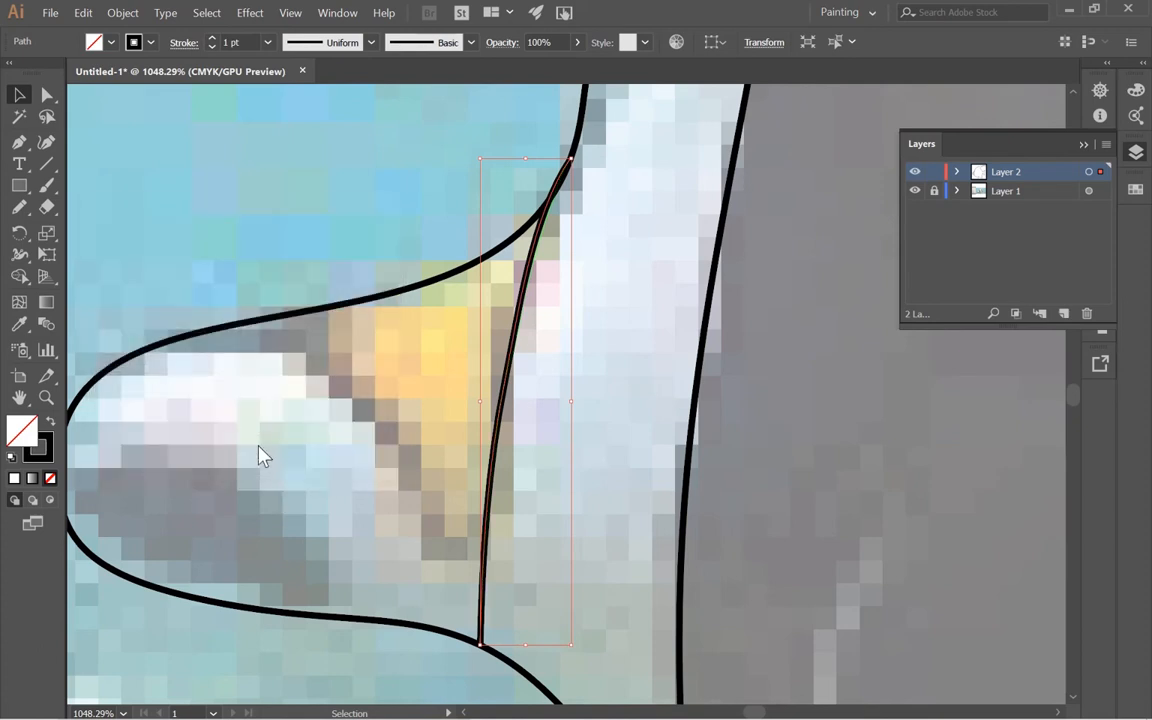
# - Try moving the simplified line's middle anchor to about X 1.43 in, Y 5.88 in, then undo the move
pyautogui.press('a')
pyautogui.click(505, 383)
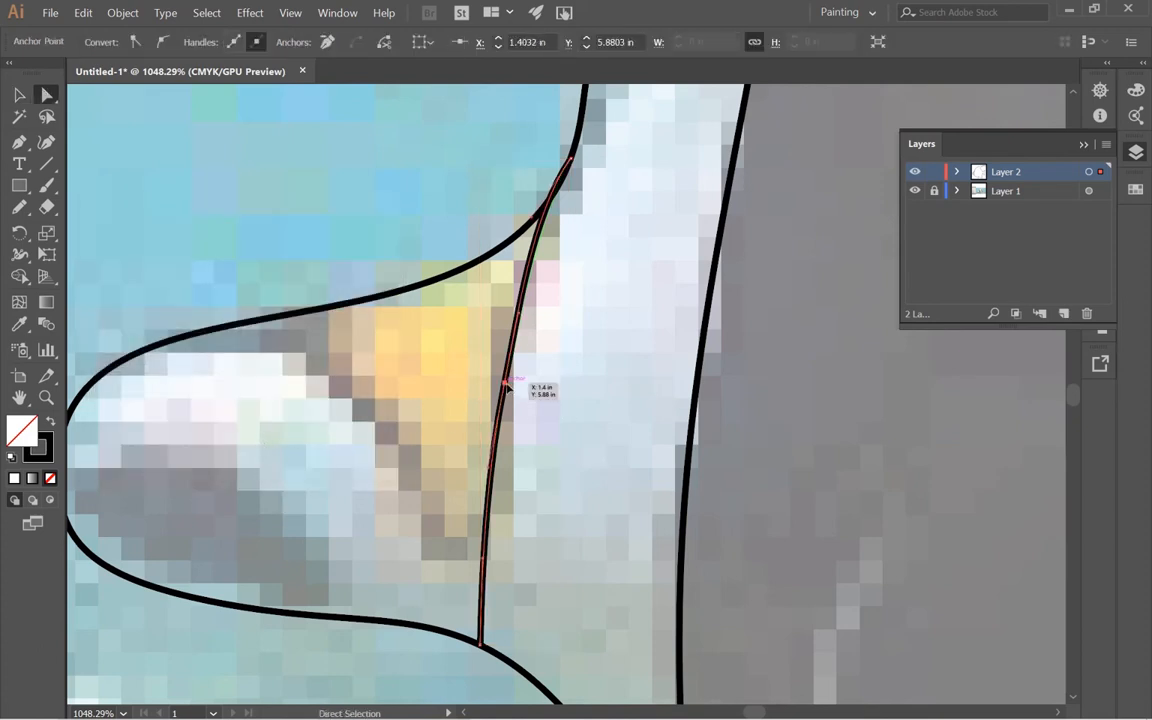
pyautogui.moveTo(505, 383); pyautogui.dragTo(519, 386)
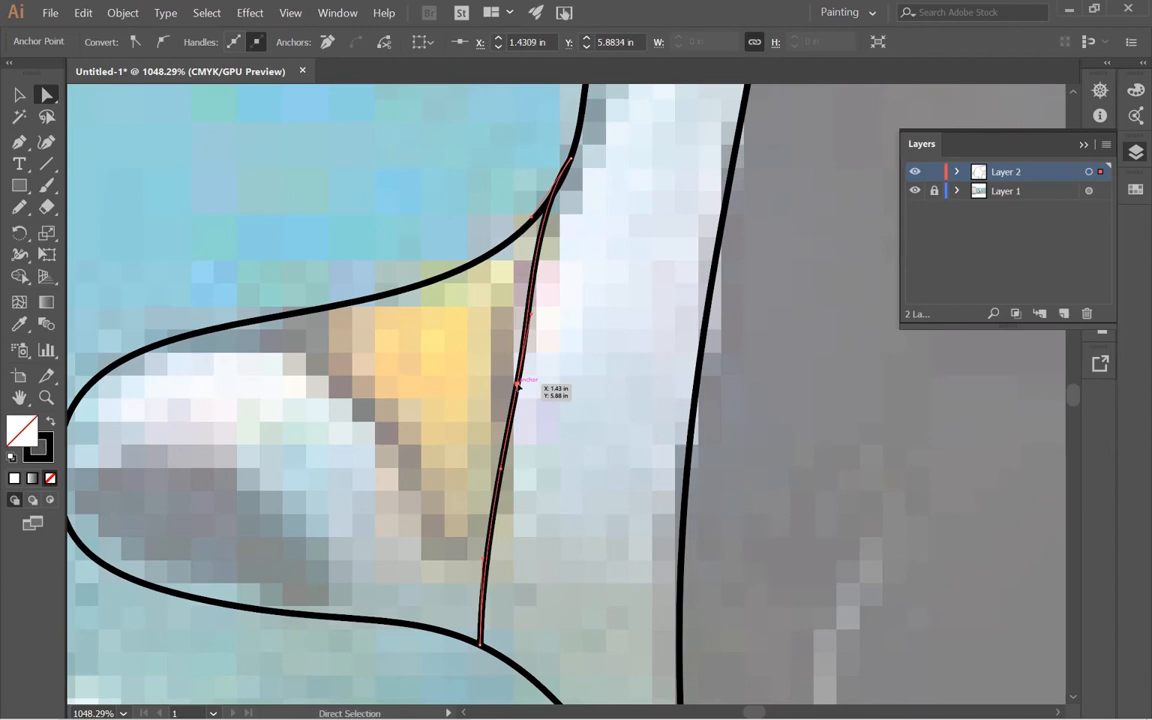
pyautogui.press('v')
pyautogui.hotkey('ctrl', 'z')
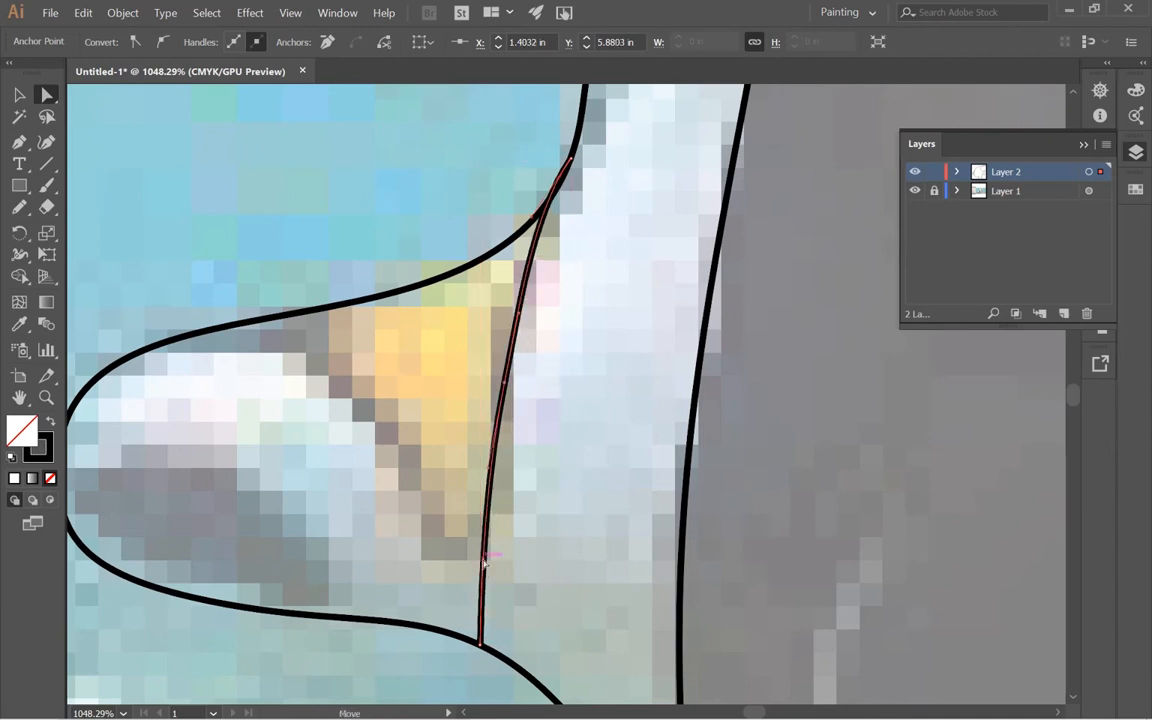
# - Reshape the line behind the yellow marking by adjusting its end handles and moving its middle anchor to about X 1.415 in, Y 5.90 in
pyautogui.moveTo(488, 566); pyautogui.dragTo(487, 571)
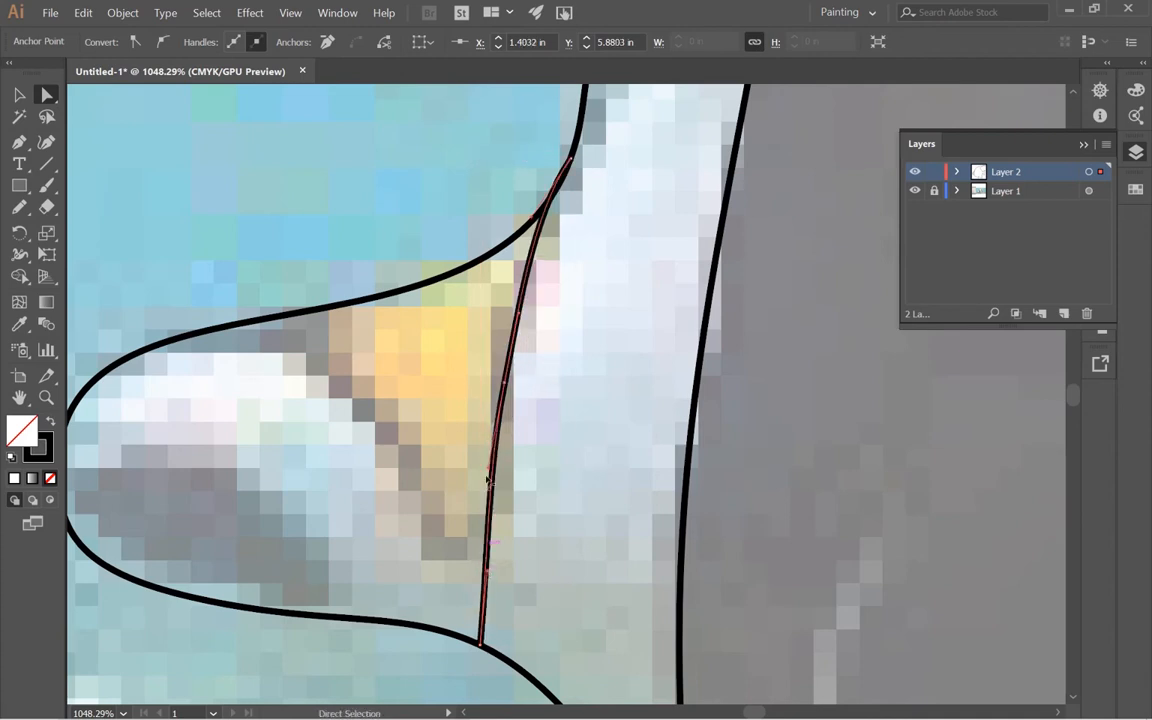
pyautogui.moveTo(510, 386); pyautogui.dragTo(518, 398)
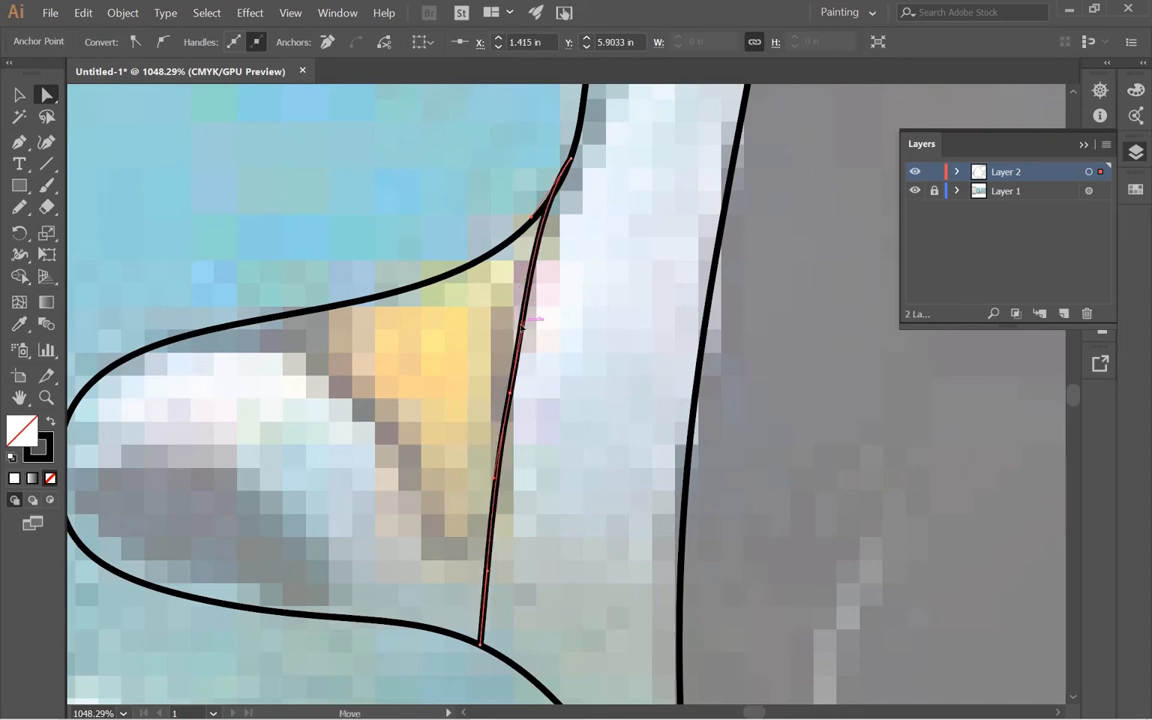
pyautogui.scroll(5, 681, 244)
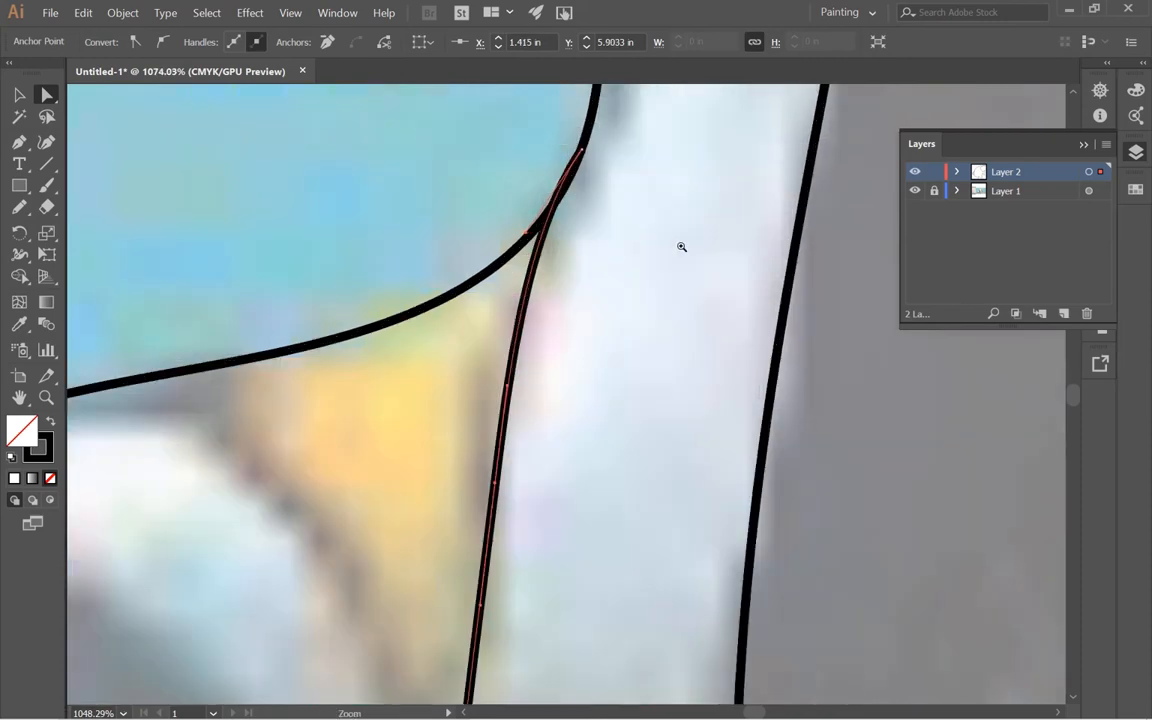
pyautogui.moveTo(508, 281); pyautogui.dragTo(553, 290)
pyautogui.moveTo(617, 121); pyautogui.dragTo(616, 120)
pyautogui.hotkey('ctrl', '-')
pyautogui.hotkey('ctrl', '-')
pyautogui.hotkey('ctrl', '-')
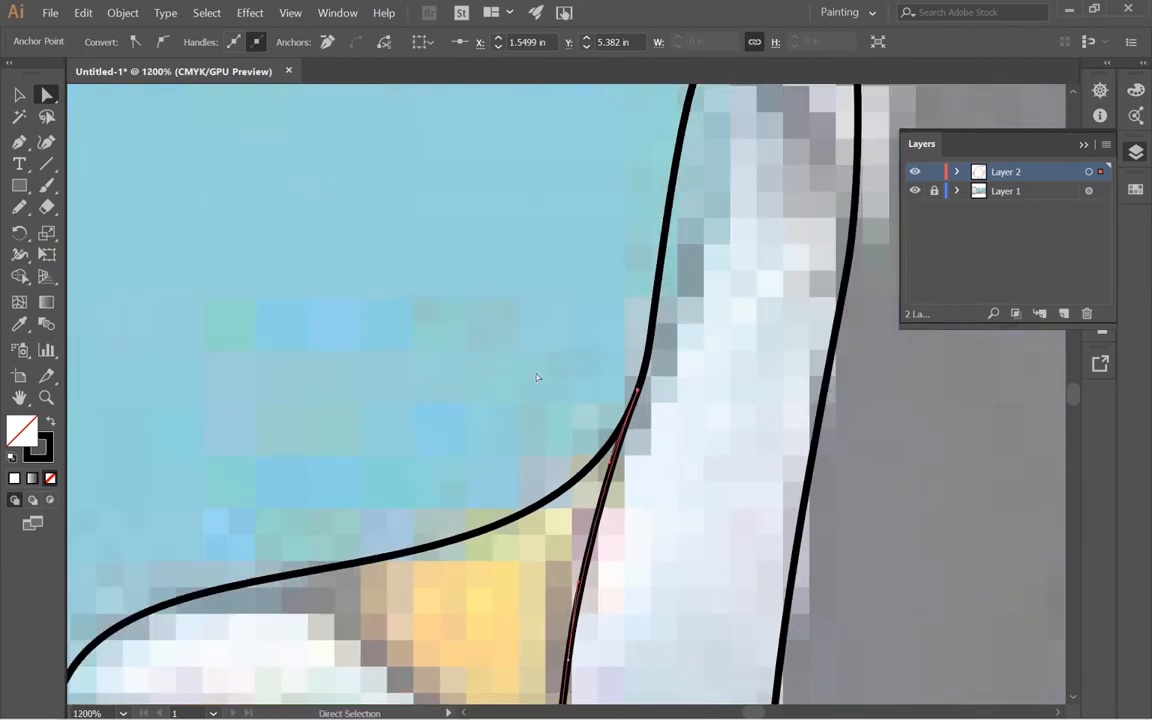
# - Delete the middle anchor point of the line behind the yellow marking, leaving only its two end anchors
pyautogui.moveTo(534, 655); pyautogui.dragTo(491, 376)
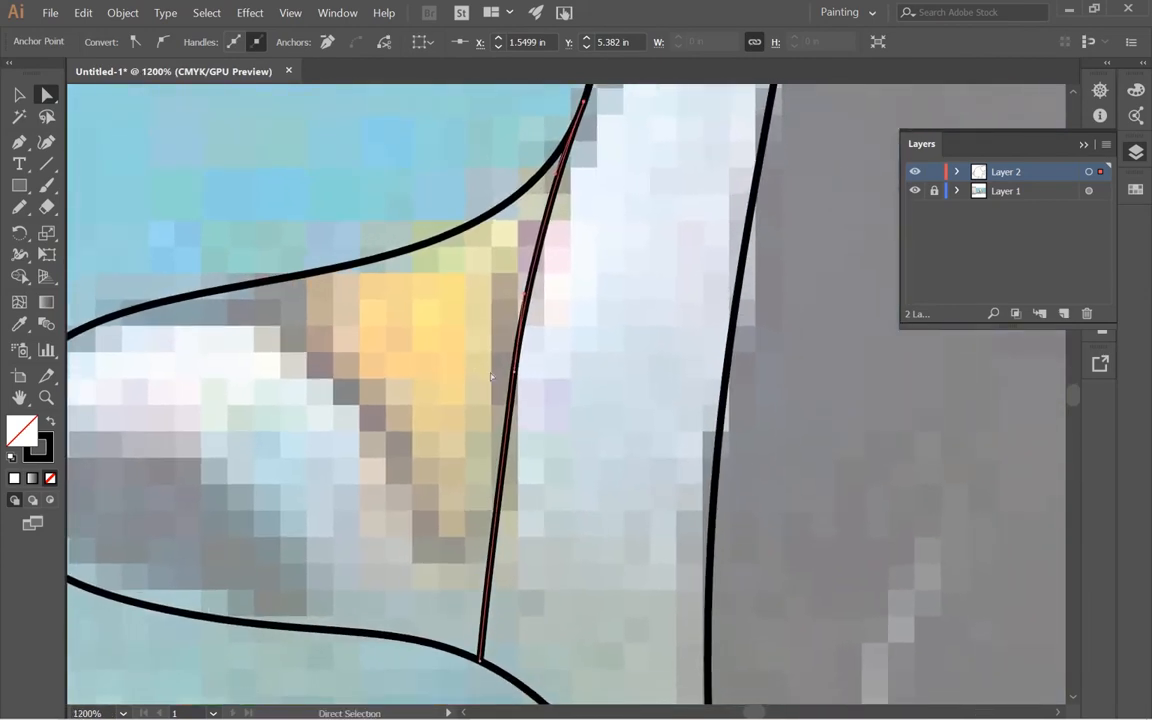
pyautogui.click(519, 374)
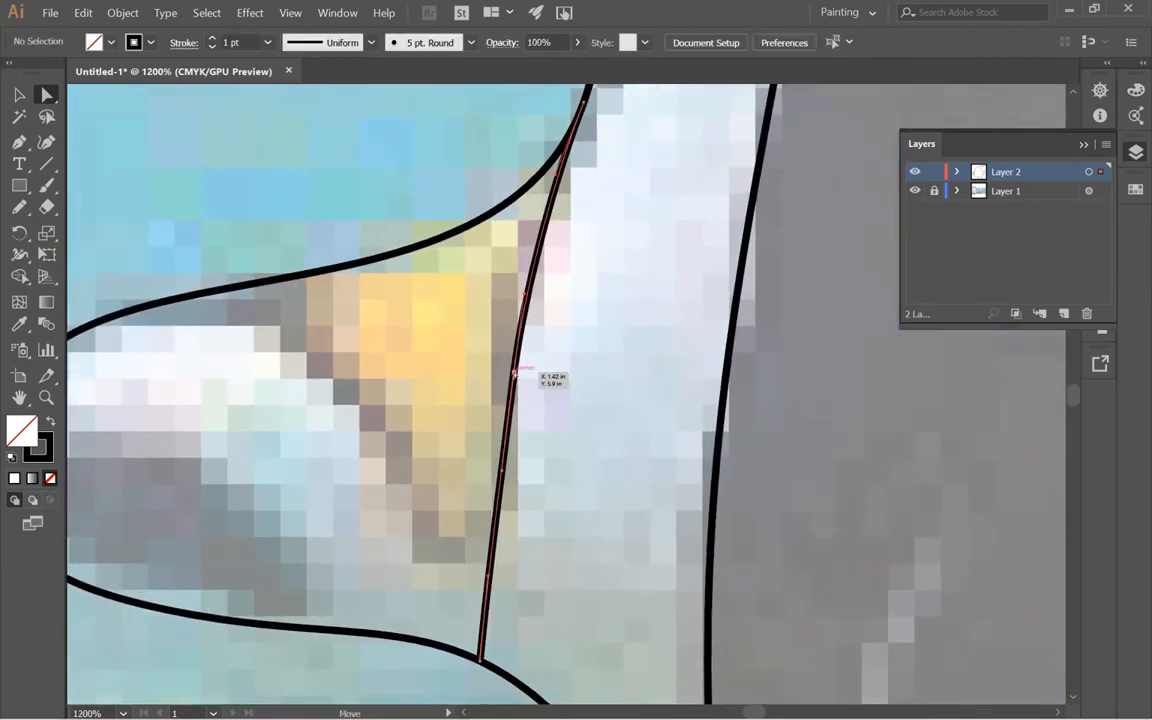
pyautogui.click(514, 372)
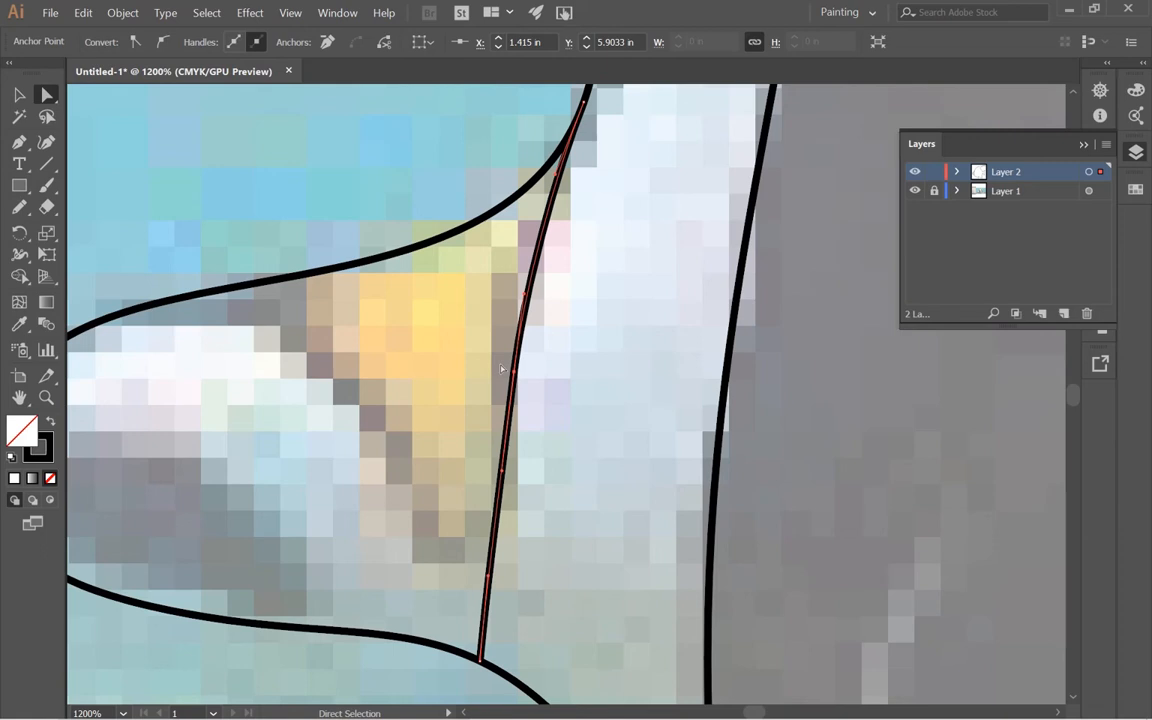
pyautogui.press('-')
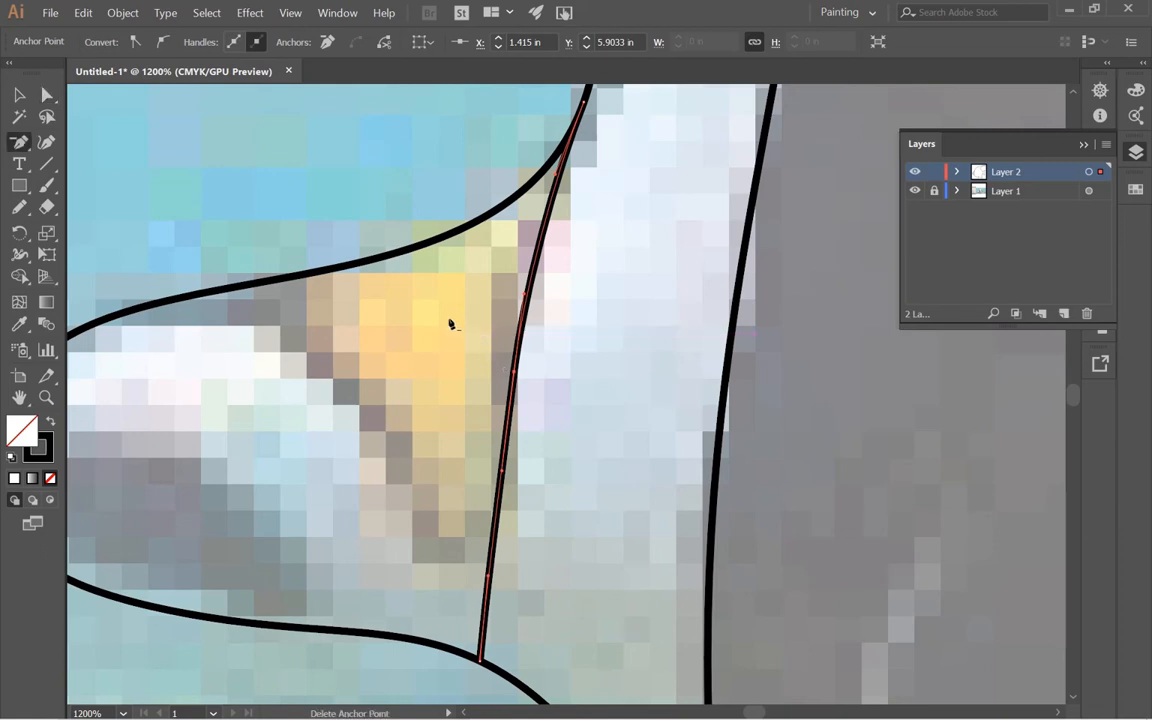
pyautogui.click(517, 375)
pyautogui.press('a')
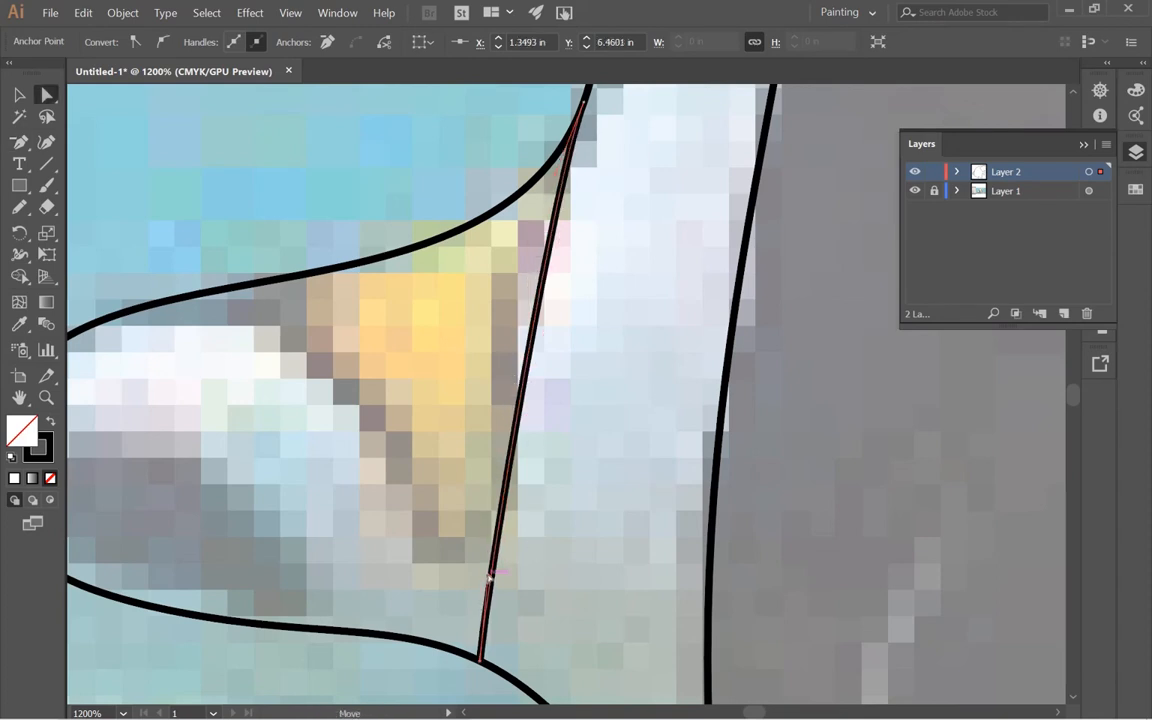
# - Lengthen the lower end anchor's handle upward so the line follows the rear edge of the yellow marking, then deselect it
pyautogui.moveTo(489, 577); pyautogui.dragTo(488, 497)
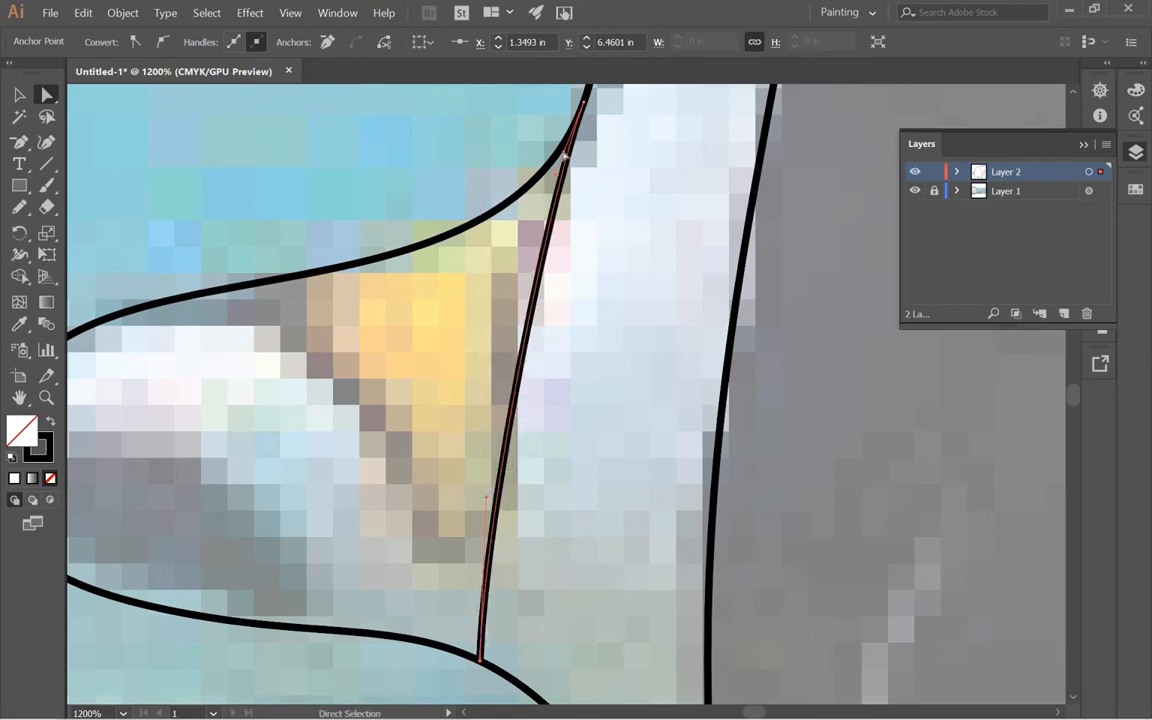
pyautogui.press('z')
pyautogui.keyDown('ctrl'); pyautogui.keyDown('alt'); pyautogui.click(524, 593); pyautogui.keyUp('alt'); pyautogui.keyUp('ctrl')
pyautogui.keyDown('ctrl'); pyautogui.keyDown('alt'); pyautogui.click(524, 593); pyautogui.keyUp('alt'); pyautogui.keyUp('ctrl')
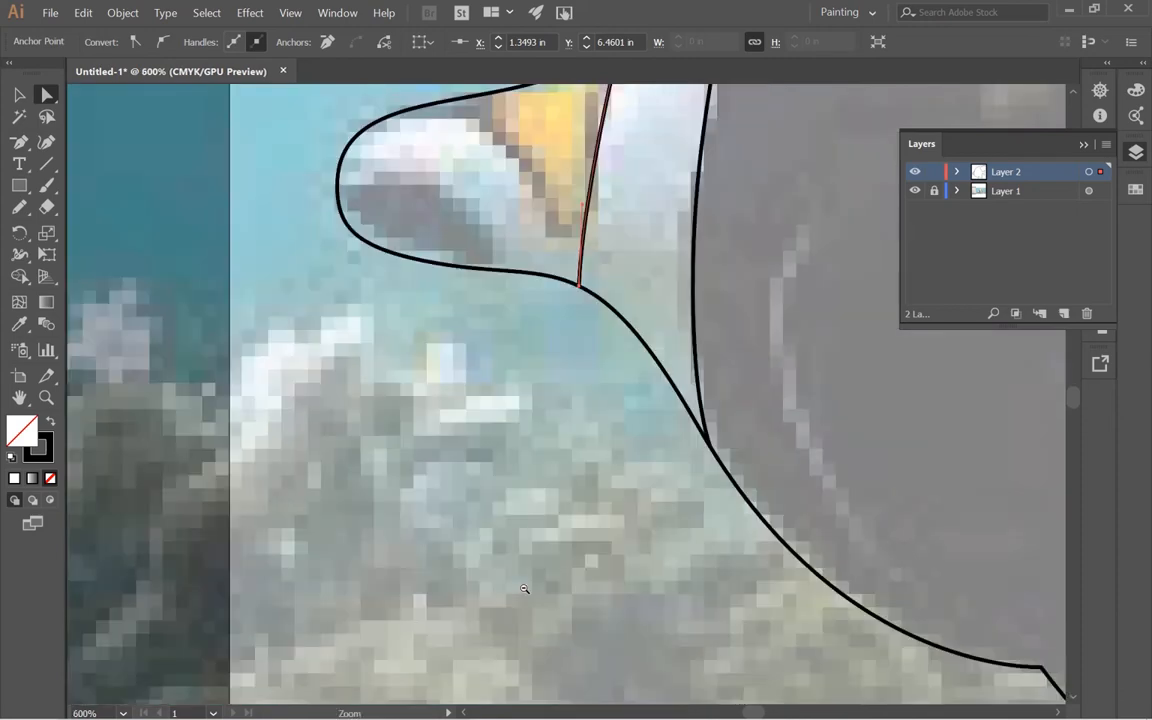
pyautogui.keyDown('ctrl'); pyautogui.click(524, 590); pyautogui.keyUp('ctrl')
pyautogui.moveTo(542, 414); pyautogui.dragTo(402, 706)
pyautogui.moveTo(474, 307); pyautogui.dragTo(345, 609)
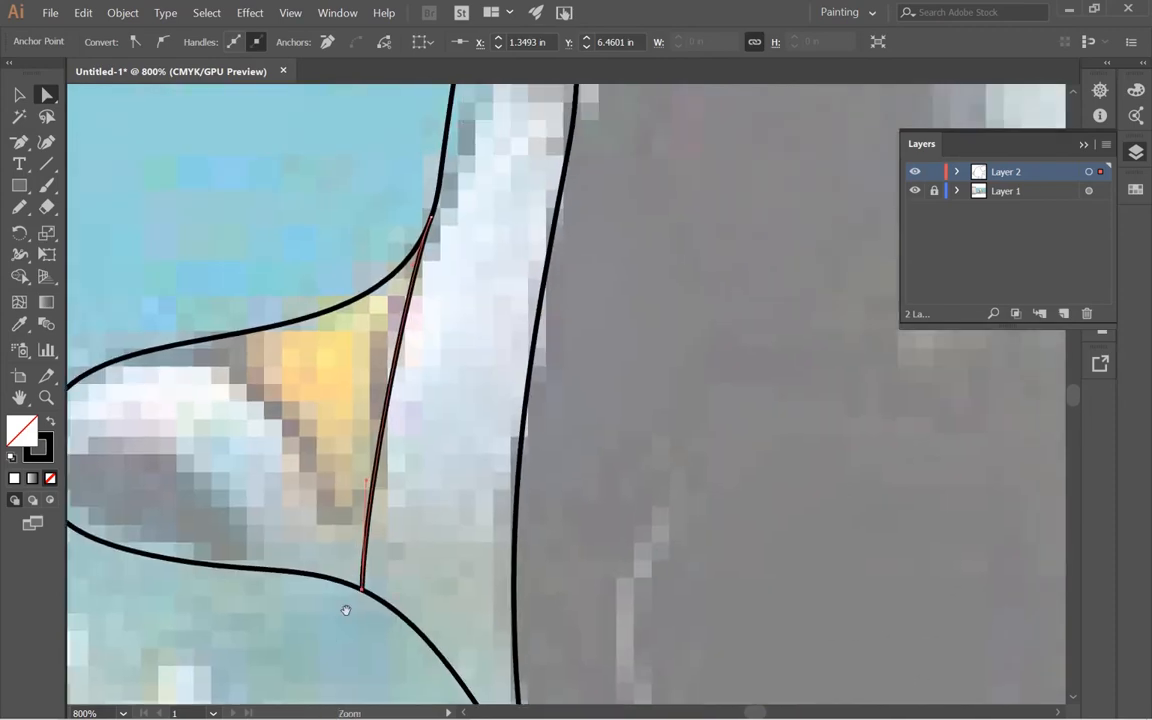
pyautogui.keyDown('ctrl'); pyautogui.keyDown('alt'); pyautogui.click(386, 494); pyautogui.keyUp('alt'); pyautogui.keyUp('ctrl')
pyautogui.moveTo(549, 410); pyautogui.dragTo(351, 562)
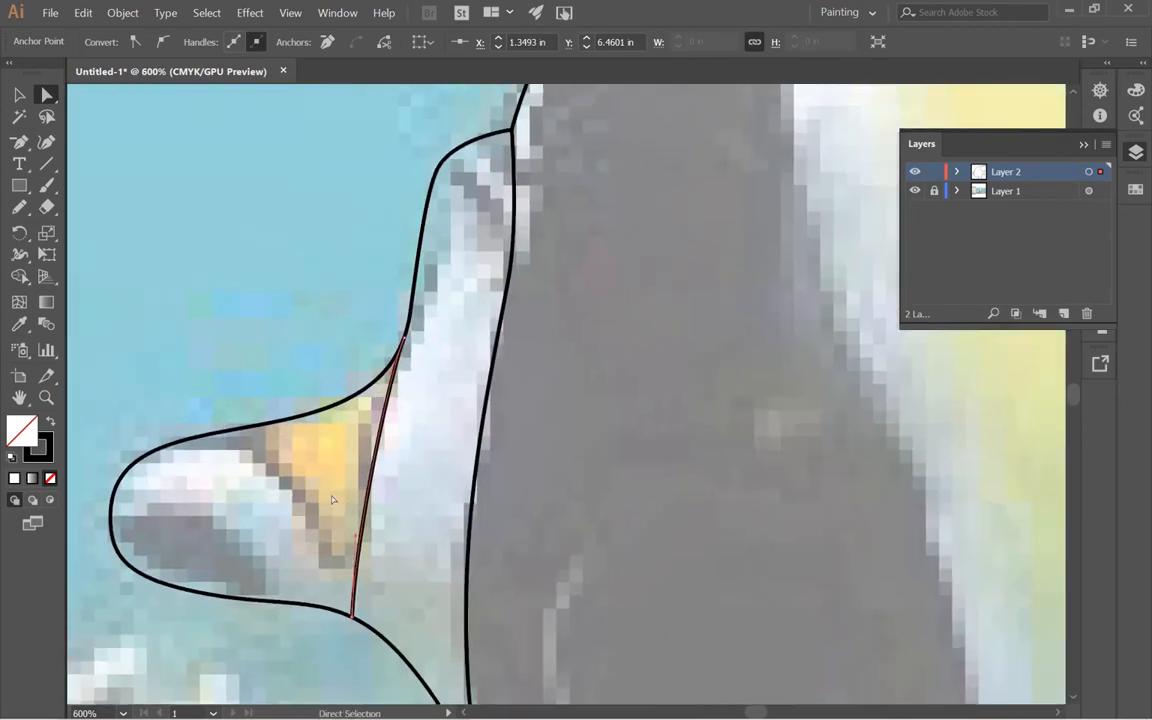
pyautogui.press('v')
pyautogui.click(331, 452)
# - Add an anchor point to the fish outline above the yellow marking at about X 1.48 in, Y 5.5 in
pyautogui.scroll(5, 331, 452)
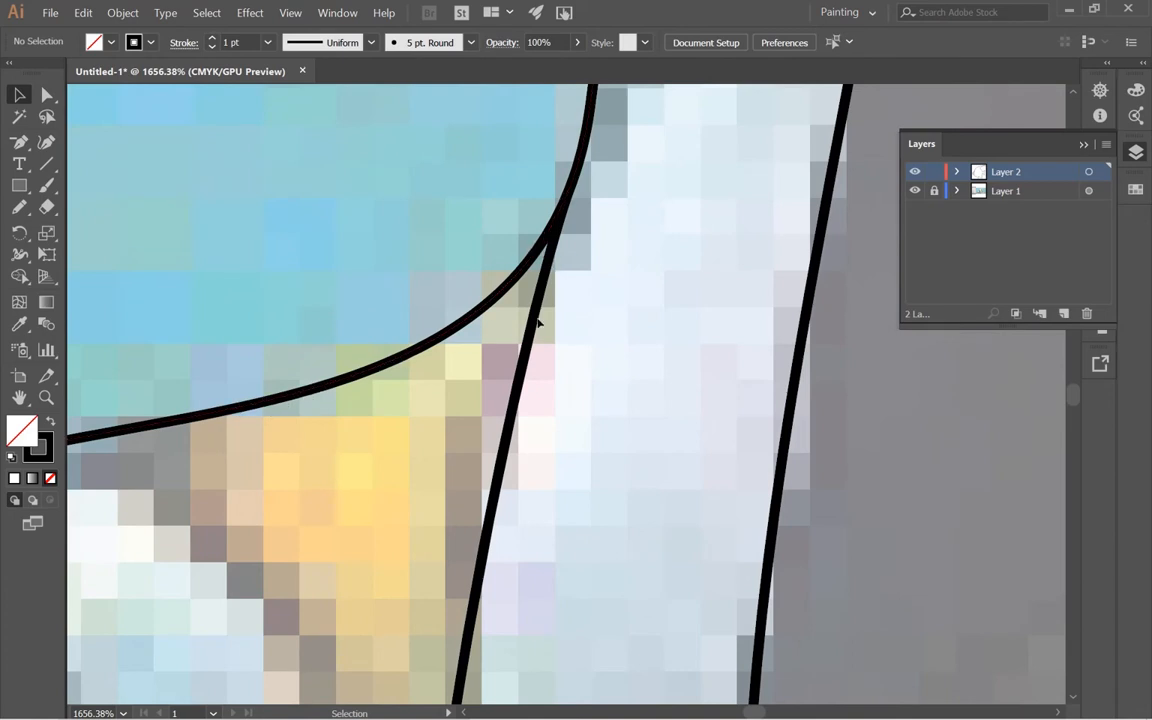
pyautogui.scroll(-3, 473, 437)
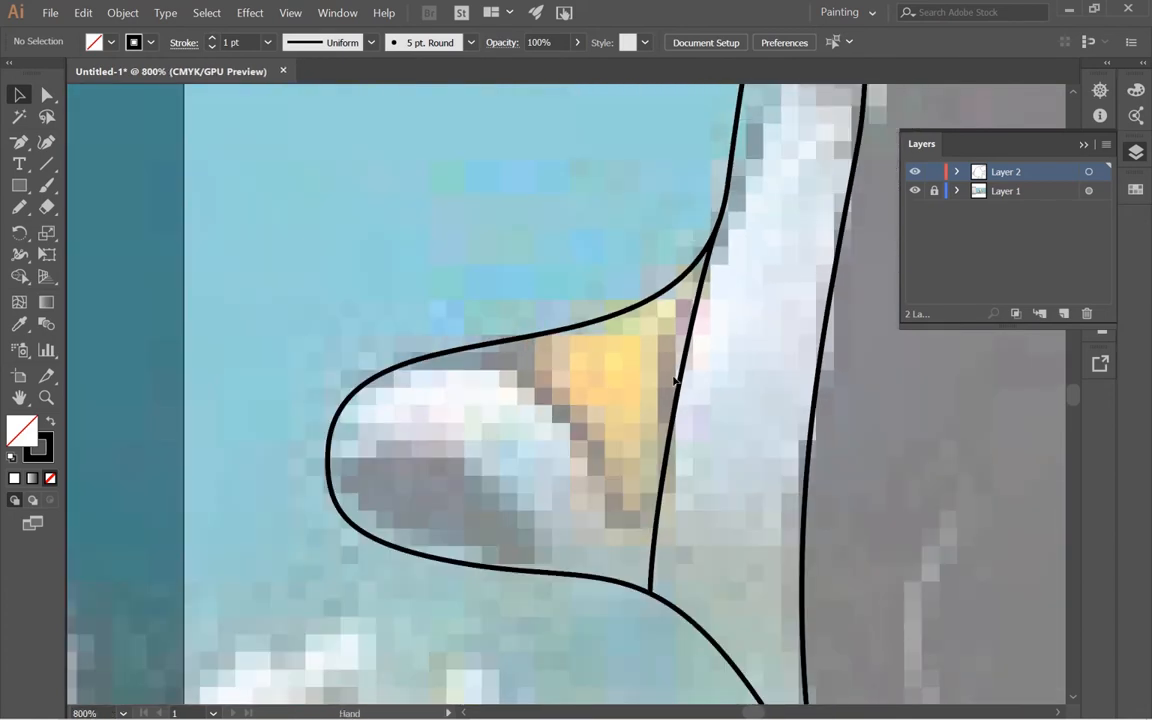
pyautogui.moveTo(676, 373); pyautogui.dragTo(547, 417)
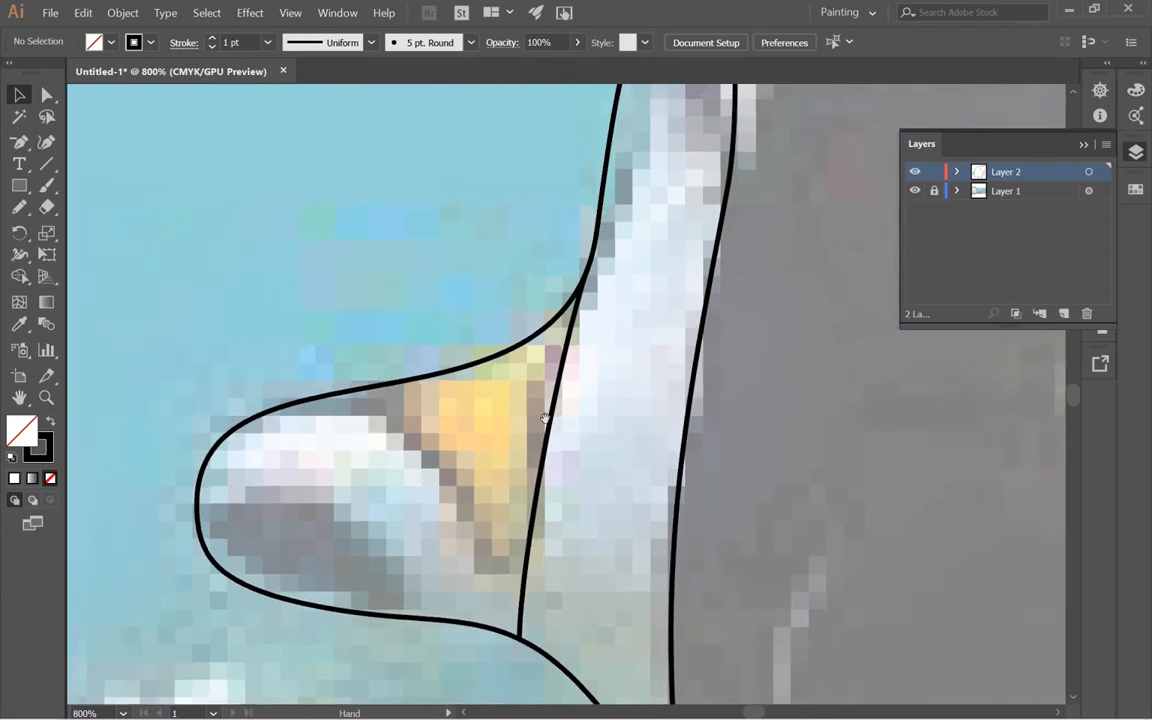
pyautogui.click(549, 329)
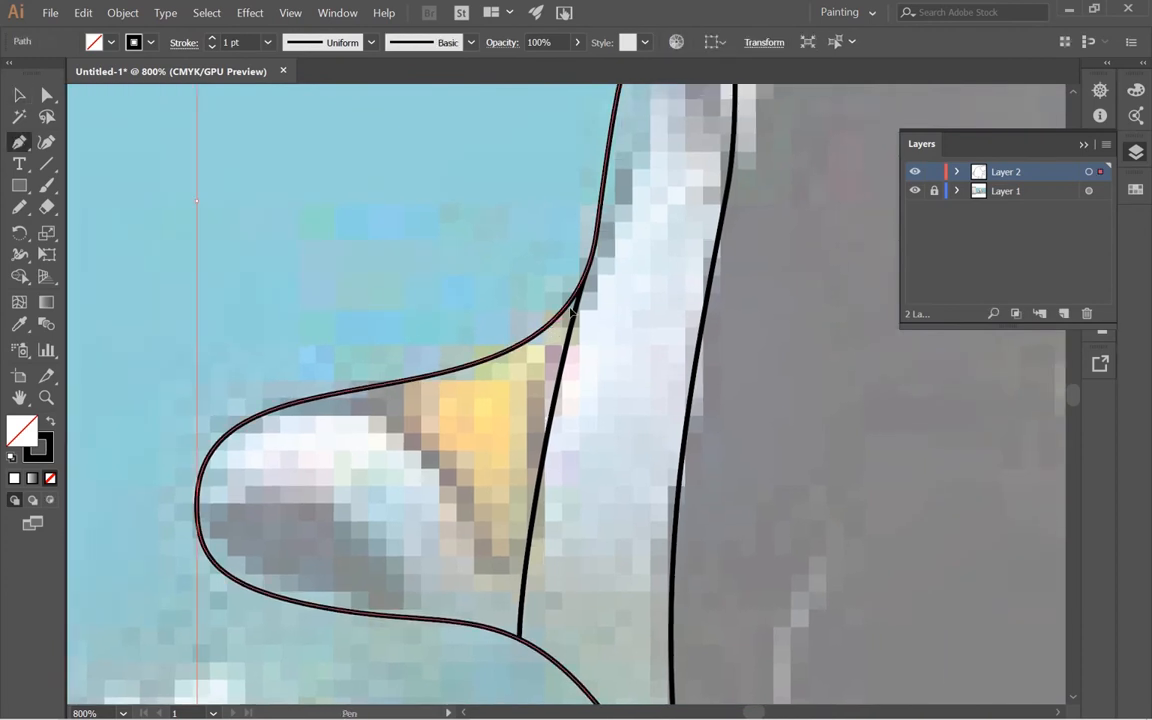
pyautogui.press('+')
pyautogui.click(572, 305)
# - Convert the added outline anchor to a corner and move it onto the line behind the yellow marking at about X 1.48 in, Y 5.62 in
pyautogui.press('a')
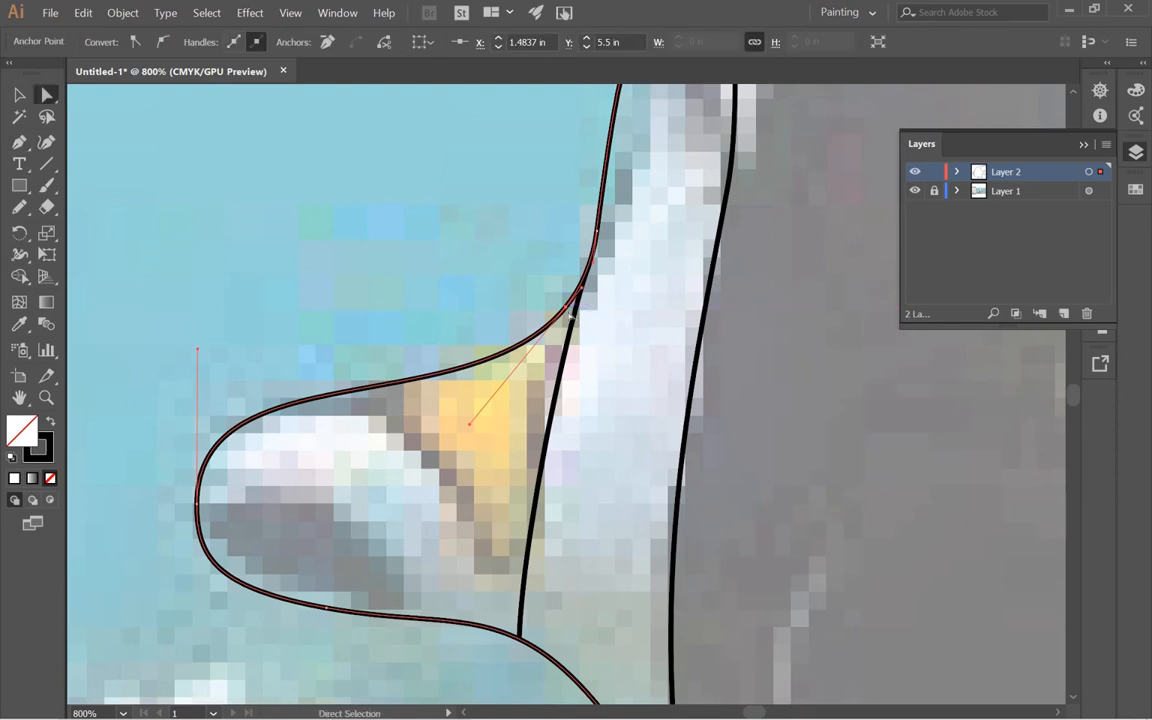
pyautogui.click(134, 43)
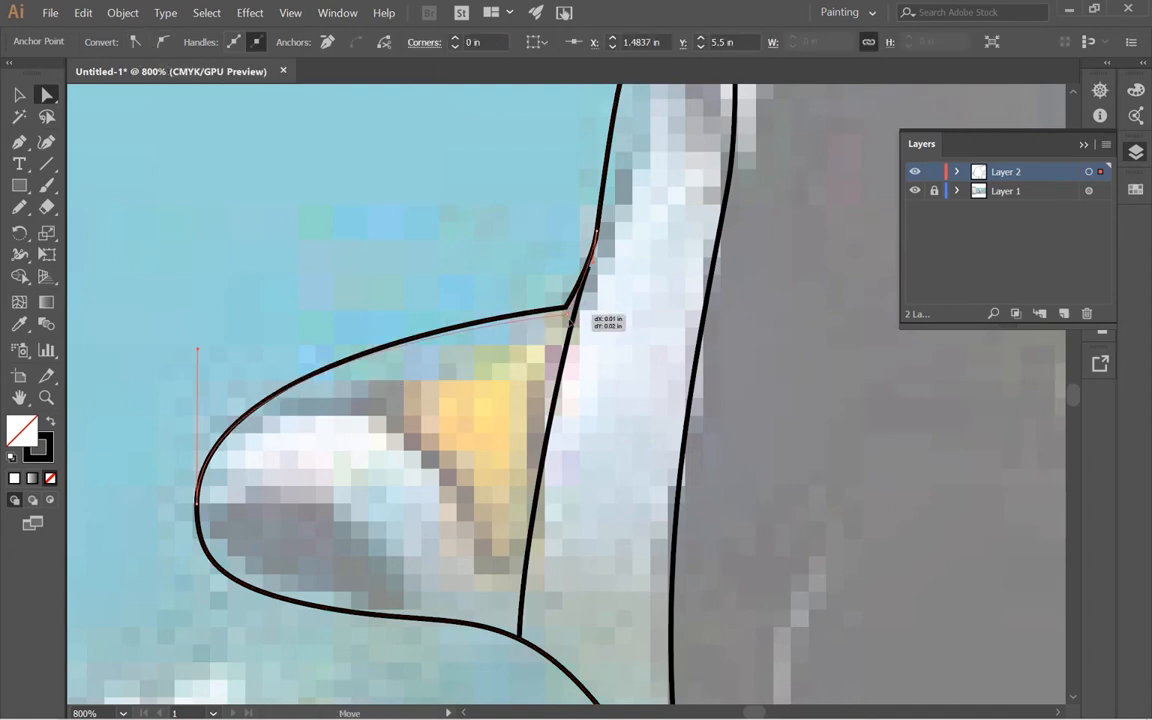
pyautogui.moveTo(566, 308); pyautogui.dragTo(567, 349)
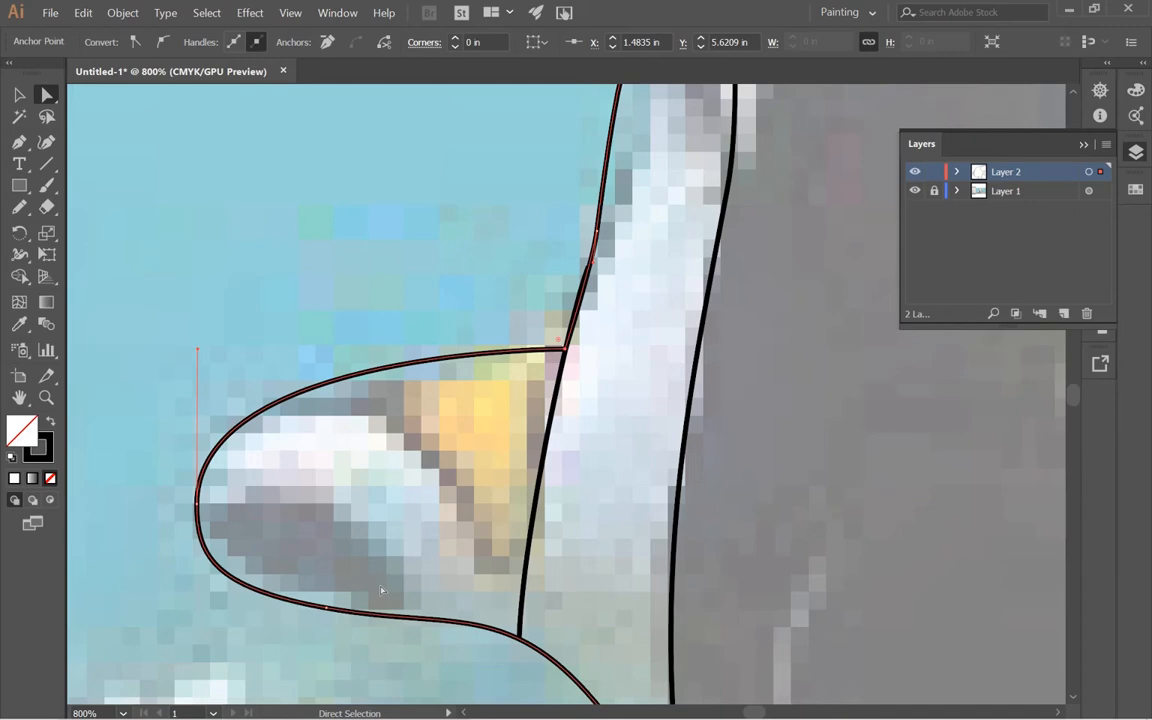
# - Shift the fish outline's anchor just above the yellow marking to about X 1.55 in, Y 5.29 in
pyautogui.keyDown('ctrl'); pyautogui.keyDown('alt'); pyautogui.click(391, 632); pyautogui.keyUp('alt'); pyautogui.keyUp('ctrl')
pyautogui.keyDown('ctrl'); pyautogui.keyDown('alt'); pyautogui.click(558, 489); pyautogui.keyUp('alt'); pyautogui.keyUp('ctrl')
pyautogui.moveTo(641, 349); pyautogui.dragTo(370, 591)
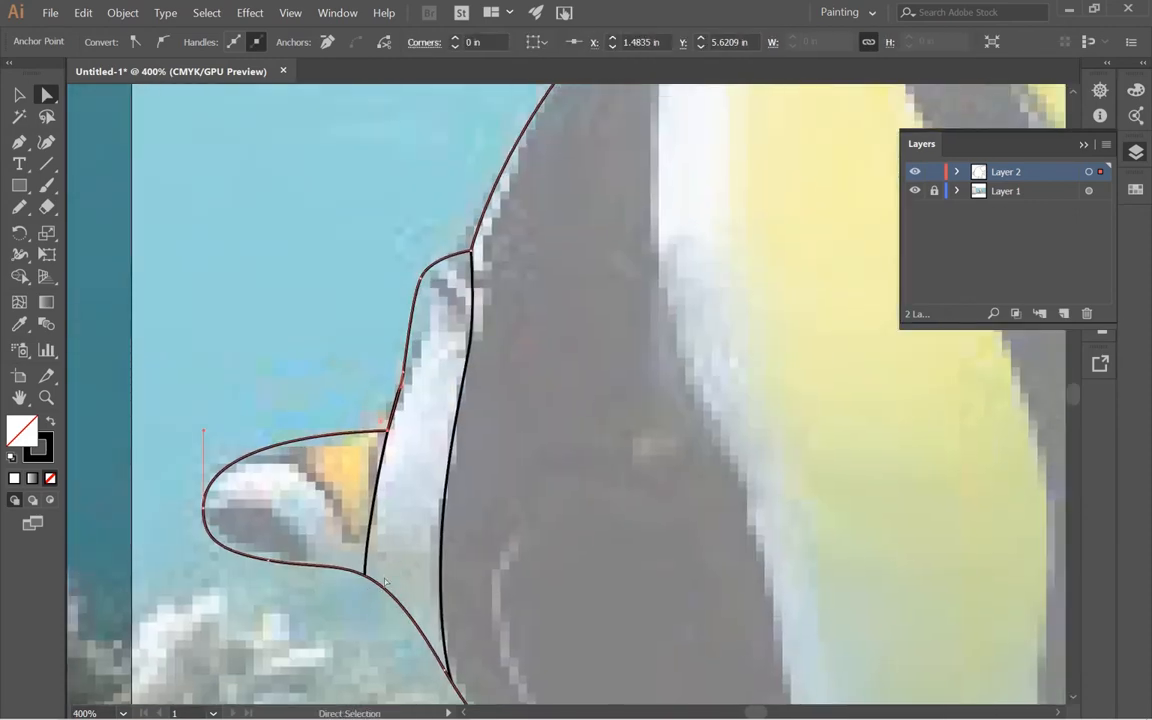
pyautogui.keyDown('ctrl'); pyautogui.click(458, 512); pyautogui.keyUp('ctrl')
pyautogui.keyDown('ctrl'); pyautogui.click(480, 301); pyautogui.keyUp('ctrl')
pyautogui.moveTo(473, 325); pyautogui.dragTo(436, 369)
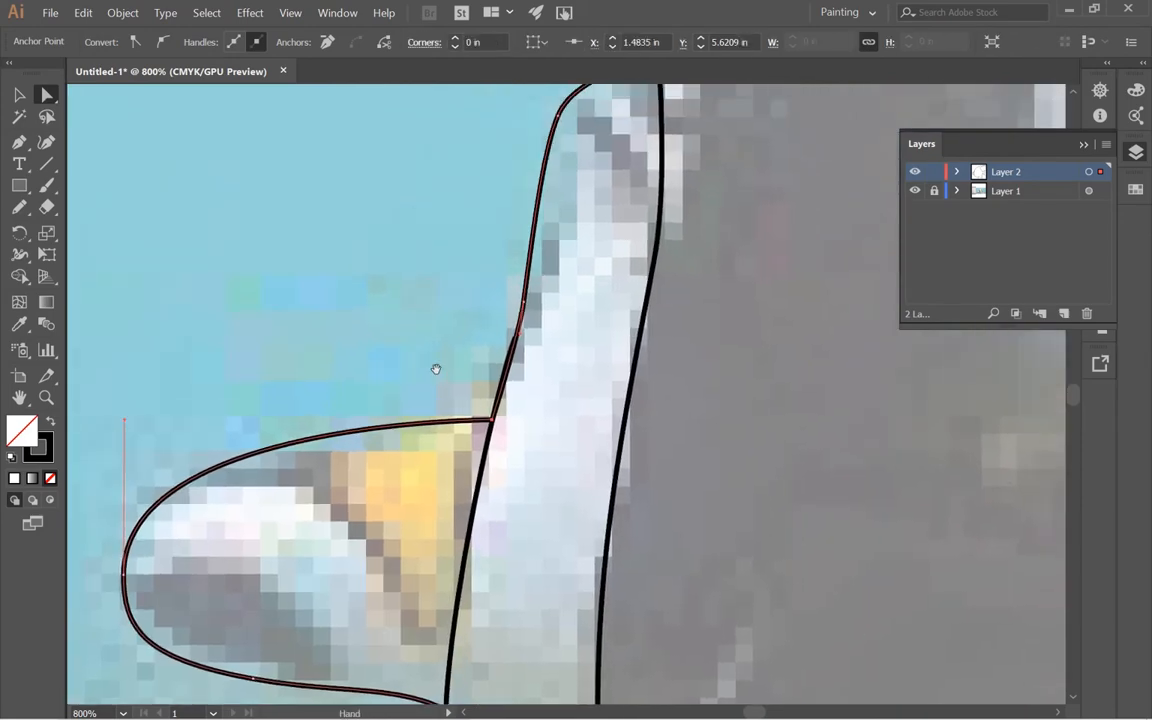
pyautogui.keyDown('ctrl'); pyautogui.click(549, 453); pyautogui.keyUp('ctrl')
pyautogui.keyDown('ctrl'); pyautogui.click(512, 264); pyautogui.keyUp('ctrl')
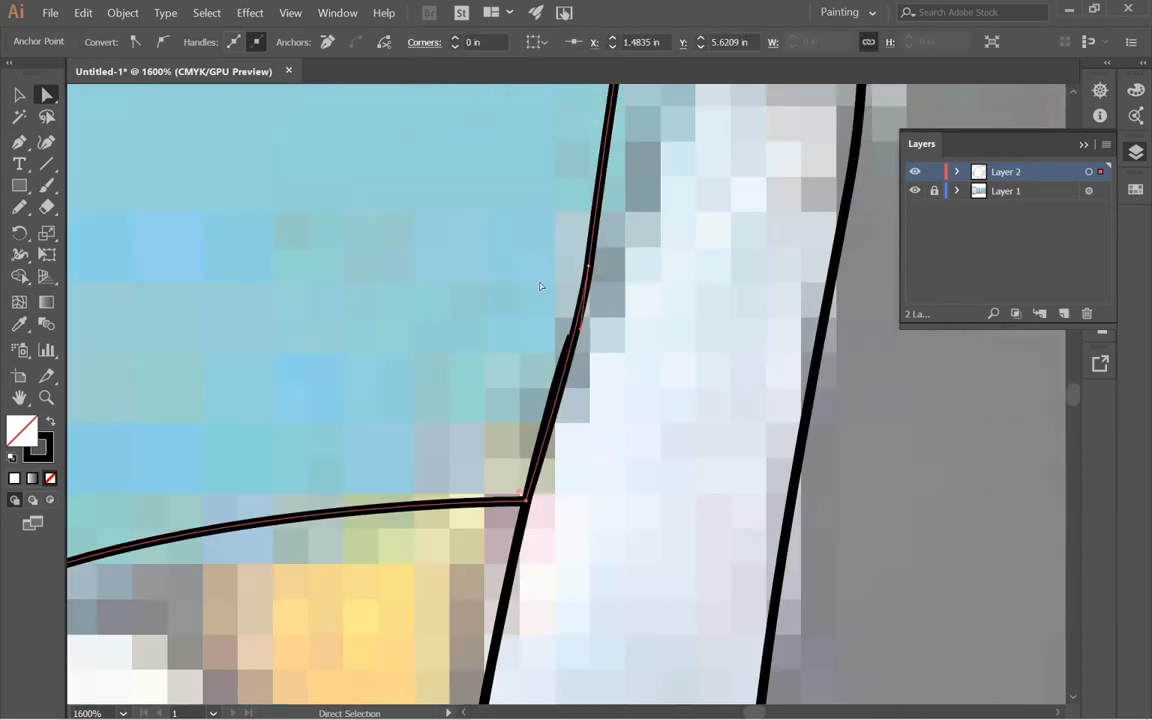
pyautogui.moveTo(591, 270)
pyautogui.mouseDown()
pyautogui.moveTo(589, 261)
pyautogui.moveTo(580, 276)
pyautogui.mouseUp()
# - Move the upper end anchor of the line behind the yellow marking onto the outline corner at about X 1.48 in, Y 5.62 in, and deselect
pyautogui.click(572, 344)
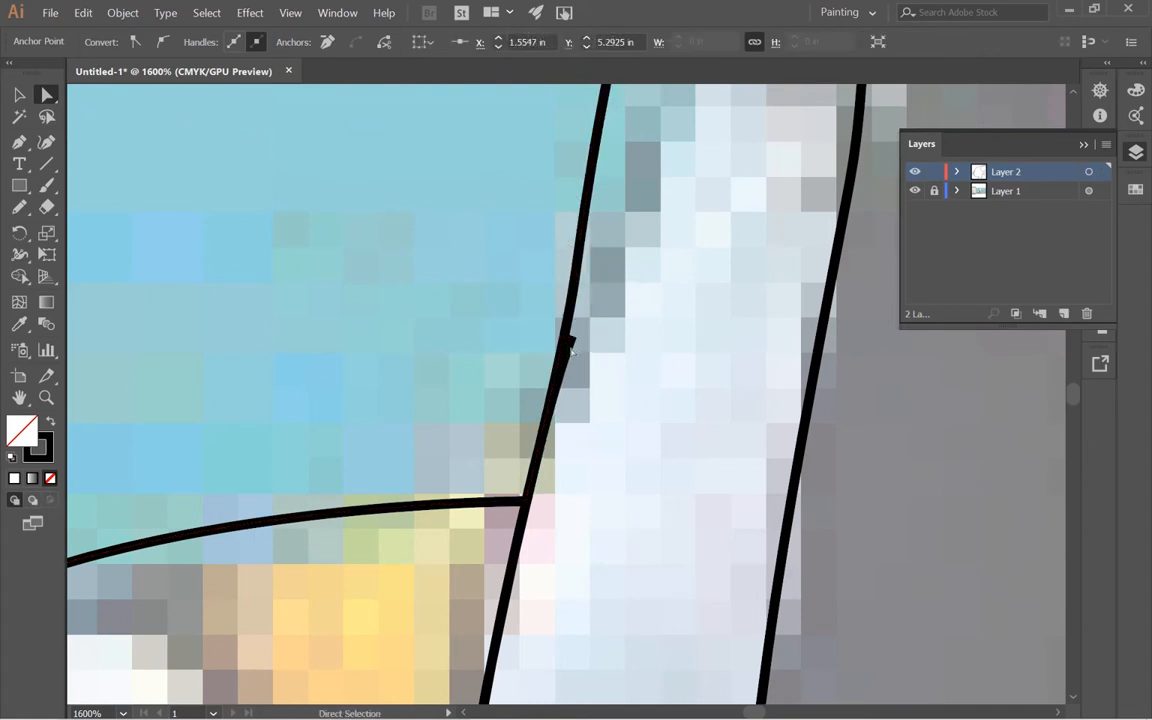
pyautogui.click(571, 347)
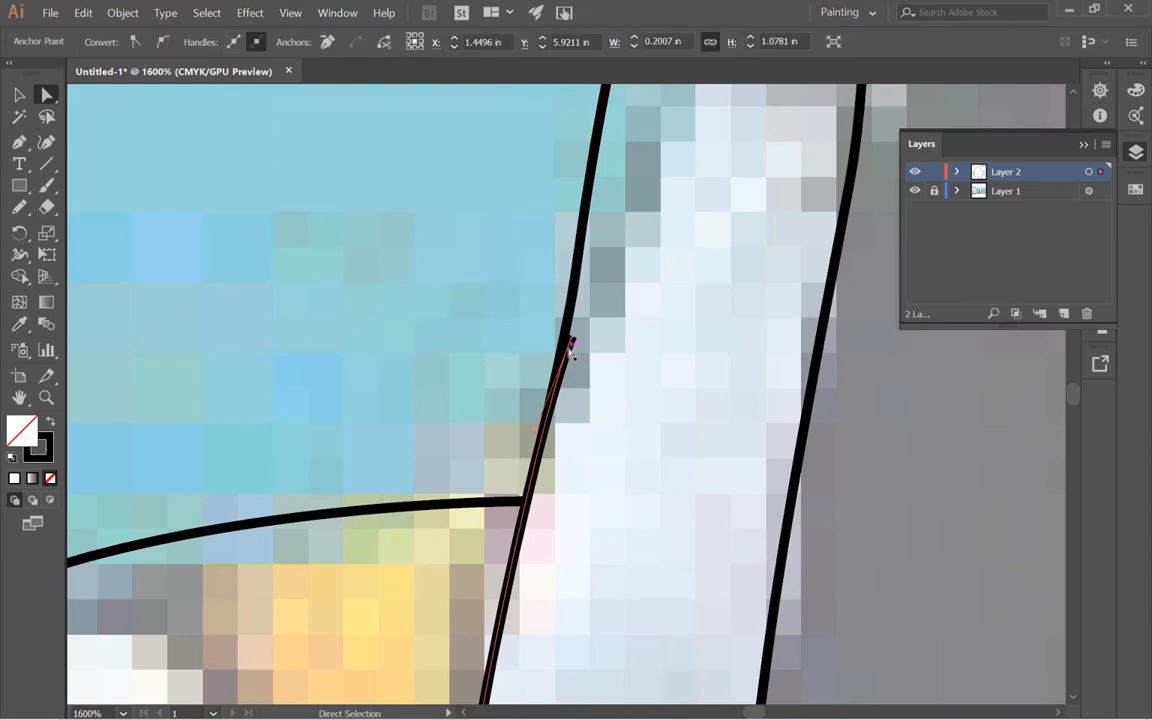
pyautogui.moveTo(573, 339); pyautogui.dragTo(666, 367)
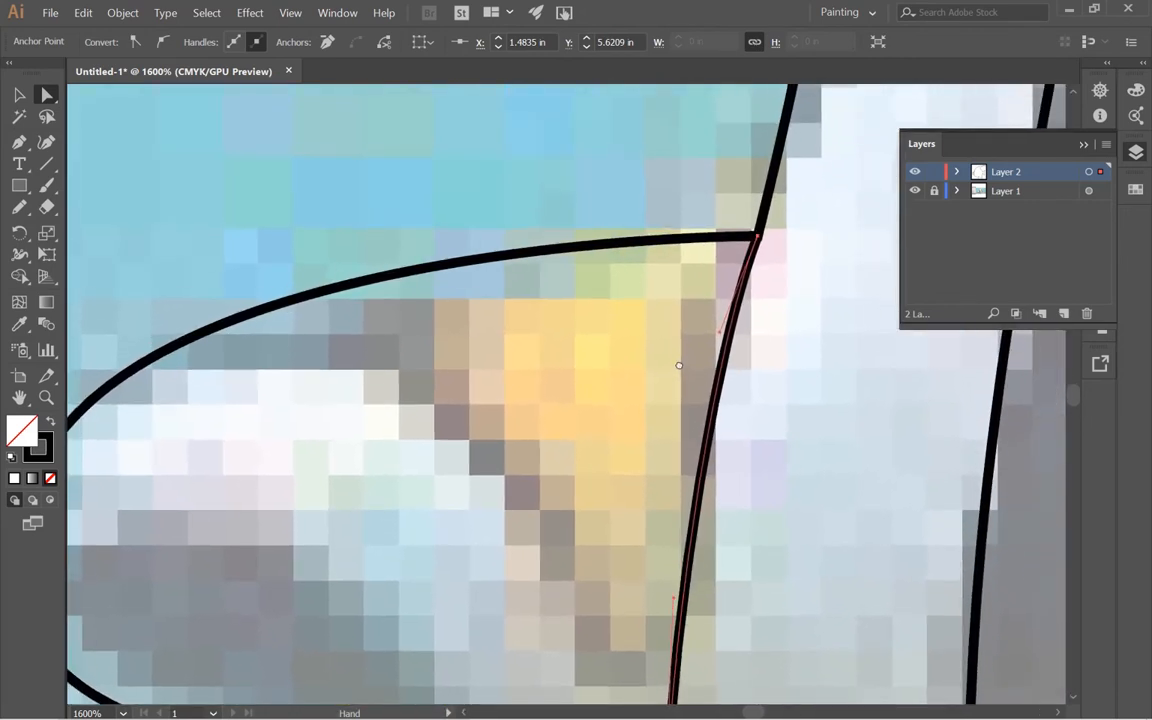
pyautogui.keyDown('ctrl'); pyautogui.keyDown('alt'); pyautogui.click(602, 371); pyautogui.keyUp('alt'); pyautogui.keyUp('ctrl')
pyautogui.keyDown('ctrl'); pyautogui.keyDown('alt'); pyautogui.click(602, 371); pyautogui.keyUp('alt'); pyautogui.keyUp('ctrl')
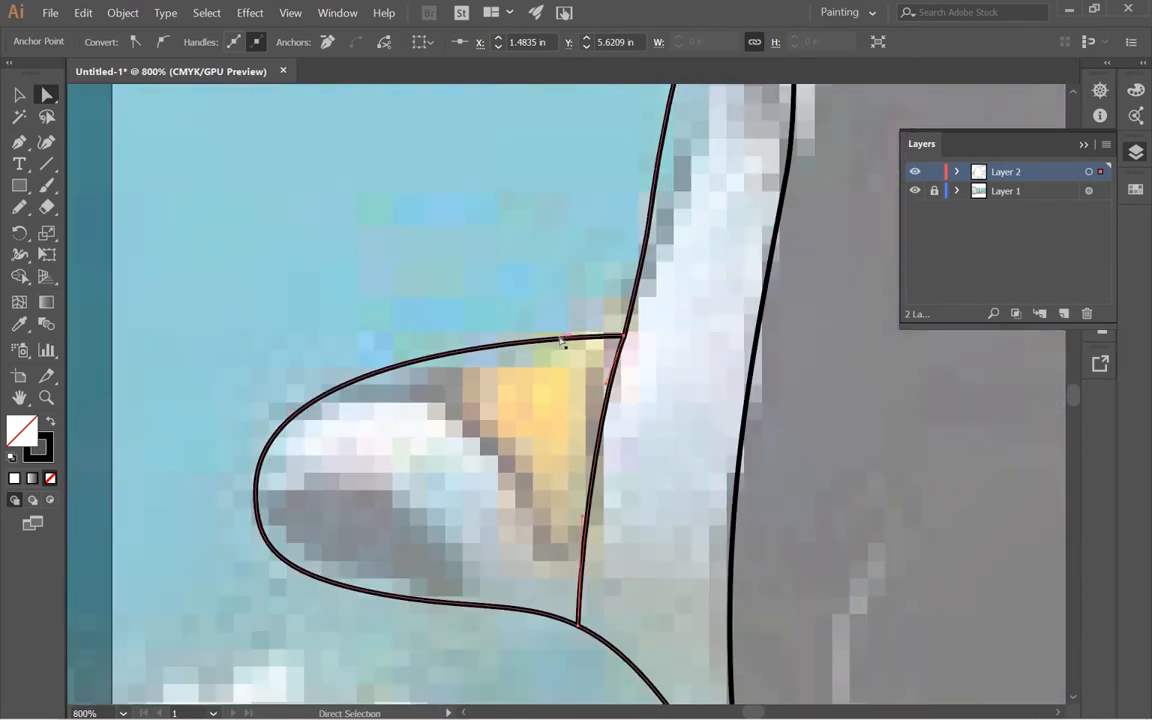
pyautogui.click(561, 342)
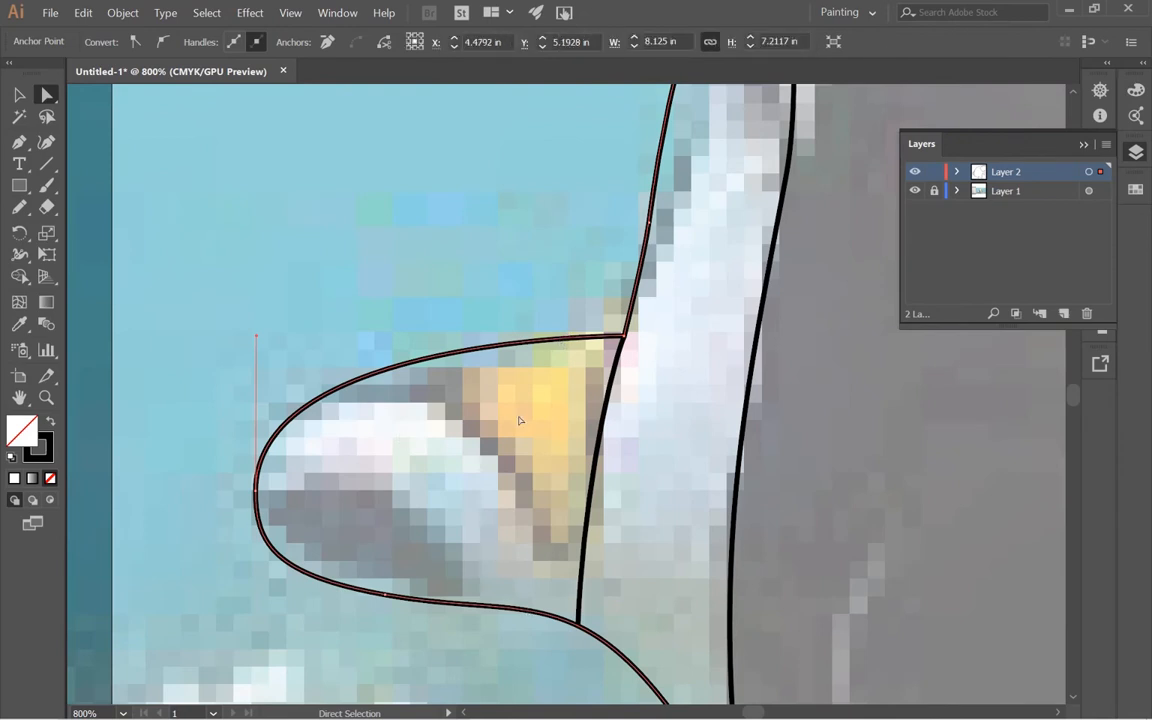
pyautogui.click(348, 265)
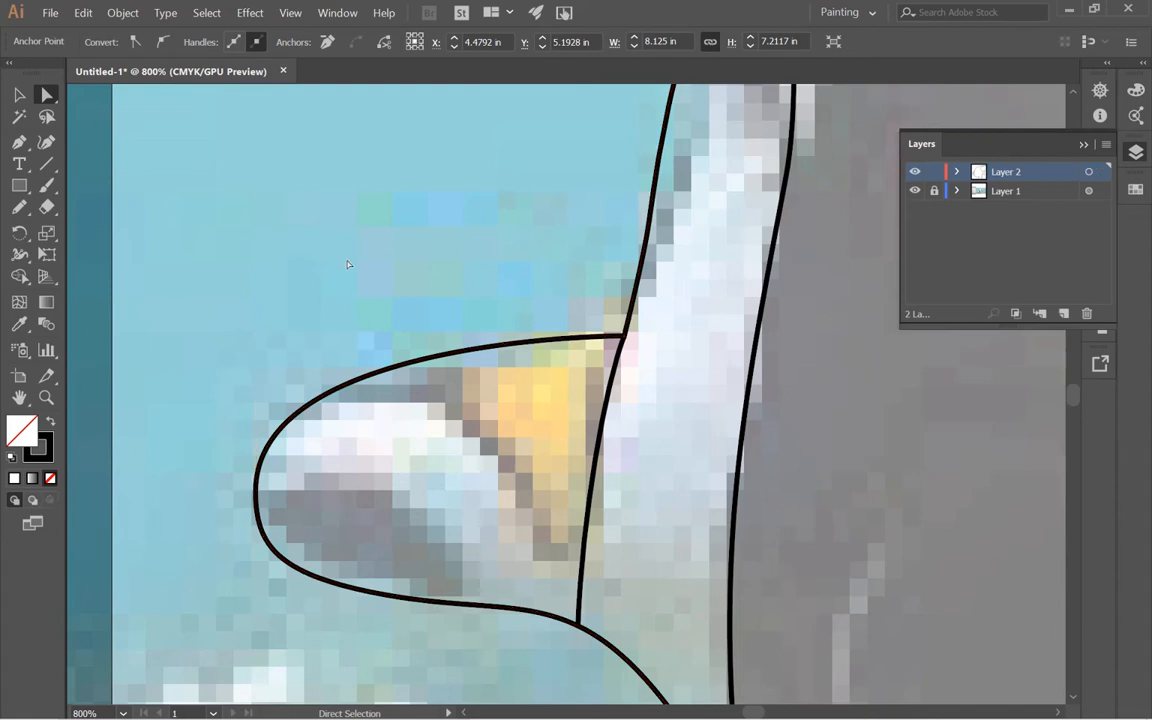
# - Draw a Pencil line across the snout in front of the yellow marking and simplify it with 71% curve precision
pyautogui.press('n')
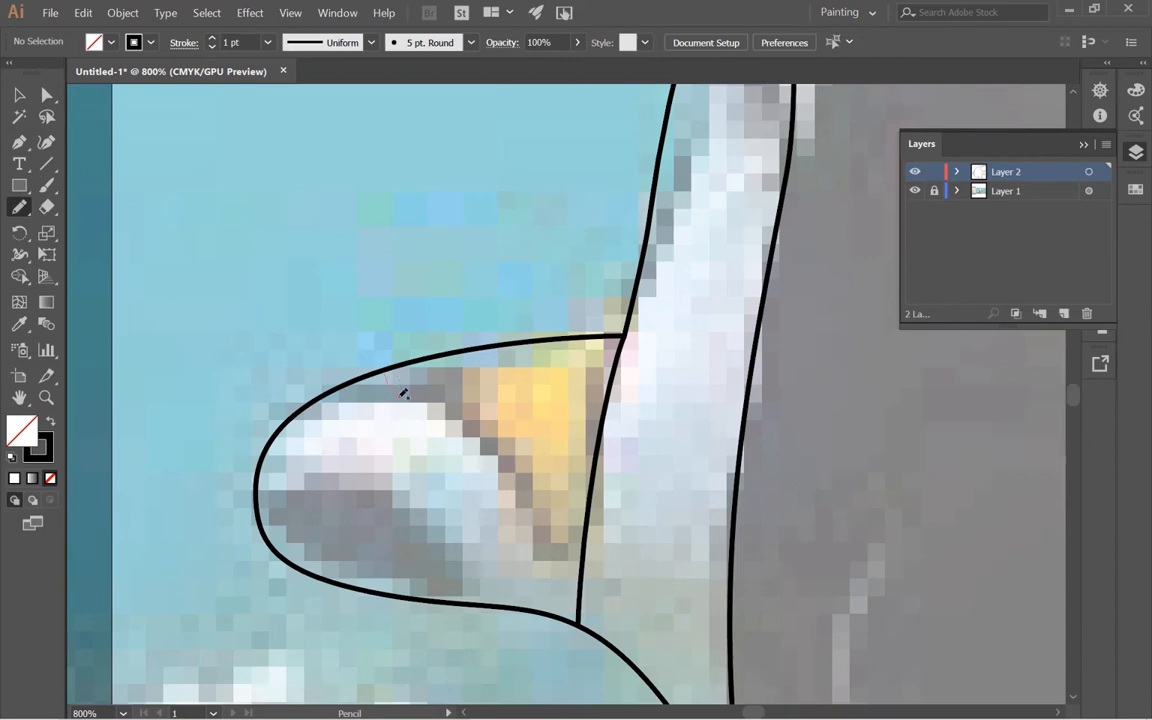
pyautogui.moveTo(386, 375); pyautogui.dragTo(578, 602)
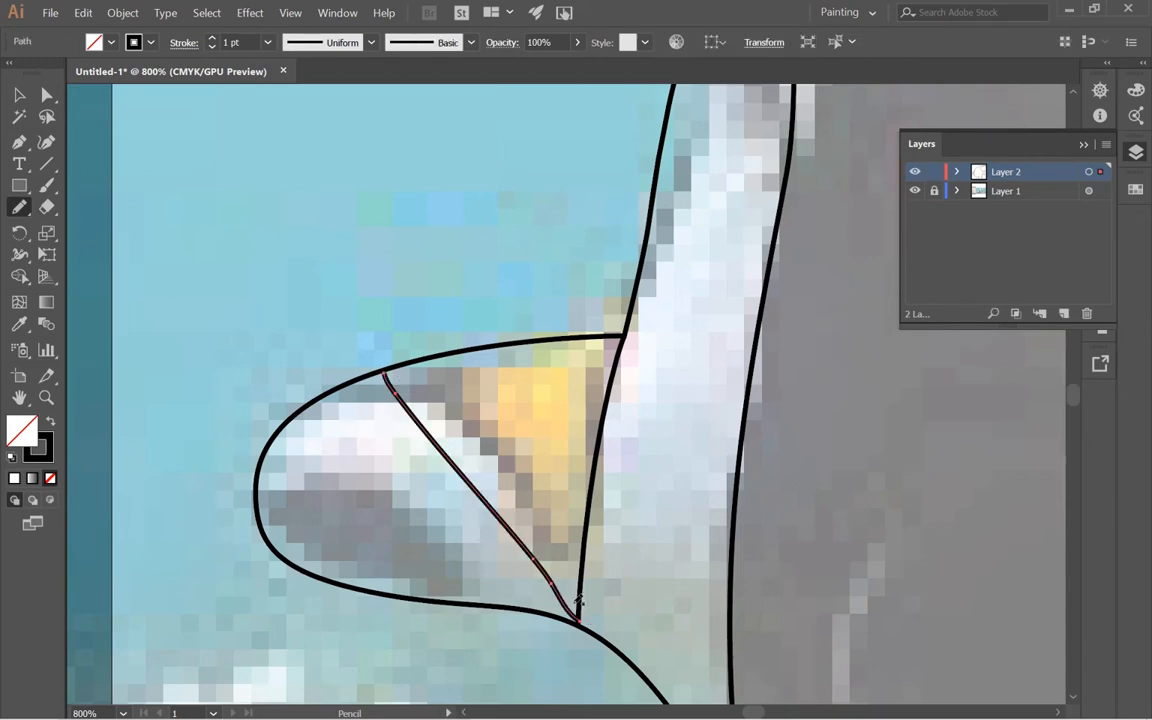
pyautogui.keyDown('ctrl'); pyautogui.click(580, 558); pyautogui.keyUp('ctrl')
pyautogui.moveTo(526, 399); pyautogui.dragTo(556, 484)
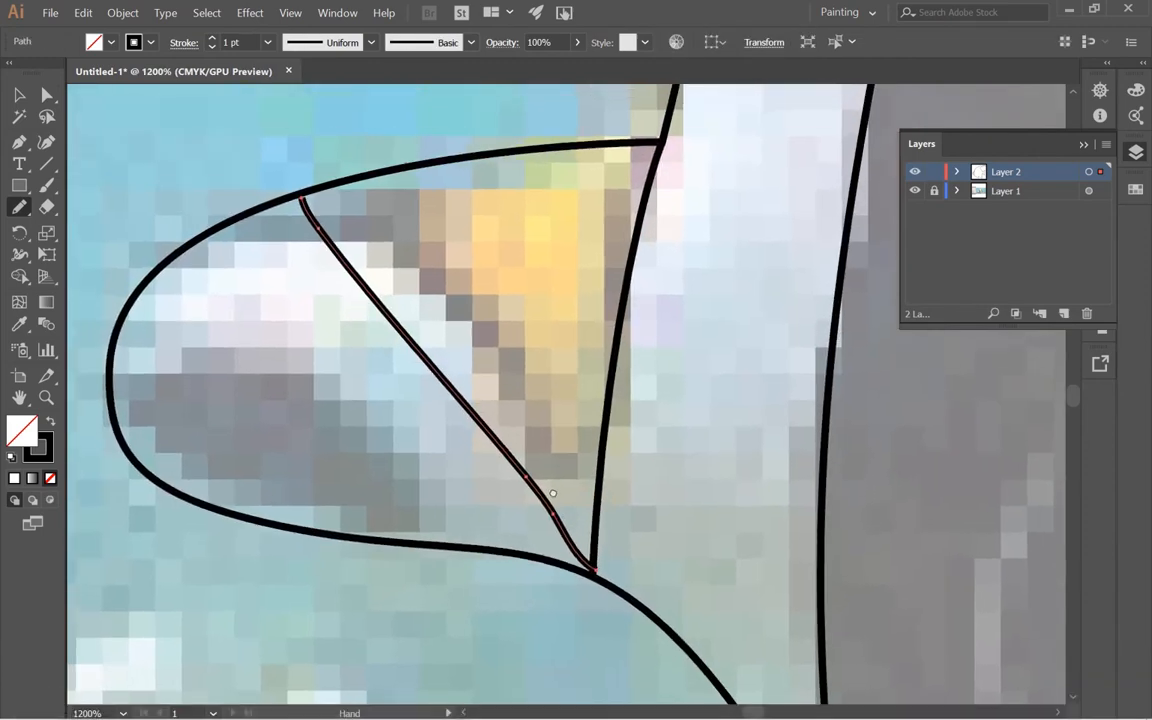
pyautogui.press('v')
pyautogui.click(123, 12)
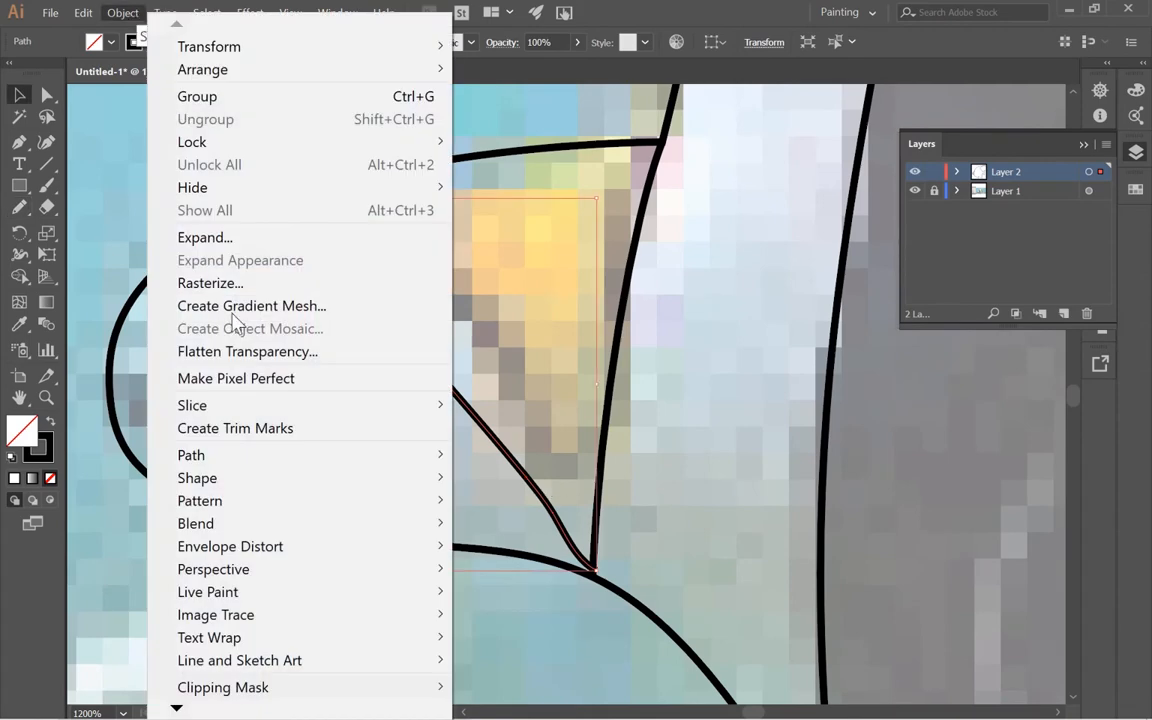
pyautogui.moveTo(293, 457)
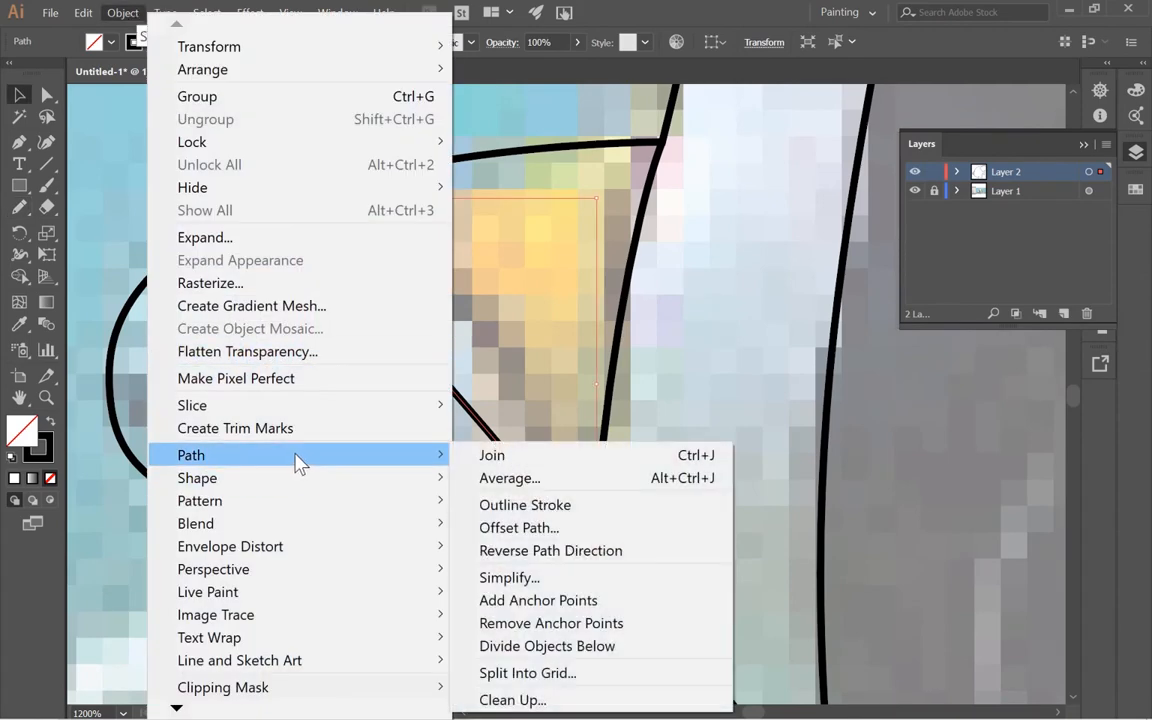
pyautogui.click(560, 580)
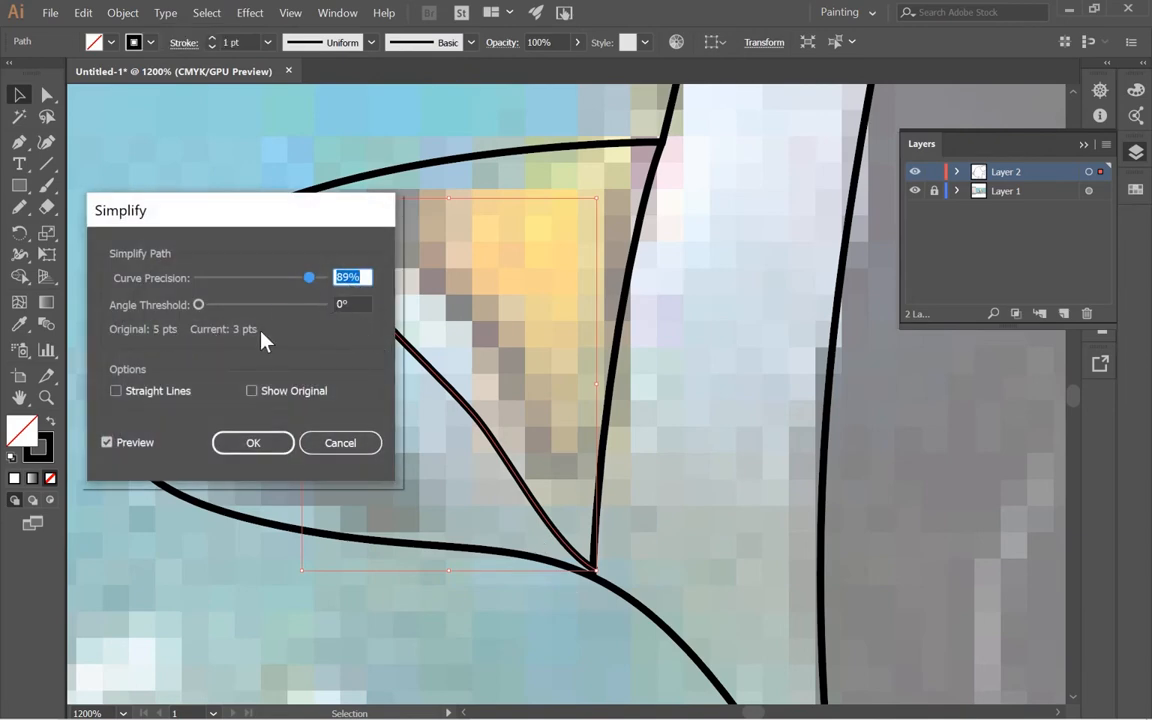
pyautogui.moveTo(308, 280); pyautogui.dragTo(287, 280)
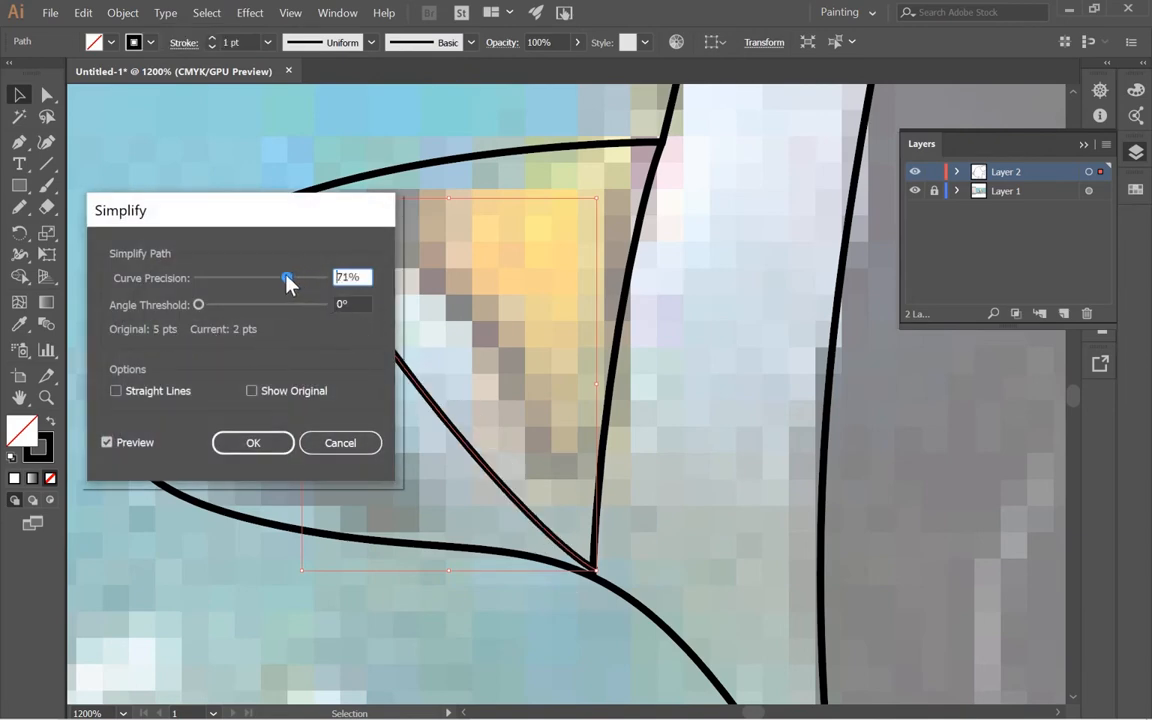
pyautogui.click(256, 446)
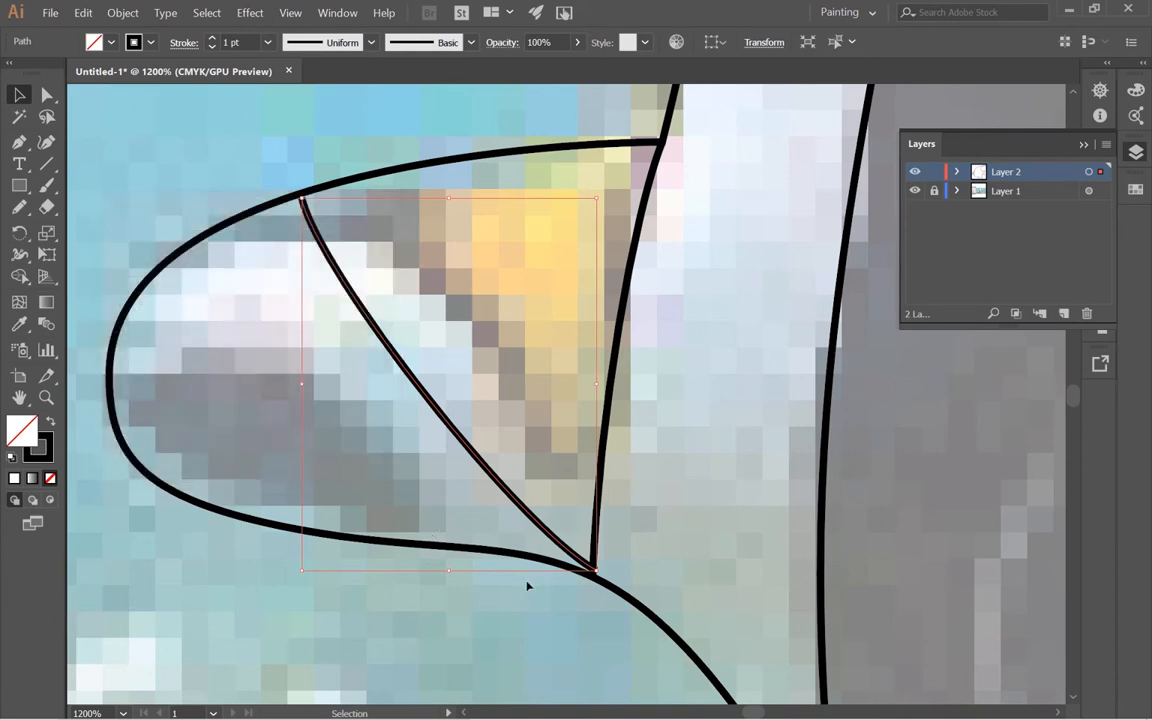
# - Move the new line's ends onto the outline, the lower at about X 1.35 in, Y 6.46 in and the upper at X 0.79 in, Y 5.72 in
pyautogui.press('a')
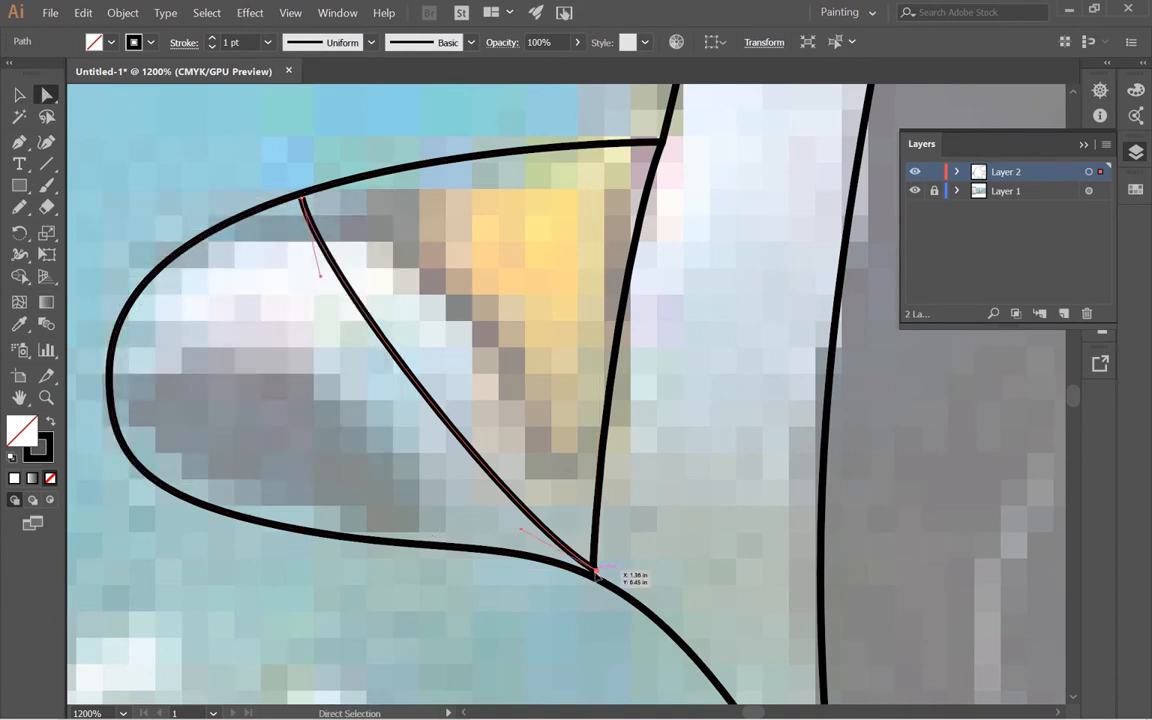
pyautogui.click(596, 573)
pyautogui.moveTo(596, 575); pyautogui.dragTo(591, 576)
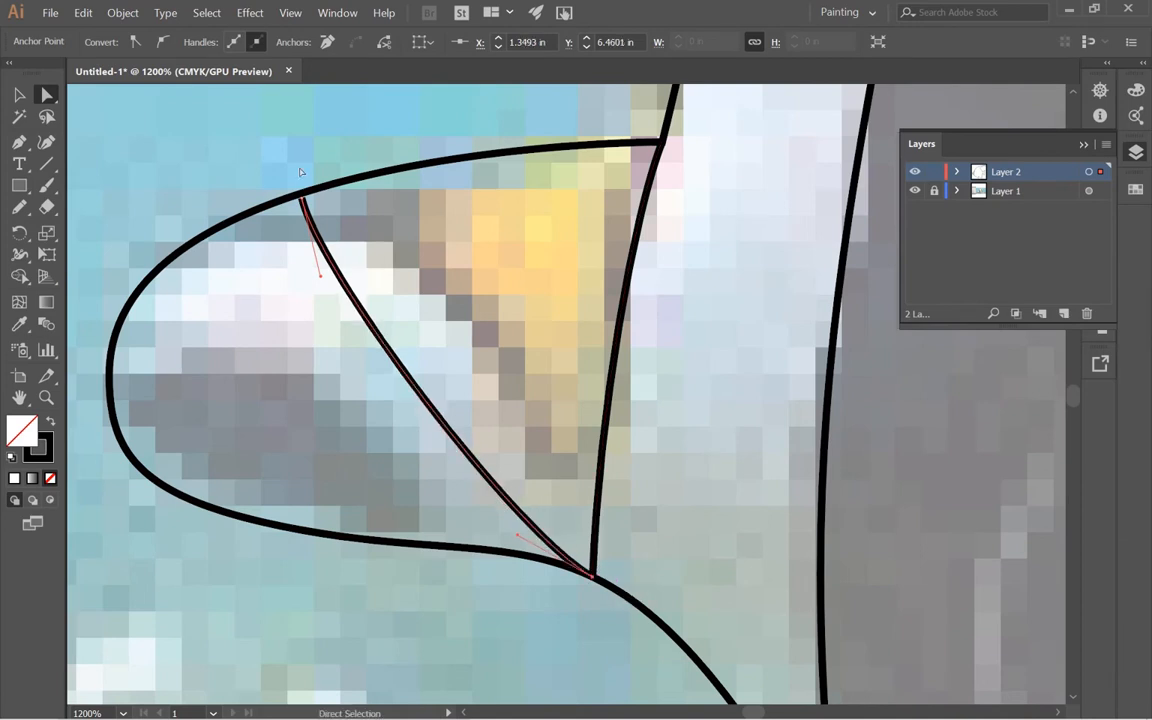
pyautogui.moveTo(302, 194); pyautogui.dragTo(303, 192)
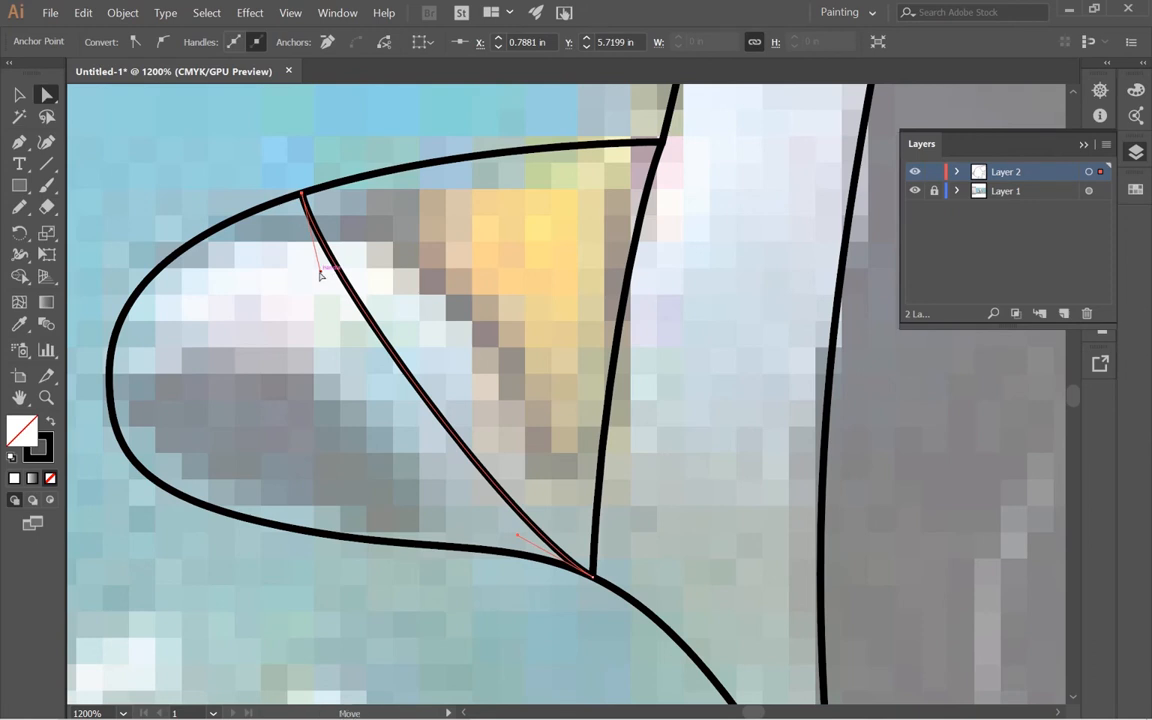
# - Lengthen the upper anchor's handle and swing the lower one upward so the line follows the yellow marking's front edge, and deselect it
pyautogui.moveTo(320, 275)
pyautogui.mouseDown()
pyautogui.moveTo(329, 265)
pyautogui.moveTo(404, 309)
pyautogui.moveTo(460, 323)
pyautogui.mouseUp()
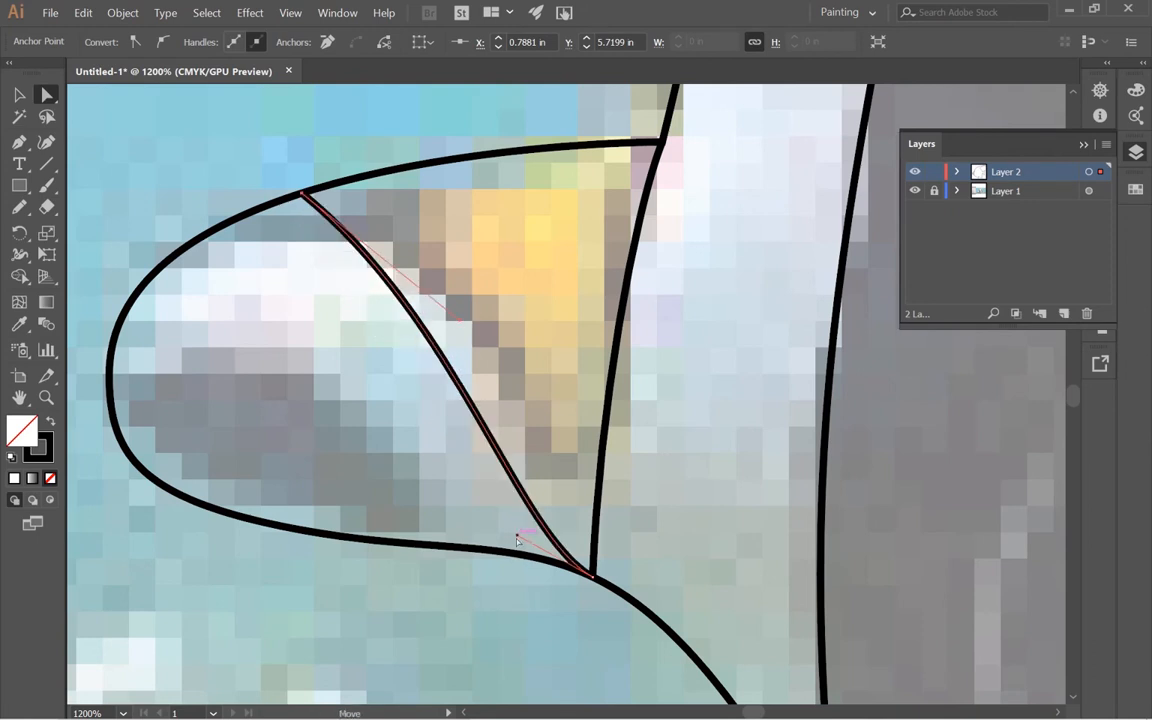
pyautogui.moveTo(517, 537); pyautogui.dragTo(528, 480)
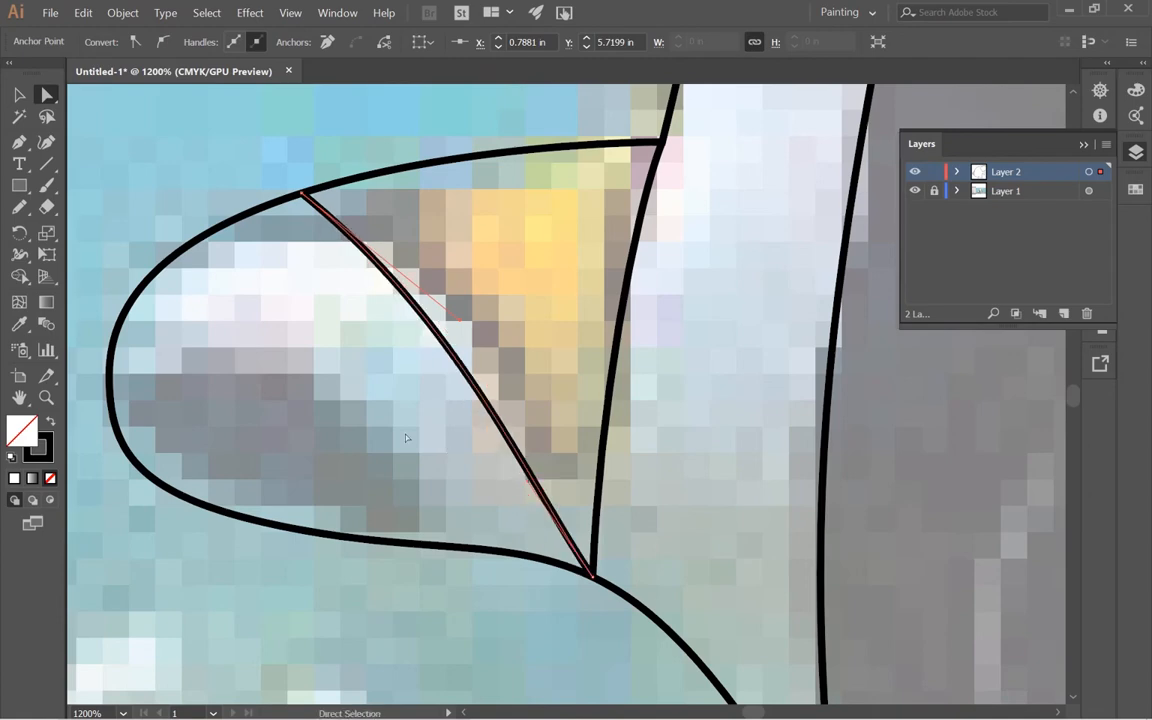
pyautogui.hotkey('ctrl', '-')
pyautogui.hotkey('ctrl', '-')
pyautogui.hotkey('ctrl', '-')
pyautogui.press('v')
pyautogui.click(591, 432)
# - Examine the traced snout lines up close and the outline and color bands across the whole fish
pyautogui.moveTo(658, 367); pyautogui.dragTo(125, 576)
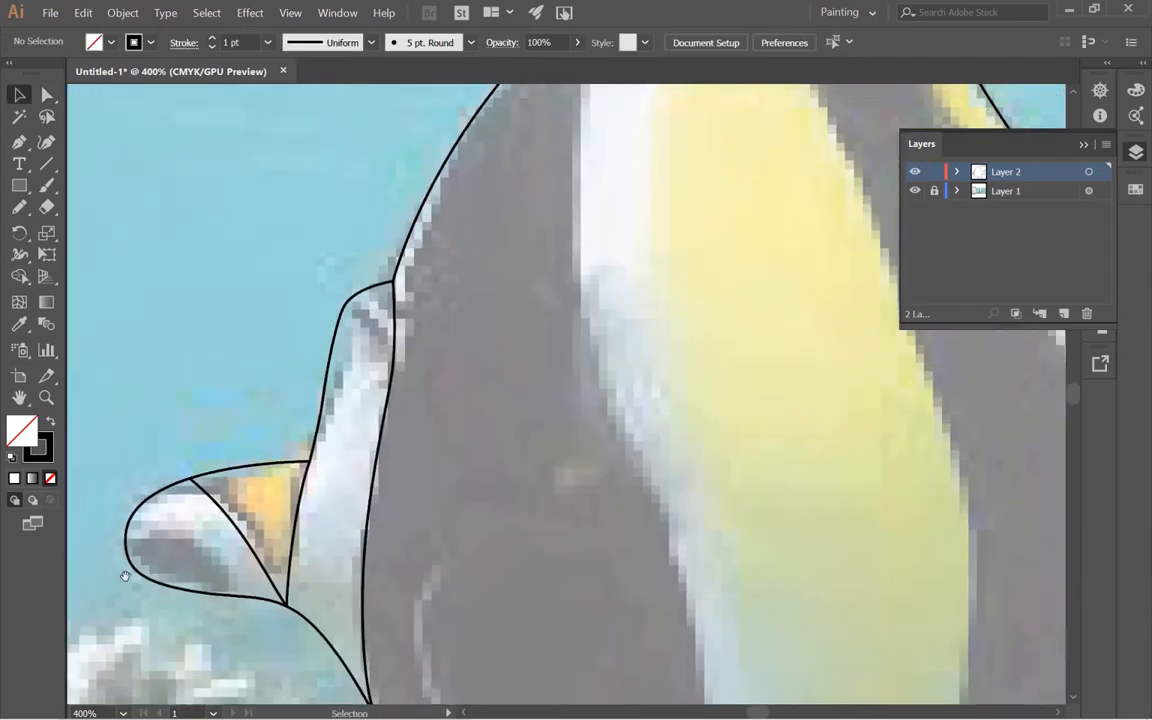
pyautogui.moveTo(208, 617); pyautogui.dragTo(473, 522)
pyautogui.click(540, 435)
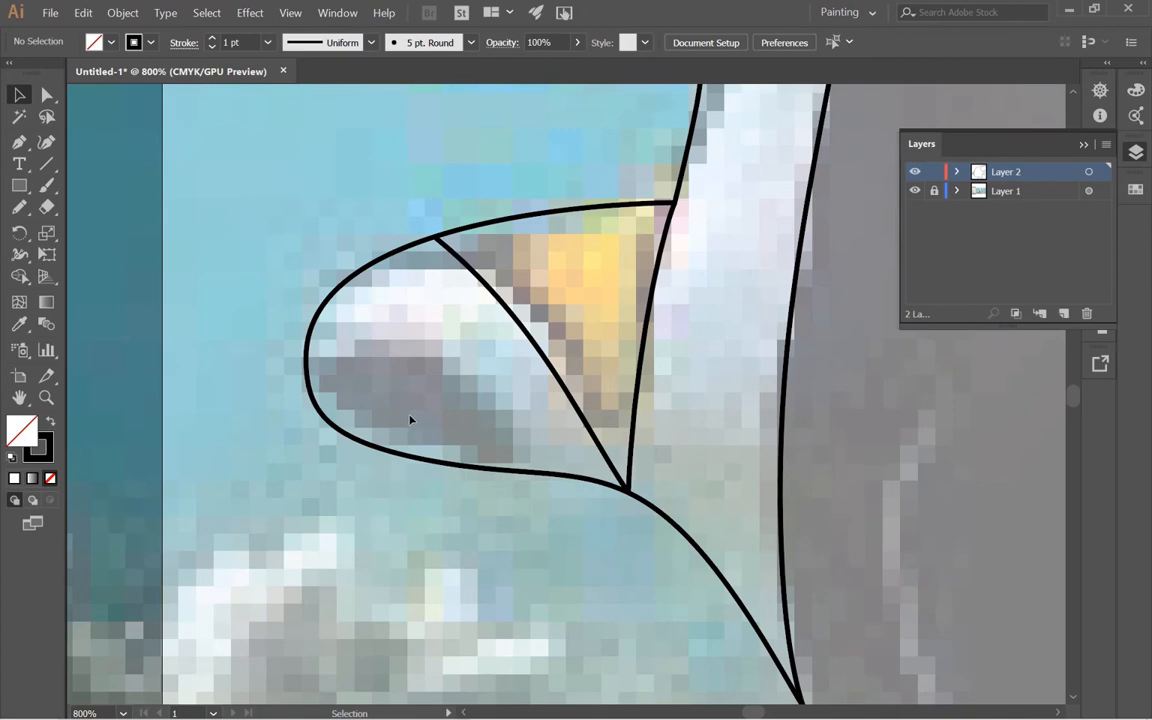
pyautogui.click(468, 398)
pyautogui.keyDown('ctrl'); pyautogui.keyDown('alt'); pyautogui.click(607, 400); pyautogui.keyUp('alt'); pyautogui.keyUp('ctrl')
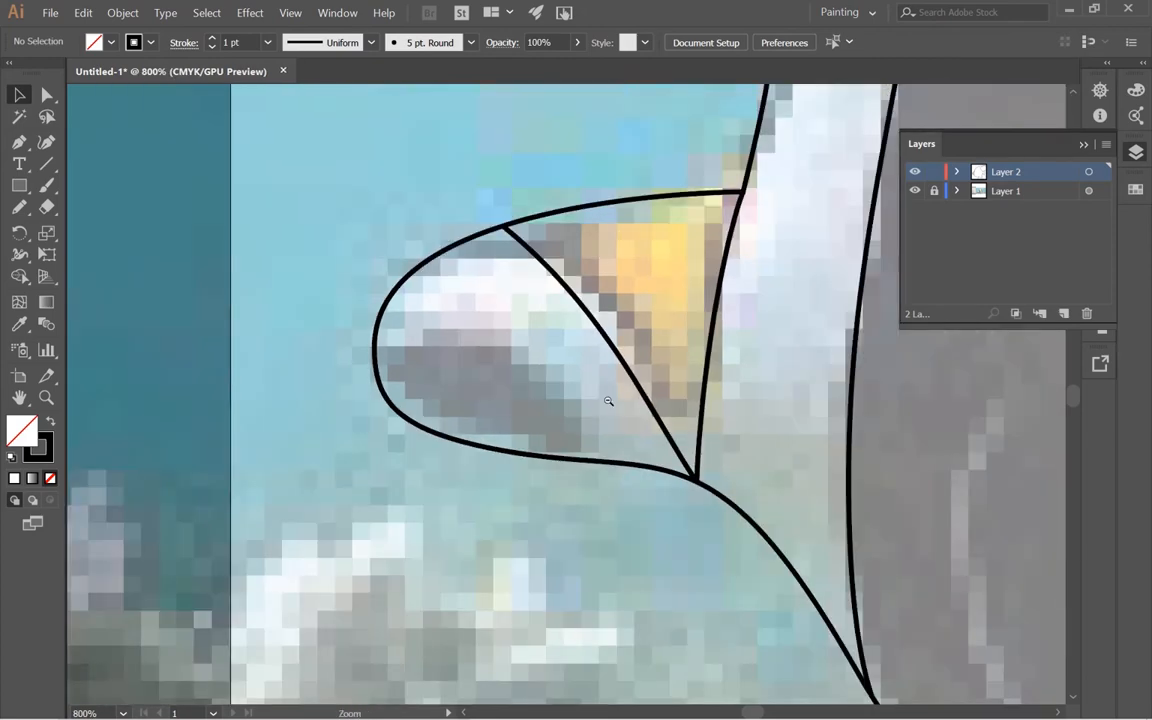
pyautogui.keyDown('ctrl'); pyautogui.keyDown('alt'); pyautogui.click(607, 400); pyautogui.keyUp('alt'); pyautogui.keyUp('ctrl')
pyautogui.keyDown('ctrl'); pyautogui.keyDown('alt'); pyautogui.click(607, 400); pyautogui.keyUp('alt'); pyautogui.keyUp('ctrl')
pyautogui.keyDown('ctrl'); pyautogui.keyDown('alt'); pyautogui.click(607, 400); pyautogui.keyUp('alt'); pyautogui.keyUp('ctrl')
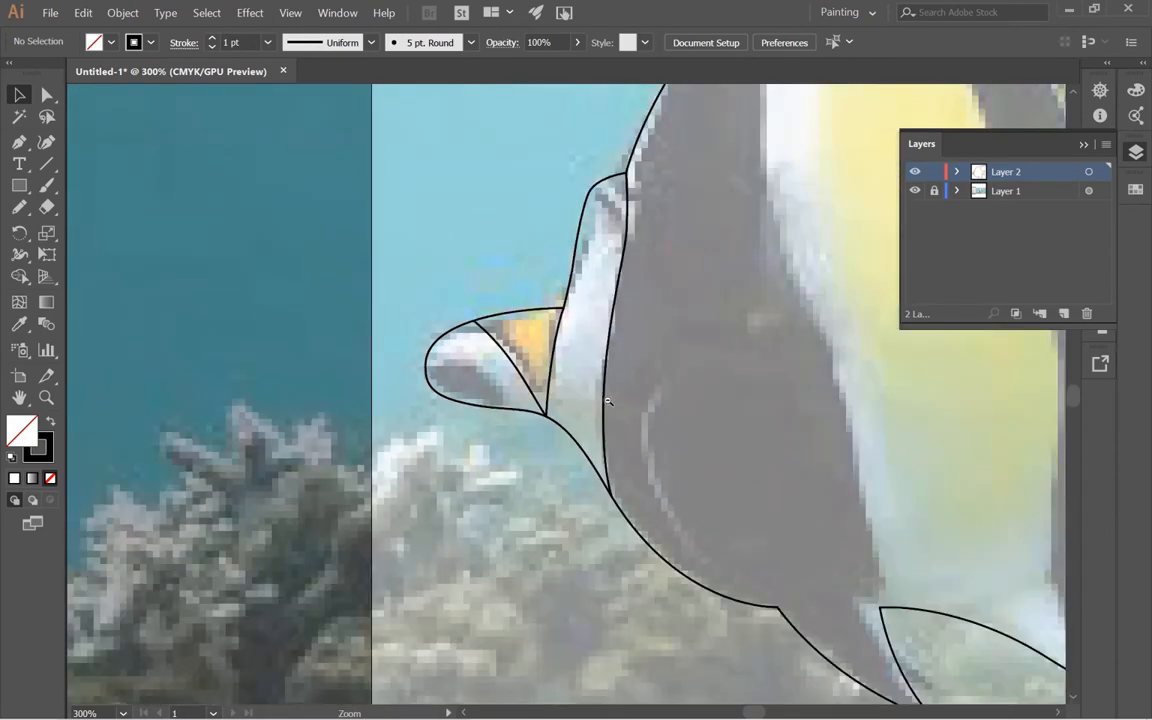
pyautogui.moveTo(526, 439); pyautogui.dragTo(379, 498)
pyautogui.keyDown('ctrl'); pyautogui.keyDown('alt'); pyautogui.click(471, 468); pyautogui.keyUp('alt'); pyautogui.keyUp('ctrl')
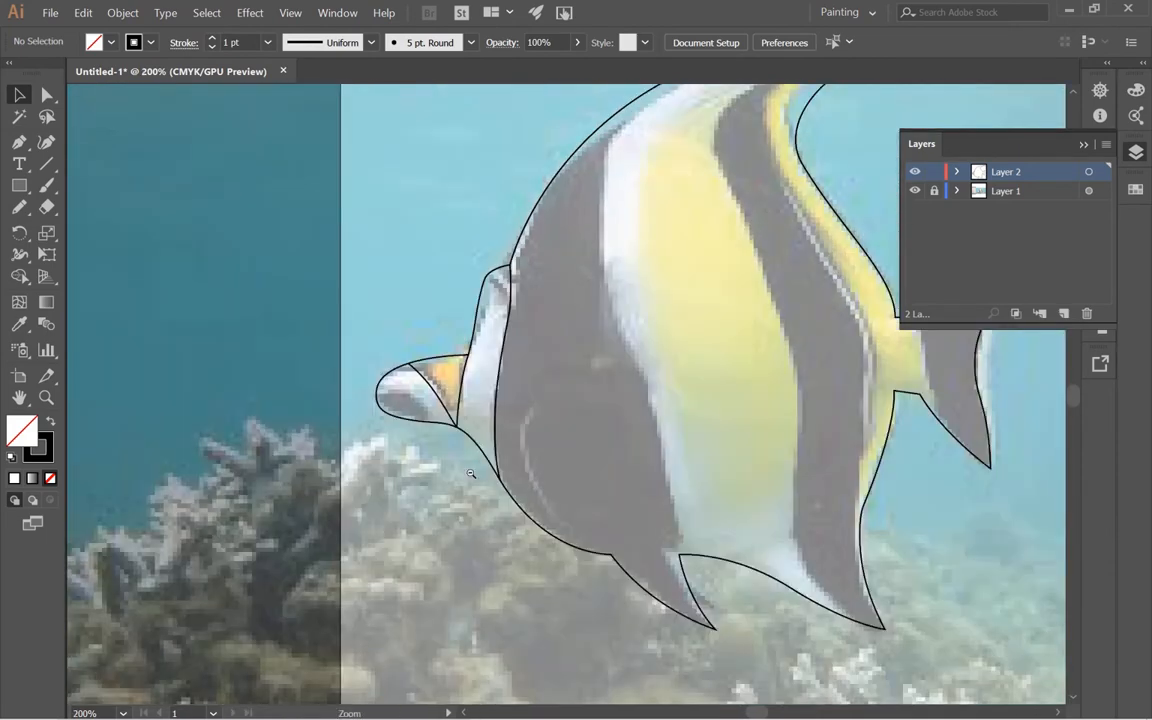
pyautogui.moveTo(612, 425); pyautogui.dragTo(407, 473)
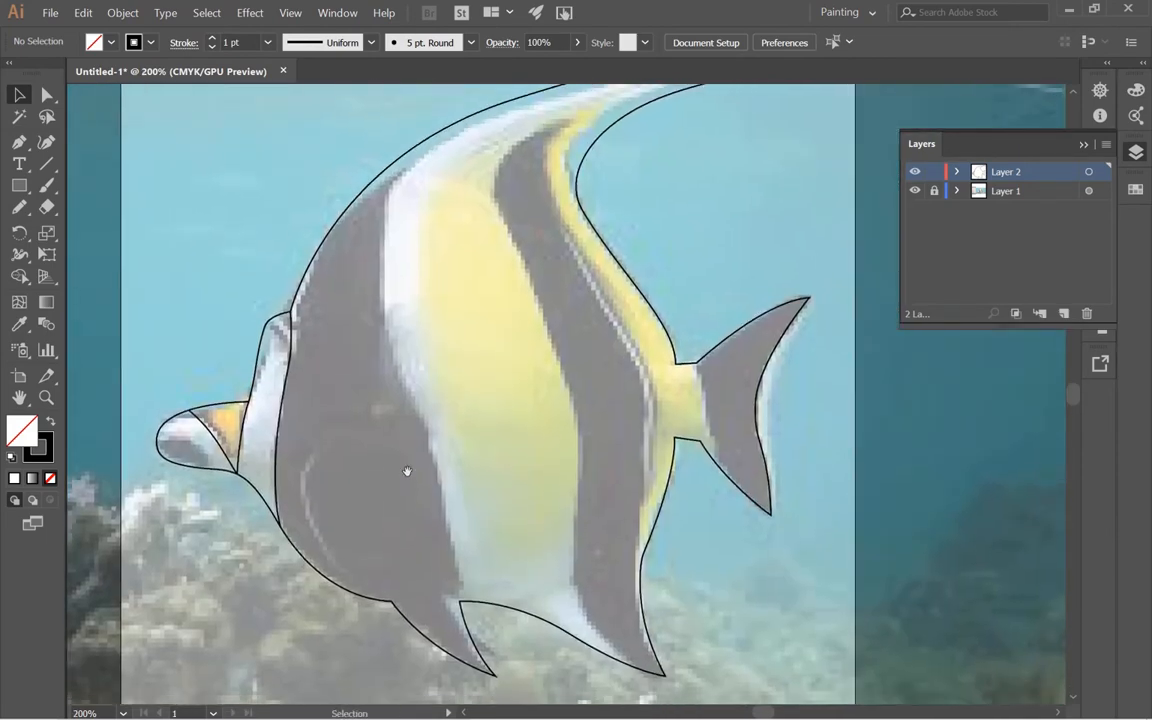
# - Switch to Firefox and search Google for "moorish idol stained glass" in a new tab
pyautogui.click(662, 694)
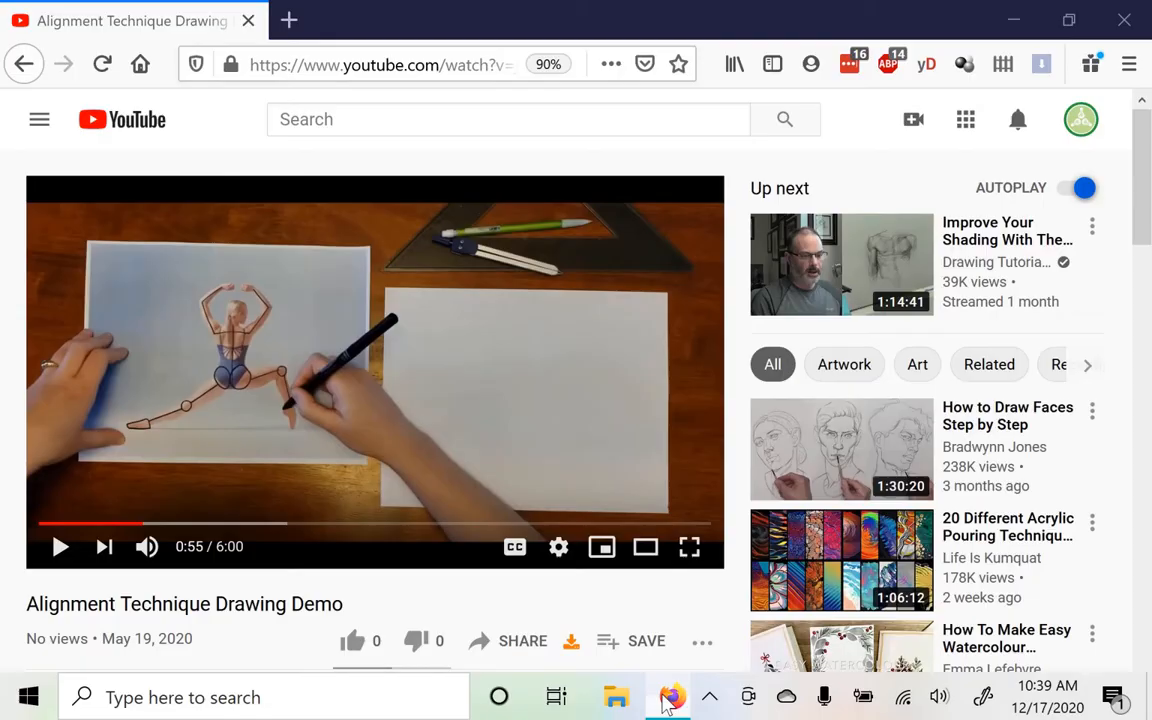
pyautogui.click(292, 20)
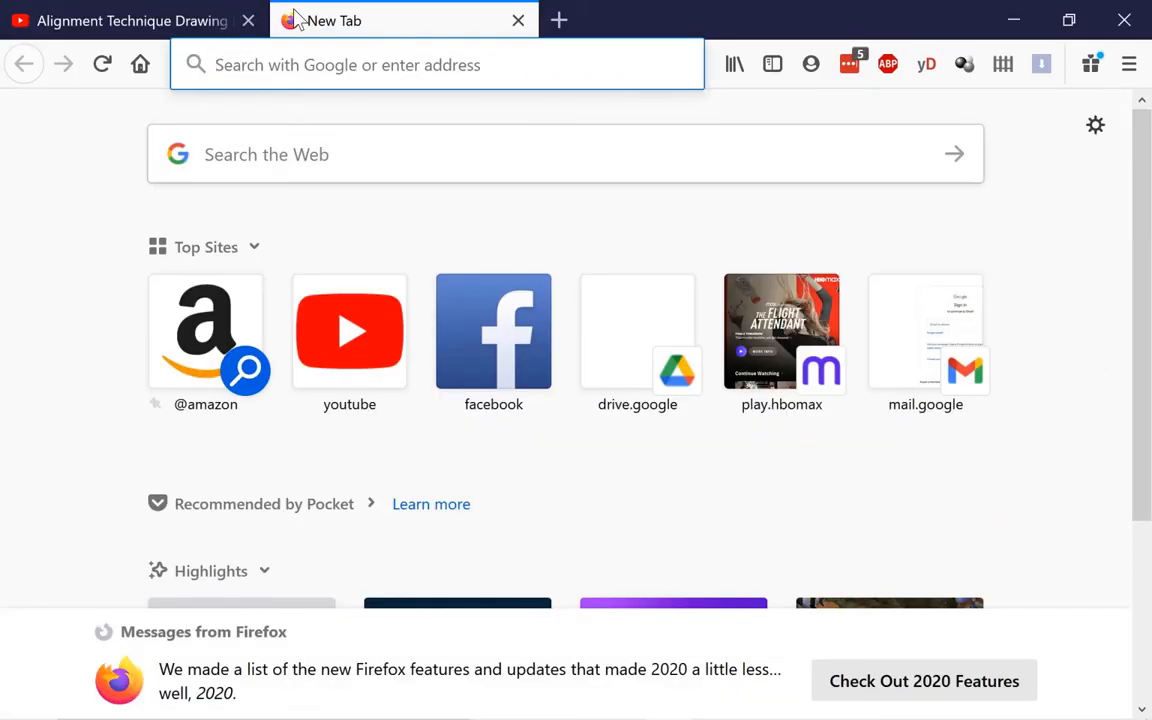
pyautogui.write('moor')
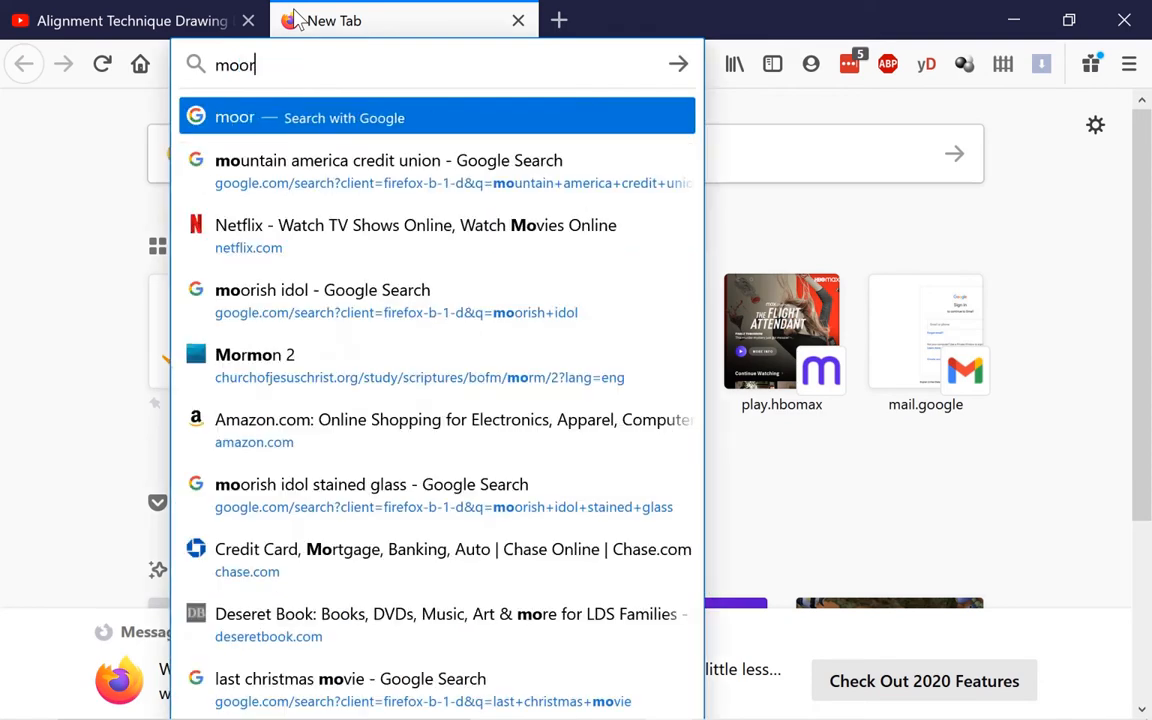
pyautogui.write('ish idol')
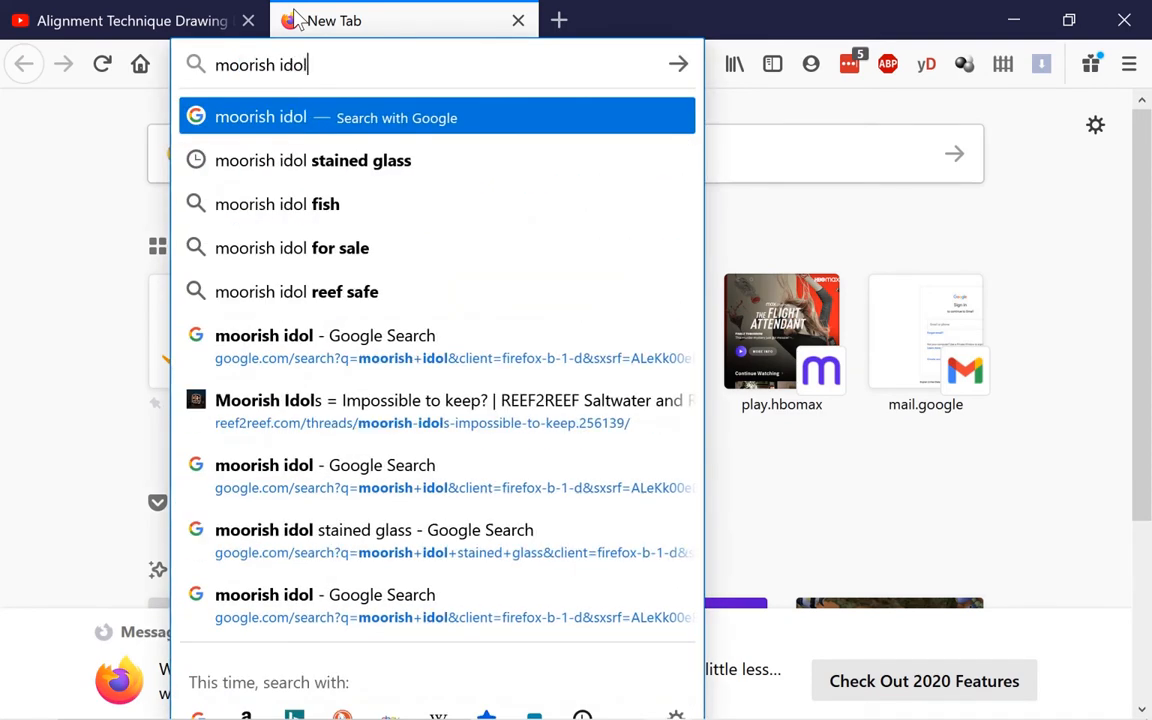
pyautogui.write(' stained glass')
pyautogui.press('Return')
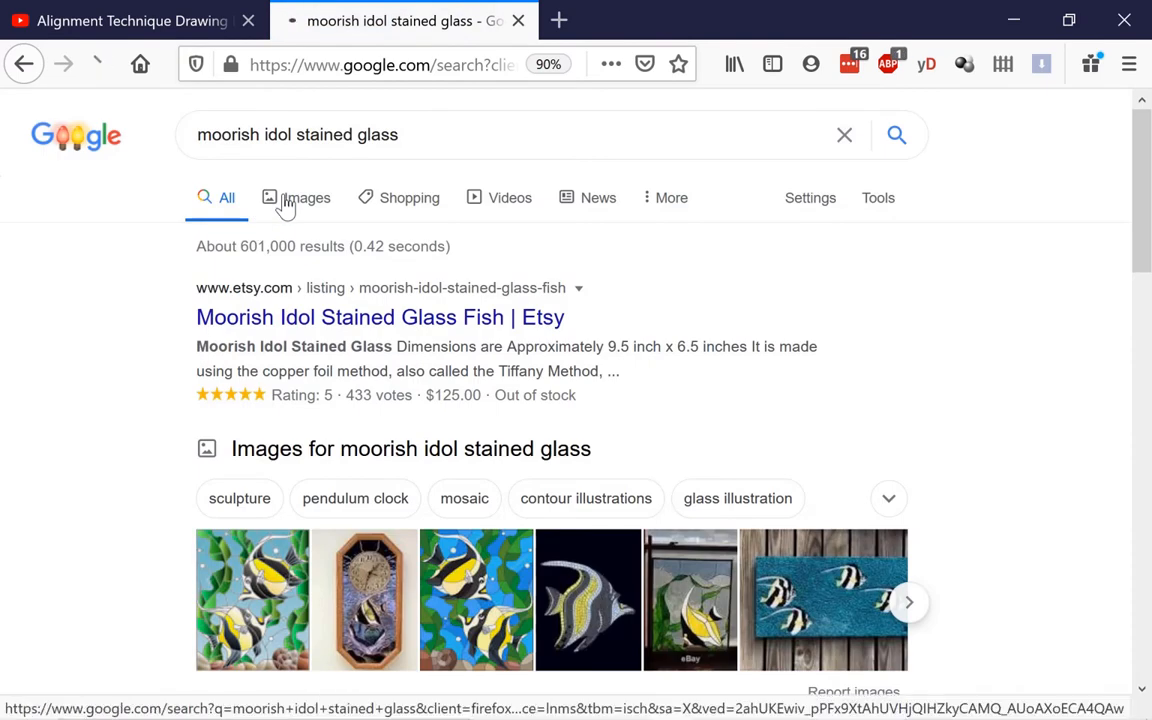
# - Look through the image results for moorish idol stained glass, including the shop listings, as references for dividing the fish
pyautogui.click(295, 198)
pyautogui.scroll(-5, 325, 365)
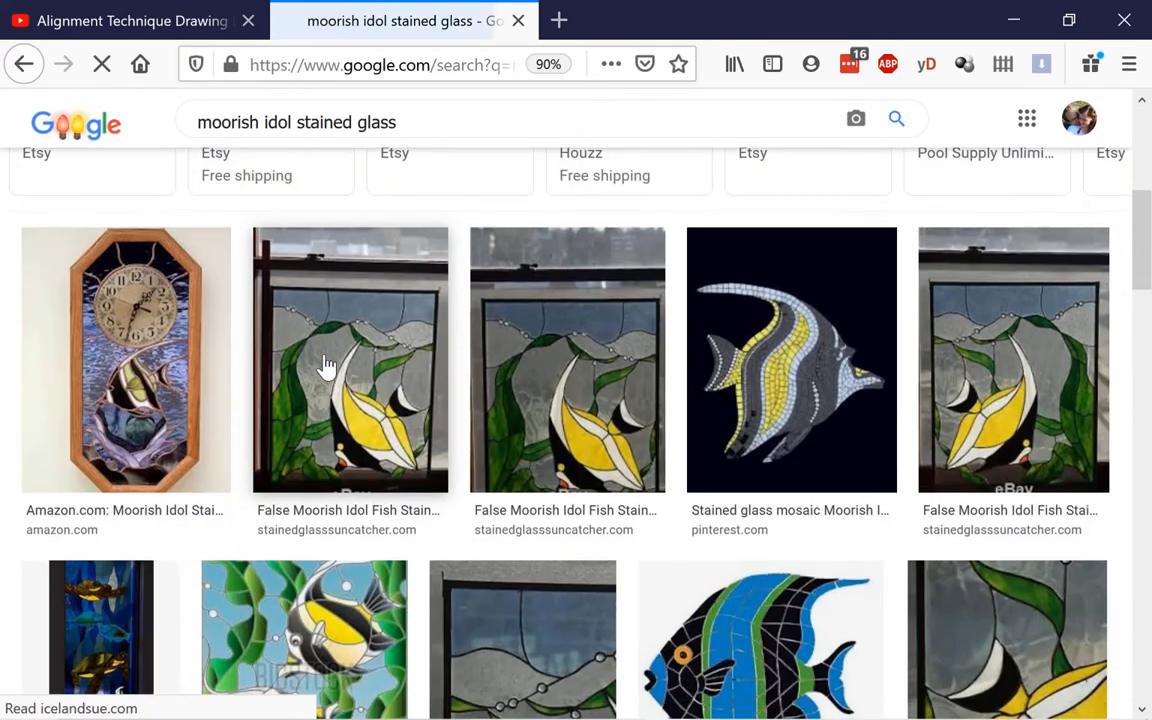
pyautogui.scroll(-5, 325, 365)
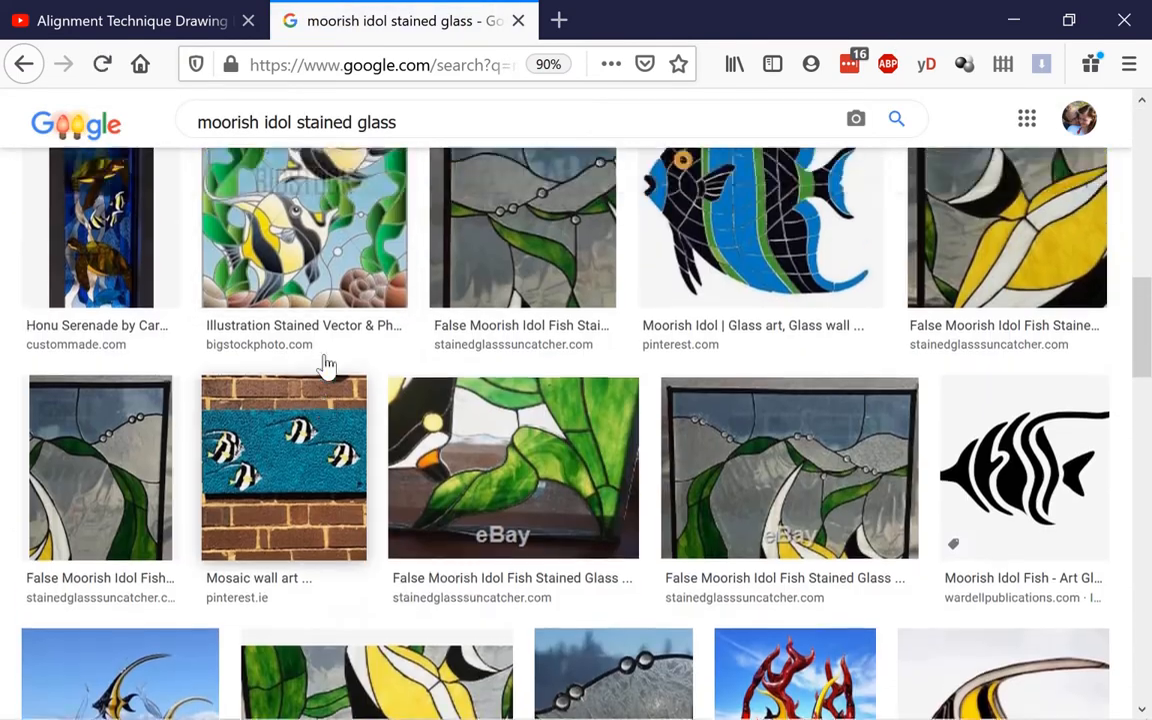
pyautogui.scroll(5, 325, 365)
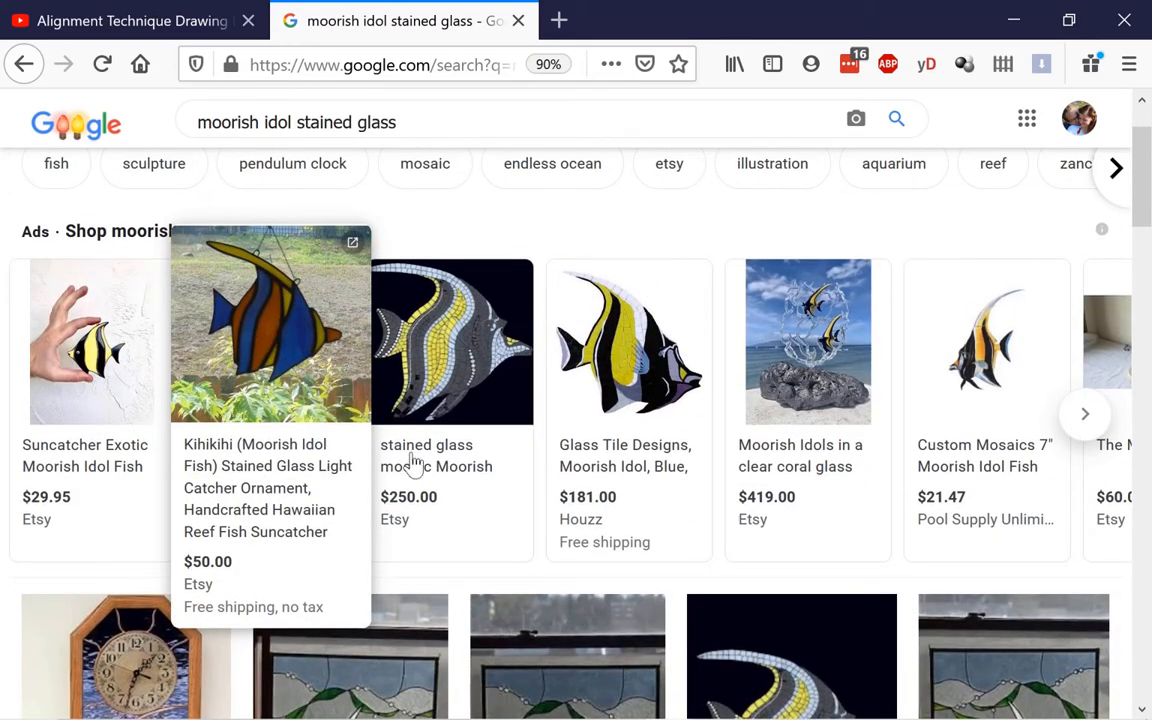
pyautogui.scroll(-8, 590, 577)
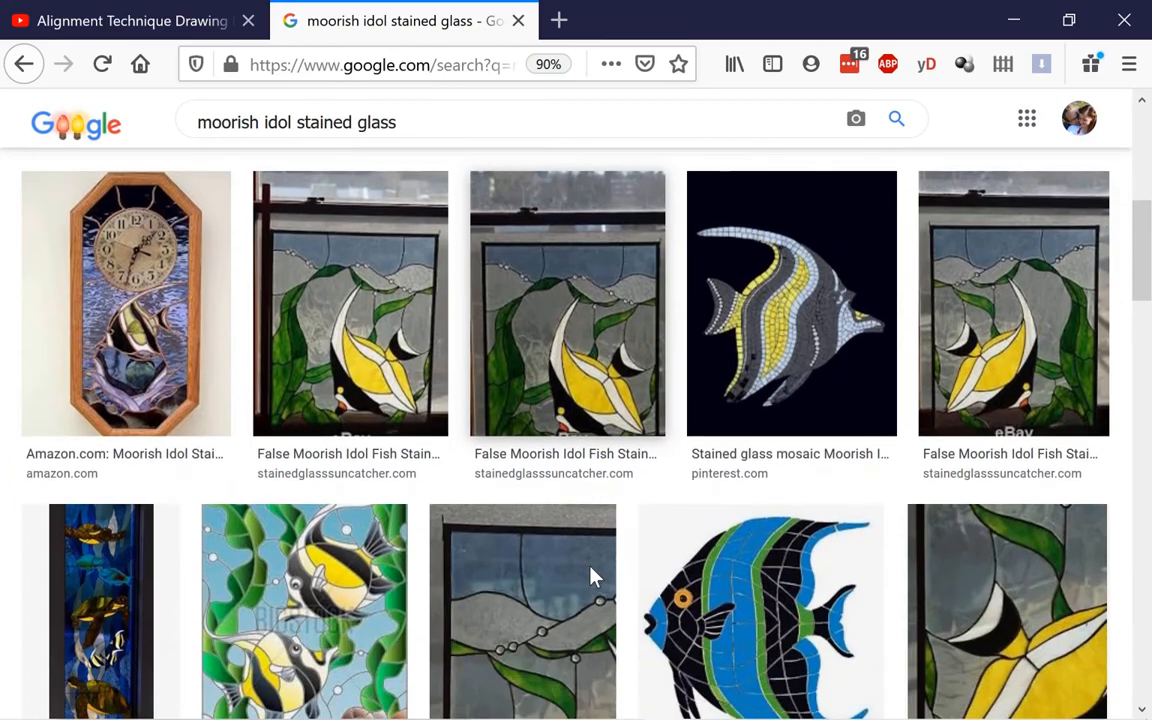
pyautogui.scroll(-5, 590, 577)
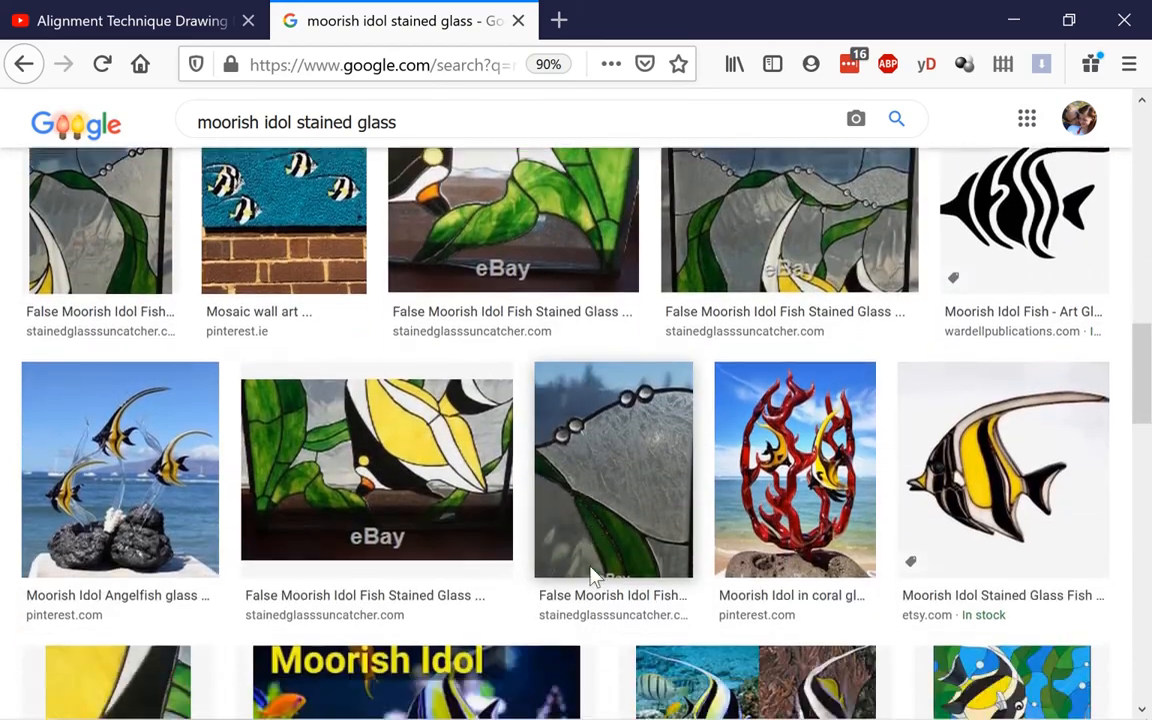
pyautogui.scroll(-6, 590, 577)
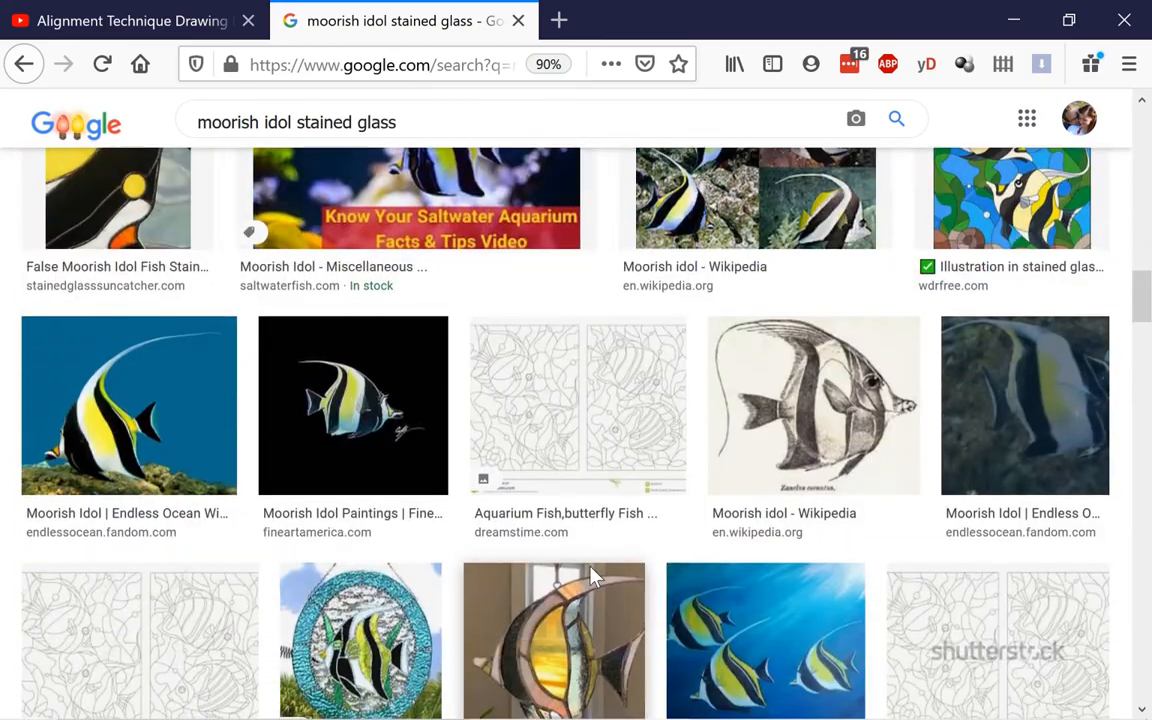
pyautogui.scroll(-5, 590, 577)
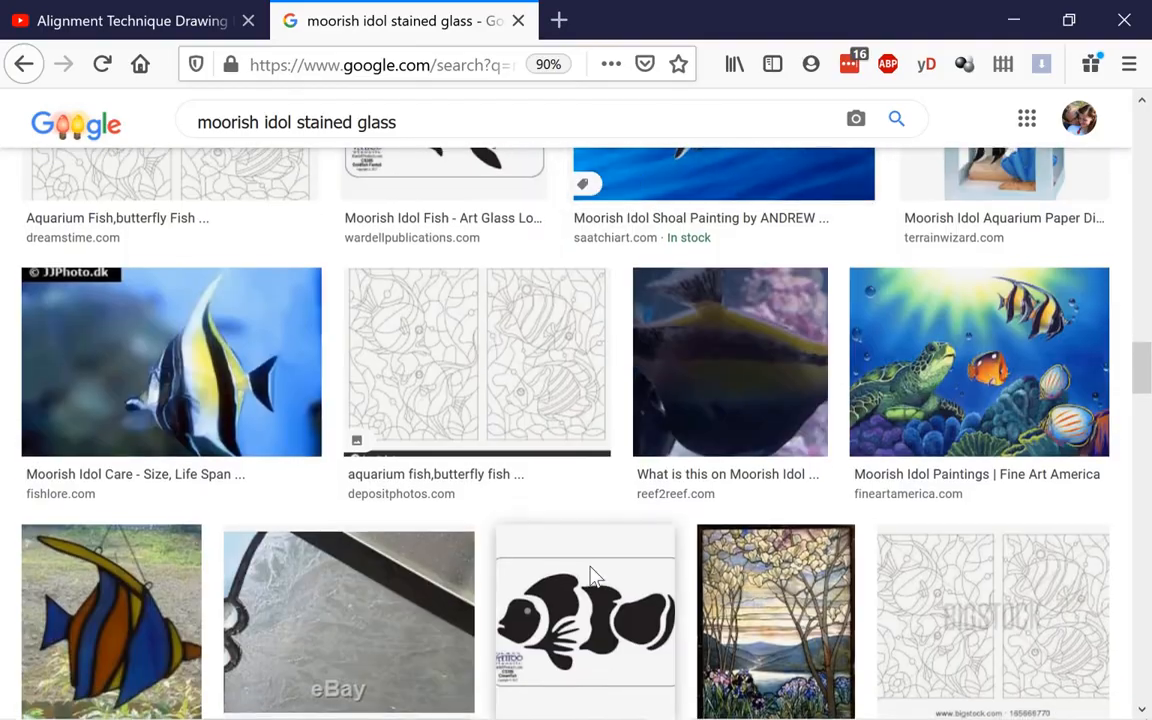
pyautogui.scroll(-2, 590, 577)
pyautogui.scroll(-3, 590, 577)
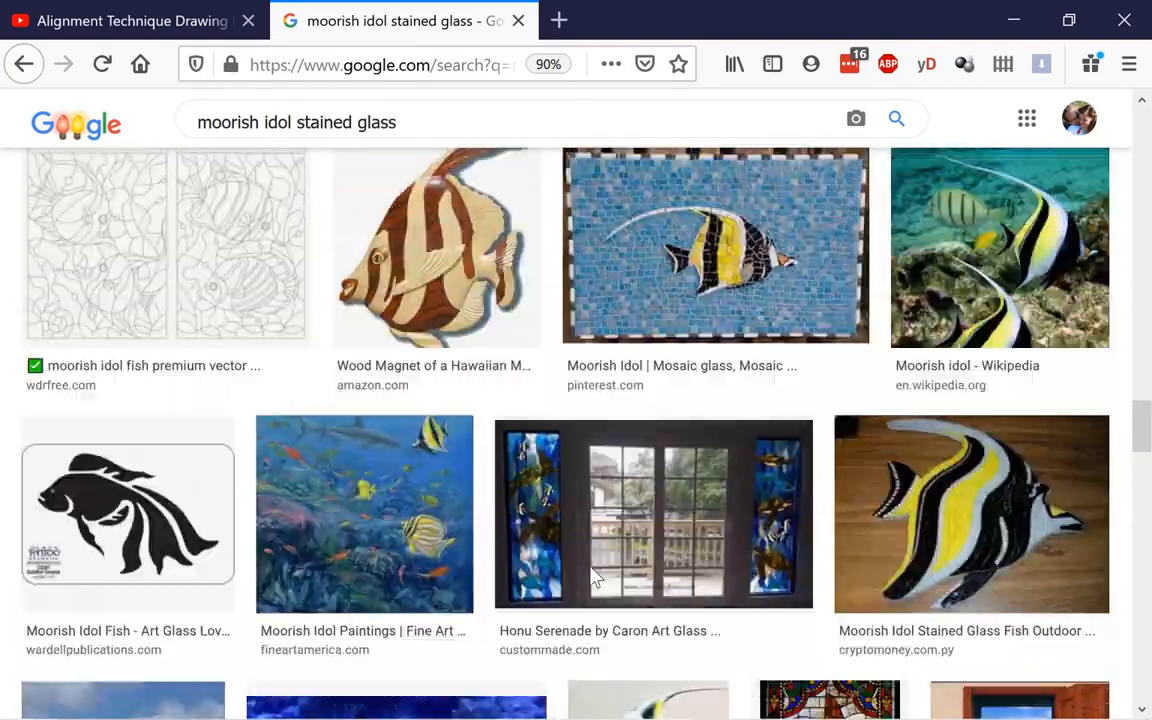
pyautogui.scroll(1, 590, 577)
pyautogui.scroll(-4, 592, 577)
pyautogui.scroll(8, 592, 577)
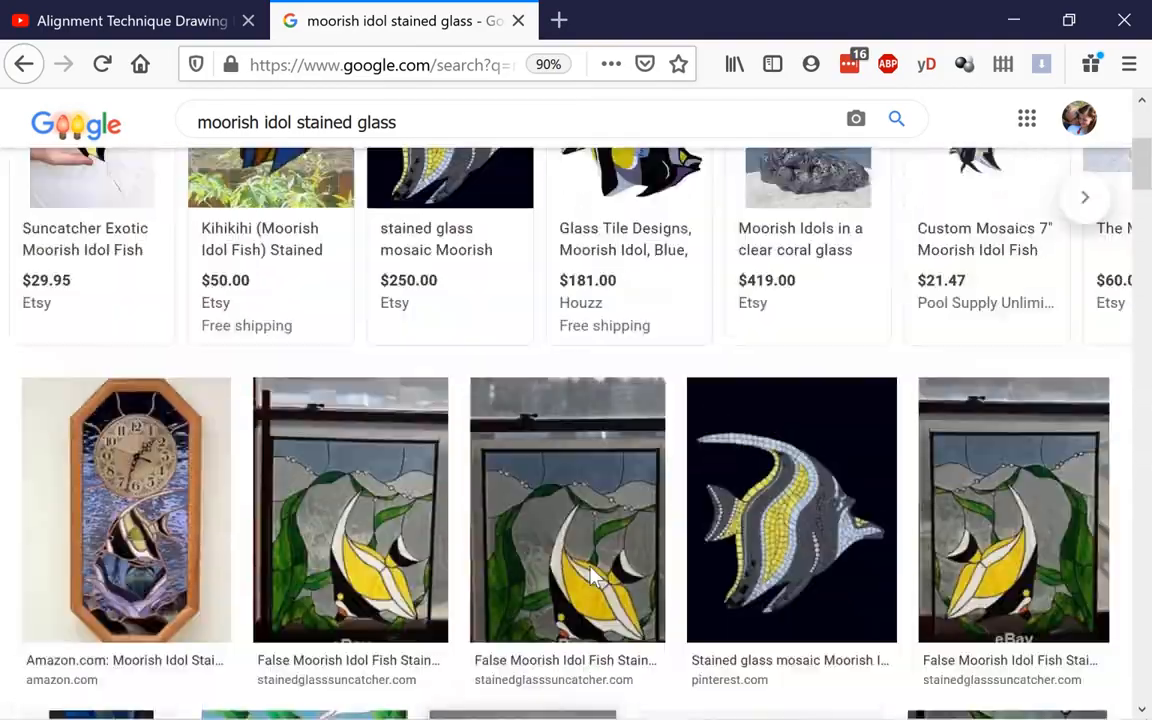
pyautogui.scroll(3, 592, 577)
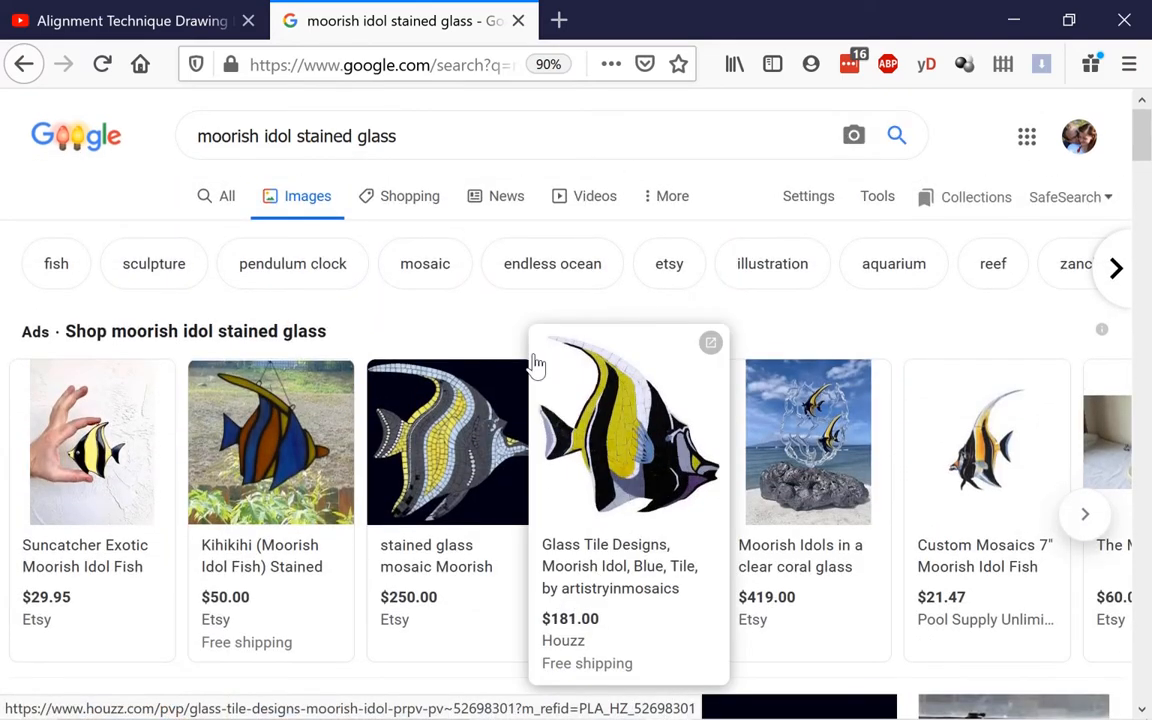
# - Search the images for "moorish idol stained glass suncatcher" and look through the results
pyautogui.click(468, 130)
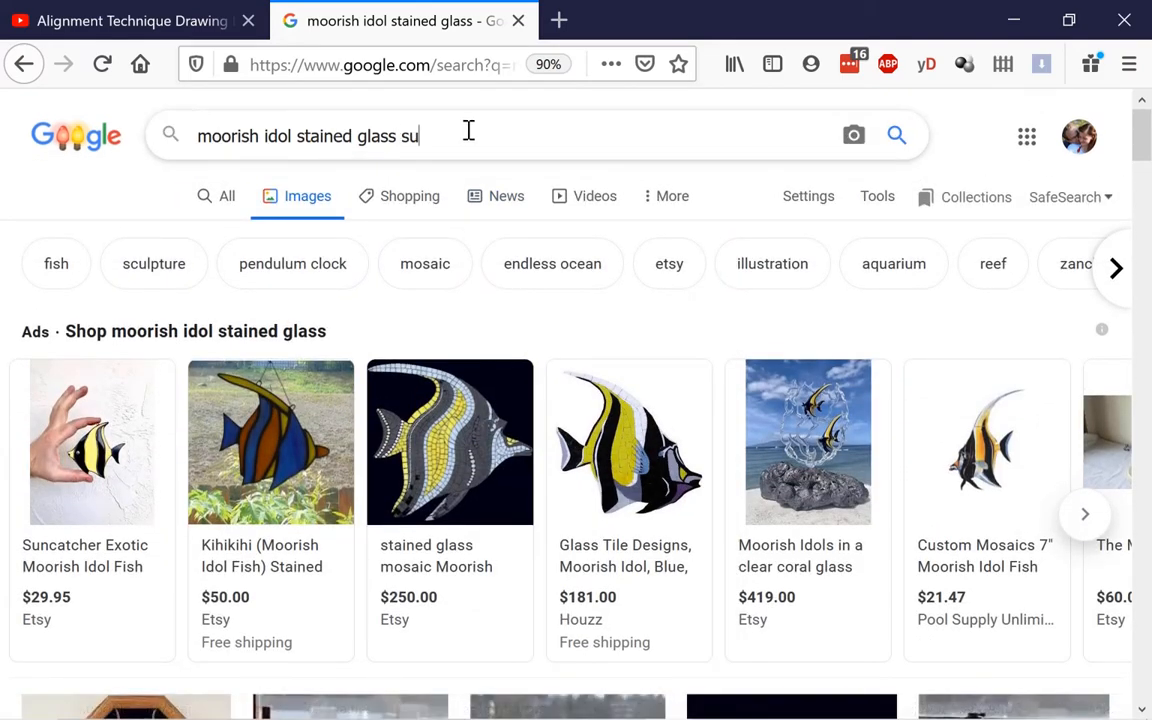
pyautogui.write('suncatcher')
pyautogui.press('Return')
pyautogui.scroll(-3, 365, 331)
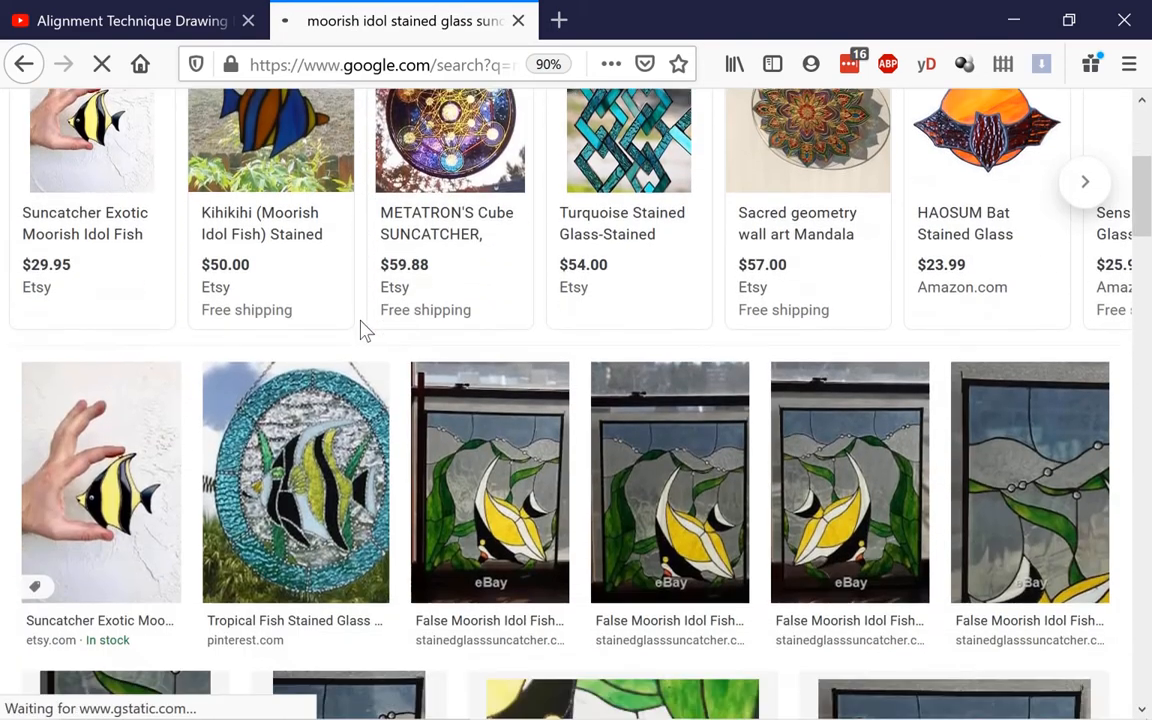
pyautogui.scroll(-3, 365, 331)
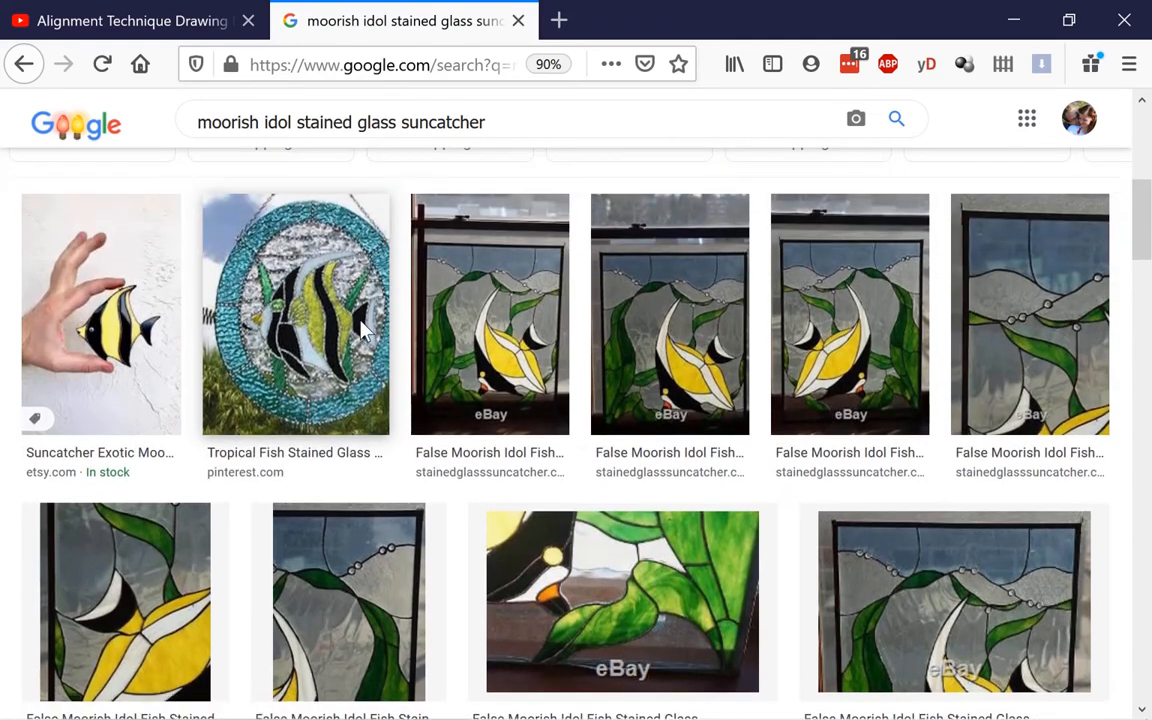
pyautogui.scroll(-2, 365, 331)
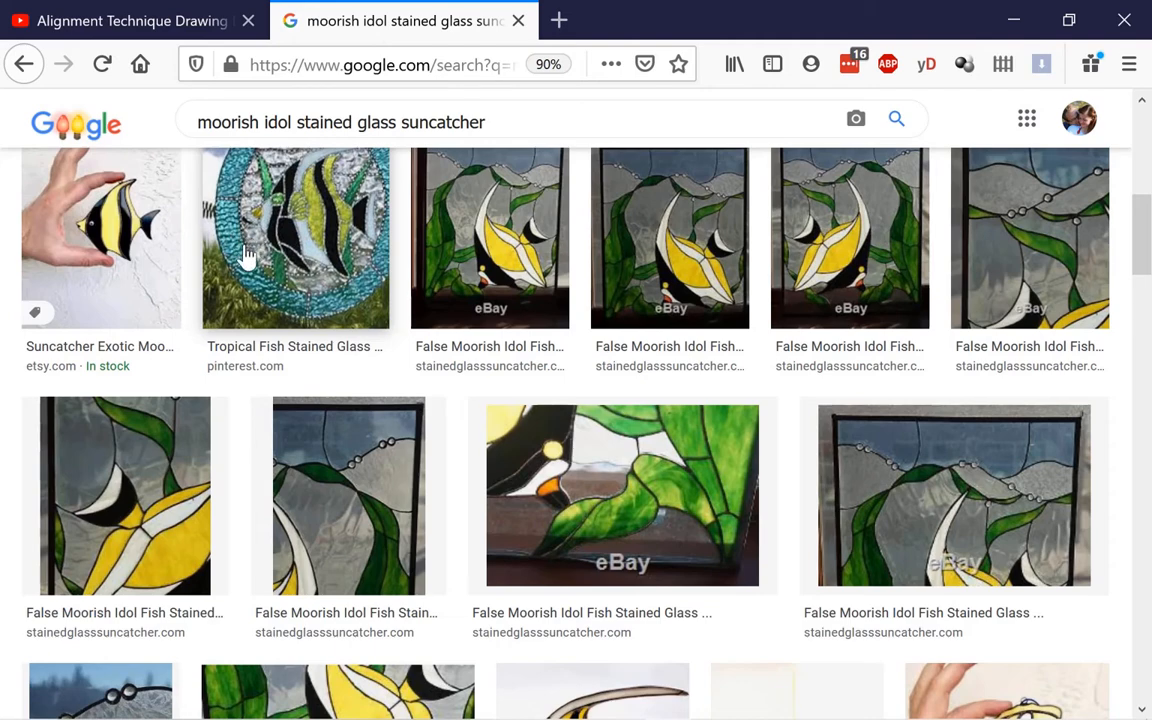
pyautogui.scroll(-5, 413, 398)
pyautogui.scroll(-1, 413, 398)
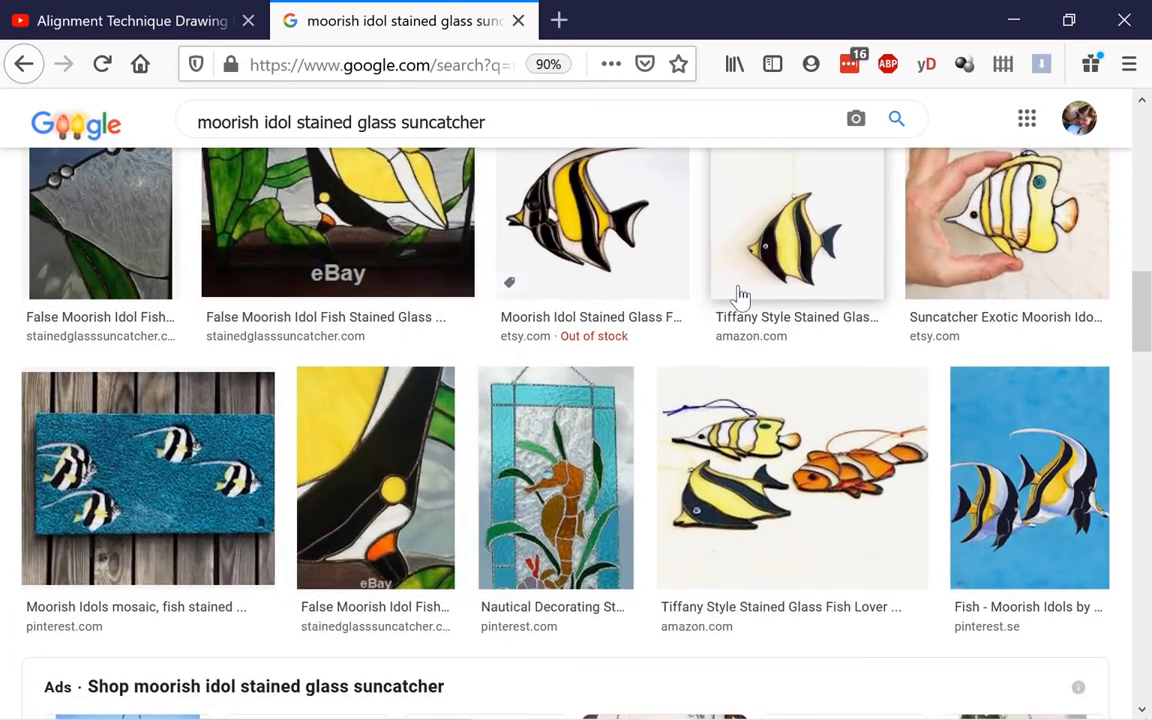
# - Preview the Amazon Tiffany-style yellow and black fish suncatcher and the Etsy stained glass moorish idol with the long curved fin
pyautogui.click(781, 268)
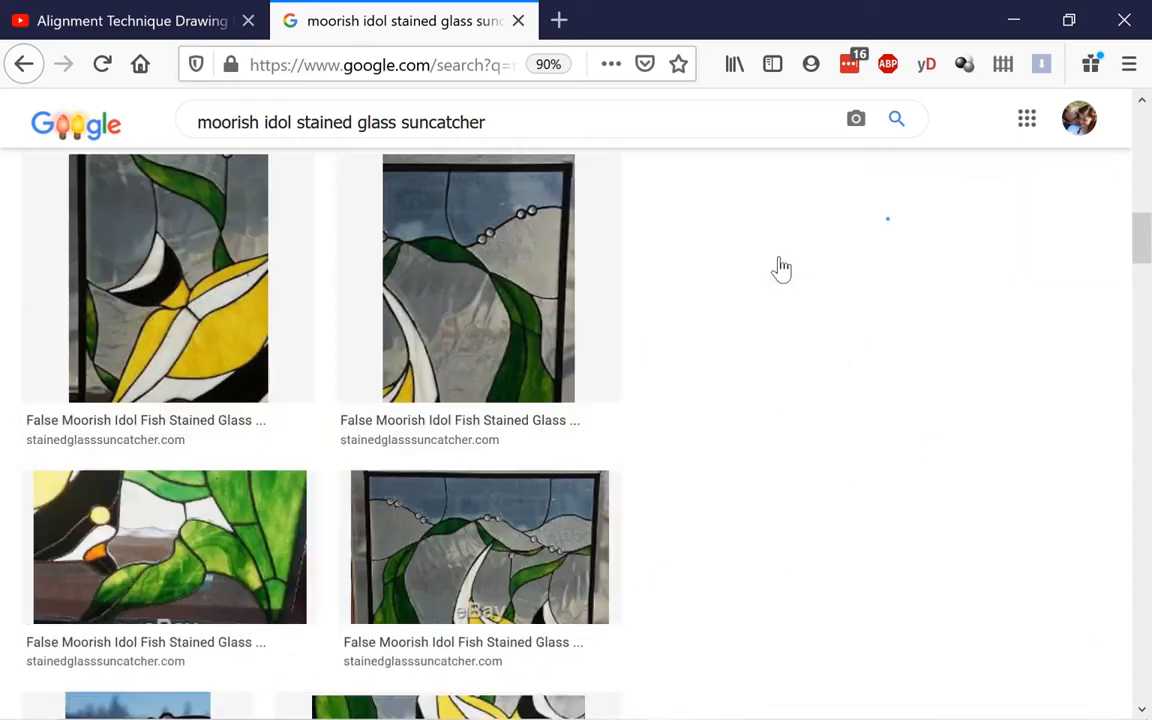
pyautogui.scroll(-7, 500, 580)
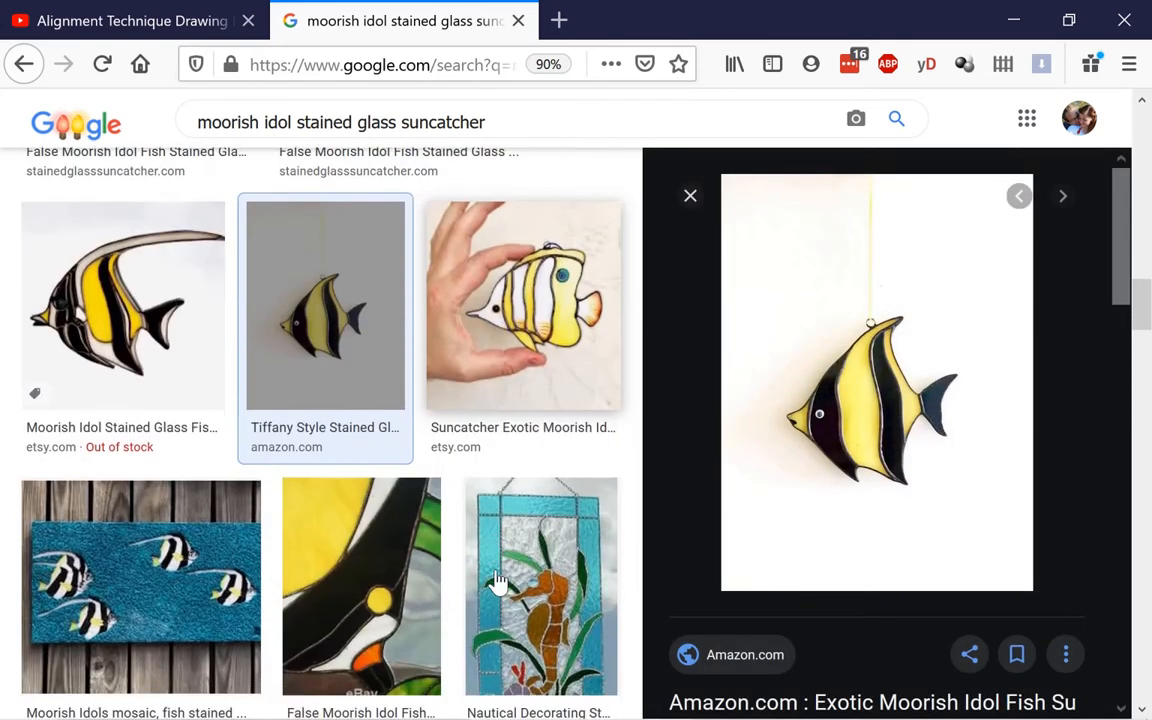
pyautogui.scroll(-10, 497, 585)
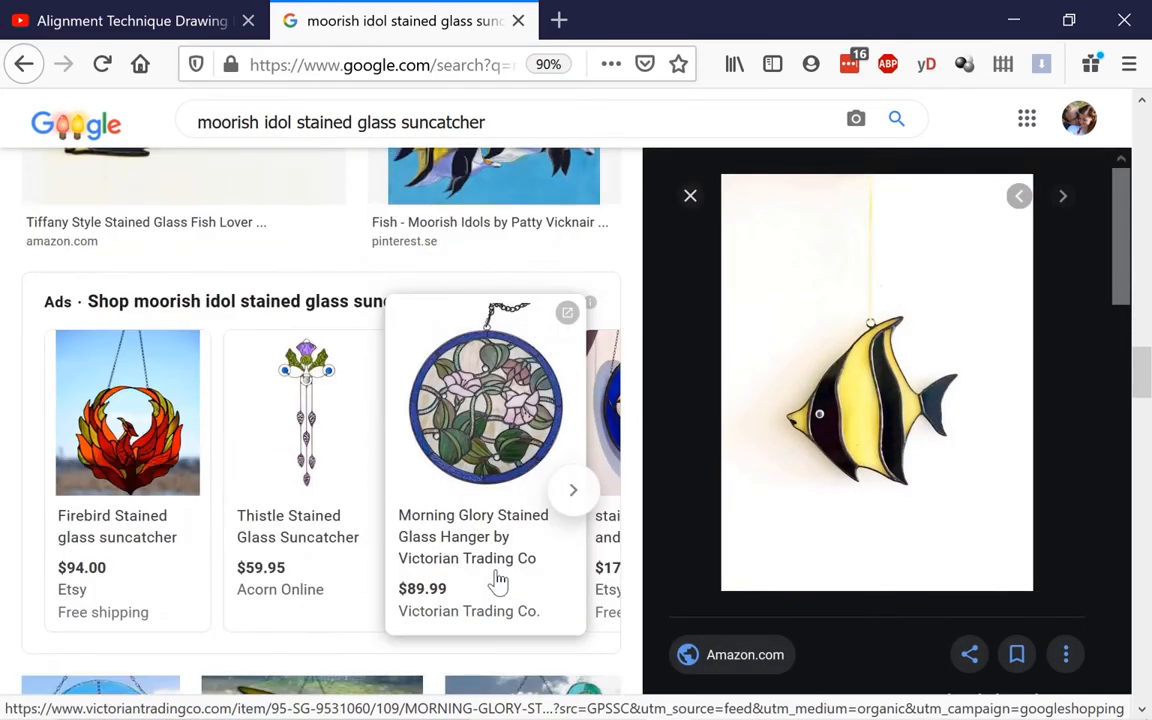
pyautogui.scroll(-5, 498, 580)
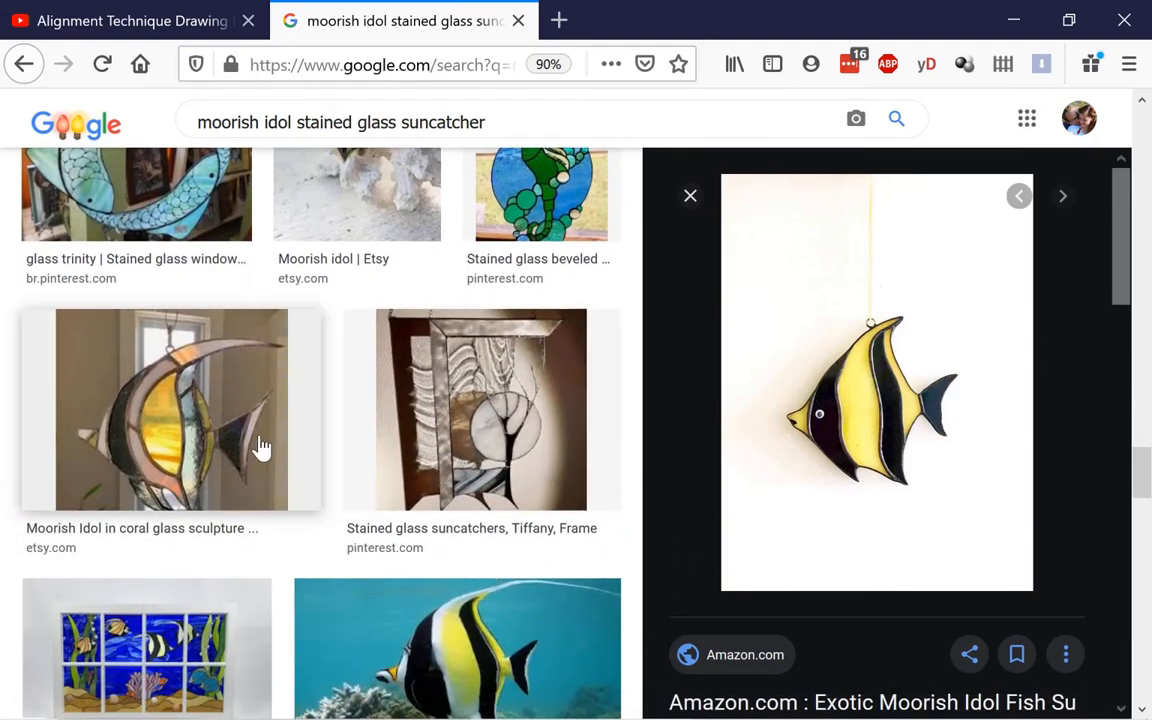
pyautogui.click(226, 432)
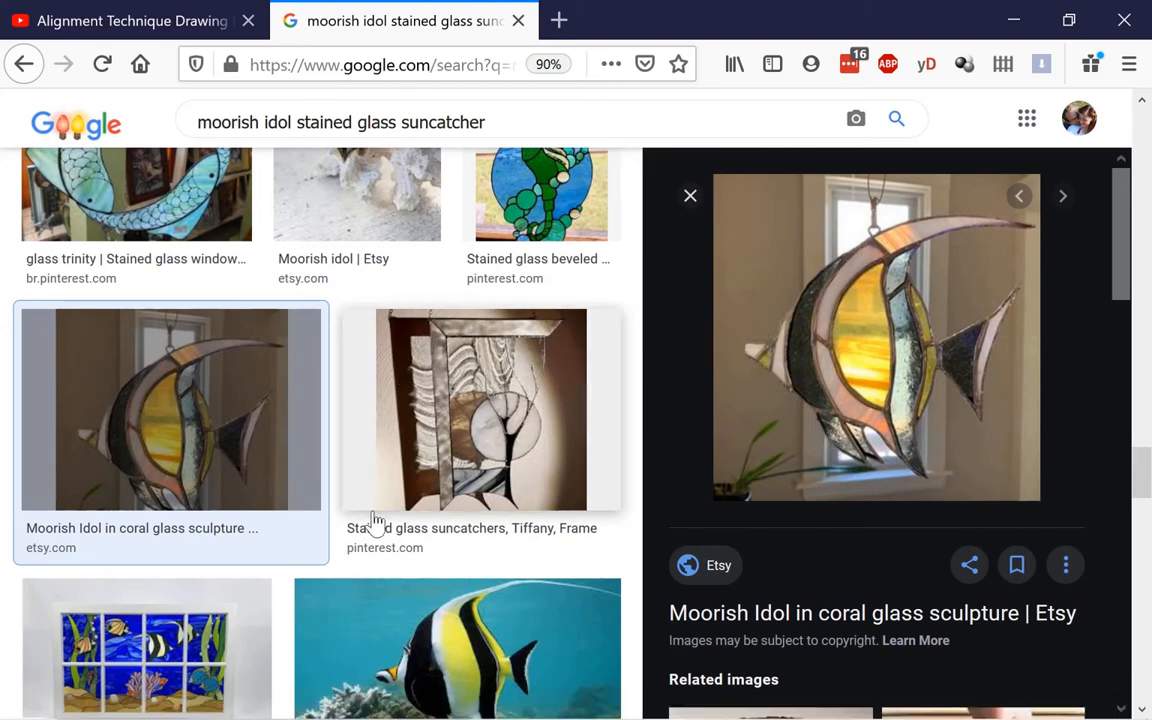
# - Switch back to Illustrator and examine the front black band, the lower fins and the whole traced fish
pyautogui.hotkey('alt', 'Tab')
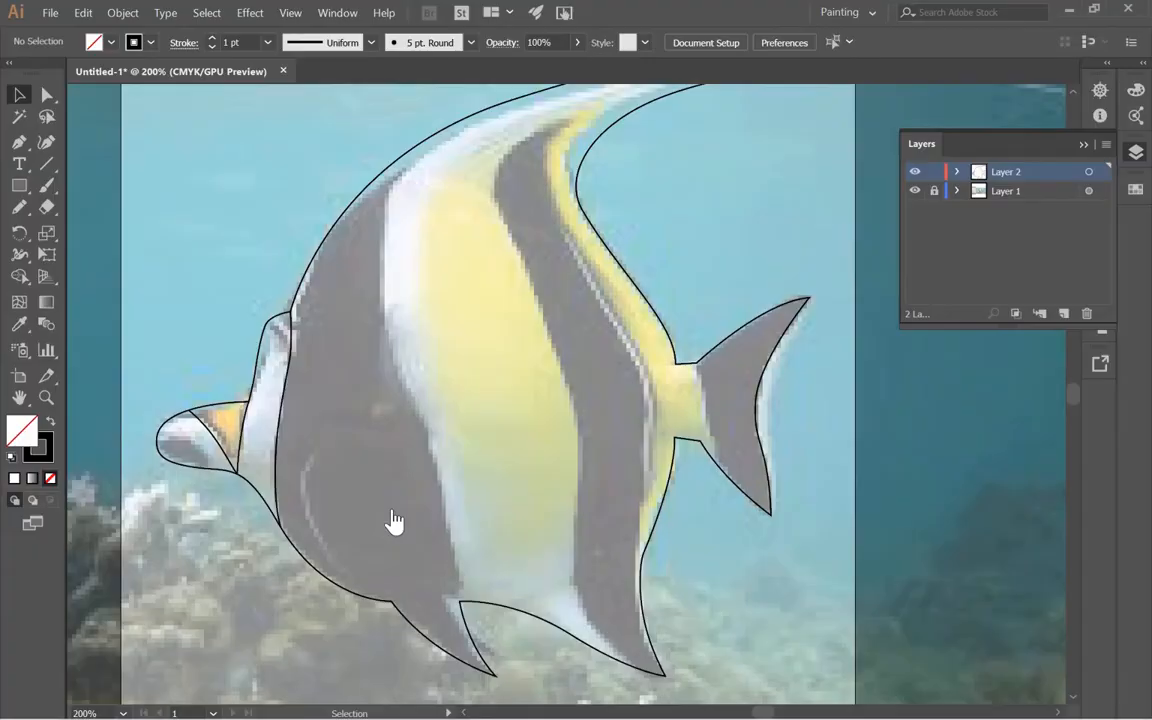
pyautogui.keyDown('ctrl'); pyautogui.click(395, 448); pyautogui.keyUp('ctrl')
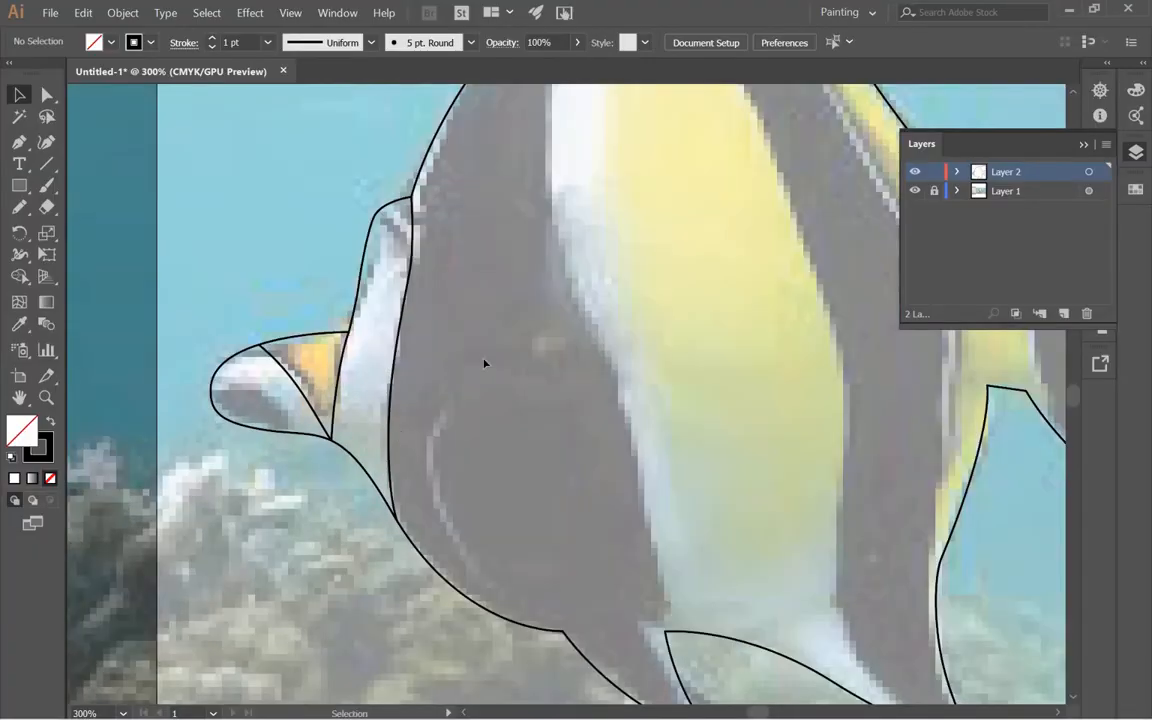
pyautogui.moveTo(485, 362); pyautogui.dragTo(464, 405)
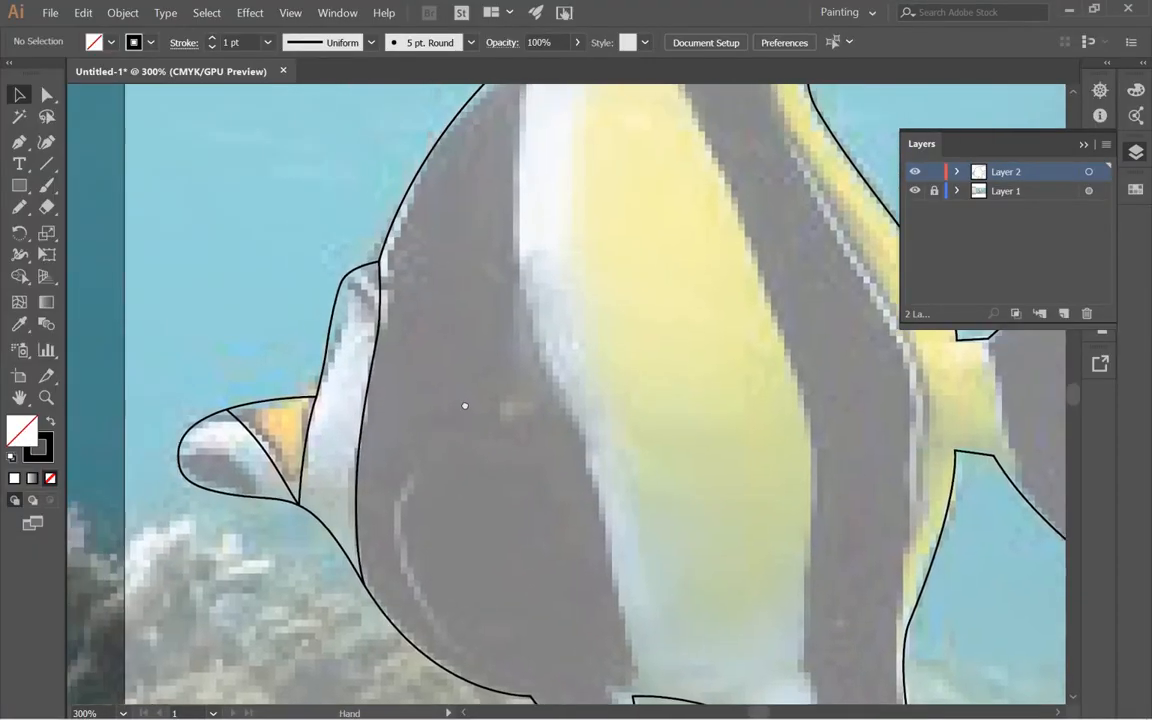
pyautogui.moveTo(538, 449); pyautogui.dragTo(368, 319)
pyautogui.keyDown('ctrl'); pyautogui.click(527, 529); pyautogui.keyUp('ctrl')
pyautogui.keyDown('ctrl'); pyautogui.keyDown('alt'); pyautogui.click(477, 421); pyautogui.keyUp('alt'); pyautogui.keyUp('ctrl')
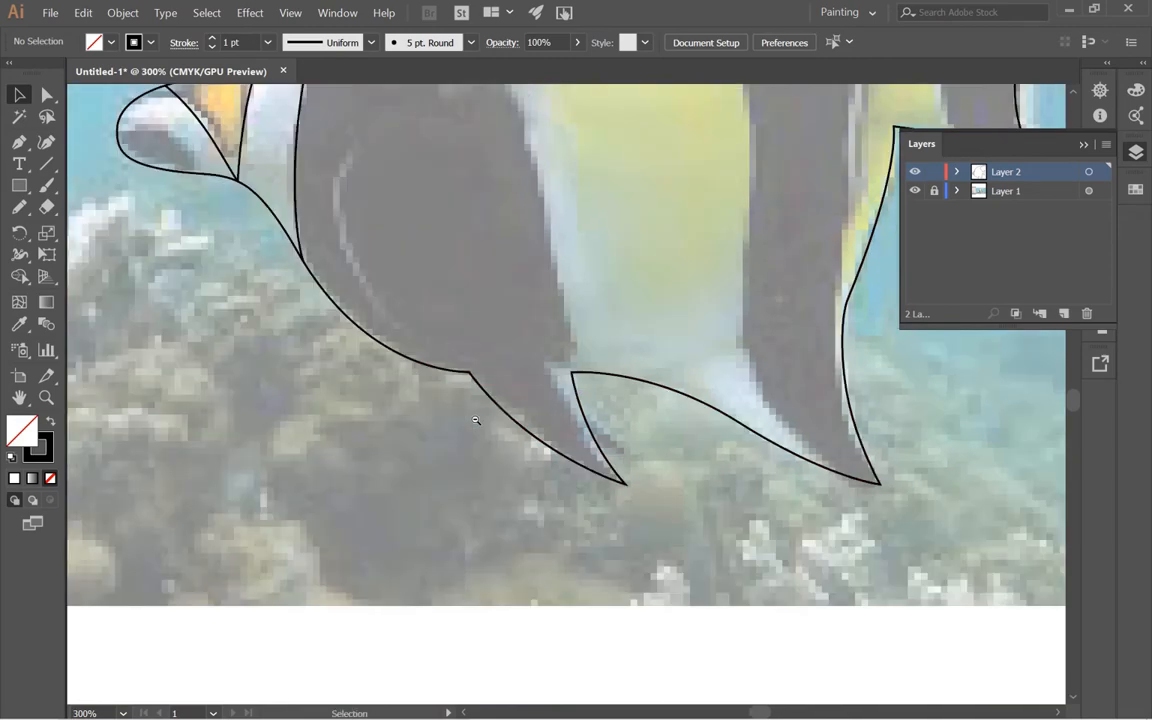
pyautogui.moveTo(493, 425); pyautogui.dragTo(336, 638)
pyautogui.moveTo(380, 382); pyautogui.dragTo(422, 562)
pyautogui.keyDown('ctrl'); pyautogui.keyDown('alt'); pyautogui.click(422, 561); pyautogui.keyUp('alt'); pyautogui.keyUp('ctrl')
pyautogui.moveTo(556, 446); pyautogui.dragTo(401, 524)
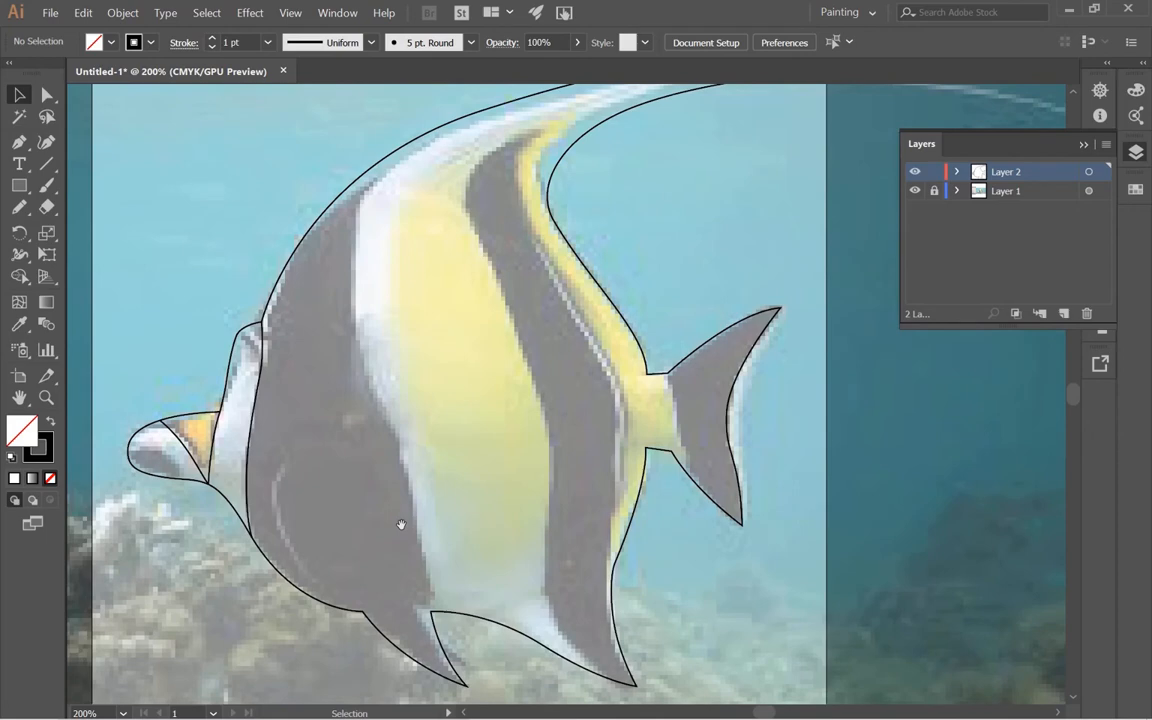
# - Draw a Pencil line along the front black band's rear edge and snap its lower end onto the outline's corner at about X 3.92 in, Y 7.93 in
pyautogui.press('n')
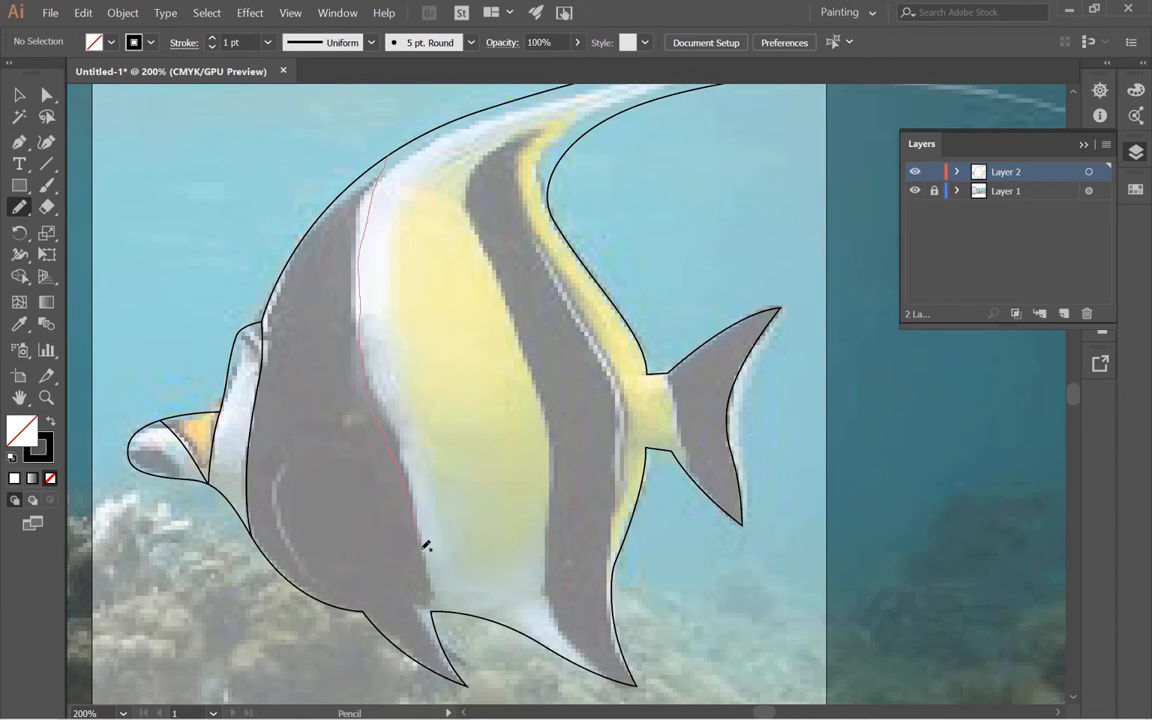
pyautogui.moveTo(437, 606); pyautogui.dragTo(435, 598)
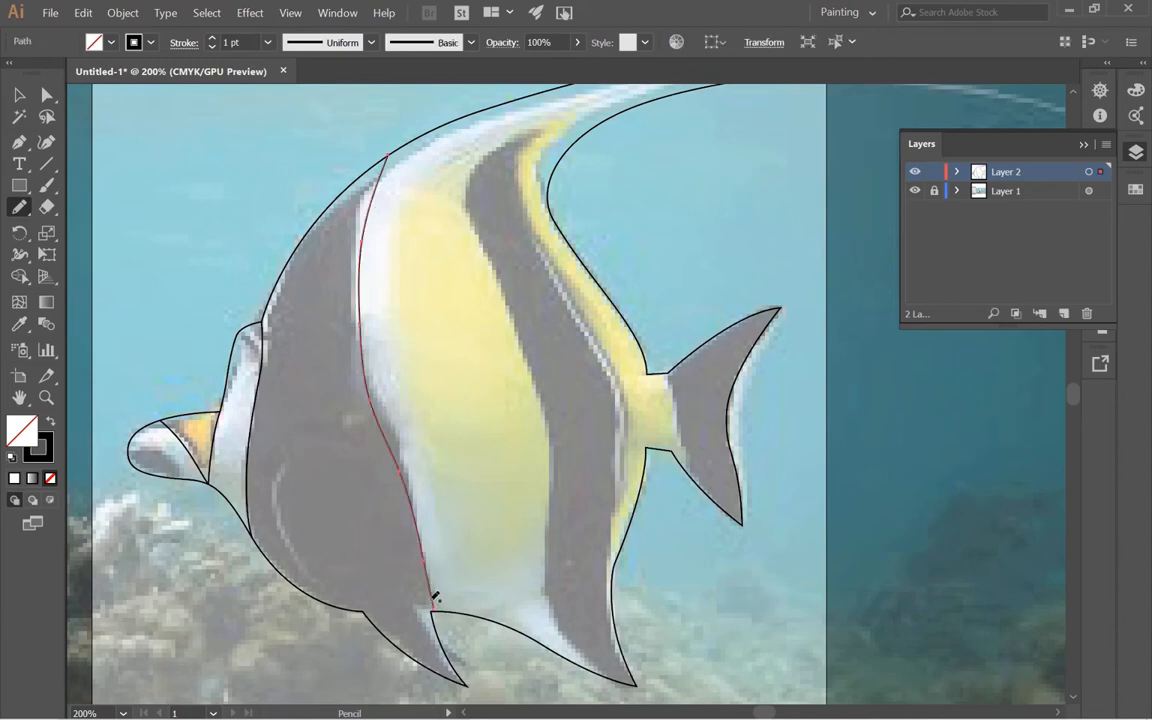
pyautogui.keyDown('ctrl'); pyautogui.click(419, 611); pyautogui.keyUp('ctrl')
pyautogui.keyDown('ctrl'); pyautogui.click(555, 370); pyautogui.keyUp('ctrl')
pyautogui.press('a')
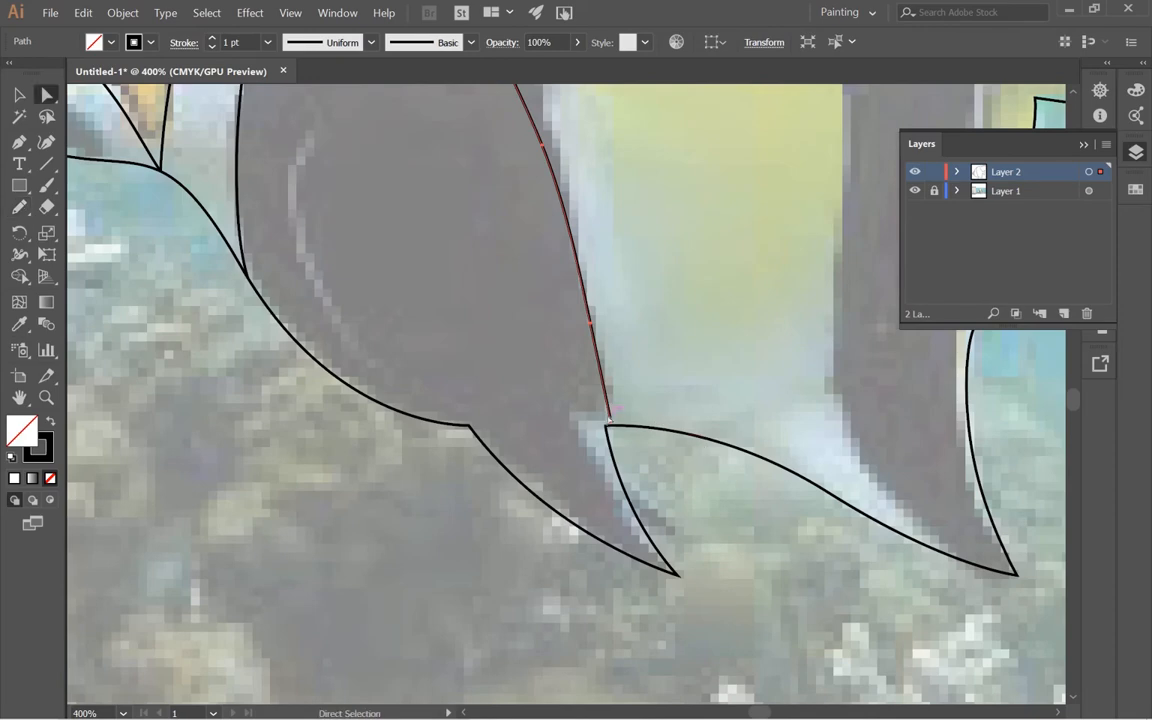
pyautogui.click(608, 421)
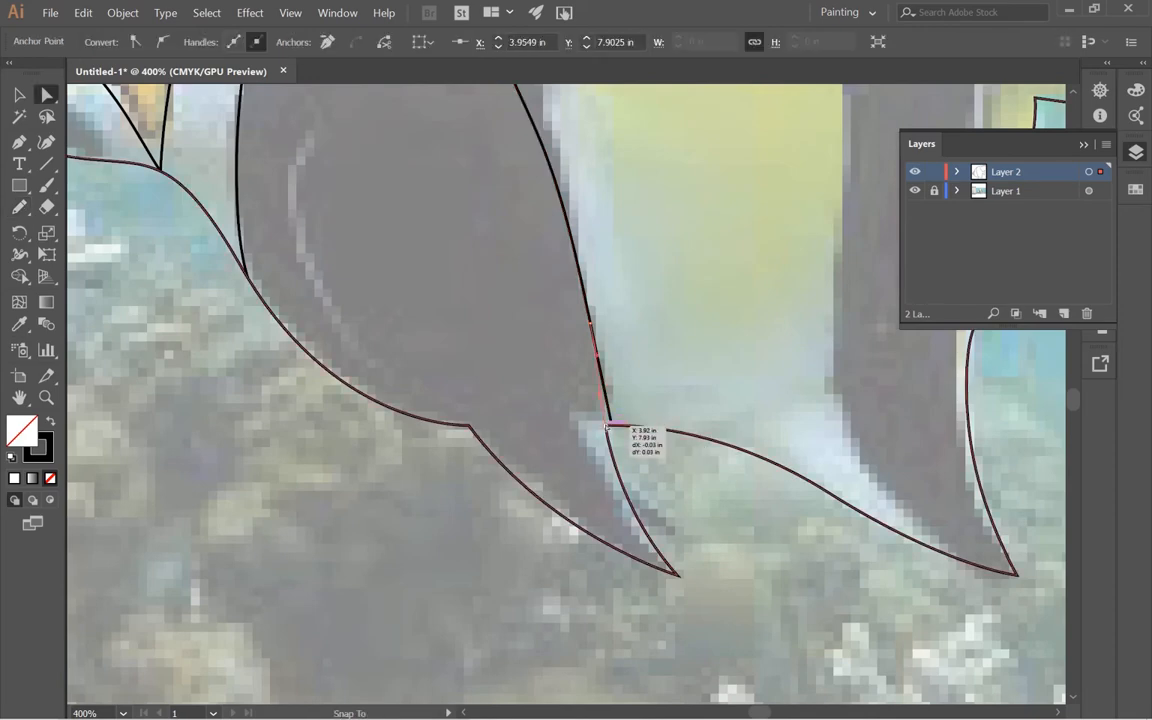
pyautogui.keyDown('ctrl'); pyautogui.click(600, 506); pyautogui.keyUp('ctrl')
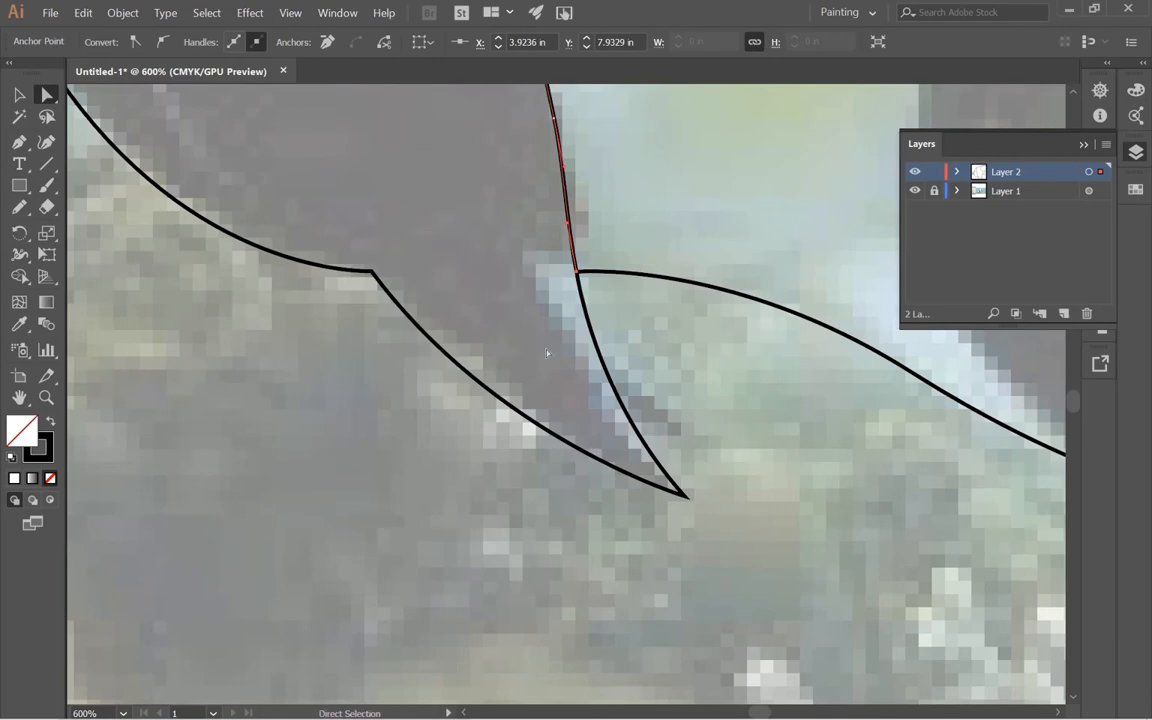
# - Select the front black band's rear-edge line and simplify the path with 71% curve precision and a 0° angle threshold
pyautogui.keyDown('ctrl'); pyautogui.keyDown('alt'); pyautogui.click(561, 393); pyautogui.keyUp('alt'); pyautogui.keyUp('ctrl')
pyautogui.keyDown('ctrl'); pyautogui.keyDown('alt'); pyautogui.click(561, 393); pyautogui.keyUp('alt'); pyautogui.keyUp('ctrl')
pyautogui.keyDown('ctrl'); pyautogui.keyDown('alt'); pyautogui.click(561, 393); pyautogui.keyUp('alt'); pyautogui.keyUp('ctrl')
pyautogui.moveTo(578, 190); pyautogui.dragTo(467, 479)
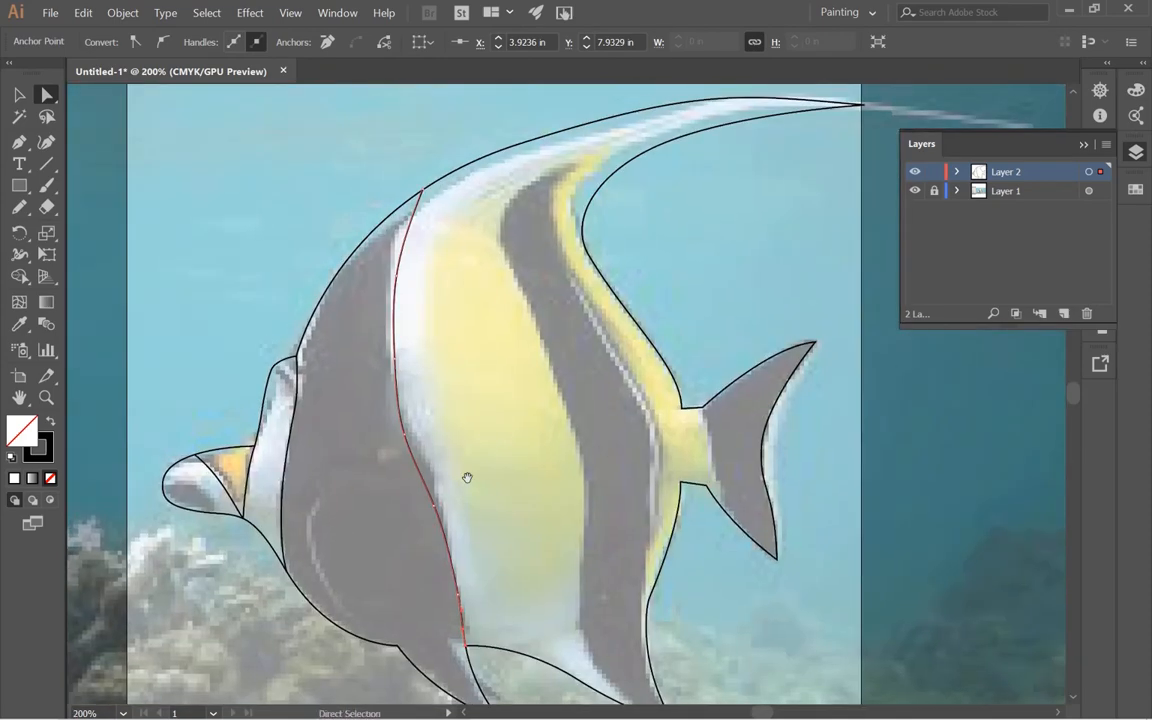
pyautogui.press('v')
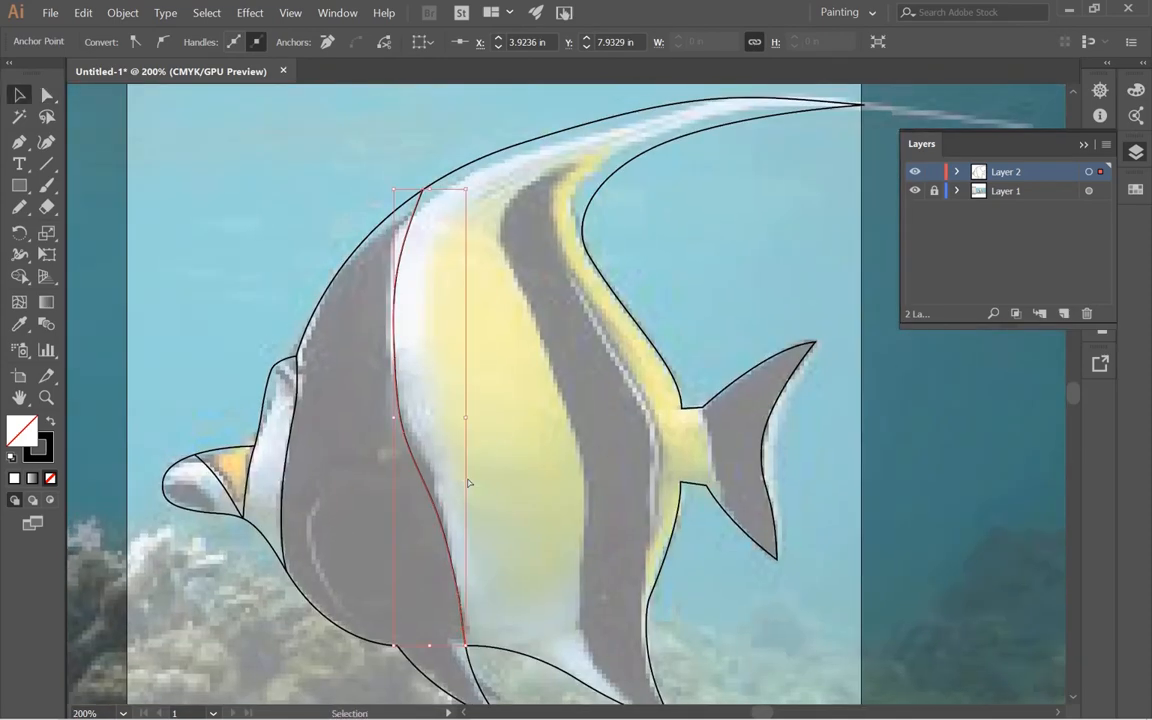
pyautogui.click(413, 460)
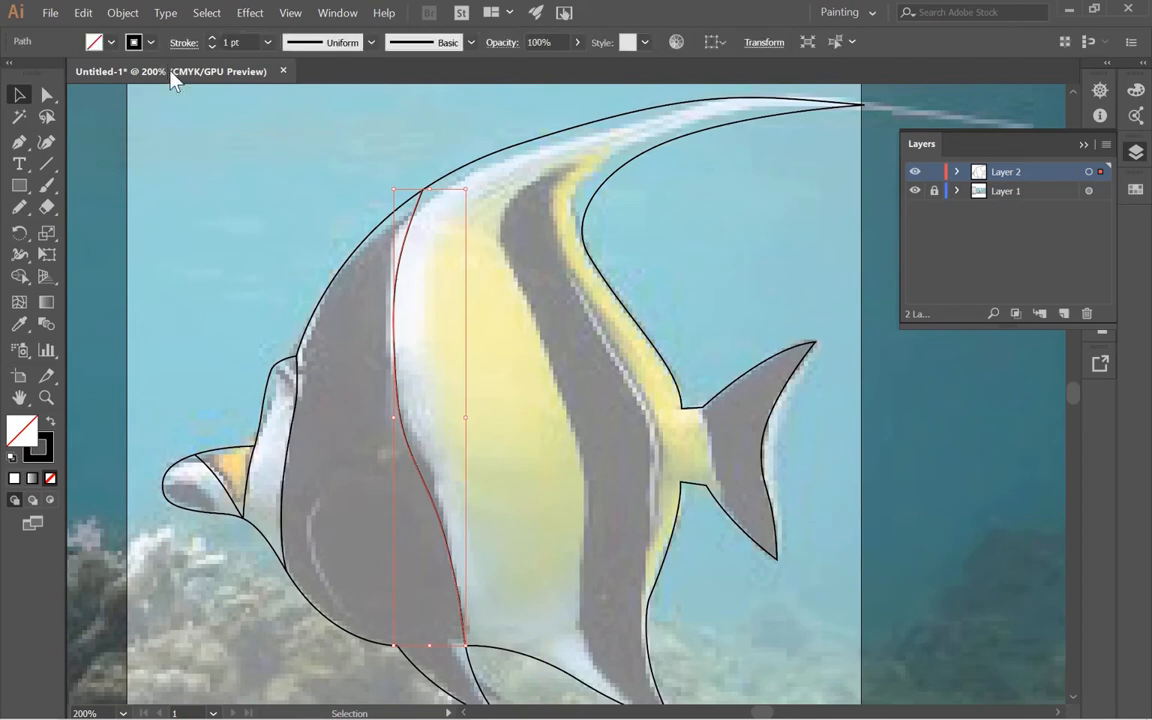
pyautogui.click(135, 10)
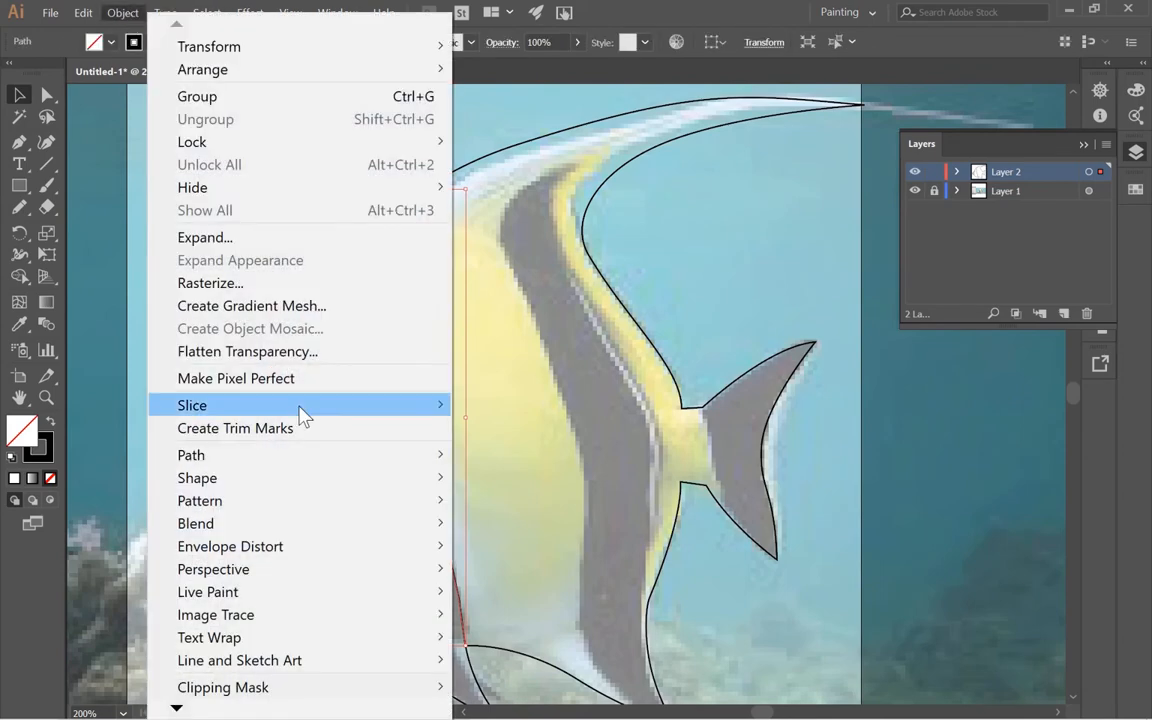
pyautogui.moveTo(329, 456)
pyautogui.click(548, 579)
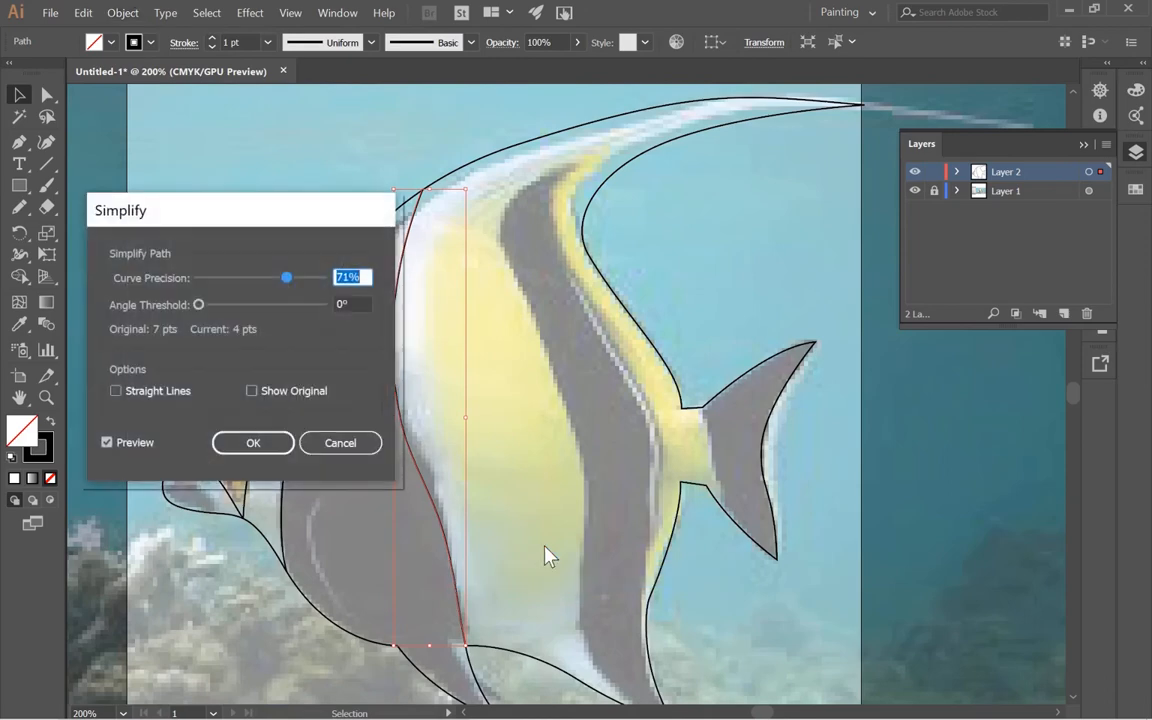
pyautogui.moveTo(307, 233); pyautogui.dragTo(793, 244)
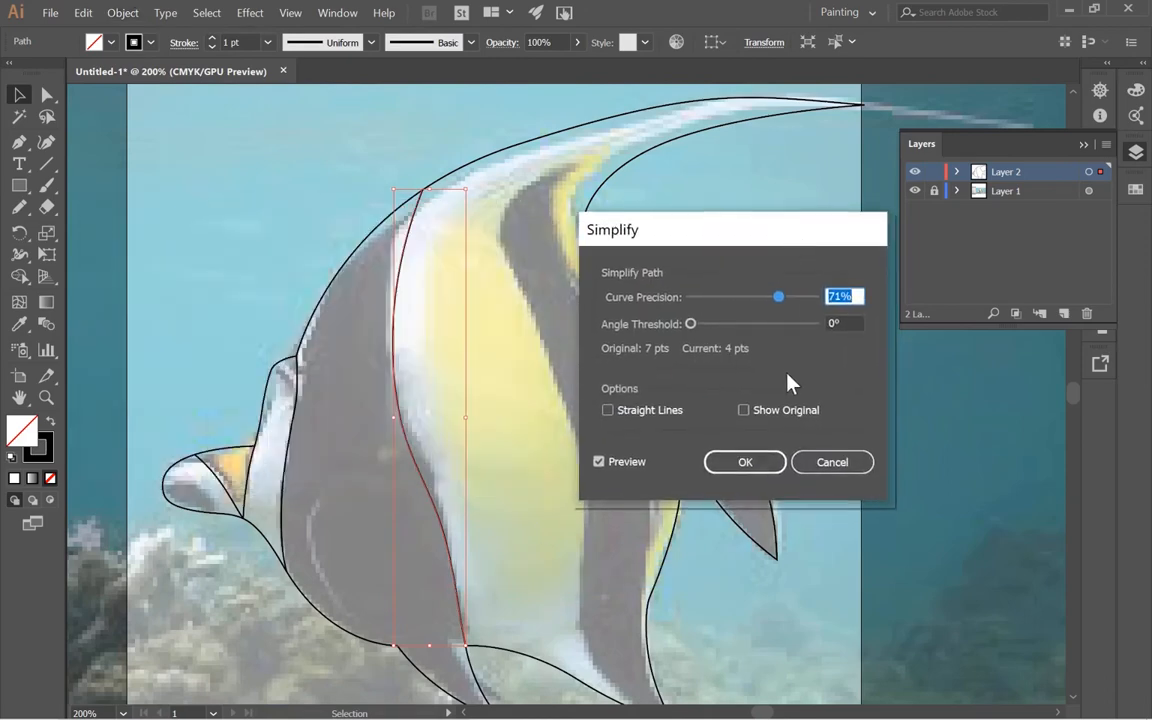
pyautogui.click(766, 472)
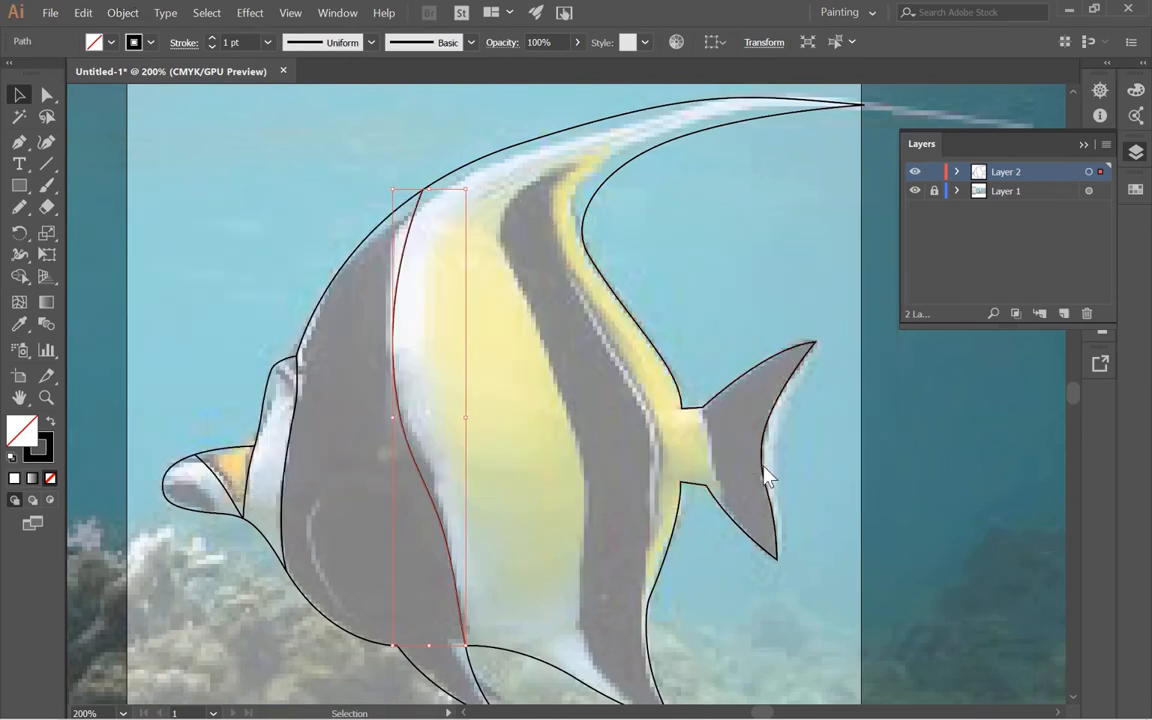
# - Move the simplified line's middle anchors to about X 3.67, Y 6.41 in and X 3.14, Y 4.95 in, adjusting the handle between them
pyautogui.press('a')
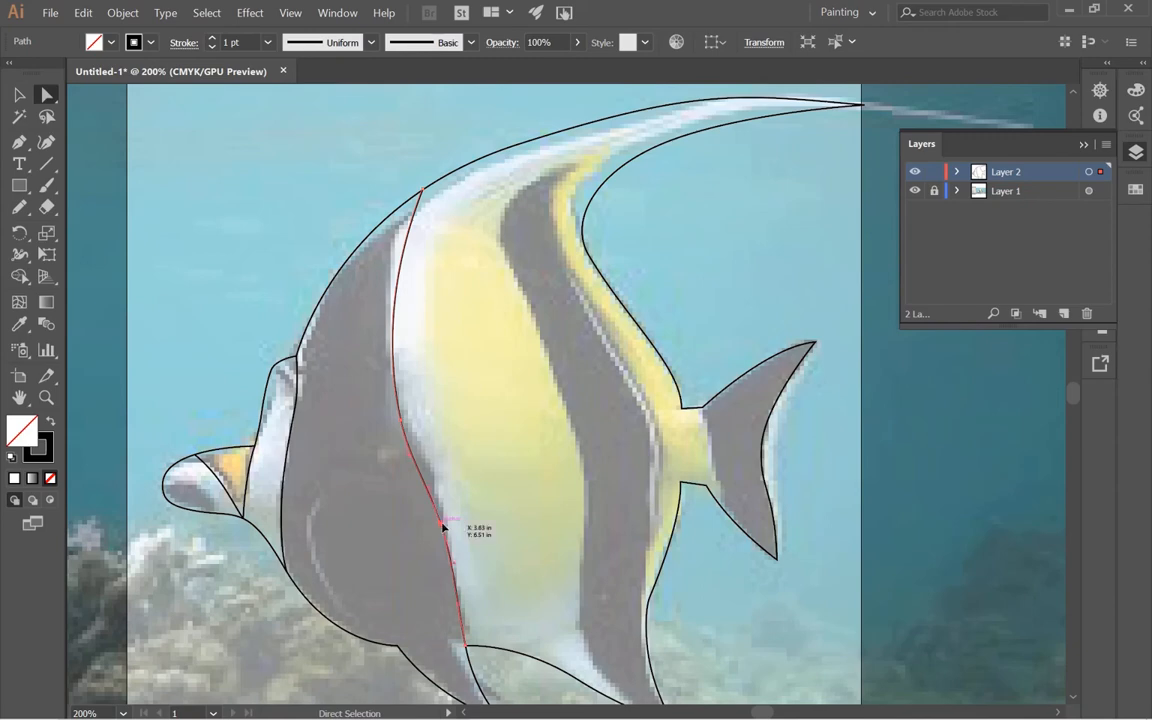
pyautogui.moveTo(443, 527); pyautogui.dragTo(445, 516)
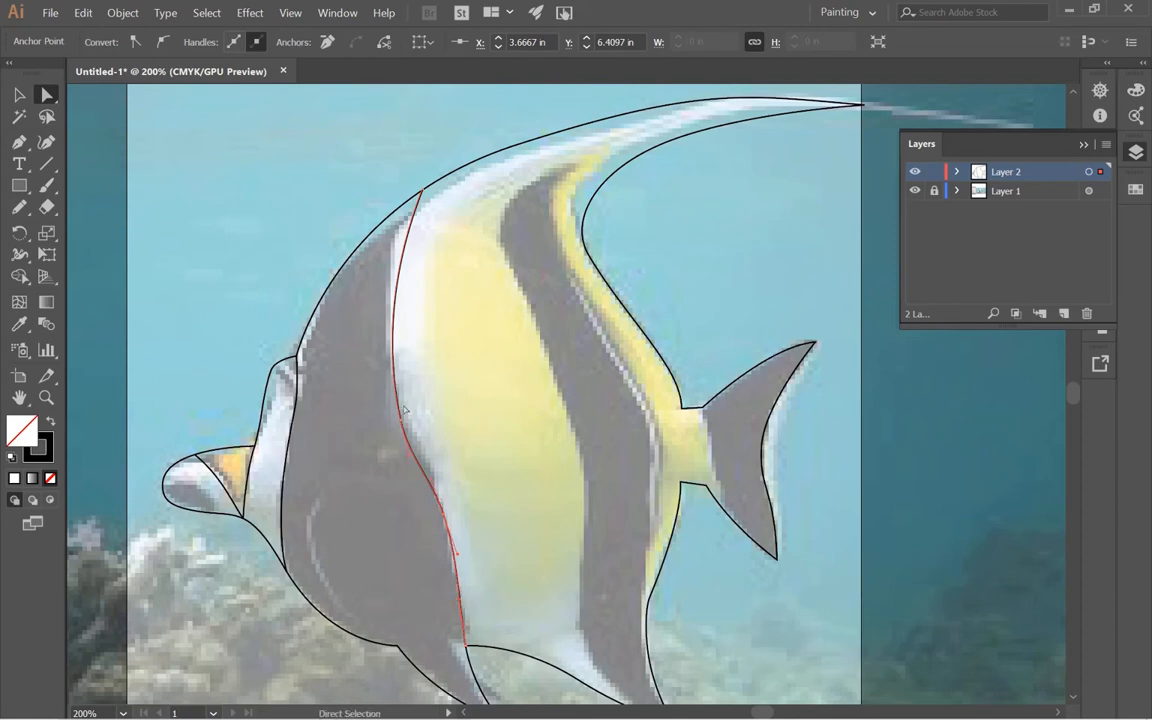
pyautogui.moveTo(401, 421); pyautogui.dragTo(401, 402)
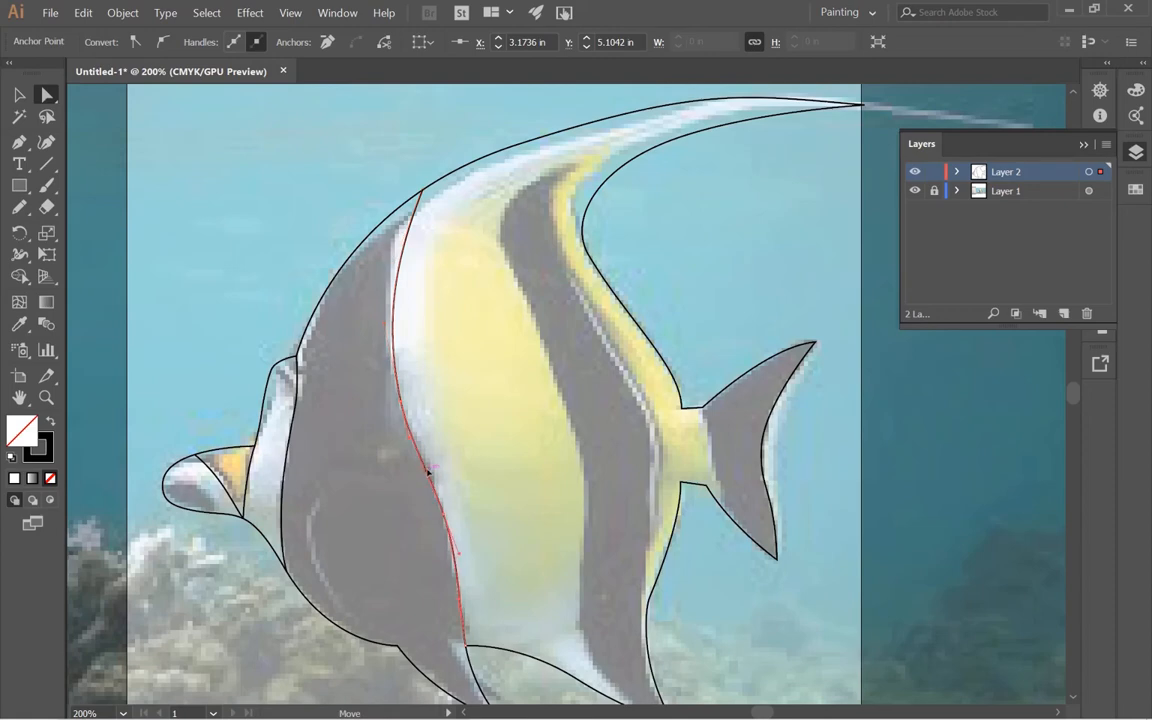
pyautogui.moveTo(428, 469); pyautogui.dragTo(429, 459)
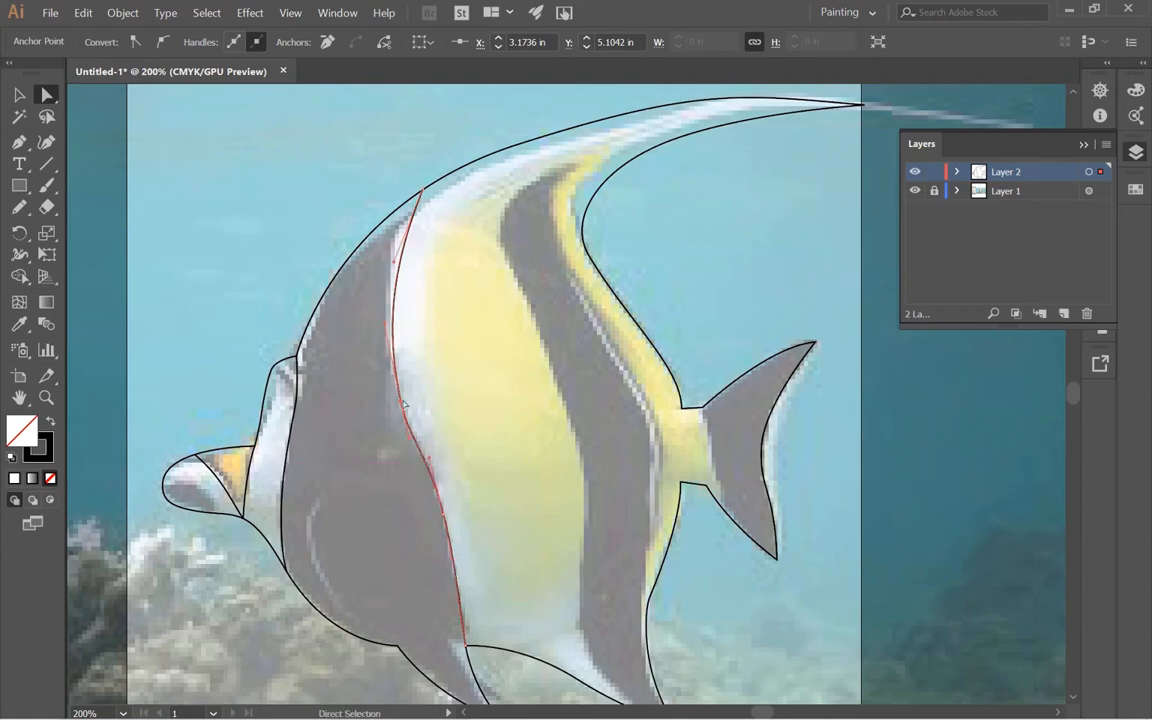
pyautogui.moveTo(404, 405); pyautogui.dragTo(400, 385)
# - Examine the whole fish and the outline where the front black band meets the lower fin
pyautogui.hotkey('ctrl', '-')
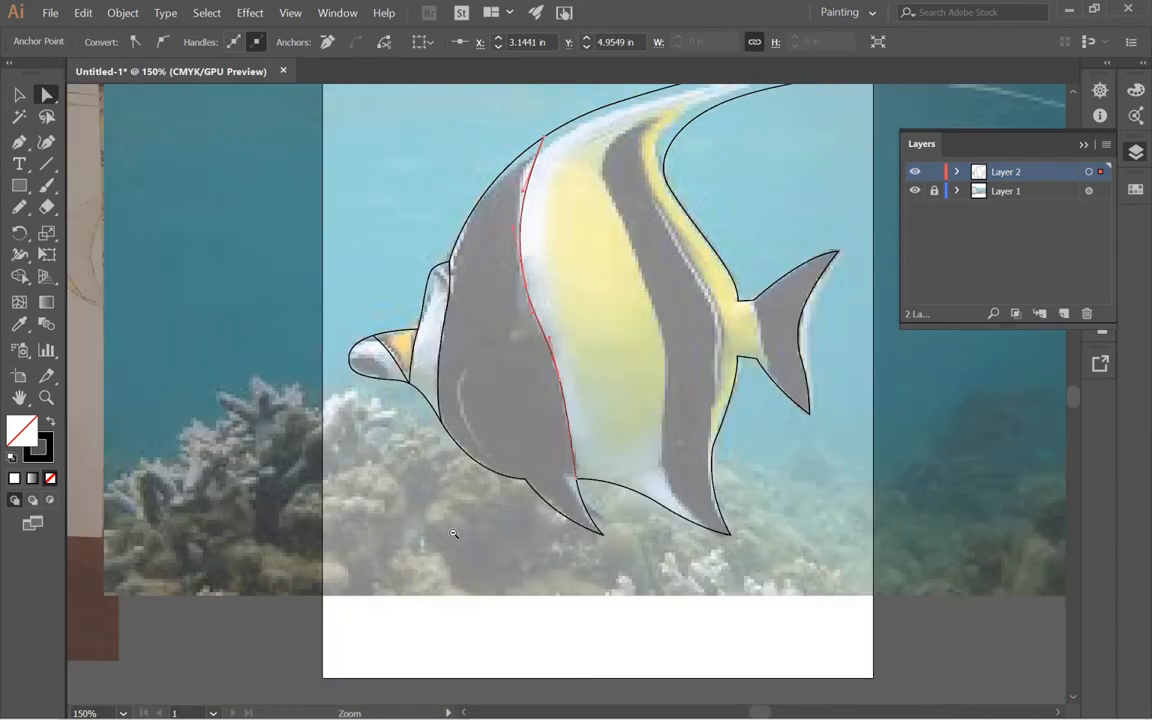
pyautogui.hotkey('ctrl', '+')
pyautogui.hotkey('ctrl', '+')
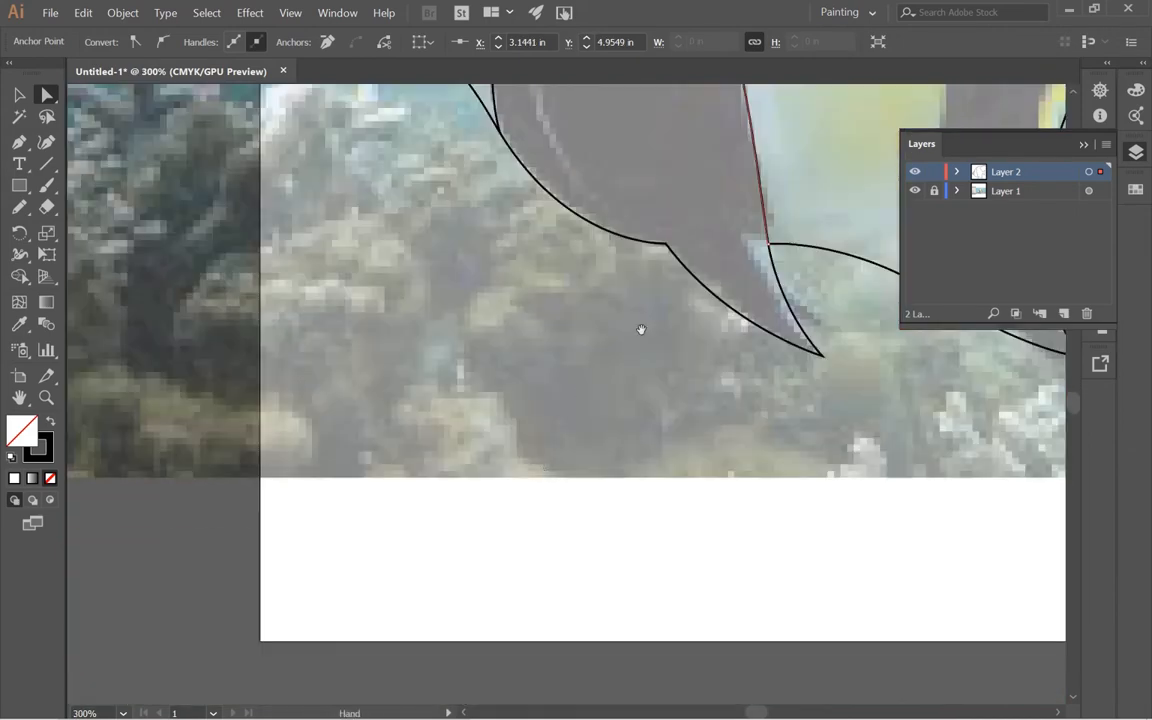
pyautogui.moveTo(641, 329); pyautogui.dragTo(346, 553)
pyautogui.keyDown('ctrl'); pyautogui.click(356, 547); pyautogui.keyUp('ctrl')
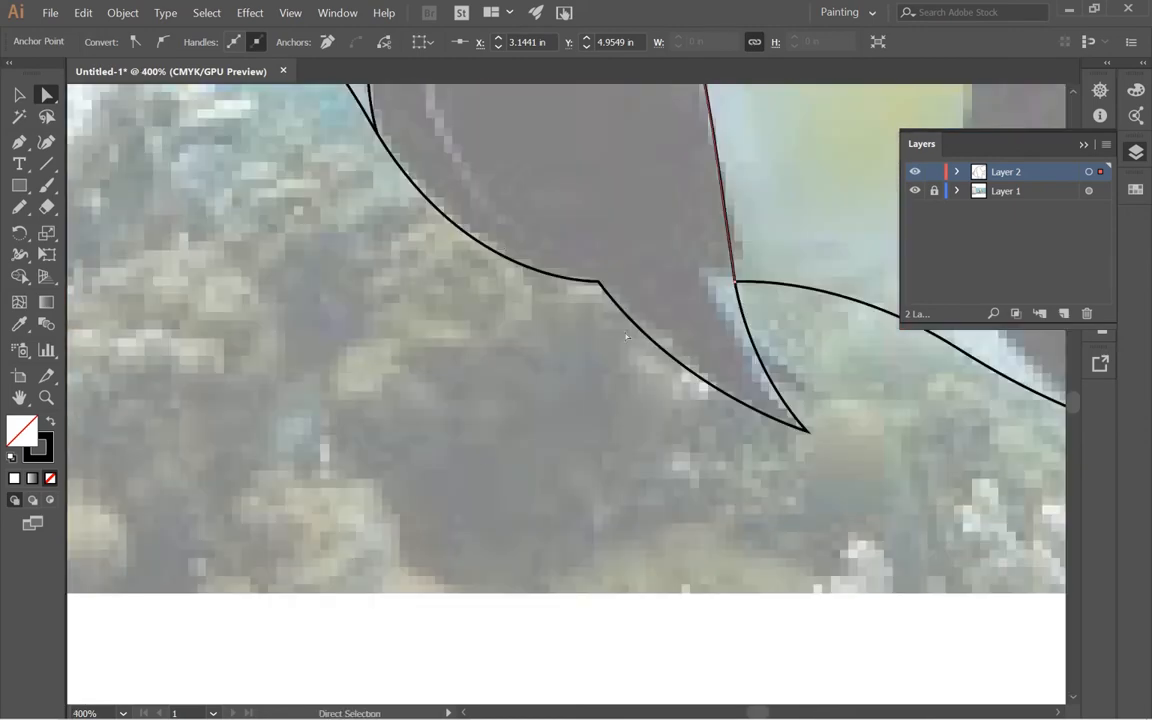
pyautogui.hotkey('ctrl', '-')
pyautogui.moveTo(541, 313); pyautogui.dragTo(491, 553)
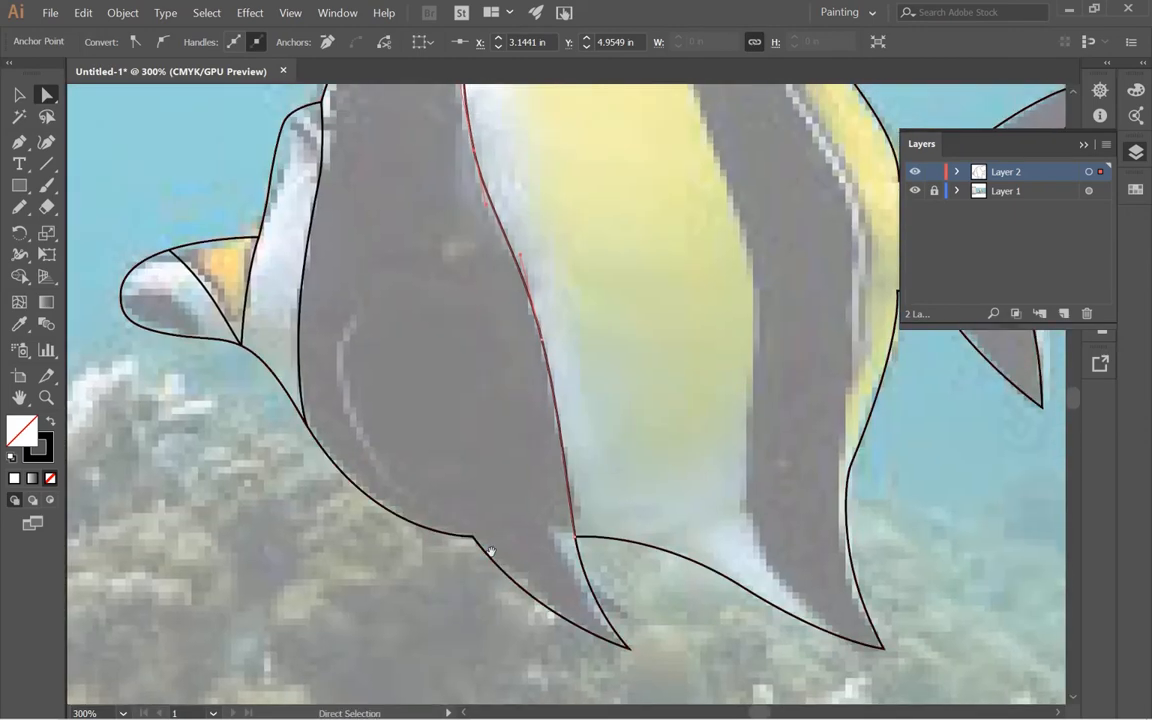
# - Switch to the browser, open the Etsy "Moorish Idol in coral glass sculpture" listing in a new tab and close the duplicate tab
pyautogui.hotkey('alt', 'Tab')
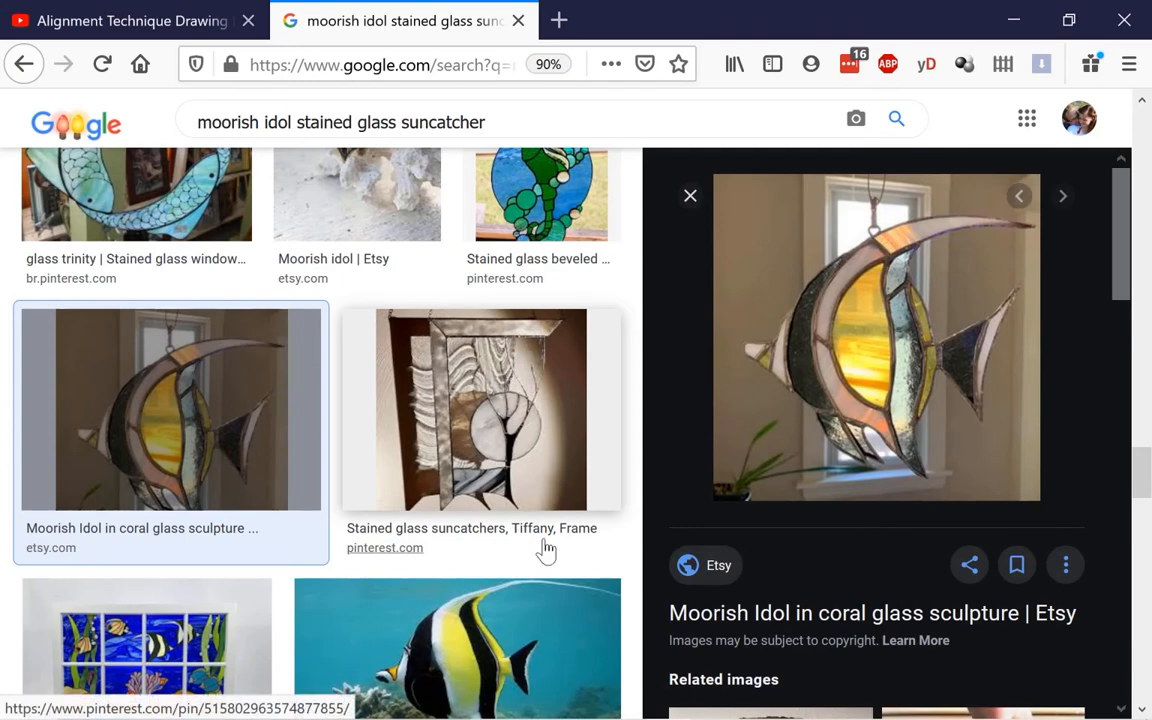
pyautogui.middleClick(775, 380)
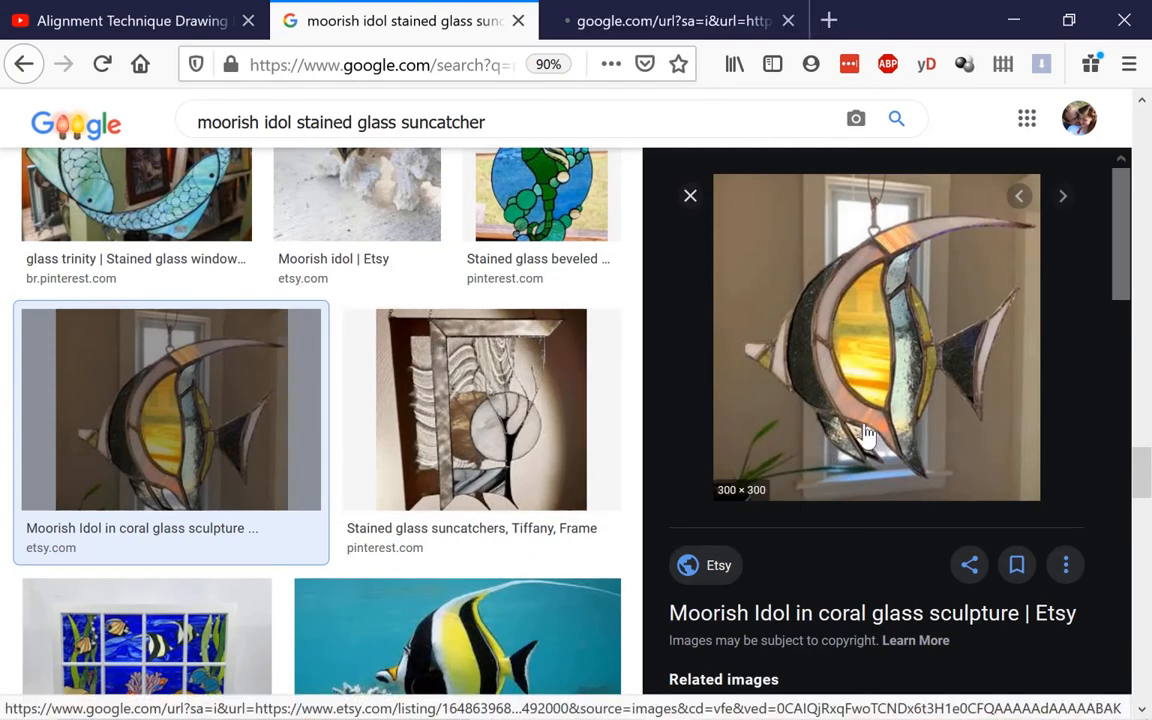
pyautogui.click(775, 370)
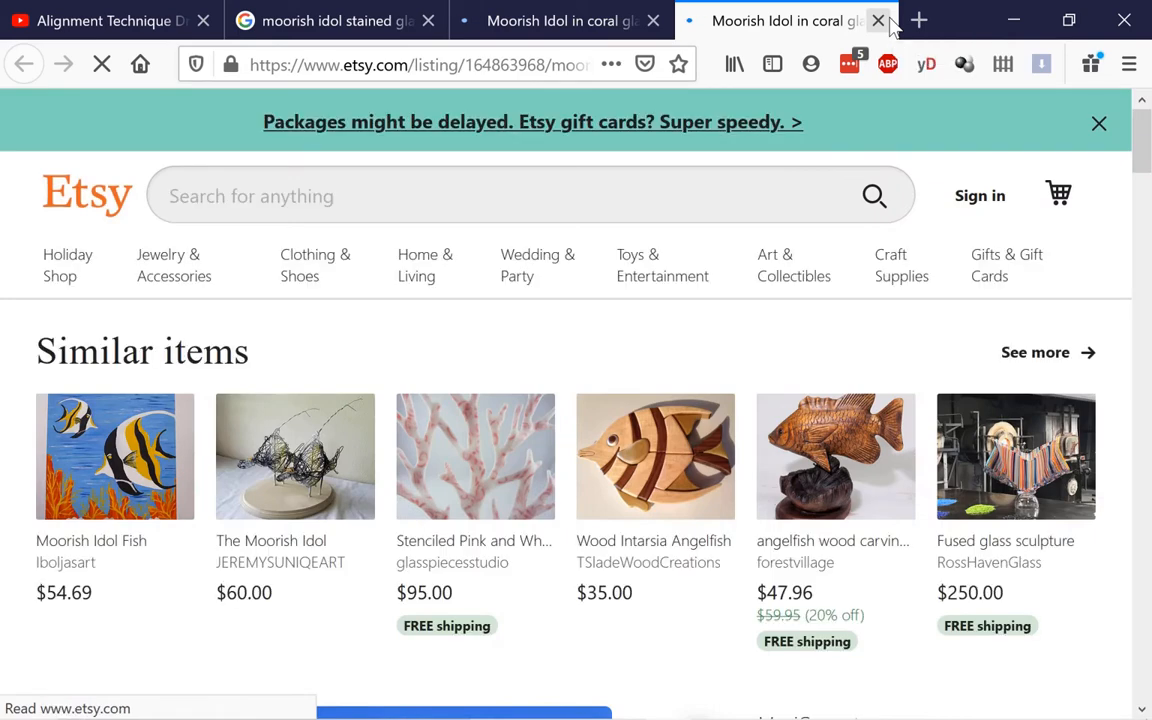
pyautogui.click(879, 20)
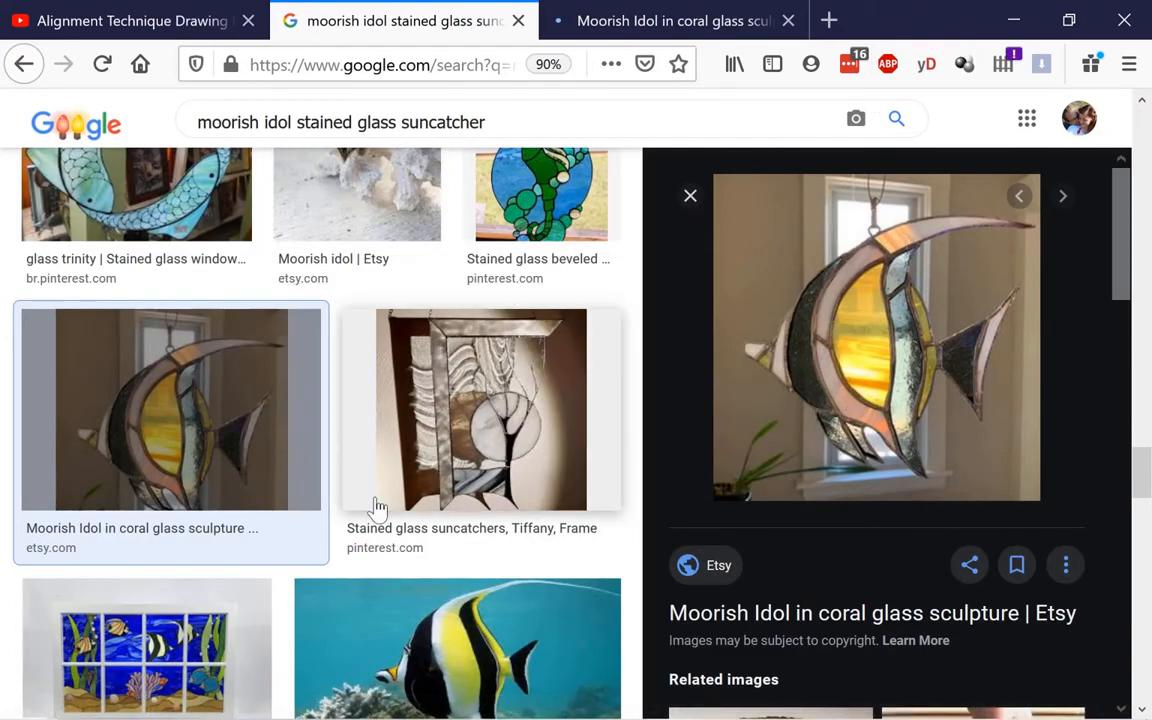
# - Look back up through the stained glass image results and compare their lower fin shapes with the traced fish
pyautogui.scroll(5, 377, 508)
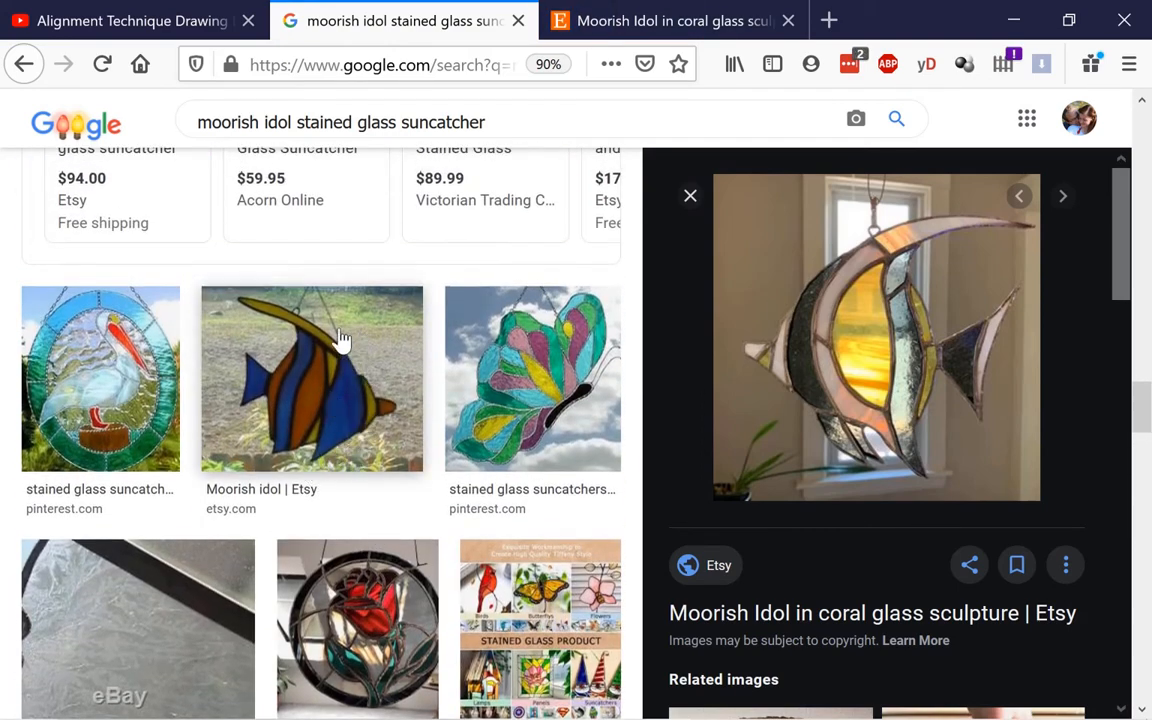
pyautogui.scroll(3, 336, 330)
pyautogui.scroll(4, 338, 330)
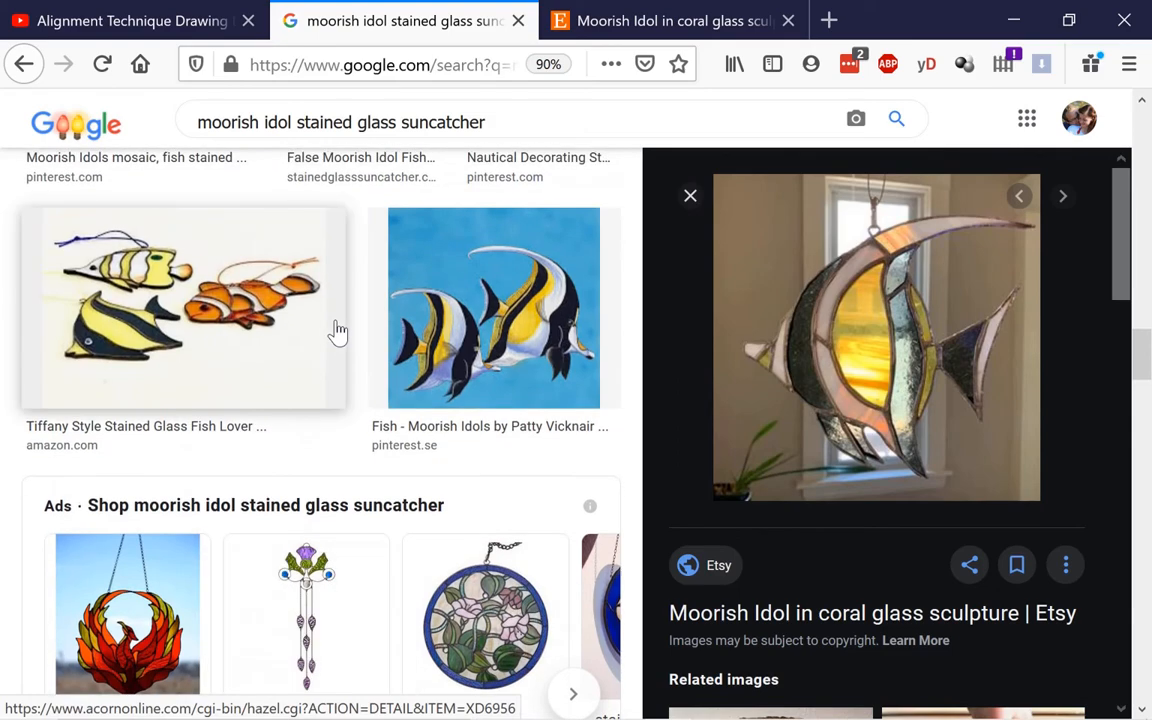
pyautogui.scroll(5, 338, 330)
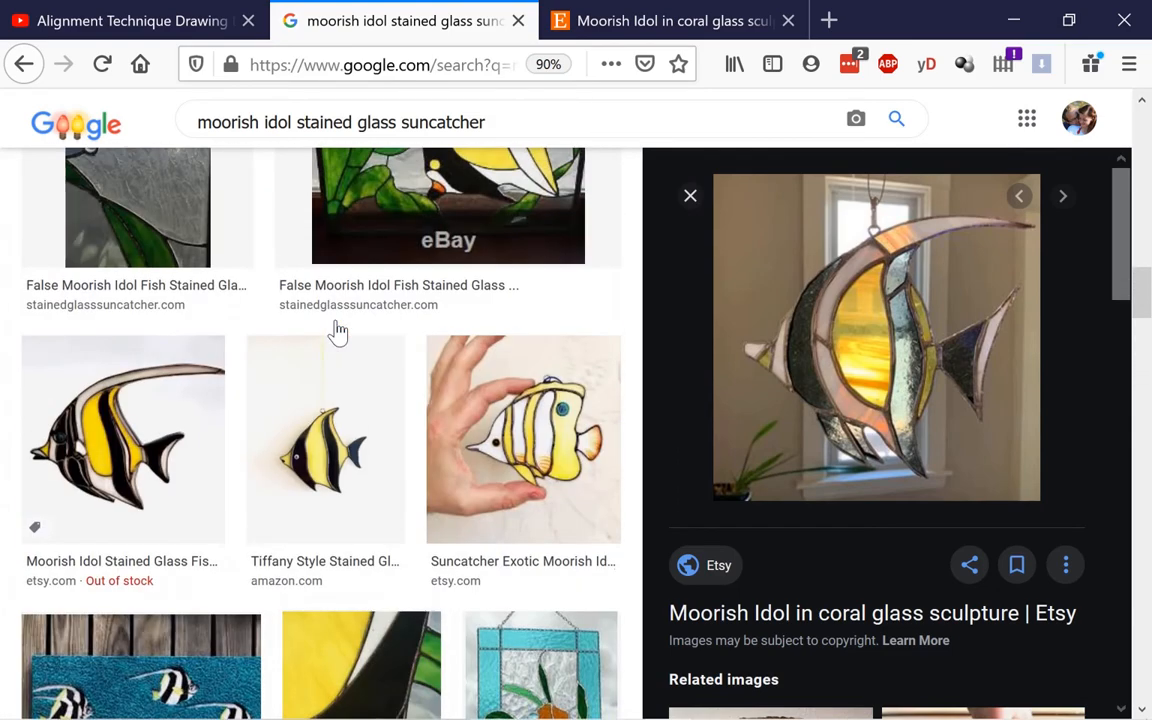
pyautogui.scroll(5, 338, 330)
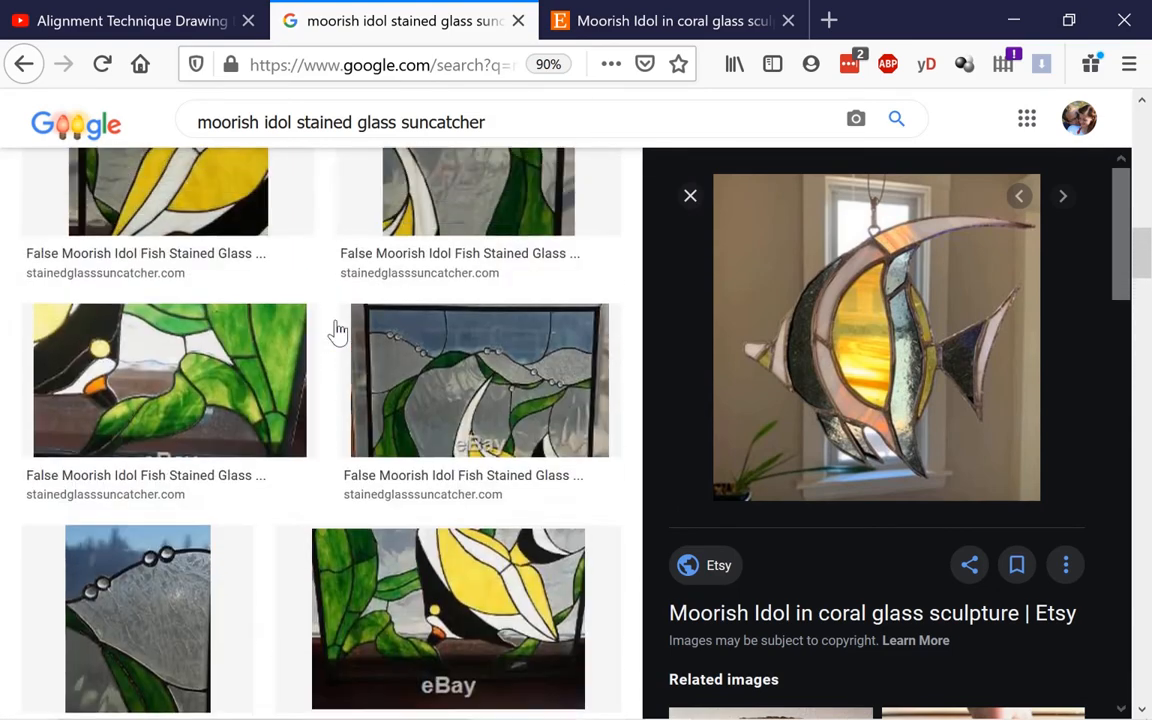
pyautogui.scroll(1, 338, 330)
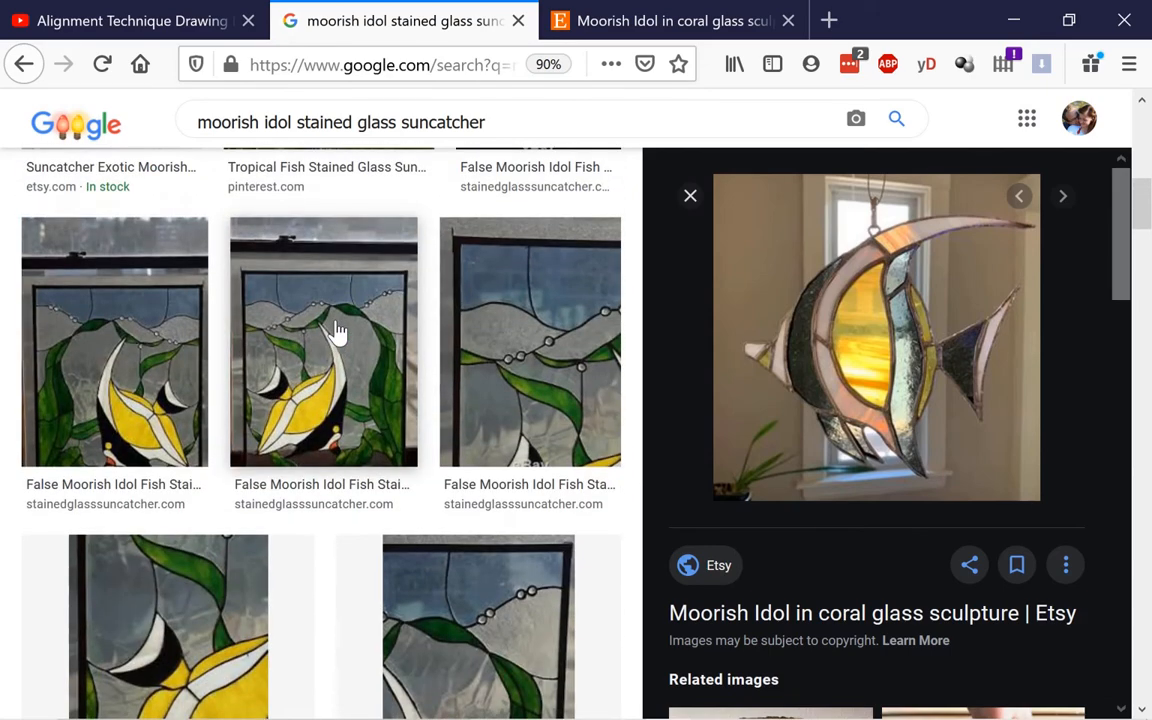
pyautogui.hotkey('alt', 'Tab')
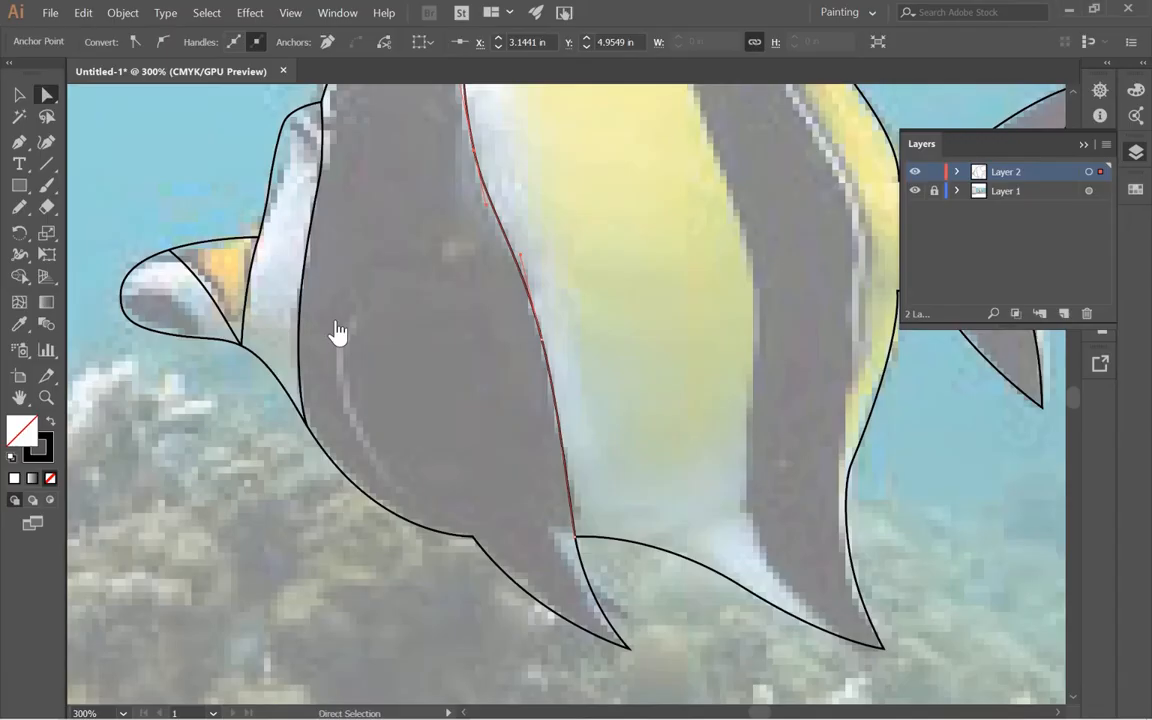
pyautogui.hotkey('alt', 'Tab')
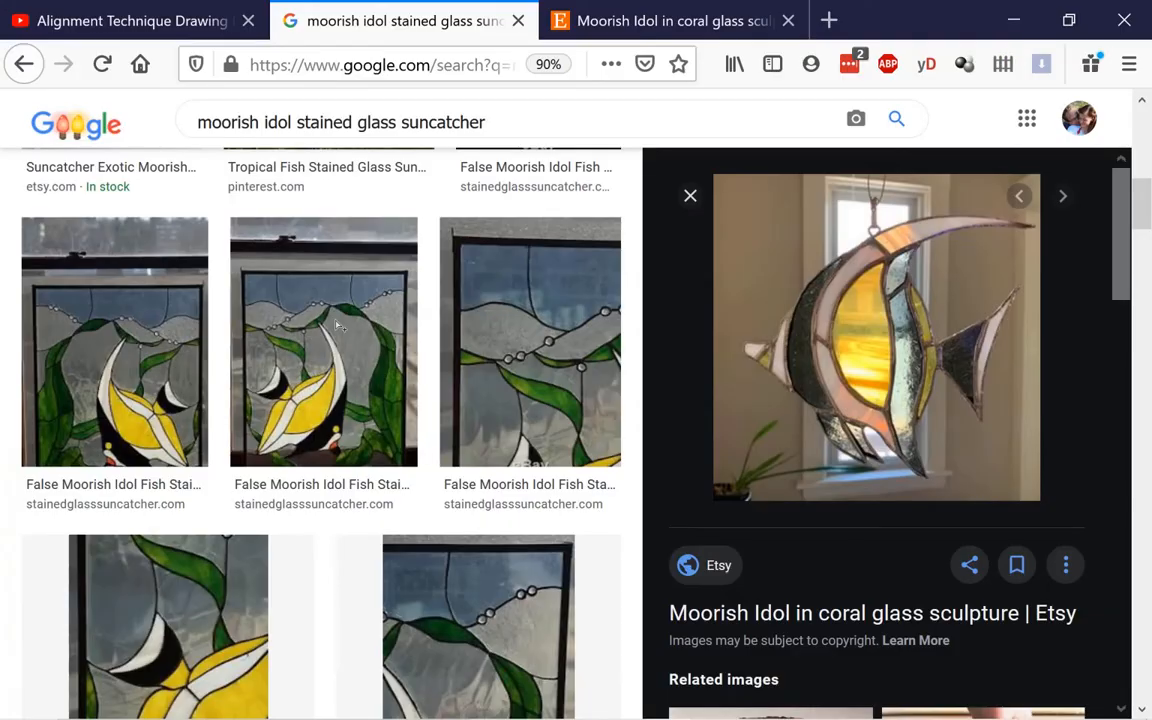
# - Switch back to Illustrator and delete the outline's corner anchor where the belly meets the front lower fin
pyautogui.hotkey('alt', 'Tab')
pyautogui.scroll(1, 517, 437)
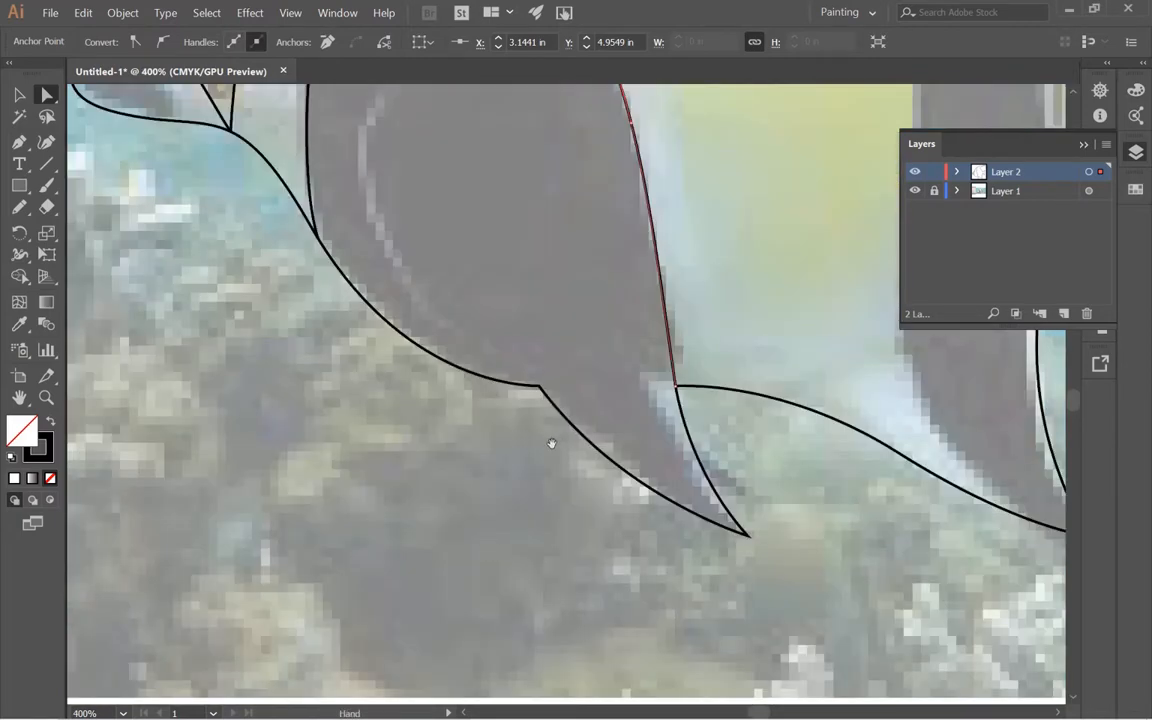
pyautogui.moveTo(551, 443); pyautogui.dragTo(360, 600)
pyautogui.click(348, 547)
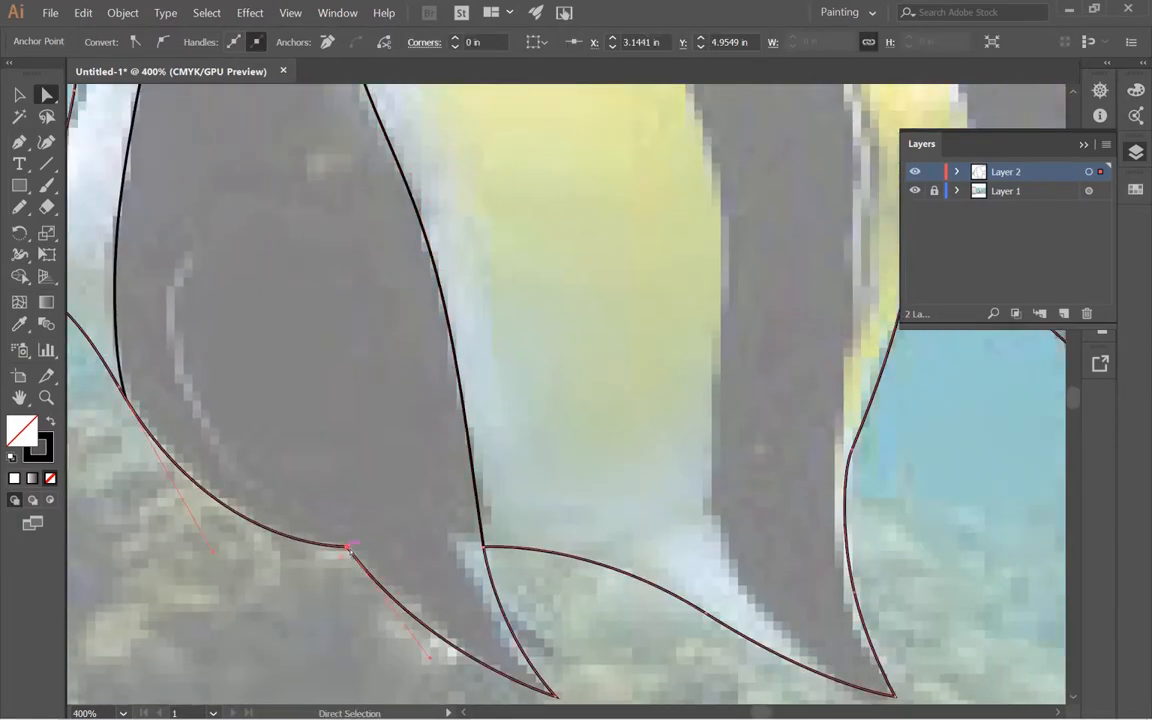
pyautogui.moveTo(348, 547); pyautogui.dragTo(489, 517)
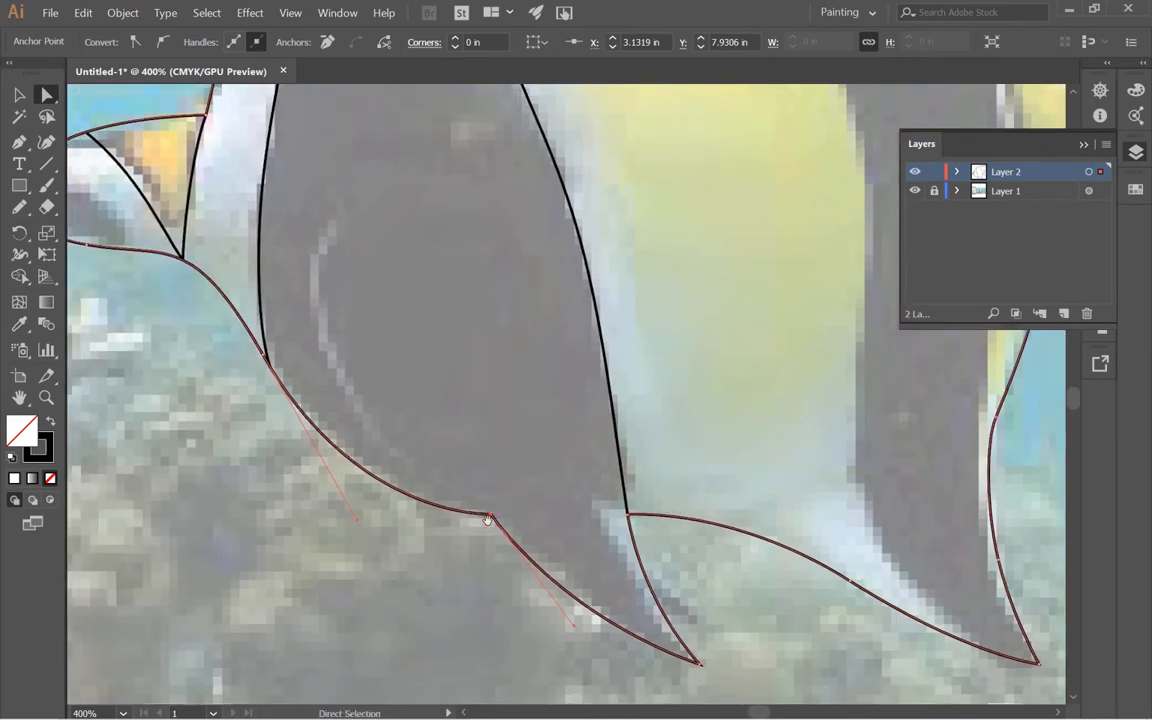
pyautogui.press('-')
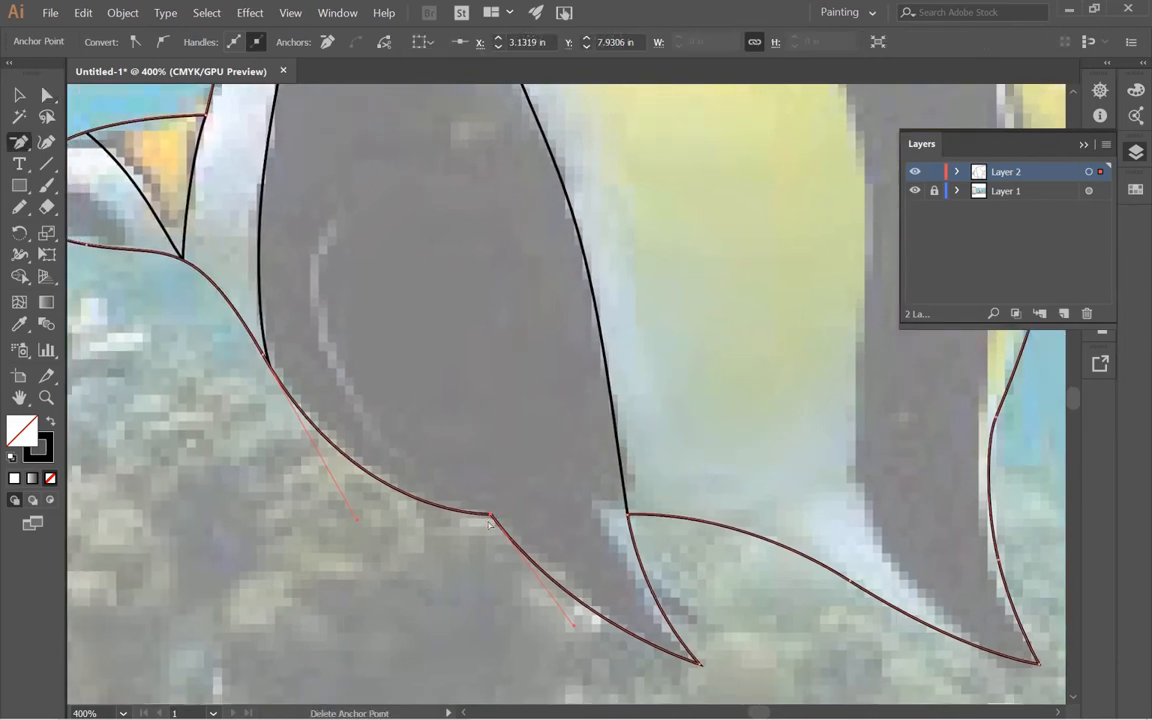
pyautogui.click(492, 515)
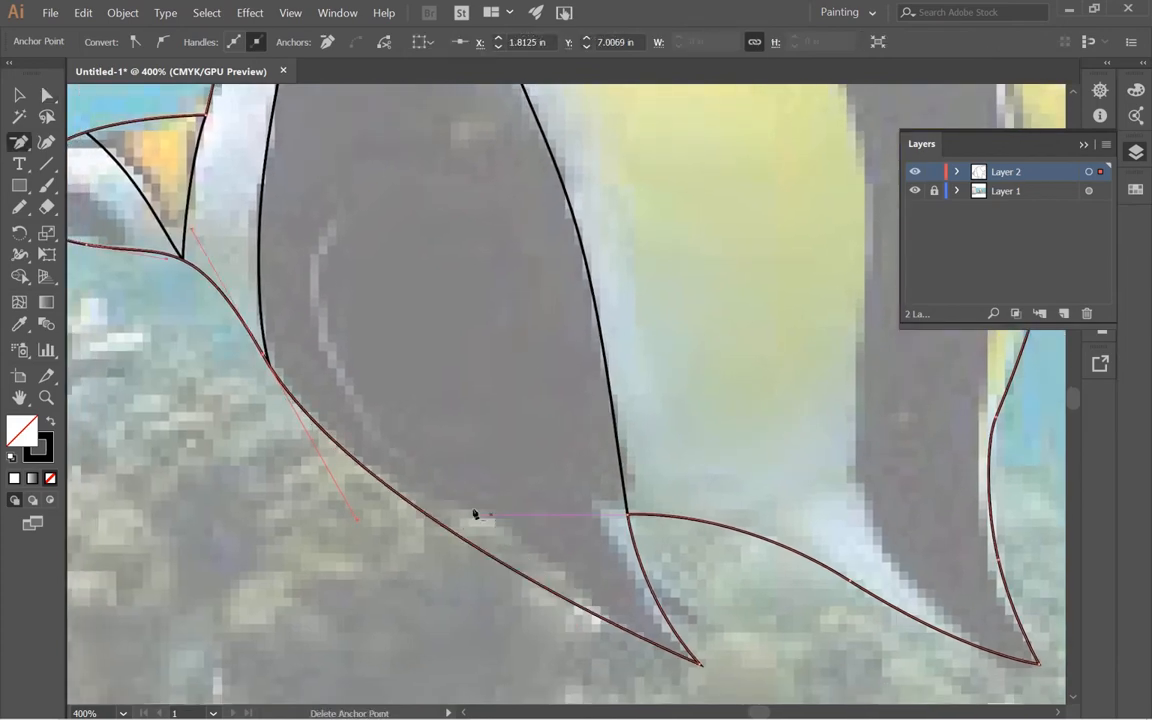
# - Add an anchor on the belly outline before the front fin, move it to about X 3.11, Y 7.99 in and adjust its handles
pyautogui.keyDown('ctrl'); pyautogui.keyDown('alt'); pyautogui.click(412, 559); pyautogui.keyUp('alt'); pyautogui.keyUp('ctrl')
pyautogui.moveTo(573, 427); pyautogui.dragTo(273, 597)
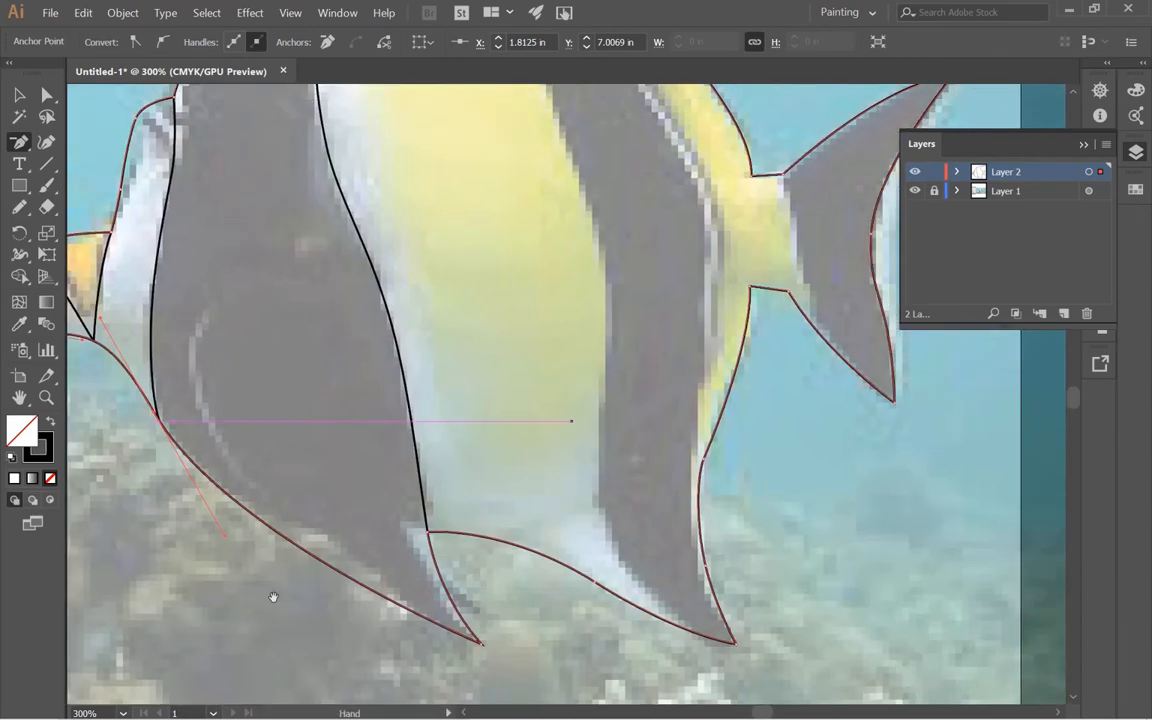
pyautogui.keyDown('ctrl'); pyautogui.click(384, 567); pyautogui.keyUp('ctrl')
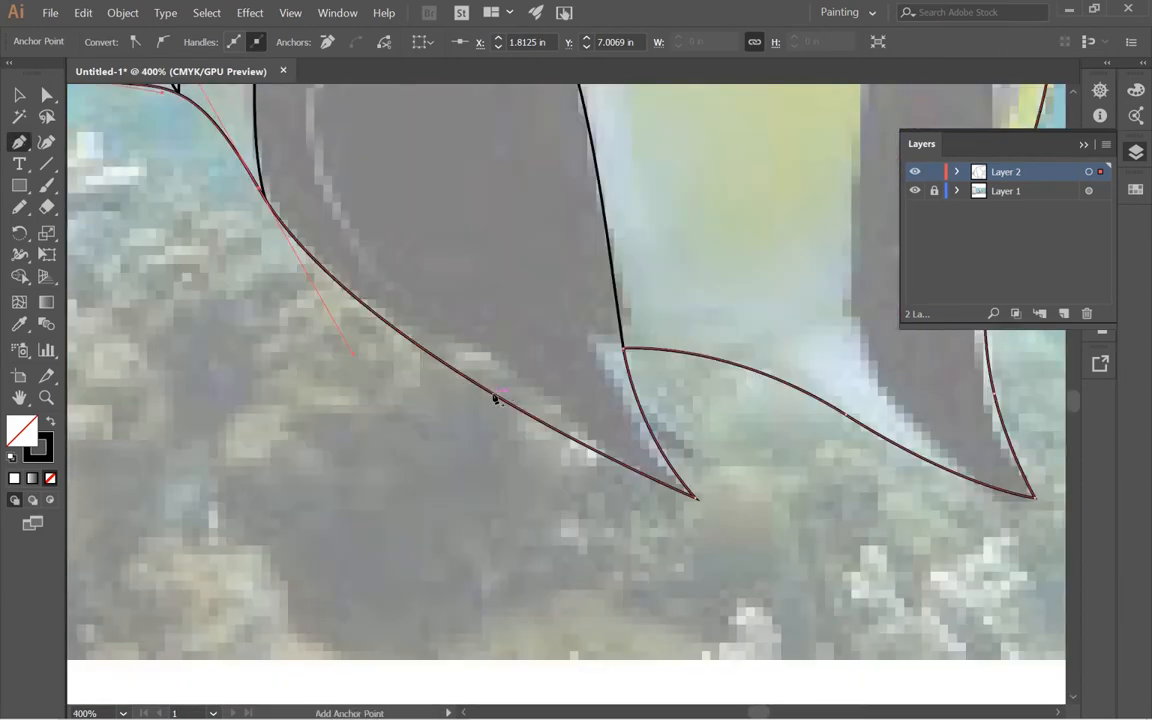
pyautogui.click(494, 396)
pyautogui.press('a')
pyautogui.moveTo(494, 395); pyautogui.dragTo(484, 358)
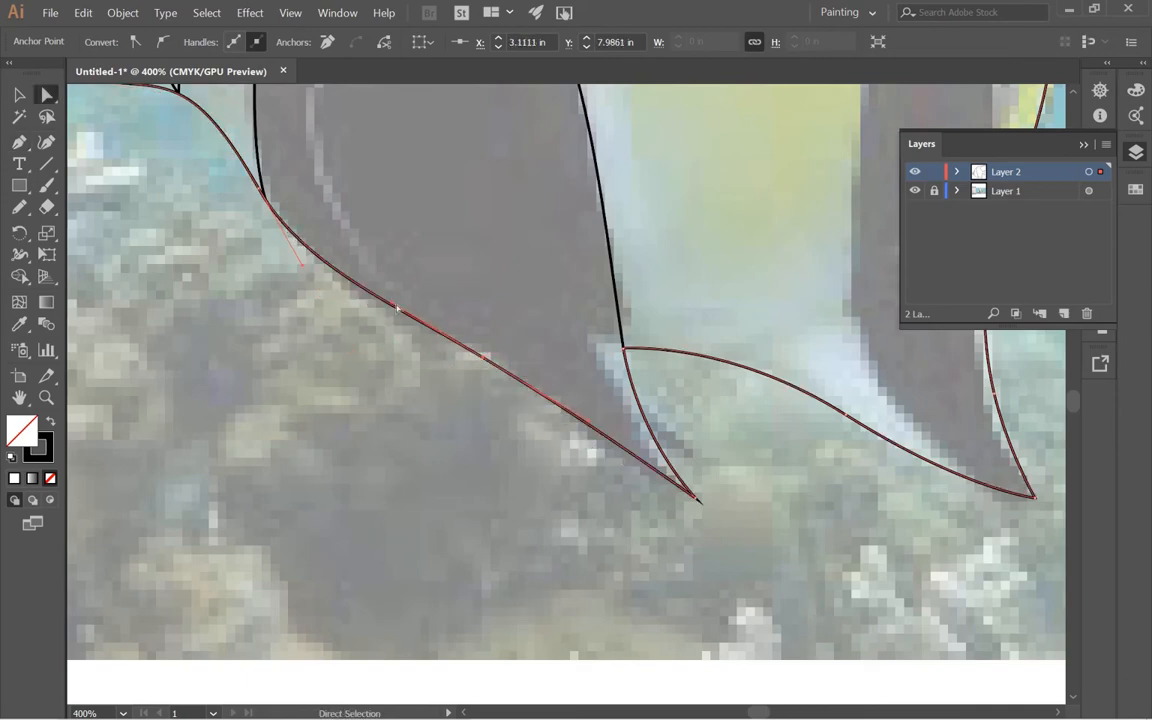
pyautogui.moveTo(392, 305)
pyautogui.mouseDown()
pyautogui.moveTo(386, 317)
pyautogui.moveTo(389, 305)
pyautogui.mouseUp()
pyautogui.click(506, 379)
pyautogui.moveTo(590, 424); pyautogui.dragTo(542, 398)
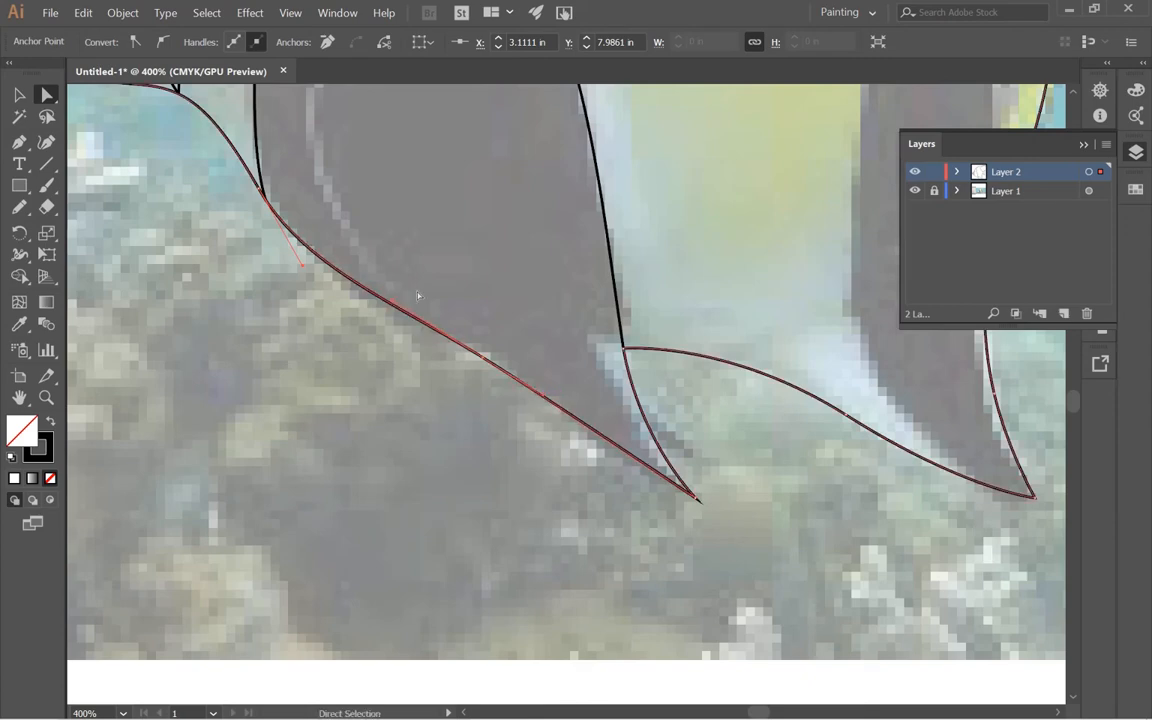
# - Adjust the handle of the belly anchor before the front lower fin and move the anchor to about X 3.12, Y 7.93 in
pyautogui.moveTo(393, 305); pyautogui.dragTo(416, 322)
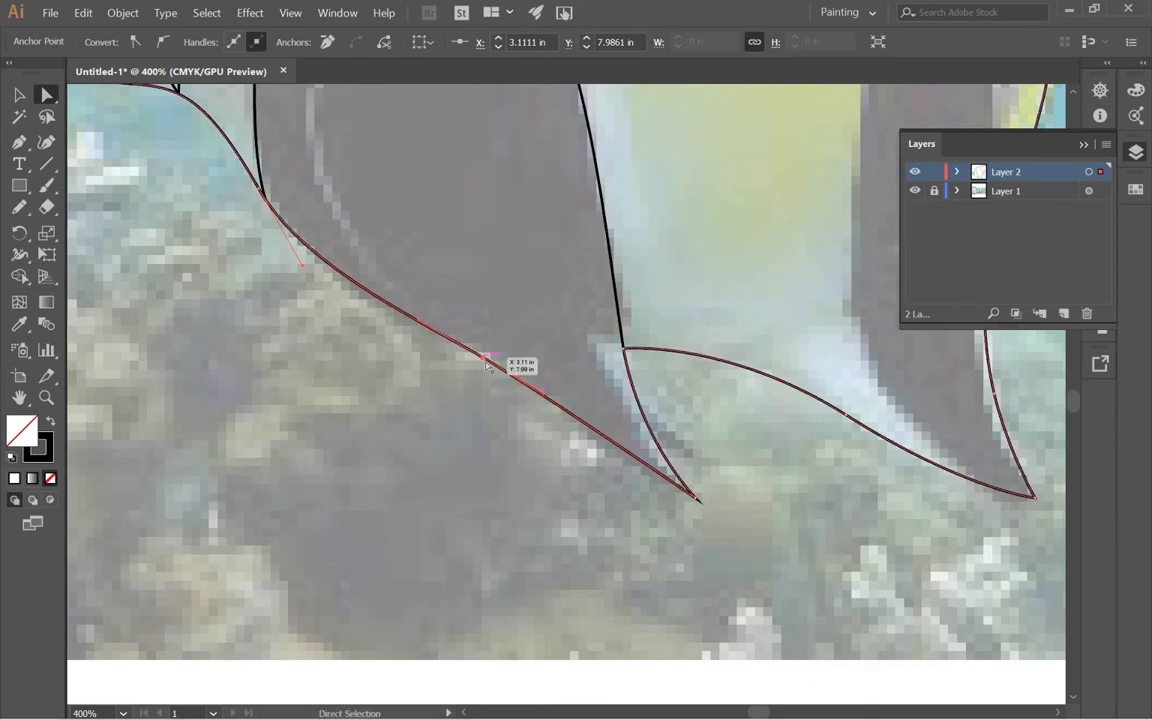
pyautogui.moveTo(485, 361); pyautogui.dragTo(487, 355)
pyautogui.keyDown('ctrl'); pyautogui.click(506, 374); pyautogui.keyUp('ctrl')
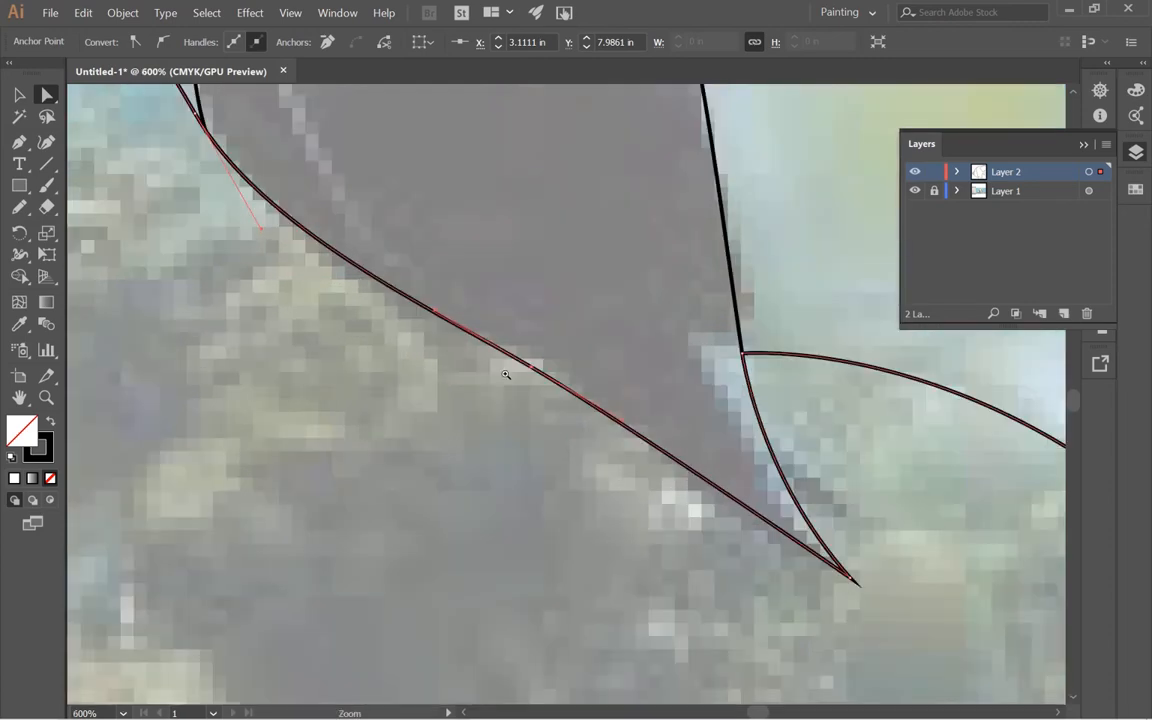
pyautogui.keyDown('ctrl'); pyautogui.click(506, 375); pyautogui.keyUp('ctrl')
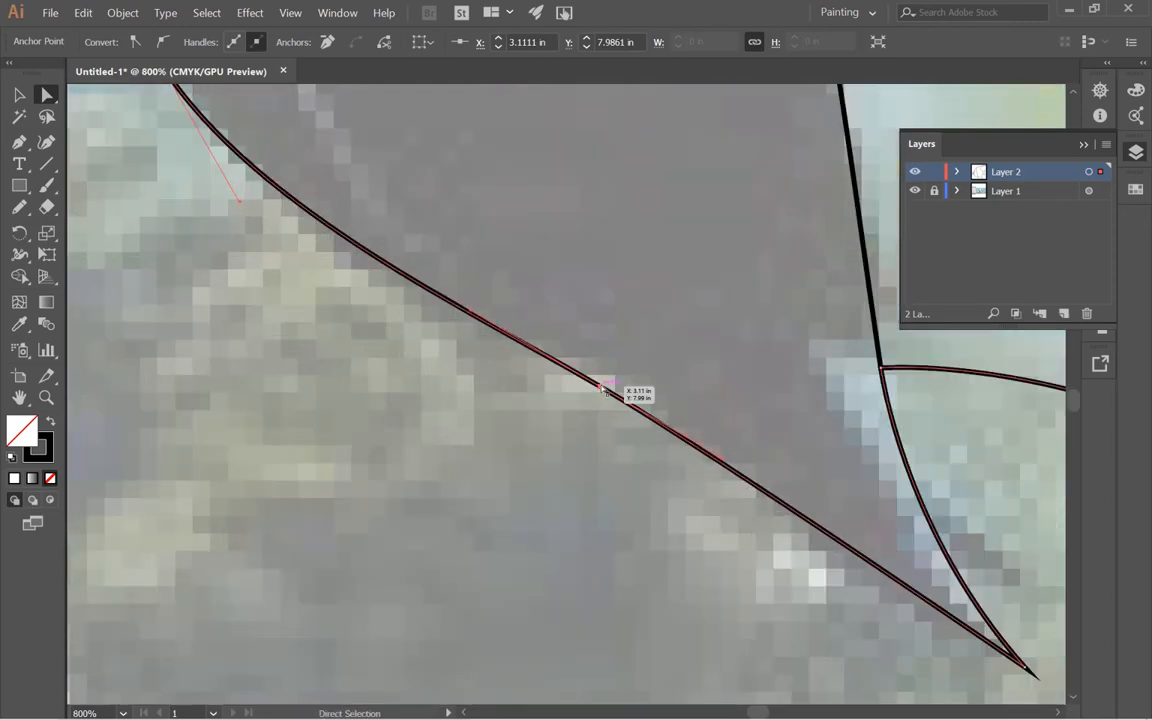
pyautogui.moveTo(603, 388); pyautogui.dragTo(608, 372)
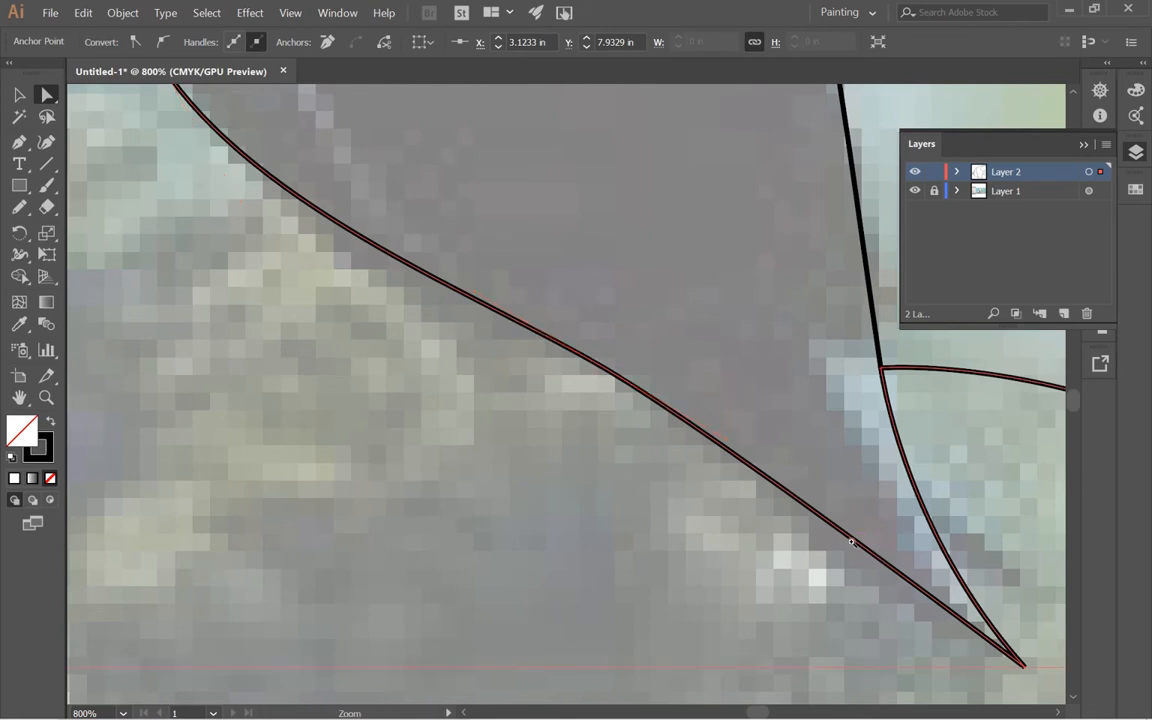
pyautogui.keyDown('ctrl'); pyautogui.keyDown('alt'); pyautogui.click(818, 541); pyautogui.keyUp('alt'); pyautogui.keyUp('ctrl')
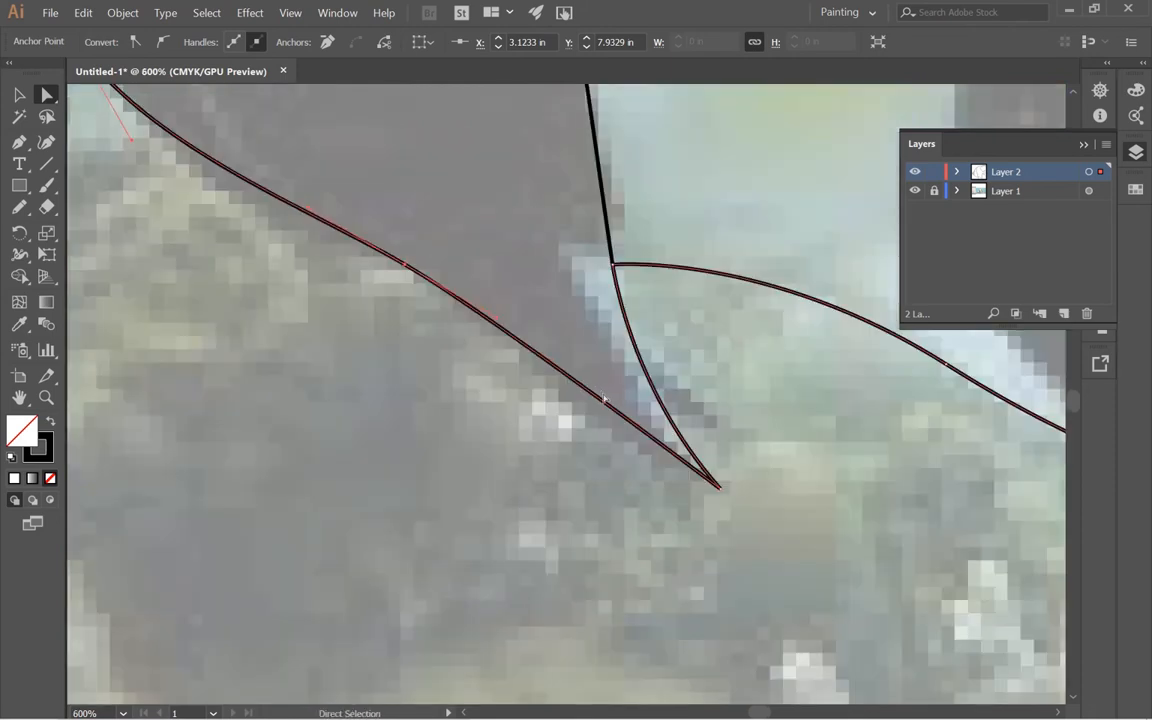
# - Add an anchor on the front lower fin's leading edge near the tip and move it to about X 3.72, Y 8.45 in
pyautogui.press('p')
pyautogui.press('a')
pyautogui.click(720, 488)
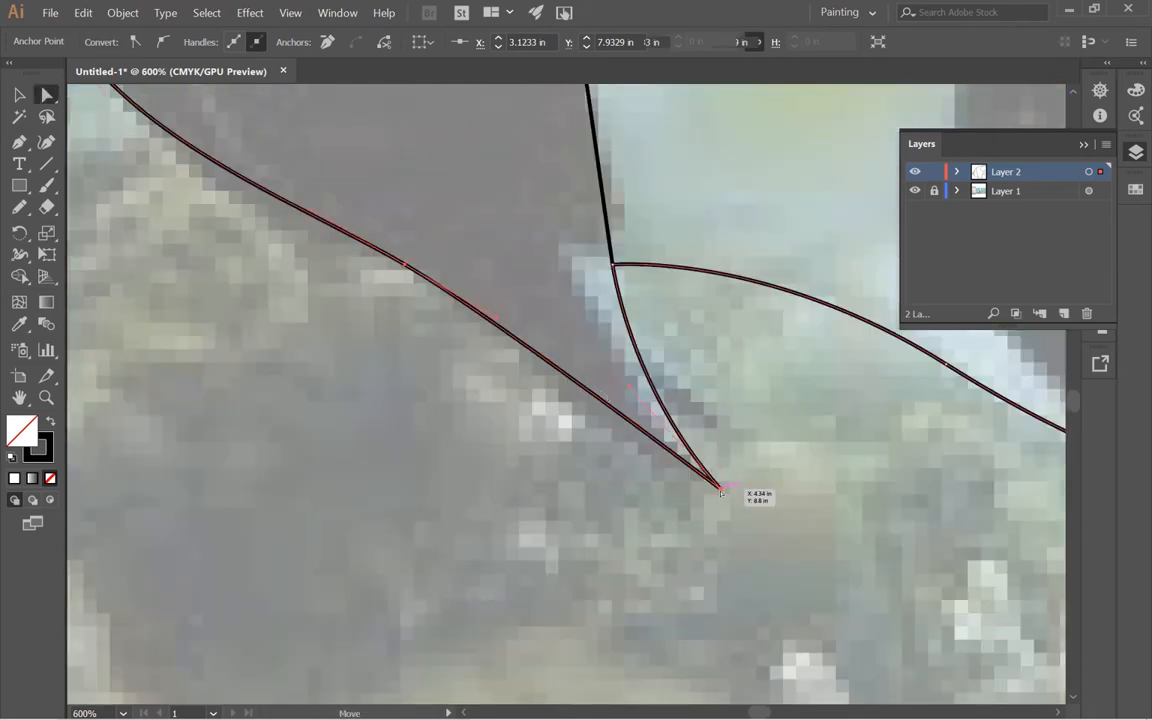
pyautogui.moveTo(630, 387); pyautogui.dragTo(611, 408)
pyautogui.hotkey('ctrl', 'z')
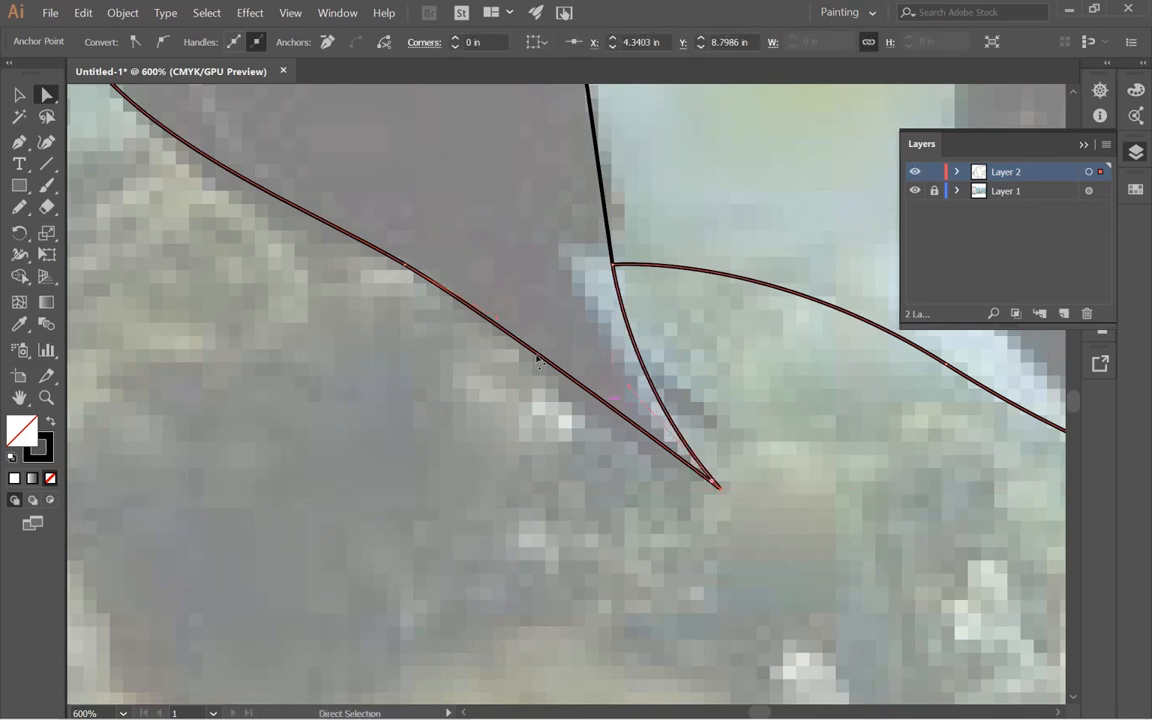
pyautogui.click(613, 415)
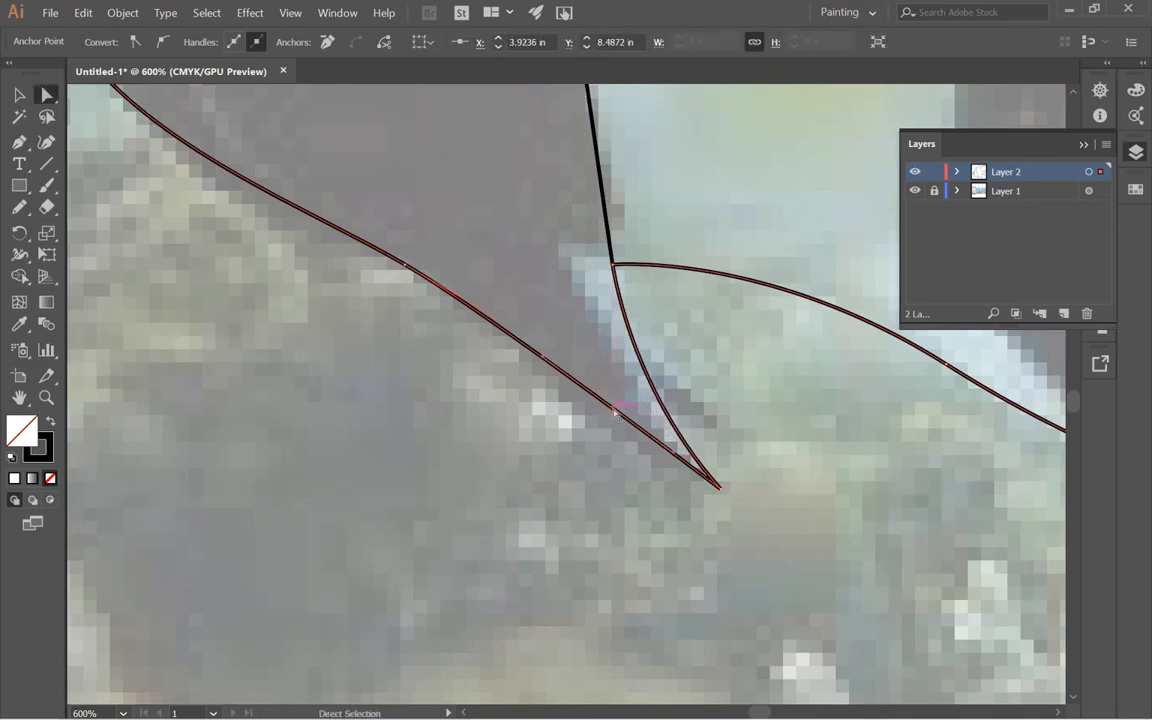
pyautogui.moveTo(615, 413); pyautogui.dragTo(563, 405)
pyautogui.keyDown('ctrl'); pyautogui.keyDown('alt'); pyautogui.click(559, 400); pyautogui.keyUp('alt'); pyautogui.keyUp('ctrl')
pyautogui.keyDown('ctrl'); pyautogui.keyDown('alt'); pyautogui.click(559, 400); pyautogui.keyUp('alt'); pyautogui.keyUp('ctrl')
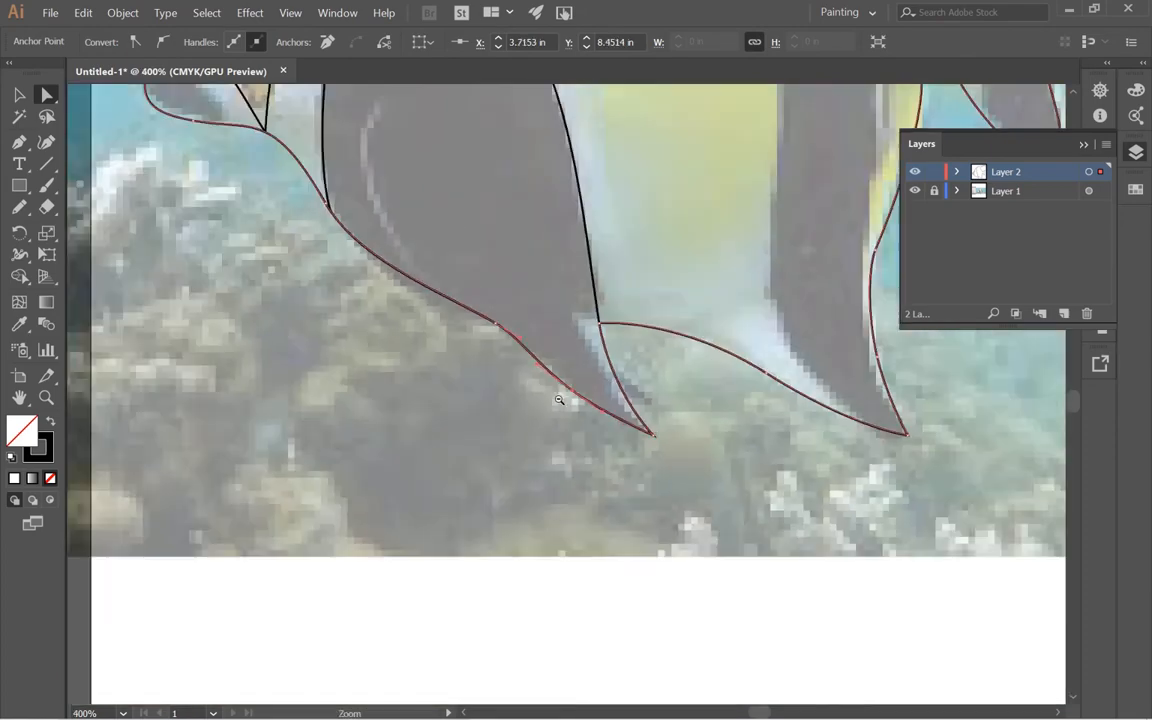
# - Lengthen the outline handle below the front black band to make the belly curve fuller
pyautogui.moveTo(413, 377); pyautogui.dragTo(459, 469)
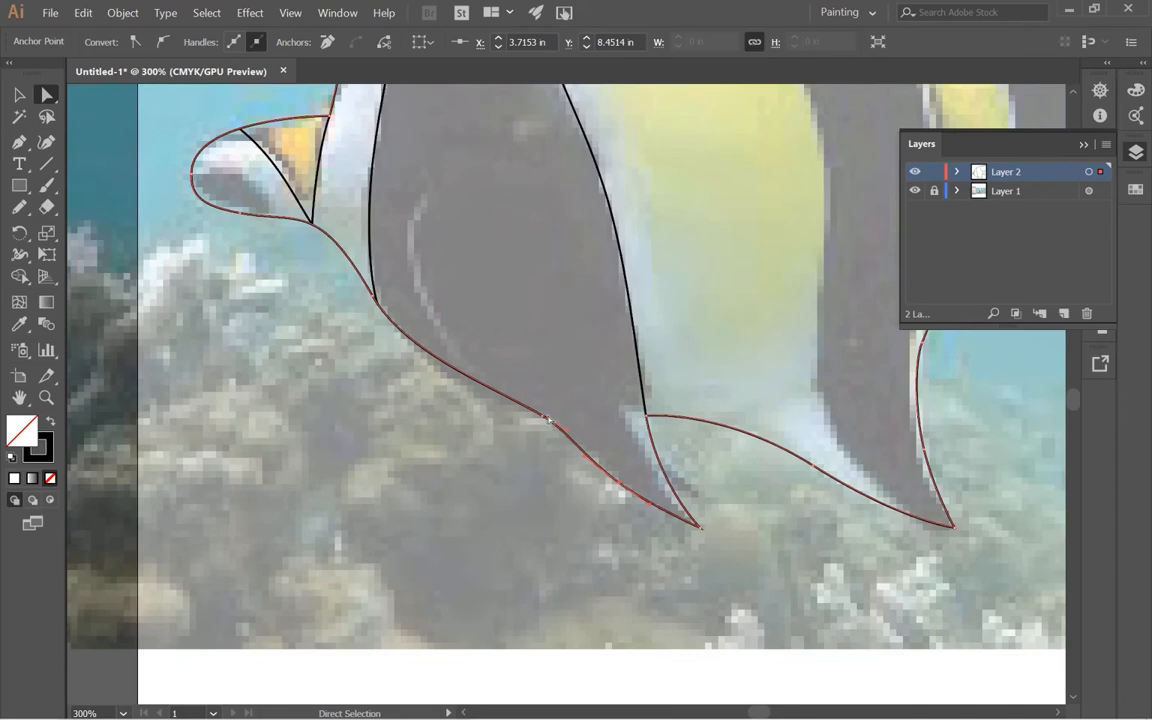
pyautogui.click(485, 386)
pyautogui.keyDown('ctrl'); pyautogui.click(507, 395); pyautogui.keyUp('ctrl')
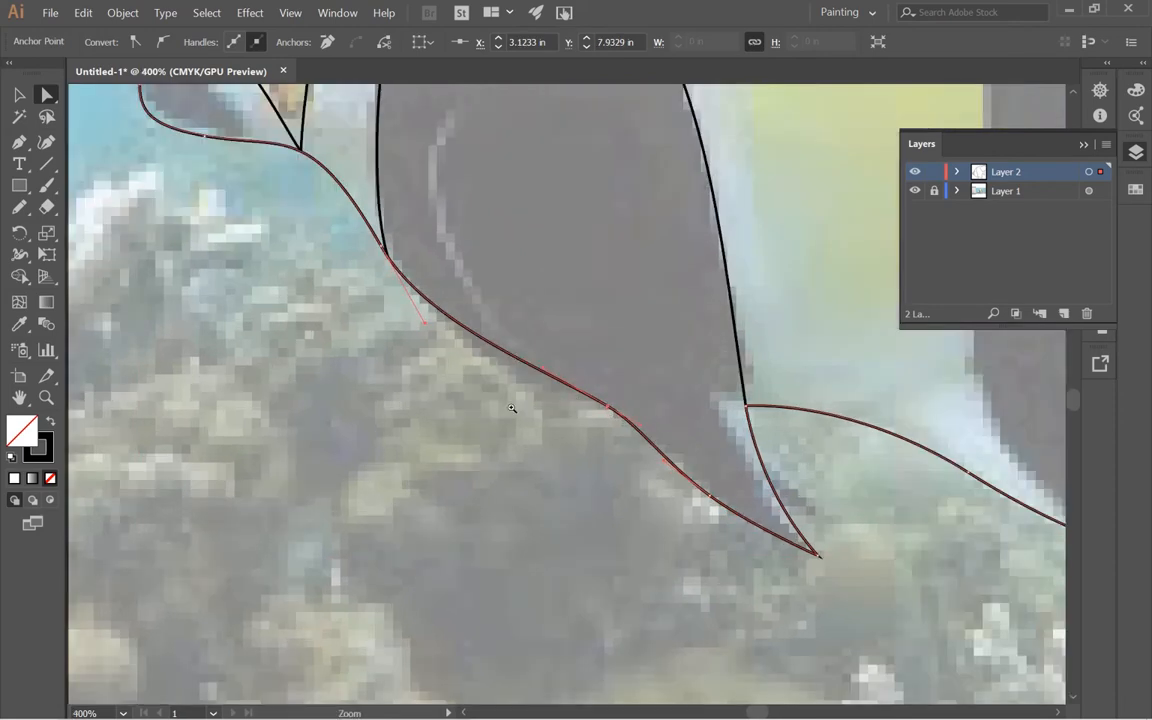
pyautogui.moveTo(425, 325); pyautogui.dragTo(463, 368)
pyautogui.moveTo(428, 330); pyautogui.dragTo(471, 392)
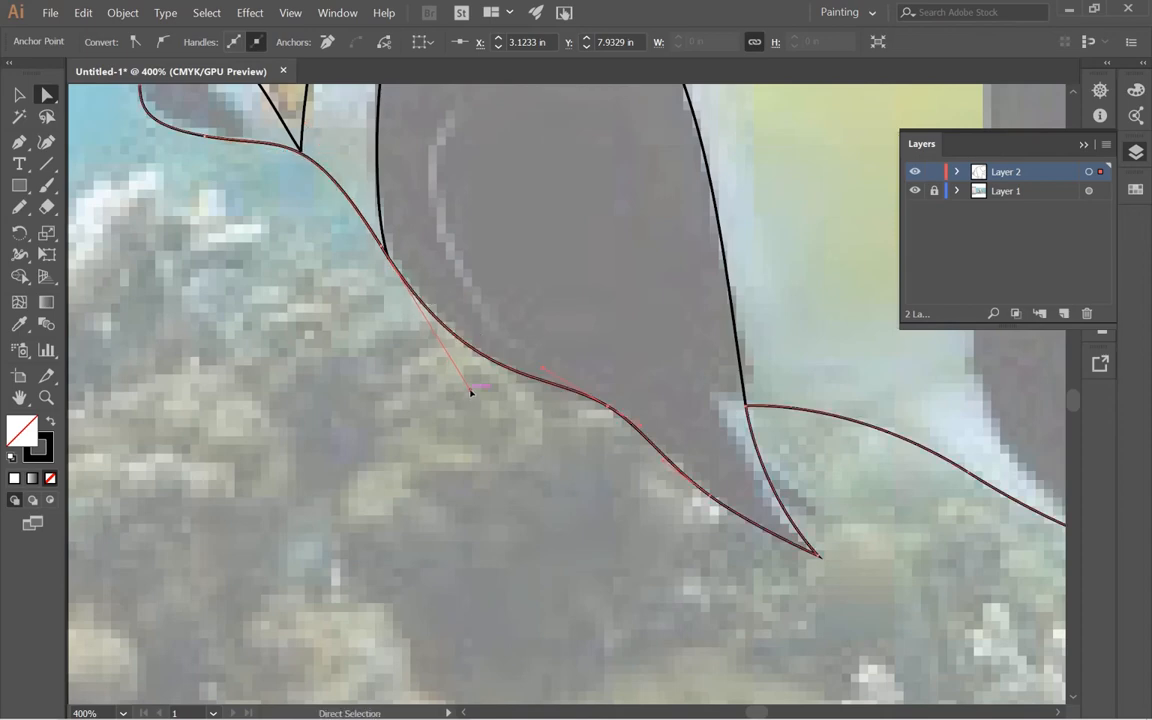
# - Move the lower endpoint of the line behind the orange snout patch onto the outline at about X 1.35, Y 6.47 in
pyautogui.hotkey('ctrl', 'space')
pyautogui.moveTo(398, 244); pyautogui.dragTo(434, 360)
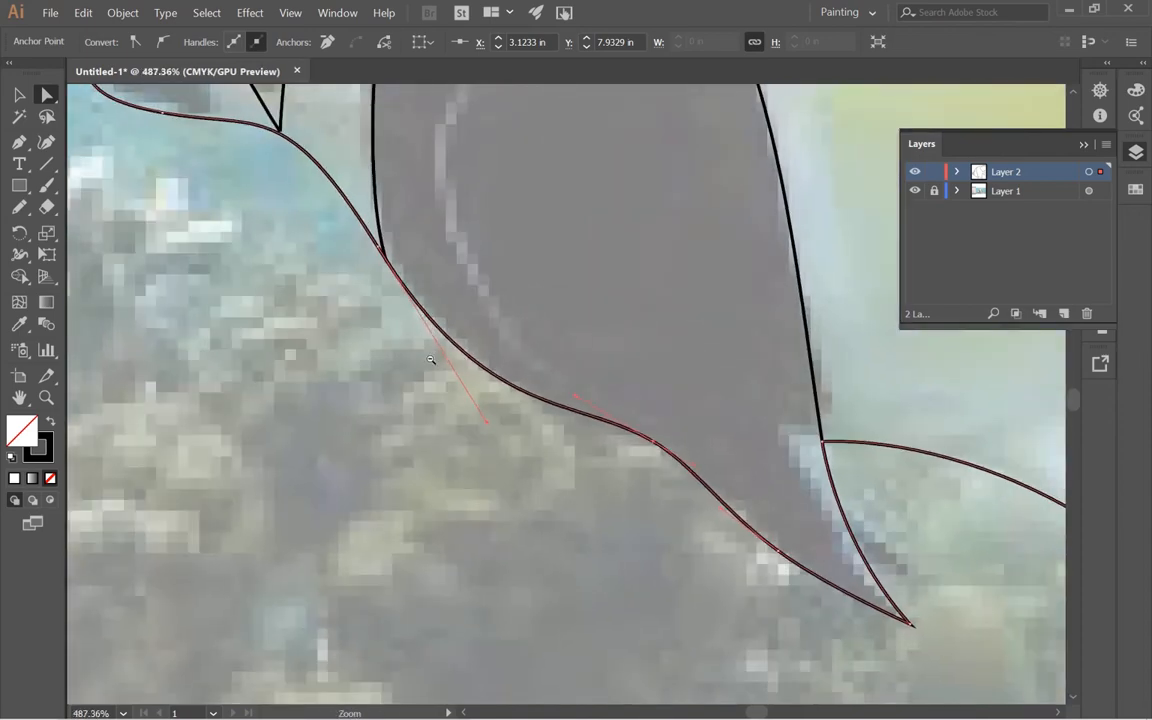
pyautogui.moveTo(419, 279); pyautogui.dragTo(547, 462)
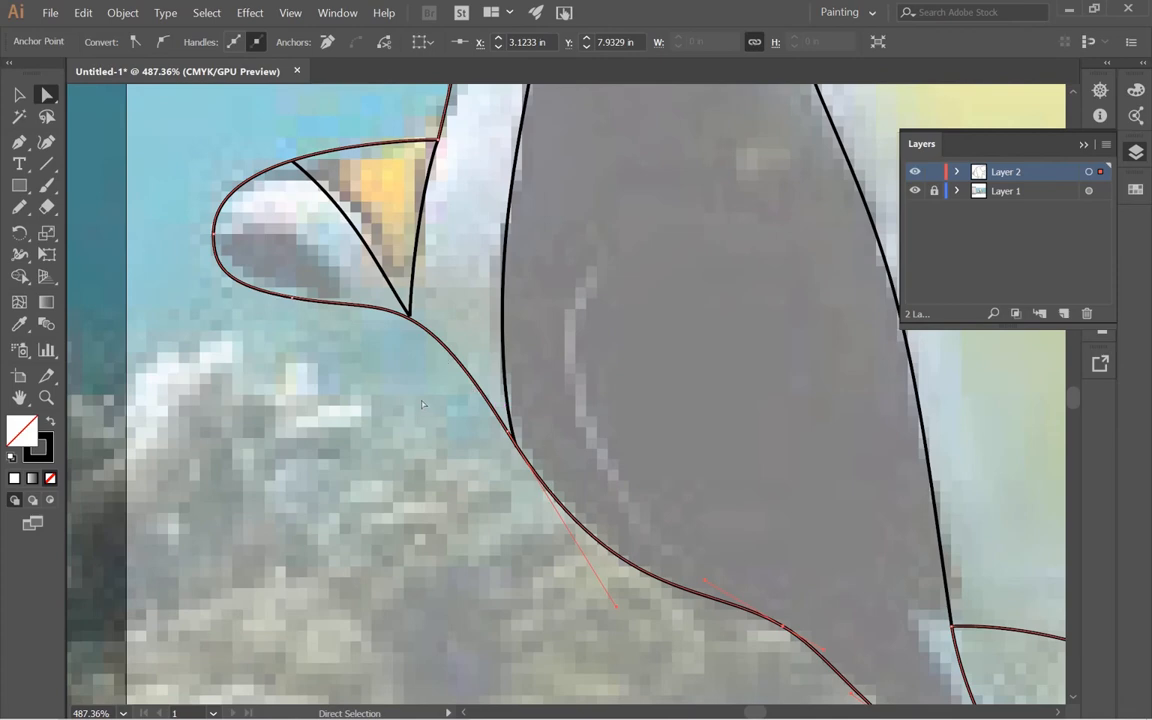
pyautogui.hotkey('ctrl', 'space')
pyautogui.moveTo(422, 404); pyautogui.dragTo(572, 488)
pyautogui.moveTo(530, 262); pyautogui.dragTo(609, 486)
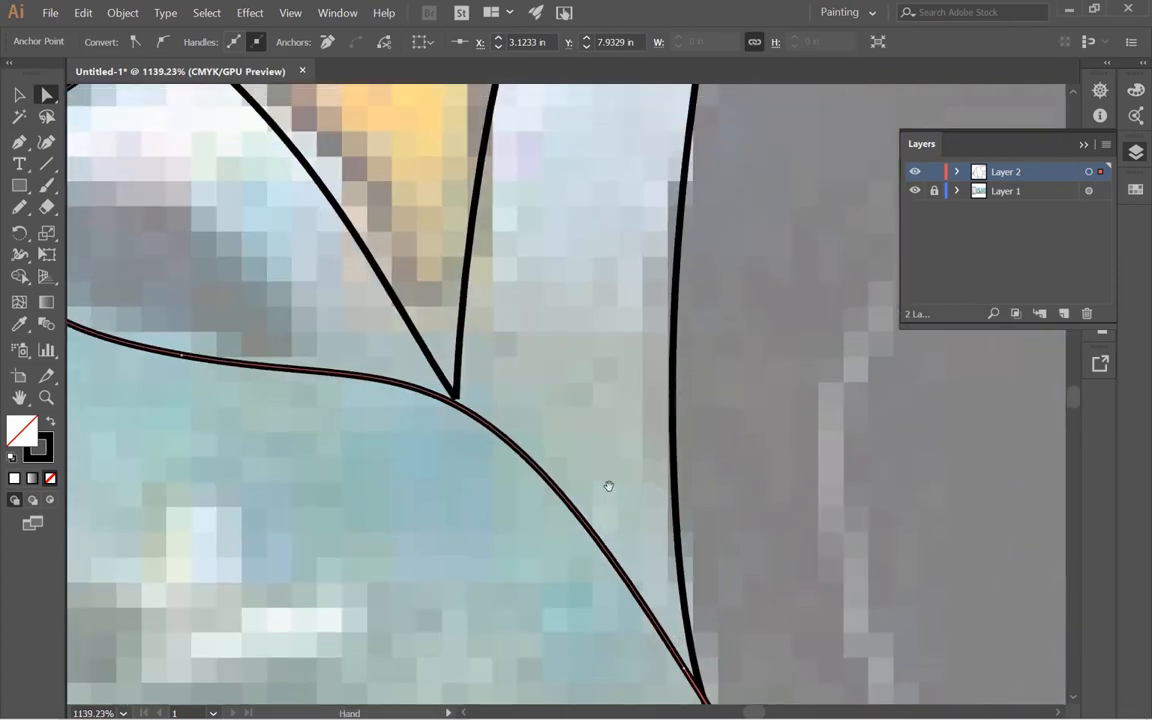
pyautogui.hotkey('ctrl', 'space')
pyautogui.moveTo(423, 382); pyautogui.dragTo(481, 414)
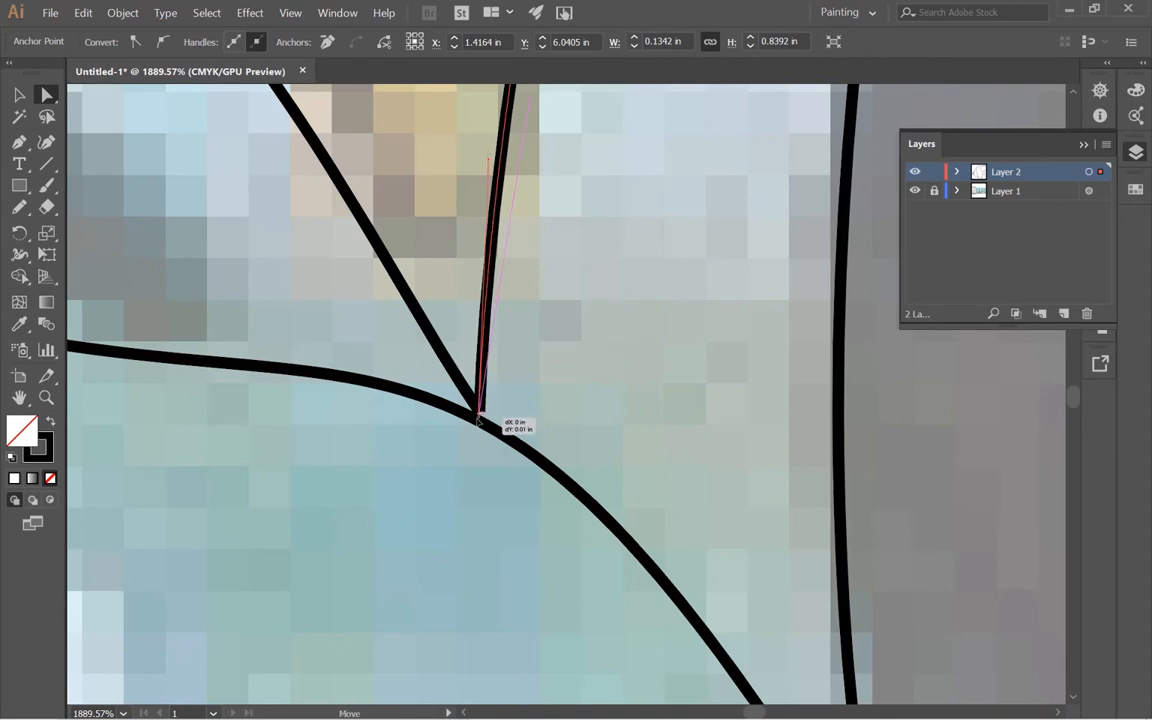
pyautogui.click(471, 398)
pyautogui.moveTo(471, 398); pyautogui.dragTo(478, 420)
# - Move the lower endpoint of the front black band's leading line onto the belly outline at about X 1.85, Y 7.07 in
pyautogui.hotkey('ctrl', 'space')
pyautogui.keyDown('ctrl'); pyautogui.keyDown('alt'); pyautogui.click(599, 454); pyautogui.keyUp('alt'); pyautogui.keyUp('ctrl')
pyautogui.moveTo(799, 518); pyautogui.dragTo(317, 54)
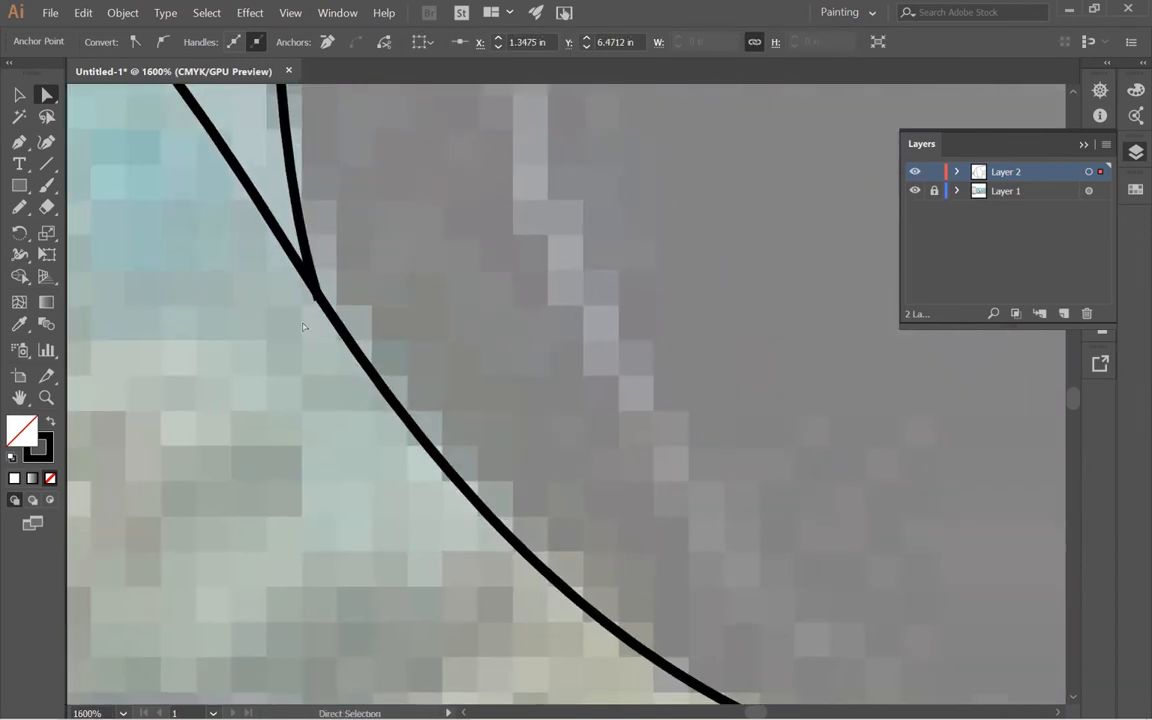
pyautogui.click(317, 296)
pyautogui.moveTo(318, 298); pyautogui.dragTo(318, 296)
# - Select the fish outline and examine the refined belly, face and band lines against the photo
pyautogui.keyDown('ctrl'); pyautogui.keyDown('alt'); pyautogui.click(377, 371); pyautogui.keyUp('alt'); pyautogui.keyUp('ctrl')
pyautogui.keyDown('ctrl'); pyautogui.keyDown('alt'); pyautogui.click(377, 371); pyautogui.keyUp('alt'); pyautogui.keyUp('ctrl')
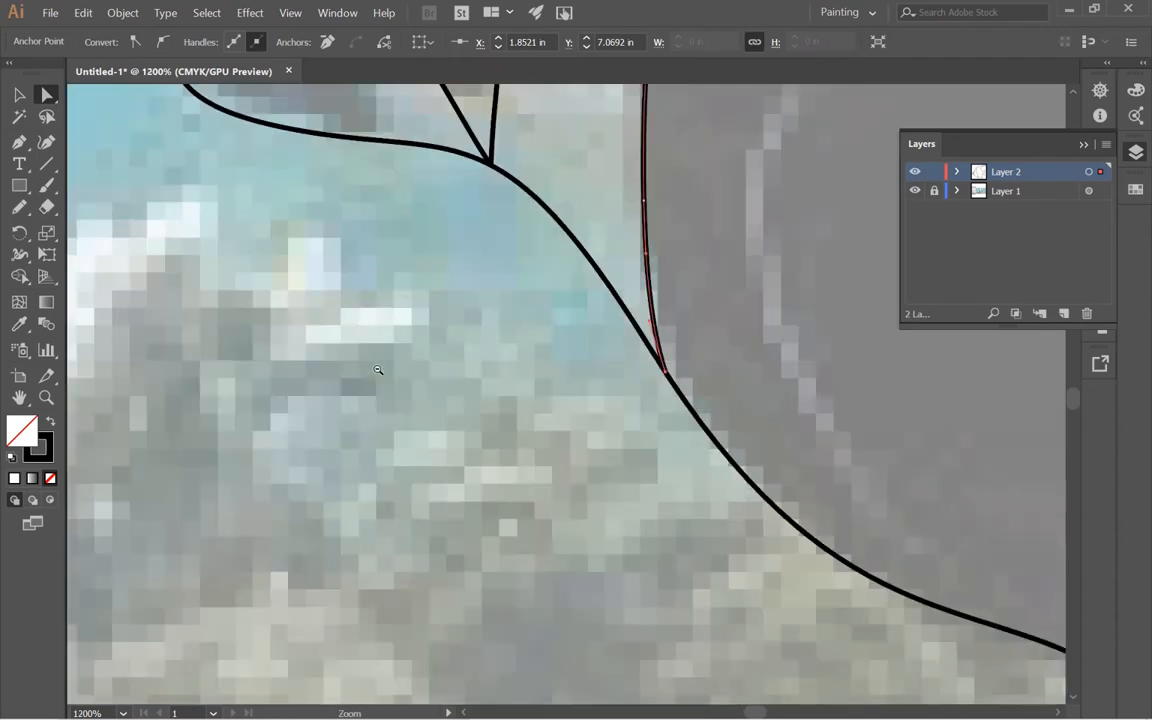
pyautogui.keyDown('ctrl'); pyautogui.keyDown('alt'); pyautogui.click(377, 371); pyautogui.keyUp('alt'); pyautogui.keyUp('ctrl')
pyautogui.keyDown('ctrl'); pyautogui.keyDown('alt'); pyautogui.click(377, 371); pyautogui.keyUp('alt'); pyautogui.keyUp('ctrl')
pyautogui.moveTo(787, 434); pyautogui.dragTo(91, 361)
pyautogui.keyDown('ctrl'); pyautogui.keyDown('alt'); pyautogui.click(254, 349); pyautogui.keyUp('alt'); pyautogui.keyUp('ctrl')
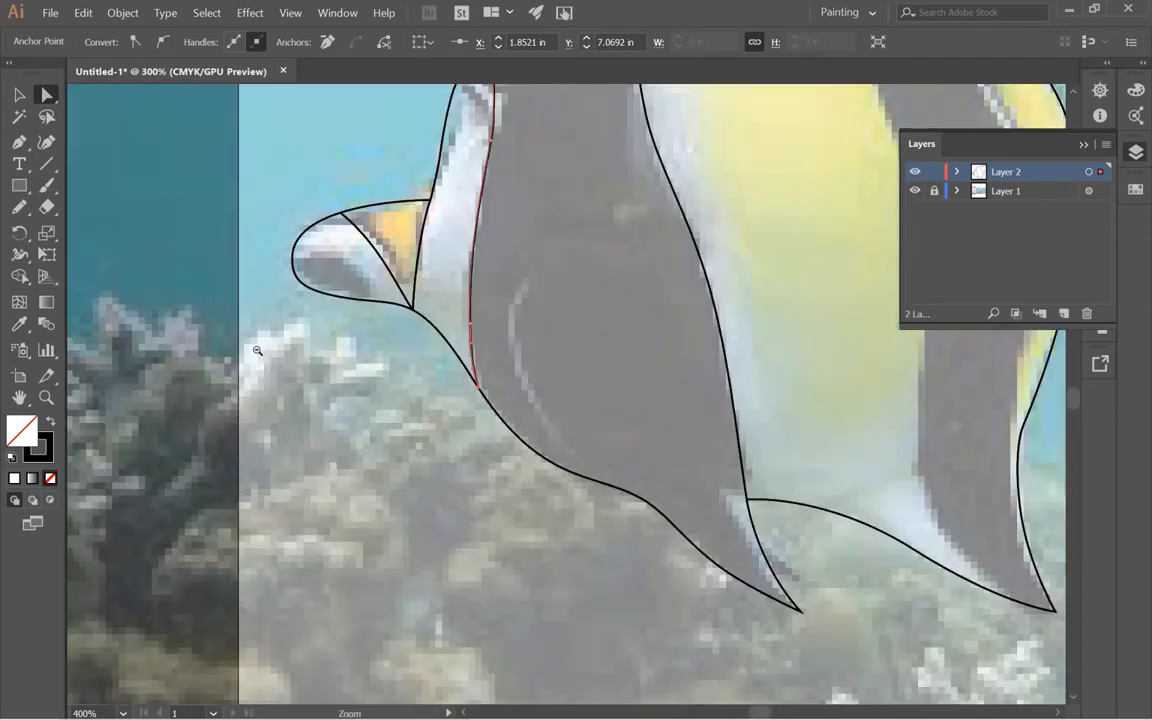
pyautogui.moveTo(515, 144); pyautogui.dragTo(310, 405)
pyautogui.press('v')
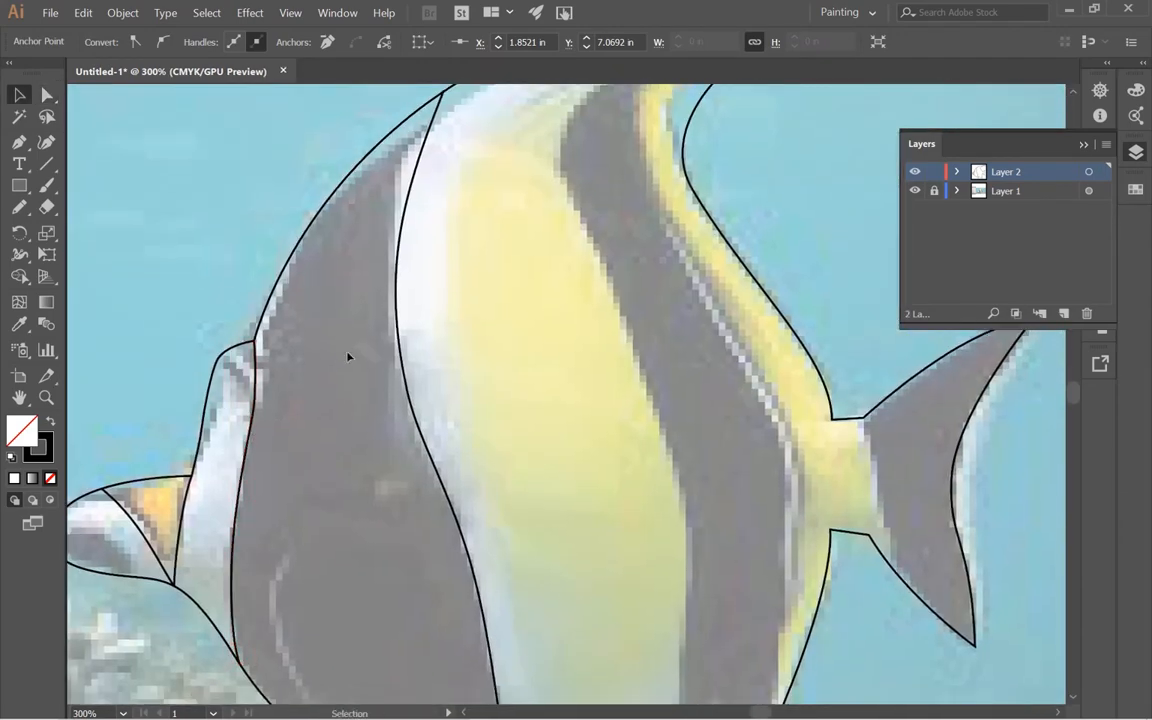
pyautogui.click(348, 357)
pyautogui.click(201, 434)
pyautogui.keyDown('ctrl'); pyautogui.keyDown('alt'); pyautogui.click(437, 452); pyautogui.keyUp('alt'); pyautogui.keyUp('ctrl')
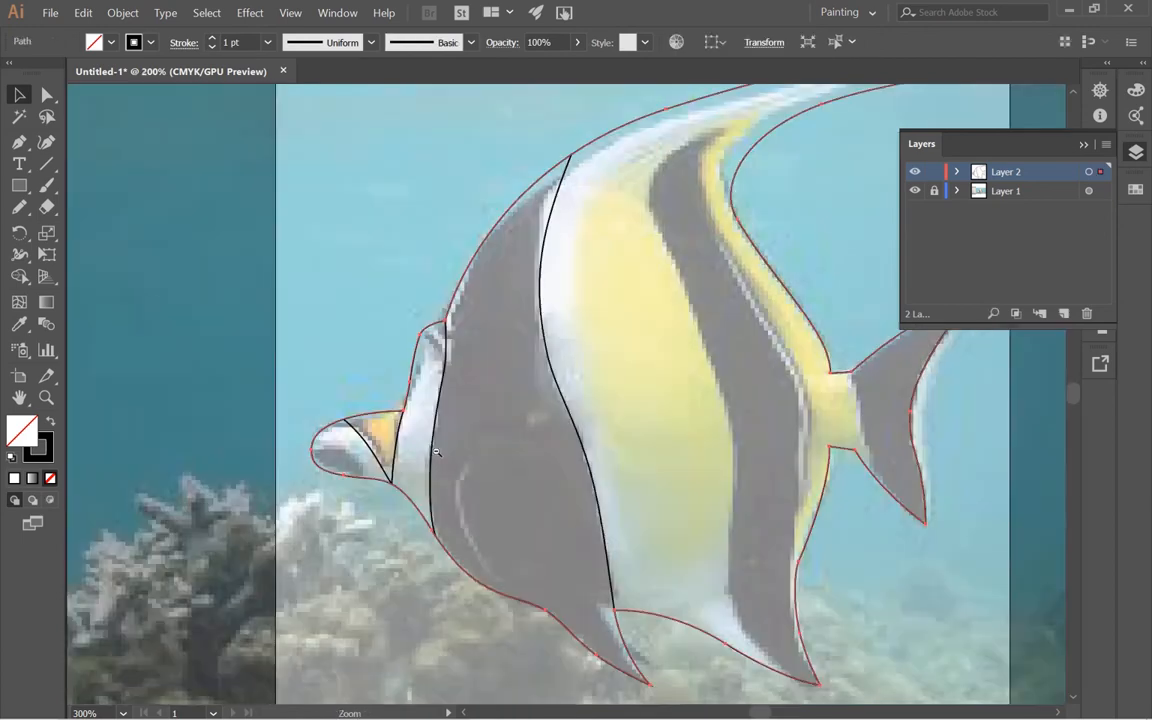
pyautogui.moveTo(507, 443); pyautogui.dragTo(368, 457)
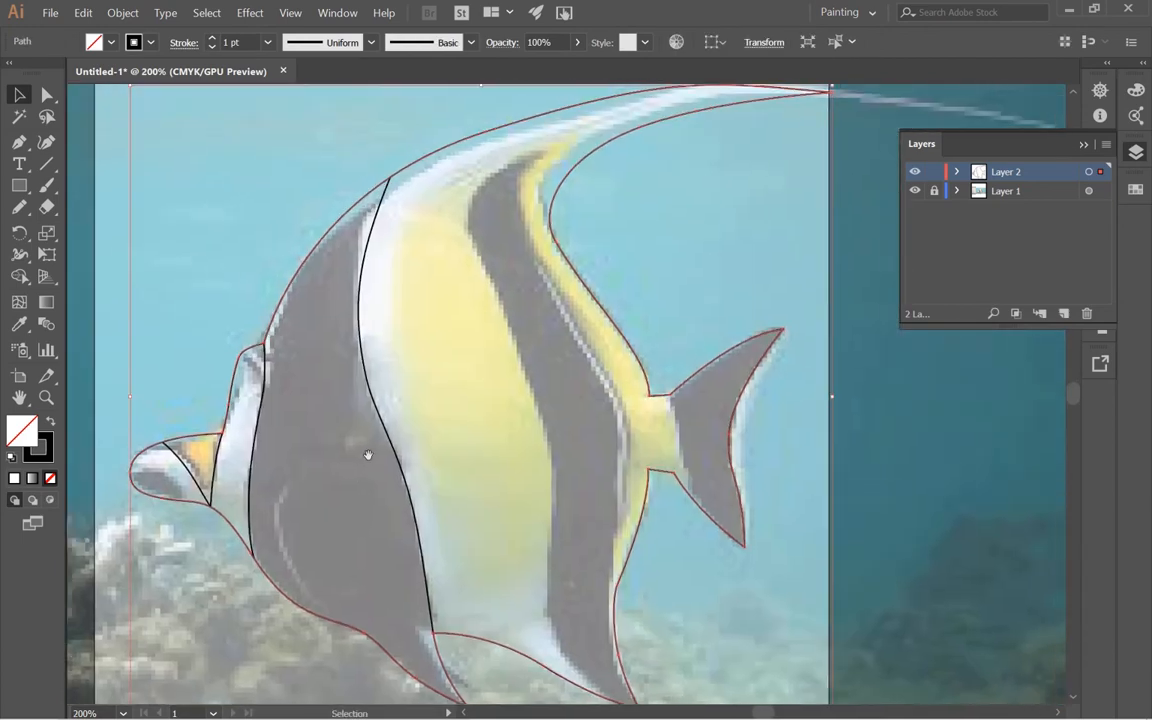
# - Examine where the yellow tail base meets the dark tail fin and deselect the outline
pyautogui.moveTo(581, 429); pyautogui.dragTo(390, 321)
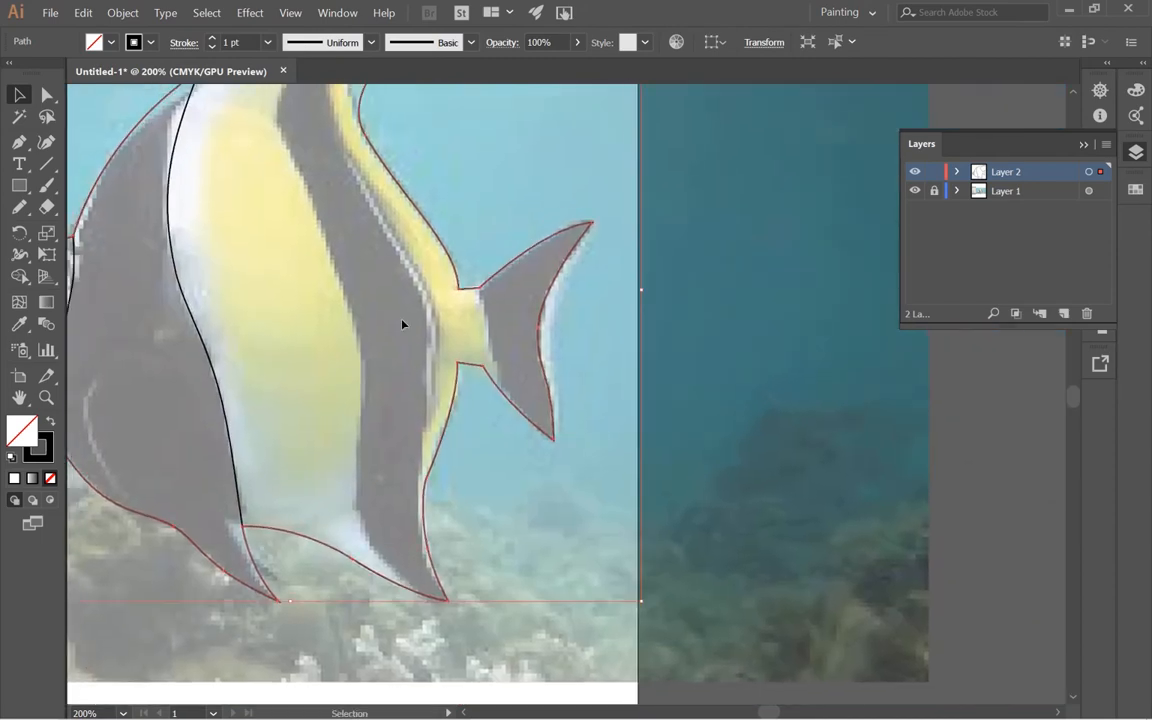
pyautogui.keyDown('ctrl'); pyautogui.click(532, 331); pyautogui.keyUp('ctrl')
pyautogui.keyDown('ctrl'); pyautogui.click(530, 331); pyautogui.keyUp('ctrl')
pyautogui.moveTo(517, 550); pyautogui.dragTo(478, 437)
pyautogui.keyDown('ctrl'); pyautogui.click(477, 438); pyautogui.keyUp('ctrl')
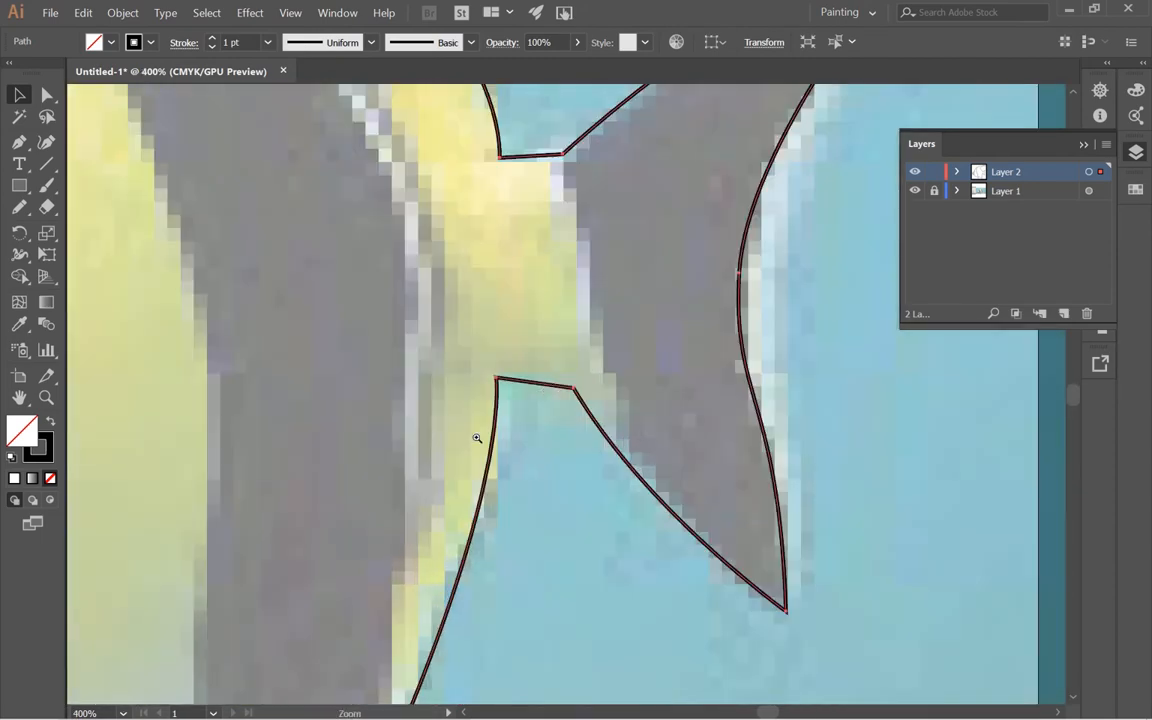
pyautogui.moveTo(573, 405); pyautogui.dragTo(455, 487)
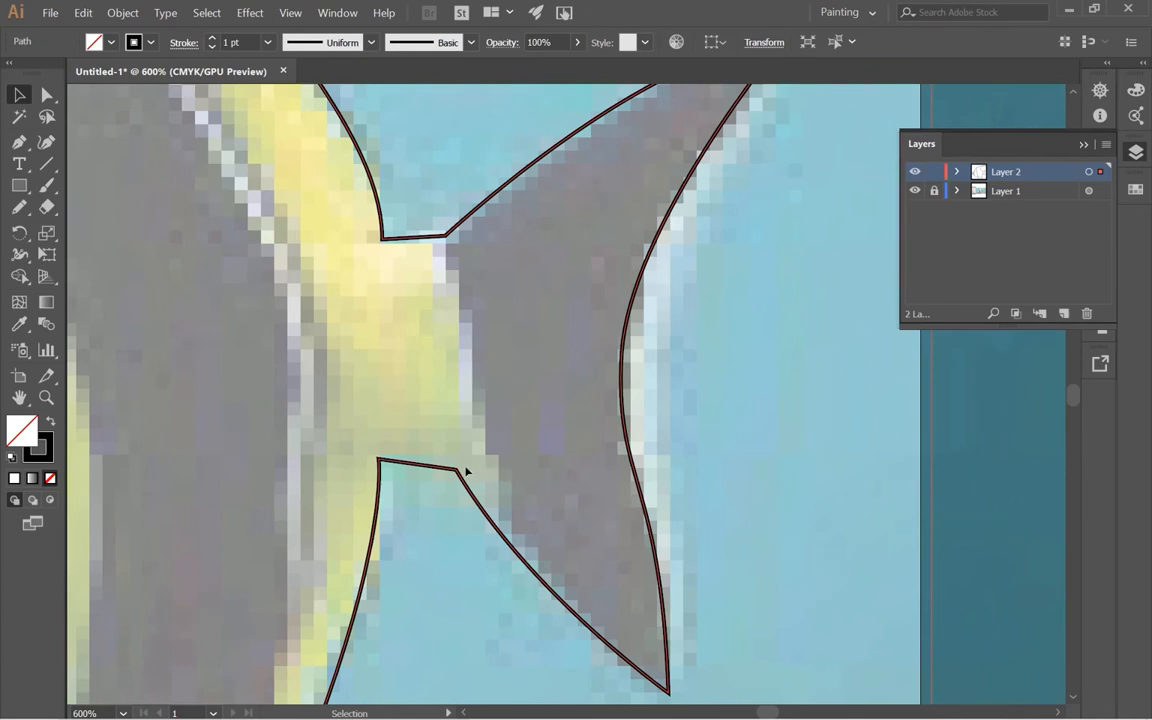
pyautogui.press('p')
pyautogui.press('v')
pyautogui.click(462, 411)
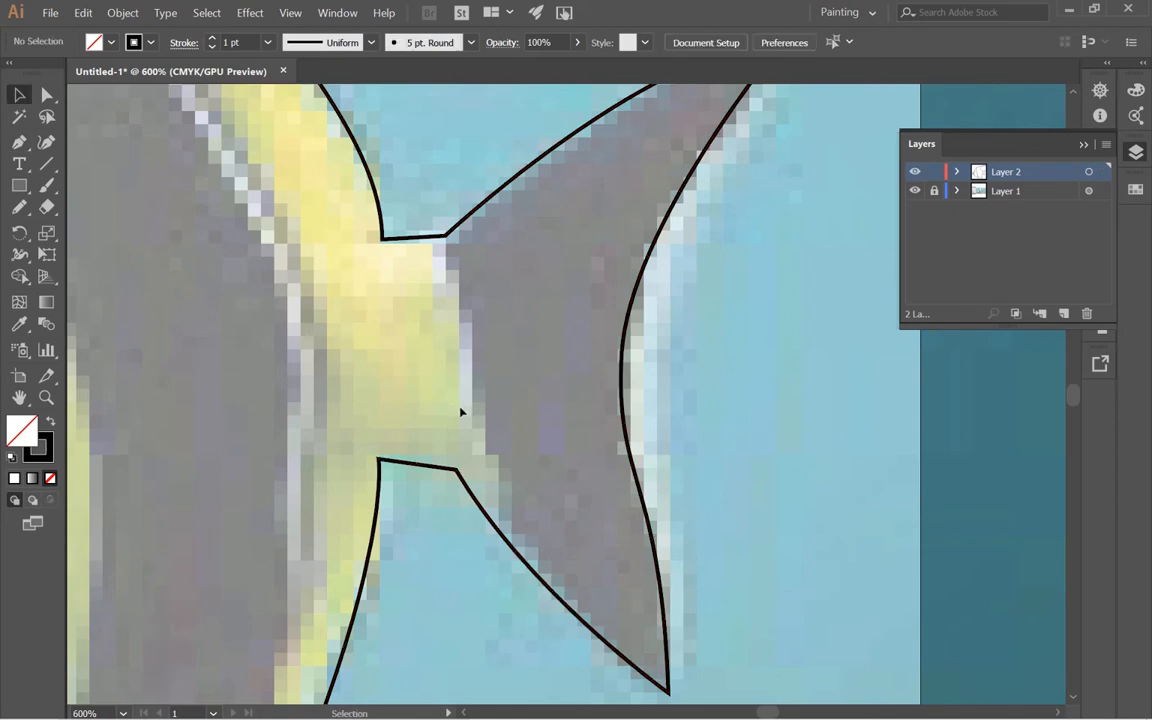
# - Draw a curved path along the tail fin's base with the Pen tool, joining the lower and upper outline corners
pyautogui.press('p')
pyautogui.click(457, 469)
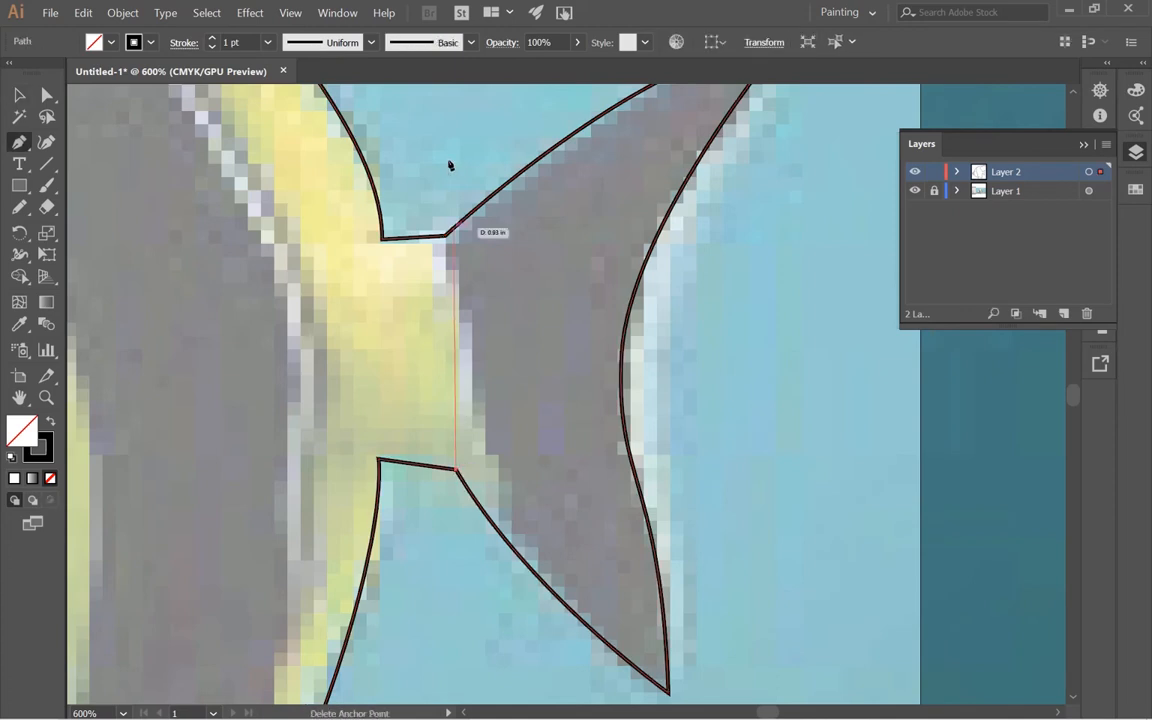
pyautogui.moveTo(447, 237); pyautogui.dragTo(470, 97)
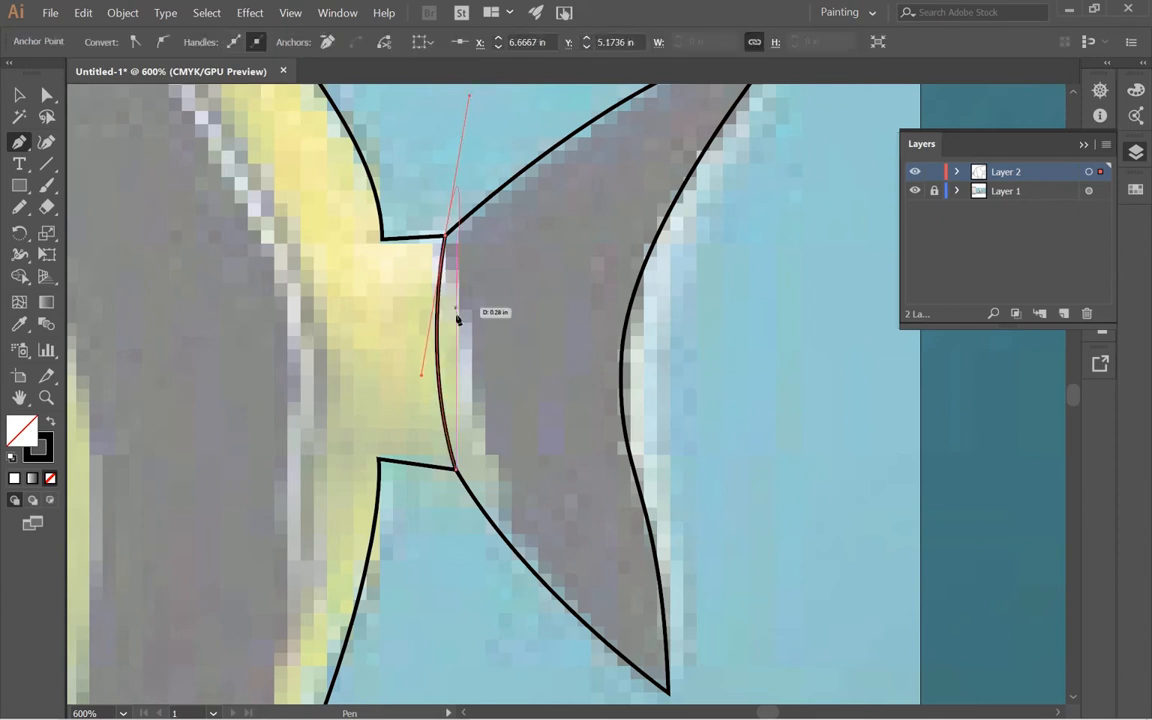
pyautogui.keyDown('ctrl'); pyautogui.click(470, 318); pyautogui.keyUp('ctrl')
# - Draw a straight line across the body end of the tail stalk with the Pen tool, from its upper to its lower corner
pyautogui.keyDown('ctrl'); pyautogui.keyDown('alt'); pyautogui.click(470, 318); pyautogui.keyUp('alt'); pyautogui.keyUp('ctrl')
pyautogui.keyDown('ctrl'); pyautogui.keyDown('alt'); pyautogui.click(470, 318); pyautogui.keyUp('alt'); pyautogui.keyUp('ctrl')
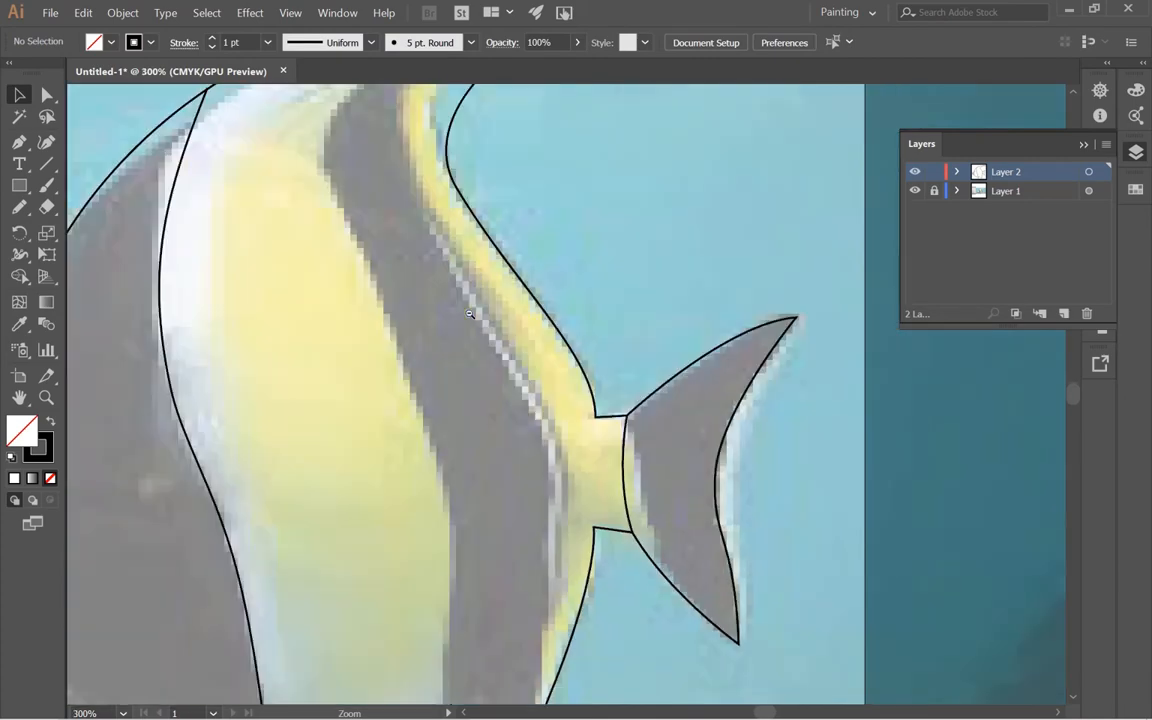
pyautogui.moveTo(473, 393); pyautogui.dragTo(419, 388)
pyautogui.keyDown('ctrl'); pyautogui.click(541, 457); pyautogui.keyUp('ctrl')
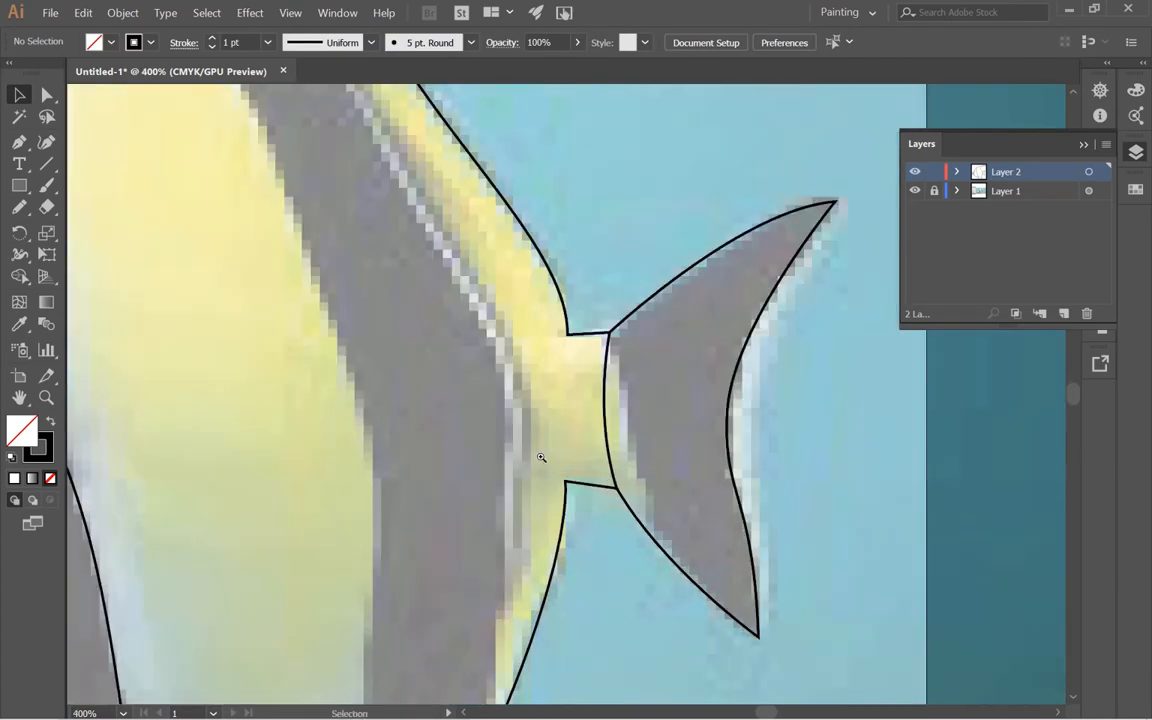
pyautogui.keyDown('ctrl'); pyautogui.keyDown('alt'); pyautogui.click(541, 457); pyautogui.keyUp('alt'); pyautogui.keyUp('ctrl')
pyautogui.keyDown('ctrl'); pyautogui.click(608, 381); pyautogui.keyUp('ctrl')
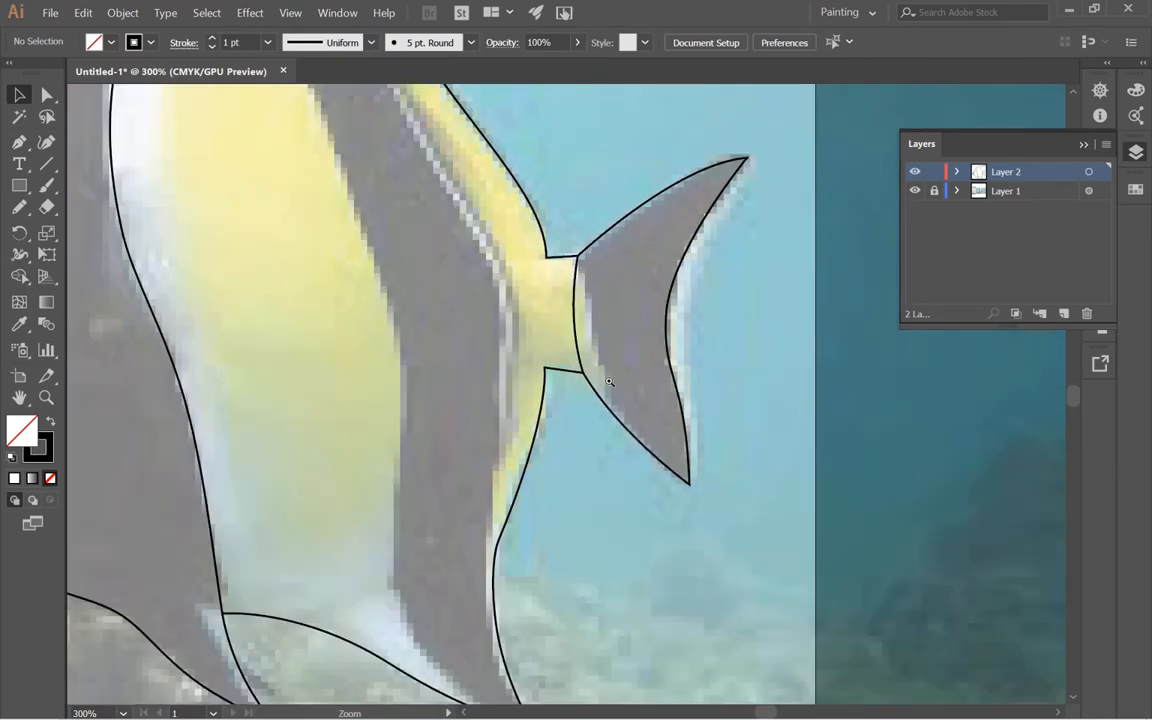
pyautogui.keyDown('ctrl'); pyautogui.click(533, 311); pyautogui.keyUp('ctrl')
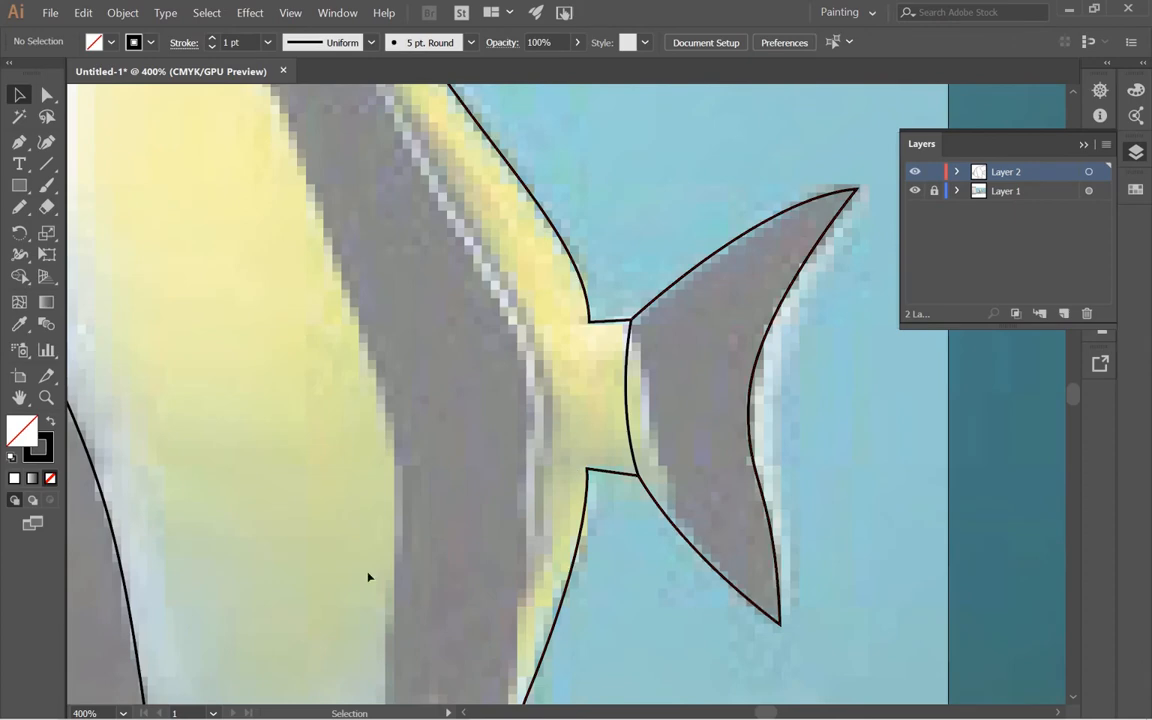
pyautogui.keyDown('ctrl'); pyautogui.click(613, 309); pyautogui.keyUp('ctrl')
pyautogui.keyDown('ctrl'); pyautogui.click(600, 318); pyautogui.keyUp('ctrl')
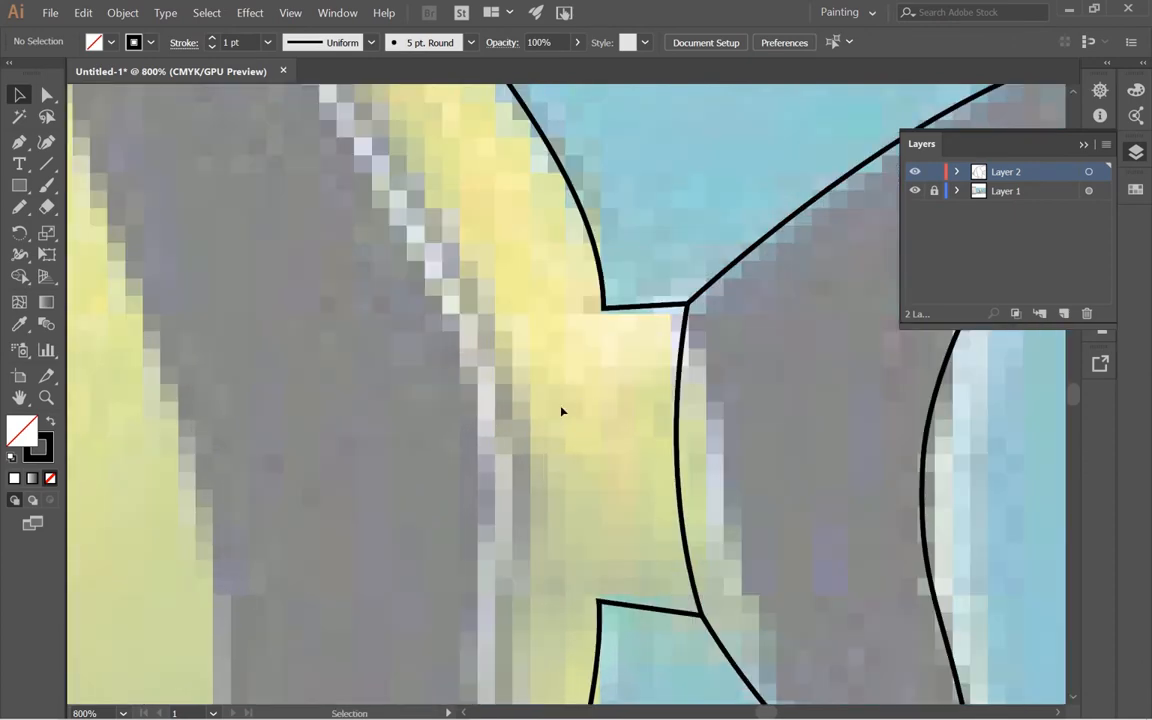
pyautogui.press('p')
pyautogui.click(603, 308)
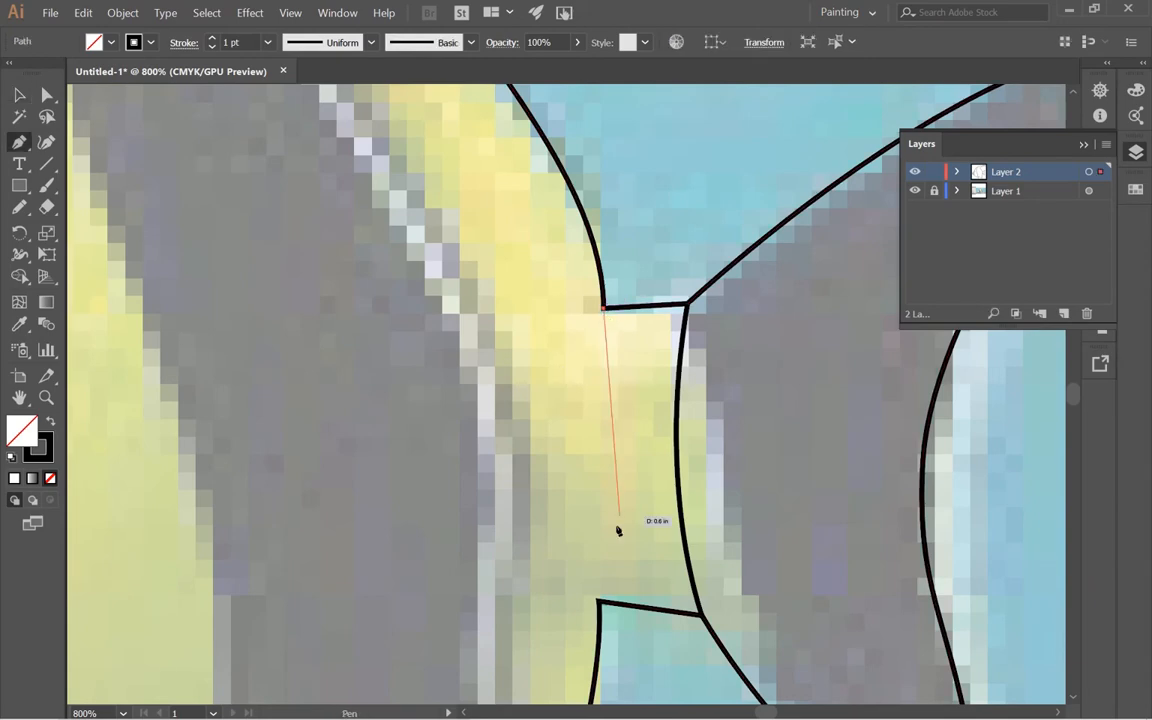
pyautogui.click(598, 602)
pyautogui.keyDown('ctrl'); pyautogui.keyDown('alt'); pyautogui.click(599, 601); pyautogui.keyUp('alt'); pyautogui.keyUp('ctrl')
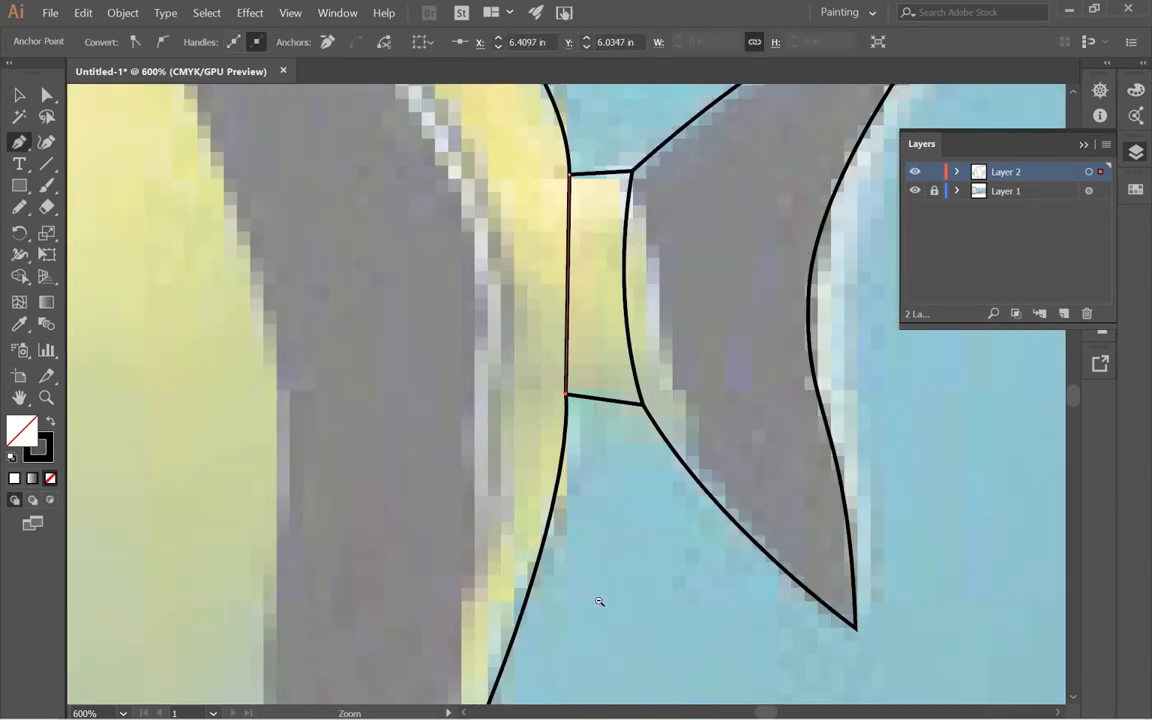
pyautogui.keyDown('ctrl'); pyautogui.keyDown('alt'); pyautogui.click(599, 601); pyautogui.keyUp('alt'); pyautogui.keyUp('ctrl')
pyautogui.press('v')
pyautogui.click(560, 382)
# - Move the outline's two fin-base corners toward the fin, to about X 6.72, Y 5.20 in and X 6.74, Y 6.03 in
pyautogui.moveTo(608, 318); pyautogui.dragTo(461, 514)
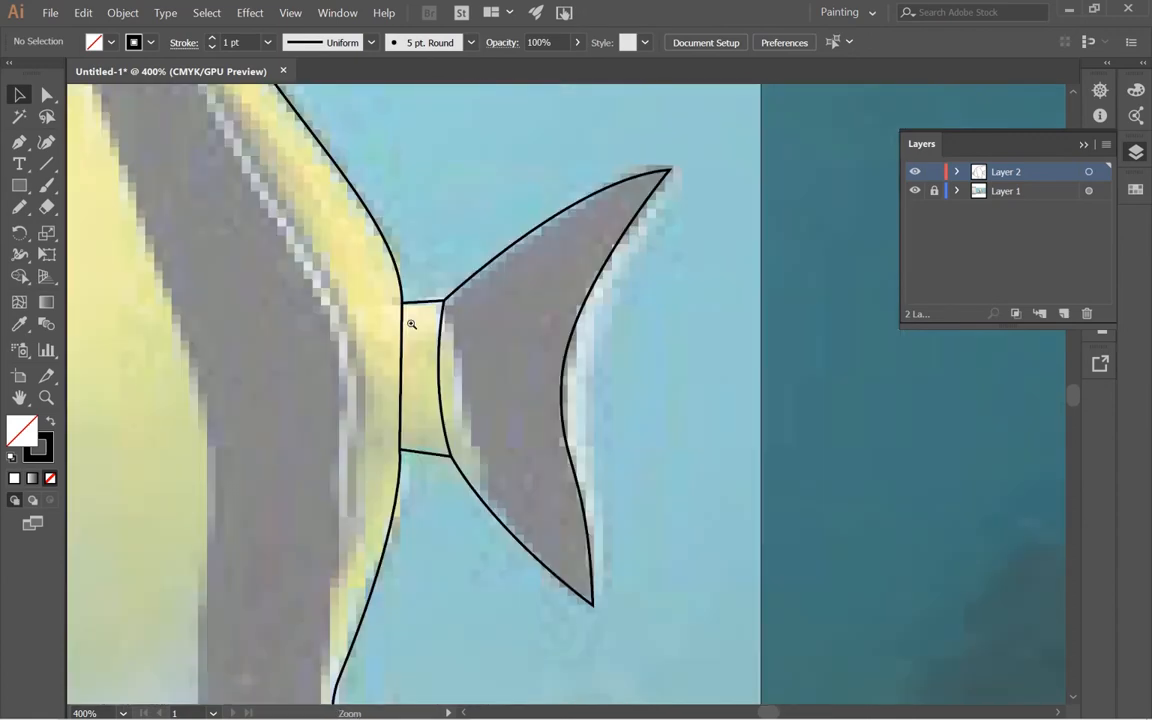
pyautogui.moveTo(411, 324); pyautogui.dragTo(620, 352)
pyautogui.press('a')
pyautogui.click(521, 244)
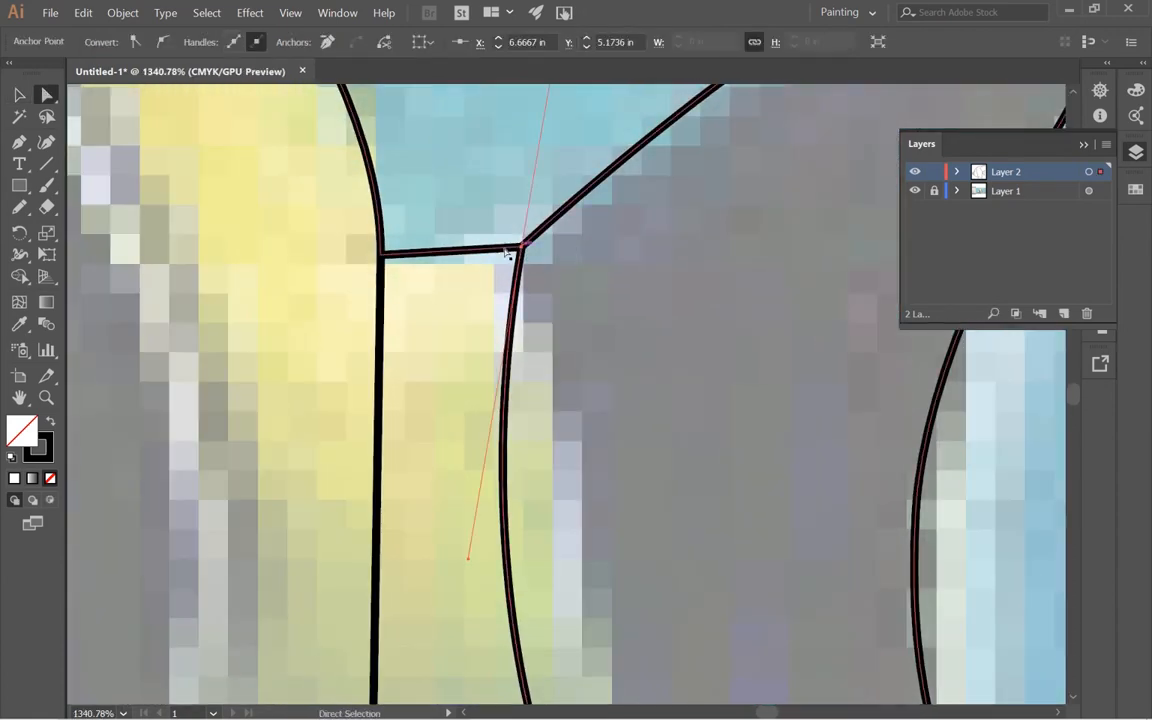
pyautogui.click(518, 245)
pyautogui.moveTo(523, 247); pyautogui.dragTo(558, 265)
pyautogui.moveTo(625, 348); pyautogui.dragTo(441, 173)
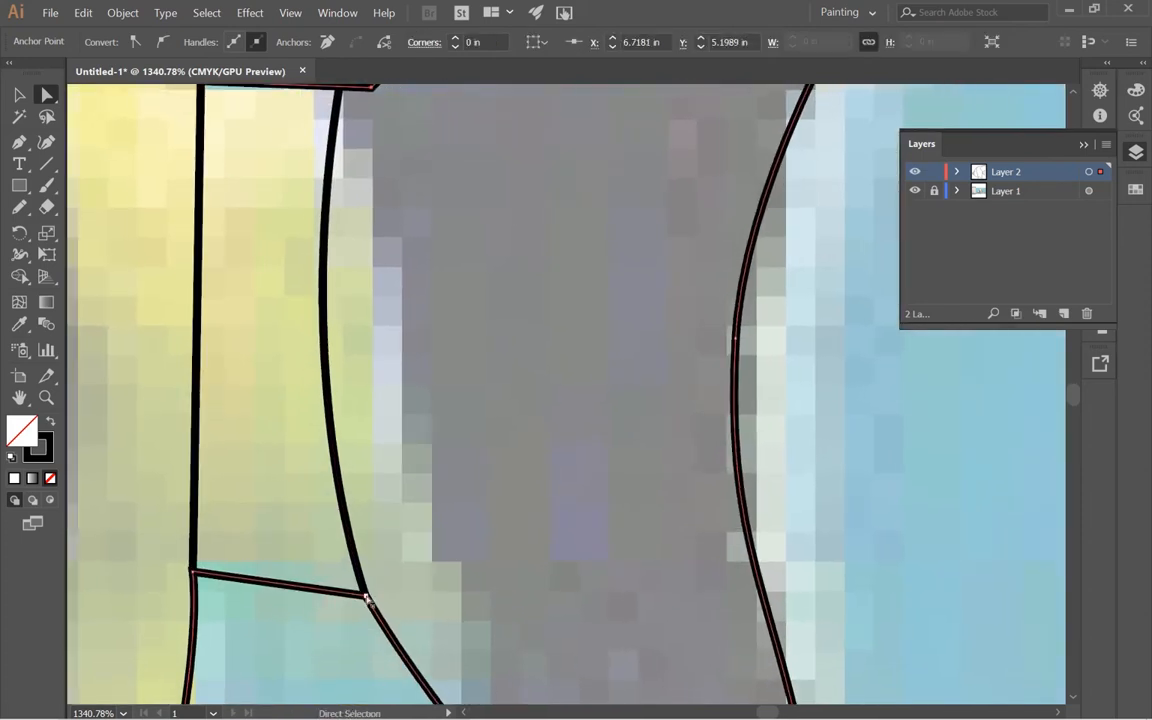
pyautogui.moveTo(366, 598); pyautogui.dragTo(387, 571)
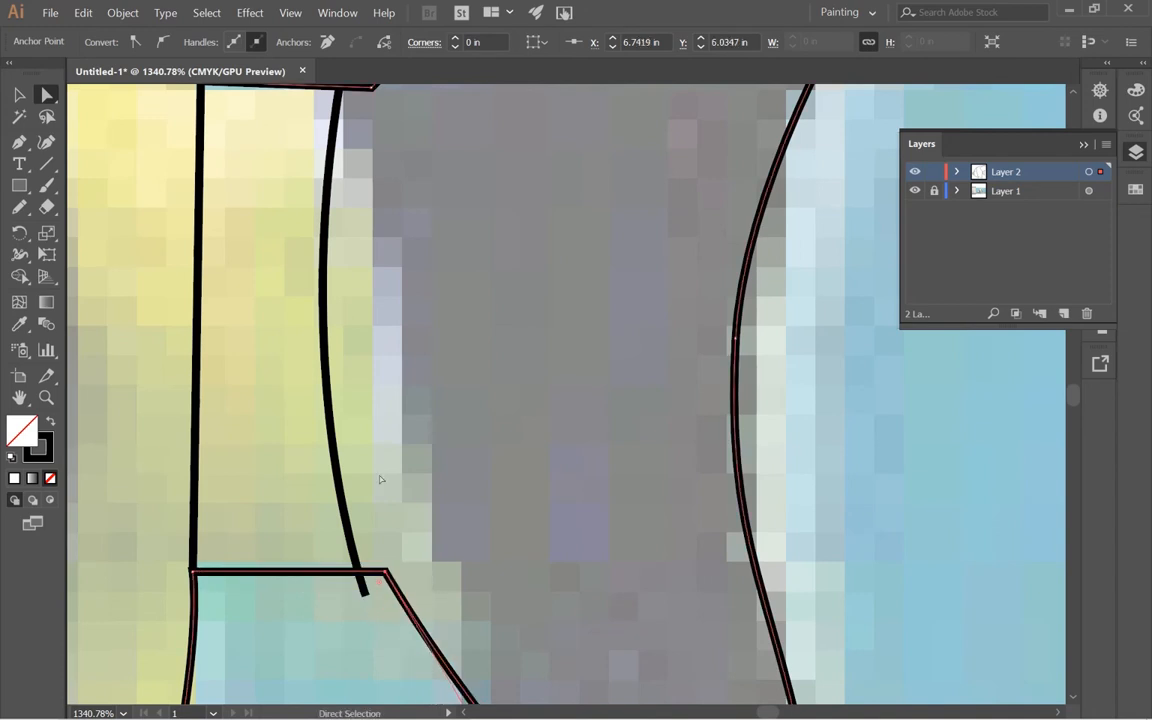
pyautogui.keyDown('alt'); pyautogui.click(360, 499); pyautogui.keyUp('alt')
# - Move the curved fin-base line toward the fin and place its ends on the two outline corners
pyautogui.moveTo(537, 342); pyautogui.dragTo(265, 568)
pyautogui.press('v')
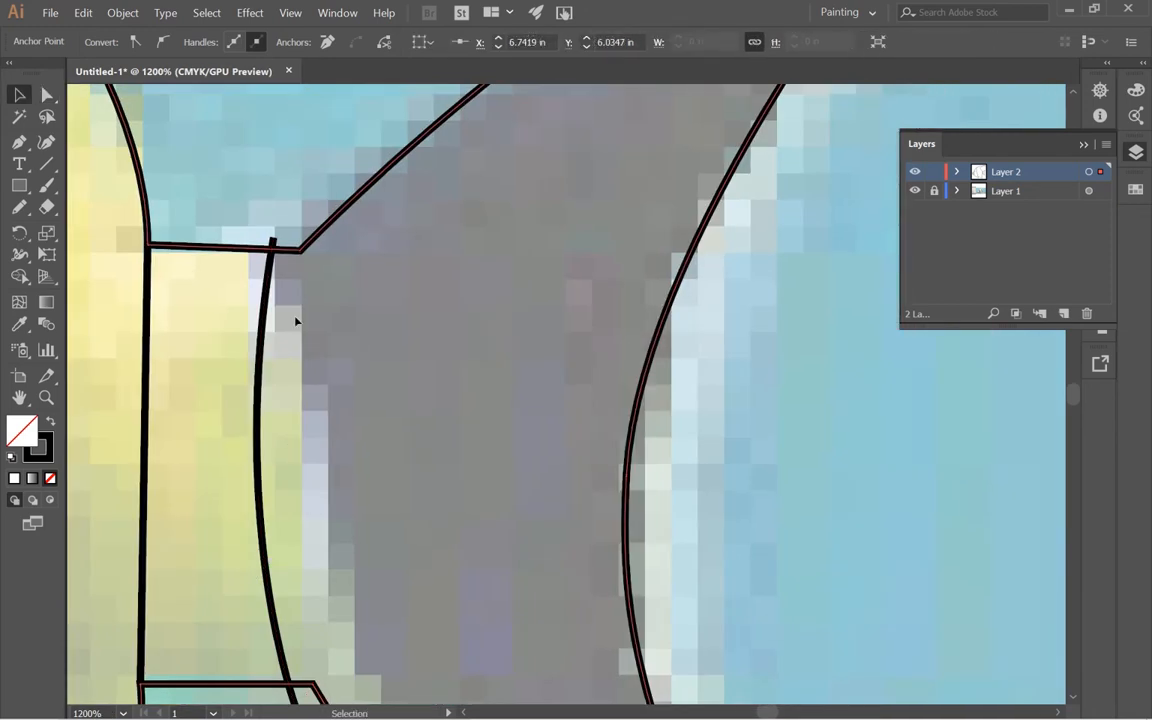
pyautogui.moveTo(273, 285); pyautogui.dragTo(296, 298)
pyautogui.scroll(-5, 319, 337)
pyautogui.press('a')
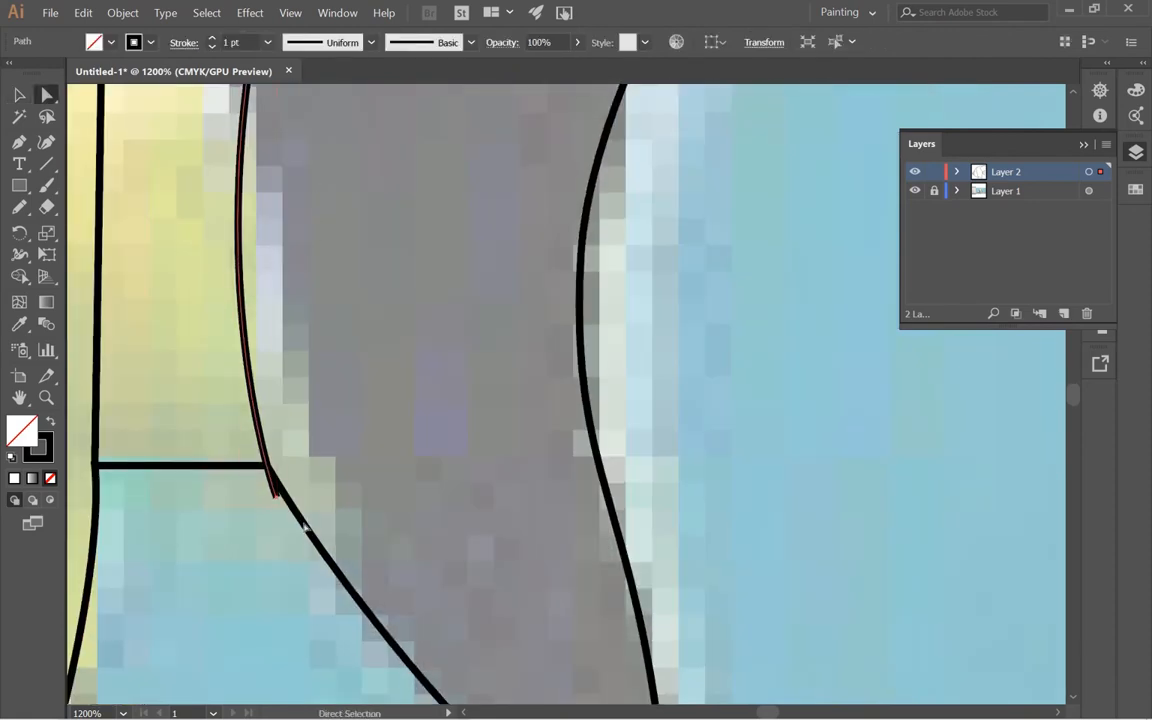
pyautogui.click(277, 499)
pyautogui.moveTo(277, 499); pyautogui.dragTo(267, 465)
# - Adjust the fin-base curve's bend by shortening the direction handle at its upper anchor point, and deselect it
pyautogui.moveTo(371, 347); pyautogui.dragTo(432, 462)
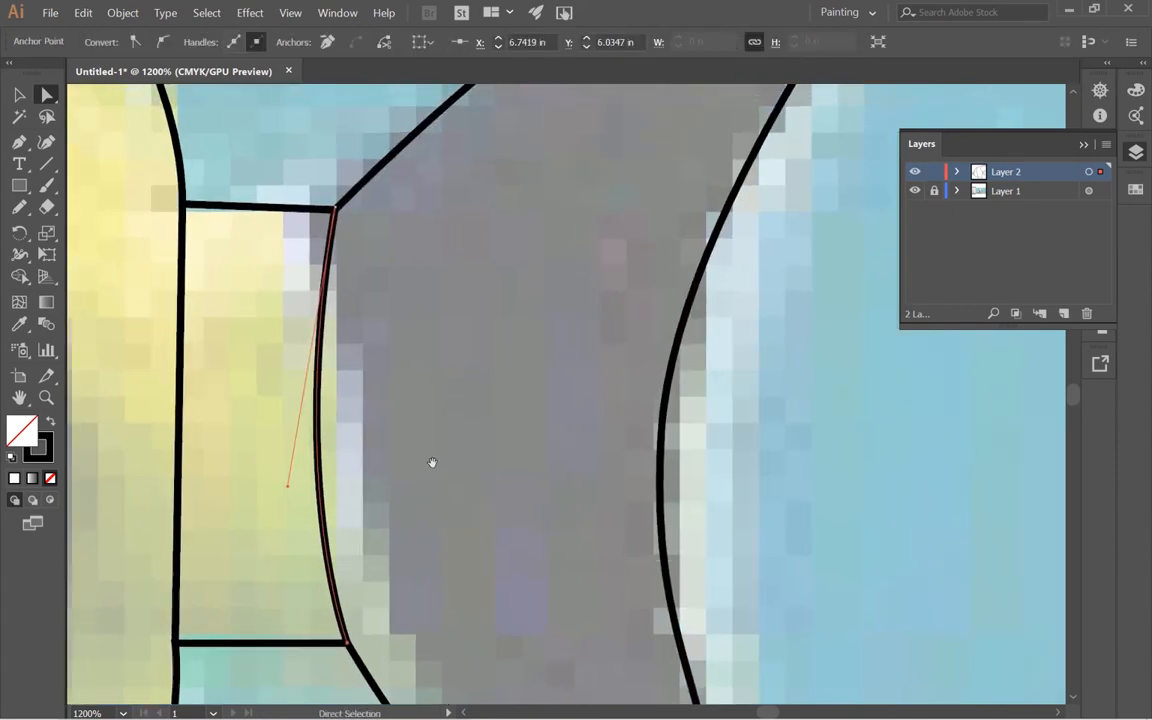
pyautogui.moveTo(340, 208); pyautogui.dragTo(337, 209)
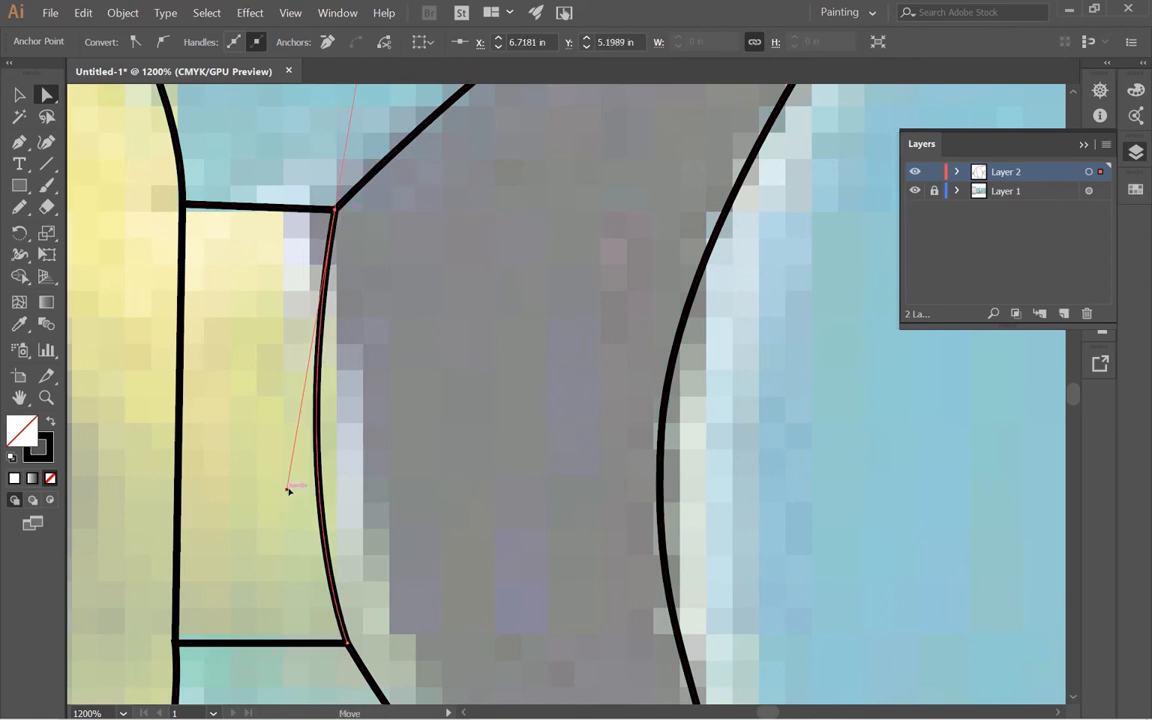
pyautogui.moveTo(287, 491); pyautogui.dragTo(287, 458)
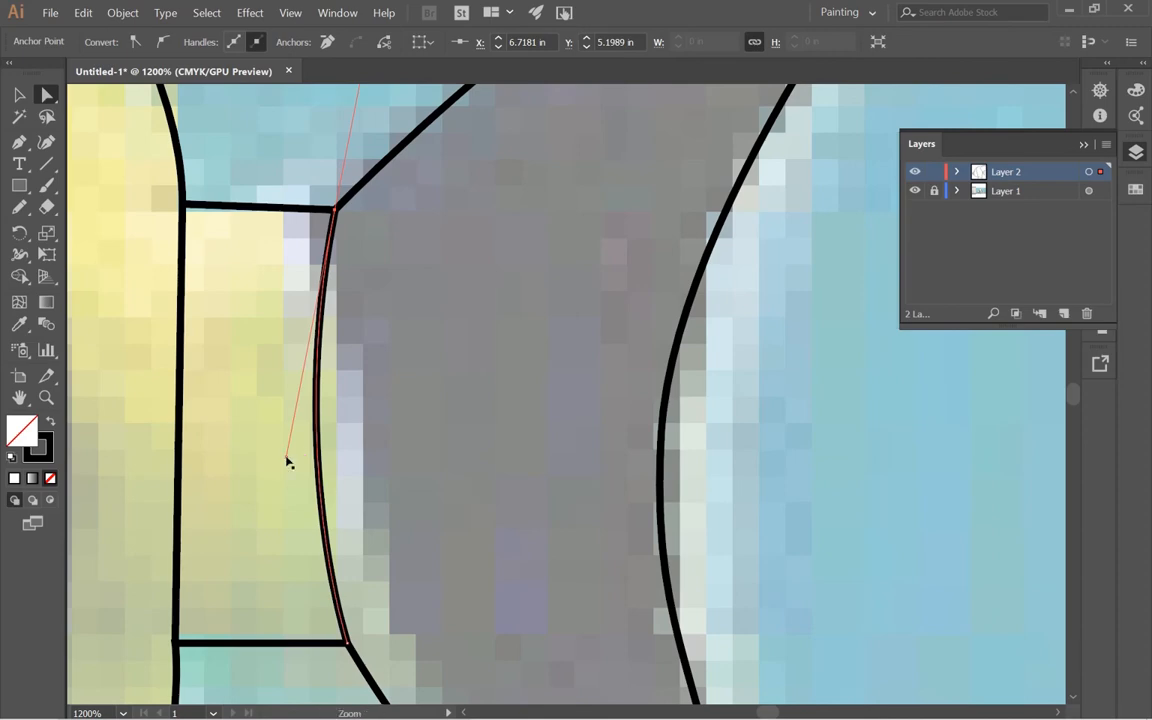
pyautogui.keyDown('ctrl'); pyautogui.keyDown('alt'); pyautogui.click(288, 458); pyautogui.keyUp('alt'); pyautogui.keyUp('ctrl')
pyautogui.keyDown('ctrl'); pyautogui.keyDown('alt'); pyautogui.click(288, 458); pyautogui.keyUp('alt'); pyautogui.keyUp('ctrl')
pyautogui.keyDown('ctrl'); pyautogui.keyDown('alt'); pyautogui.click(288, 458); pyautogui.keyUp('alt'); pyautogui.keyUp('ctrl')
pyautogui.press('v')
pyautogui.click(535, 450)
# - Cut the fish outline with the Scissors tool at the two corners where the tail stalk meets the body
pyautogui.press('space')
pyautogui.moveTo(535, 450); pyautogui.dragTo(297, 500)
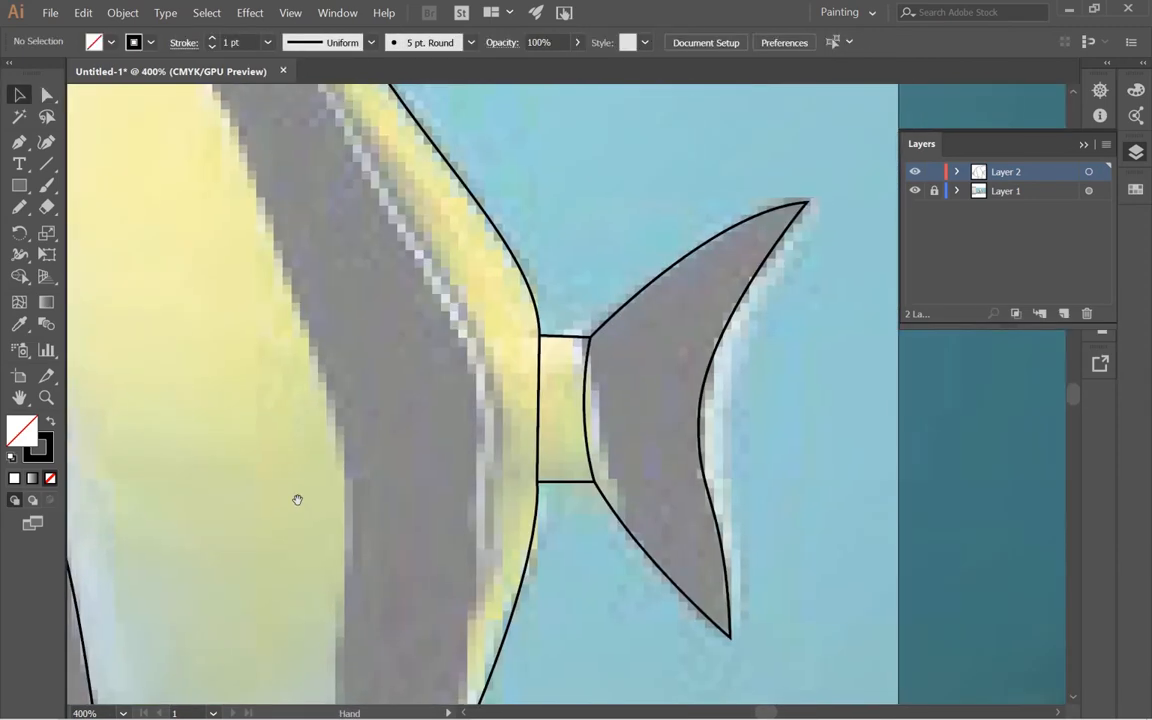
pyautogui.keyDown('ctrl'); pyautogui.keyDown('alt'); pyautogui.click(543, 506); pyautogui.keyUp('alt'); pyautogui.keyUp('ctrl')
pyautogui.keyDown('ctrl'); pyautogui.keyDown('alt'); pyautogui.click(545, 506); pyautogui.keyUp('alt'); pyautogui.keyUp('ctrl')
pyautogui.press('space')
pyautogui.moveTo(484, 322); pyautogui.dragTo(532, 534)
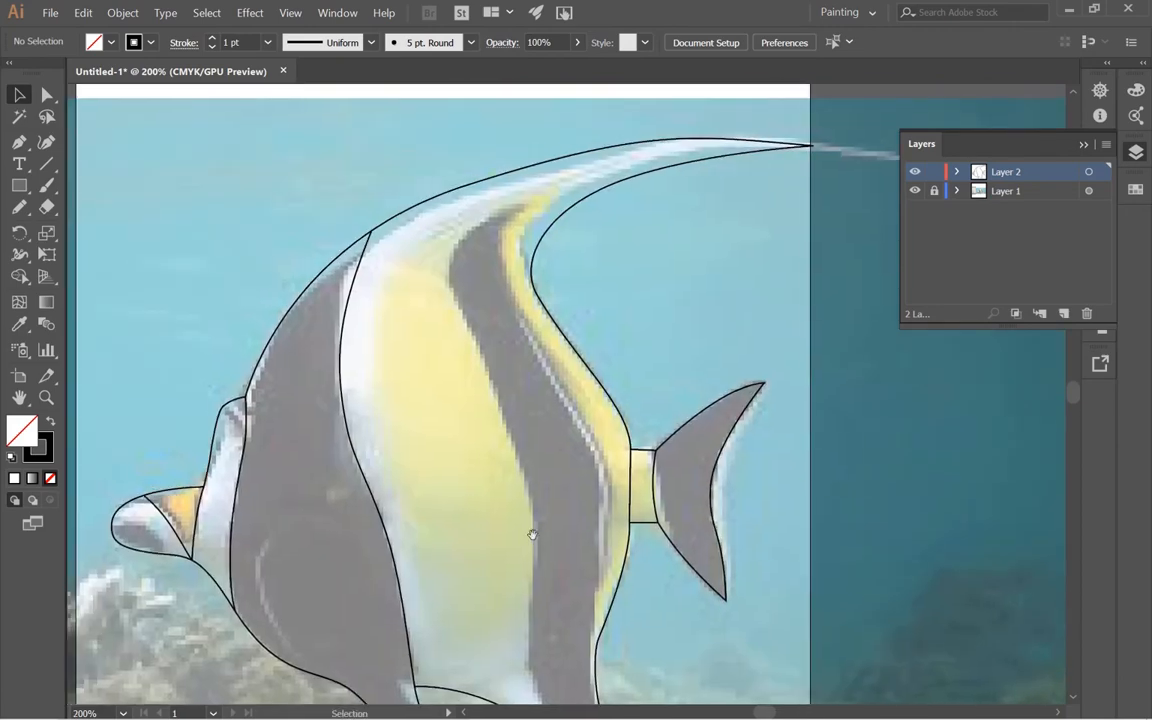
pyautogui.keyDown('ctrl'); pyautogui.click(649, 521); pyautogui.keyUp('ctrl')
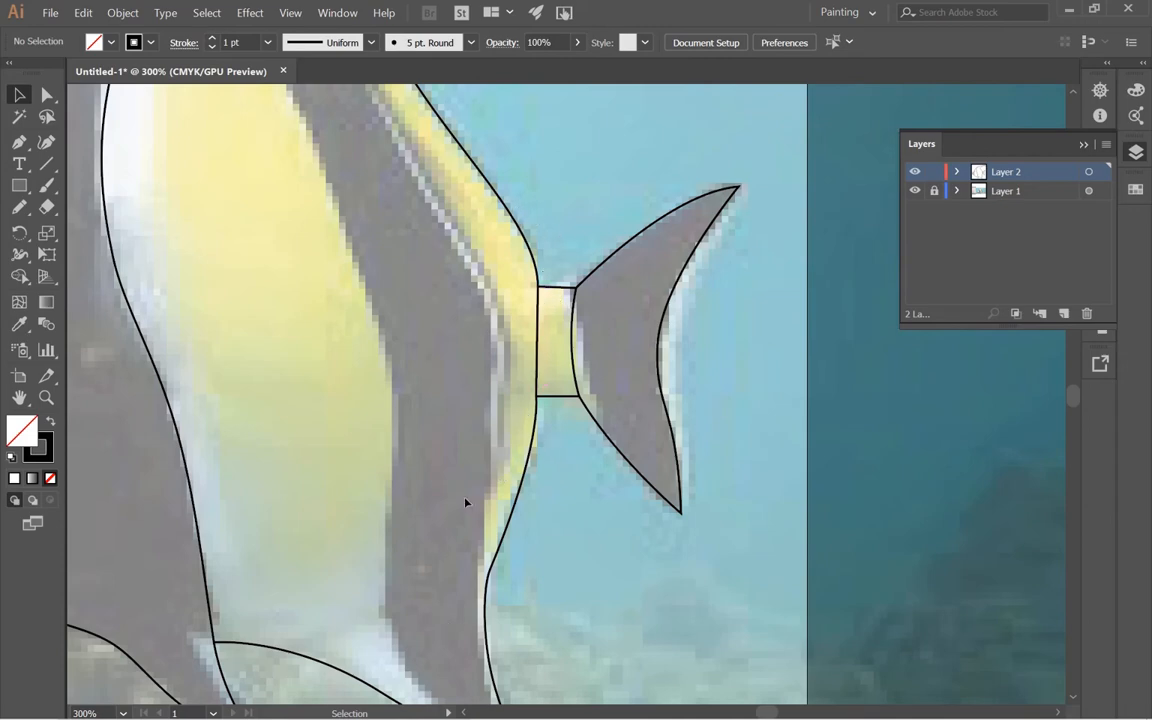
pyautogui.click(536, 338)
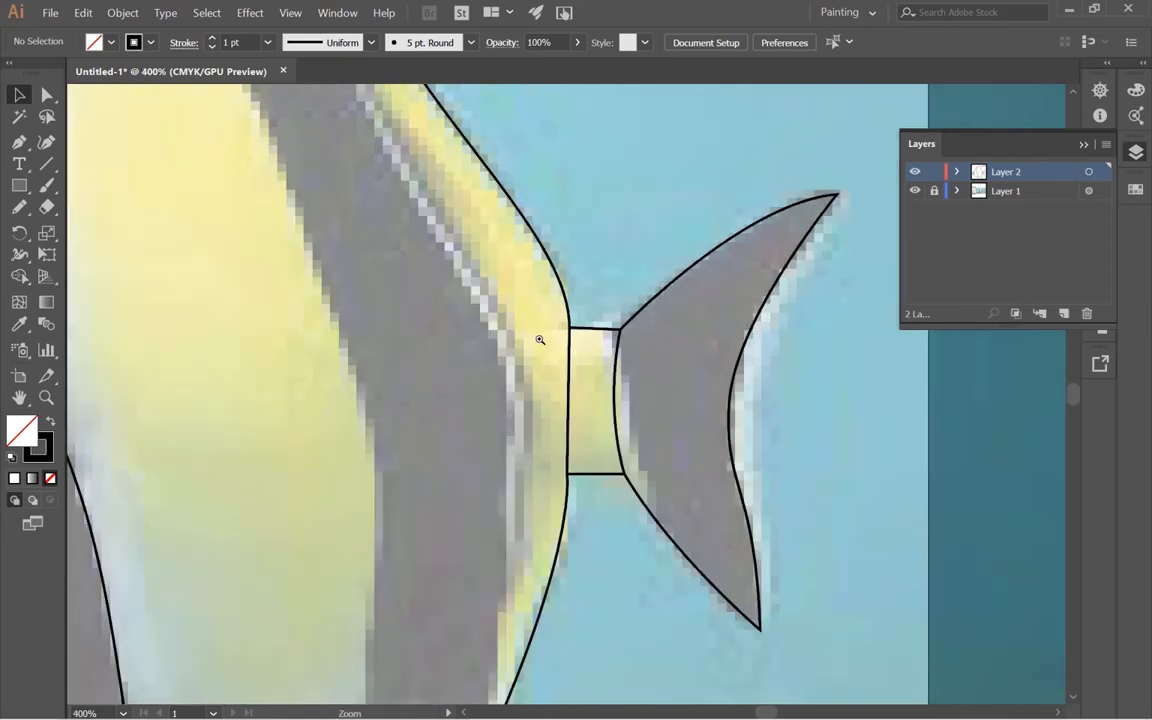
pyautogui.keyDown('ctrl'); pyautogui.click(598, 332); pyautogui.keyUp('ctrl')
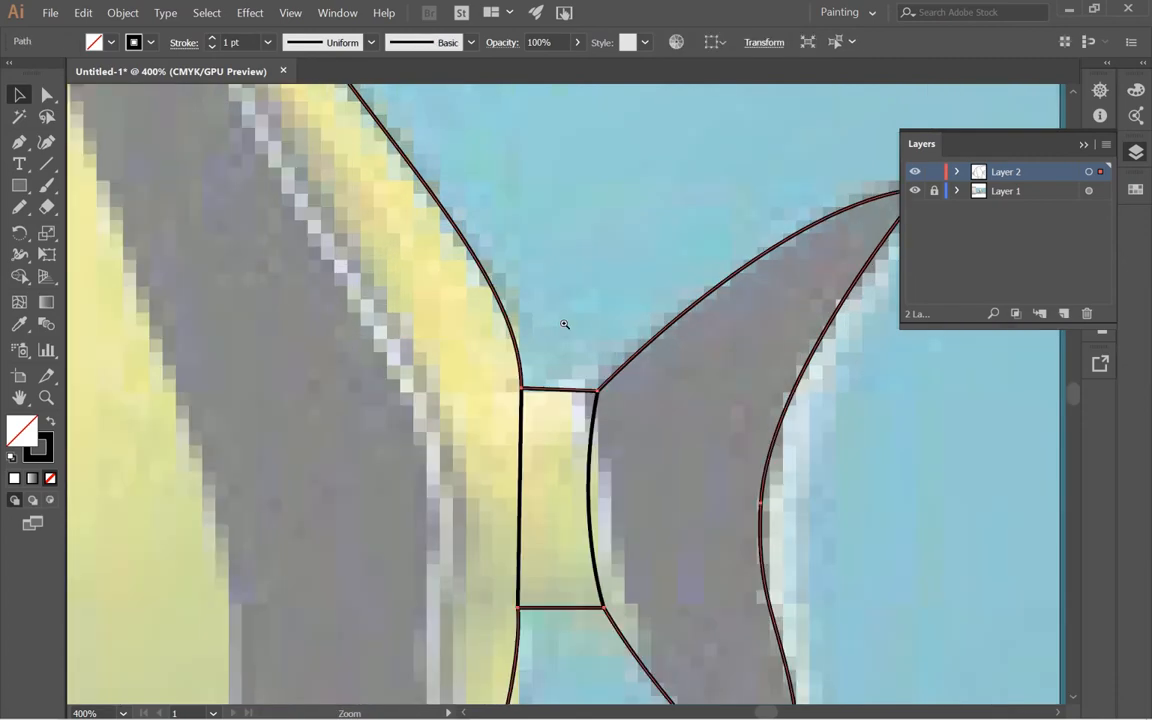
pyautogui.keyDown('ctrl'); pyautogui.click(553, 357); pyautogui.keyUp('ctrl')
pyautogui.moveTo(648, 241); pyautogui.dragTo(609, 180)
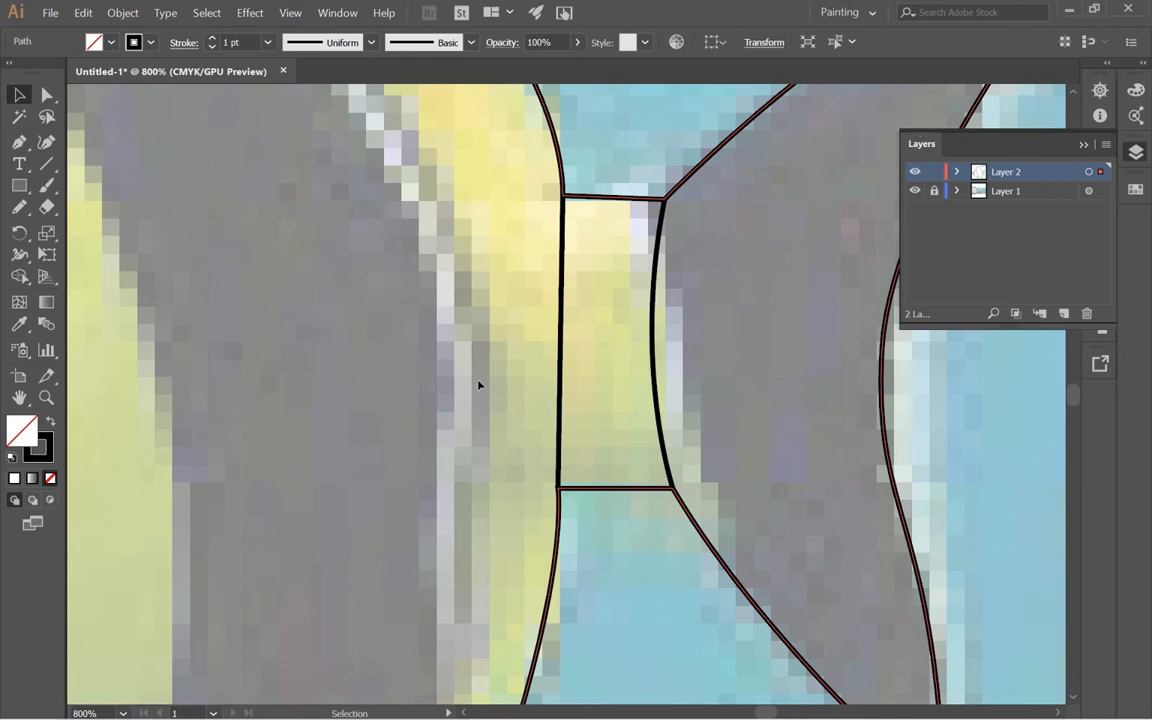
pyautogui.press('c')
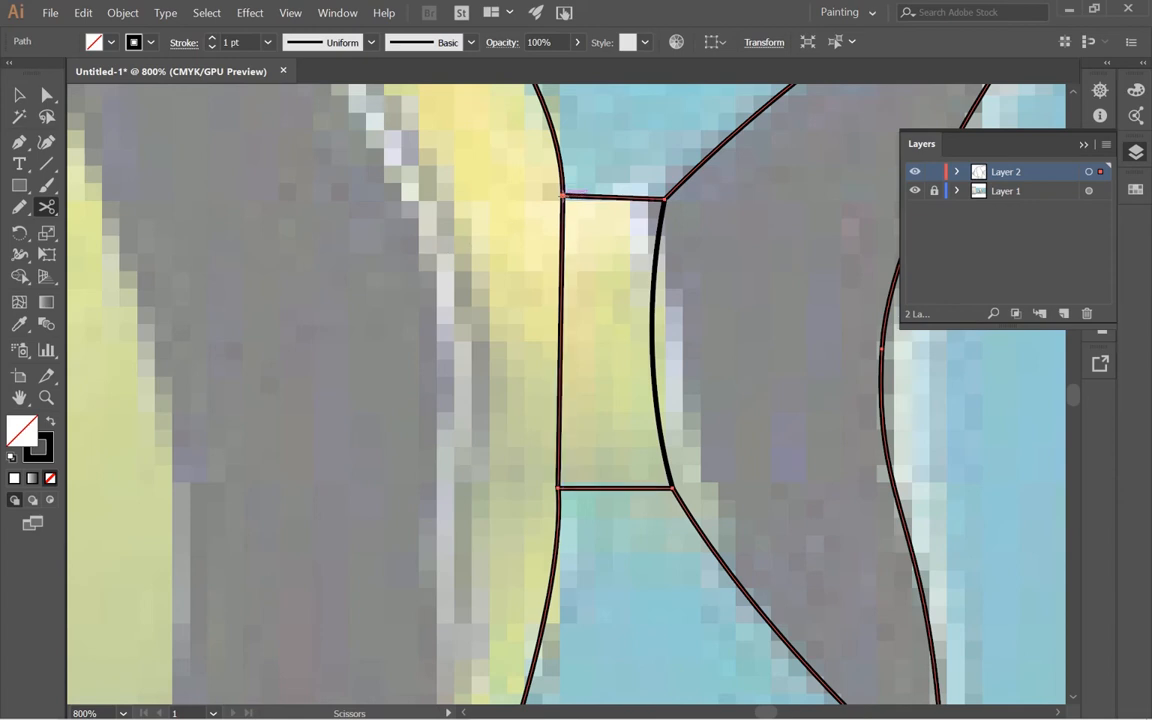
pyautogui.click(562, 196)
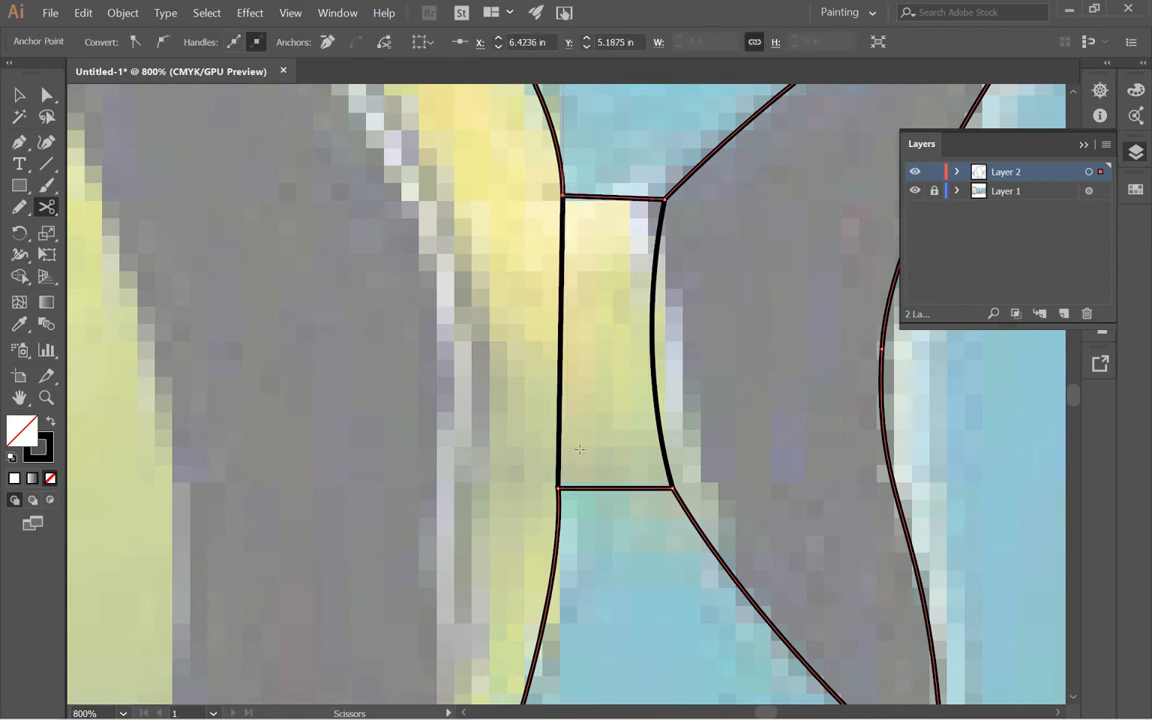
pyautogui.click(558, 489)
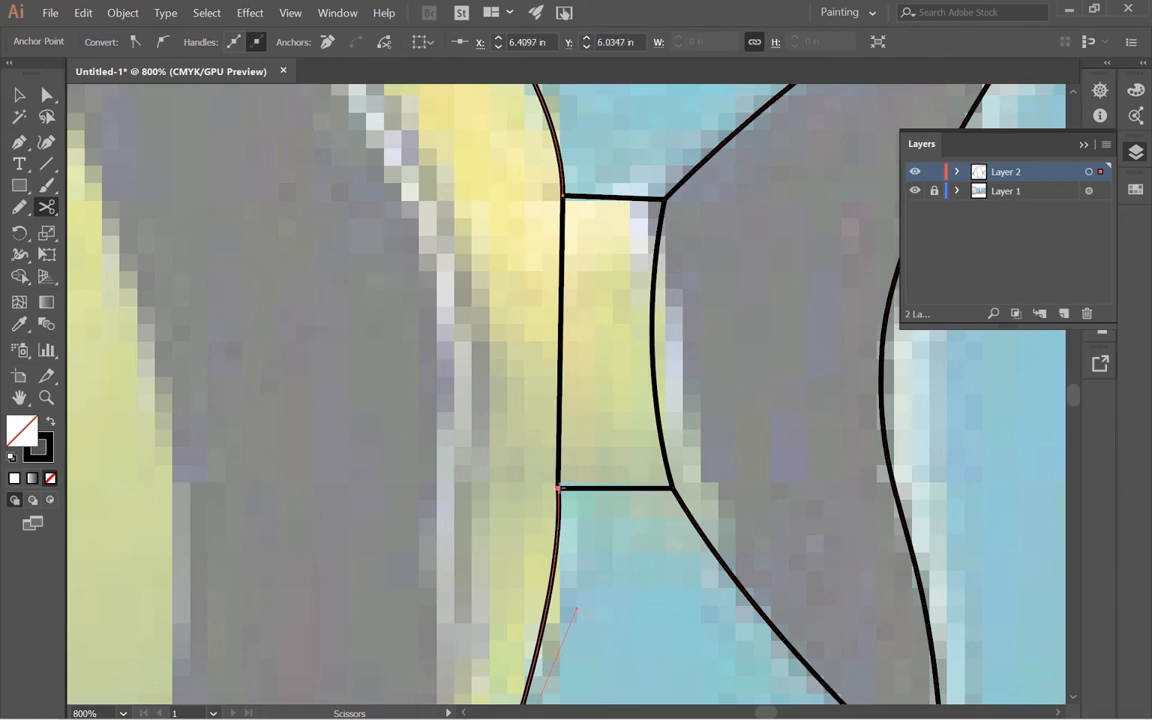
# - Nudge the tail stalk's lower edge away from the body and return it to its place
pyautogui.press('v')
pyautogui.press('a')
pyautogui.click(605, 488)
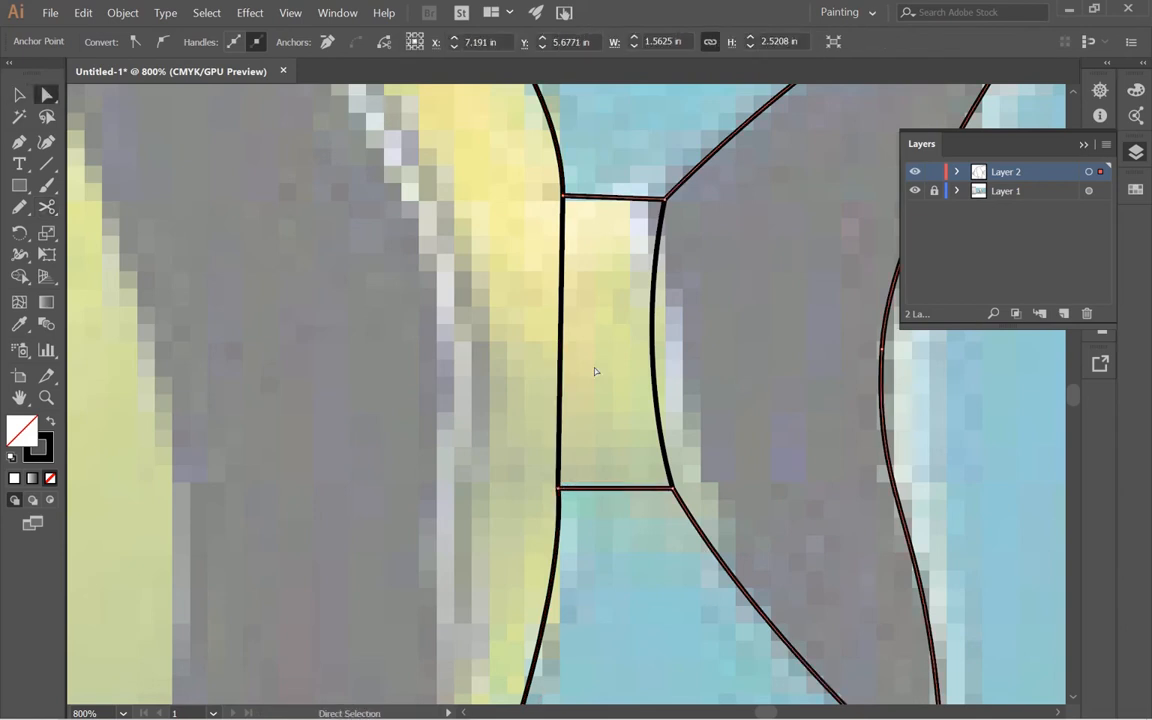
pyautogui.hotkey('shift', 'Right')
pyautogui.hotkey('shift', 'Down')
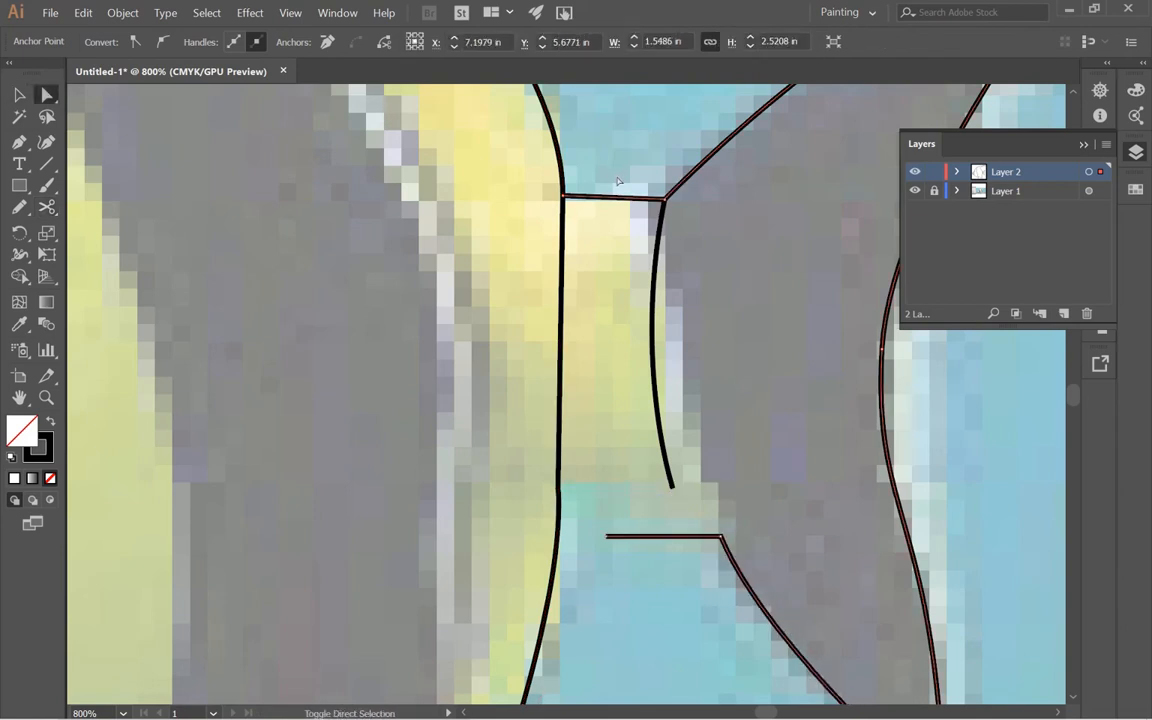
pyautogui.hotkey('shift', 'Up')
pyautogui.hotkey('shift', 'Left')
pyautogui.press('v')
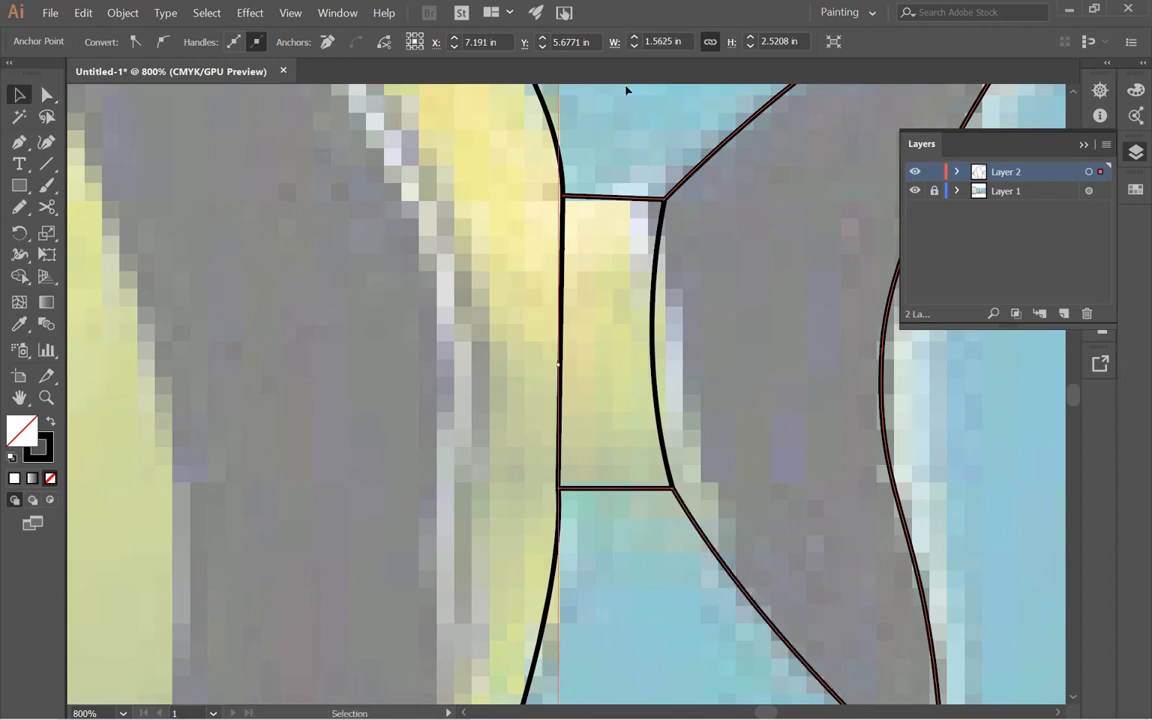
# - Nudge the separated tail outline slightly away from the body outline, undoing the larger nudges
pyautogui.click(627, 91)
pyautogui.keyDown('shift'); pyautogui.click(609, 199); pyautogui.keyUp('shift')
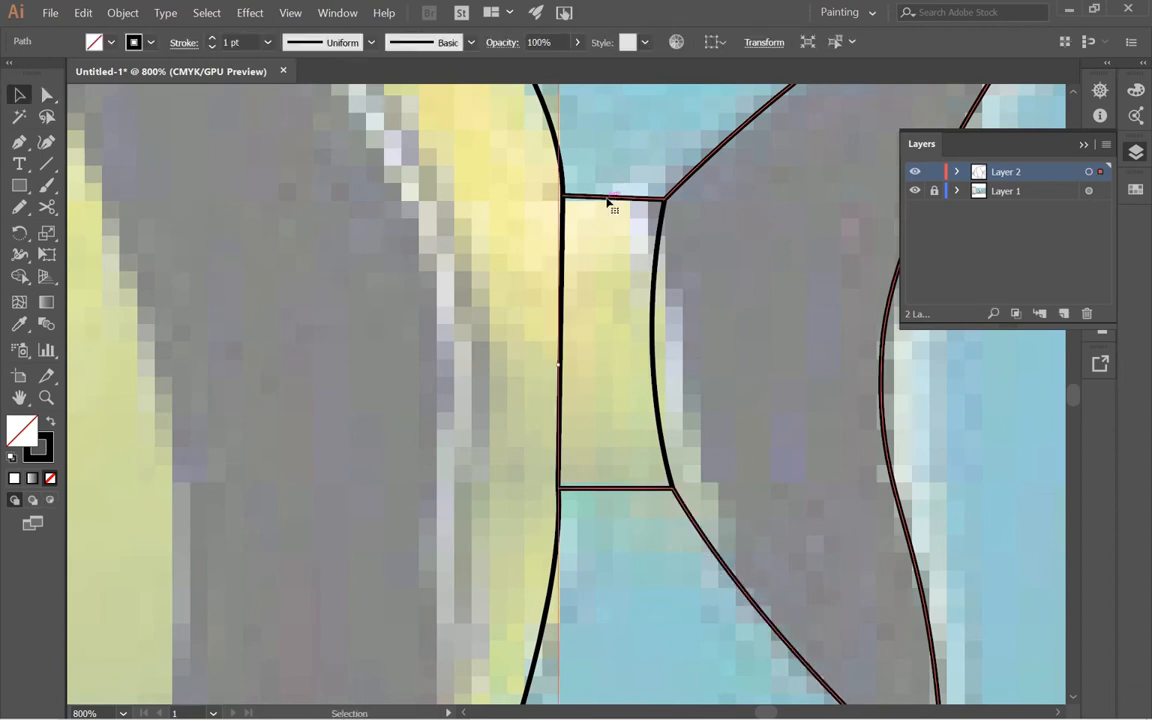
pyautogui.hotkey('shift', 'Right')
pyautogui.hotkey('shift', 'Right')
pyautogui.hotkey('ctrl', 'z')
pyautogui.hotkey('ctrl', 'shift', 'z')
pyautogui.hotkey('ctrl', 'z')
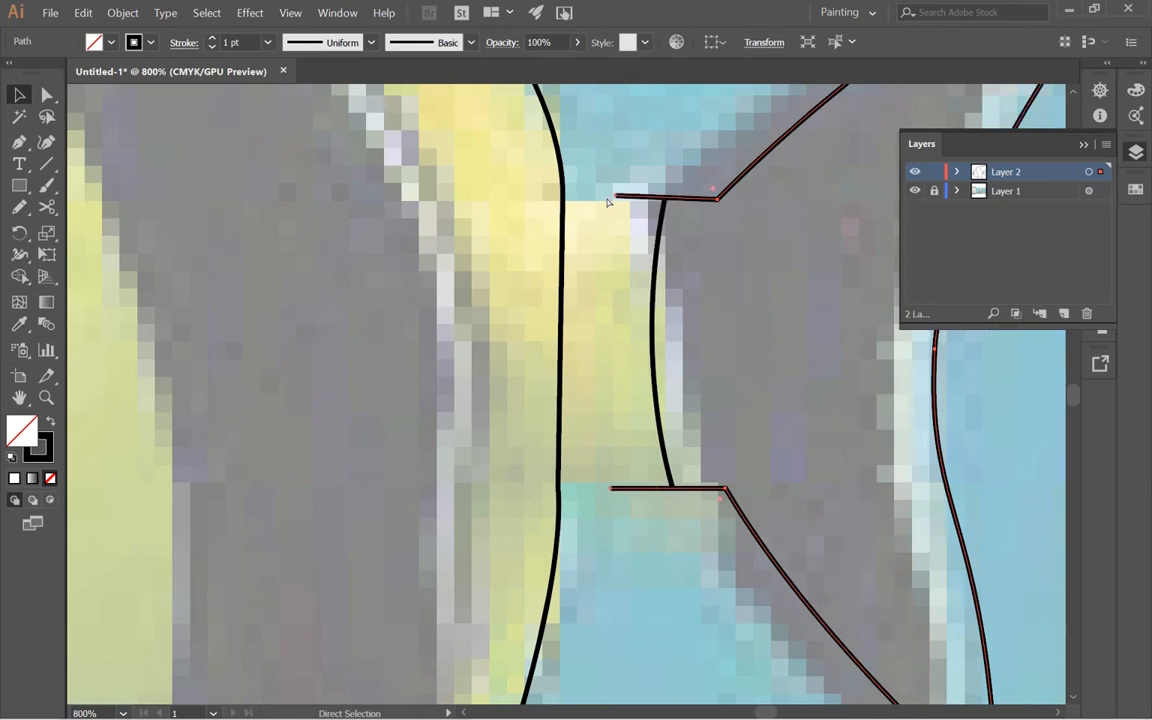
pyautogui.hotkey('ctrl', 'z')
# - Delete the straight line across the body end of the tail stalk
pyautogui.click(558, 315)
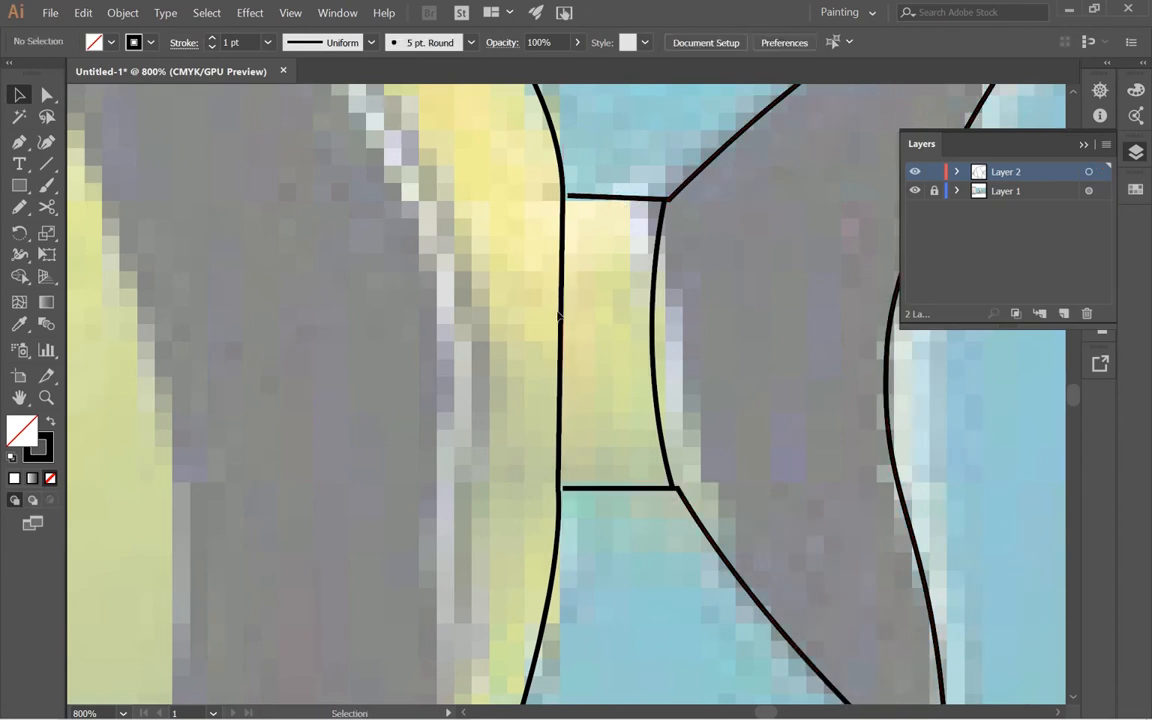
pyautogui.click(561, 313)
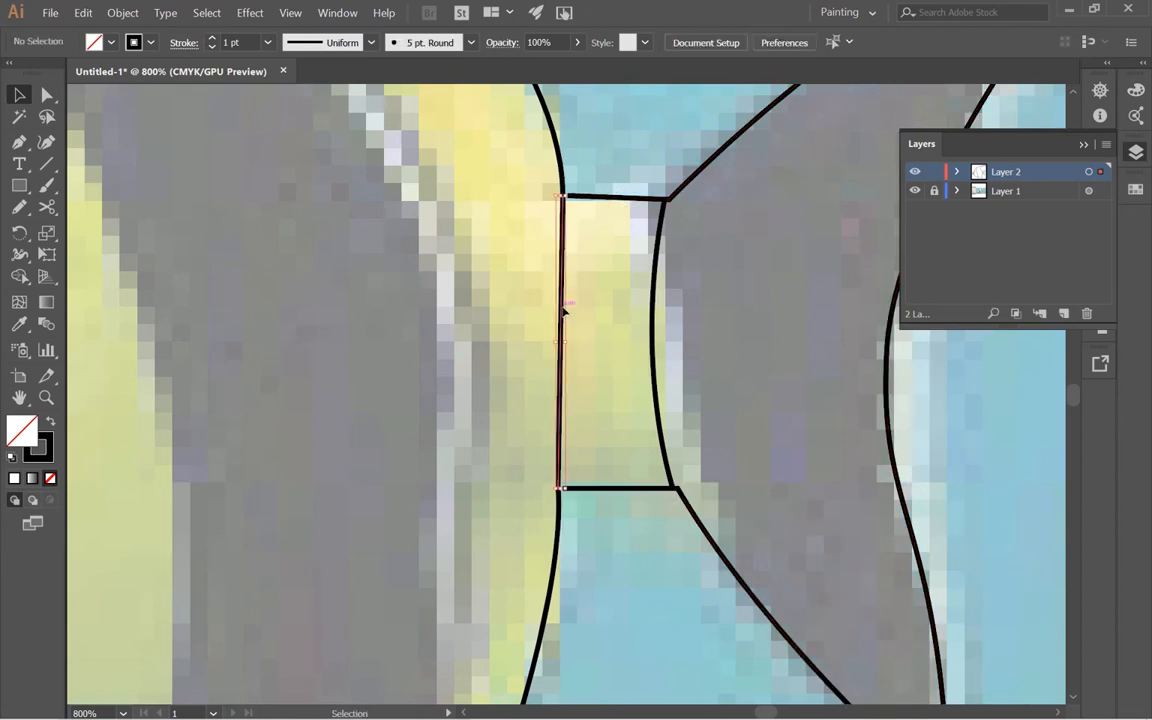
pyautogui.press('Delete')
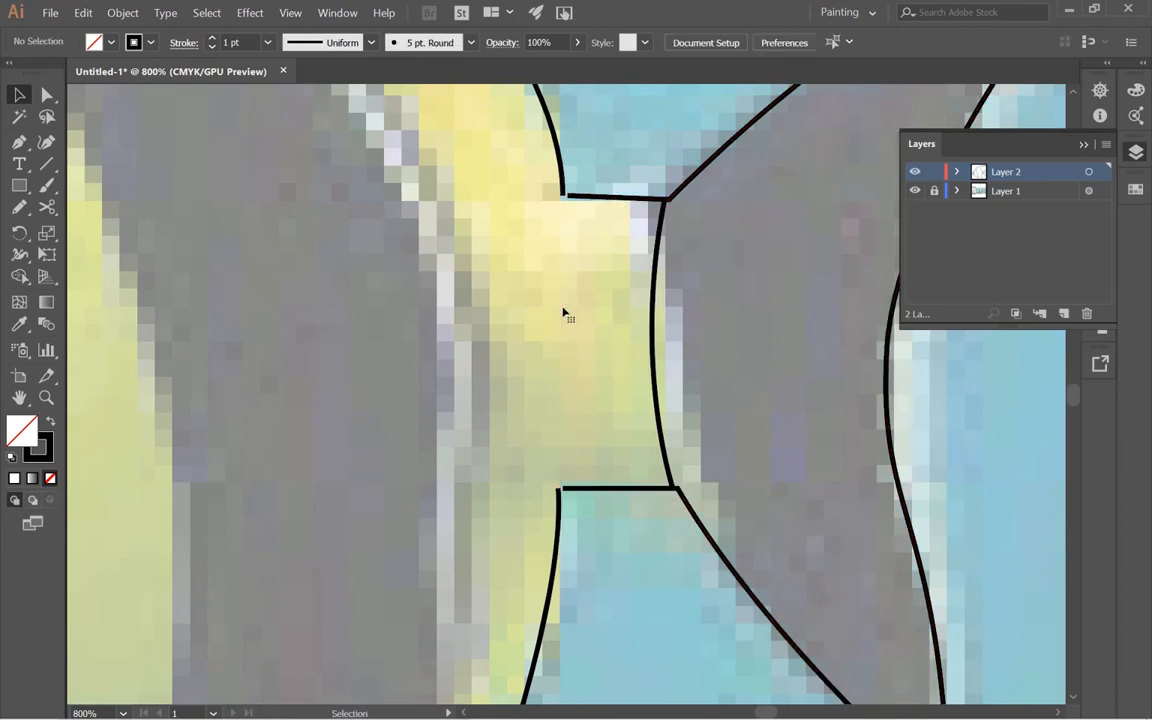
# - Move the tail outline away from the body outline to leave a small gap at the tail stalk
pyautogui.click(652, 490)
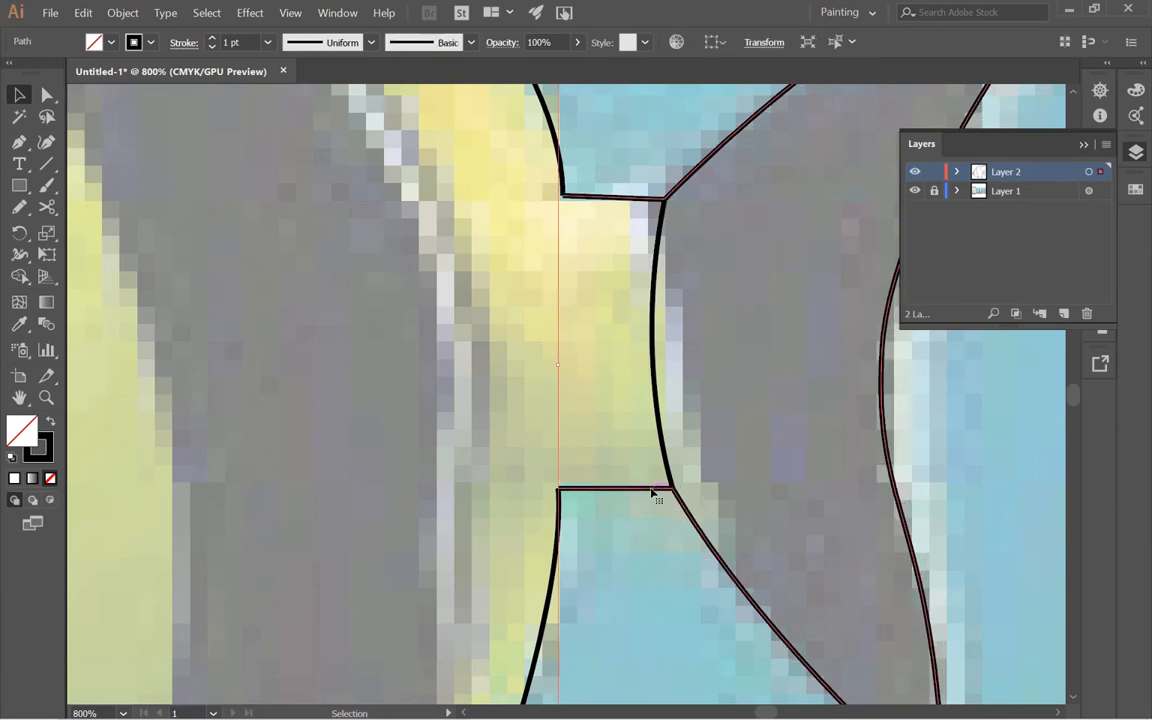
pyautogui.hotkey('ctrl', '-')
pyautogui.moveTo(501, 244); pyautogui.dragTo(640, 384)
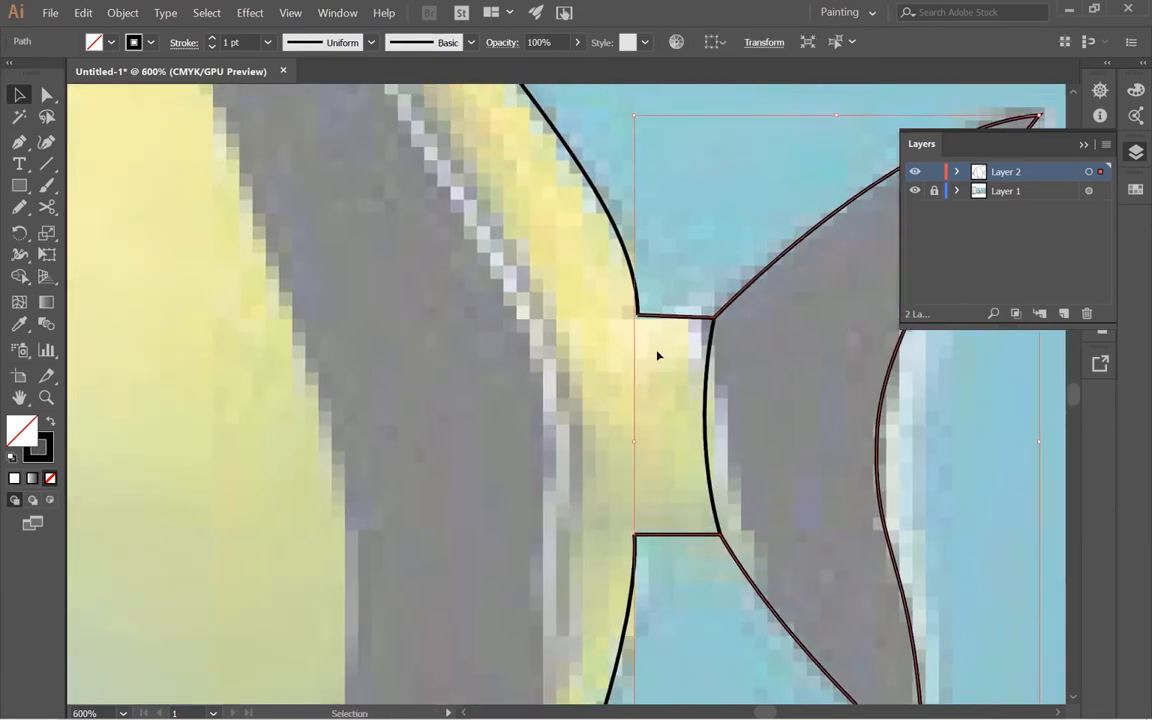
pyautogui.hotkey('shift', 'Right')
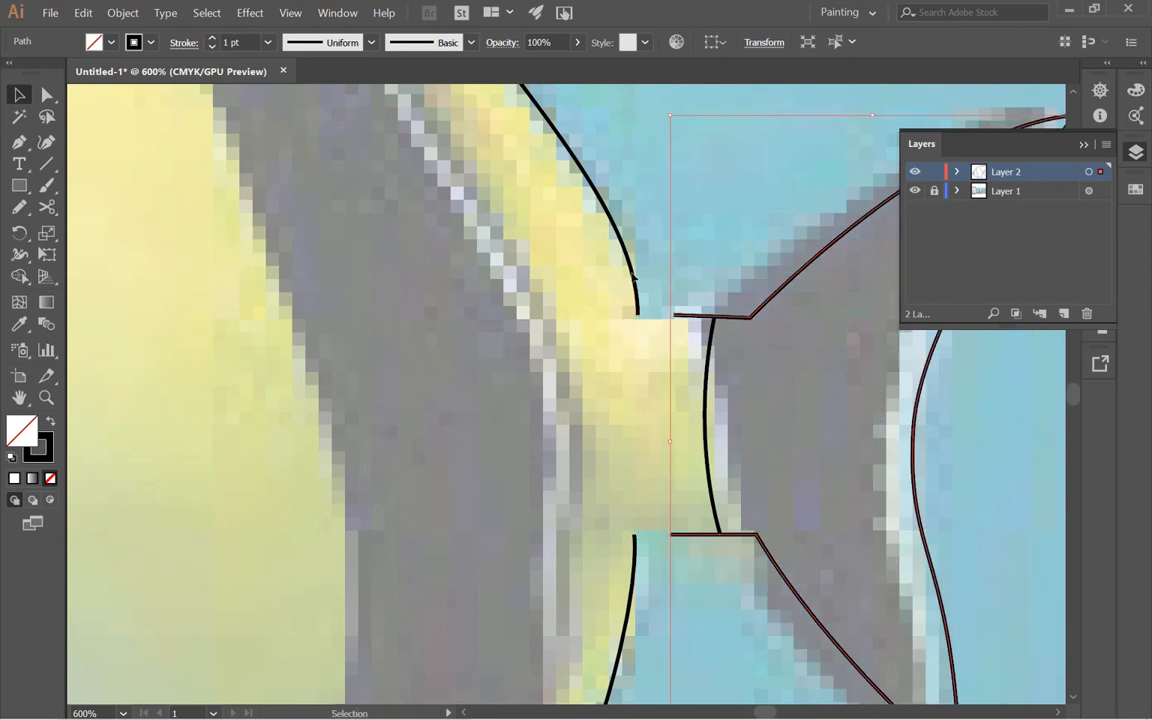
# - Close the body outline by redrawing its rear edge with the Pencil tool in a continuous curve across the tail stalk opening
pyautogui.click(634, 279)
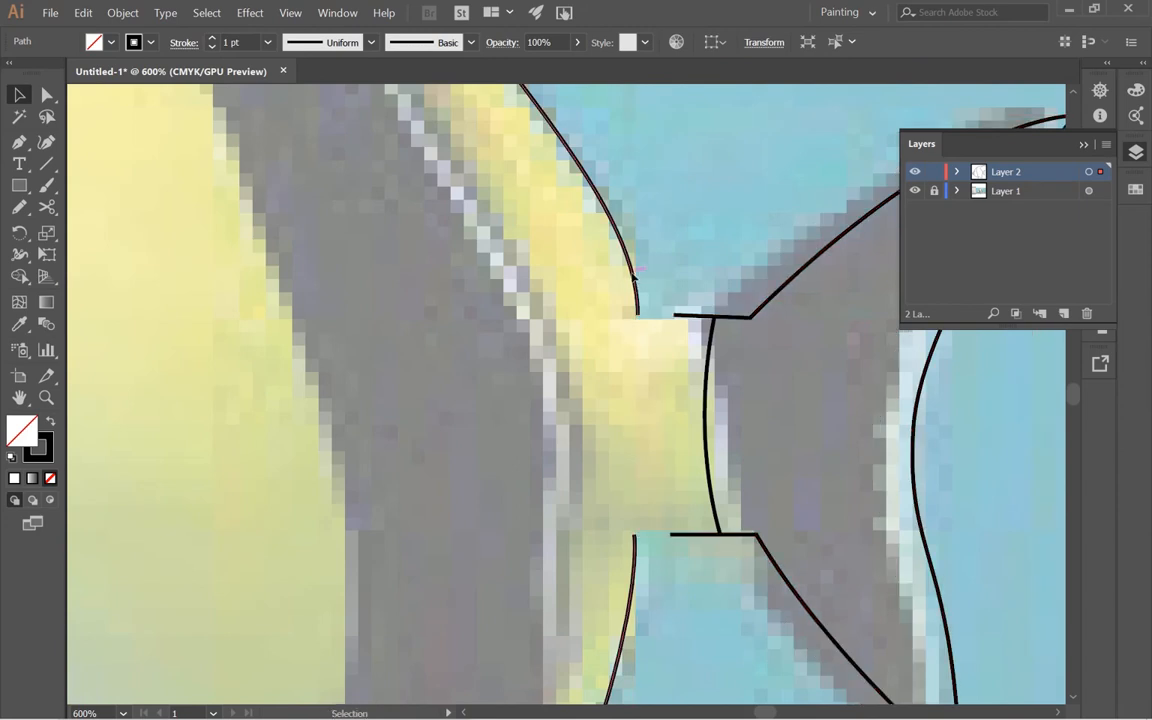
pyautogui.press('a')
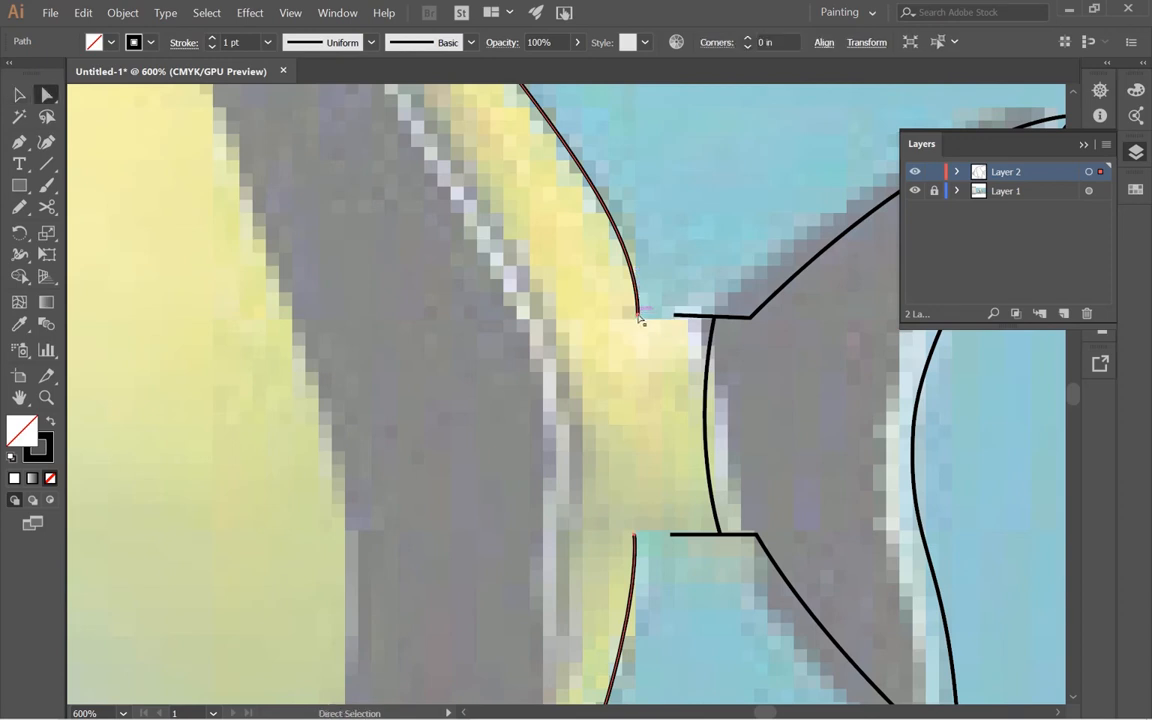
pyautogui.click(639, 318)
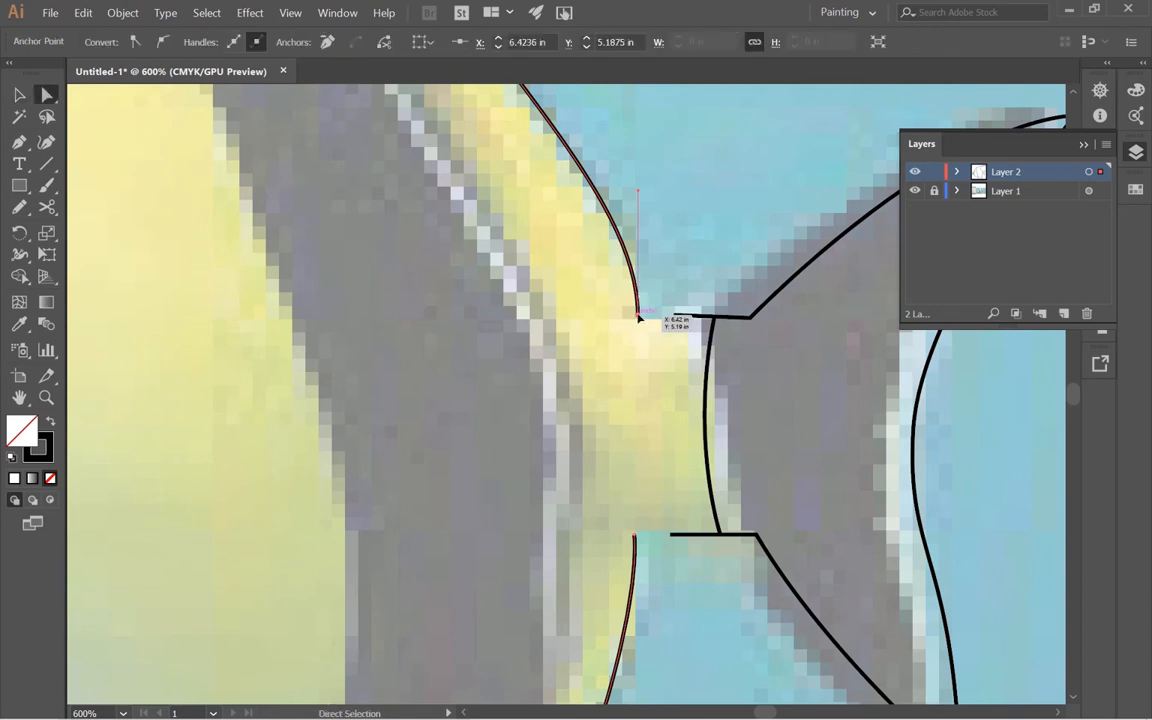
pyautogui.press('n')
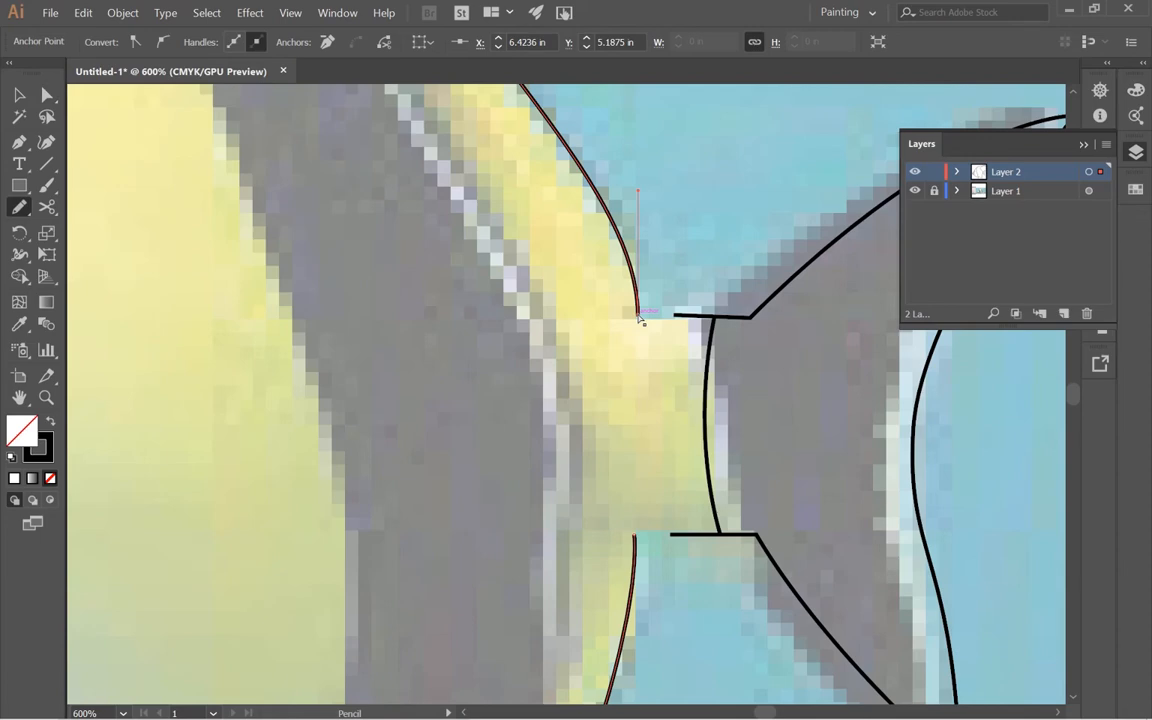
pyautogui.hotkey('ctrl', '-')
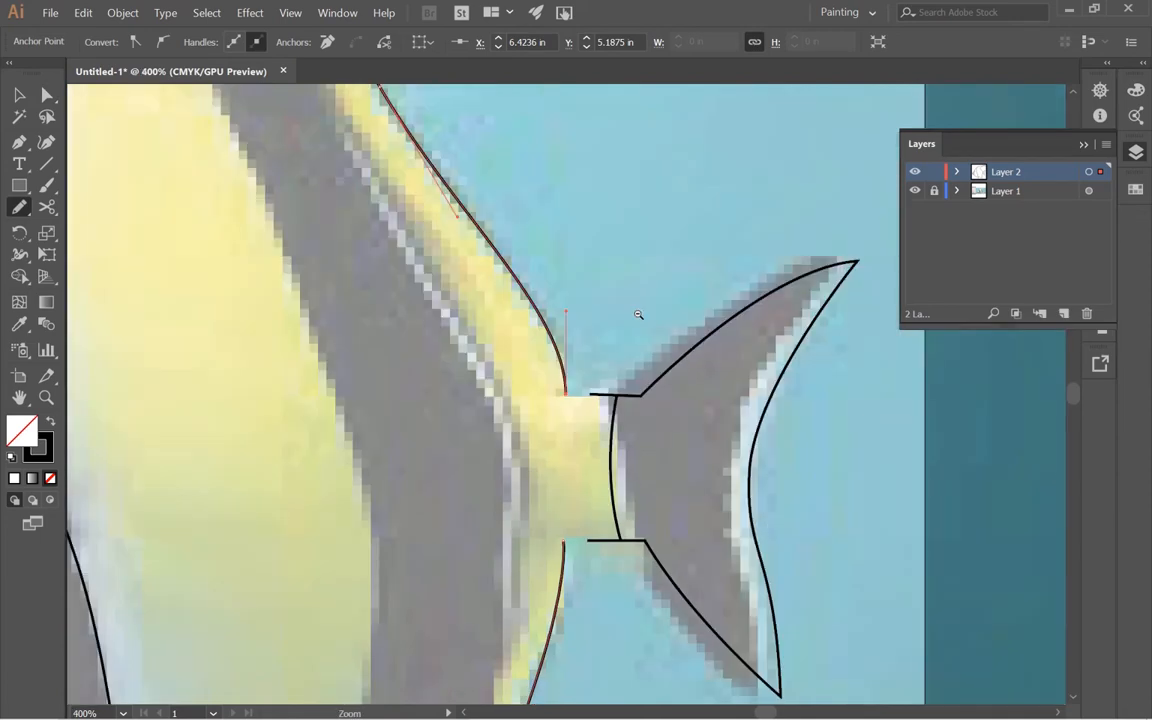
pyautogui.moveTo(597, 324); pyautogui.dragTo(476, 291)
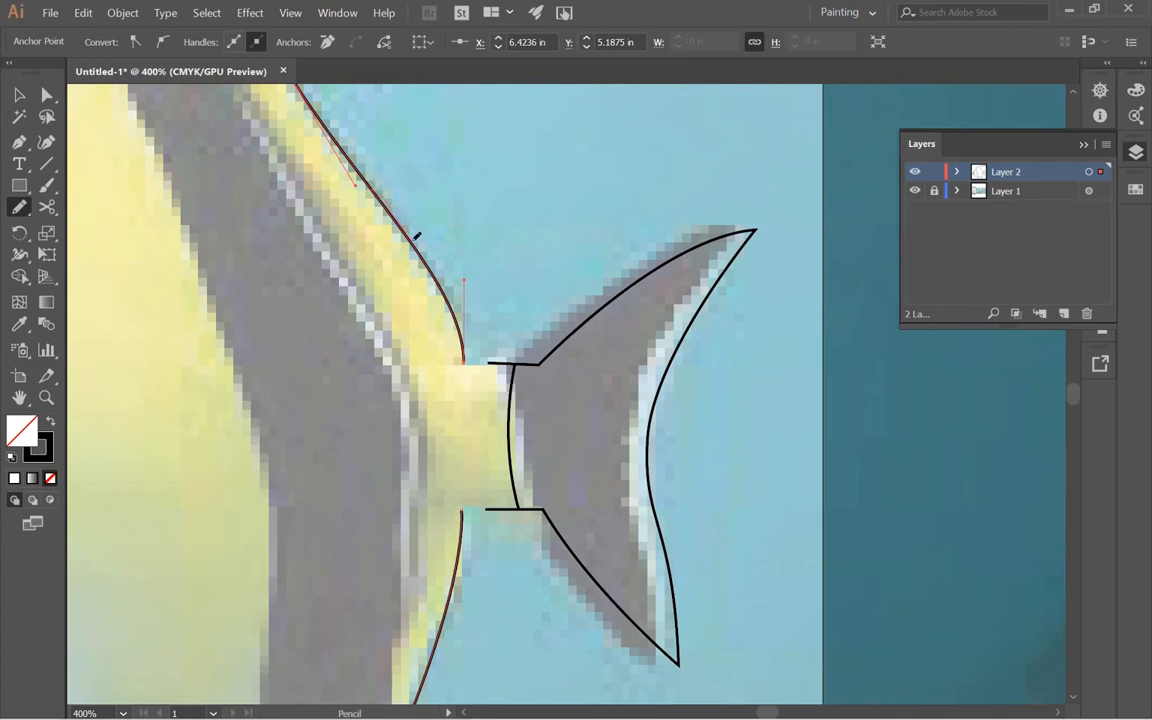
pyautogui.moveTo(418, 235)
pyautogui.mouseDown()
pyautogui.moveTo(460, 345)
pyautogui.moveTo(467, 476)
pyautogui.moveTo(455, 538)
pyautogui.mouseUp()
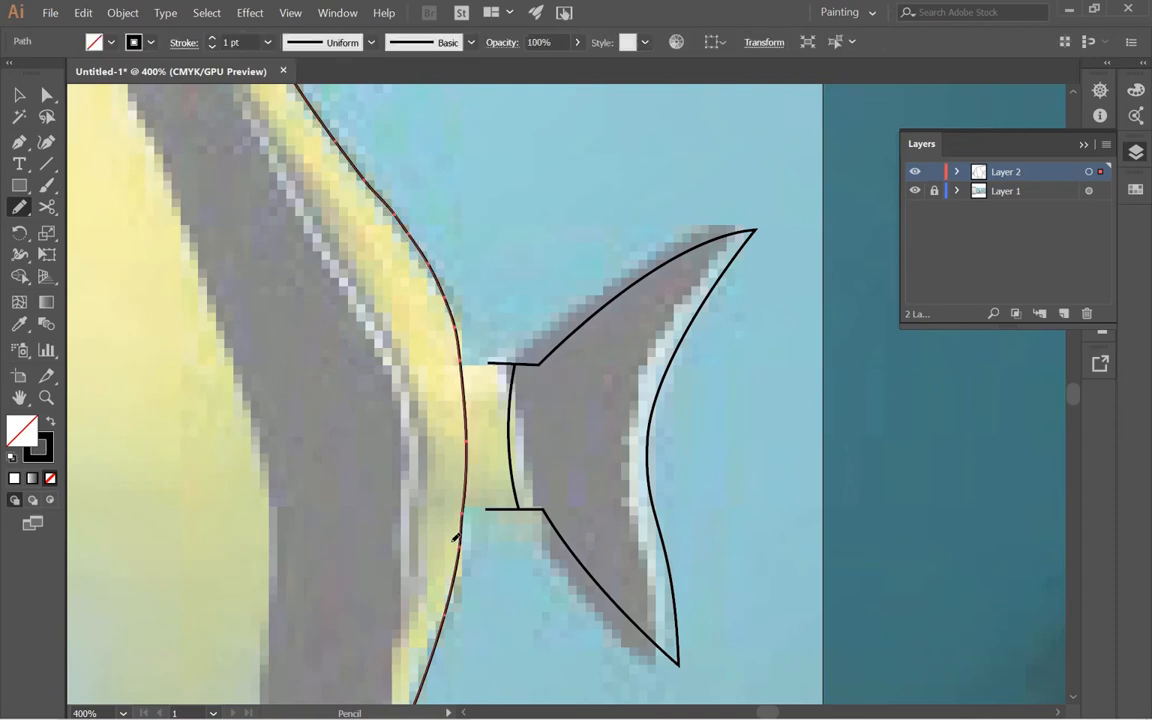
# - Simplify the closed body outline with a curve precision of 71% and an angle threshold of 0°
pyautogui.hotkey('ctrl', '-')
pyautogui.hotkey('ctrl', '-')
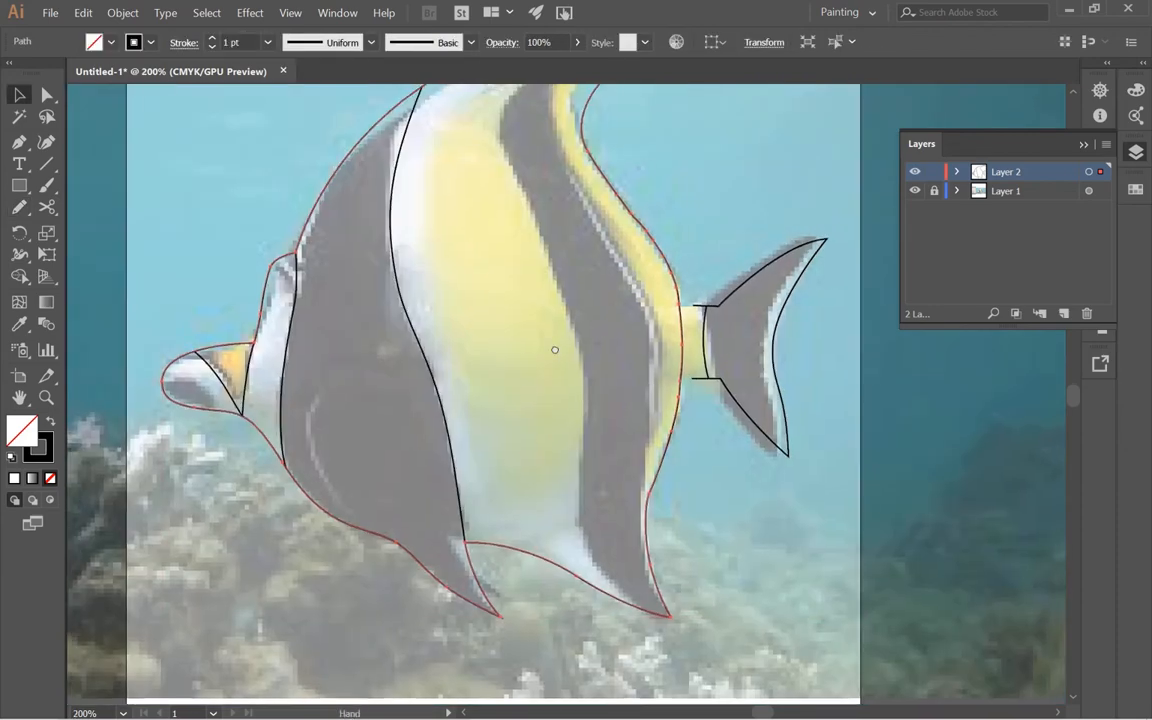
pyautogui.moveTo(555, 349); pyautogui.dragTo(465, 395)
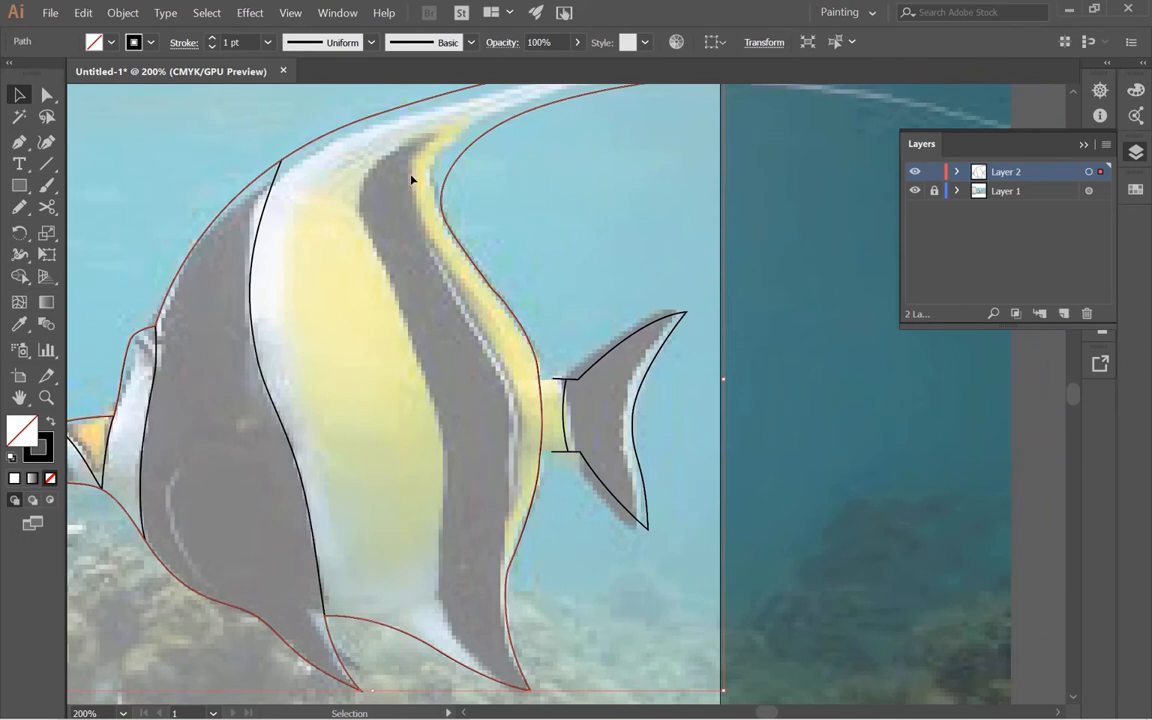
pyautogui.keyDown('ctrl'); pyautogui.click(524, 382); pyautogui.keyUp('ctrl')
pyautogui.keyDown('ctrl'); pyautogui.click(525, 384); pyautogui.keyUp('ctrl')
pyautogui.keyDown('ctrl'); pyautogui.click(701, 456); pyautogui.keyUp('ctrl')
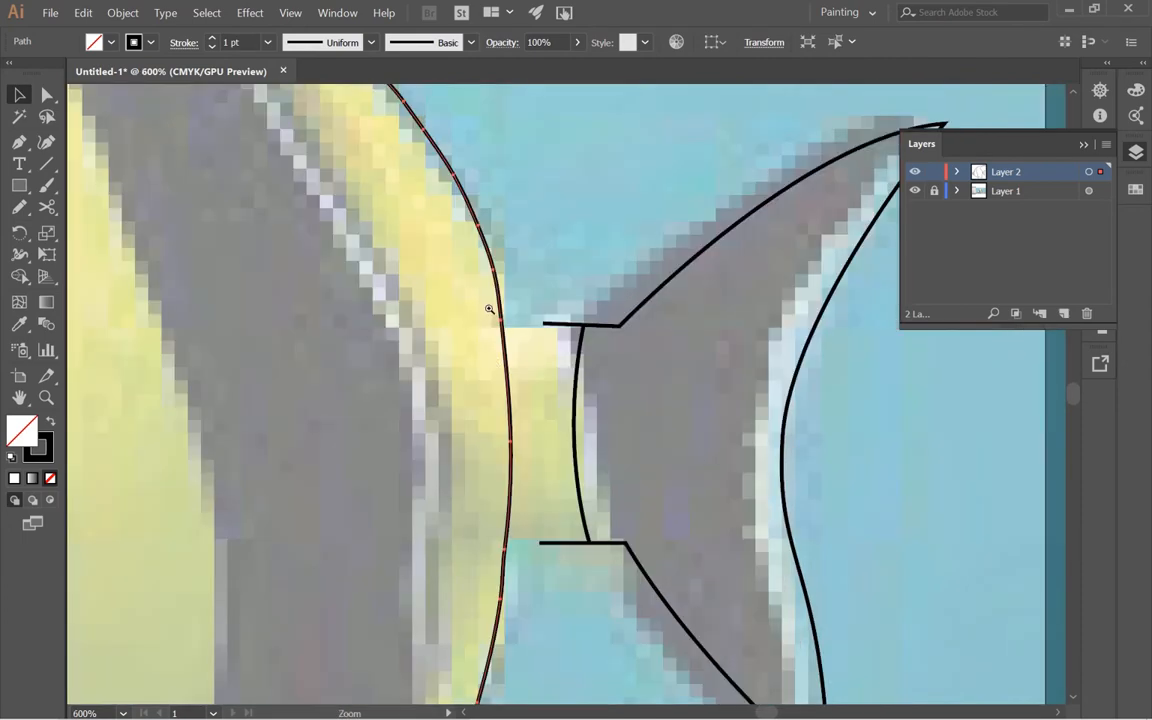
pyautogui.keyDown('ctrl'); pyautogui.keyDown('alt'); pyautogui.click(497, 473); pyautogui.keyUp('alt'); pyautogui.keyUp('ctrl')
pyautogui.keyDown('ctrl'); pyautogui.keyDown('alt'); pyautogui.click(497, 473); pyautogui.keyUp('alt'); pyautogui.keyUp('ctrl')
pyautogui.moveTo(580, 424); pyautogui.dragTo(396, 478)
pyautogui.keyDown('ctrl'); pyautogui.keyDown('alt'); pyautogui.click(428, 437); pyautogui.keyUp('alt'); pyautogui.keyUp('ctrl')
pyautogui.click(559, 438)
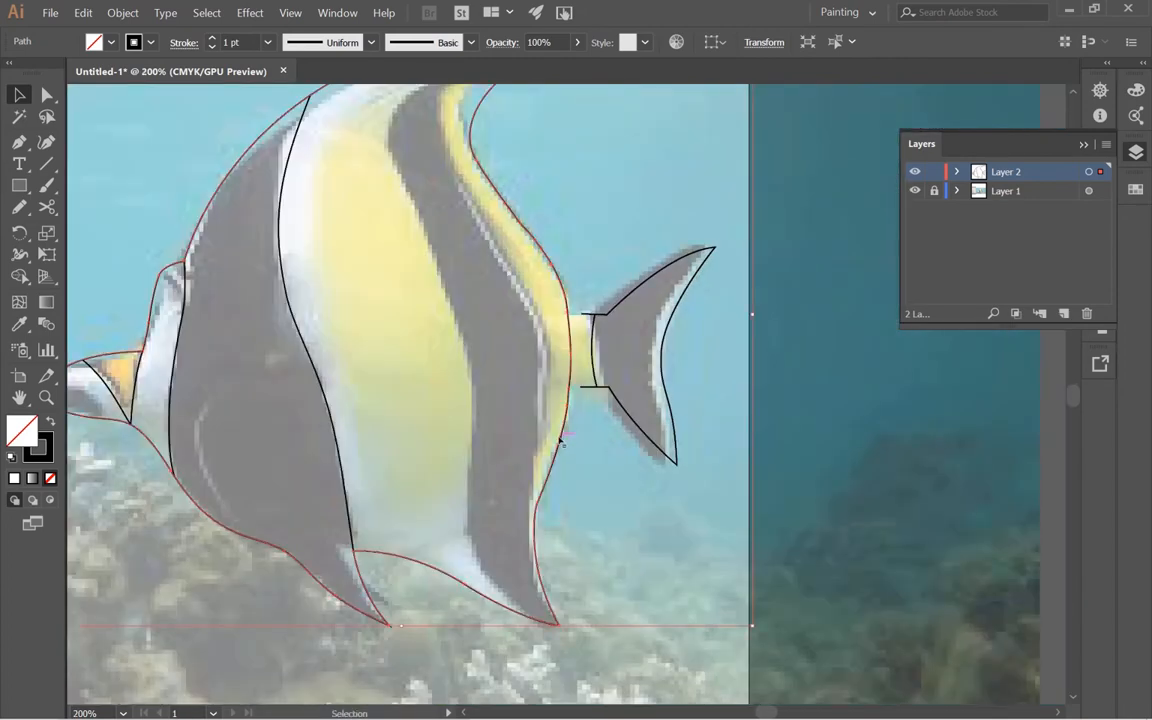
pyautogui.click(123, 13)
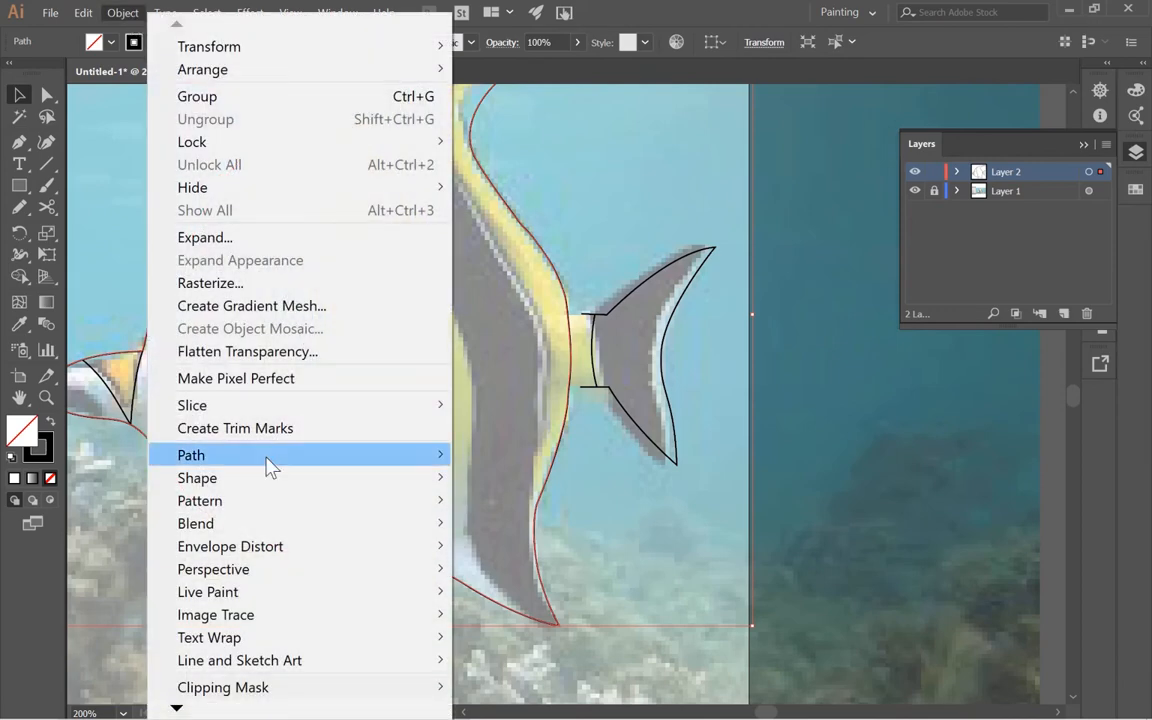
pyautogui.moveTo(297, 461)
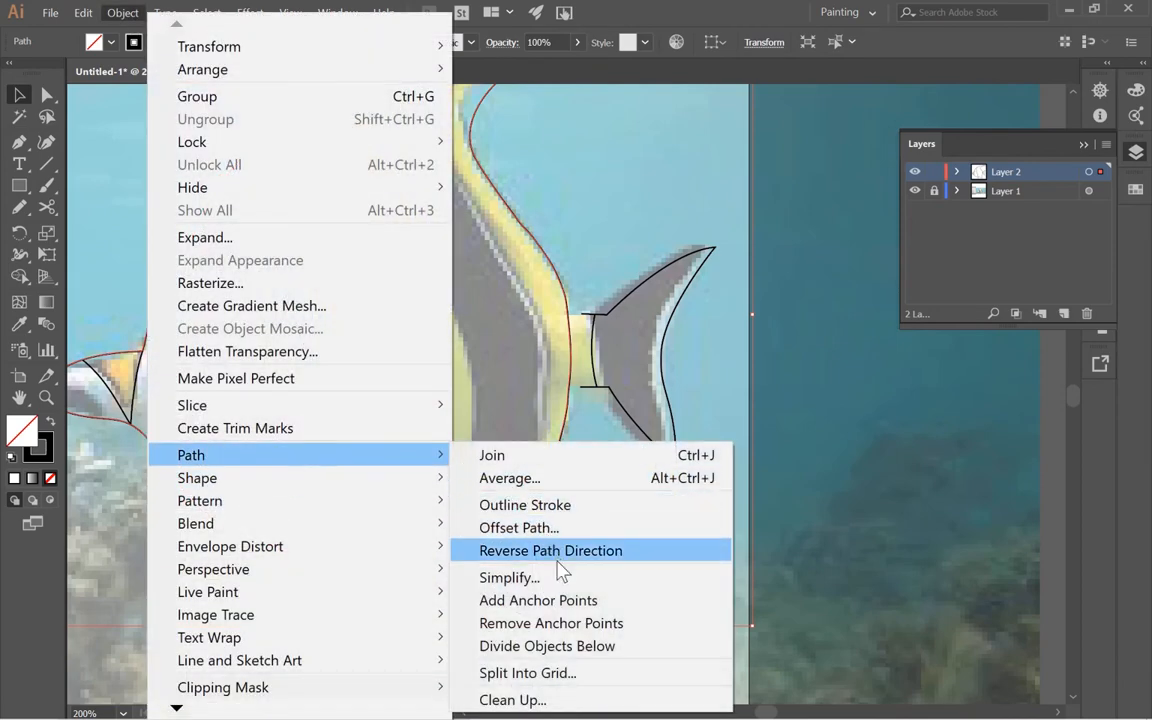
pyautogui.click(558, 585)
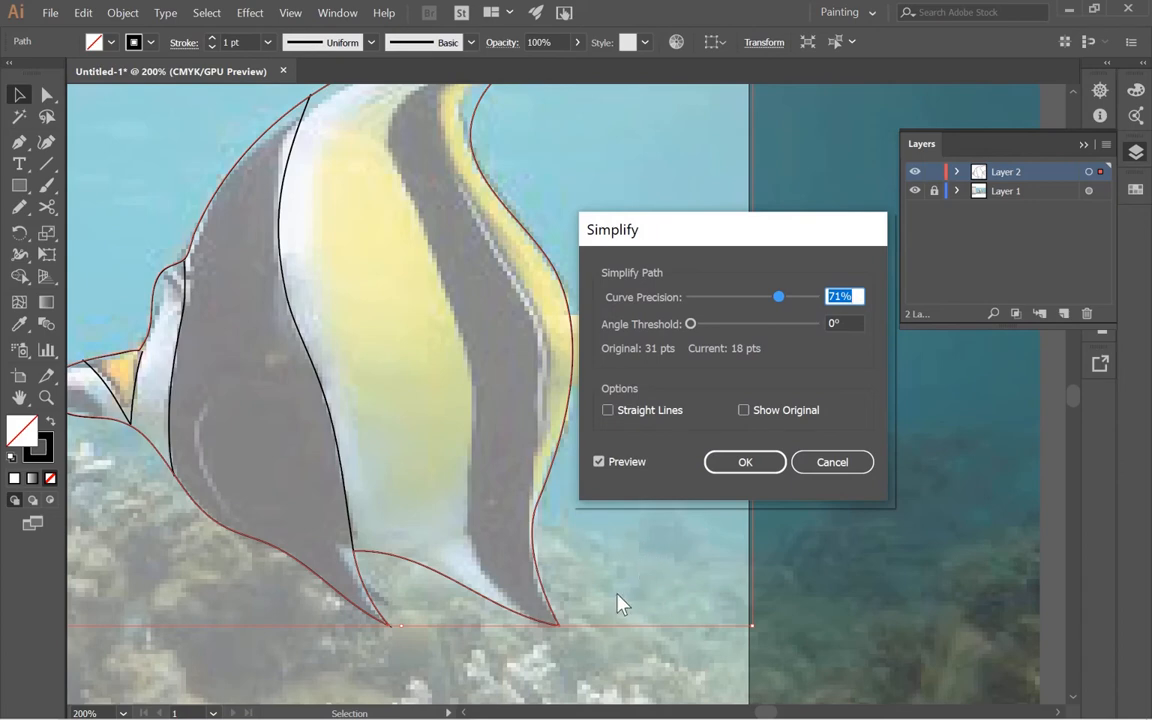
pyautogui.click(733, 474)
# - Move the body outline's anchor point above the tail stalk slightly inward, to about X 6.24 in, Y 4.73 in
pyautogui.press('space')
pyautogui.moveTo(535, 224); pyautogui.dragTo(527, 290)
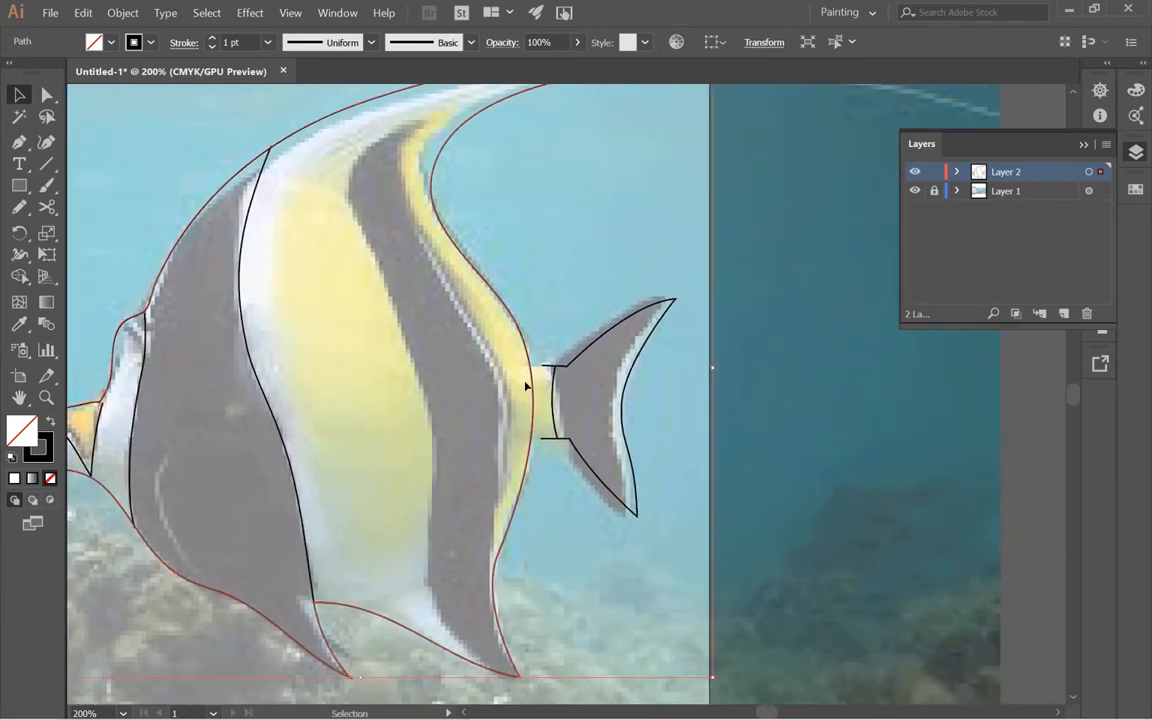
pyautogui.keyDown('ctrl'); pyautogui.click(540, 400); pyautogui.keyUp('ctrl')
pyautogui.keyDown('ctrl'); pyautogui.click(540, 400); pyautogui.keyUp('ctrl')
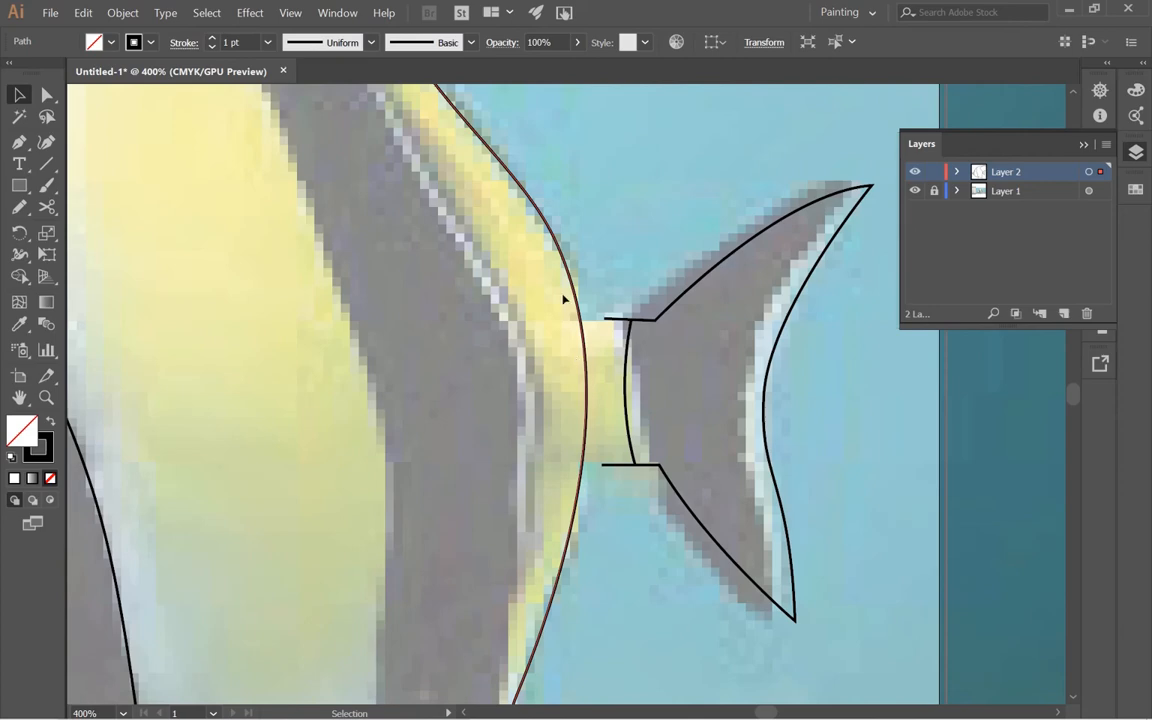
pyautogui.press('a')
pyautogui.click(555, 239)
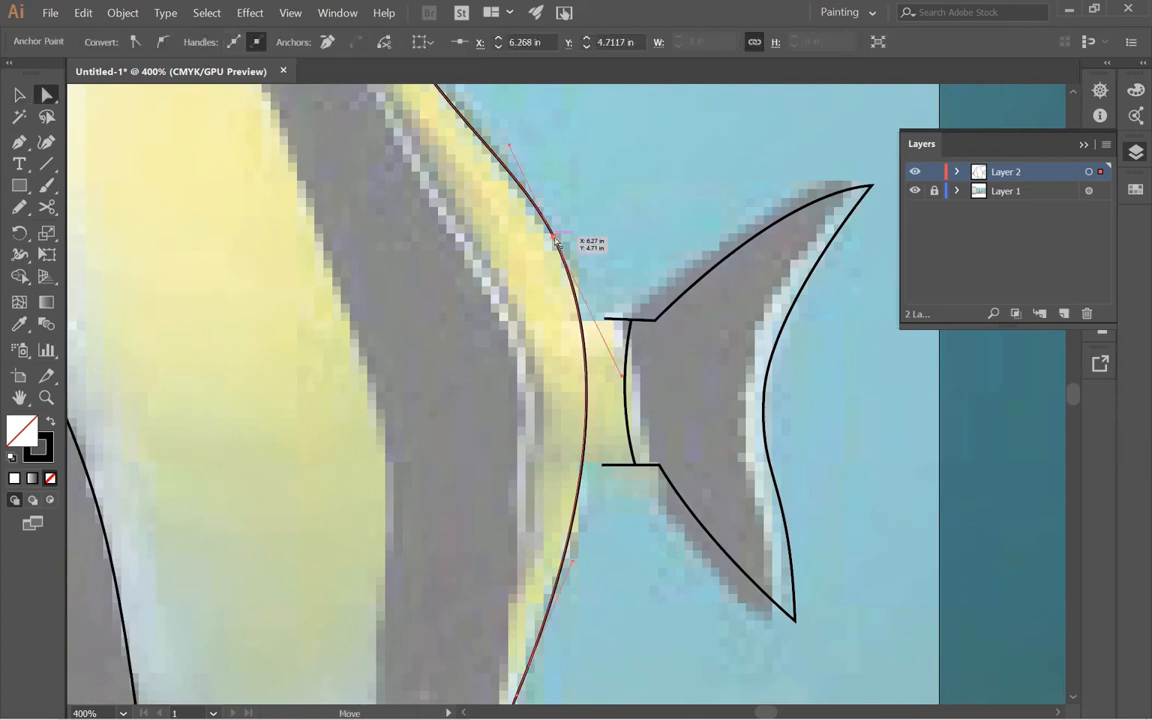
pyautogui.moveTo(553, 240); pyautogui.dragTo(546, 244)
# - Move the body outline's anchor point below the tail stalk slightly up and outward, to about X 6.09 in, Y 7.28 in
pyautogui.keyDown('ctrl'); pyautogui.keyDown('alt'); pyautogui.click(683, 518); pyautogui.keyUp('alt'); pyautogui.keyUp('ctrl')
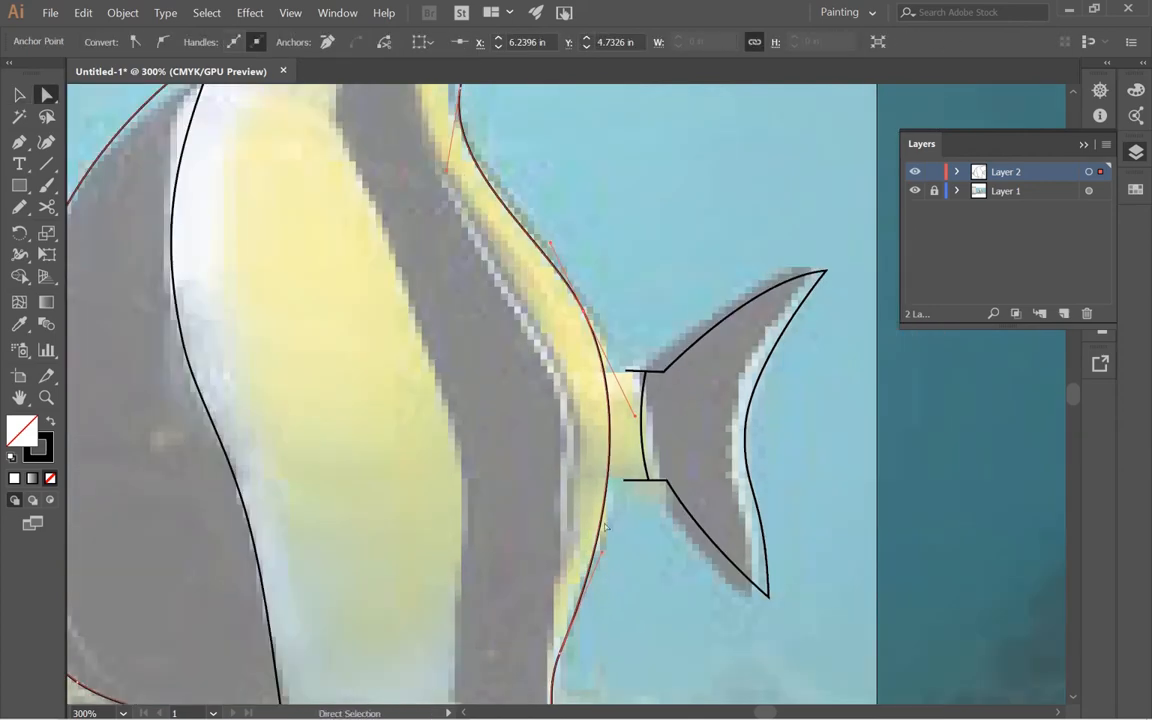
pyautogui.moveTo(601, 528); pyautogui.dragTo(499, 269)
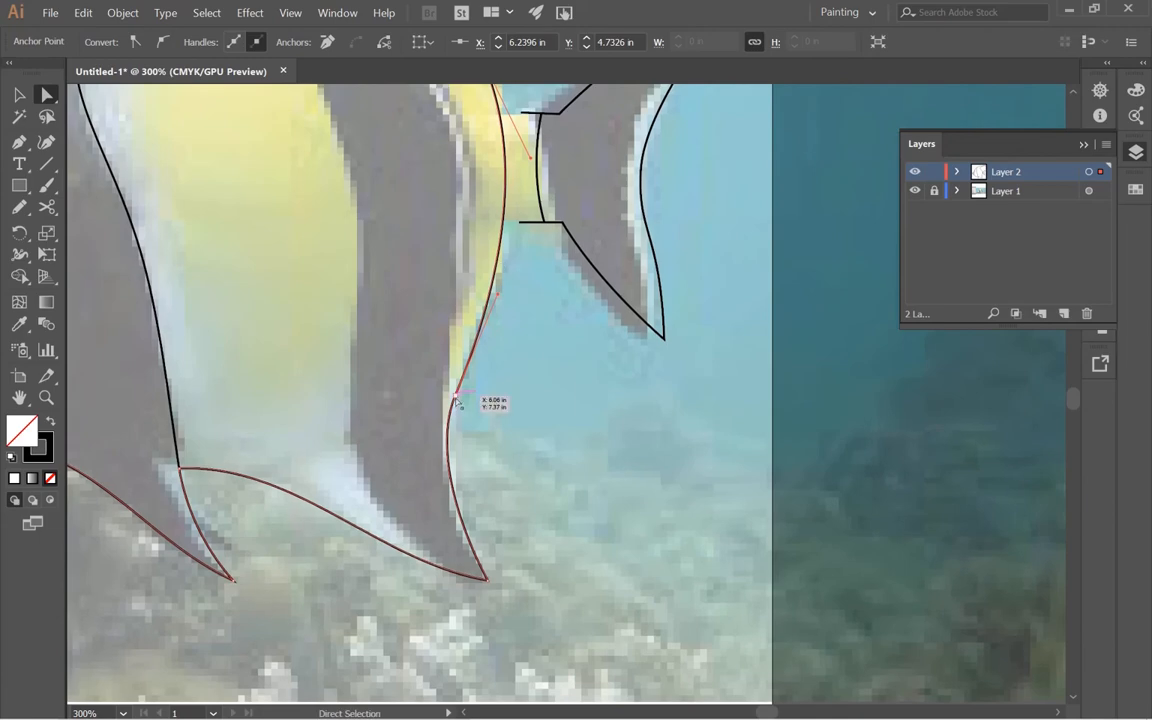
pyautogui.moveTo(456, 399); pyautogui.dragTo(462, 386)
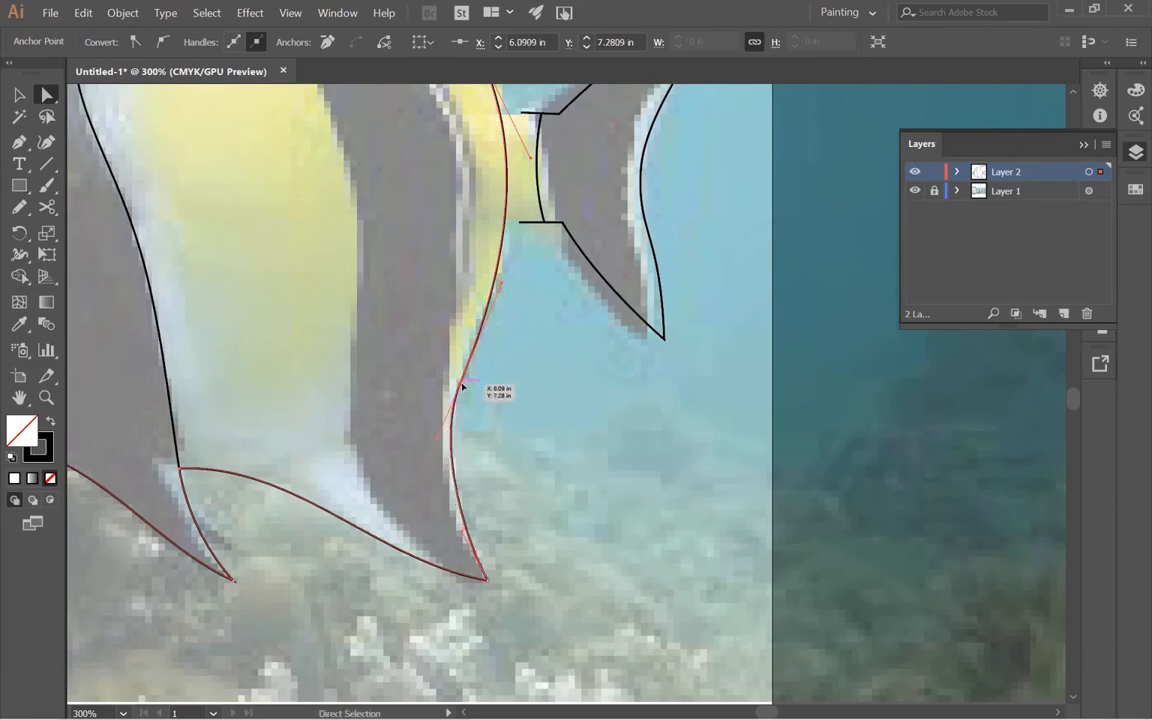
# - Extend the upper and lower edges of the tail stalk so that their open ends meet the body outline
pyautogui.moveTo(506, 324); pyautogui.dragTo(511, 560)
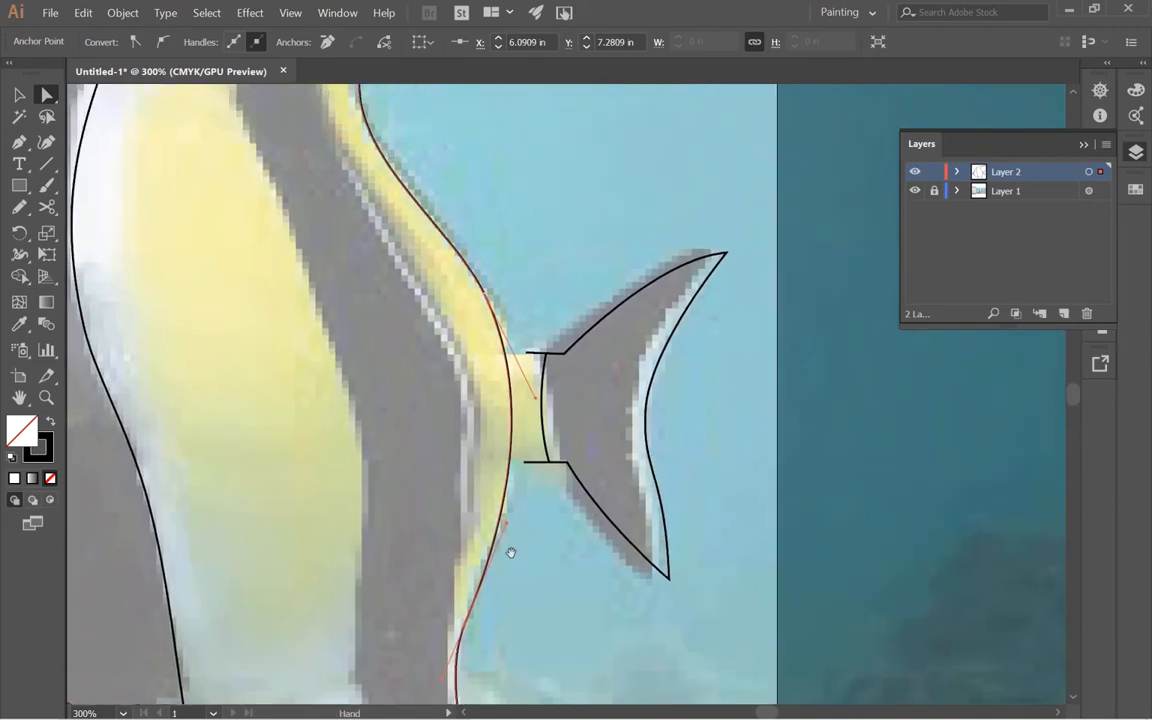
pyautogui.keyDown('ctrl'); pyautogui.click(496, 441); pyautogui.keyUp('ctrl')
pyautogui.keyDown('ctrl'); pyautogui.click(531, 389); pyautogui.keyUp('ctrl')
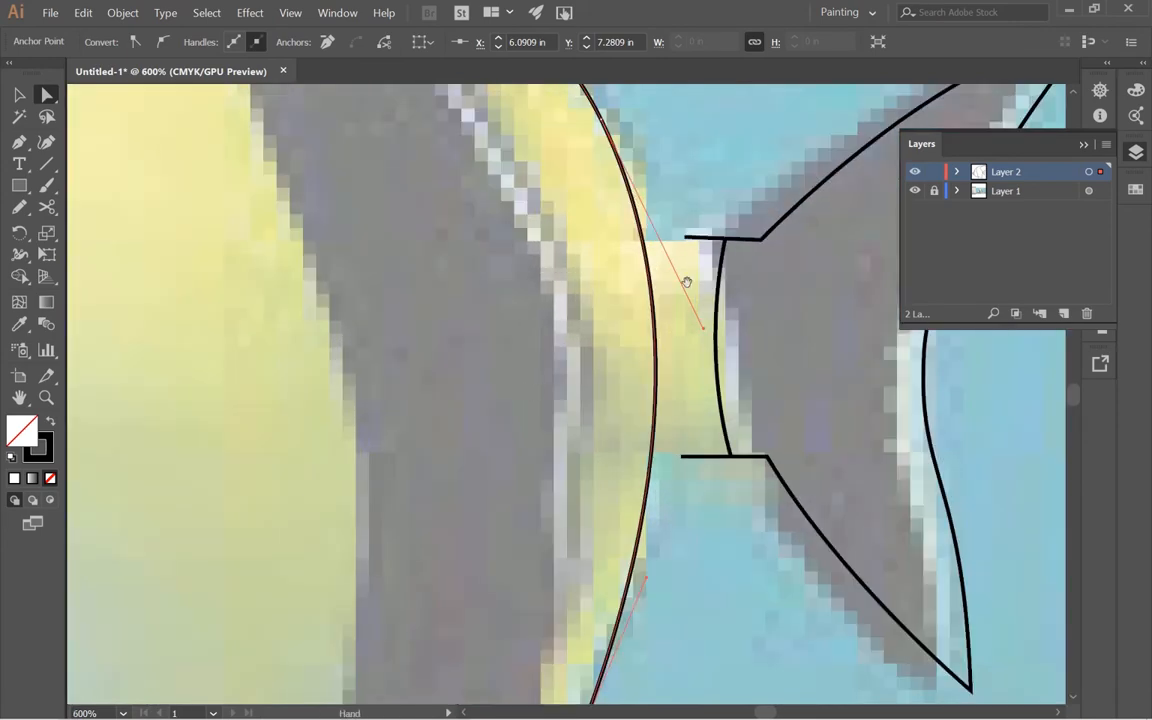
pyautogui.moveTo(668, 296); pyautogui.dragTo(561, 349)
pyautogui.press('v')
pyautogui.moveTo(666, 293); pyautogui.dragTo(699, 314)
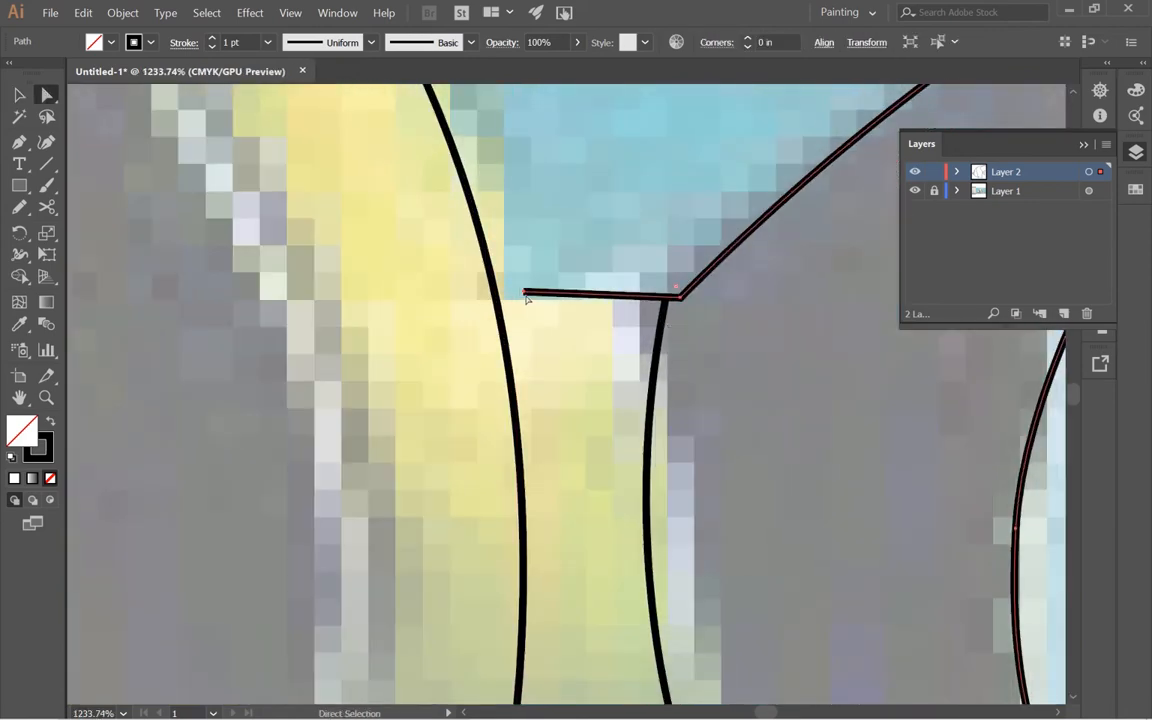
pyautogui.moveTo(525, 294); pyautogui.dragTo(496, 298)
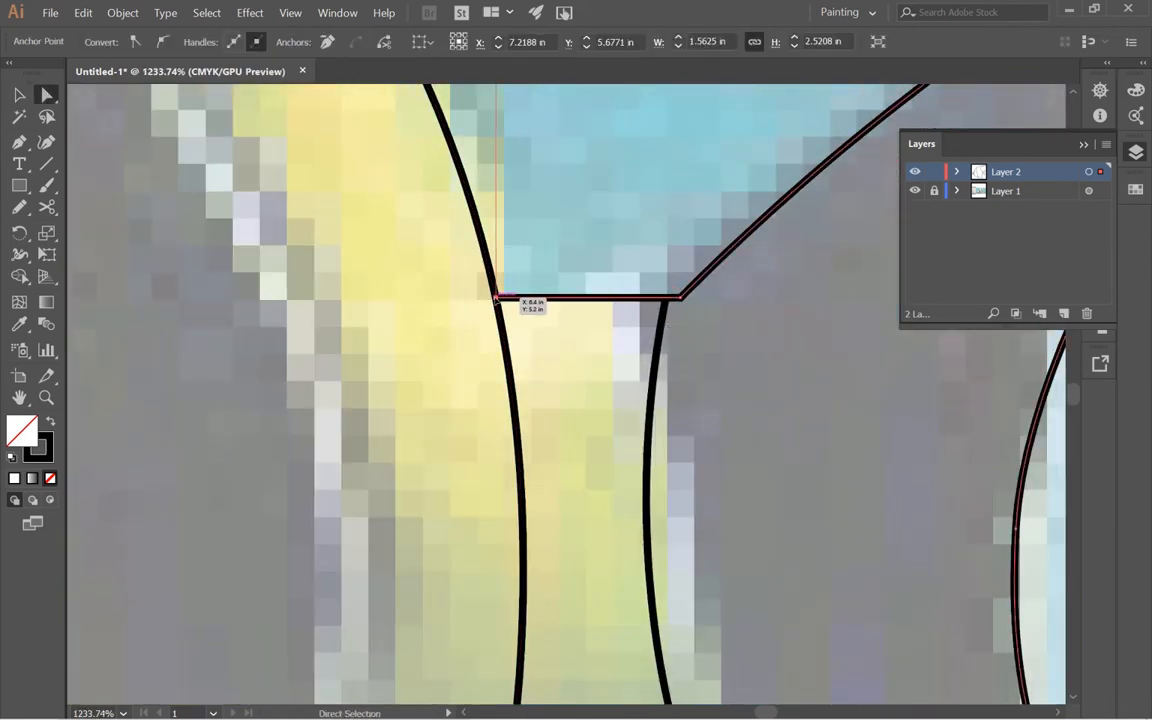
pyautogui.moveTo(650, 340); pyautogui.dragTo(401, 214)
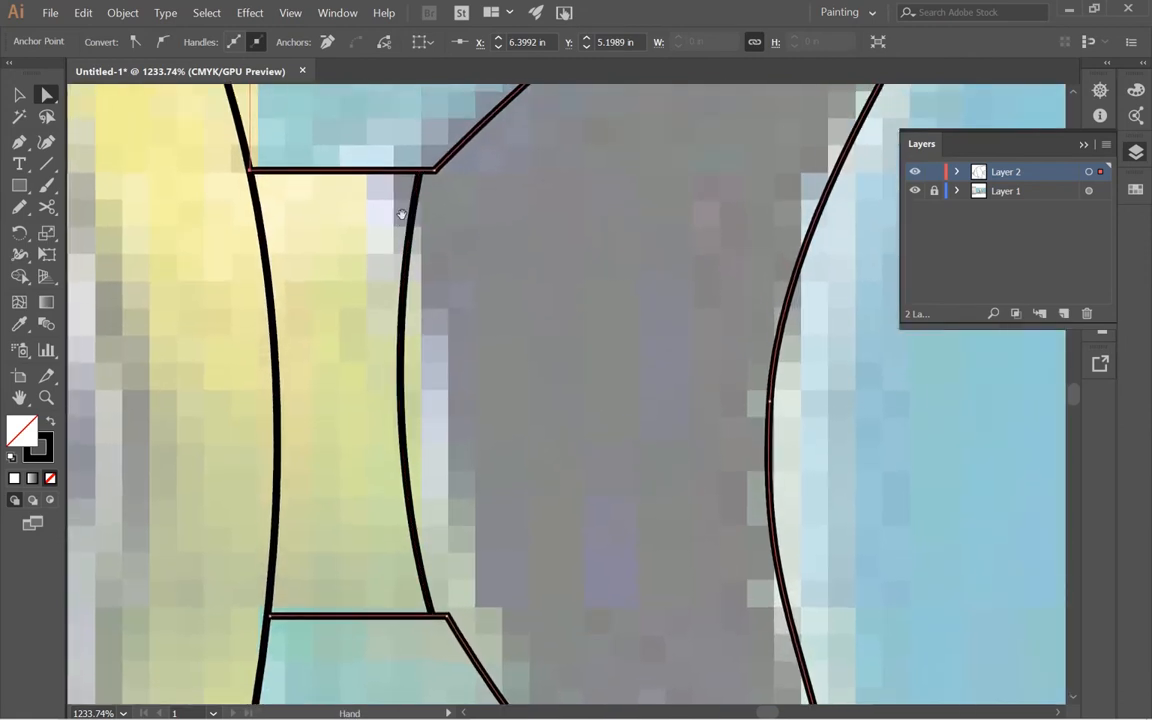
# - Move the curved line between the tail stalk and fin about 0.03 in towards the fin's inner corners
pyautogui.click(402, 220)
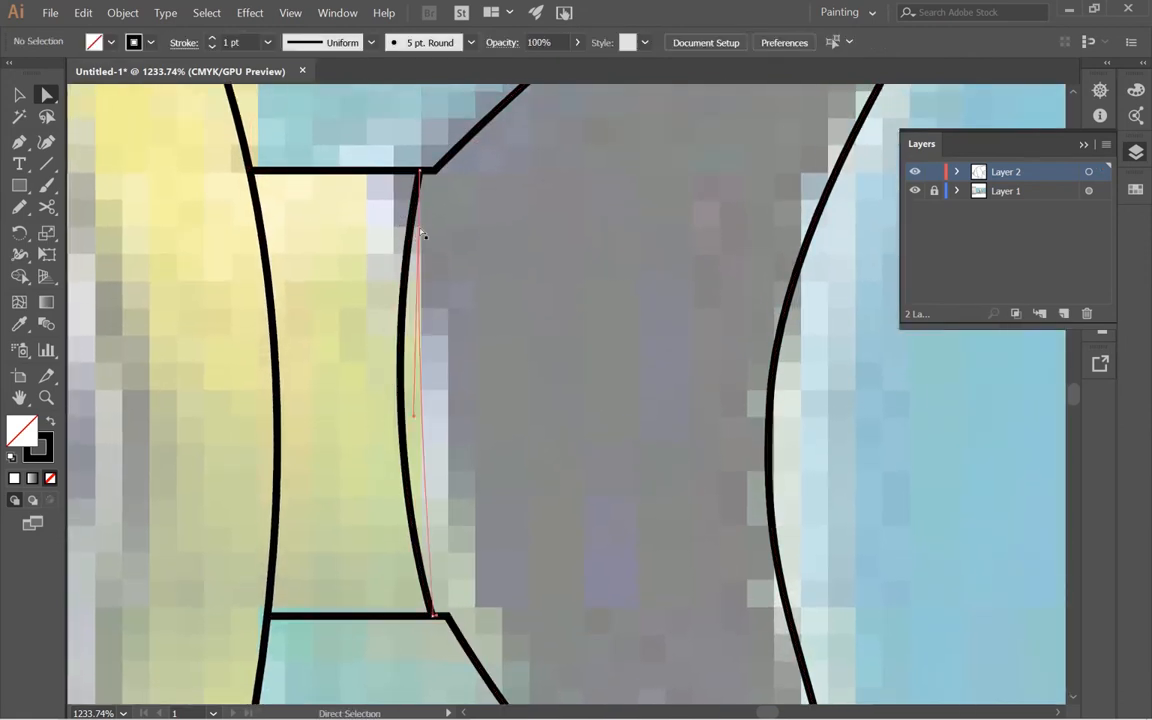
pyautogui.click(422, 231)
pyautogui.press('v')
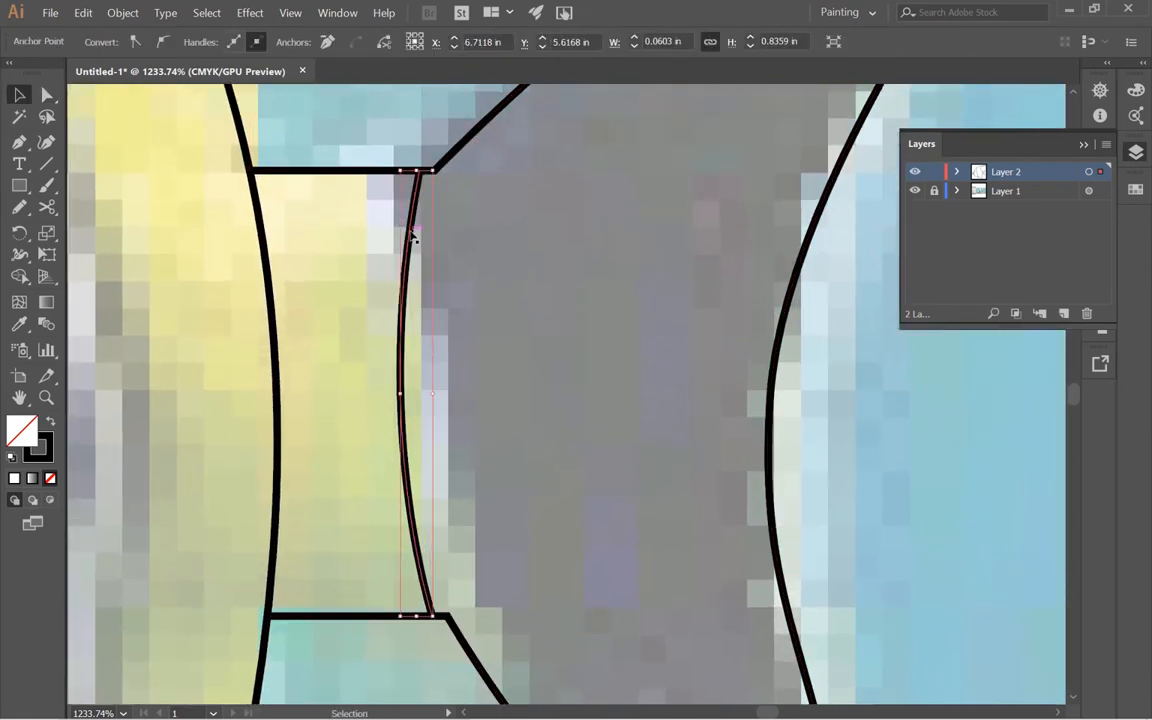
pyautogui.moveTo(413, 237); pyautogui.dragTo(426, 231)
pyautogui.click(511, 314)
# - Align the curved dividing line's lower end with the corner where the stalk's lower edge meets the fin, and check its upper end
pyautogui.hotkey('ctrl', 'space')
pyautogui.keyDown('ctrl'); pyautogui.click(465, 590); pyautogui.keyUp('ctrl')
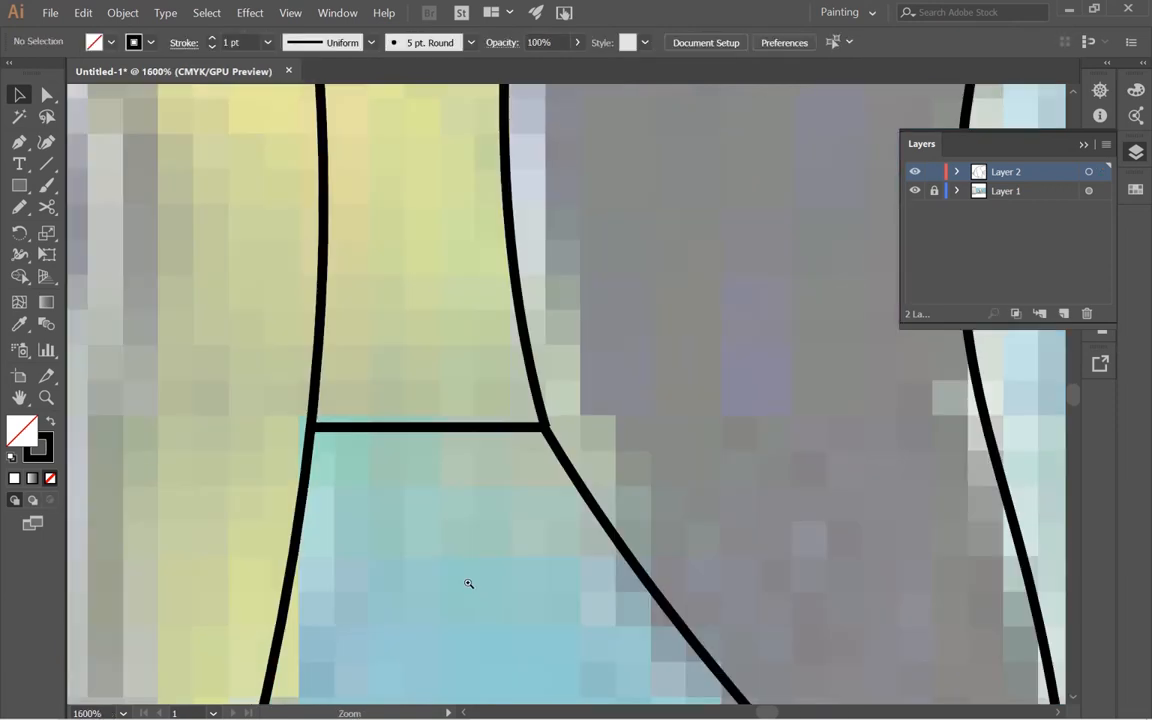
pyautogui.press('a')
pyautogui.click(536, 403)
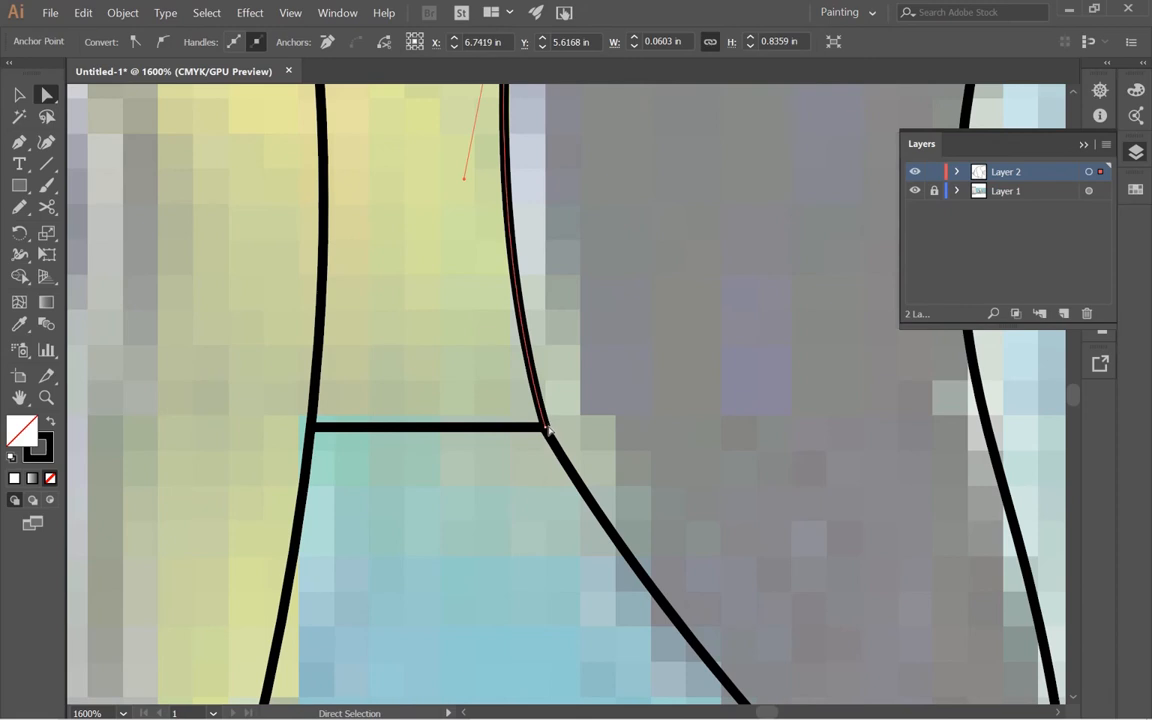
pyautogui.moveTo(545, 428); pyautogui.dragTo(540, 428)
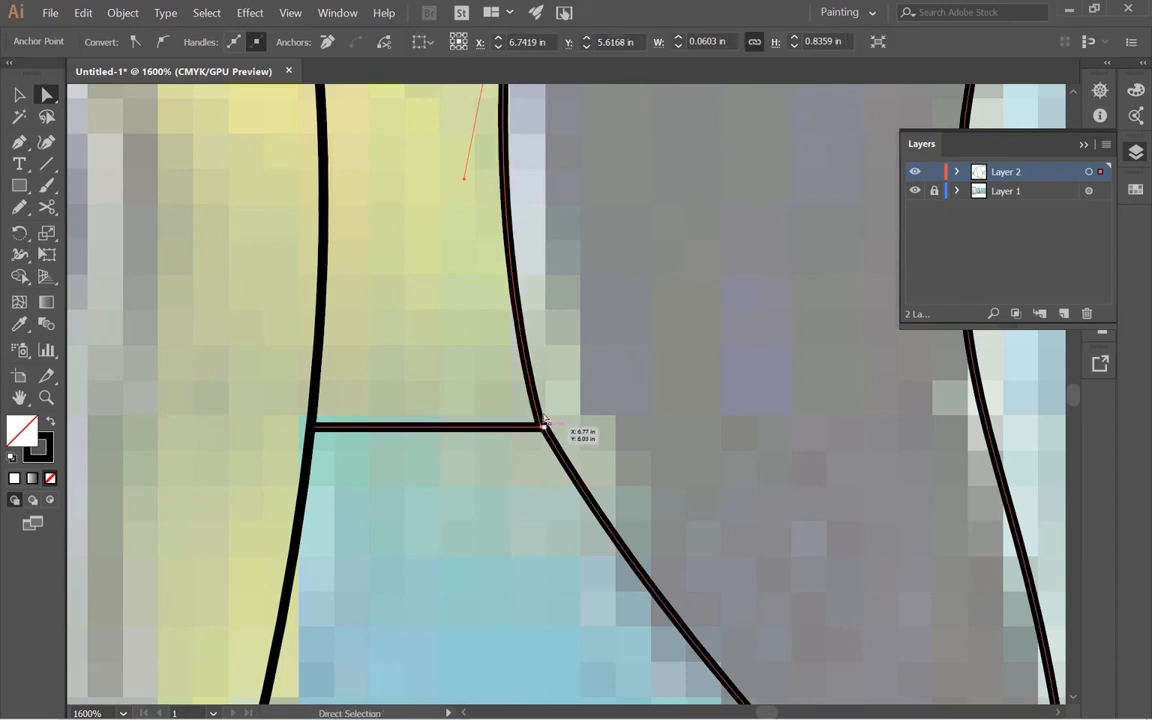
pyautogui.press('space')
pyautogui.moveTo(540, 198); pyautogui.dragTo(453, 262)
pyautogui.keyDown('ctrl'); pyautogui.click(485, 542); pyautogui.keyUp('ctrl')
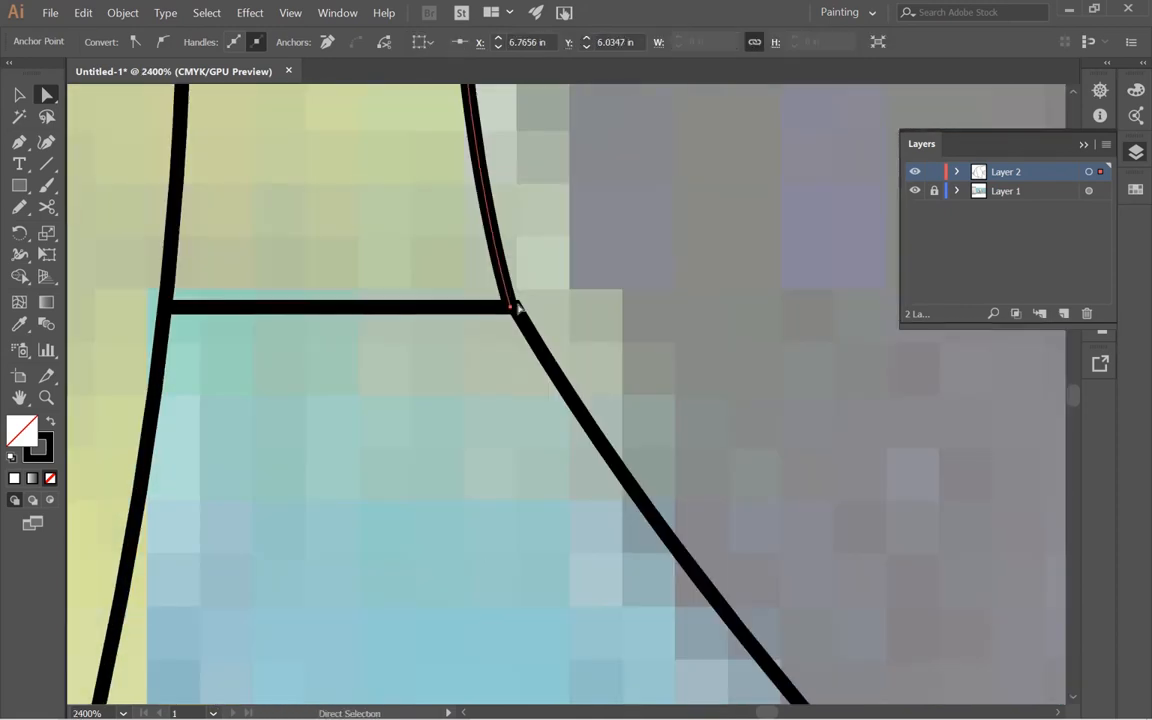
pyautogui.moveTo(509, 310); pyautogui.dragTo(516, 310)
pyautogui.press('space')
pyautogui.moveTo(547, 220); pyautogui.dragTo(490, 637)
pyautogui.moveTo(432, 318); pyautogui.dragTo(451, 690)
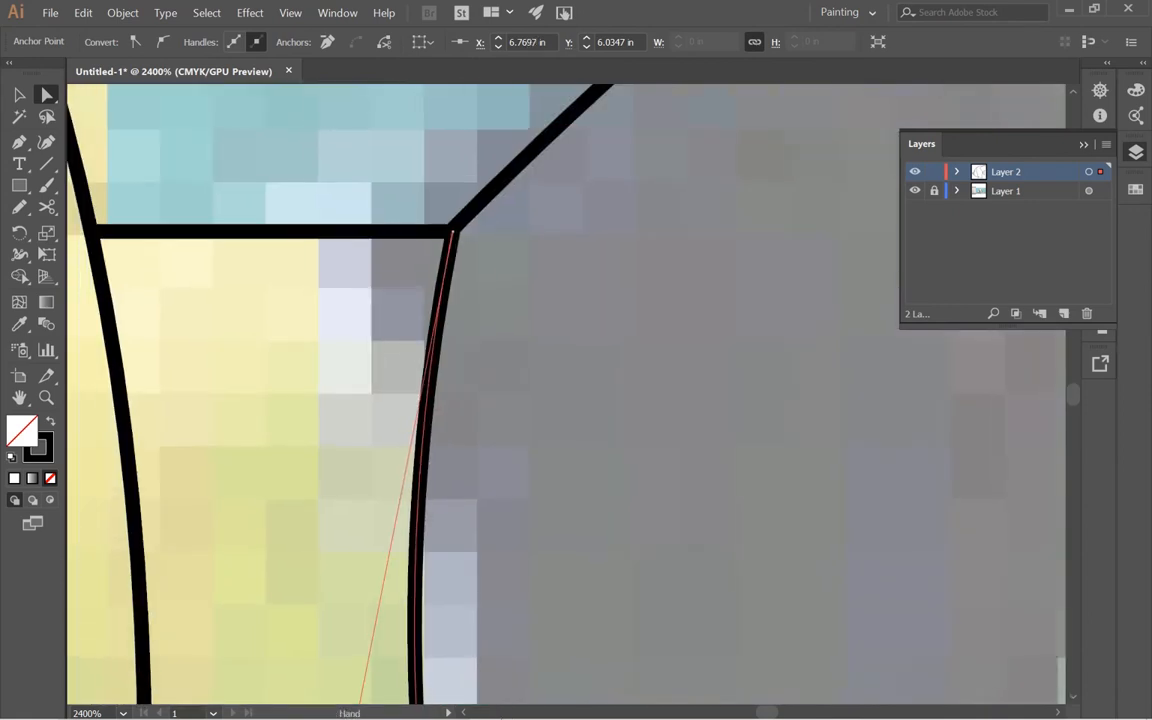
# - Align the curved dividing line's upper end with the corner where the stalk's upper edge meets the fin, and deselect it
pyautogui.moveTo(455, 234); pyautogui.dragTo(453, 232)
pyautogui.keyDown('ctrl'); pyautogui.keyDown('alt'); pyautogui.click(452, 232); pyautogui.keyUp('alt'); pyautogui.keyUp('ctrl')
pyautogui.keyDown('ctrl'); pyautogui.keyDown('alt'); pyautogui.click(452, 232); pyautogui.keyUp('alt'); pyautogui.keyUp('ctrl')
pyautogui.keyDown('ctrl'); pyautogui.keyDown('alt'); pyautogui.click(452, 232); pyautogui.keyUp('alt'); pyautogui.keyUp('ctrl')
pyautogui.press('v')
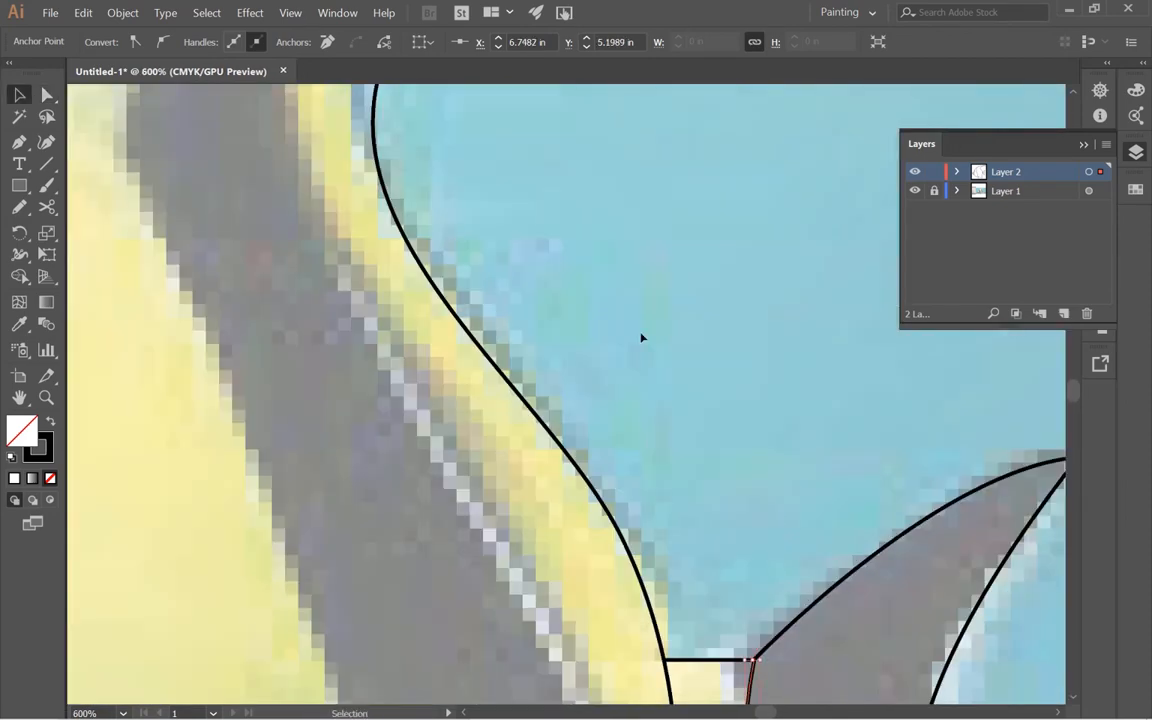
pyautogui.click(643, 337)
pyautogui.keyDown('ctrl'); pyautogui.keyDown('alt'); pyautogui.click(676, 370); pyautogui.keyUp('alt'); pyautogui.keyUp('ctrl')
pyautogui.keyDown('ctrl'); pyautogui.keyDown('alt'); pyautogui.click(678, 372); pyautogui.keyUp('alt'); pyautogui.keyUp('ctrl')
pyautogui.keyDown('ctrl'); pyautogui.keyDown('alt'); pyautogui.click(678, 372); pyautogui.keyUp('alt'); pyautogui.keyUp('ctrl')
pyautogui.keyDown('ctrl'); pyautogui.keyDown('alt'); pyautogui.click(677, 371); pyautogui.keyUp('alt'); pyautogui.keyUp('ctrl')
pyautogui.moveTo(459, 444); pyautogui.dragTo(617, 311)
pyautogui.keyDown('ctrl'); pyautogui.keyDown('alt'); pyautogui.click(618, 311); pyautogui.keyUp('alt'); pyautogui.keyUp('ctrl')
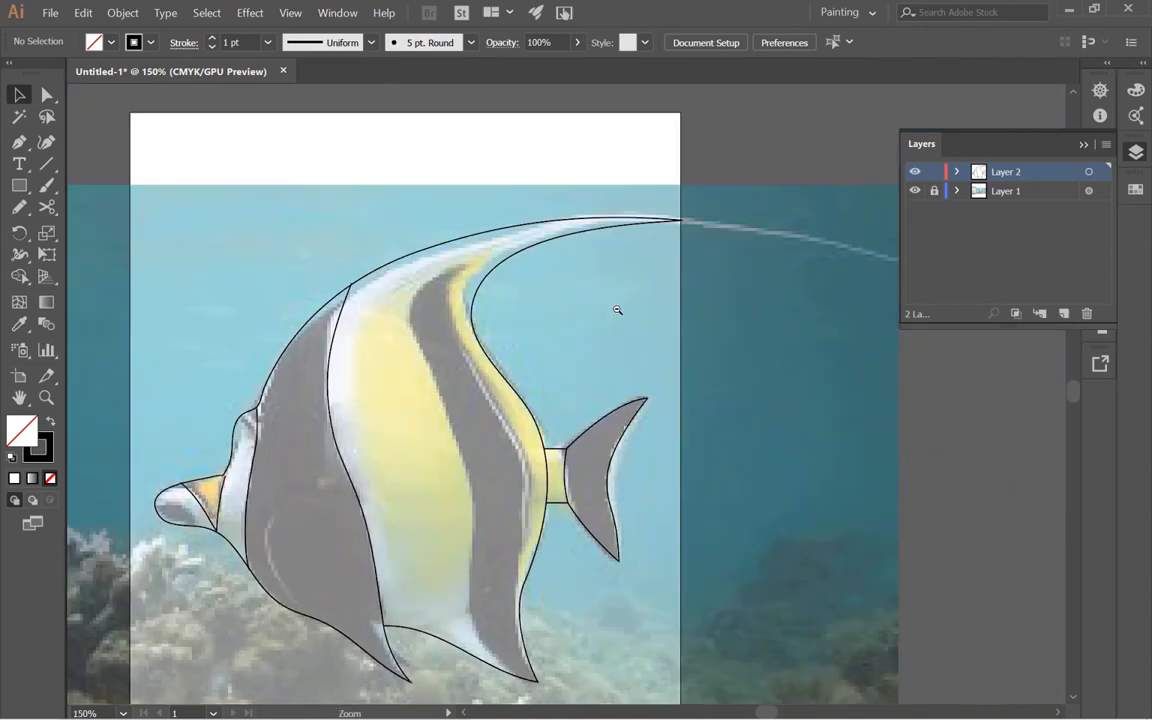
pyautogui.moveTo(511, 410); pyautogui.dragTo(571, 380)
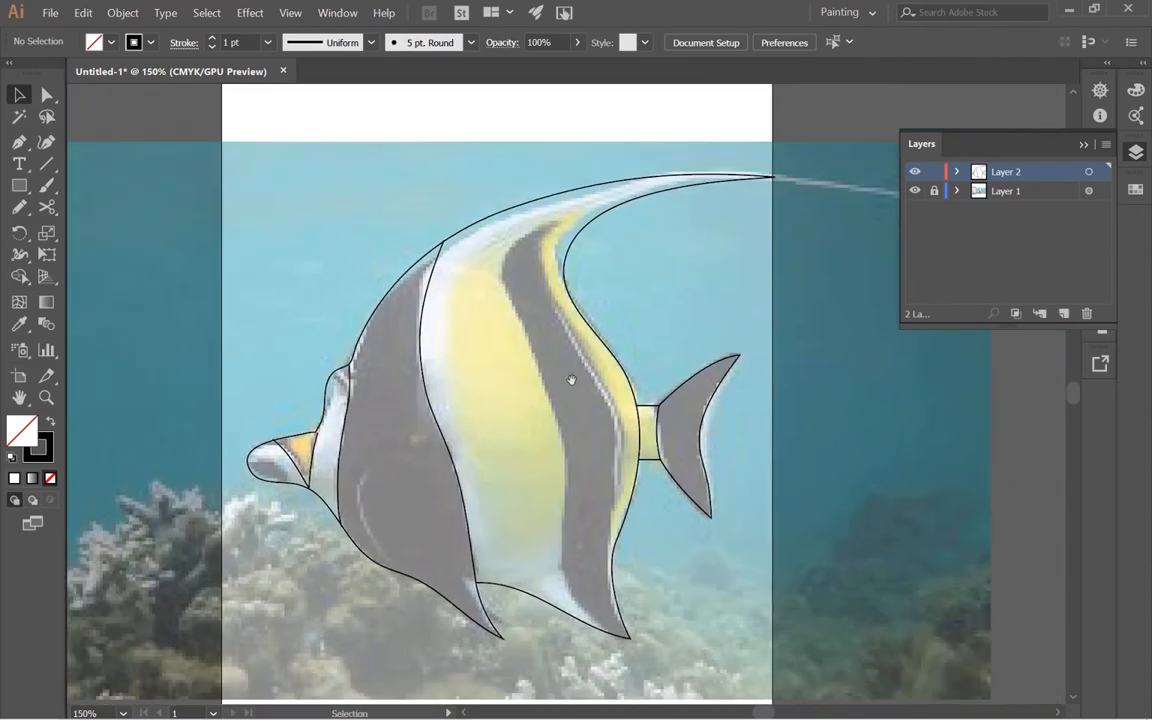
# - Save the drawing to the Desktop as an Adobe Illustrator file named "moorish idol pattern" with the default options
pyautogui.hotkey('ctrl', 's')
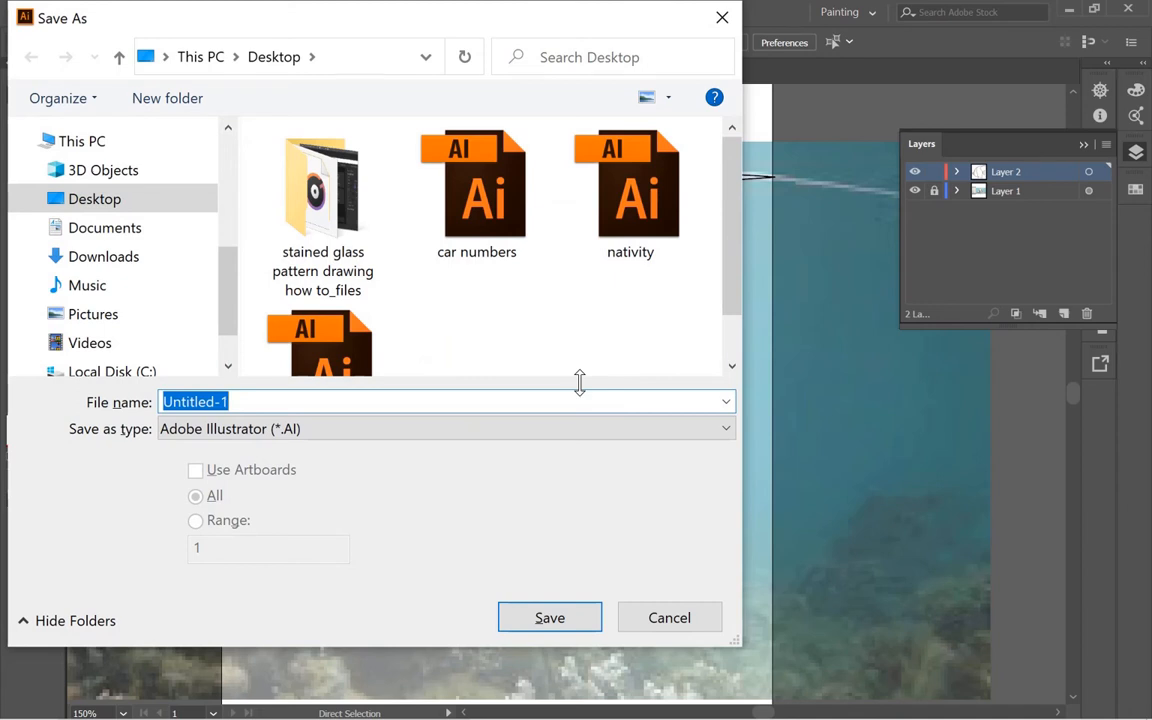
pyautogui.moveTo(727, 257); pyautogui.dragTo(720, 226)
pyautogui.write('oo')
pyautogui.press('BackSpace')
pyautogui.press('BackSpace')
pyautogui.write('oon')
pyautogui.press('BackSpace')
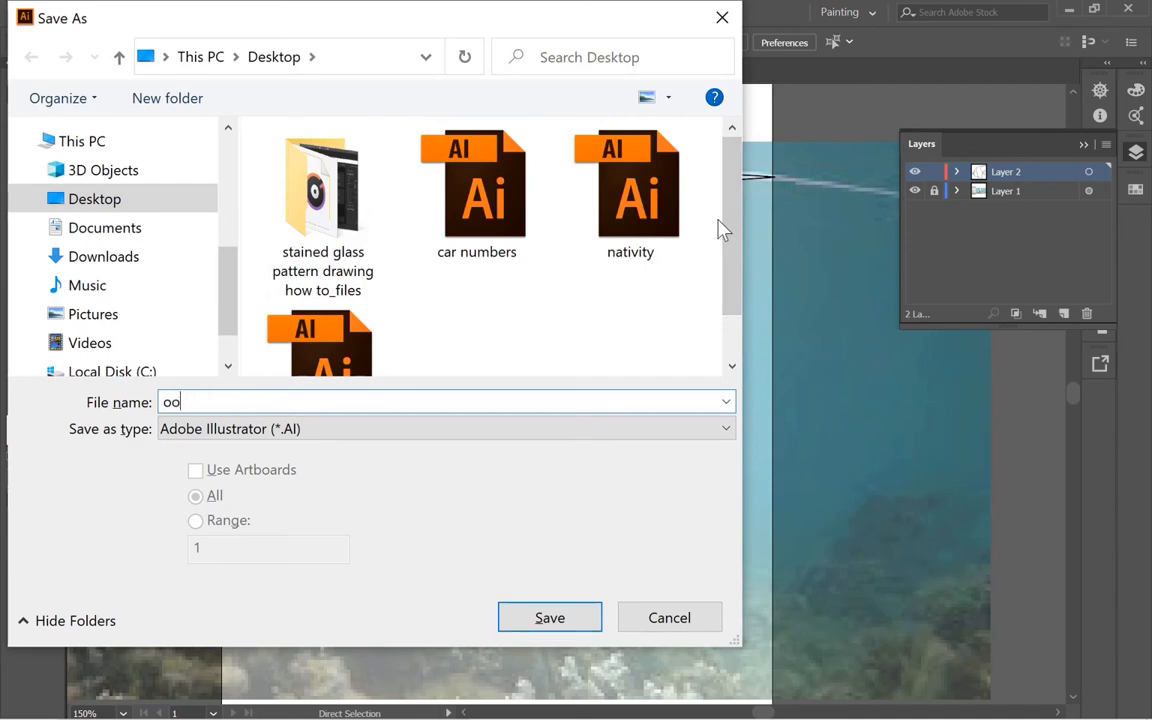
pyautogui.press('BackSpace')
pyautogui.press('BackSpace')
pyautogui.write('moorish idol ')
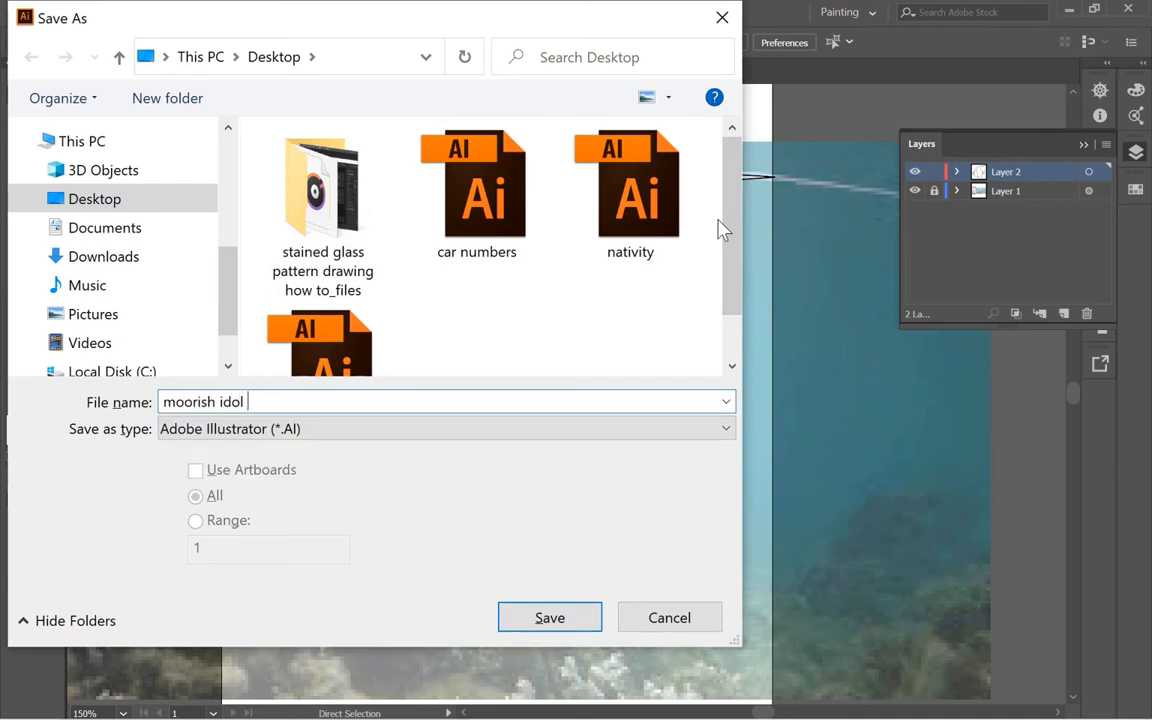
pyautogui.write('pattern')
pyautogui.click(558, 626)
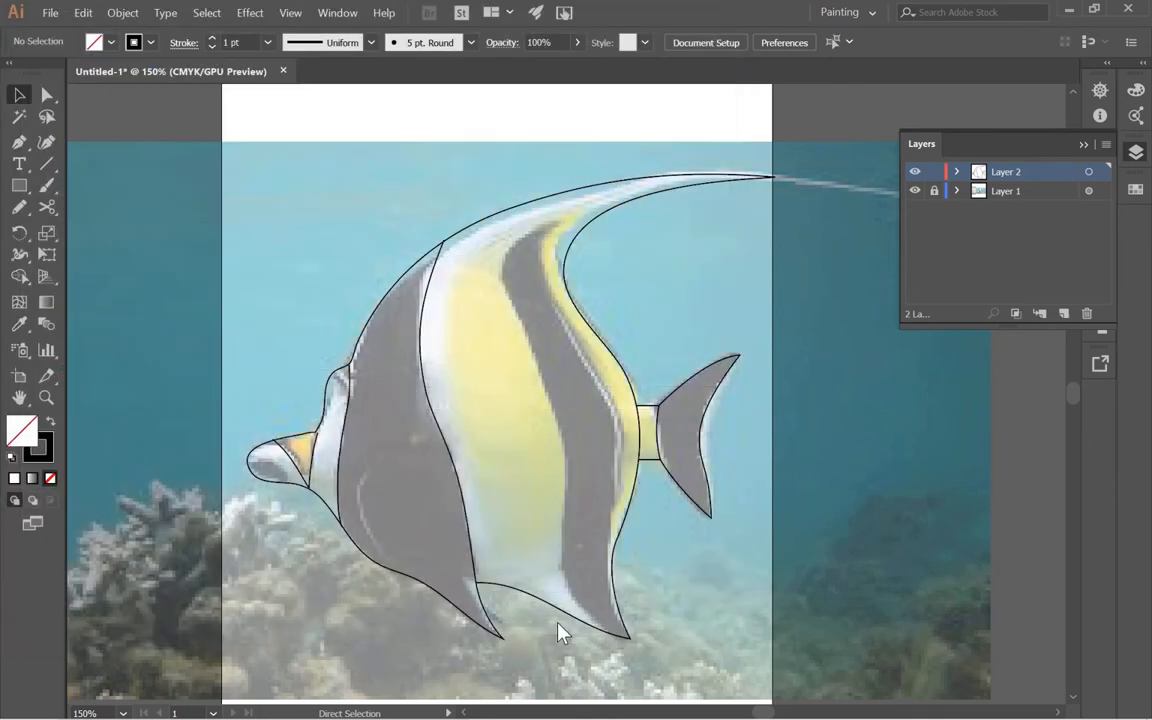
pyautogui.press('Return')
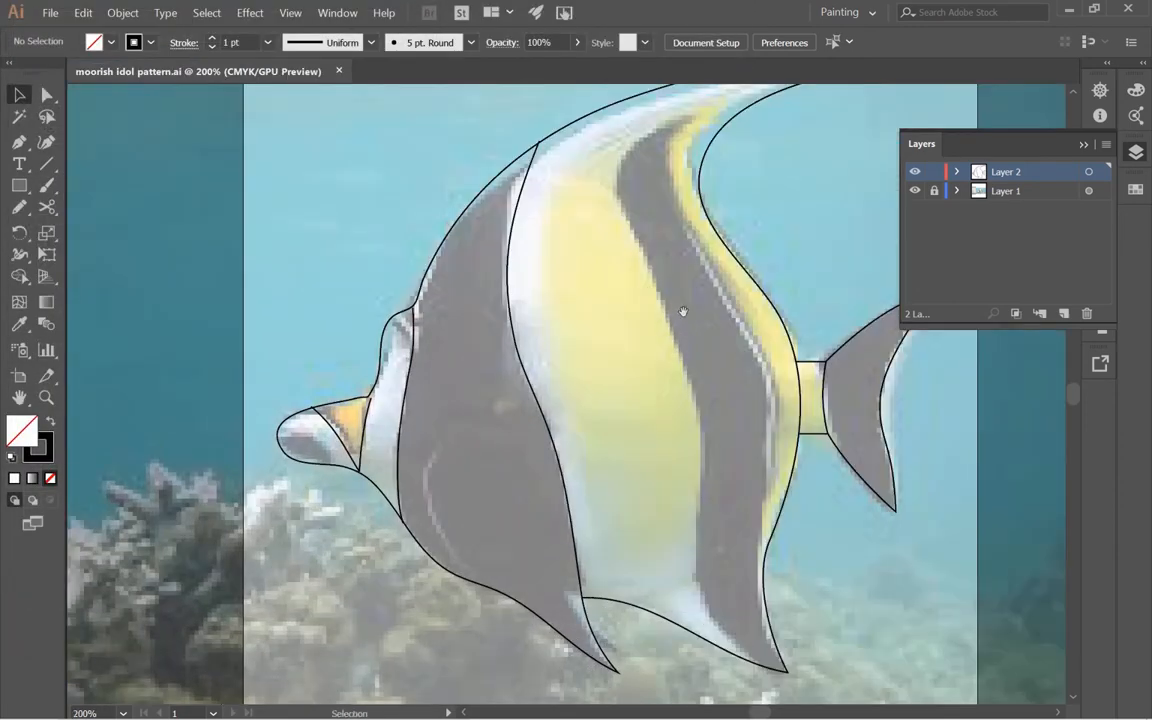
# - Examine the dorsal fin, rear stripes and tail of the traced fish for lines that still need drawing
pyautogui.moveTo(681, 311); pyautogui.dragTo(451, 408)
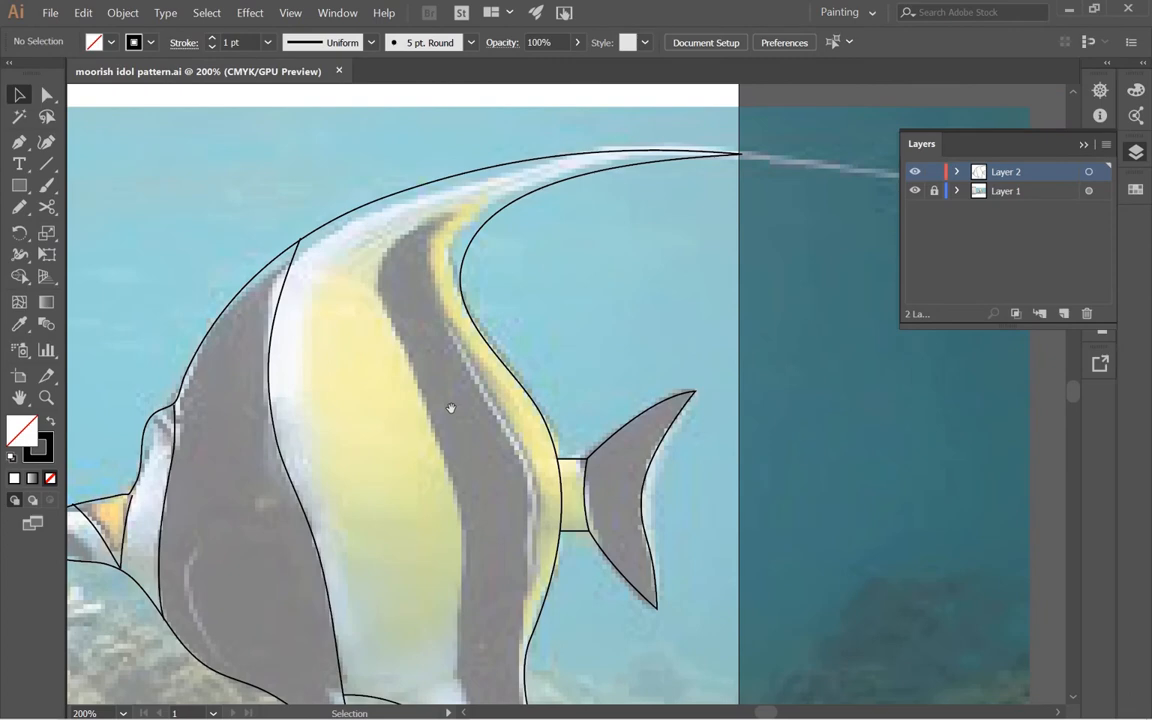
pyautogui.scroll(2, 433, 306)
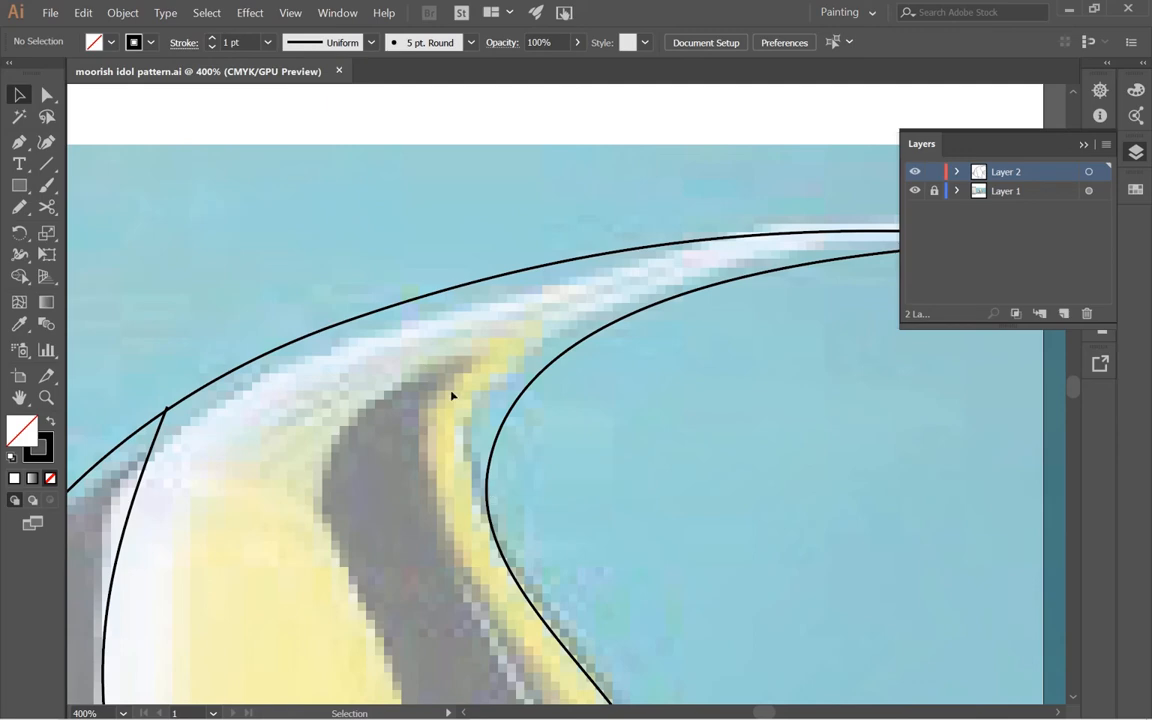
pyautogui.keyDown('ctrl'); pyautogui.keyDown('alt'); pyautogui.click(449, 527); pyautogui.keyUp('alt'); pyautogui.keyUp('ctrl')
pyautogui.moveTo(650, 511); pyautogui.dragTo(398, 228)
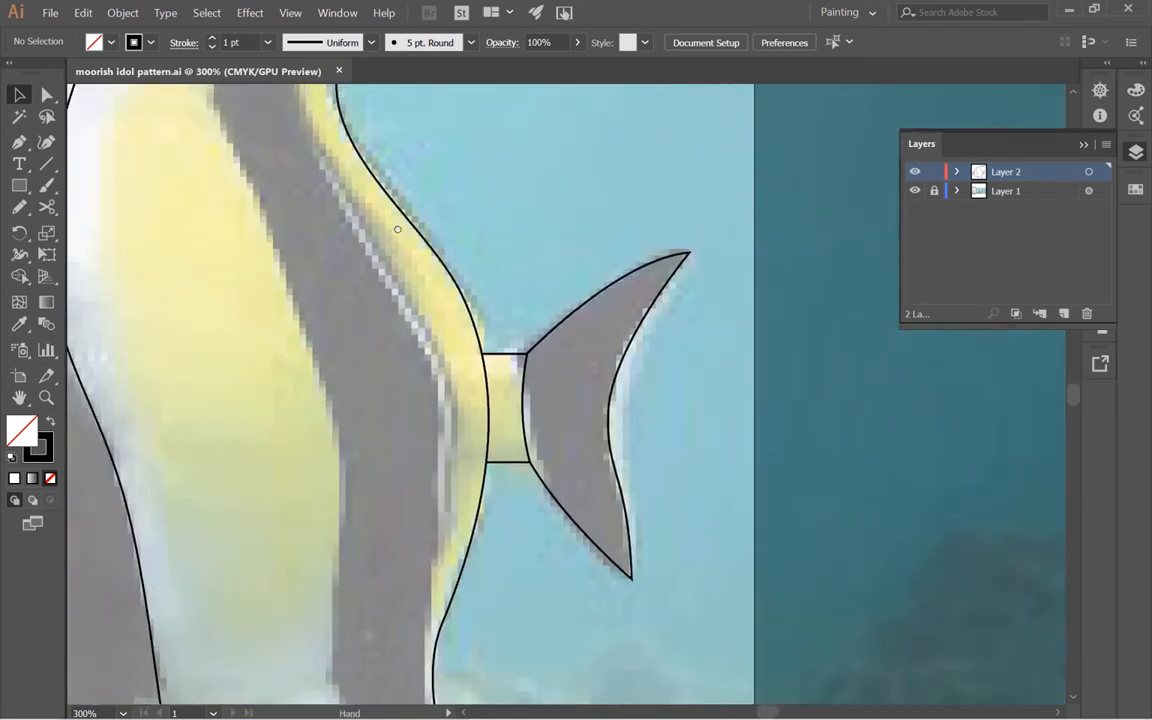
pyautogui.keyDown('ctrl'); pyautogui.keyDown('alt'); pyautogui.click(398, 228); pyautogui.keyUp('alt'); pyautogui.keyUp('ctrl')
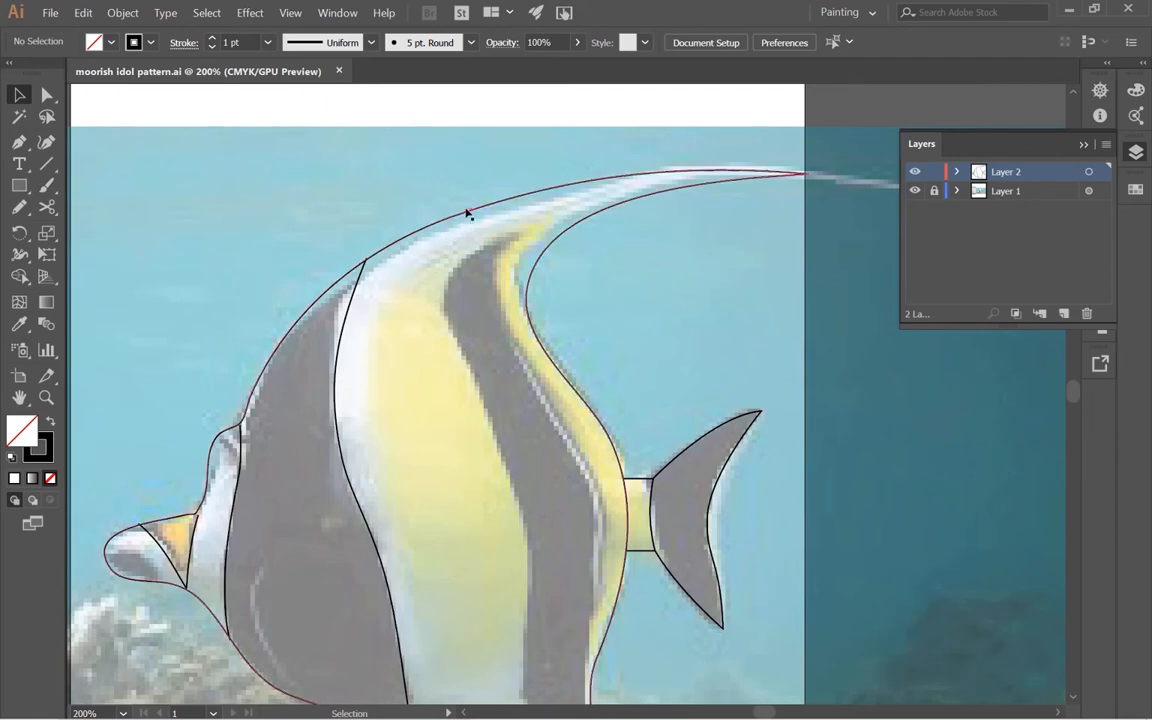
pyautogui.press('space')
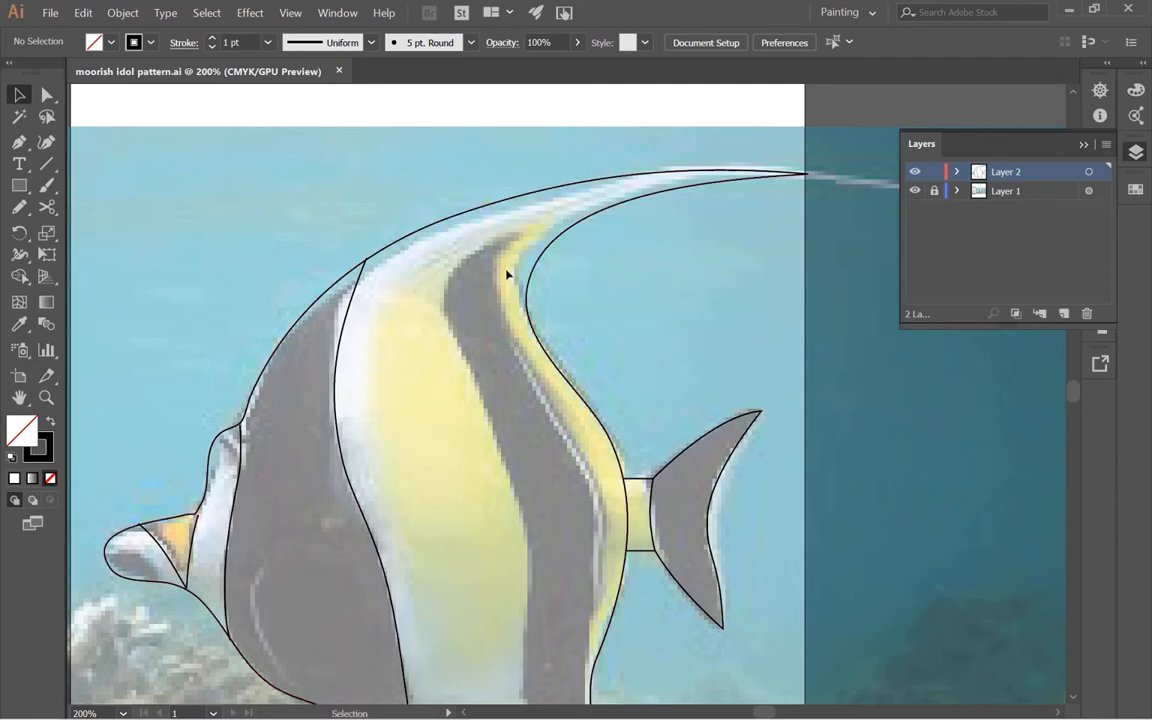
pyautogui.keyDown('ctrl'); pyautogui.keyDown('alt'); pyautogui.click(496, 298); pyautogui.keyUp('alt'); pyautogui.keyUp('ctrl')
pyautogui.moveTo(628, 379); pyautogui.dragTo(496, 238)
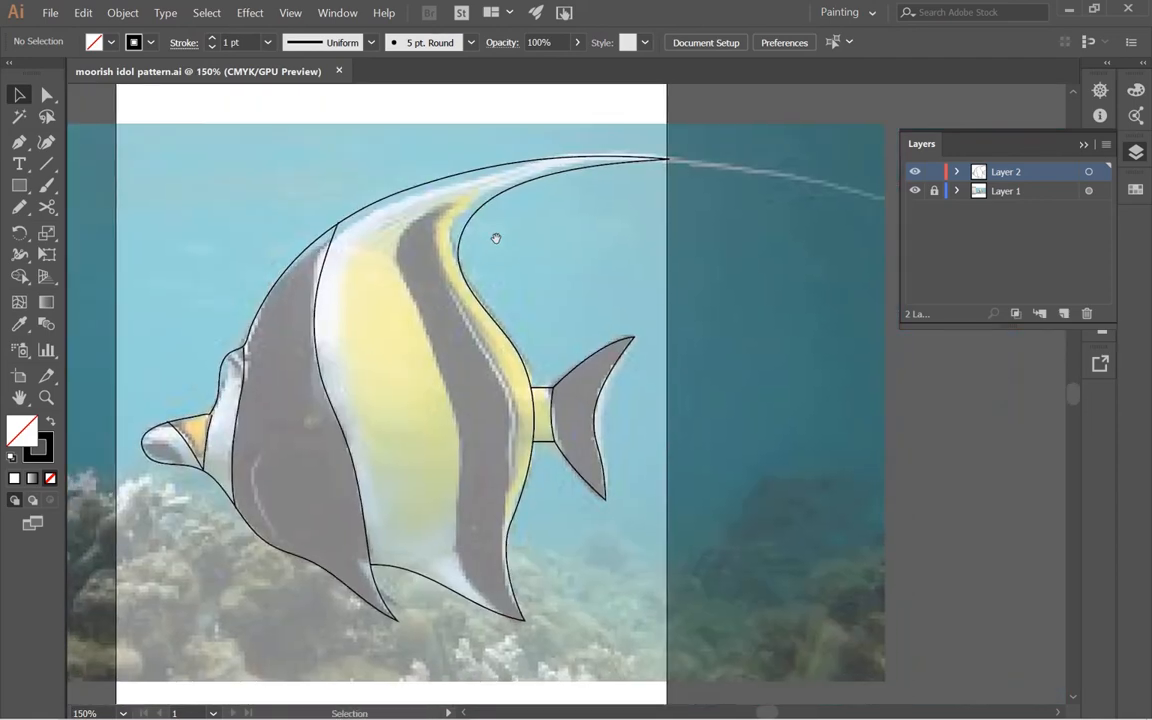
# - Switch to the browser and look through the moorish idol stained glass images, including the Etsy coral glass sculpture
pyautogui.hotkey('alt', 'Tab')
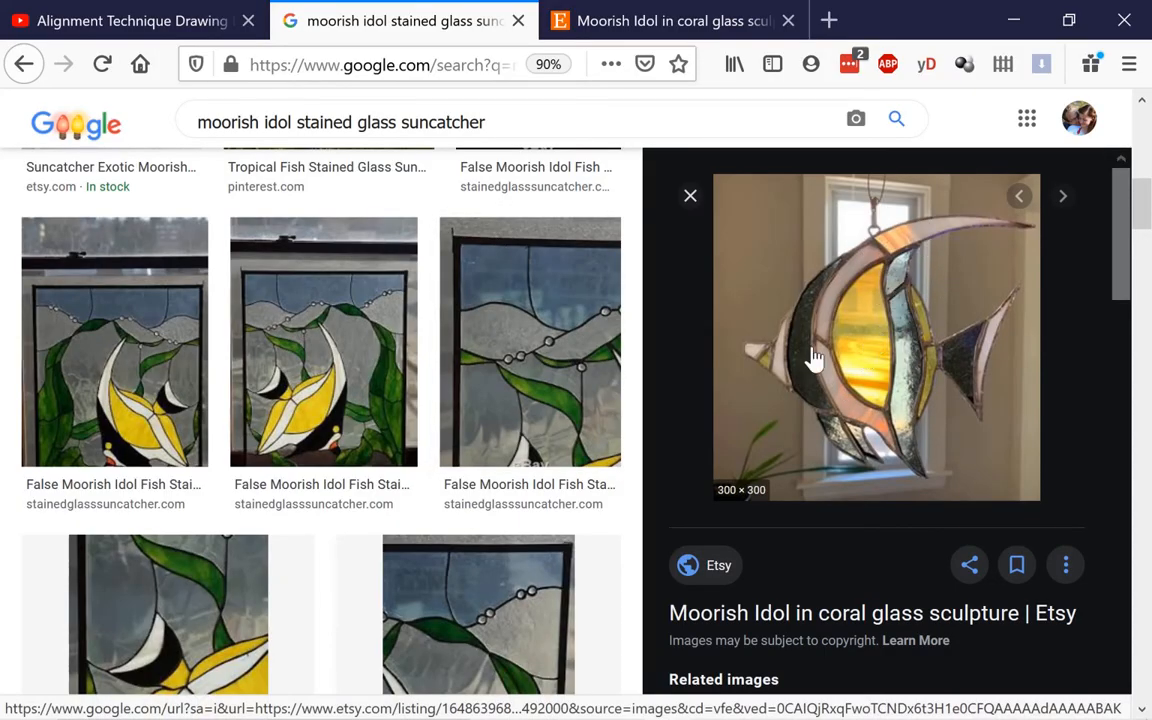
pyautogui.scroll(-1, 546, 373)
pyautogui.scroll(-6, 546, 373)
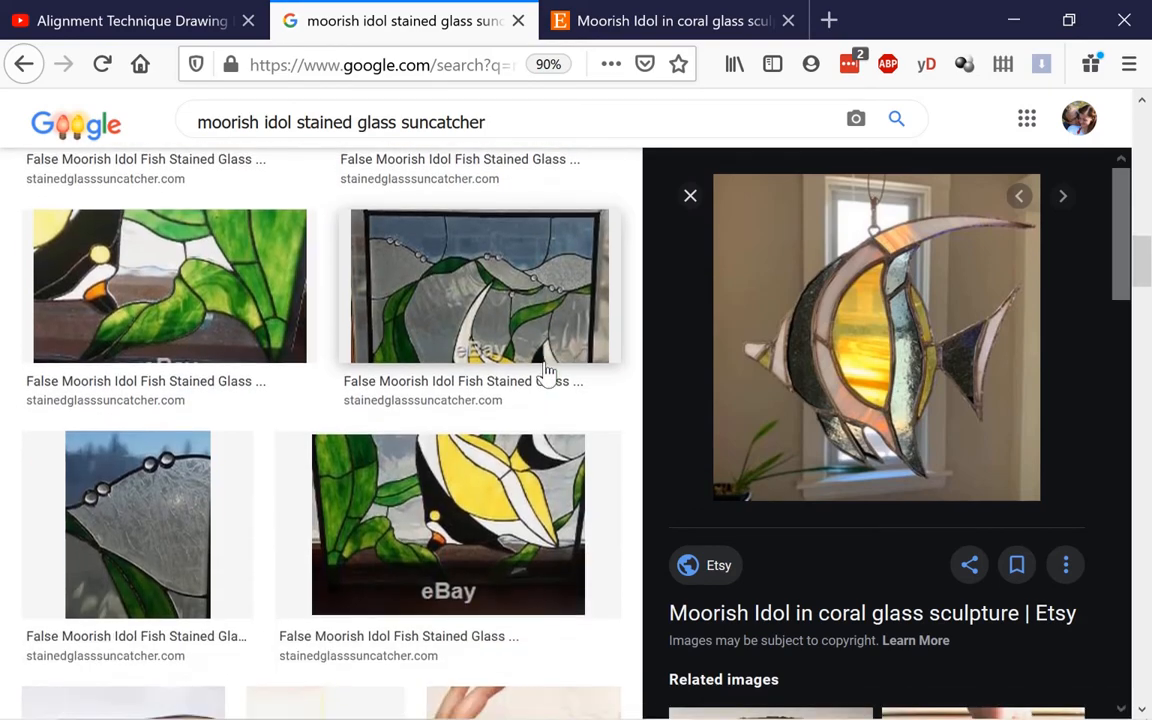
pyautogui.scroll(5, 546, 373)
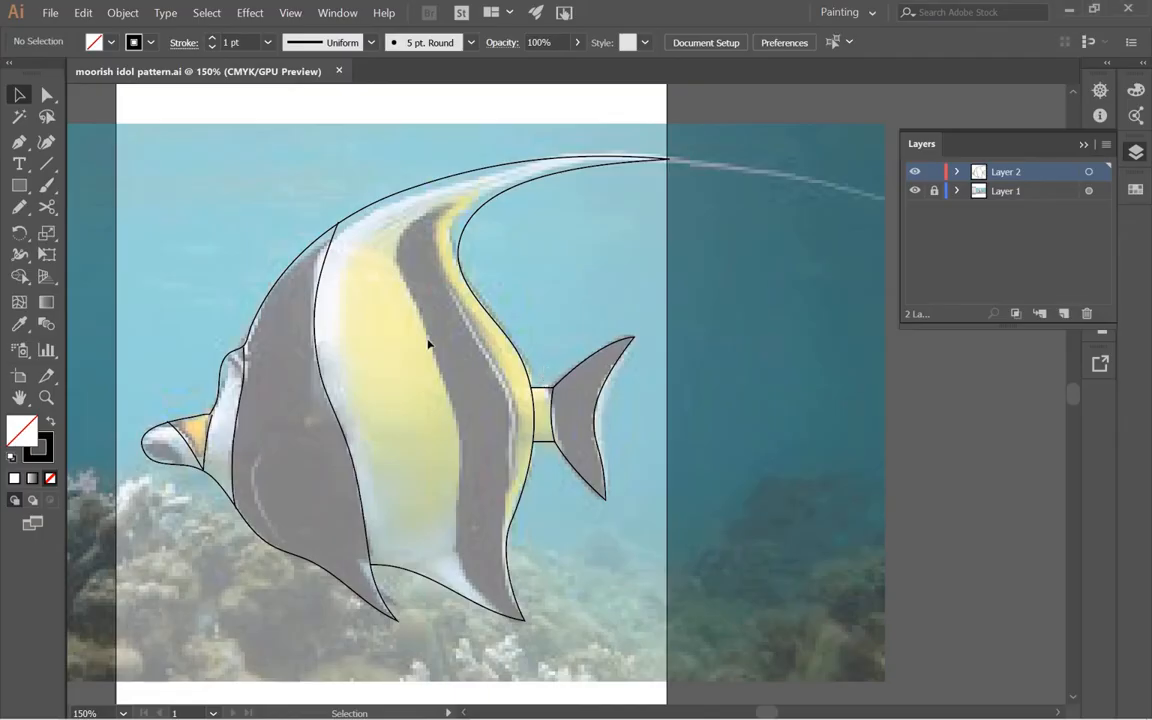
# - Return to Illustrator and compare the hand-drawn fish sketch beside the photo with the stripes of the traced fish
pyautogui.moveTo(429, 337); pyautogui.dragTo(753, 324)
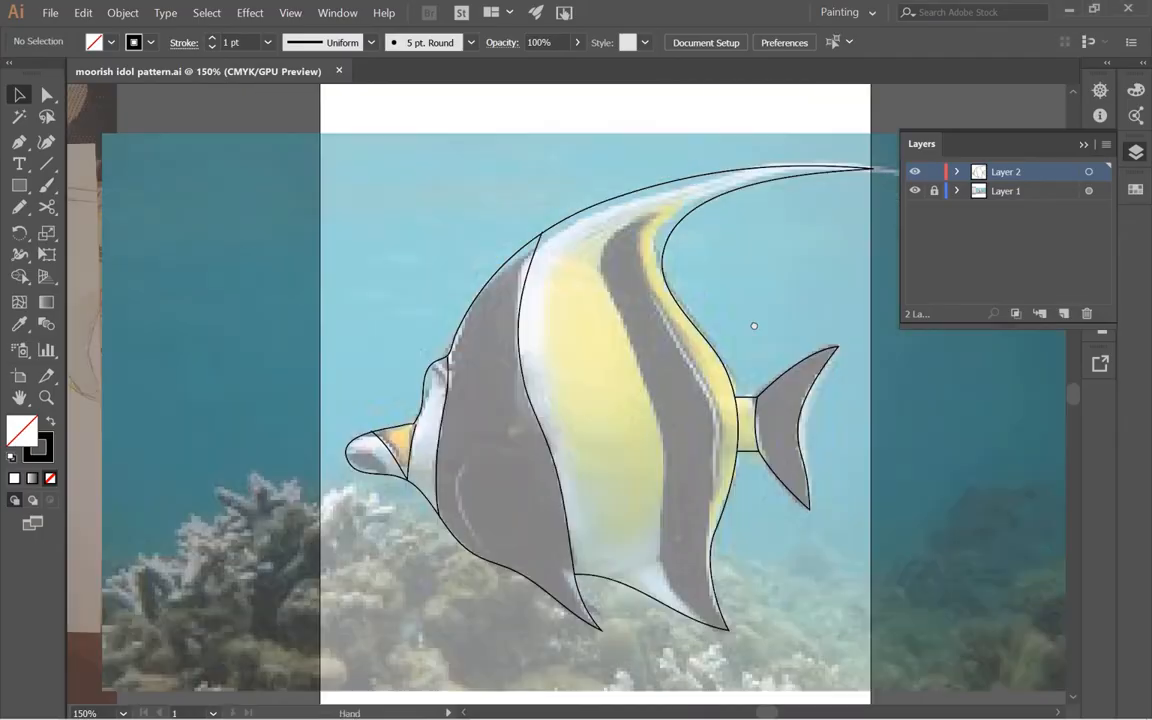
pyautogui.scroll(2, 753, 324)
pyautogui.moveTo(407, 470); pyautogui.dragTo(478, 507)
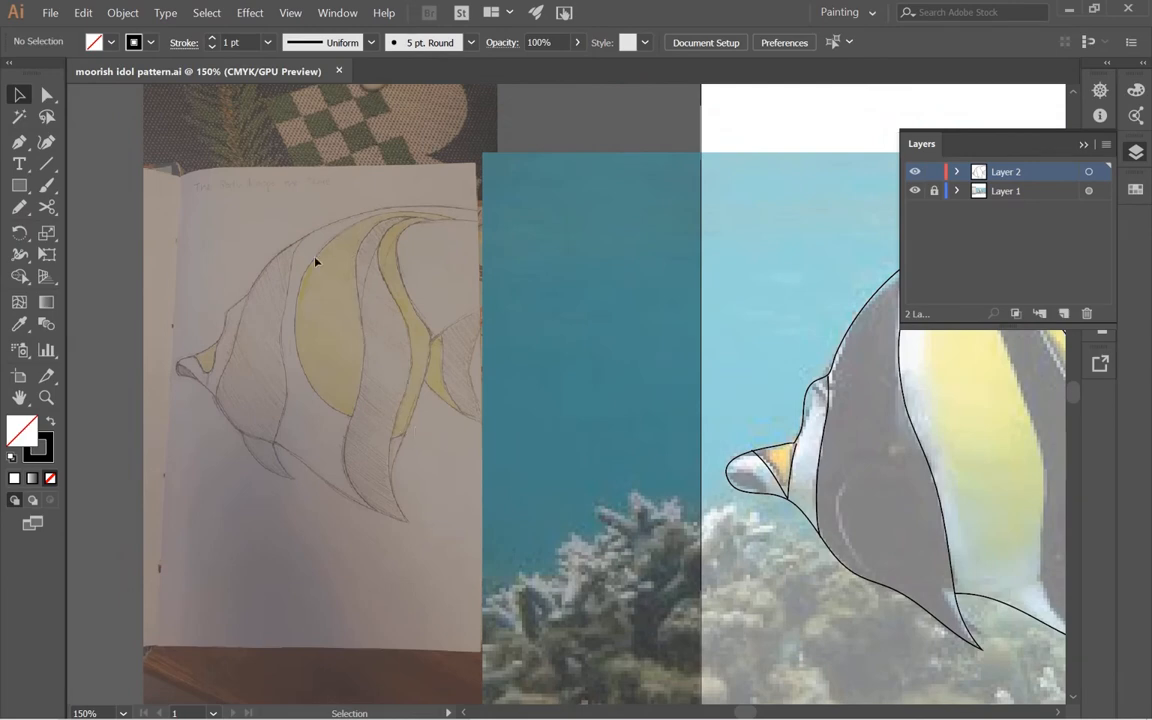
pyautogui.moveTo(729, 478); pyautogui.dragTo(41, 403)
pyautogui.keyDown('ctrl'); pyautogui.click(386, 294); pyautogui.keyUp('ctrl')
pyautogui.keyDown('ctrl'); pyautogui.click(441, 317); pyautogui.keyUp('ctrl')
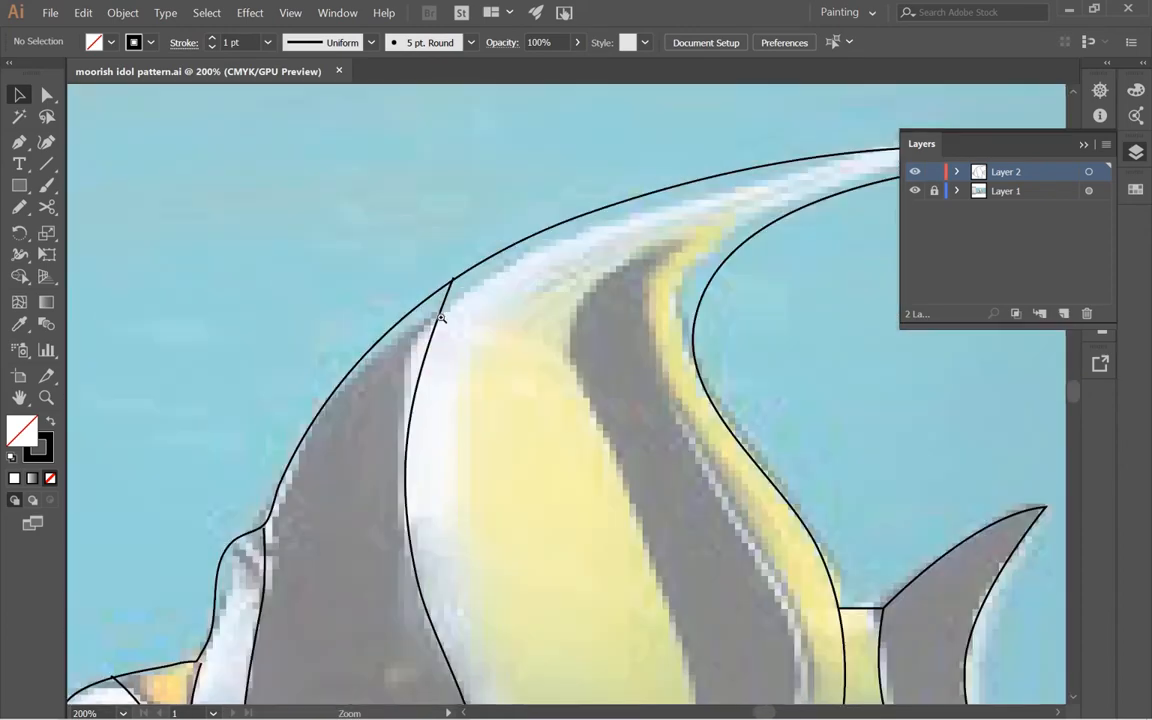
pyautogui.moveTo(694, 366); pyautogui.dragTo(467, 333)
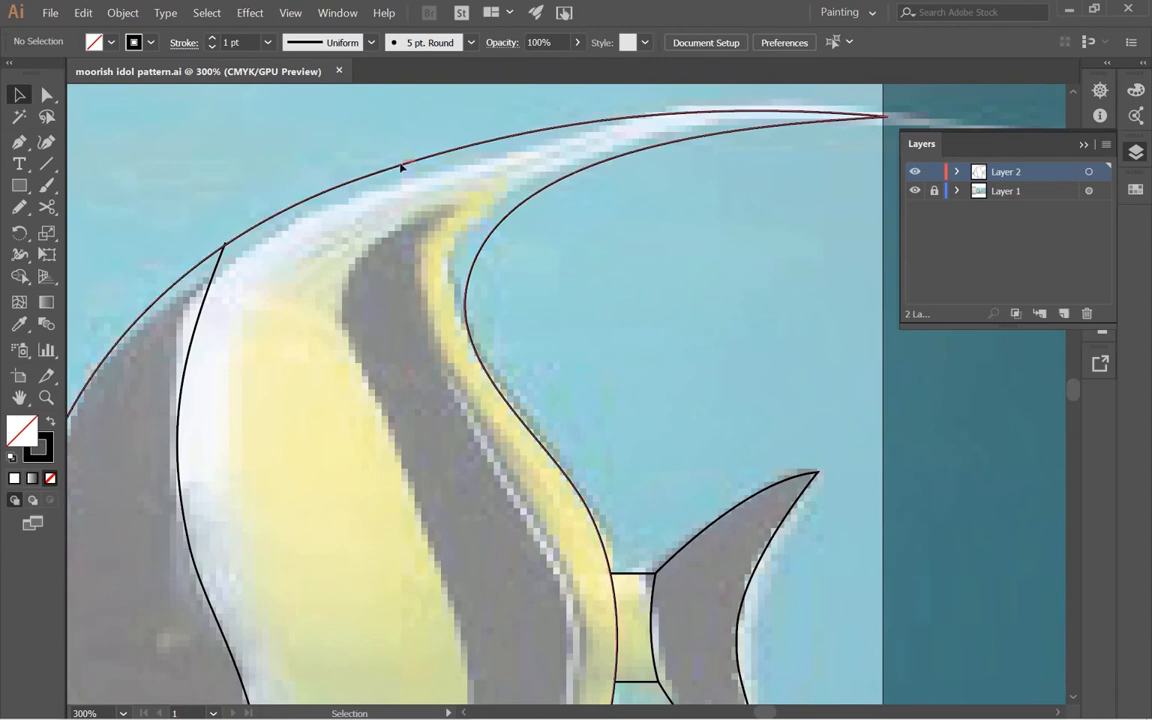
# - Compare the Etsy moorish idol glass sculpture in the browser with the rear stripes of the traced fish in Illustrator
pyautogui.hotkey('alt', 'Tab')
pyautogui.hotkey('alt', 'Tab')
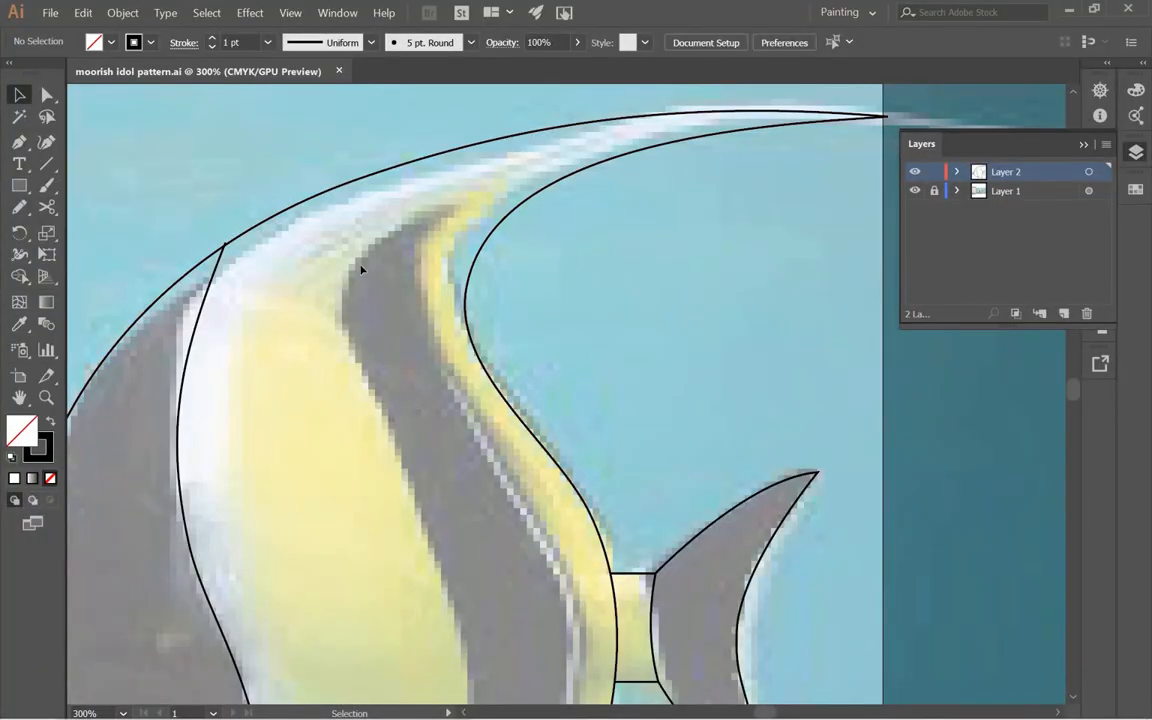
pyautogui.hotkey('alt', 'Tab')
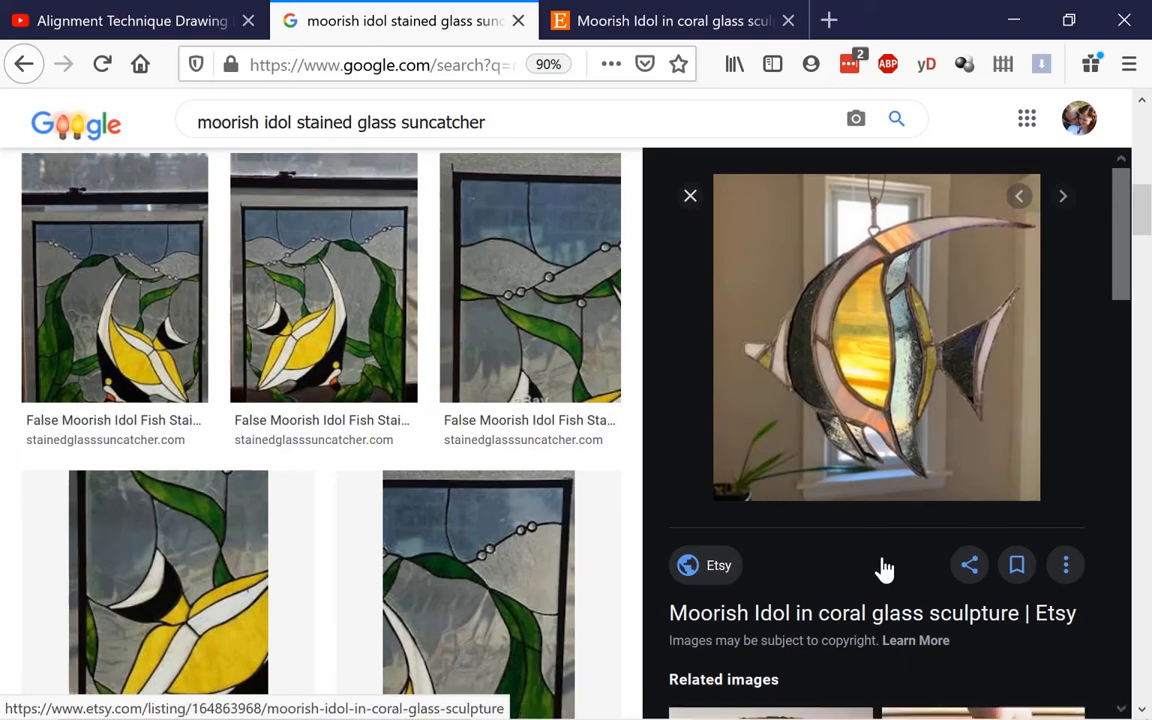
pyautogui.hotkey('alt', 'Tab')
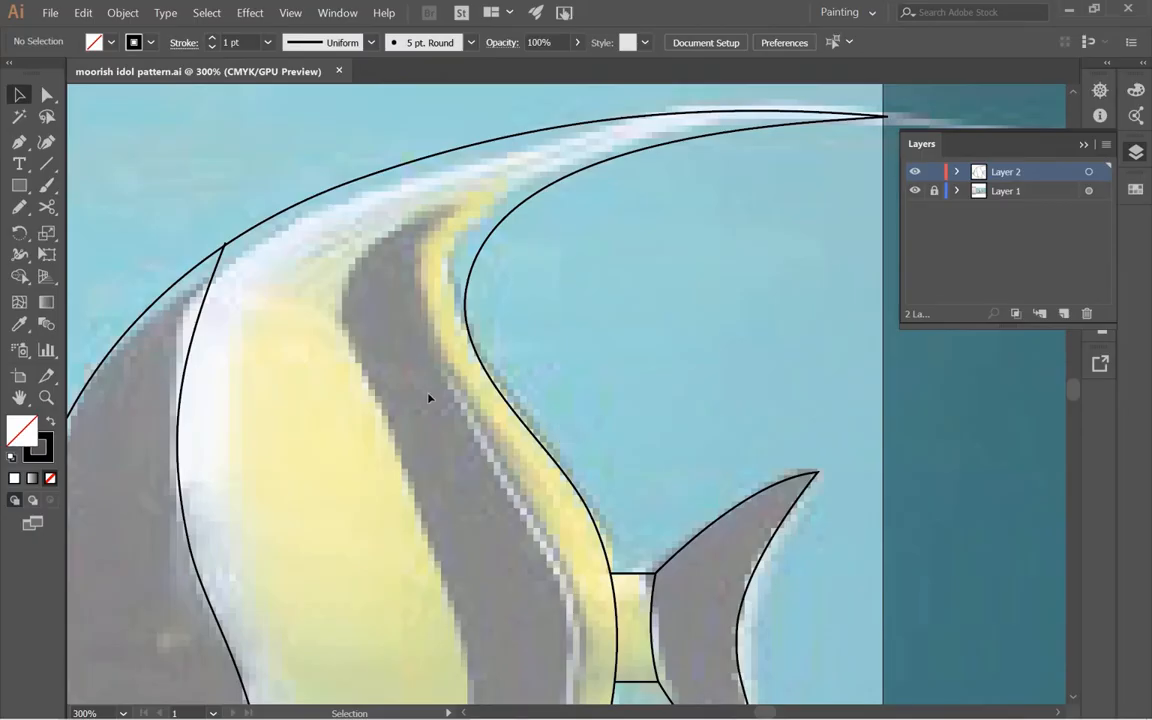
# - Draw a freehand Pencil line along the dark rear stripe's tail-side edge, from the dorsal fin's upper outline to the body outline below the tail stalk
pyautogui.hotkey('ctrl', '-')
pyautogui.hotkey('ctrl', '-')
pyautogui.moveTo(572, 422); pyautogui.dragTo(331, 397)
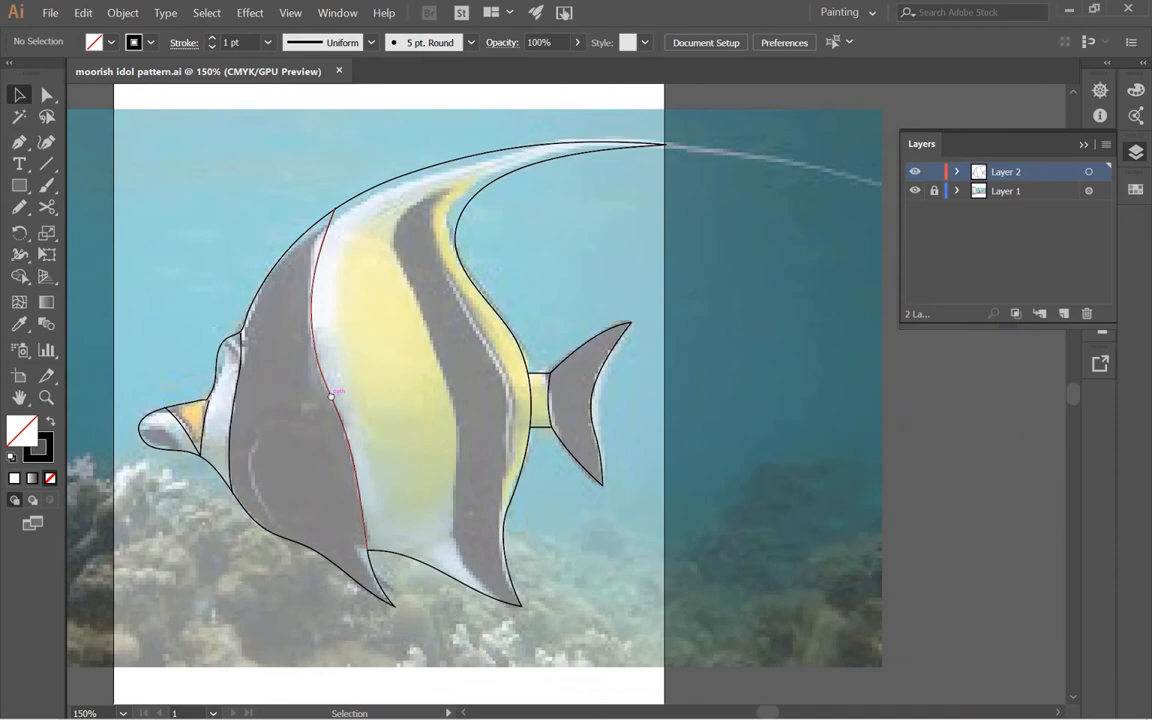
pyautogui.keyDown('ctrl'); pyautogui.click(443, 272); pyautogui.keyUp('ctrl')
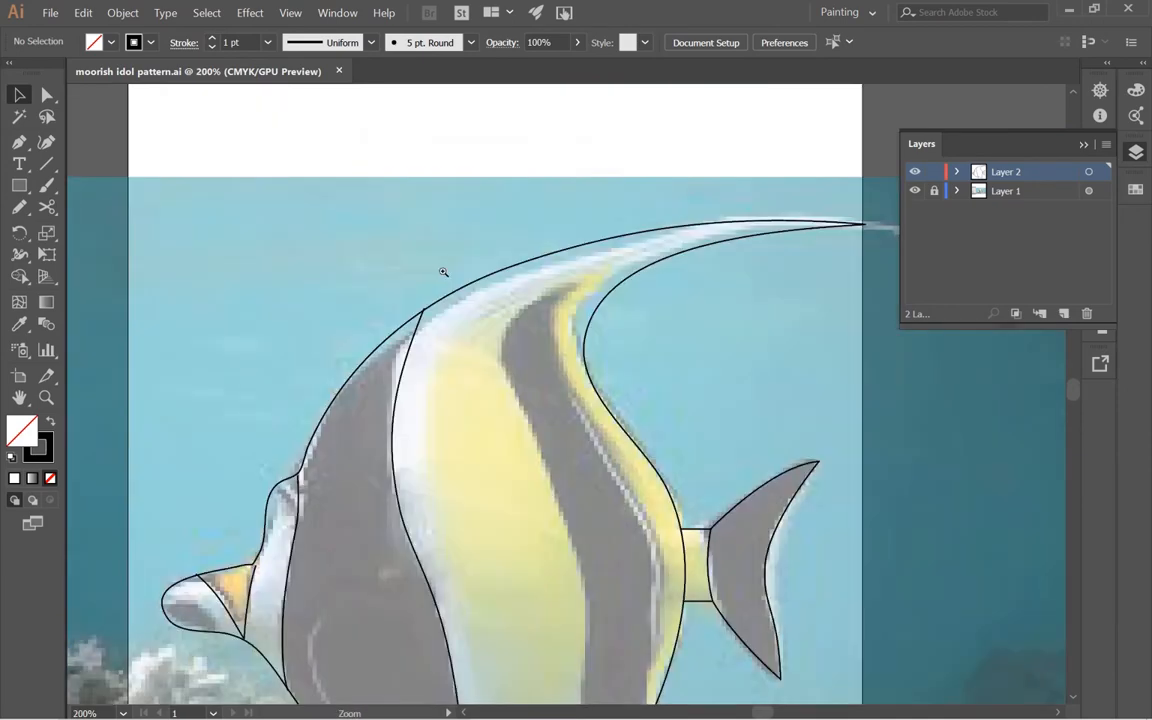
pyautogui.keyDown('ctrl'); pyautogui.click(527, 306); pyautogui.keyUp('ctrl')
pyautogui.moveTo(613, 495); pyautogui.dragTo(369, 392)
pyautogui.keyDown('ctrl'); pyautogui.click(356, 334); pyautogui.keyUp('ctrl')
pyautogui.moveTo(535, 350); pyautogui.dragTo(334, 334)
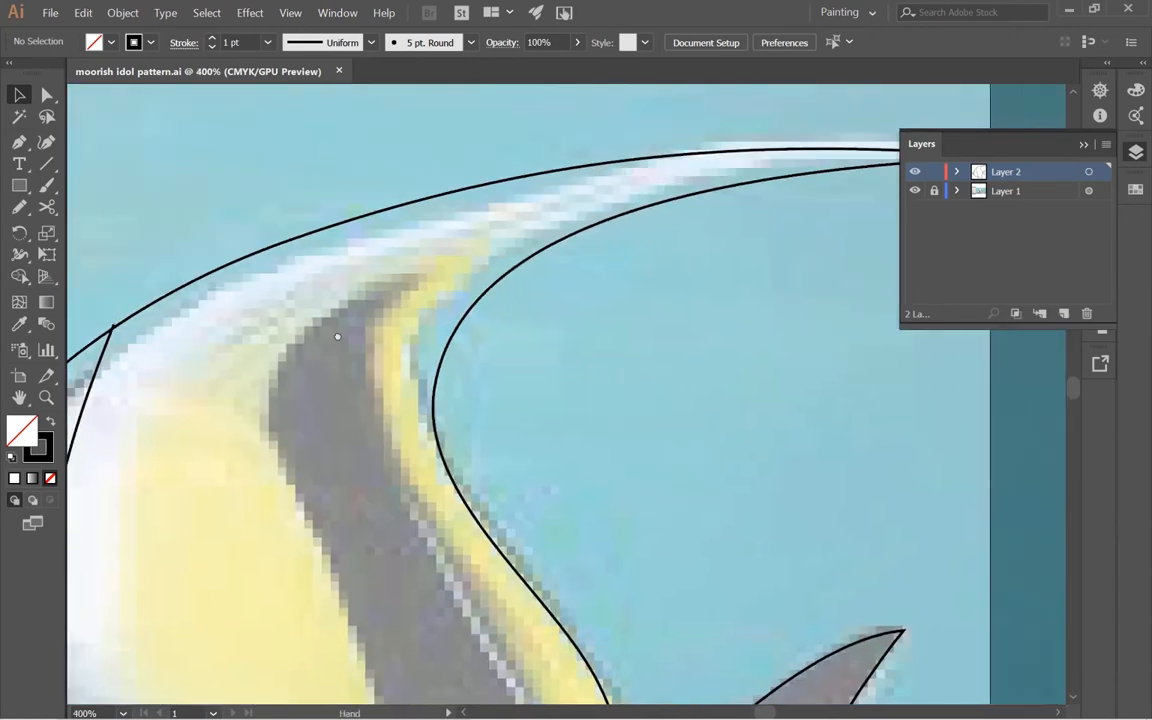
pyautogui.keyDown('ctrl'); pyautogui.keyDown('alt'); pyautogui.click(401, 350); pyautogui.keyUp('alt'); pyautogui.keyUp('ctrl')
pyautogui.keyDown('ctrl'); pyautogui.keyDown('alt'); pyautogui.click(401, 350); pyautogui.keyUp('alt'); pyautogui.keyUp('ctrl')
pyautogui.moveTo(771, 522); pyautogui.dragTo(508, 314)
pyautogui.press('n')
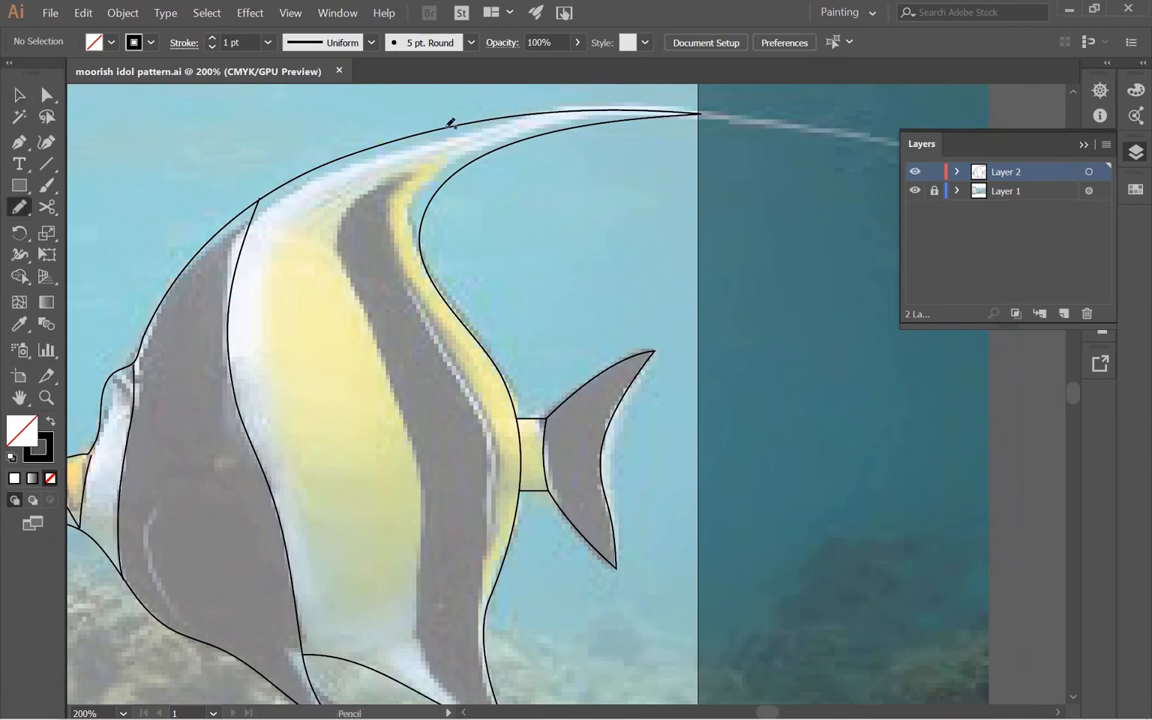
pyautogui.moveTo(432, 136); pyautogui.dragTo(409, 171)
pyautogui.moveTo(445, 345)
pyautogui.mouseDown()
pyautogui.moveTo(478, 394)
pyautogui.moveTo(494, 451)
pyautogui.moveTo(483, 612)
pyautogui.mouseUp()
pyautogui.press('v')
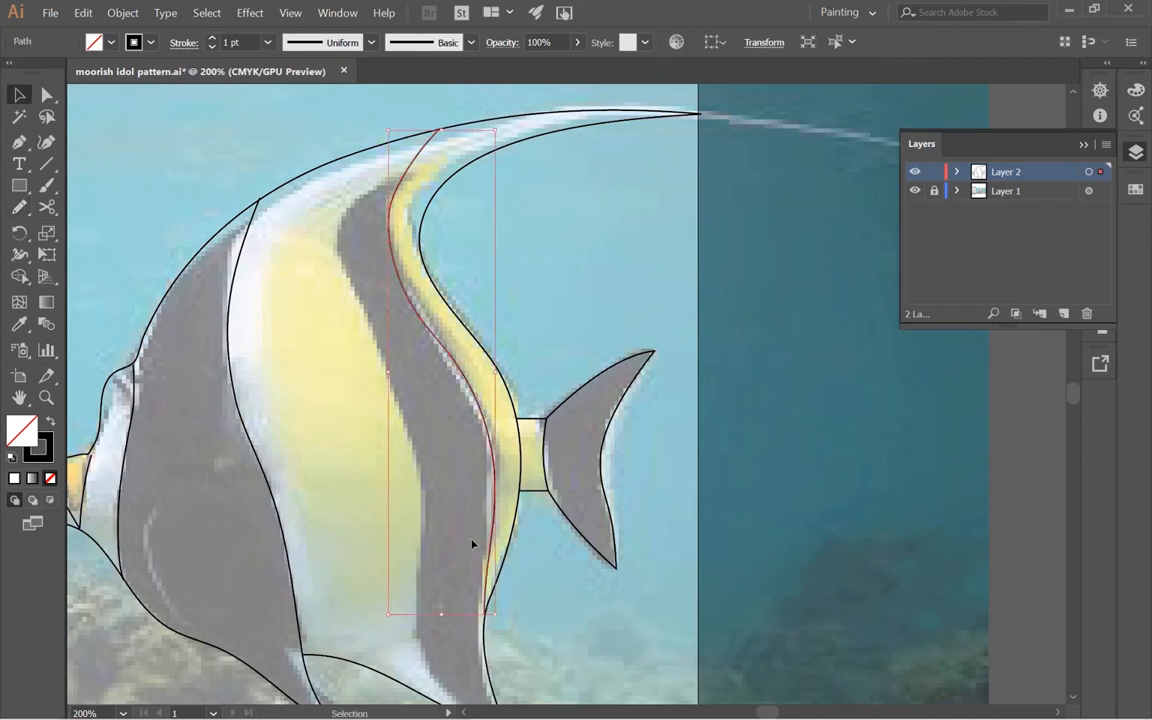
# - Simplify the new stripe line with a curve precision of 71% and an angle threshold of 0°
pyautogui.press('a')
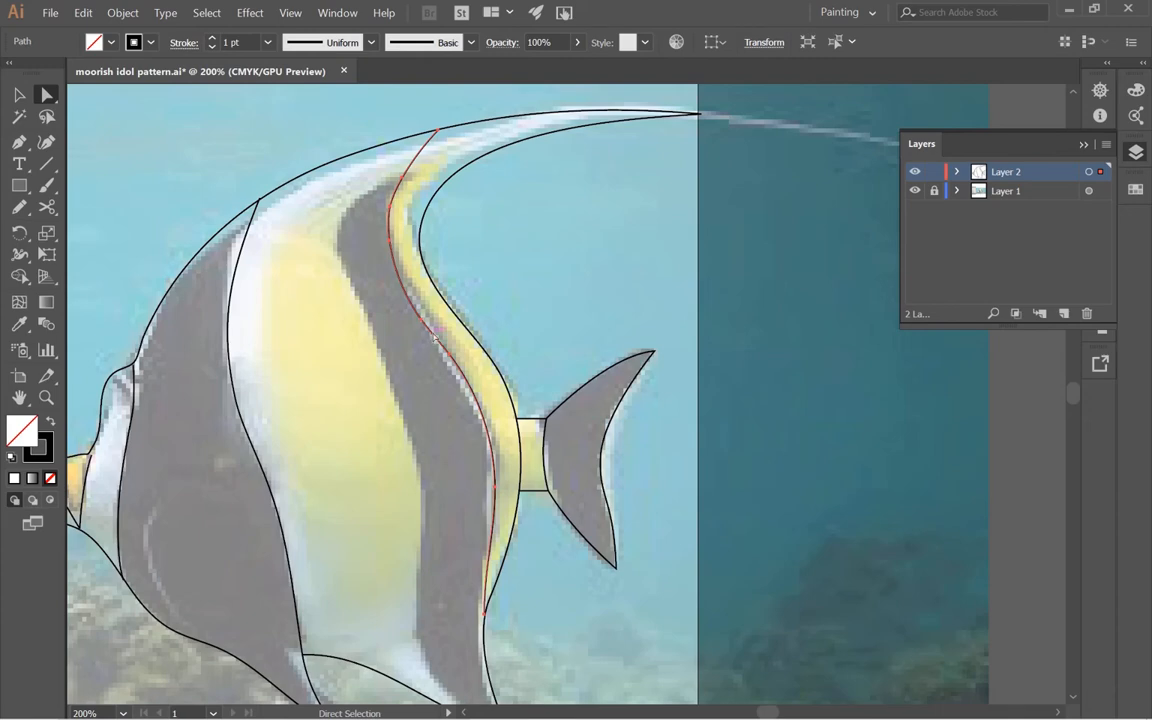
pyautogui.click(123, 12)
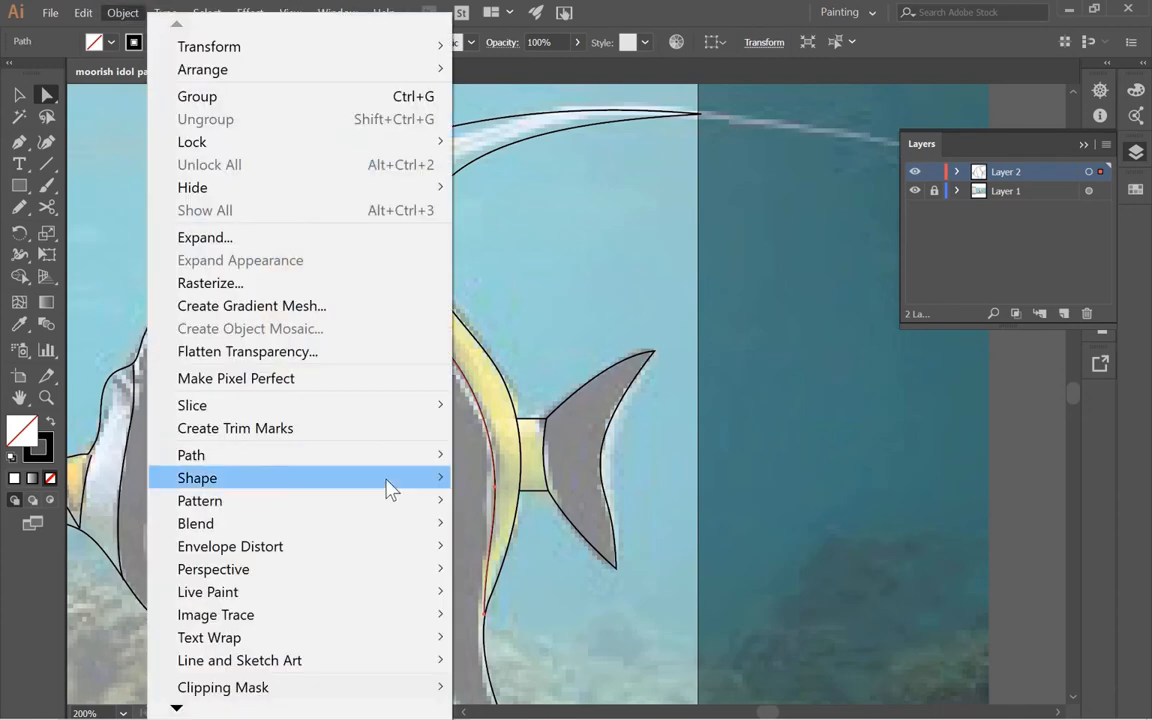
pyautogui.moveTo(373, 462)
pyautogui.click(555, 580)
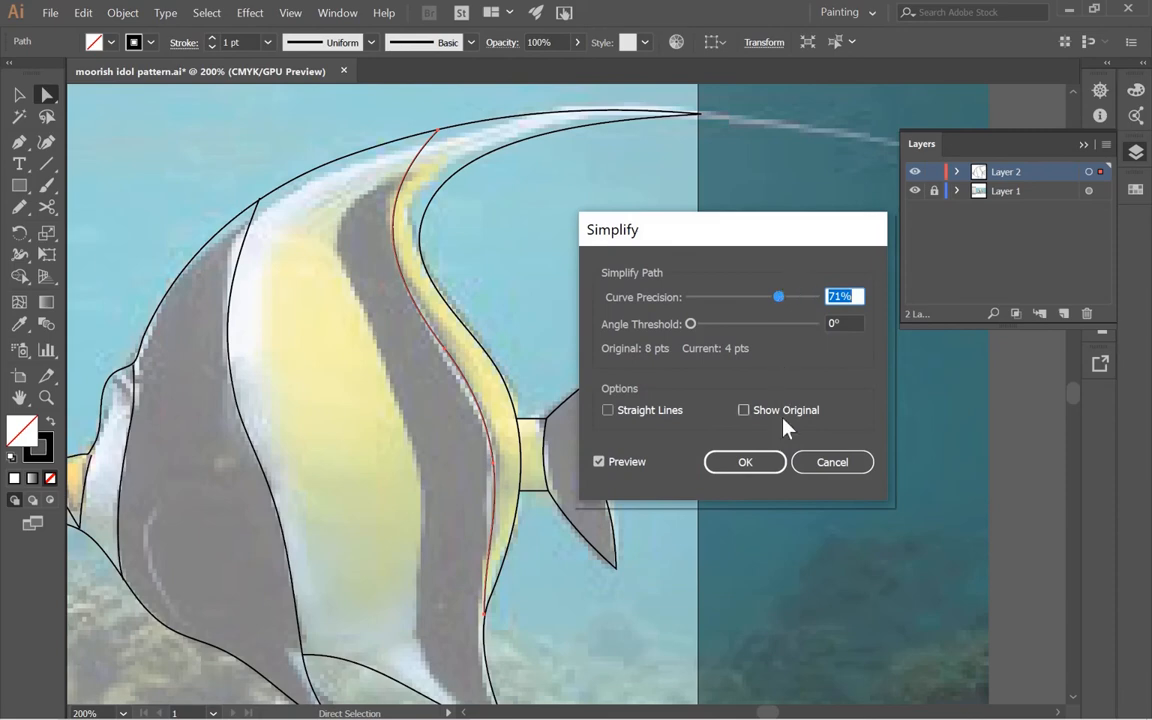
pyautogui.click(773, 462)
# - Move the stripe line's lower end down along the body outline to about X 6.03 in, Y 7.85 in, and adjust its curve handle
pyautogui.hotkey('ctrl', '=')
pyautogui.hotkey('ctrl', '=')
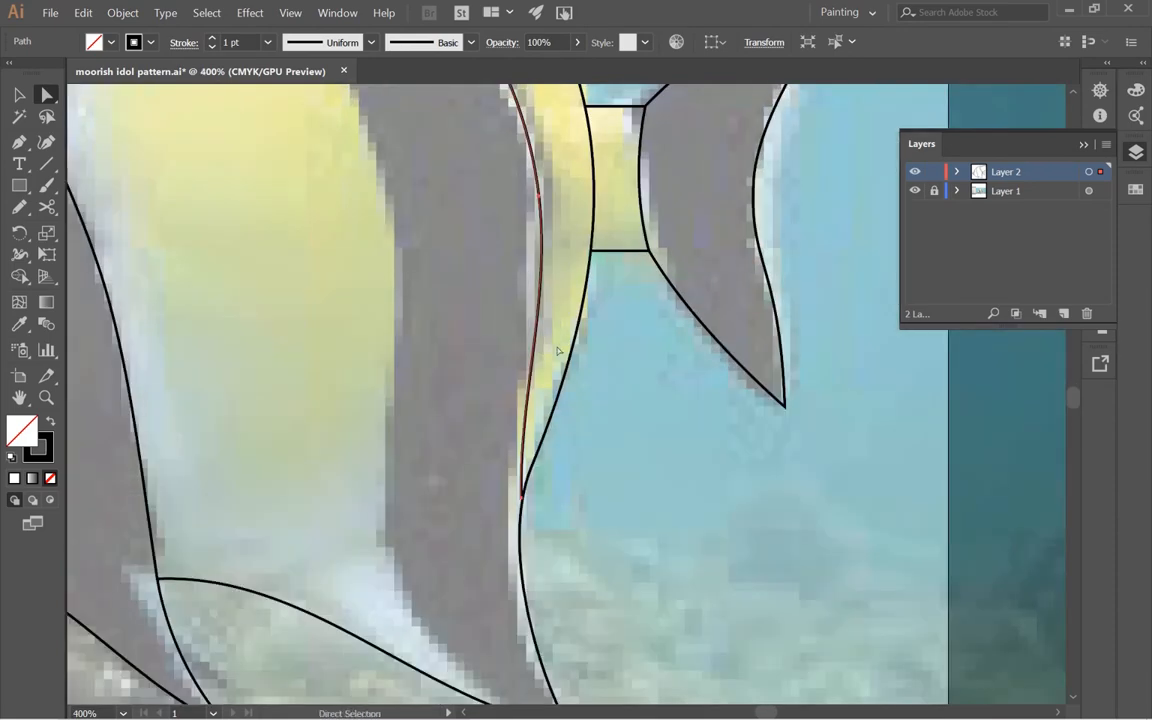
pyautogui.moveTo(522, 497); pyautogui.dragTo(522, 567)
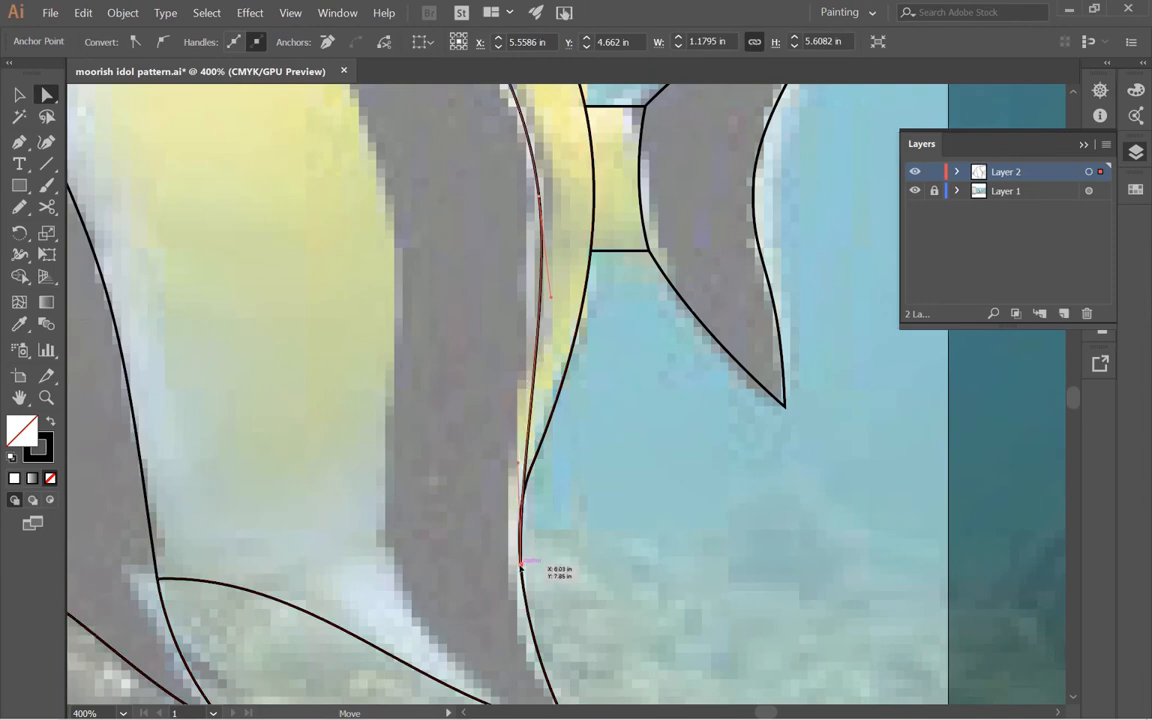
pyautogui.moveTo(518, 465)
pyautogui.mouseDown()
pyautogui.moveTo(500, 466)
pyautogui.moveTo(509, 451)
pyautogui.mouseUp()
pyautogui.hotkey('ctrl', 'z')
pyautogui.hotkey('ctrl', 'z')
pyautogui.hotkey('ctrl', 'z')
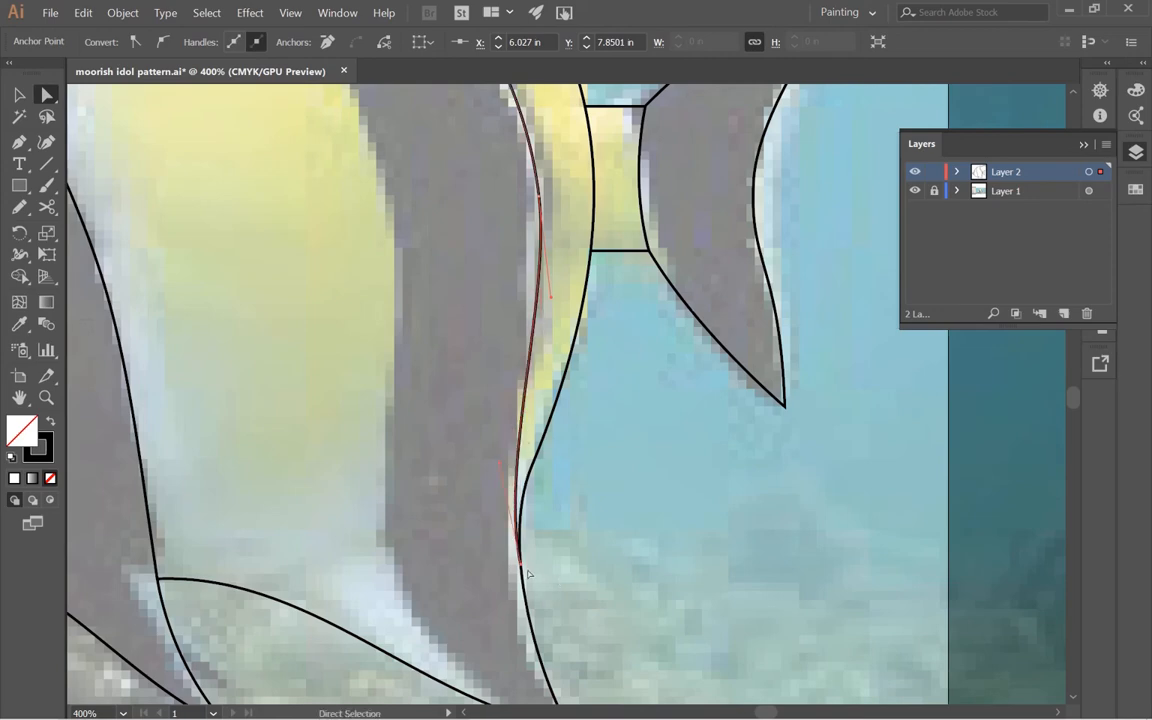
# - Move the stripe line's lower end up onto the body outline at about X 6.03 in, Y 7.49 in
pyautogui.scroll(2, 527, 555)
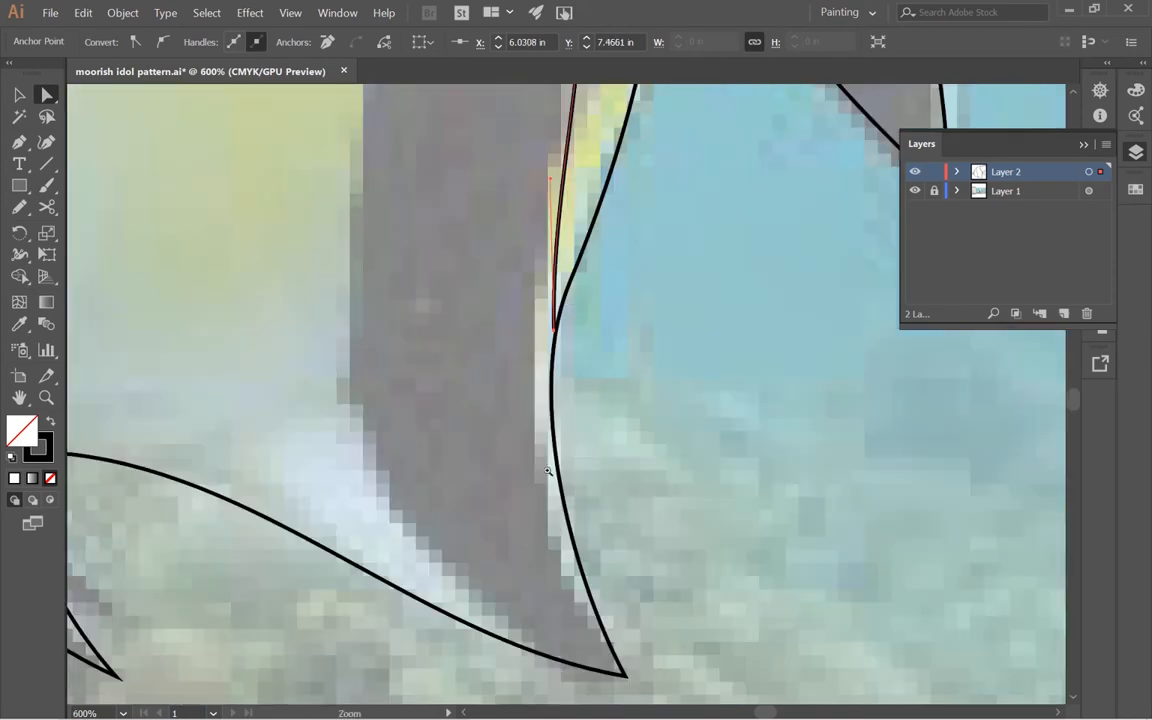
pyautogui.moveTo(514, 426); pyautogui.dragTo(517, 439)
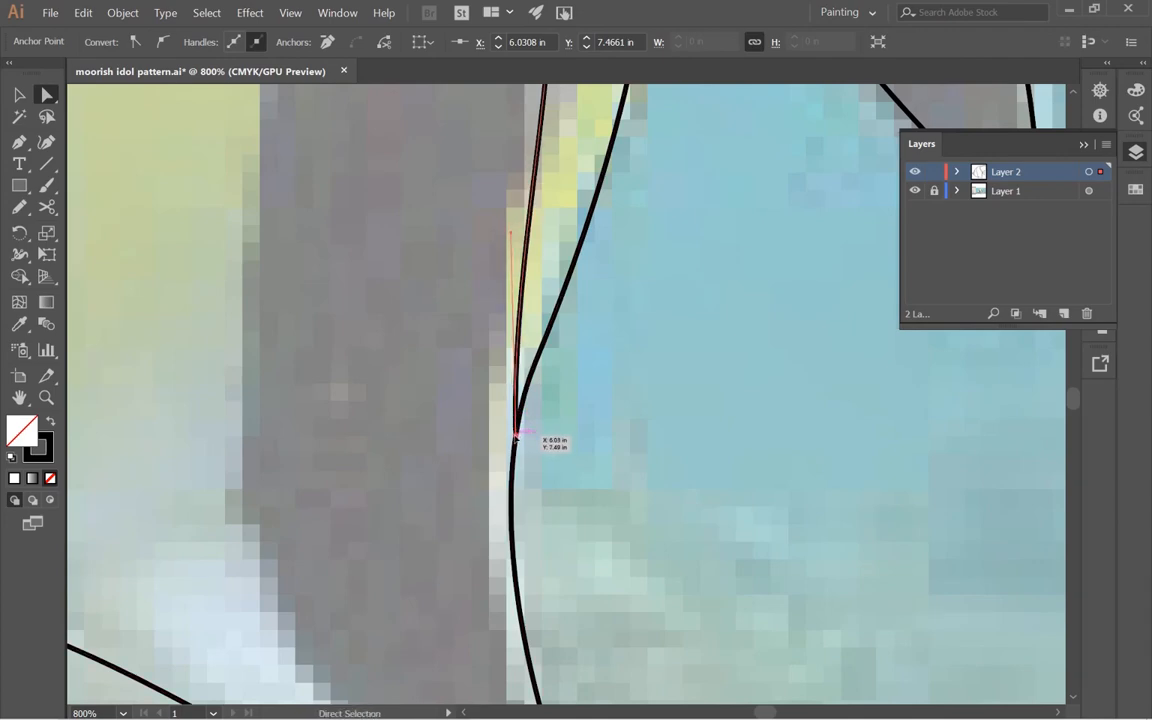
pyautogui.hotkey('ctrl', '-')
pyautogui.hotkey('ctrl', '-')
# - Shift the stripe line's two middle anchors toward the dark stripe, to about X 6.06 in, Y 5.72 in and X 5.52 in, Y 4.38 in
pyautogui.moveTo(659, 176); pyautogui.dragTo(591, 410)
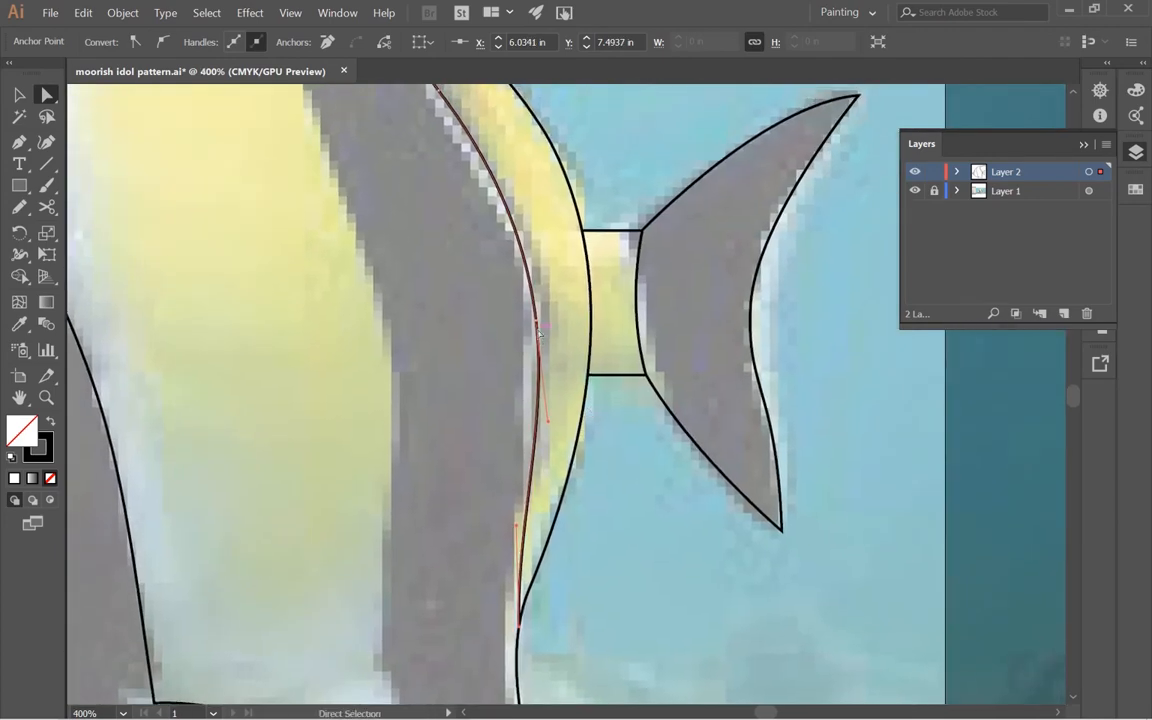
pyautogui.moveTo(538, 326); pyautogui.dragTo(521, 326)
pyautogui.press('space')
pyautogui.moveTo(511, 245); pyautogui.dragTo(637, 593)
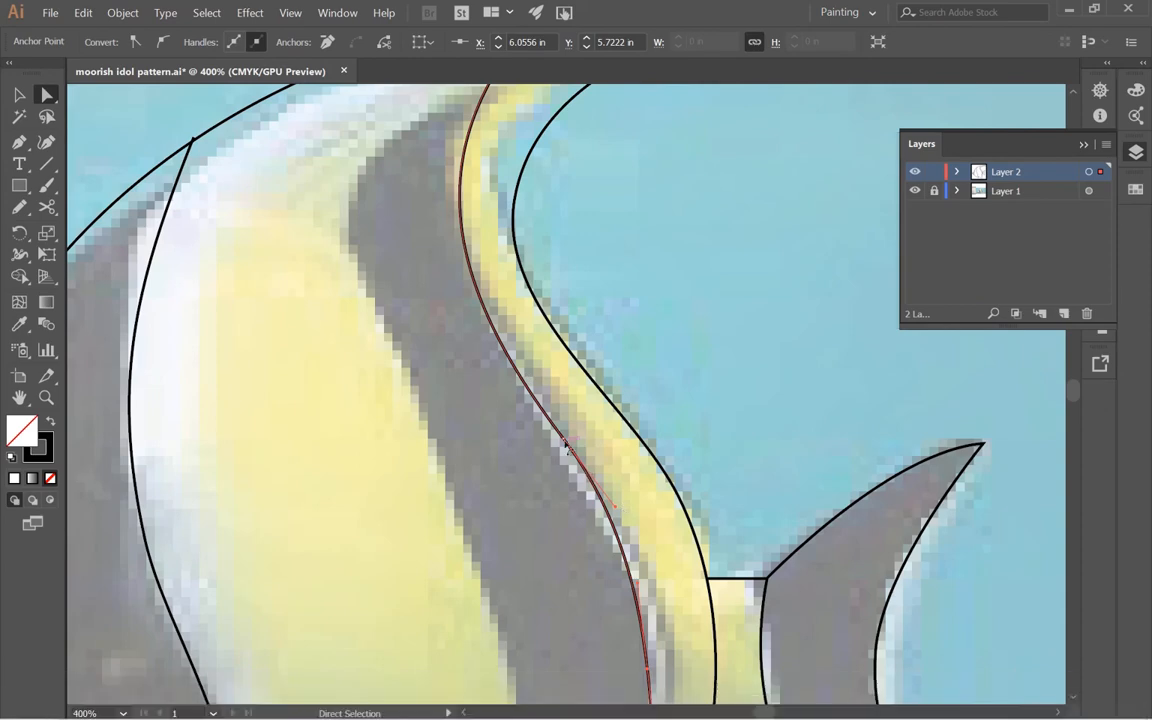
pyautogui.moveTo(563, 439)
pyautogui.mouseDown()
pyautogui.moveTo(561, 459)
pyautogui.moveTo(560, 437)
pyautogui.mouseUp()
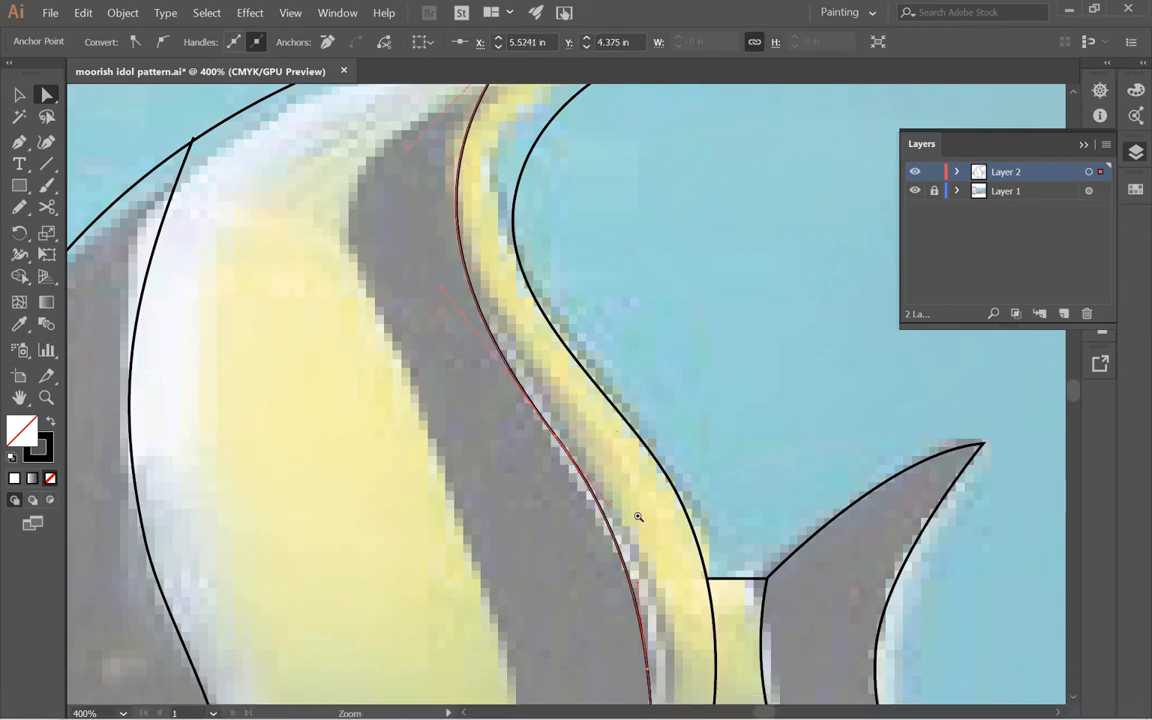
# - Move the stripe line's upper end along the dorsal outline to about X 5.35 in, Y 1.89 in, and adjust its curve handle
pyautogui.hotkey('ctrl', '-')
pyautogui.hotkey('ctrl', '-')
pyautogui.moveTo(504, 337); pyautogui.dragTo(555, 495)
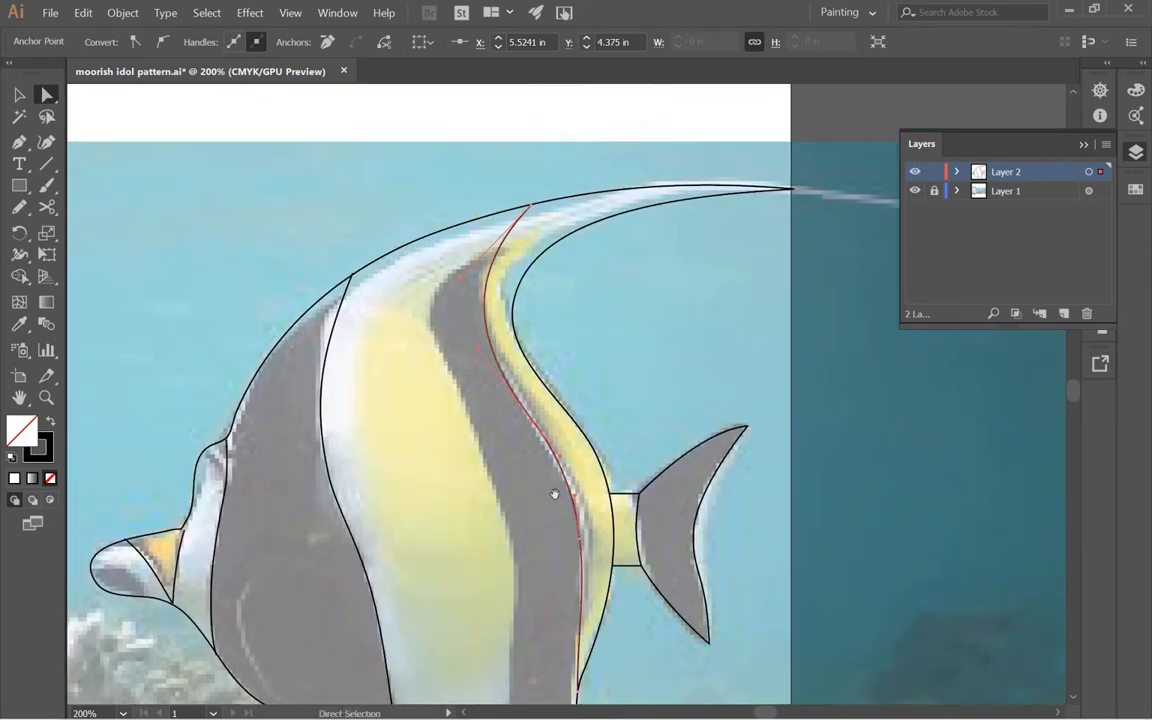
pyautogui.keyDown('ctrl'); pyautogui.click(533, 385); pyautogui.keyUp('ctrl')
pyautogui.keyDown('ctrl'); pyautogui.click(518, 194); pyautogui.keyUp('ctrl')
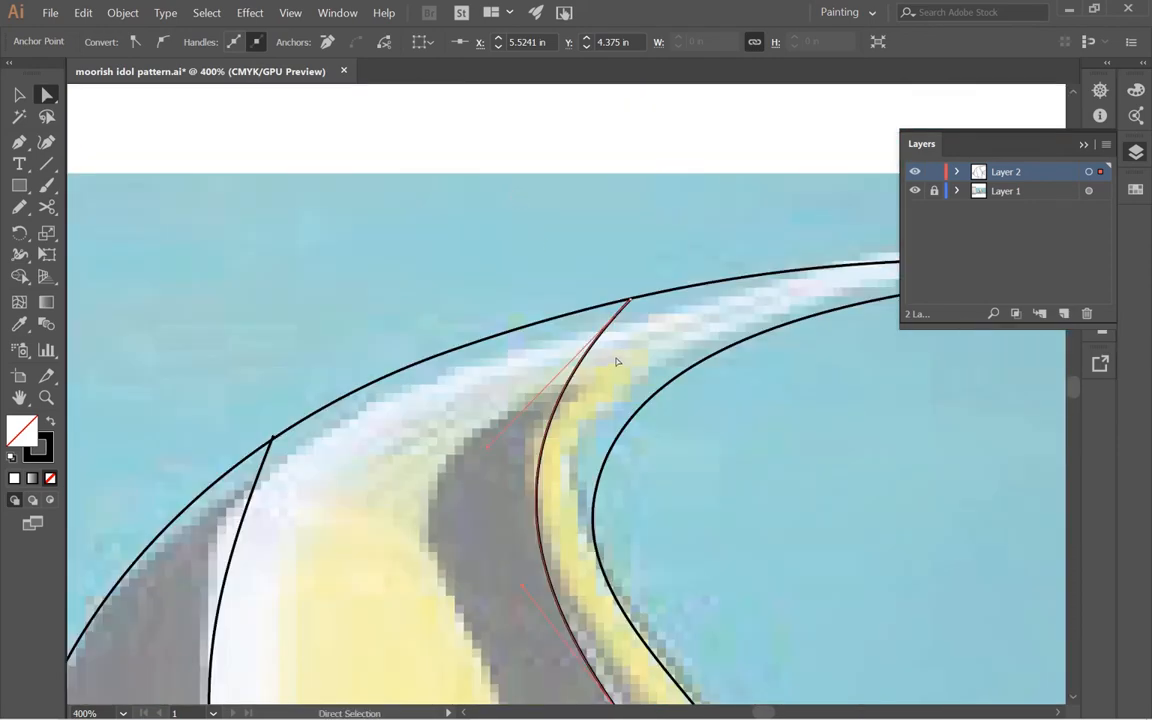
pyautogui.moveTo(628, 301); pyautogui.dragTo(603, 306)
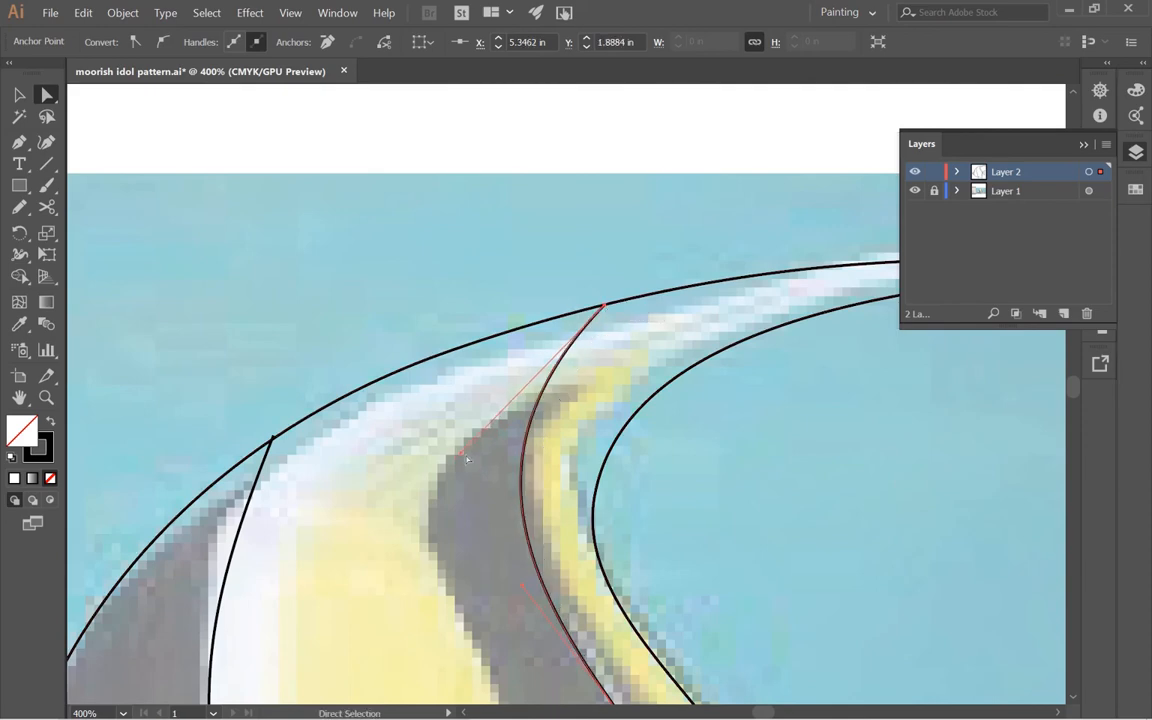
pyautogui.moveTo(461, 453); pyautogui.dragTo(485, 439)
# - Move the stripe line's upper middle anchor to about X 5.38 in, Y 4.28 in, and deselect the line
pyautogui.keyDown('ctrl'); pyautogui.keyDown('alt'); pyautogui.click(487, 565); pyautogui.keyUp('alt'); pyautogui.keyUp('ctrl')
pyautogui.keyDown('ctrl'); pyautogui.keyDown('alt'); pyautogui.click(486, 565); pyautogui.keyUp('alt'); pyautogui.keyUp('ctrl')
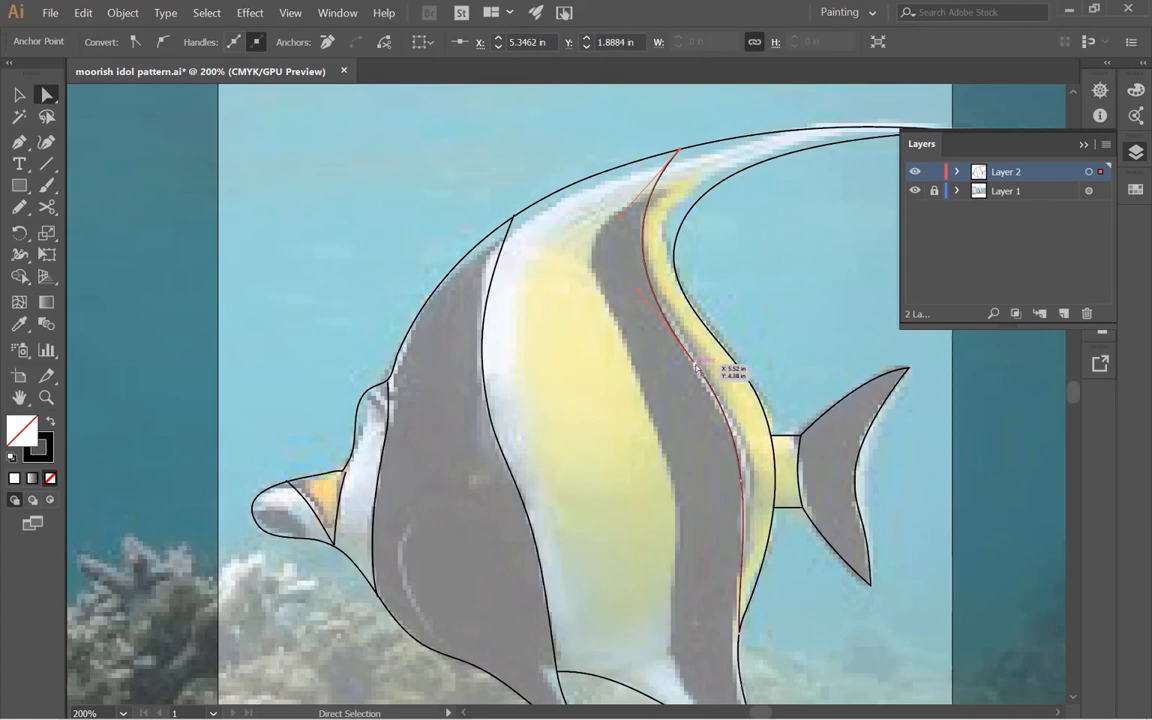
pyautogui.moveTo(697, 372); pyautogui.dragTo(685, 358)
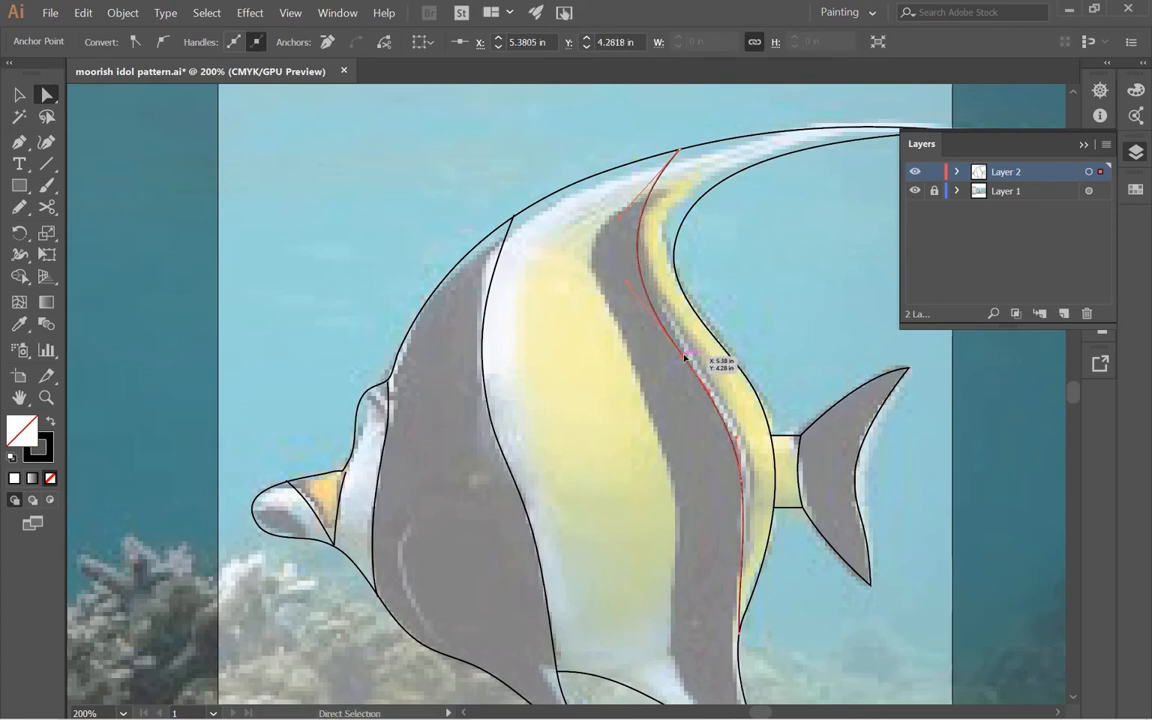
pyautogui.click(656, 339)
# - Draw a freehand Pencil line along the yellow band's upper edge, from the stripe line to the dorsal fin's inner outline
pyautogui.click(650, 230)
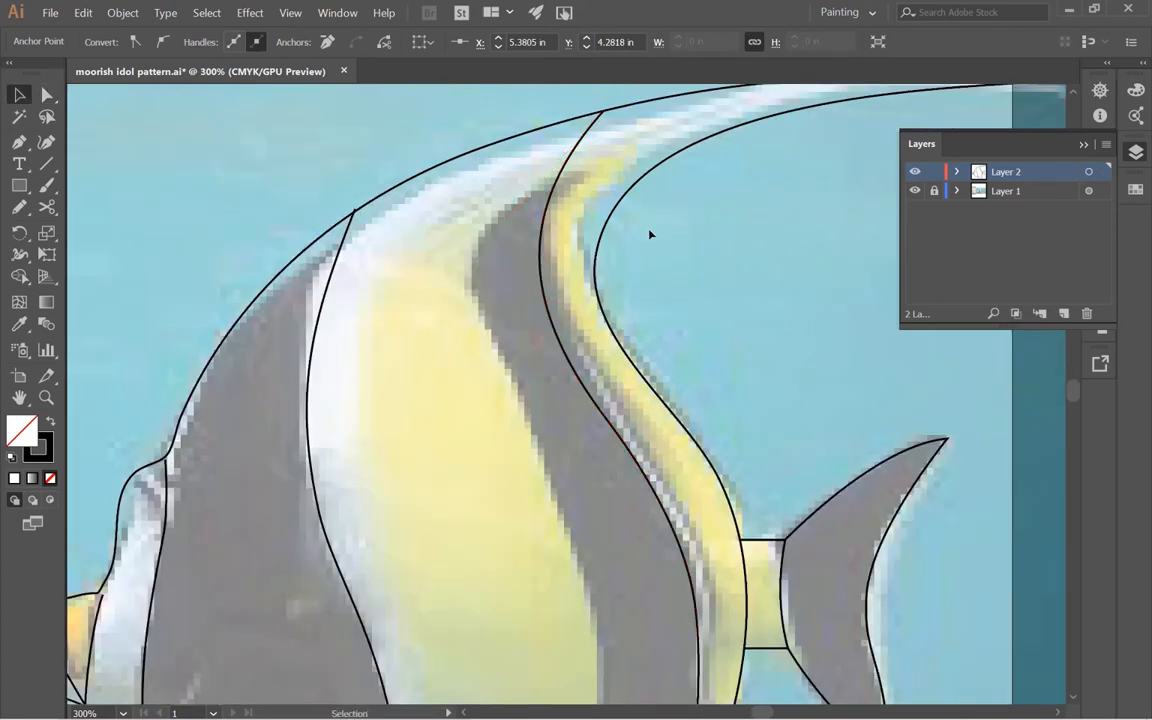
pyautogui.click(650, 230)
pyautogui.click(568, 386)
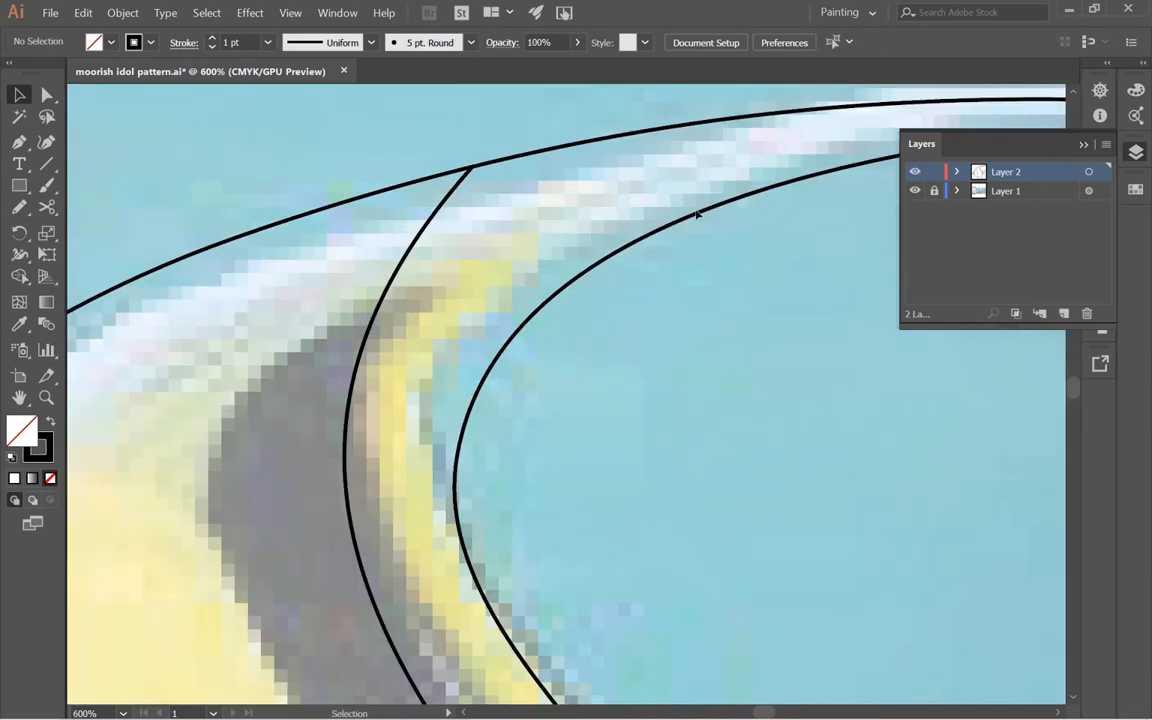
pyautogui.moveTo(640, 243); pyautogui.dragTo(590, 300)
pyautogui.press('n')
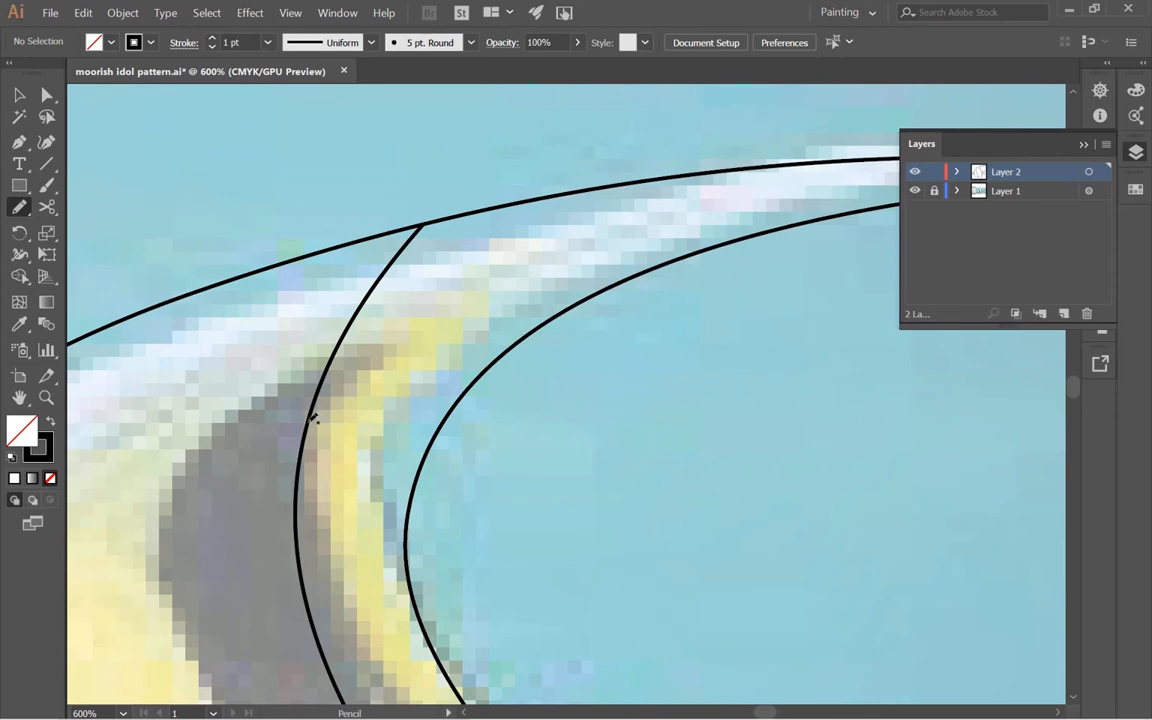
pyautogui.moveTo(340, 377)
pyautogui.mouseDown()
pyautogui.moveTo(461, 318)
pyautogui.moveTo(583, 299)
pyautogui.mouseUp()
pyautogui.press('v')
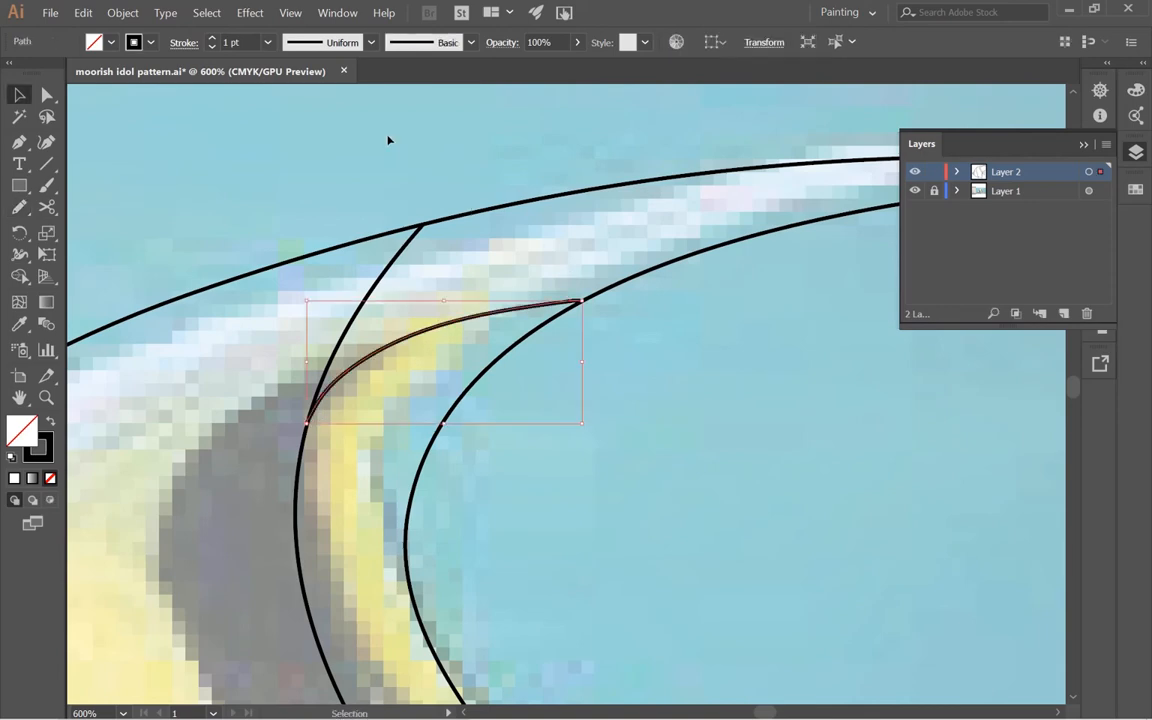
# - Simplify the new yellow band line with a curve precision of 71% and an angle threshold of 0°
pyautogui.click(123, 12)
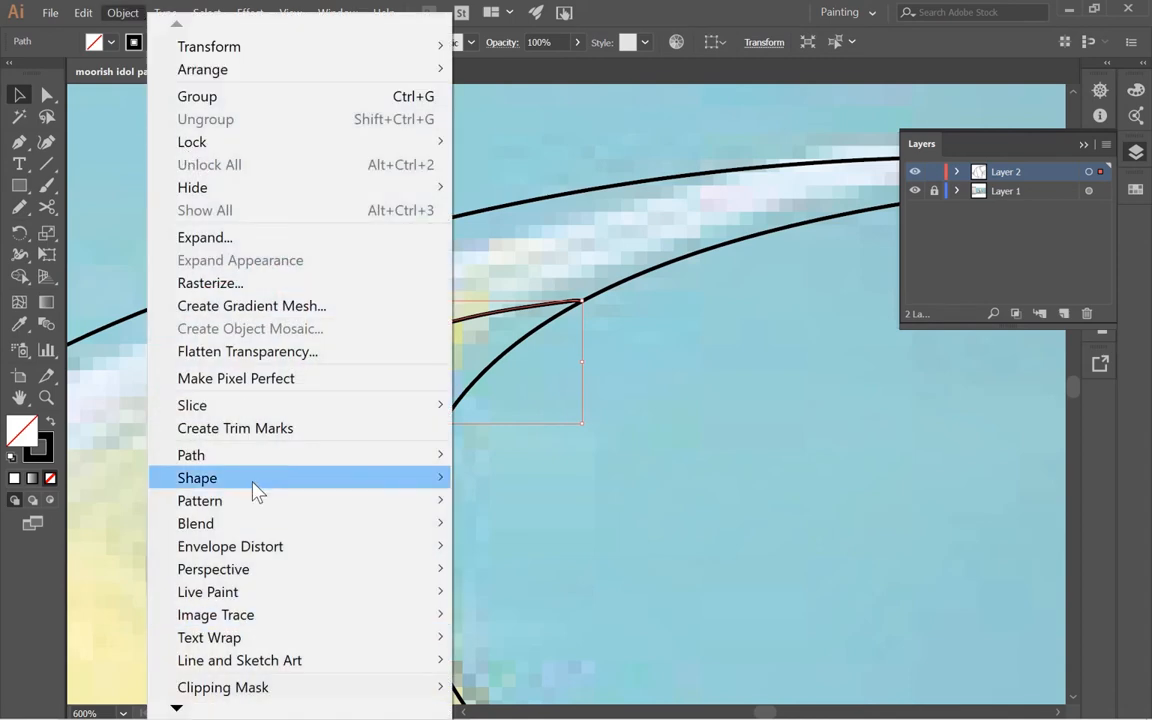
pyautogui.moveTo(262, 466)
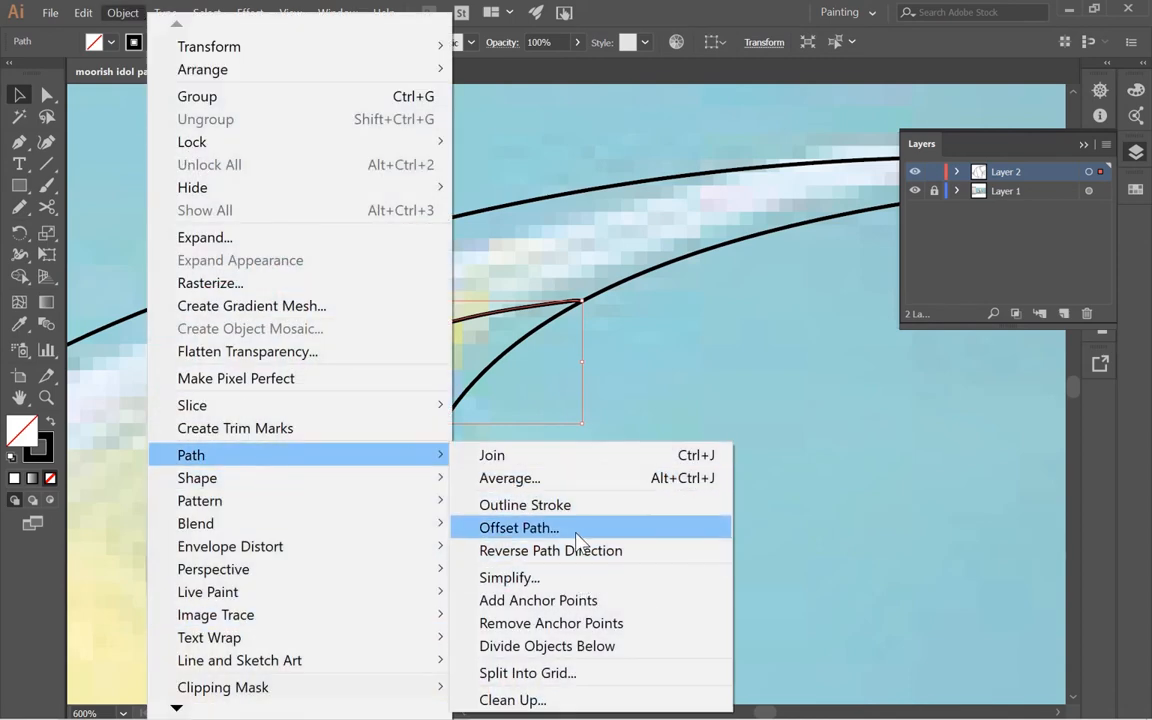
pyautogui.click(578, 572)
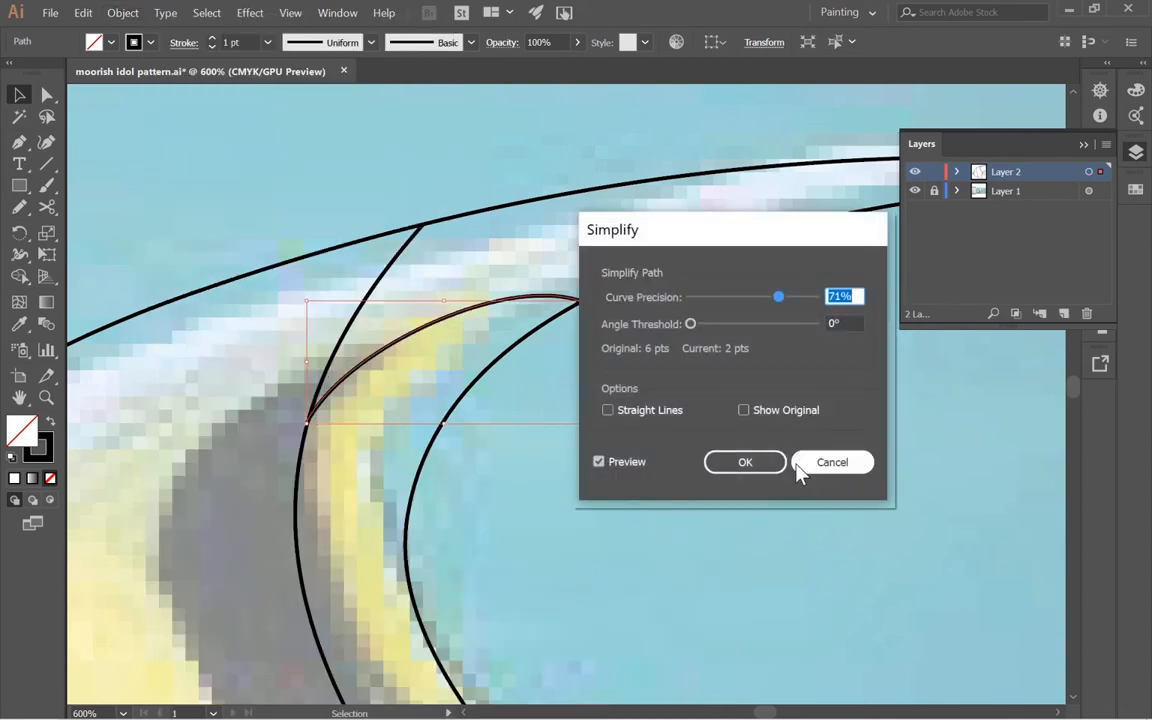
pyautogui.click(745, 462)
# - Adjust the curve handle at the yellow band line's outer end so it follows the band's edge, and deselect it
pyautogui.press('a')
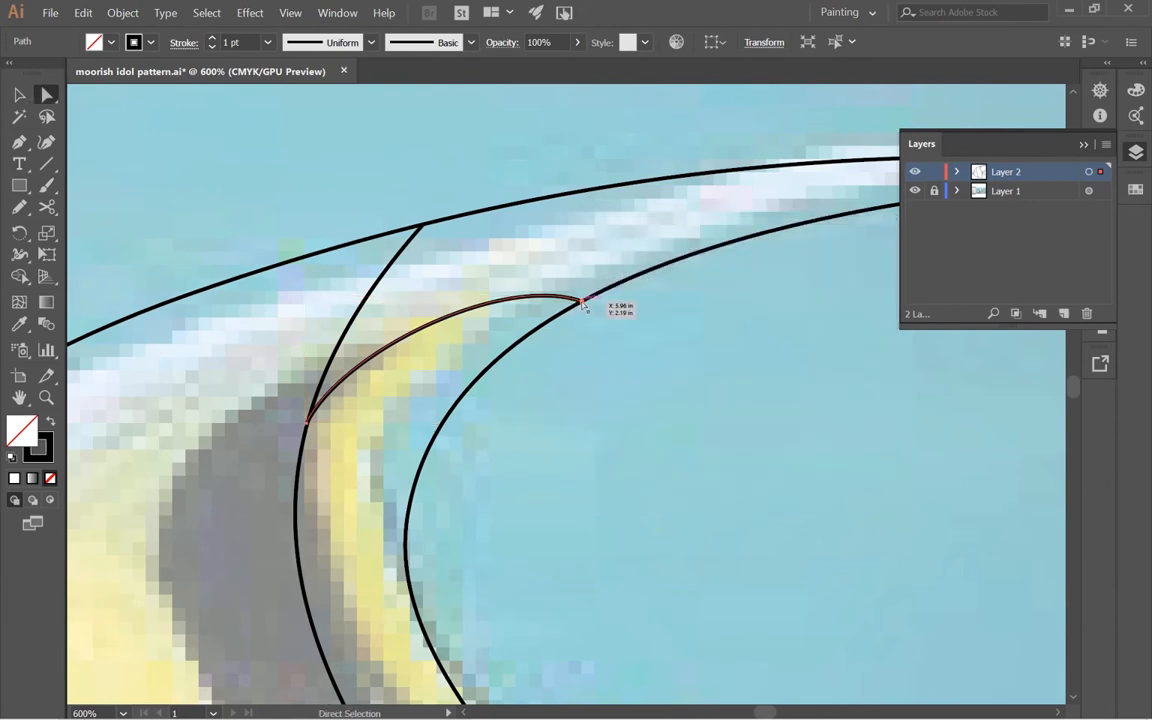
pyautogui.click(580, 300)
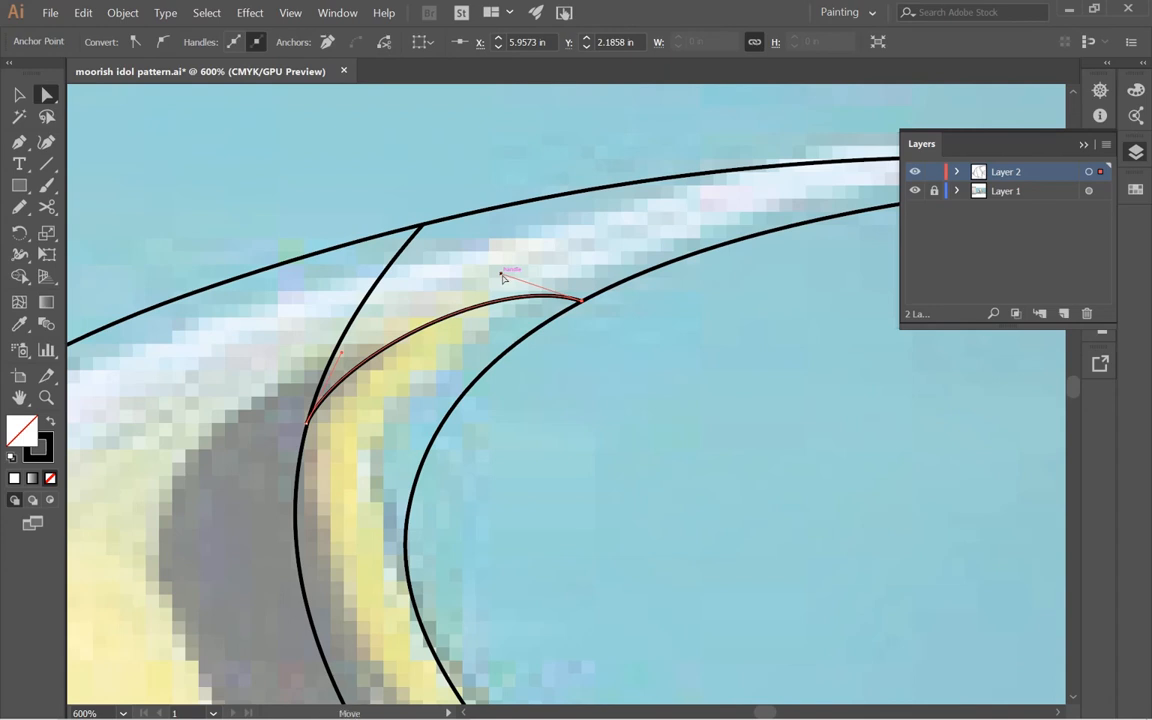
pyautogui.moveTo(503, 274); pyautogui.dragTo(476, 319)
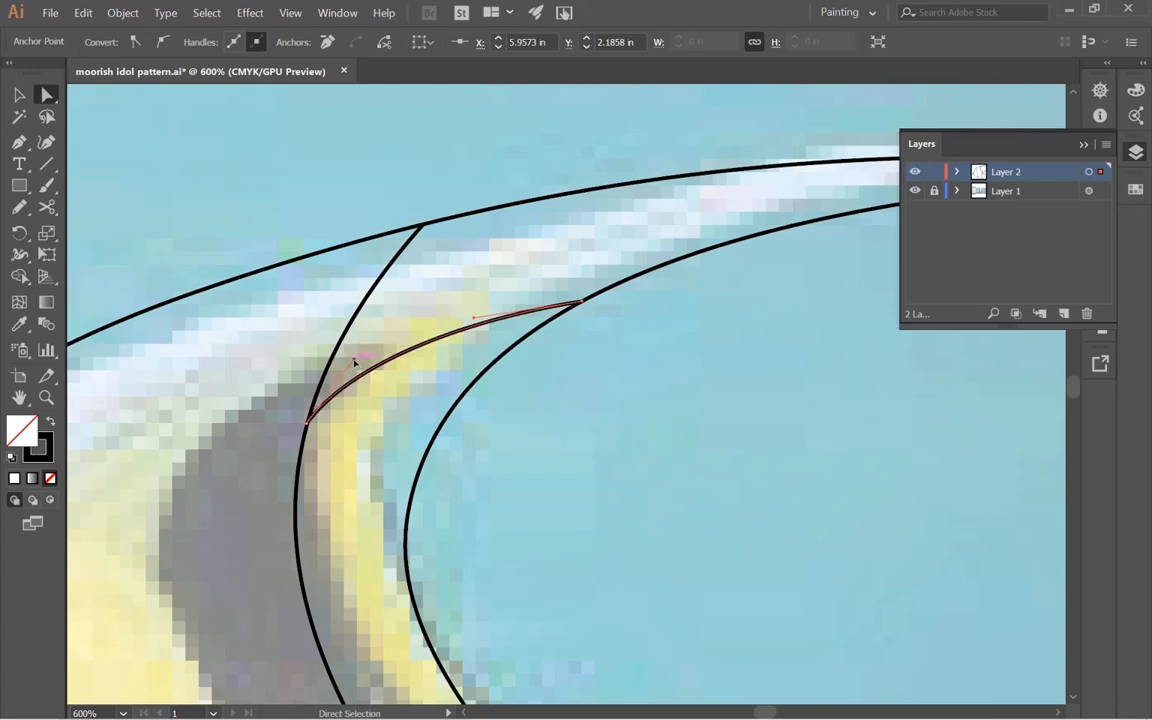
pyautogui.click(599, 467)
# - Examine the whole traced fish against the photo, focusing on the dorsal fin and the rear stripe's untraced front edge
pyautogui.hotkey('ctrl', '1')
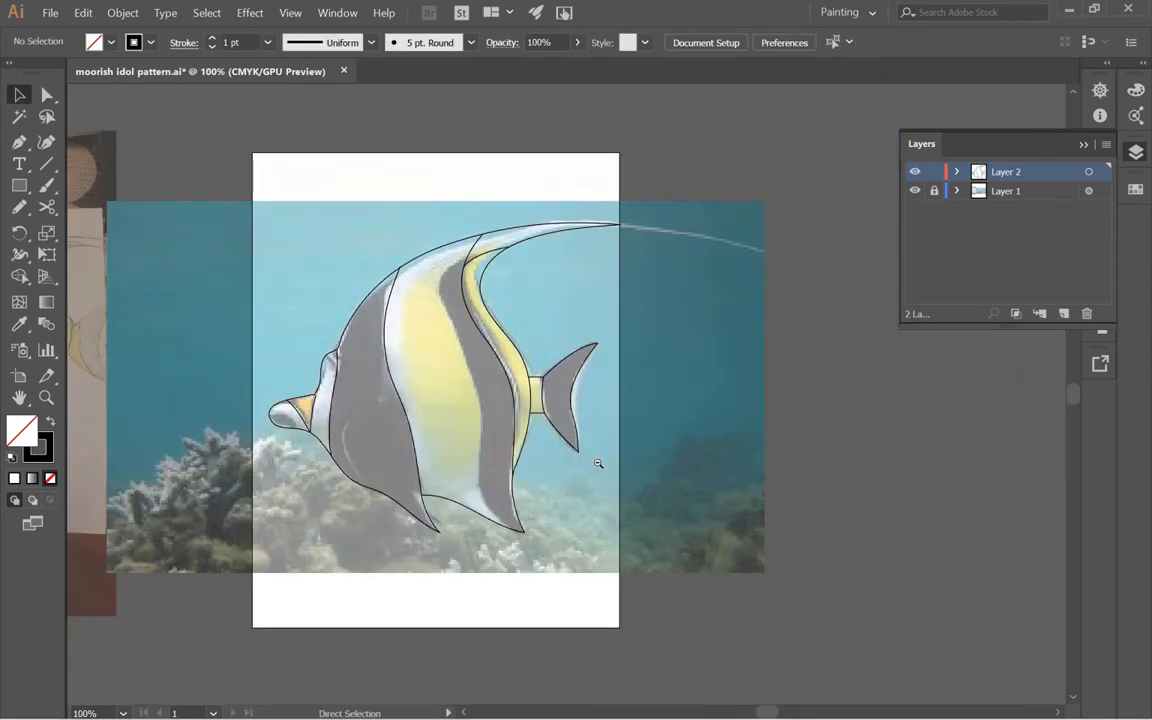
pyautogui.keyDown('ctrl'); pyautogui.click(427, 447); pyautogui.keyUp('ctrl')
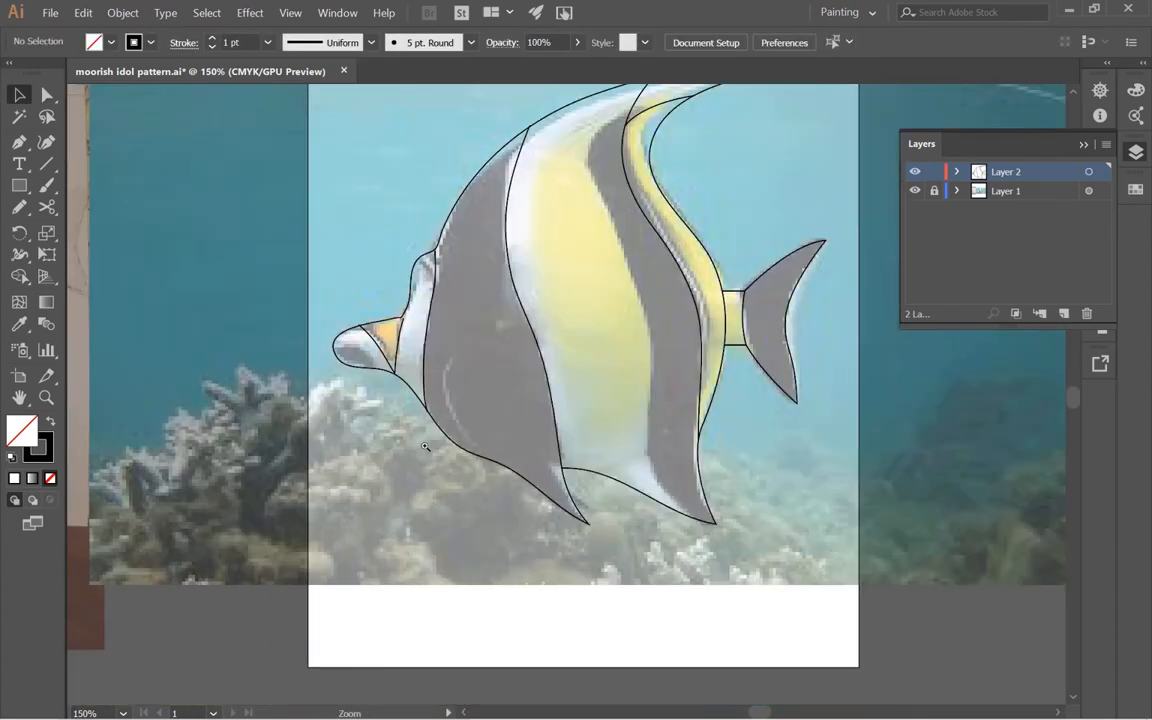
pyautogui.moveTo(597, 341); pyautogui.dragTo(355, 452)
pyautogui.keyDown('ctrl'); pyautogui.click(463, 403); pyautogui.keyUp('ctrl')
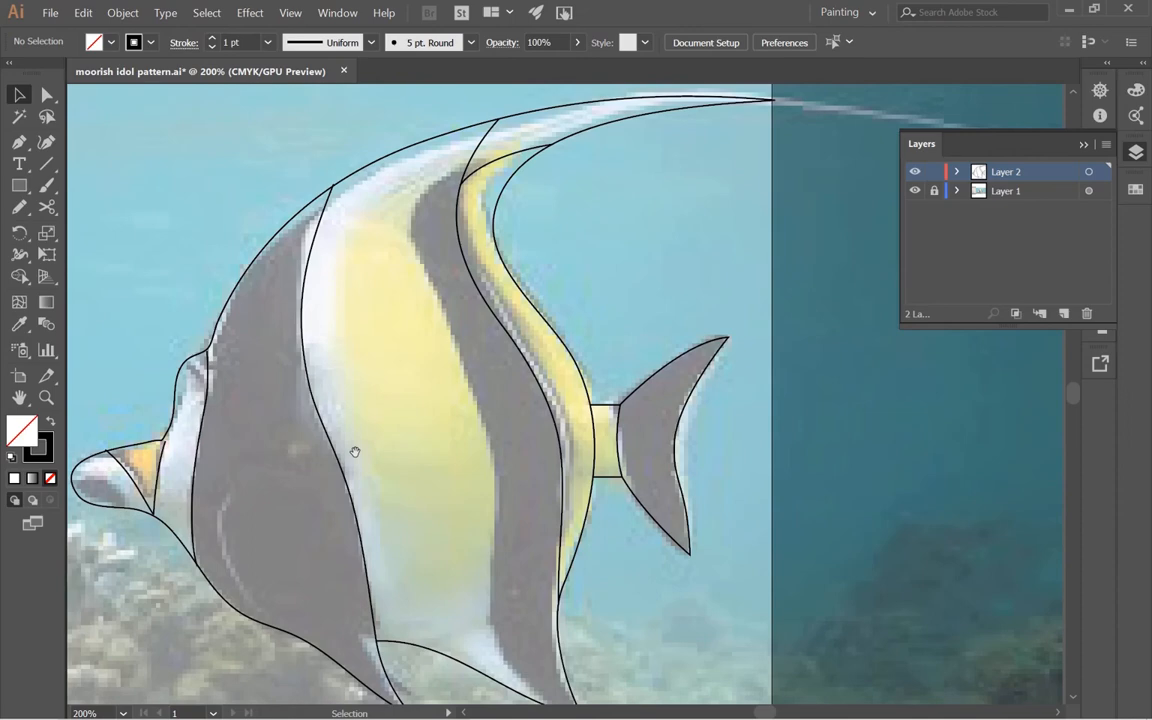
pyautogui.keyDown('ctrl'); pyautogui.click(463, 363); pyautogui.keyUp('ctrl')
pyautogui.keyDown('ctrl'); pyautogui.keyDown('alt'); pyautogui.click(507, 318); pyautogui.keyUp('alt'); pyautogui.keyUp('ctrl')
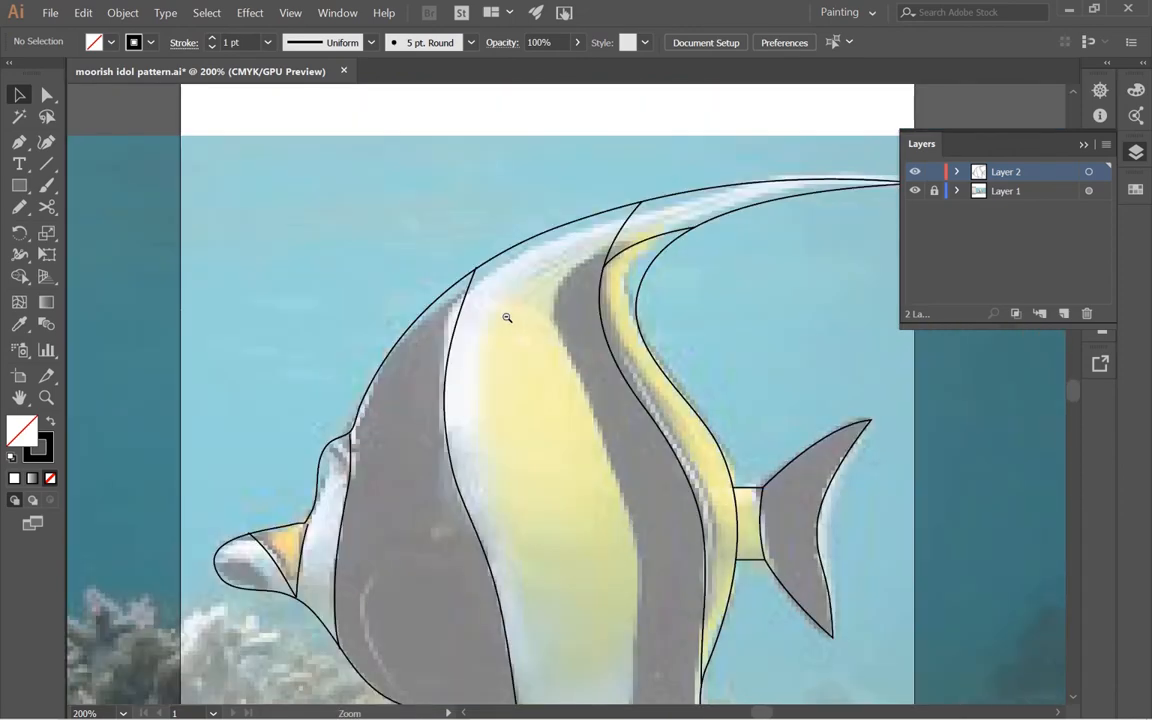
pyautogui.moveTo(508, 318); pyautogui.dragTo(380, 259)
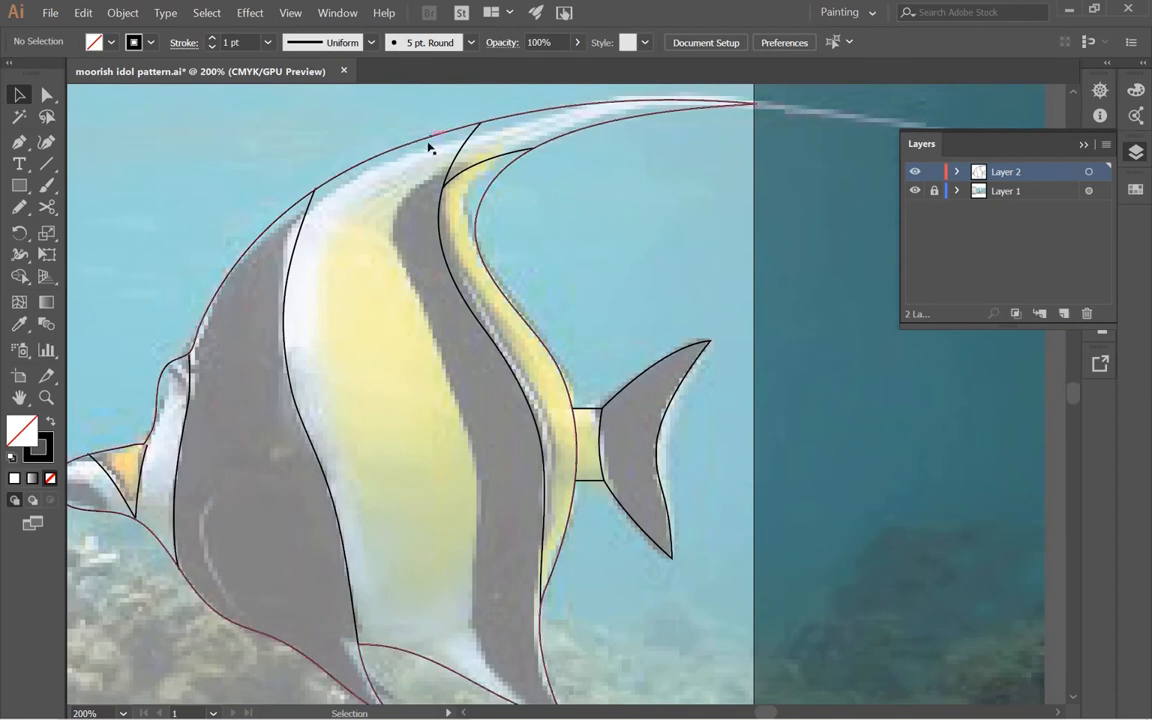
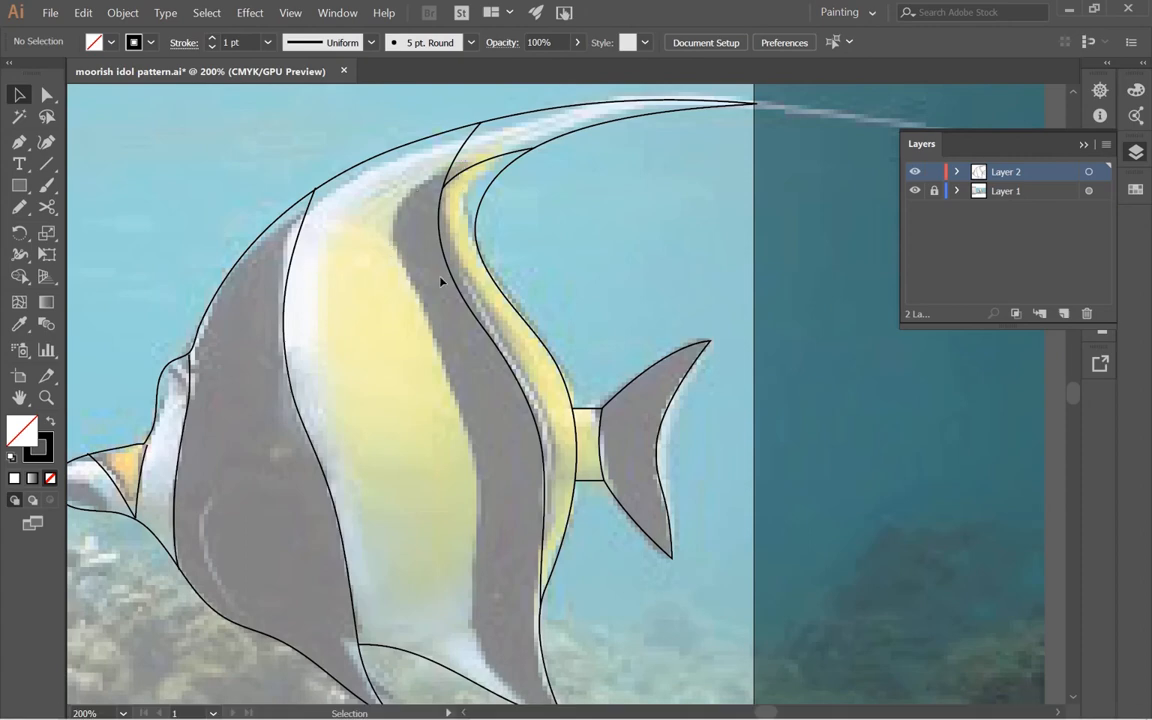
# - Switch to the browser and examine the moorish idol suncatcher images for how other pieces divide the stripes and dorsal fin
pyautogui.hotkey('alt', 'Tab')
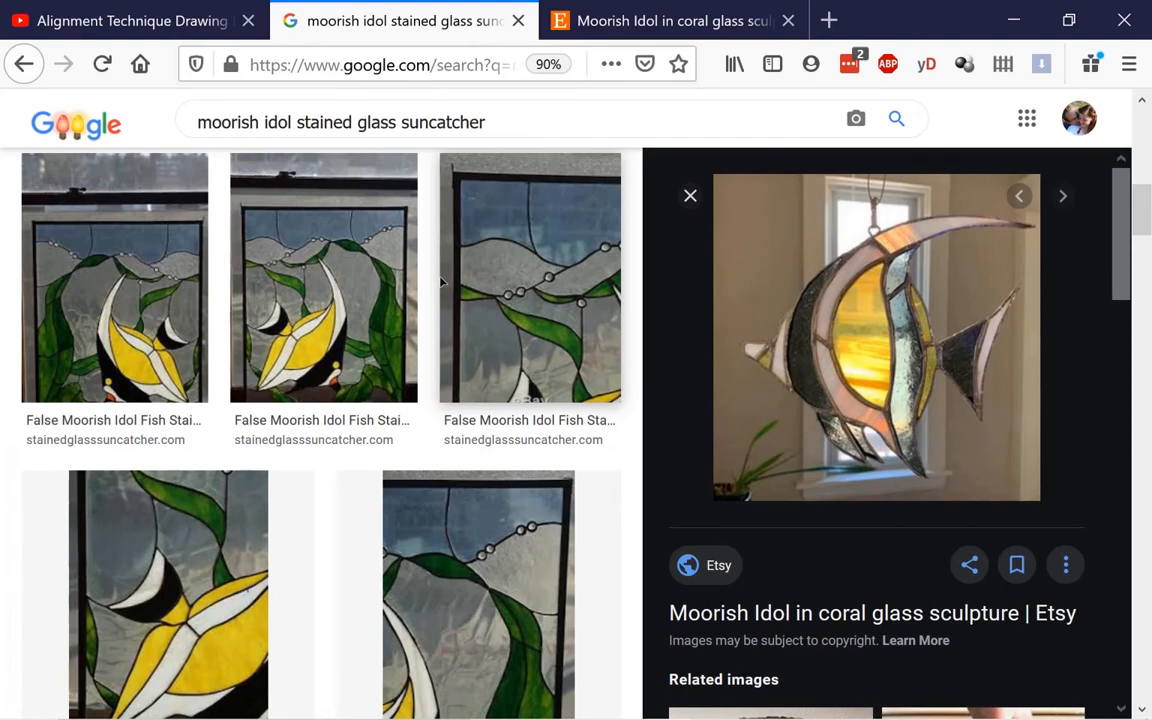
pyautogui.scroll(5, 440, 283)
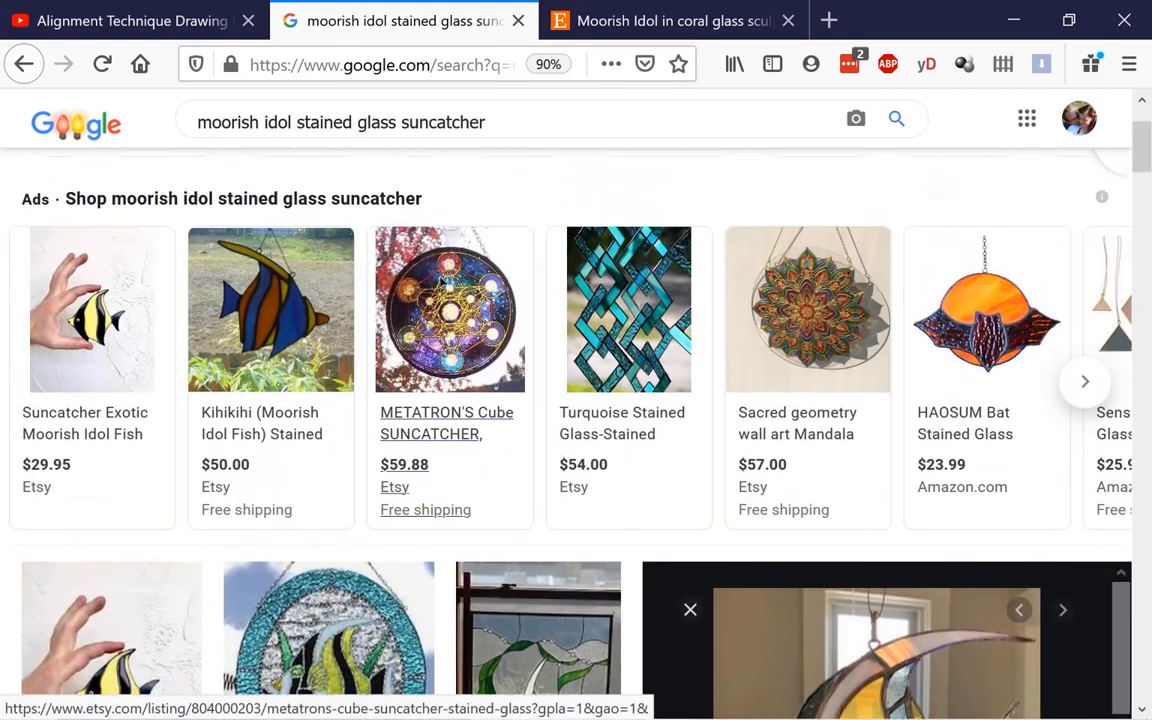
pyautogui.scroll(2, 440, 283)
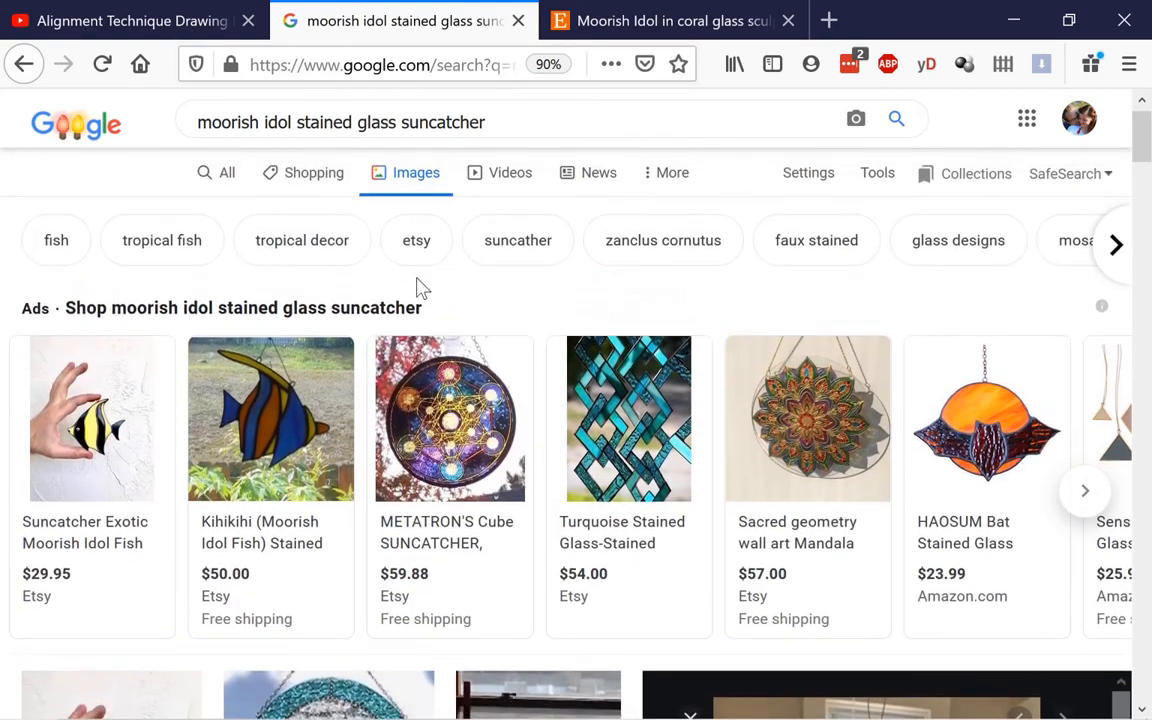
pyautogui.scroll(1, 420, 288)
pyautogui.scroll(-10, 316, 305)
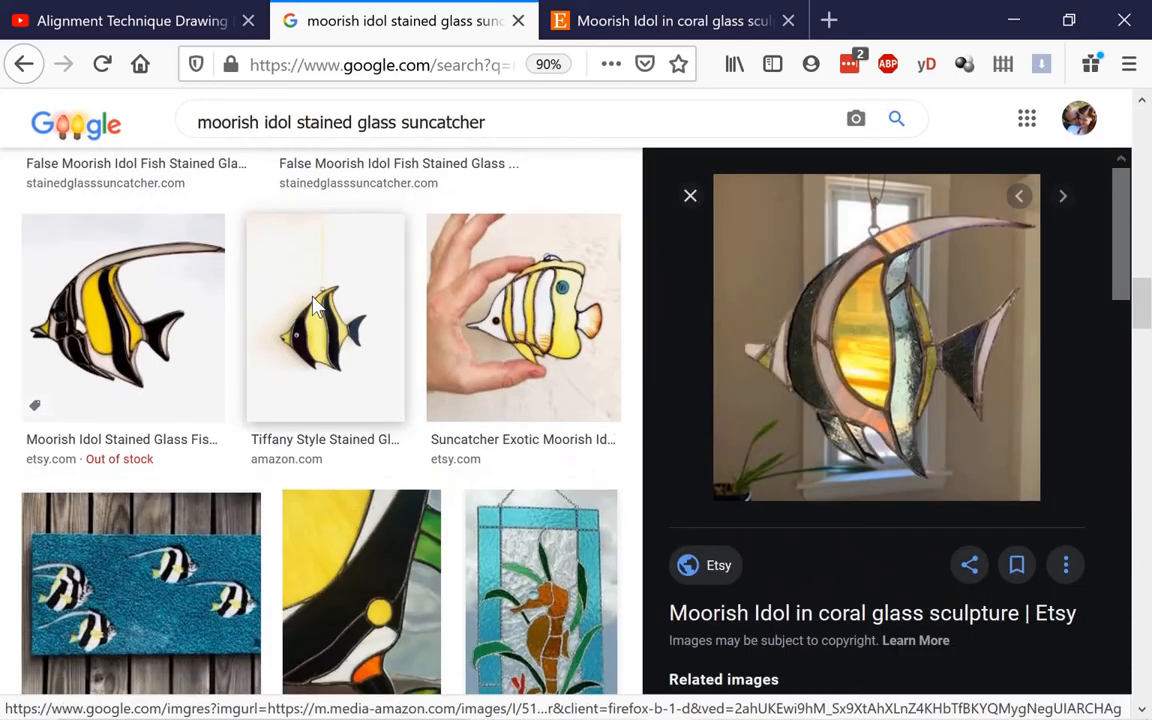
pyautogui.scroll(-3, 313, 305)
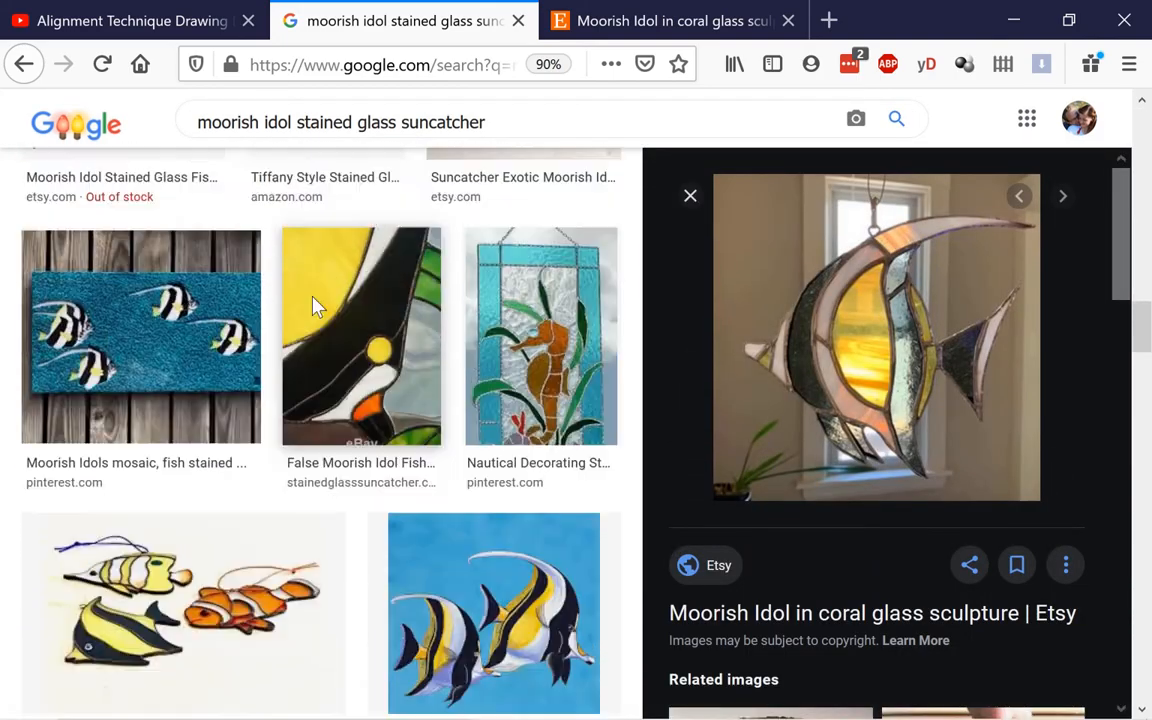
pyautogui.scroll(10, 313, 305)
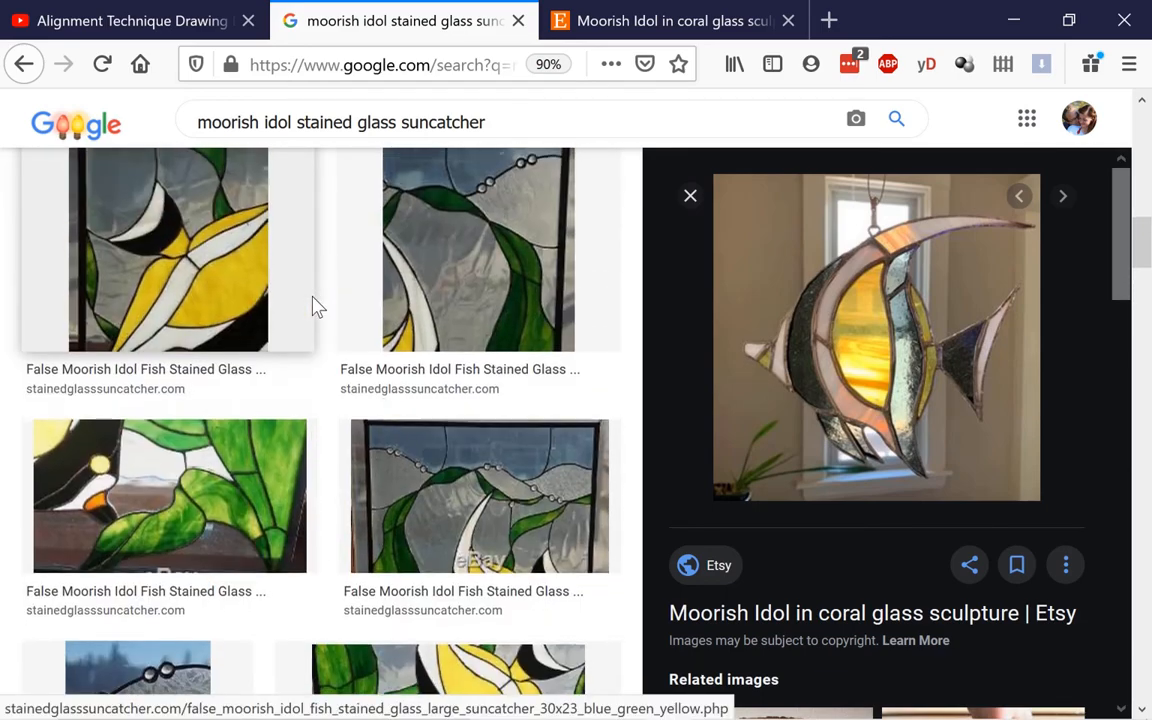
pyautogui.scroll(-10, 313, 305)
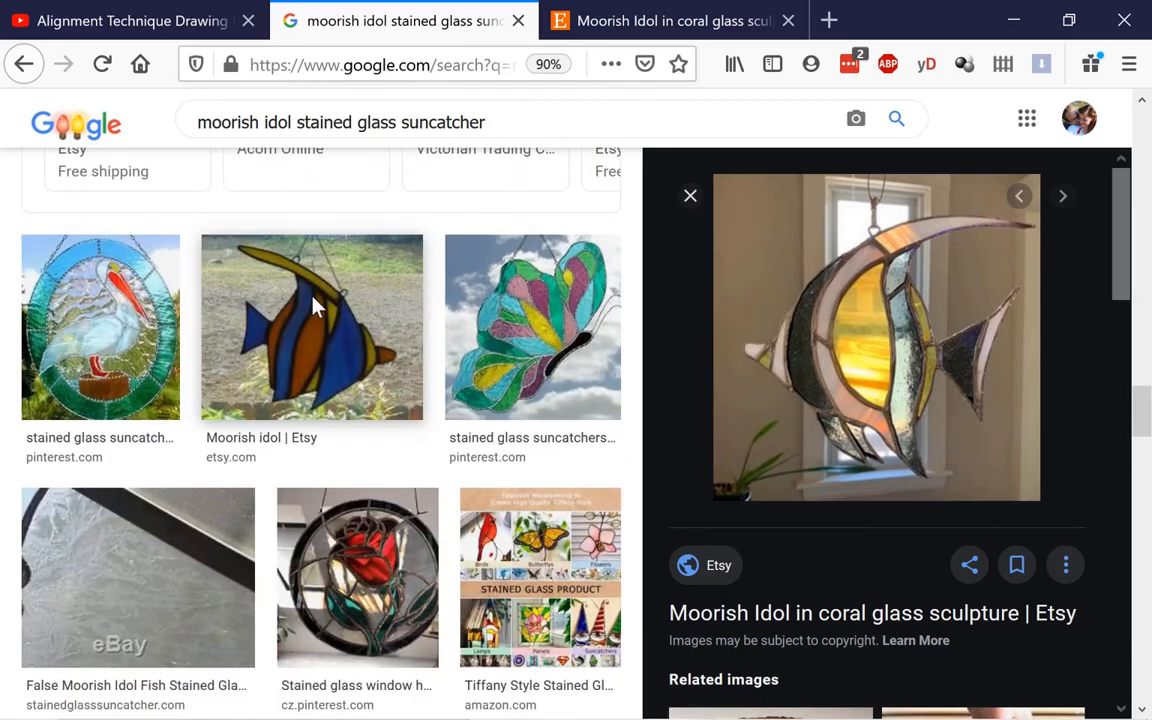
pyautogui.scroll(-8, 313, 305)
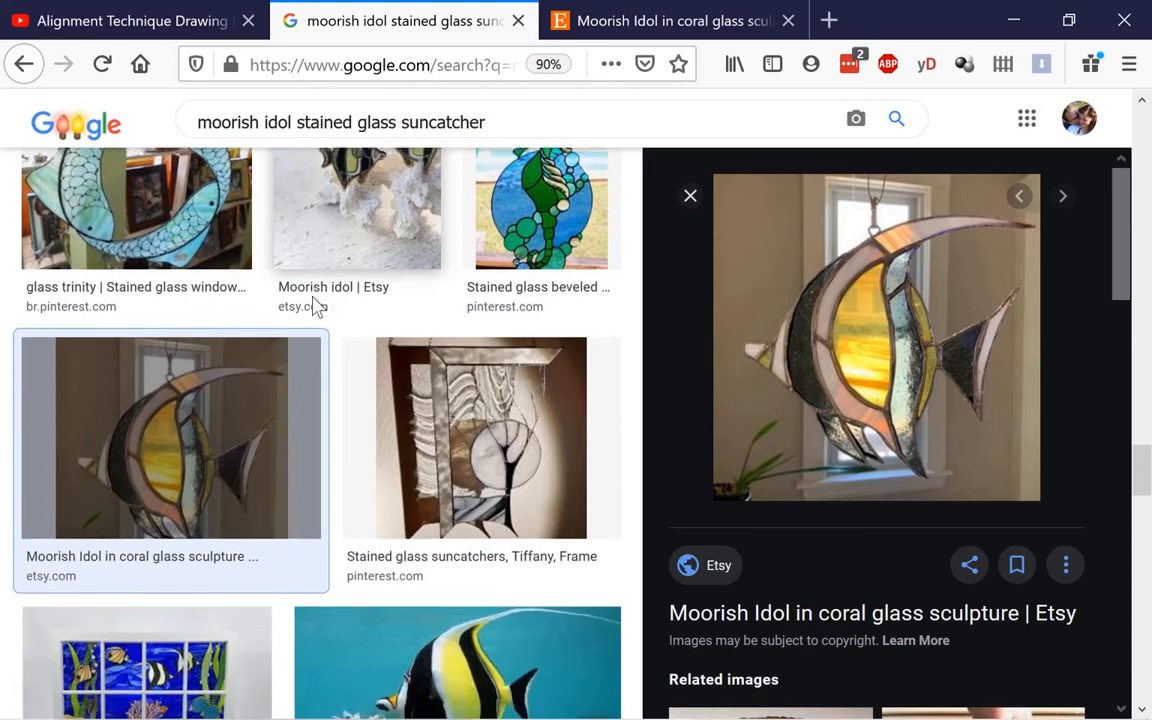
pyautogui.scroll(-10, 313, 305)
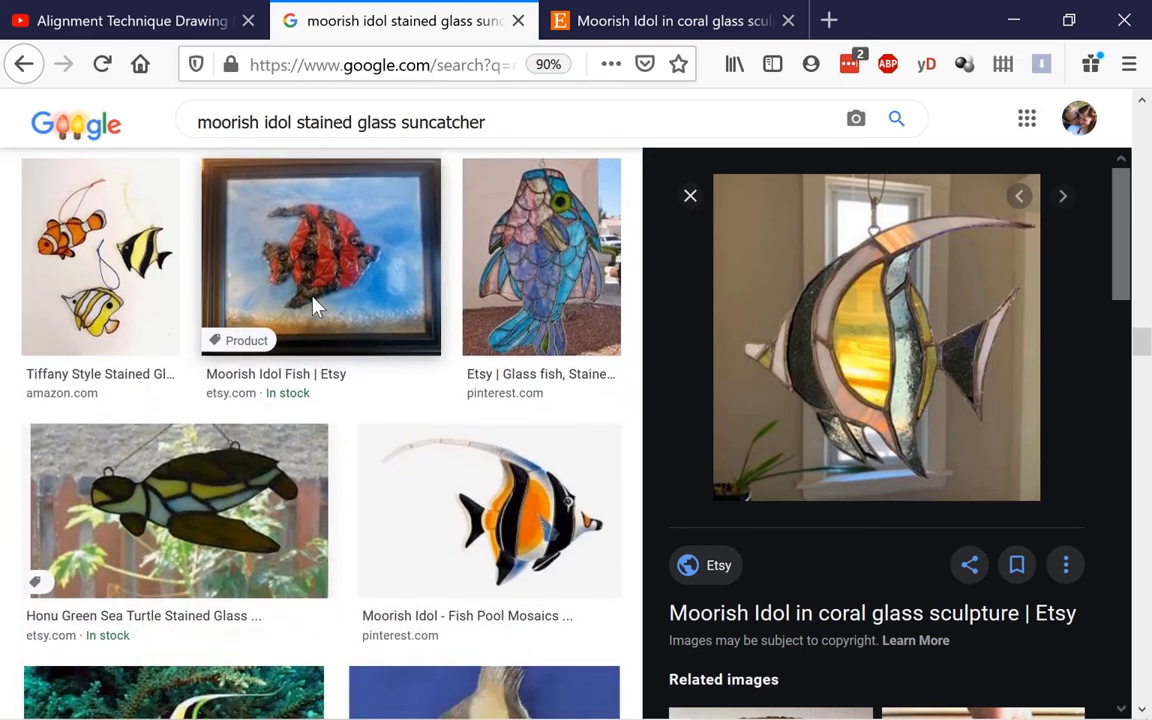
pyautogui.scroll(-2, 313, 305)
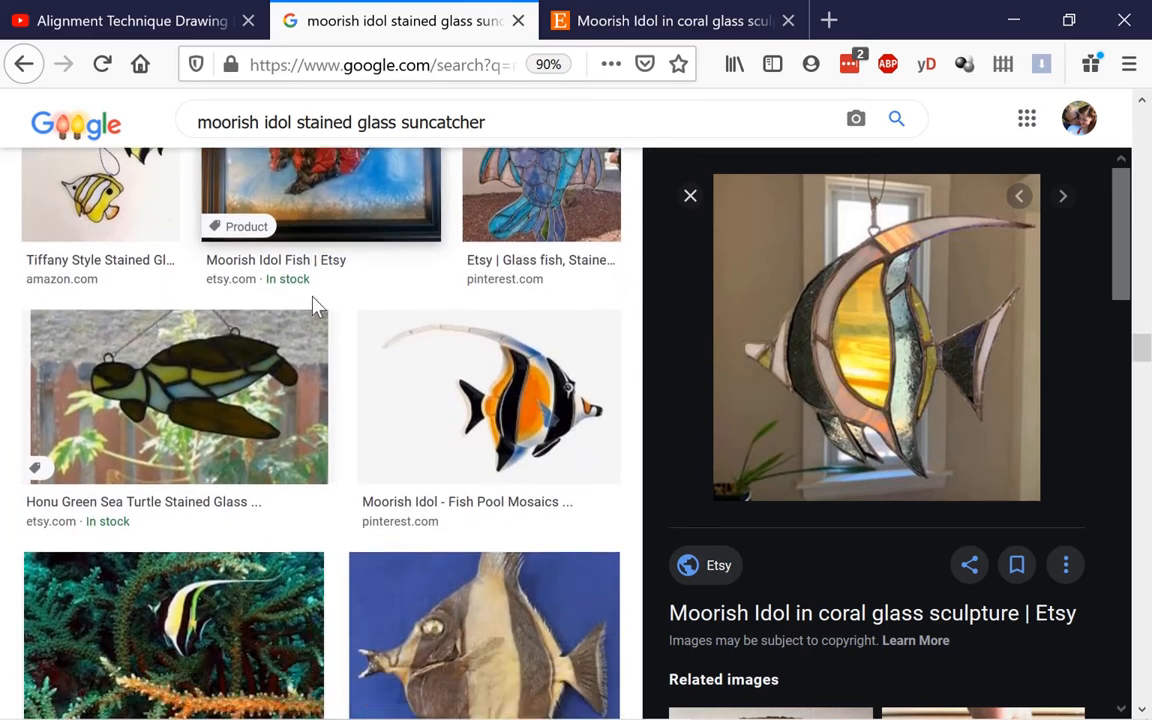
pyautogui.scroll(-4, 313, 305)
pyautogui.scroll(8, 313, 305)
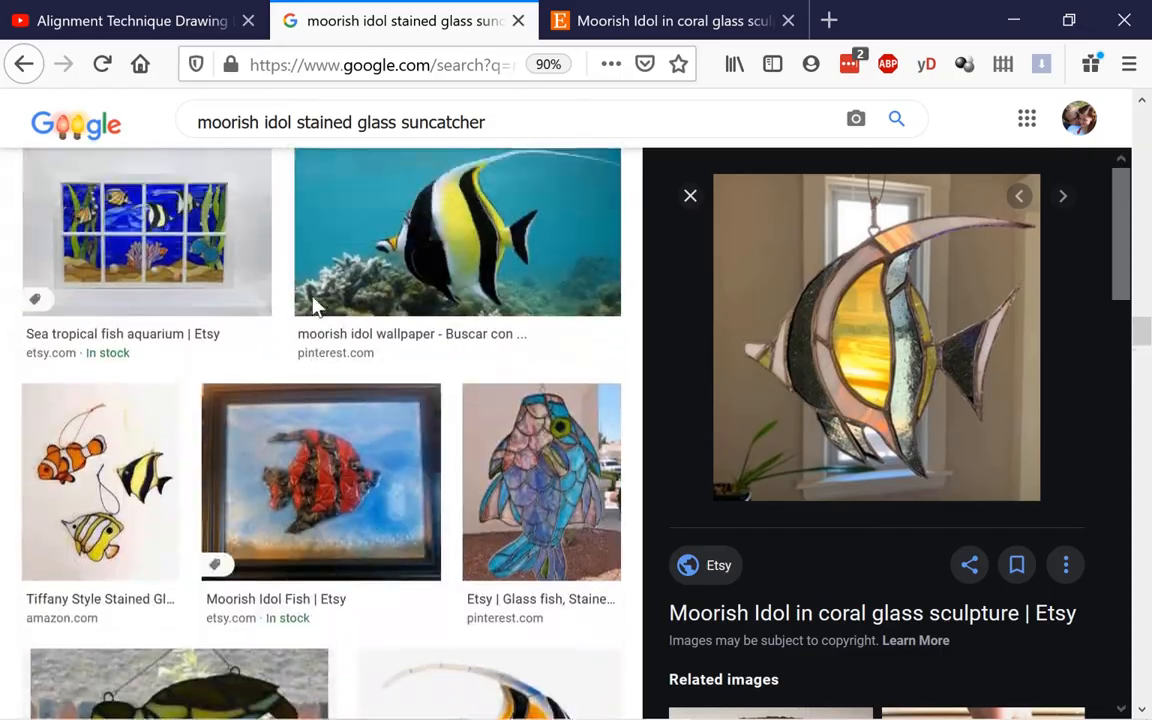
pyautogui.scroll(2, 313, 305)
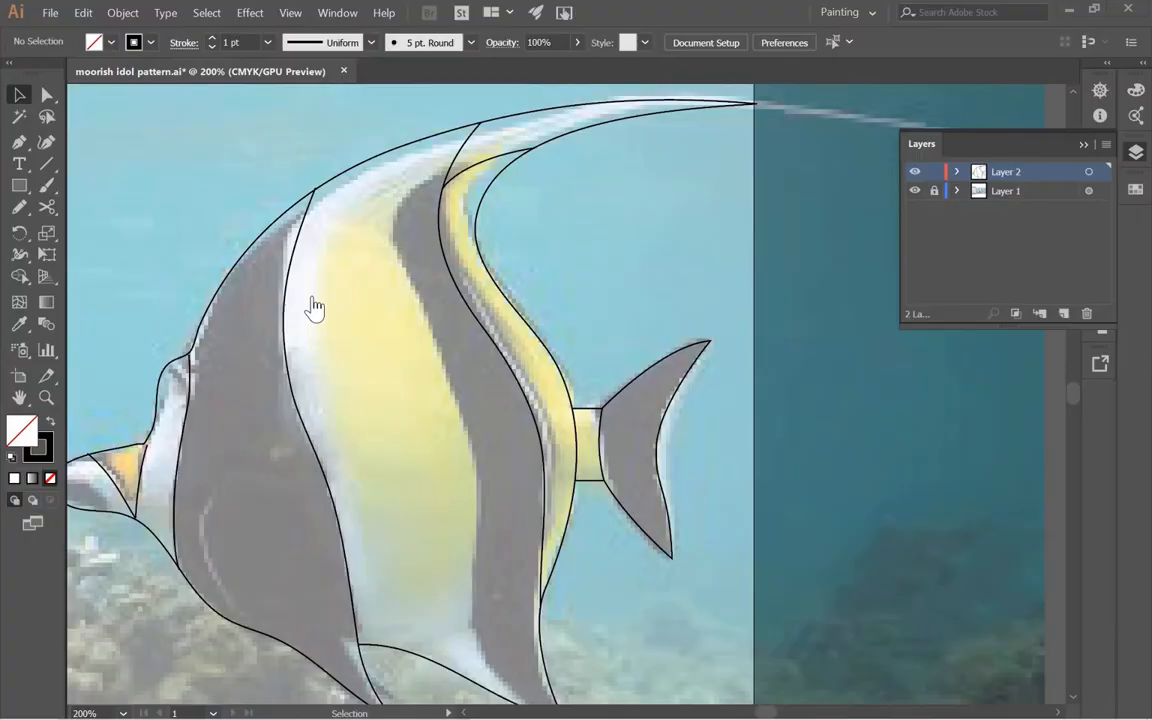
# - Compare the traced fish in Illustrator with the moorish idol wallpaper photo in the browser, focusing on the rear black stripe and dorsal fin
pyautogui.keyDown('ctrl'); pyautogui.click(362, 282); pyautogui.keyUp('ctrl')
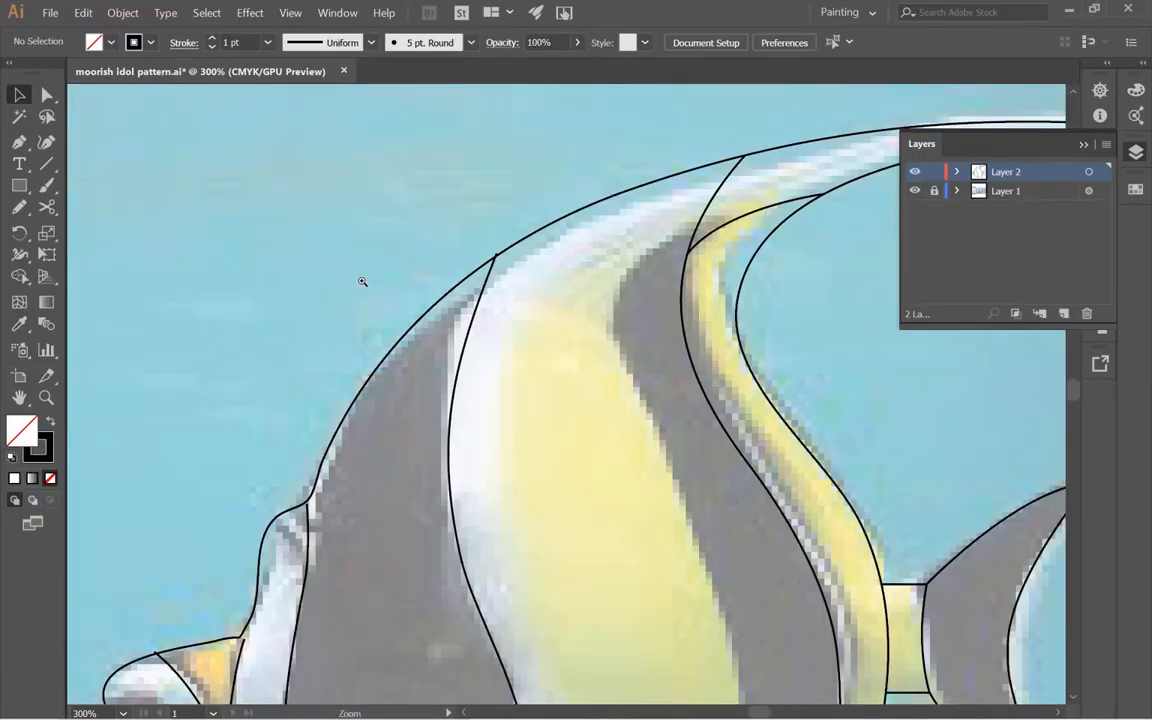
pyautogui.keyDown('ctrl'); pyautogui.keyDown('alt'); pyautogui.click(505, 367); pyautogui.keyUp('alt'); pyautogui.keyUp('ctrl')
pyautogui.moveTo(609, 442); pyautogui.dragTo(270, 252)
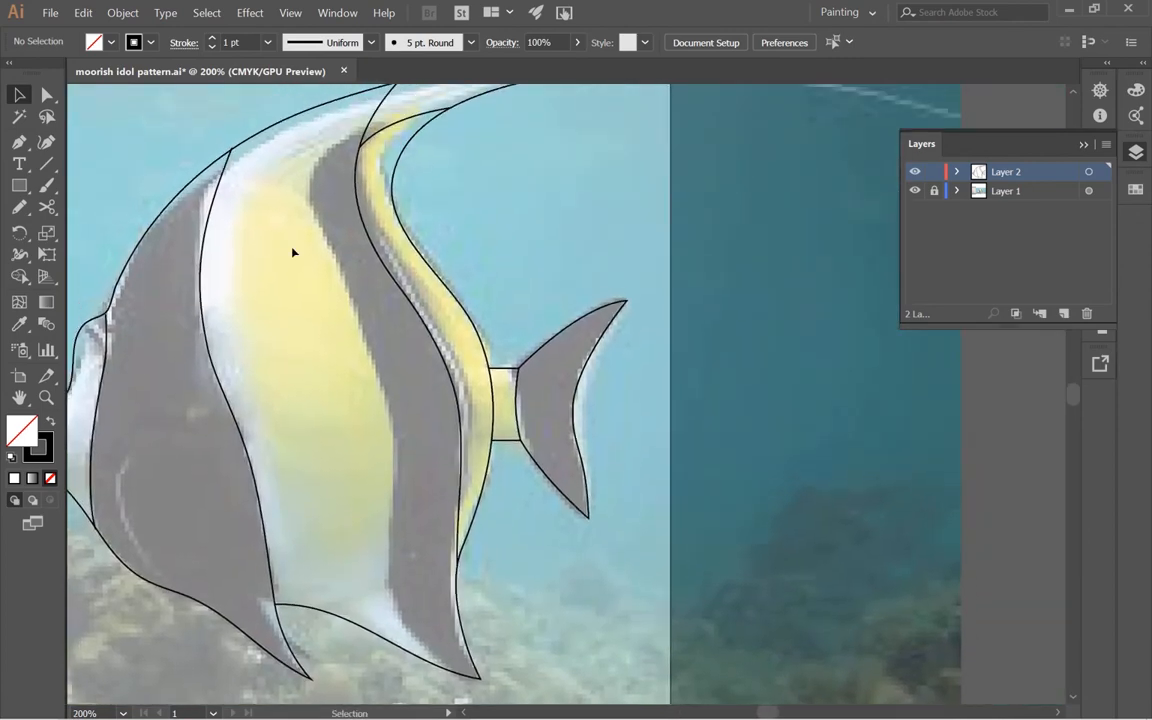
pyautogui.moveTo(310, 306); pyautogui.dragTo(312, 303)
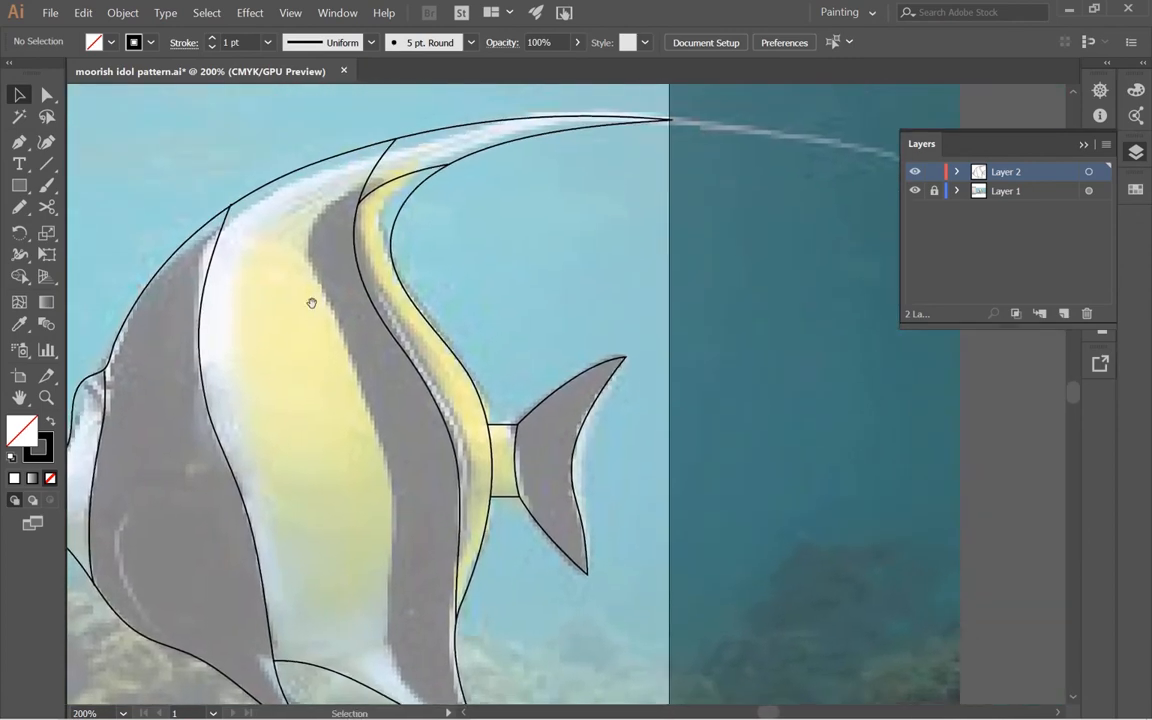
pyautogui.hotkey('alt', 'Tab')
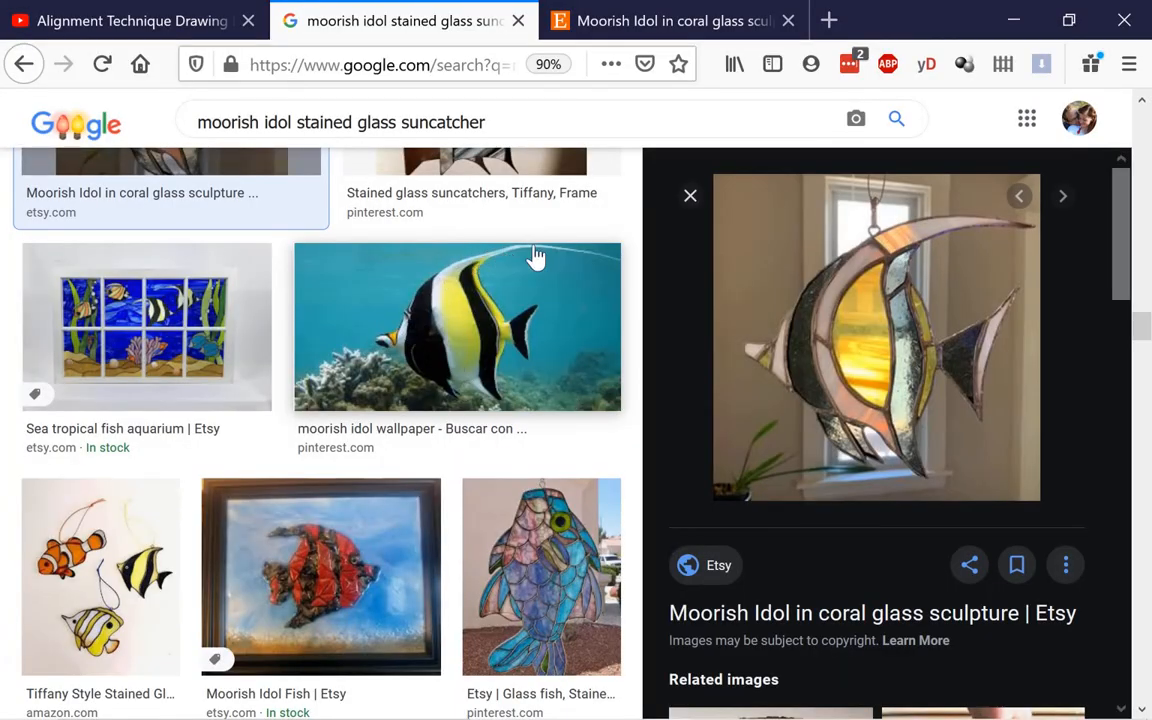
pyautogui.hotkey('alt', 'Tab')
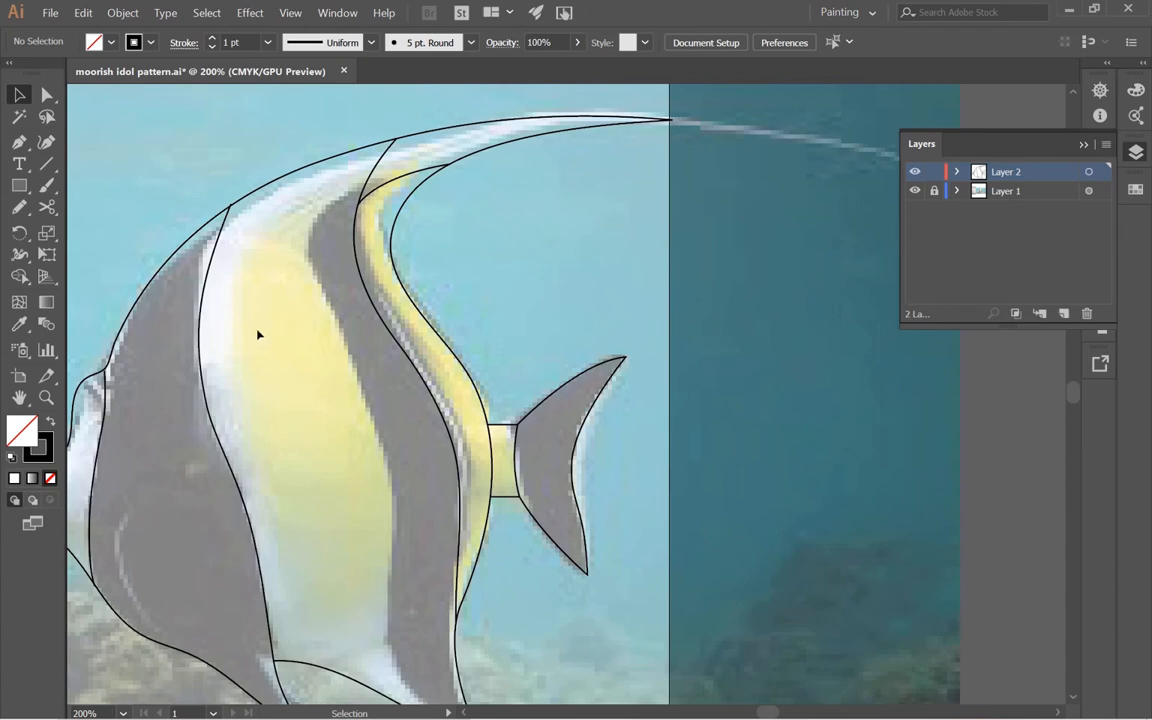
pyautogui.moveTo(316, 411)
pyautogui.mouseDown()
pyautogui.moveTo(265, 290)
pyautogui.moveTo(262, 309)
pyautogui.moveTo(265, 275)
pyautogui.moveTo(332, 420)
pyautogui.mouseUp()
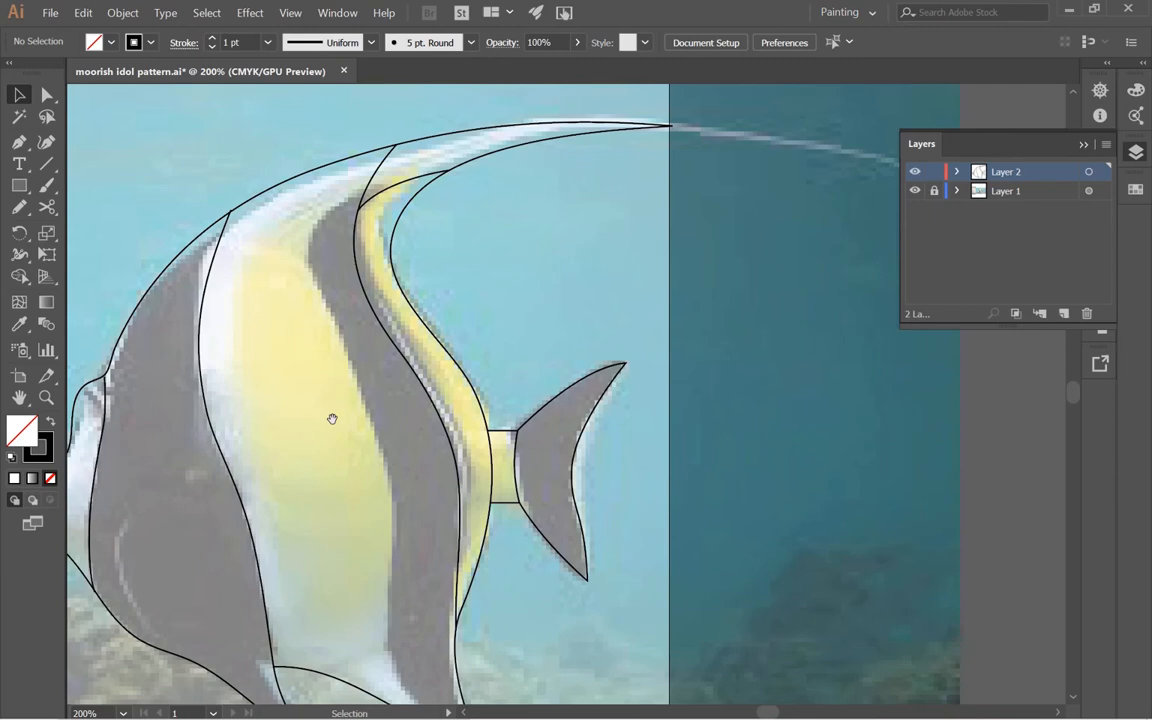
pyautogui.hotkey('ctrl', 'space')
pyautogui.hotkey('alt', 'Tab')
pyautogui.scroll(1, 327, 322)
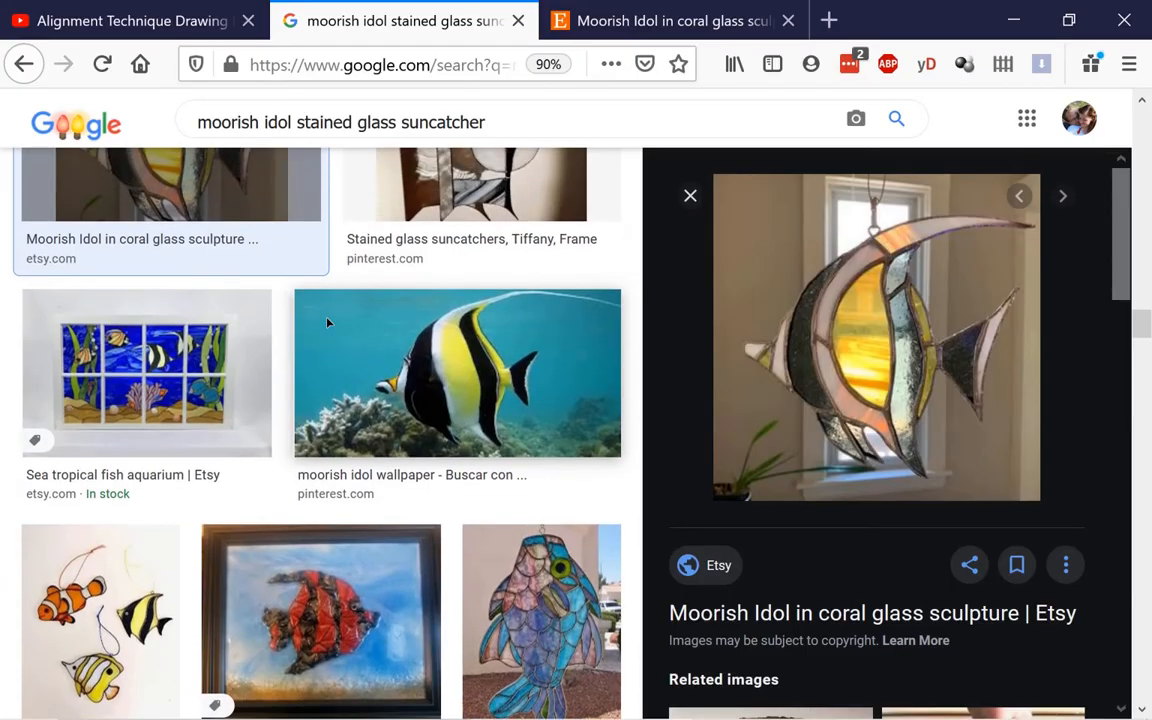
pyautogui.hotkey('alt', 'Tab')
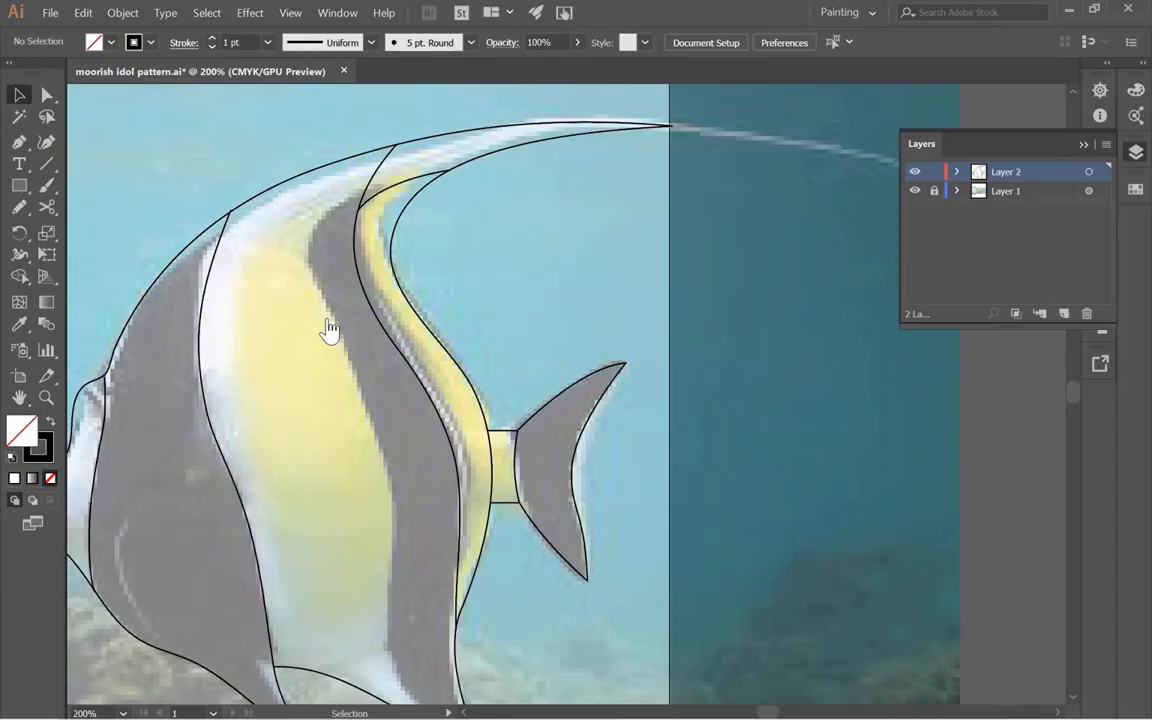
# - Examine the rear black stripe's upper end where it meets the yellow band and the dorsal fin
pyautogui.press('ctrl')
pyautogui.moveTo(516, 374); pyautogui.dragTo(325, 228)
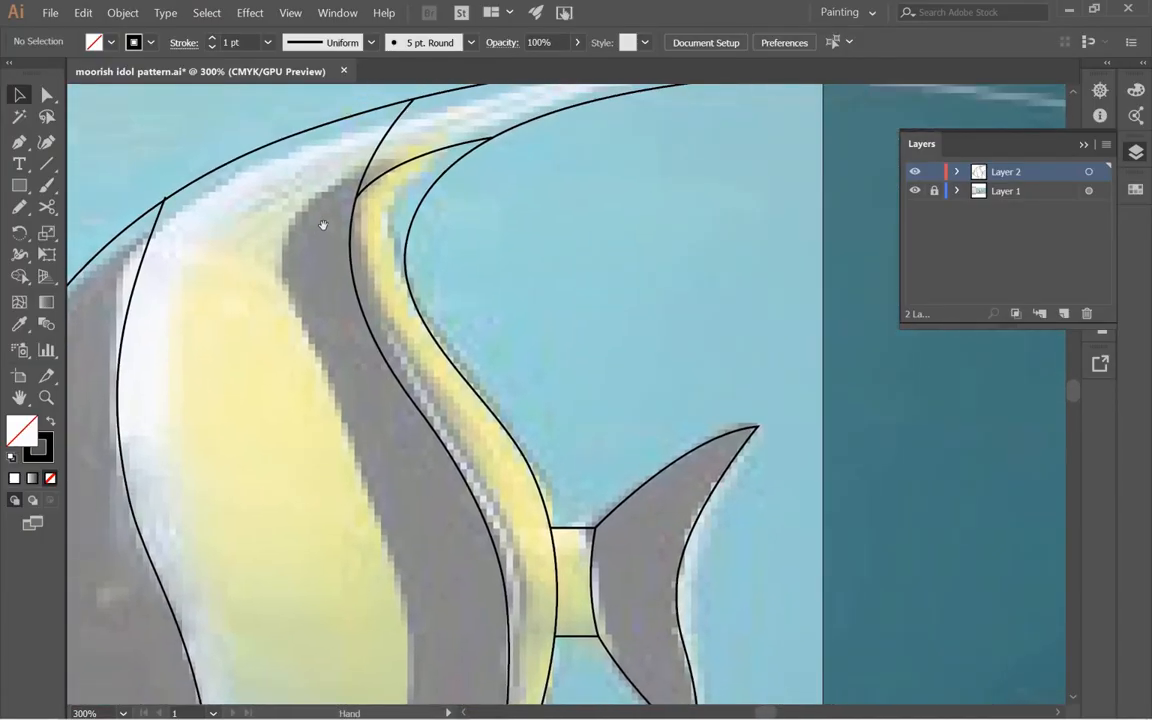
pyautogui.keyDown('ctrl'); pyautogui.click(336, 170); pyautogui.keyUp('ctrl')
pyautogui.moveTo(619, 527); pyautogui.dragTo(425, 224)
pyautogui.keyDown('ctrl'); pyautogui.keyDown('alt'); pyautogui.click(425, 224); pyautogui.keyUp('alt'); pyautogui.keyUp('ctrl')
pyautogui.keyDown('ctrl'); pyautogui.keyDown('alt'); pyautogui.click(561, 369); pyautogui.keyUp('alt'); pyautogui.keyUp('ctrl')
pyautogui.moveTo(512, 340); pyautogui.dragTo(372, 174)
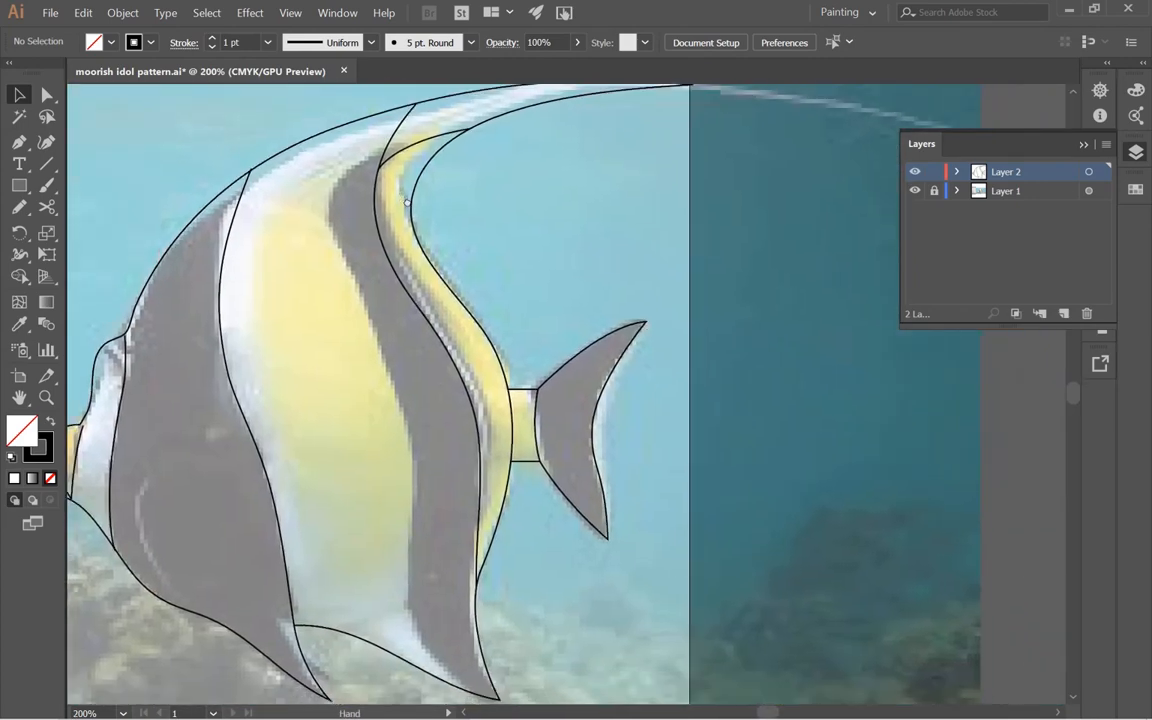
pyautogui.keyDown('ctrl'); pyautogui.click(383, 175); pyautogui.keyUp('ctrl')
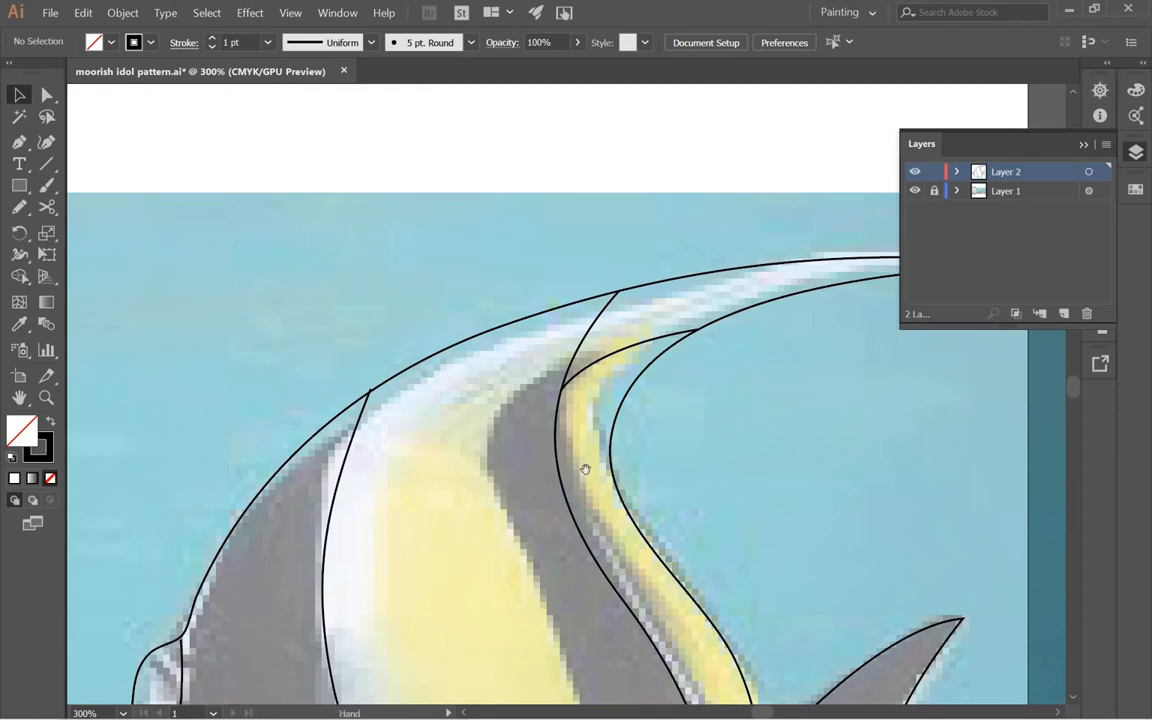
# - Select the yellow band's upper line and extend it with the Pencil down the rear black stripe's front edge to the belly outline
pyautogui.click(585, 371)
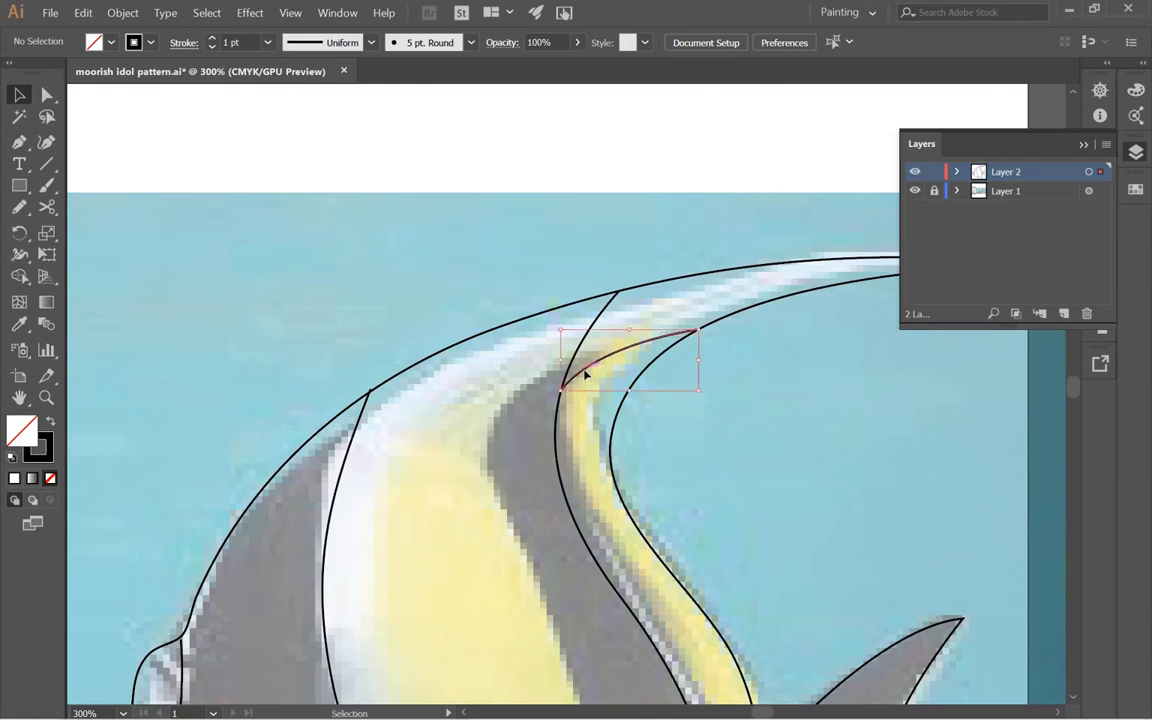
pyautogui.keyDown('ctrl'); pyautogui.keyDown('alt'); pyautogui.click(585, 372); pyautogui.keyUp('alt'); pyautogui.keyUp('ctrl')
pyautogui.keyDown('ctrl'); pyautogui.keyDown('alt'); pyautogui.click(585, 371); pyautogui.keyUp('alt'); pyautogui.keyUp('ctrl')
pyautogui.moveTo(621, 477); pyautogui.dragTo(517, 311)
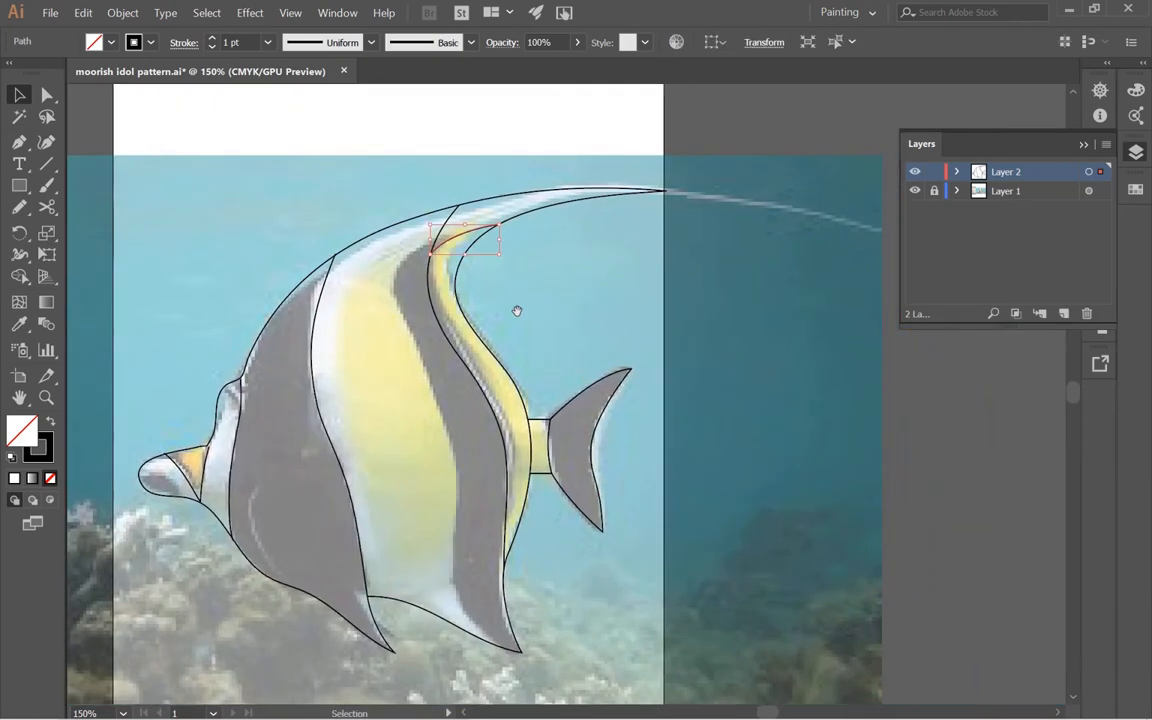
pyautogui.press('n')
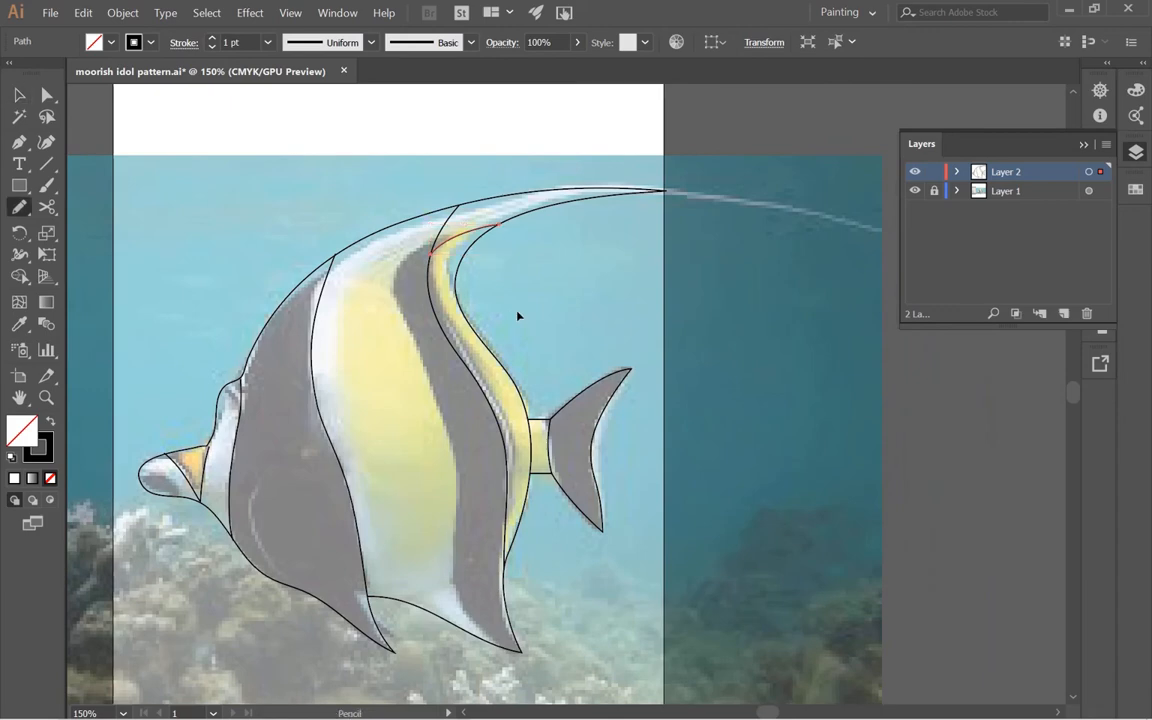
pyautogui.moveTo(402, 325); pyautogui.dragTo(462, 526)
pyautogui.moveTo(480, 633); pyautogui.dragTo(480, 625)
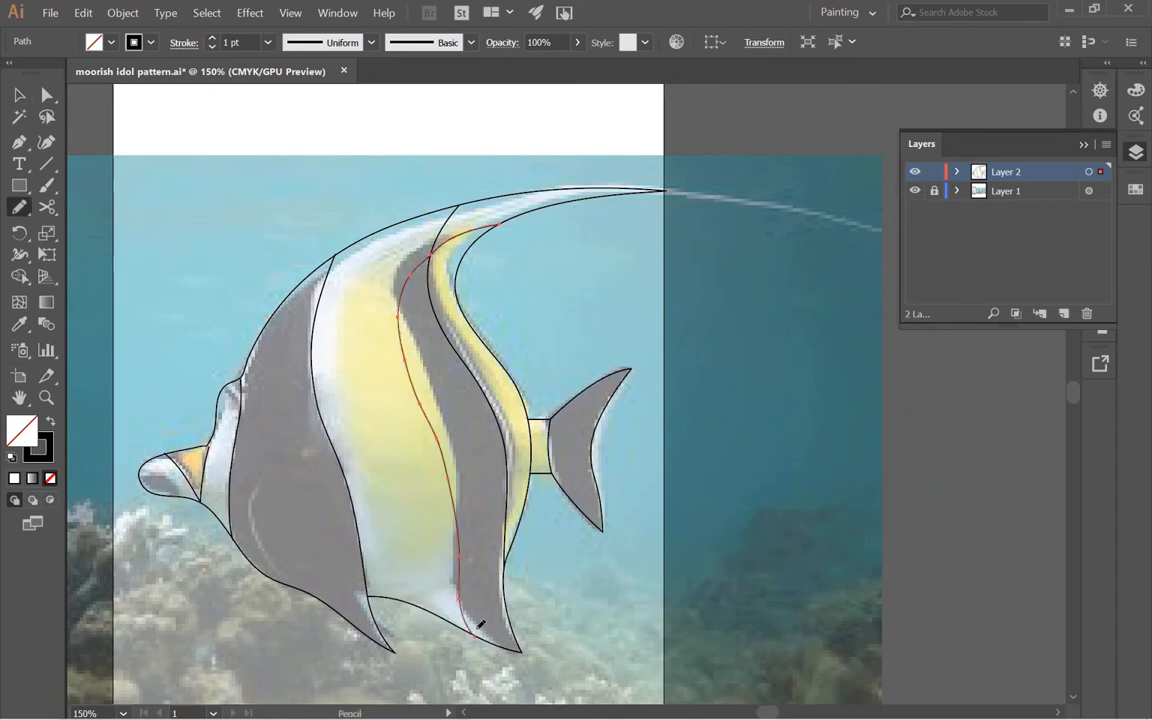
# - Simplify the extended stripe line with a curve precision of 80% and an angle threshold of 0°
pyautogui.press('v')
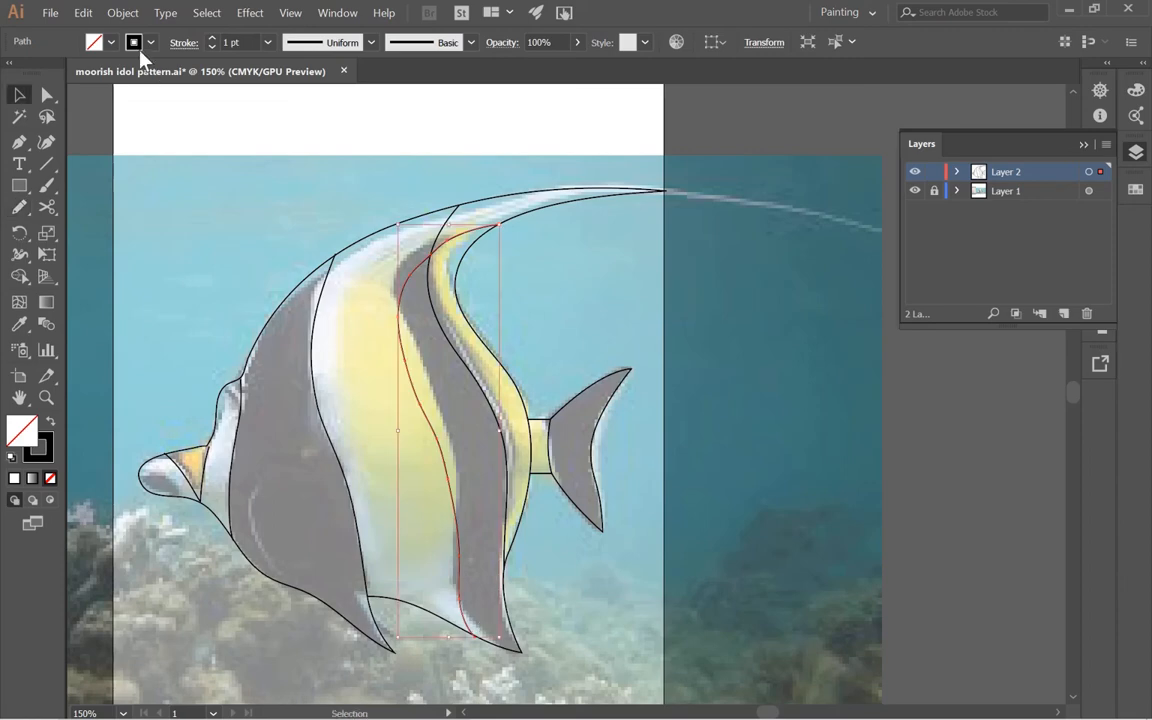
pyautogui.click(122, 12)
pyautogui.moveTo(334, 463)
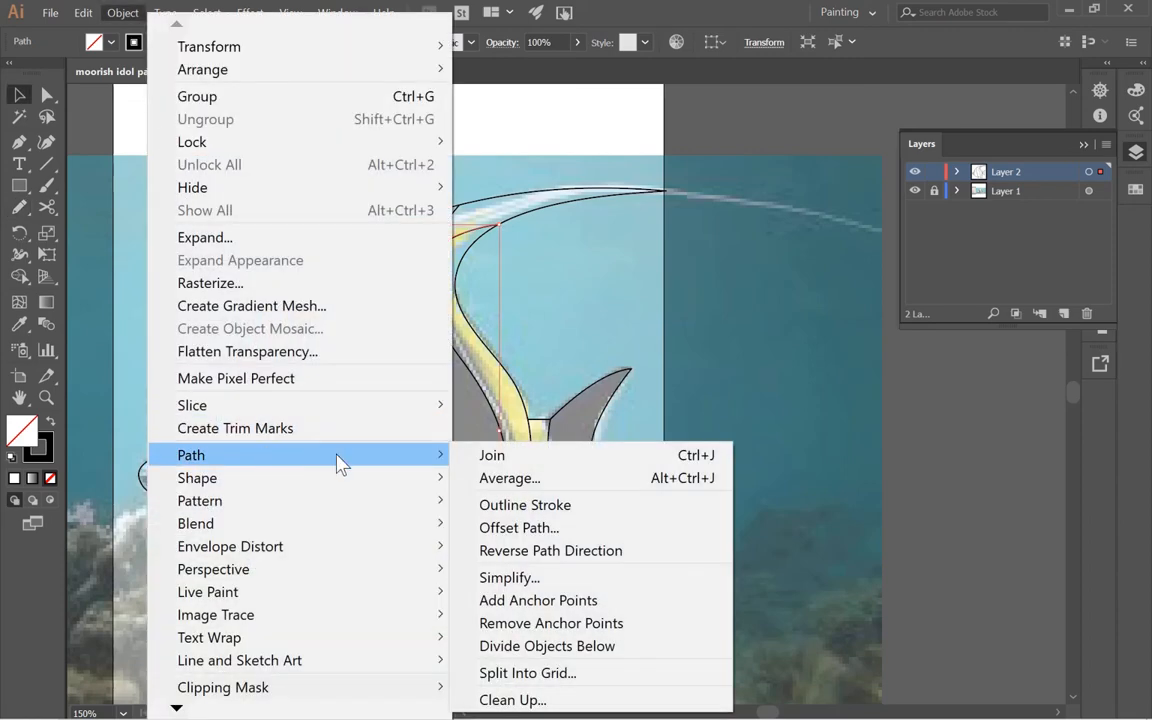
pyautogui.click(527, 572)
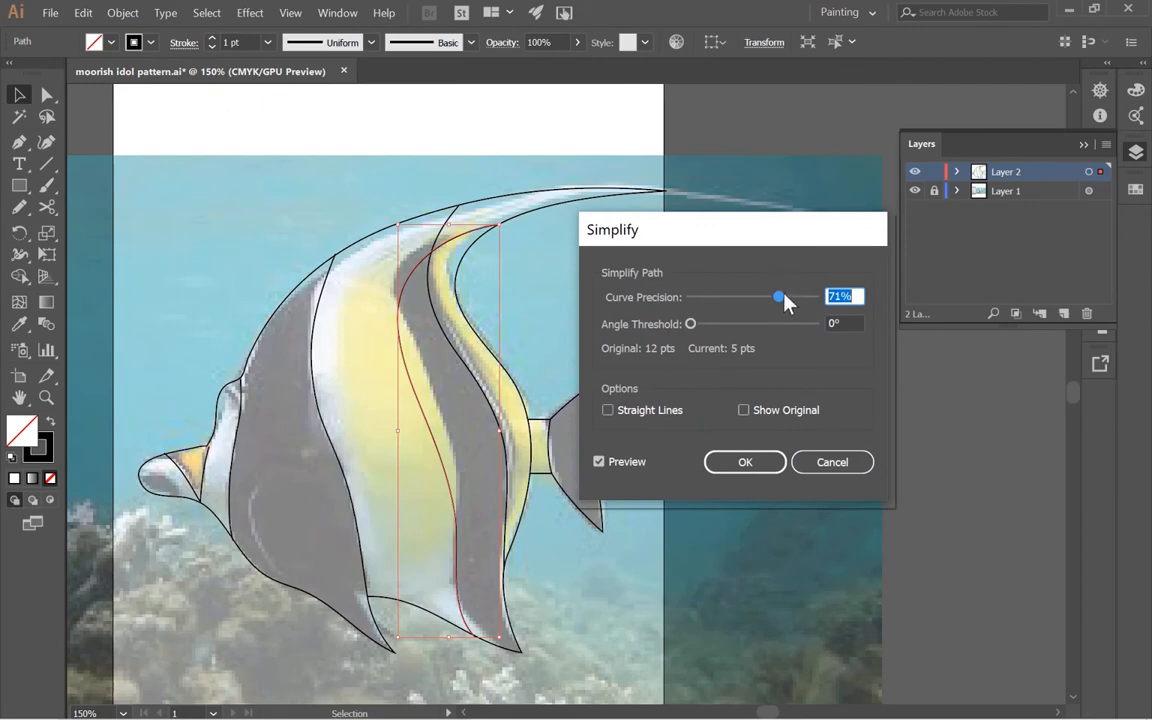
pyautogui.moveTo(784, 297); pyautogui.dragTo(792, 297)
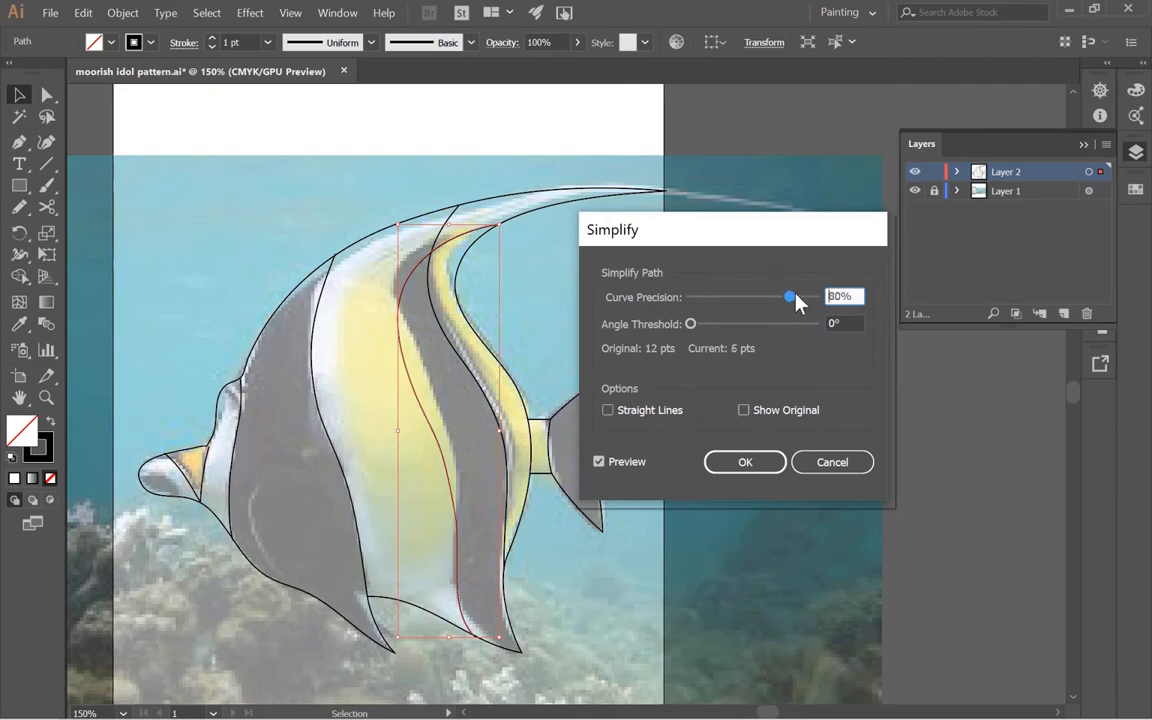
pyautogui.click(745, 462)
# - Adjust the simplified line's anchor points along the rear black stripe's front edge, undoing the last misplaced change
pyautogui.press('a')
pyautogui.hotkey('ctrl', '=')
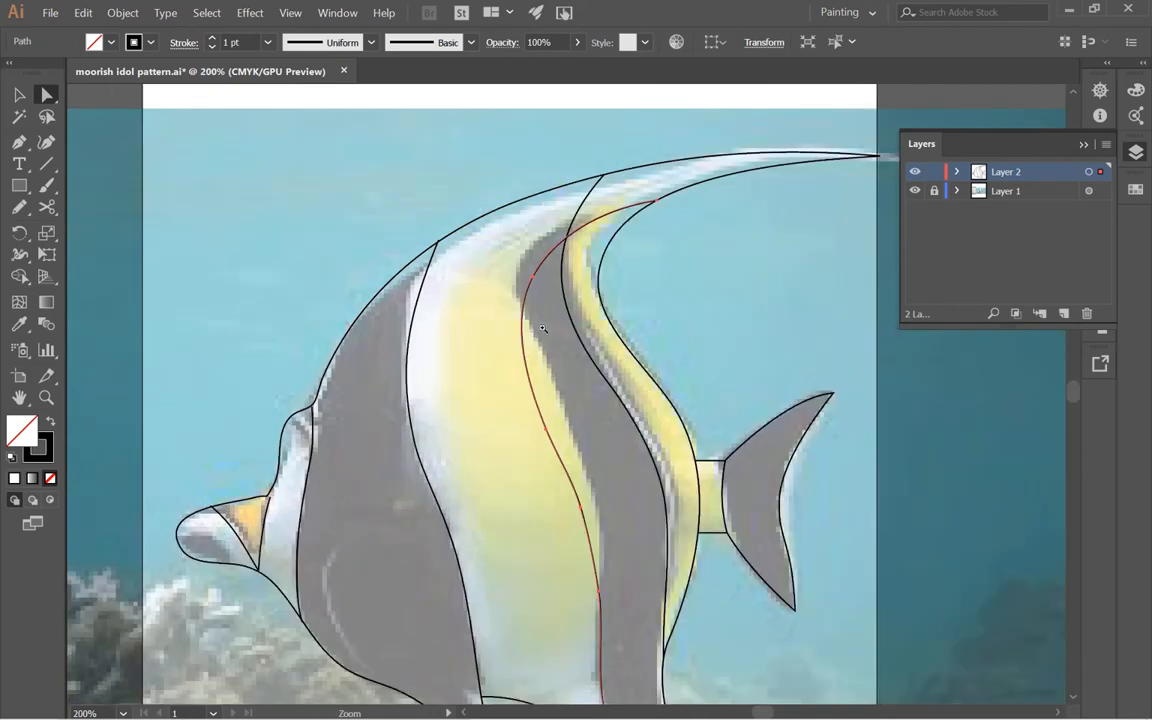
pyautogui.hotkey('ctrl', '=')
pyautogui.keyDown('ctrl'); pyautogui.keyDown('alt'); pyautogui.click(575, 405); pyautogui.keyUp('alt'); pyautogui.keyUp('ctrl')
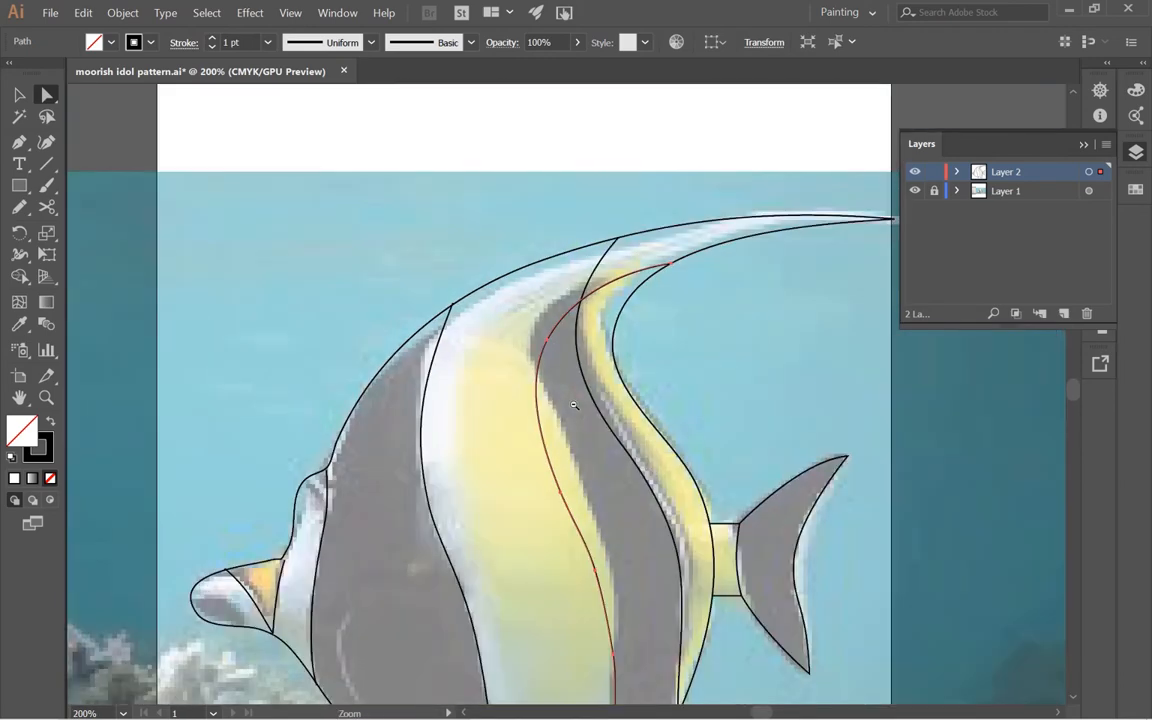
pyautogui.moveTo(585, 522); pyautogui.dragTo(436, 349)
pyautogui.keyDown('ctrl'); pyautogui.click(486, 431); pyautogui.keyUp('ctrl')
pyautogui.moveTo(472, 253); pyautogui.dragTo(310, 430)
pyautogui.hotkey('ctrl', 'z')
# - Delete an excess anchor point on the rear black stripe's front line and reshape the curve around it to follow the stripe's edge
pyautogui.moveTo(340, 564); pyautogui.dragTo(259, 375)
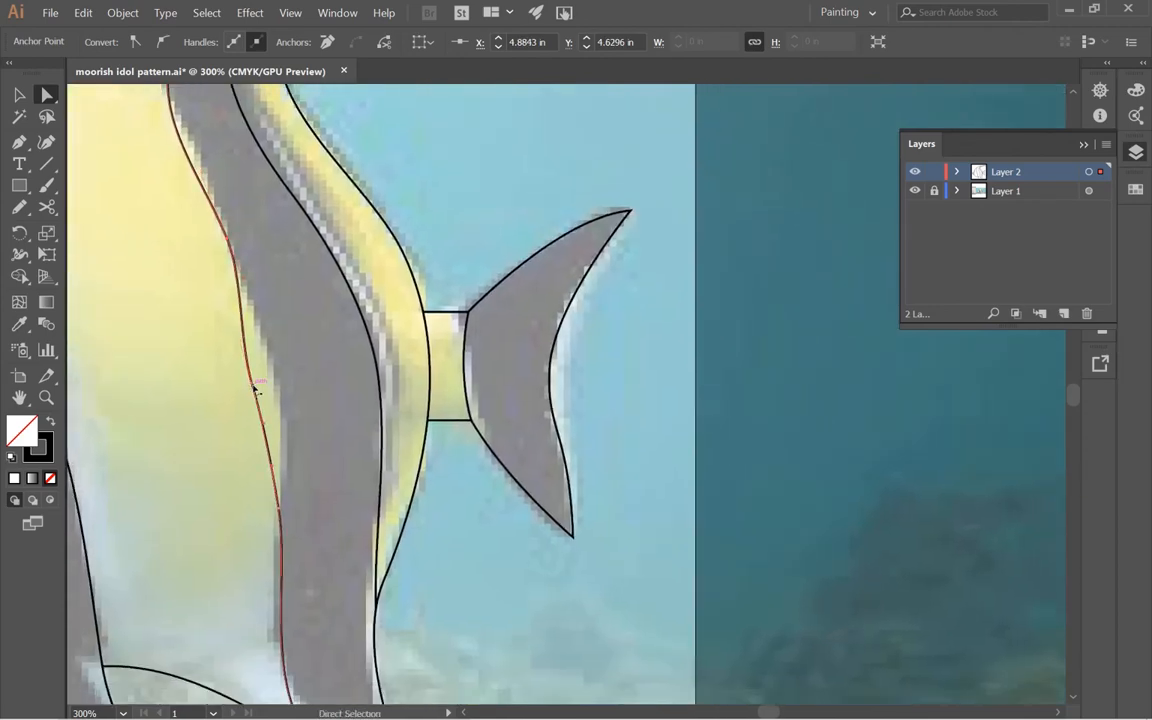
pyautogui.click(257, 388)
pyautogui.press('p')
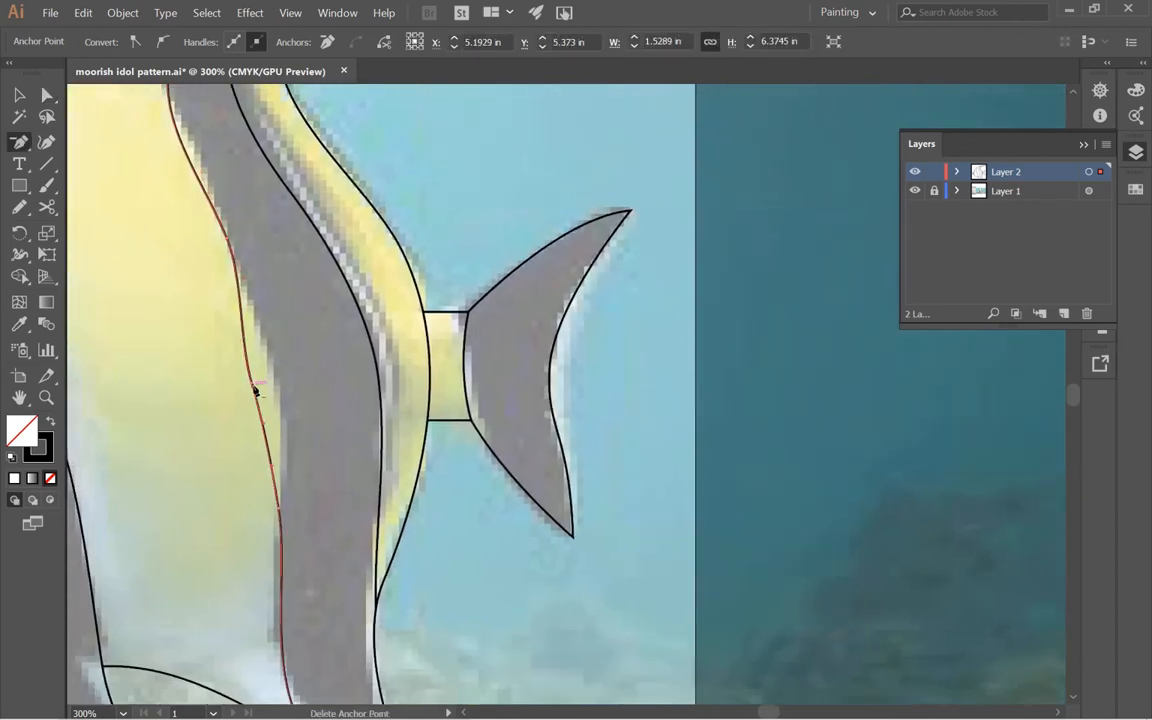
pyautogui.press('a')
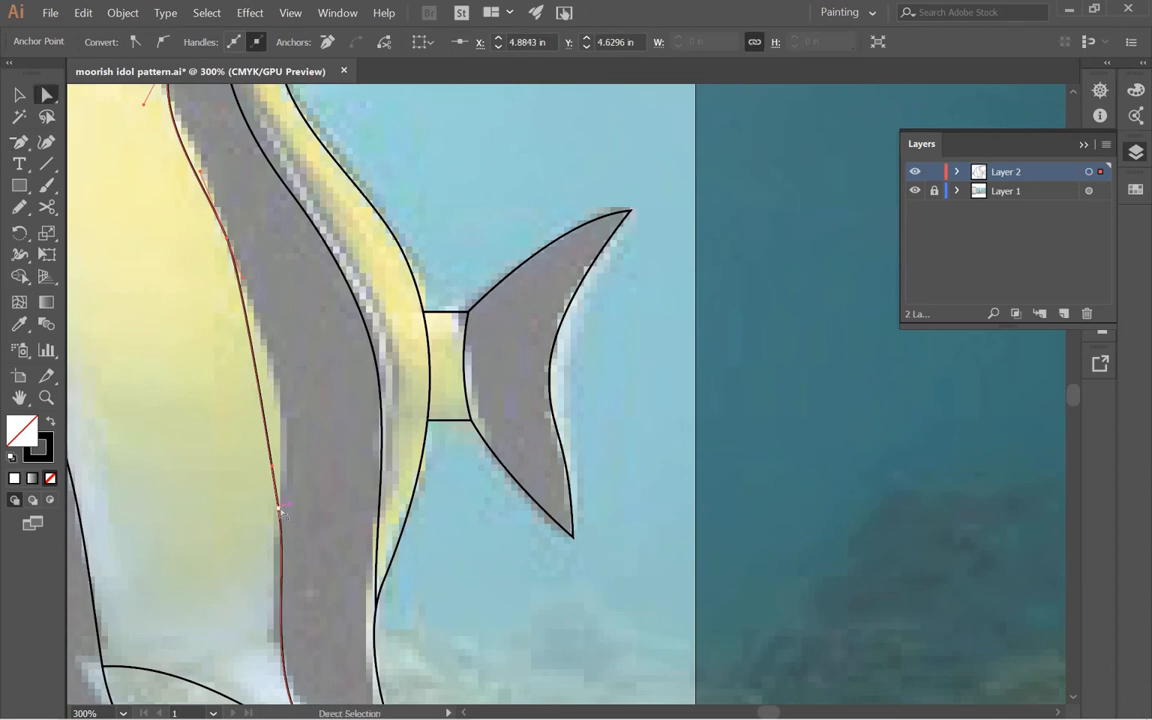
pyautogui.moveTo(278, 503); pyautogui.dragTo(283, 403)
pyautogui.click(232, 243)
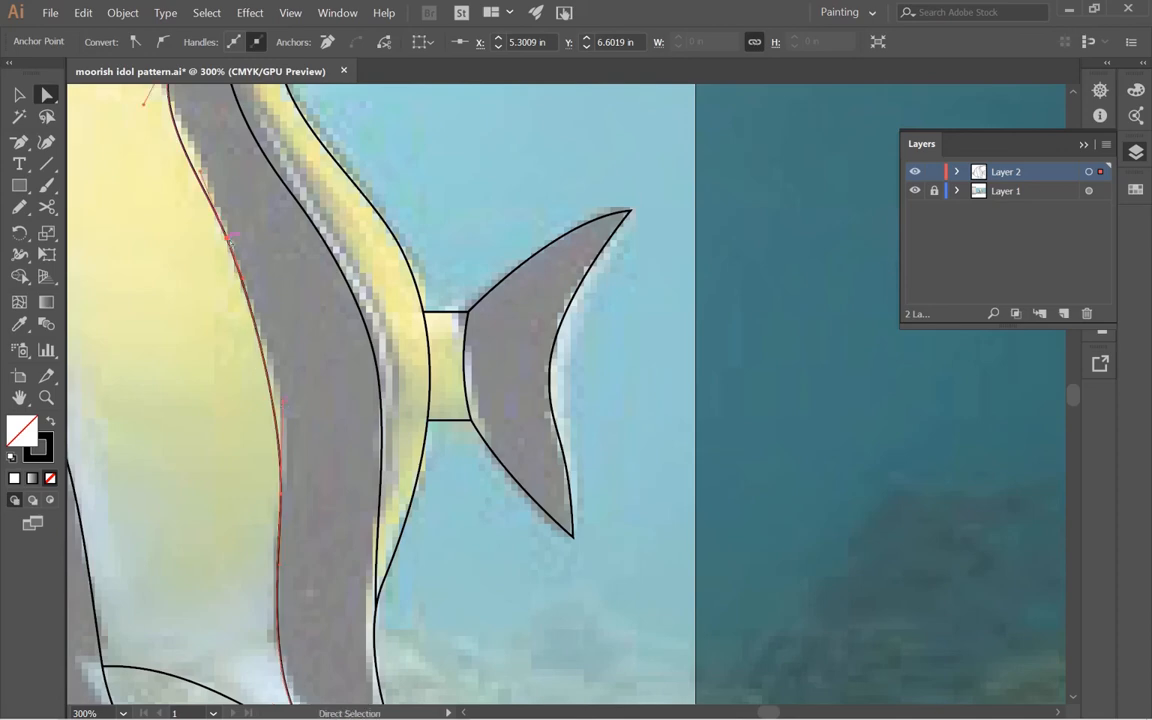
pyautogui.moveTo(243, 282); pyautogui.dragTo(258, 304)
# - Set the stripe line's lower end anchor on the belly outline, adjust its handle to follow the stripe's edge, and deselect the line
pyautogui.moveTo(305, 488); pyautogui.dragTo(258, 139)
pyautogui.keyDown('ctrl'); pyautogui.click(287, 360); pyautogui.keyUp('ctrl')
pyautogui.keyDown('ctrl'); pyautogui.click(590, 487); pyautogui.keyUp('ctrl')
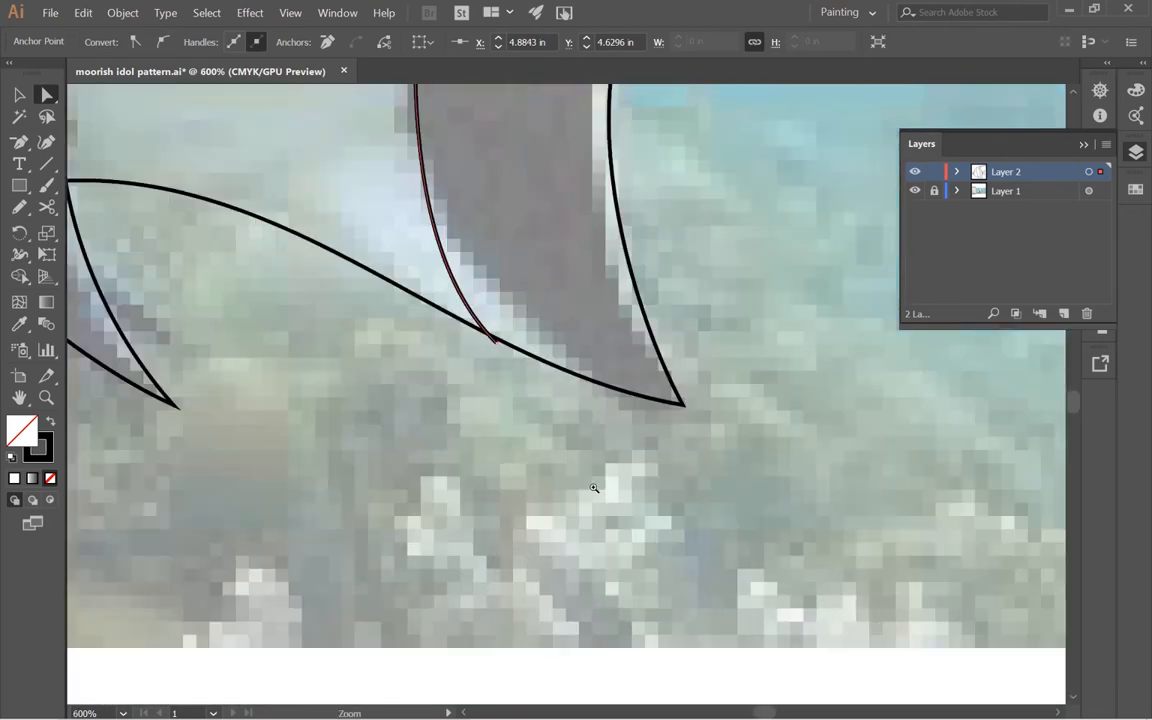
pyautogui.click(491, 336)
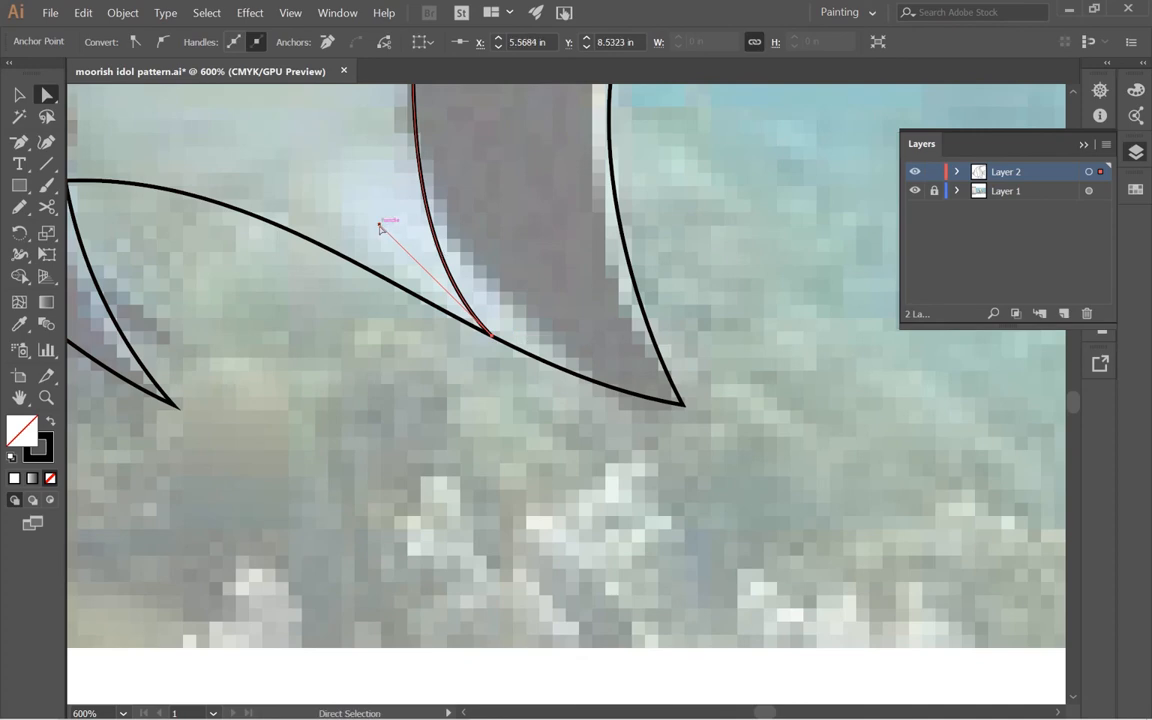
pyautogui.moveTo(380, 228); pyautogui.dragTo(394, 193)
pyautogui.keyDown('ctrl'); pyautogui.keyDown('alt'); pyautogui.click(566, 267); pyautogui.keyUp('alt'); pyautogui.keyUp('ctrl')
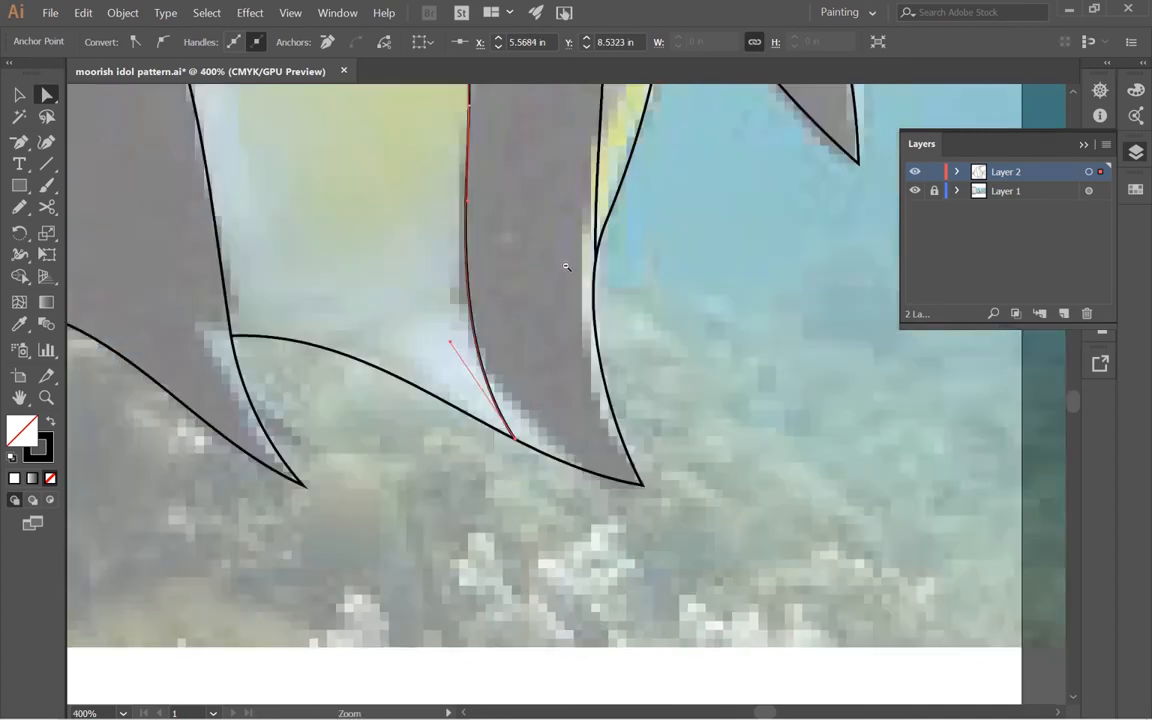
pyautogui.keyDown('ctrl'); pyautogui.keyDown('alt'); pyautogui.click(566, 267); pyautogui.keyUp('alt'); pyautogui.keyUp('ctrl')
pyautogui.moveTo(463, 319); pyautogui.dragTo(457, 412)
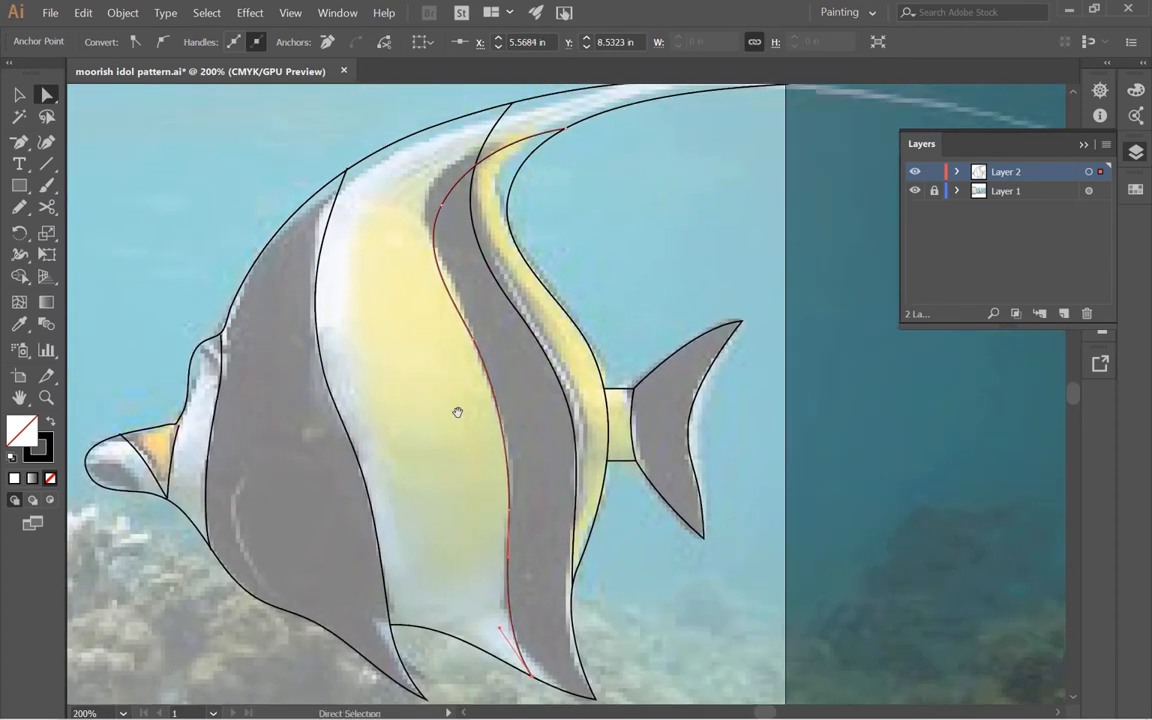
pyautogui.press('v')
pyautogui.click(457, 413)
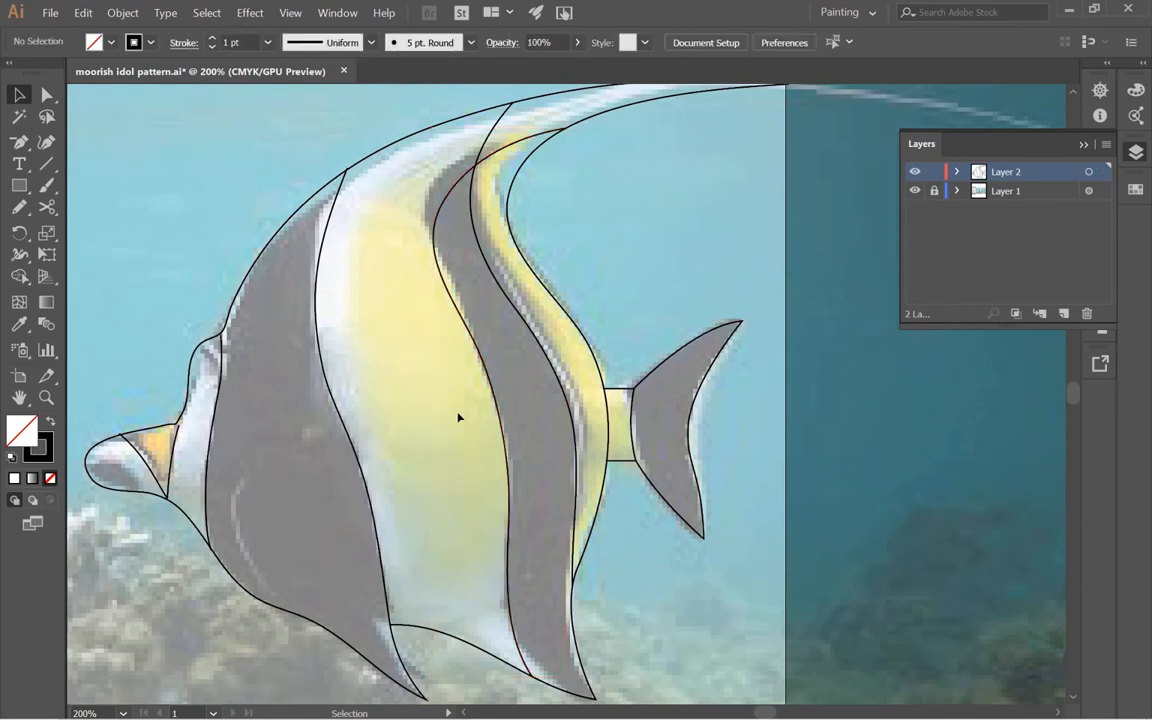
pyautogui.keyDown('ctrl'); pyautogui.click(434, 397); pyautogui.keyUp('ctrl')
pyautogui.moveTo(473, 377); pyautogui.dragTo(362, 432)
pyautogui.keyDown('ctrl'); pyautogui.keyDown('alt'); pyautogui.click(463, 381); pyautogui.keyUp('alt'); pyautogui.keyUp('ctrl')
pyautogui.moveTo(448, 419); pyautogui.dragTo(315, 445)
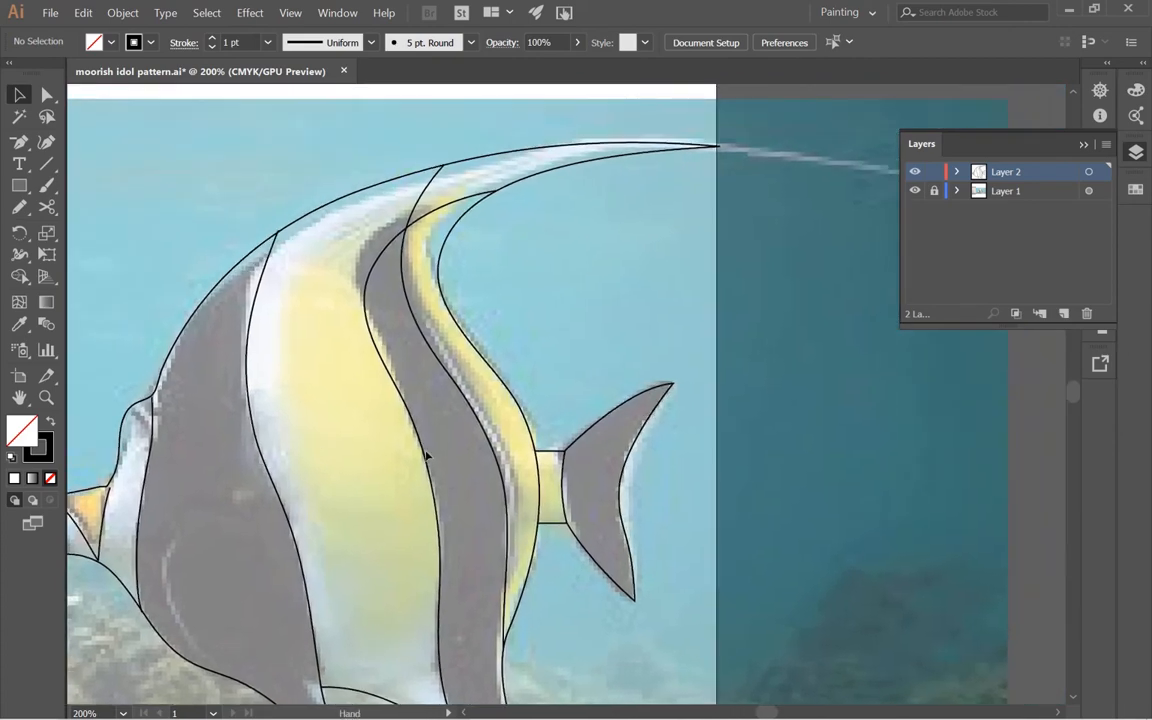
pyautogui.moveTo(431, 451); pyautogui.dragTo(403, 448)
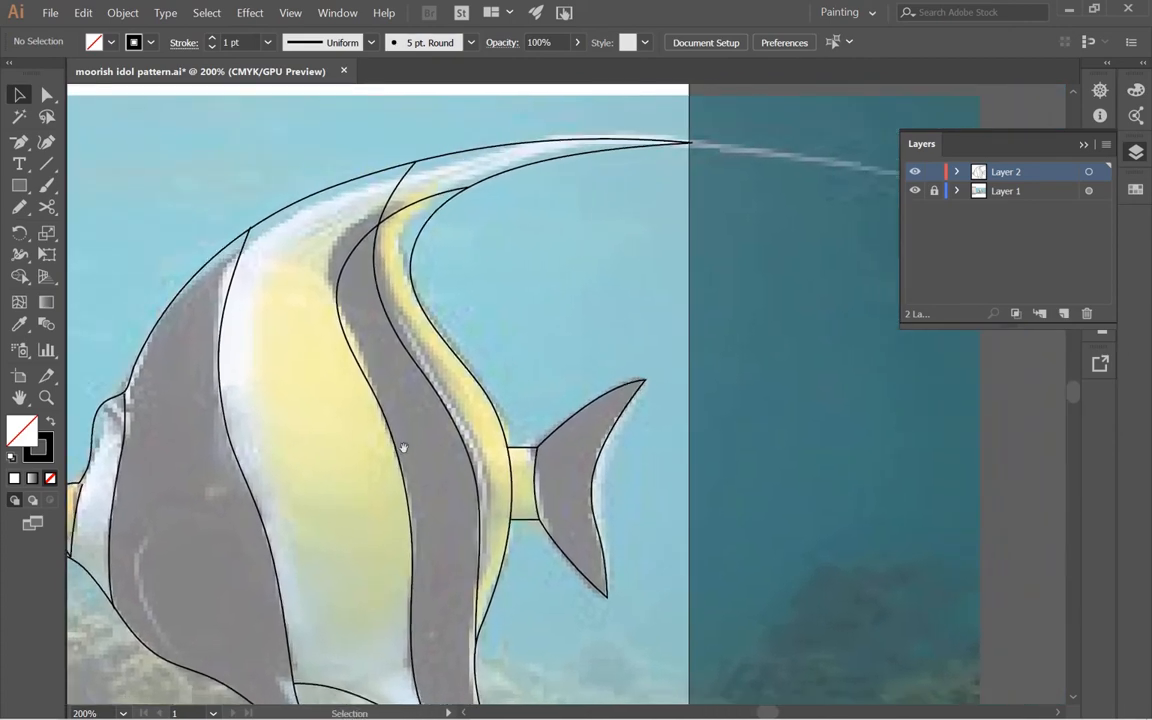
# - Switch to the browser and examine how moorish idol stained glass suncatchers in the image results divide the yellow and black bands
pyautogui.hotkey('alt', 'Tab')
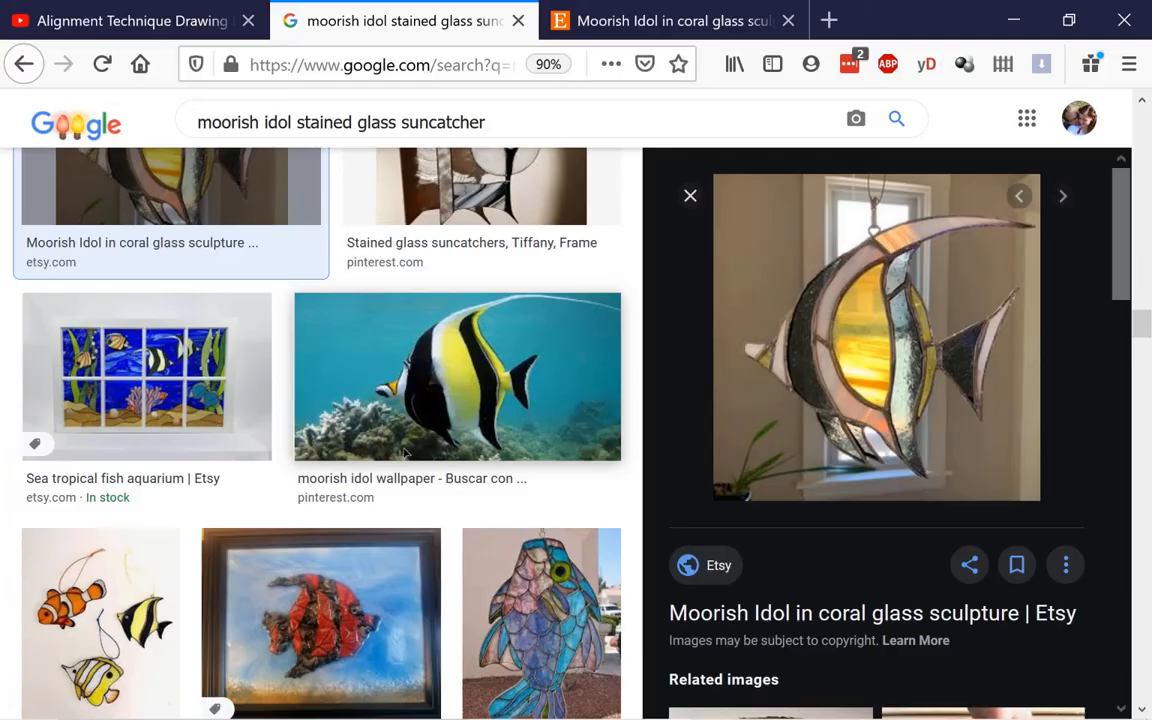
pyautogui.scroll(-5, 520, 330)
pyautogui.scroll(-3, 520, 330)
pyautogui.scroll(4, 520, 330)
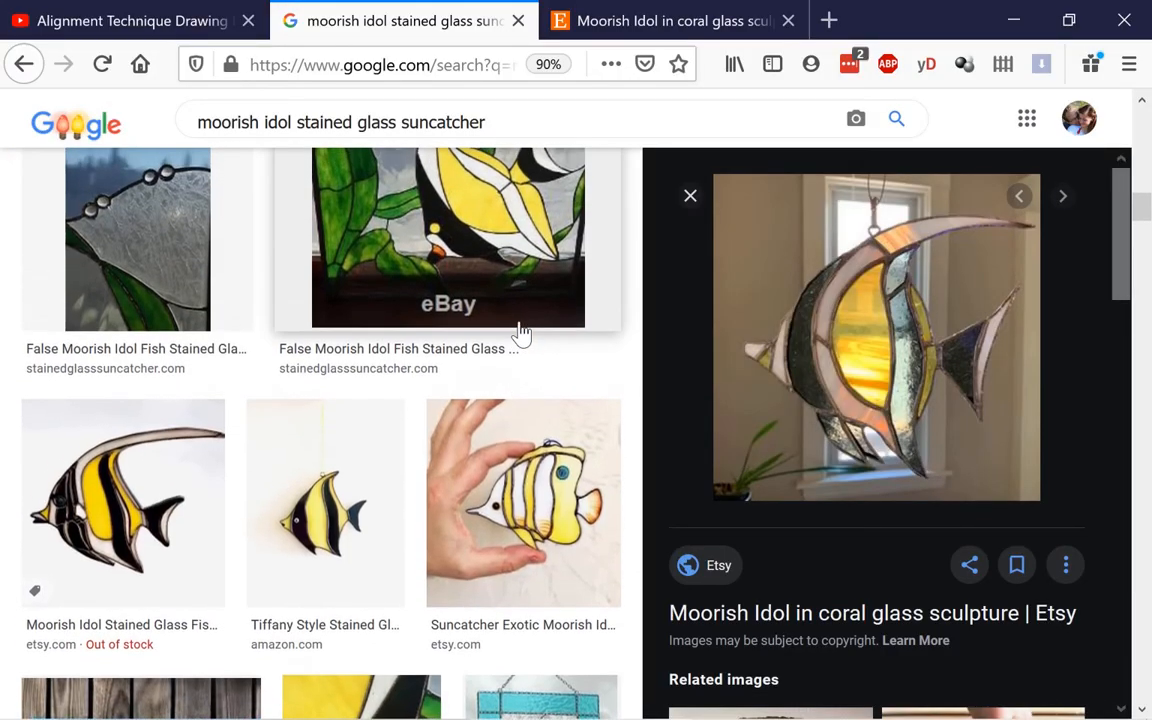
pyautogui.scroll(3, 300, 447)
pyautogui.scroll(3, 300, 447)
pyautogui.scroll(-4, 300, 447)
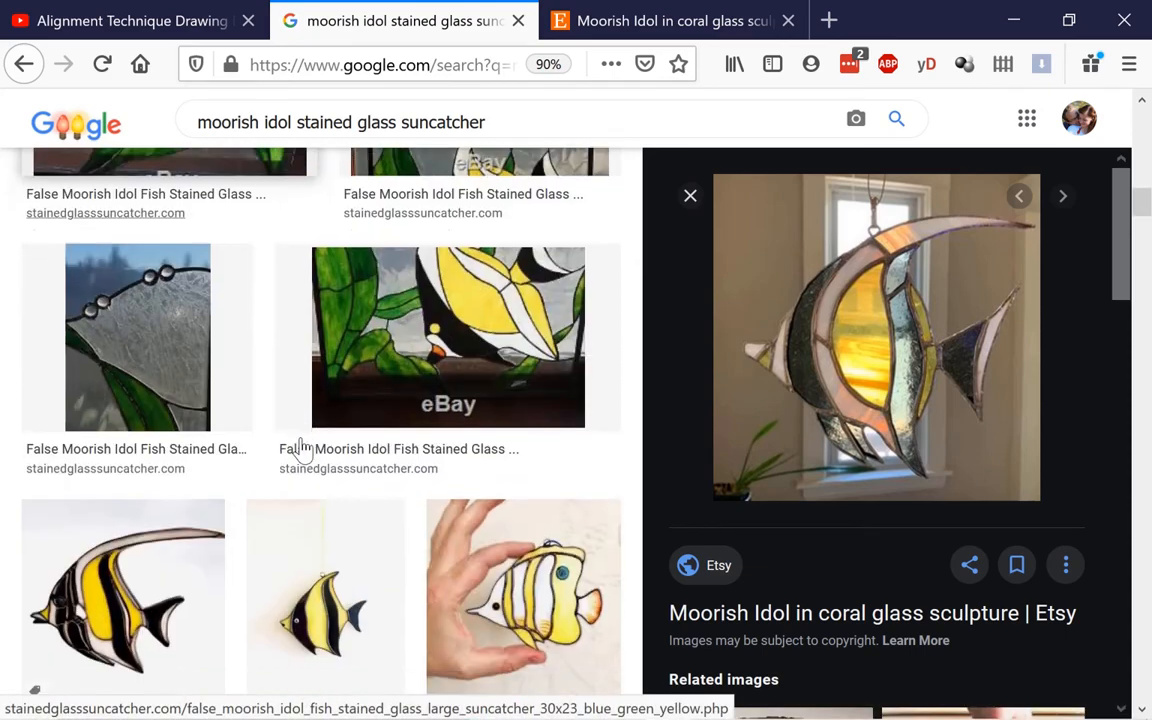
pyautogui.scroll(6, 300, 447)
pyautogui.scroll(10, 300, 447)
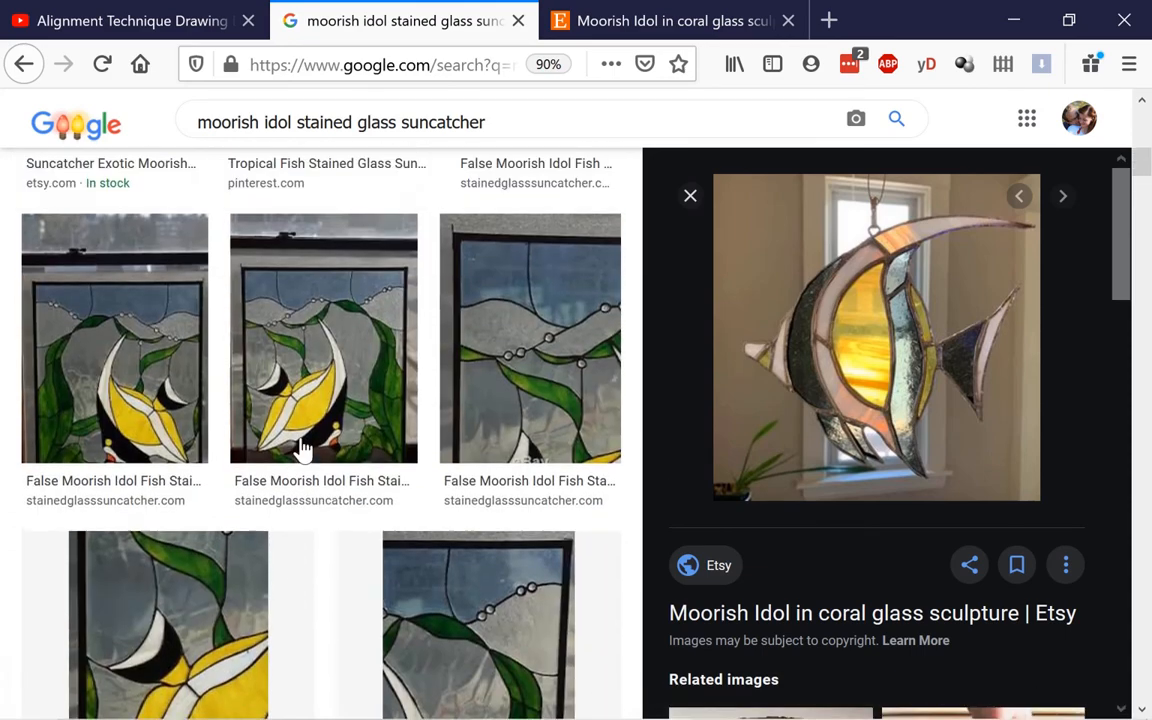
pyautogui.scroll(3, 303, 450)
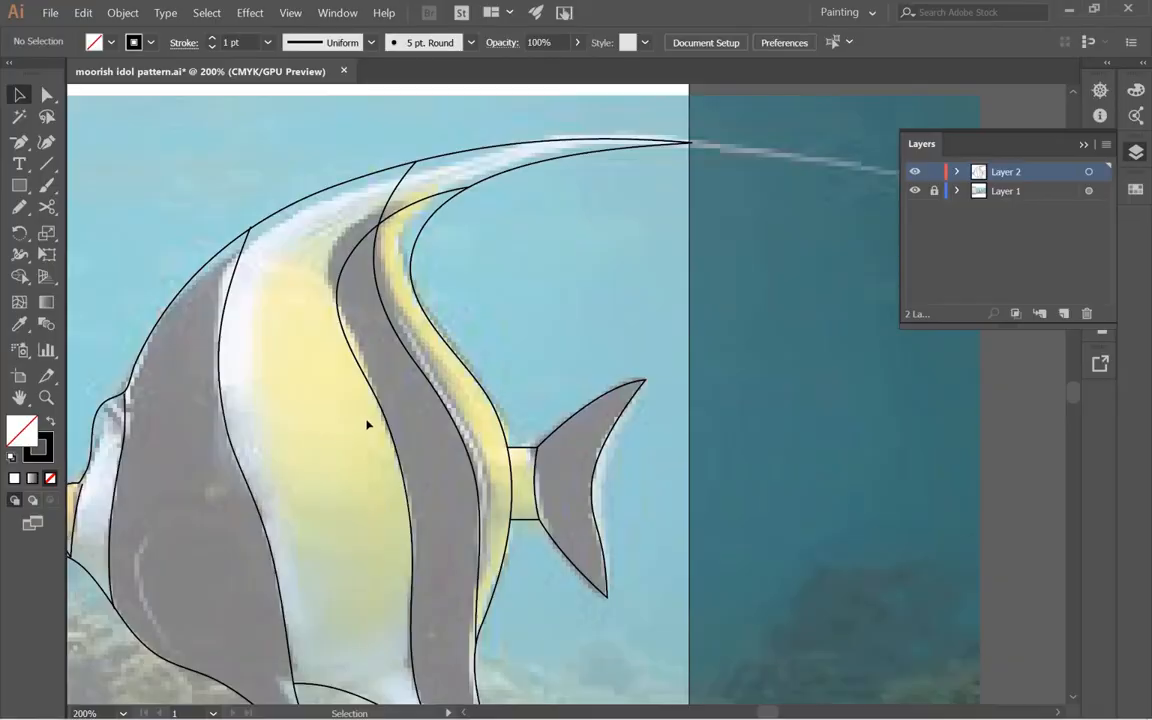
# - Return to Illustrator and examine the yellow body area and the rear black stripe's upper end for another dividing line
pyautogui.keyDown('ctrl'); pyautogui.click(372, 351); pyautogui.keyUp('ctrl')
pyautogui.keyDown('ctrl'); pyautogui.keyDown('alt'); pyautogui.click(549, 341); pyautogui.keyUp('alt'); pyautogui.keyUp('ctrl')
pyautogui.moveTo(507, 321); pyautogui.dragTo(350, 257)
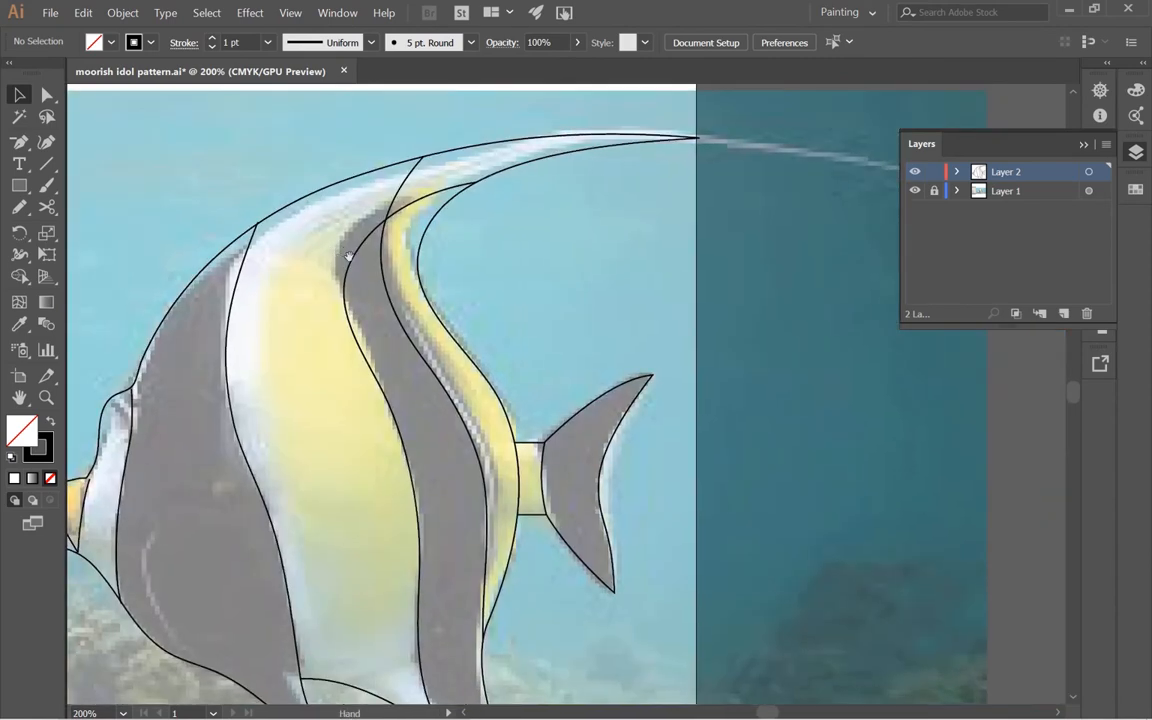
pyautogui.keyDown('ctrl'); pyautogui.click(377, 292); pyautogui.keyUp('ctrl')
pyautogui.moveTo(580, 306); pyautogui.dragTo(356, 130)
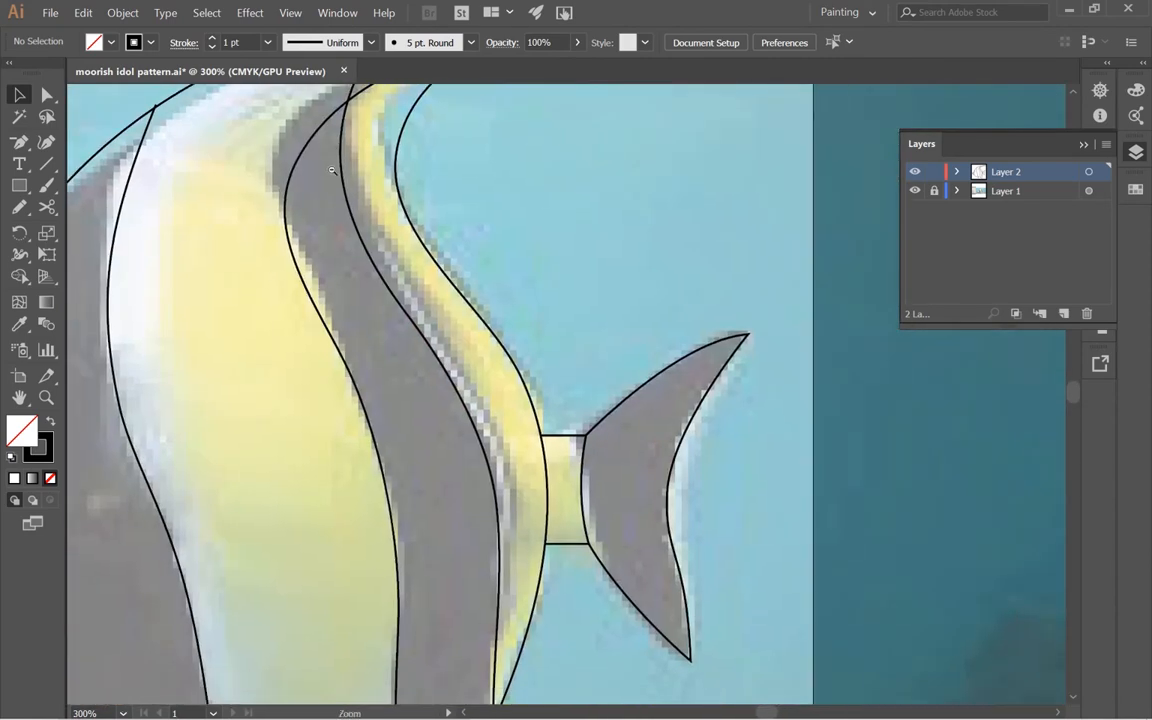
pyautogui.keyDown('ctrl'); pyautogui.keyDown('alt'); pyautogui.click(330, 171); pyautogui.keyUp('alt'); pyautogui.keyUp('ctrl')
pyautogui.moveTo(477, 374); pyautogui.dragTo(262, 253)
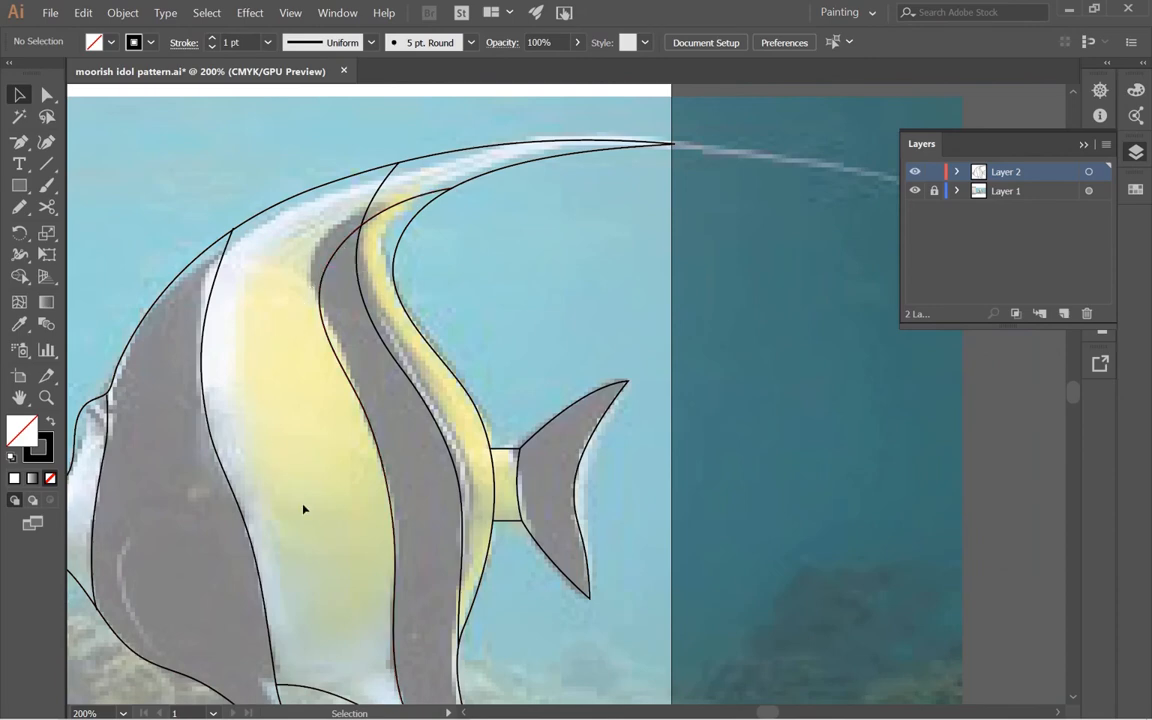
# - Draw a Pencil curve from the crossing at the rear black stripe's upper end through the yellow area to the stripe's lower front edge
pyautogui.press('n')
pyautogui.hotkey('ctrl', '+')
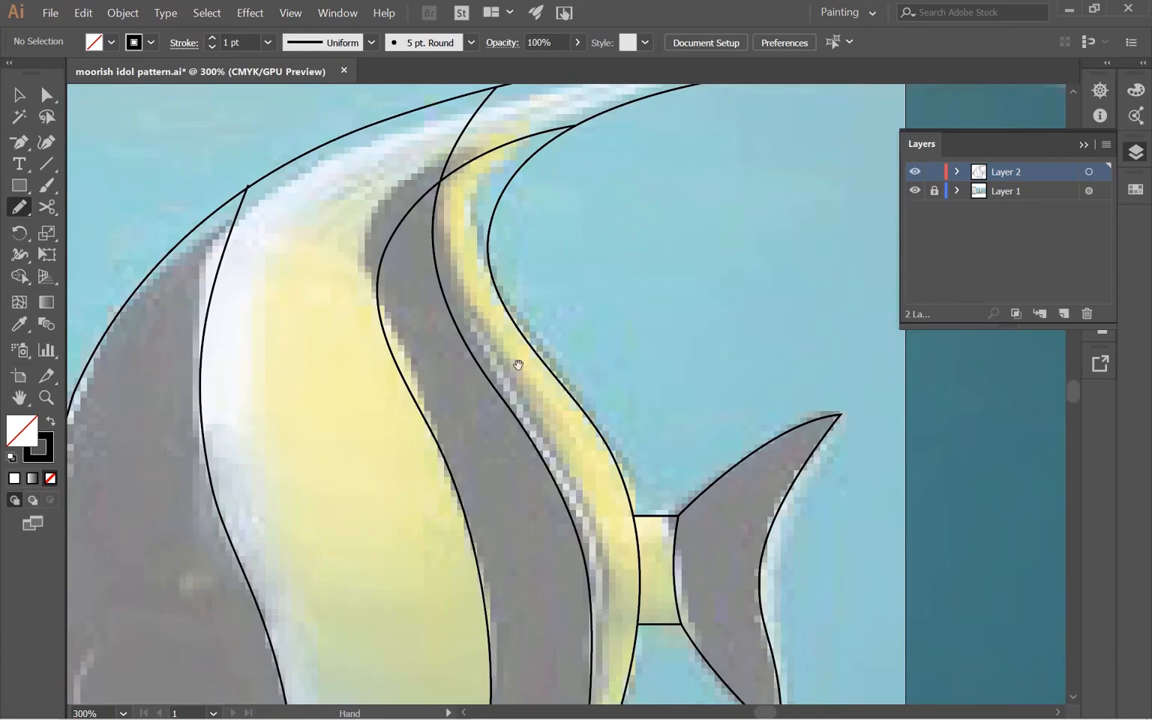
pyautogui.hotkey('ctrl', '-')
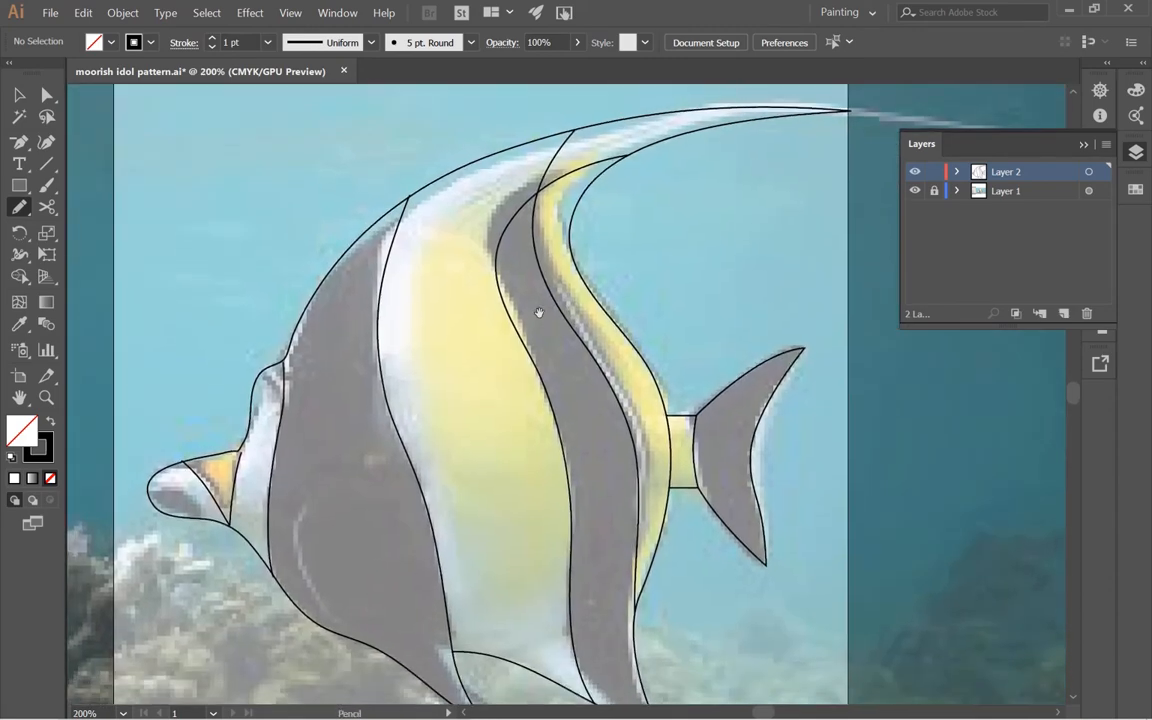
pyautogui.moveTo(528, 199)
pyautogui.mouseDown()
pyautogui.moveTo(465, 263)
pyautogui.moveTo(429, 359)
pyautogui.moveTo(445, 457)
pyautogui.moveTo(502, 548)
pyautogui.mouseUp()
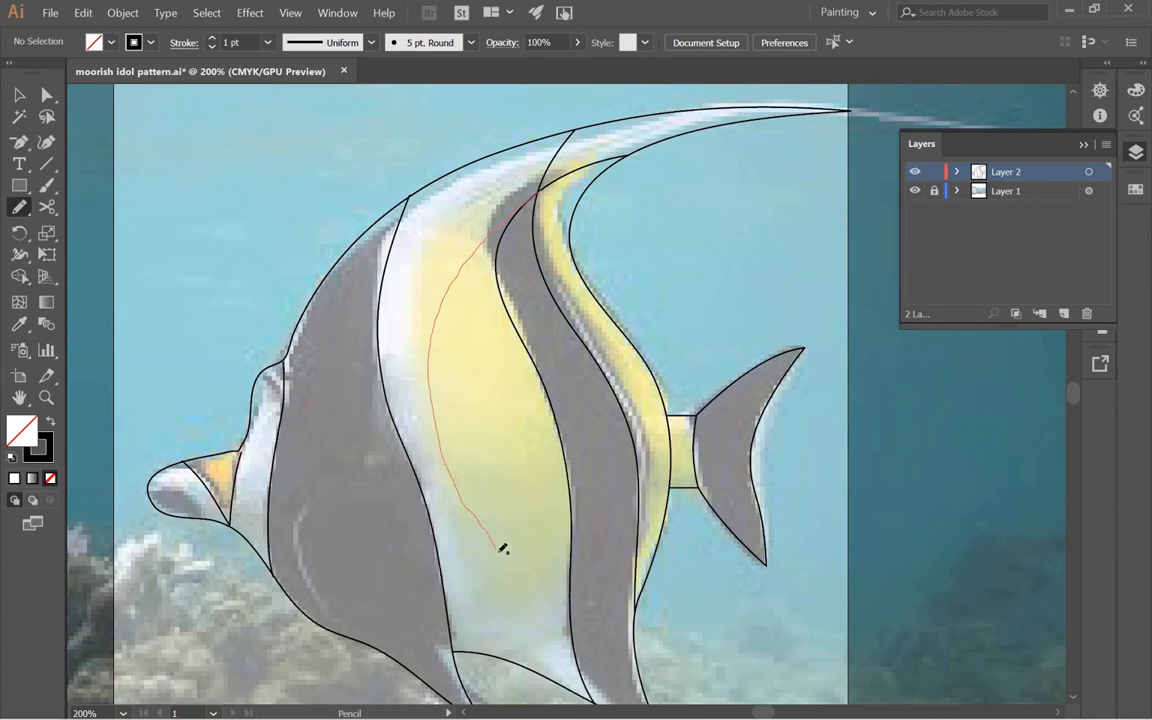
pyautogui.moveTo(567, 600); pyautogui.dragTo(568, 600)
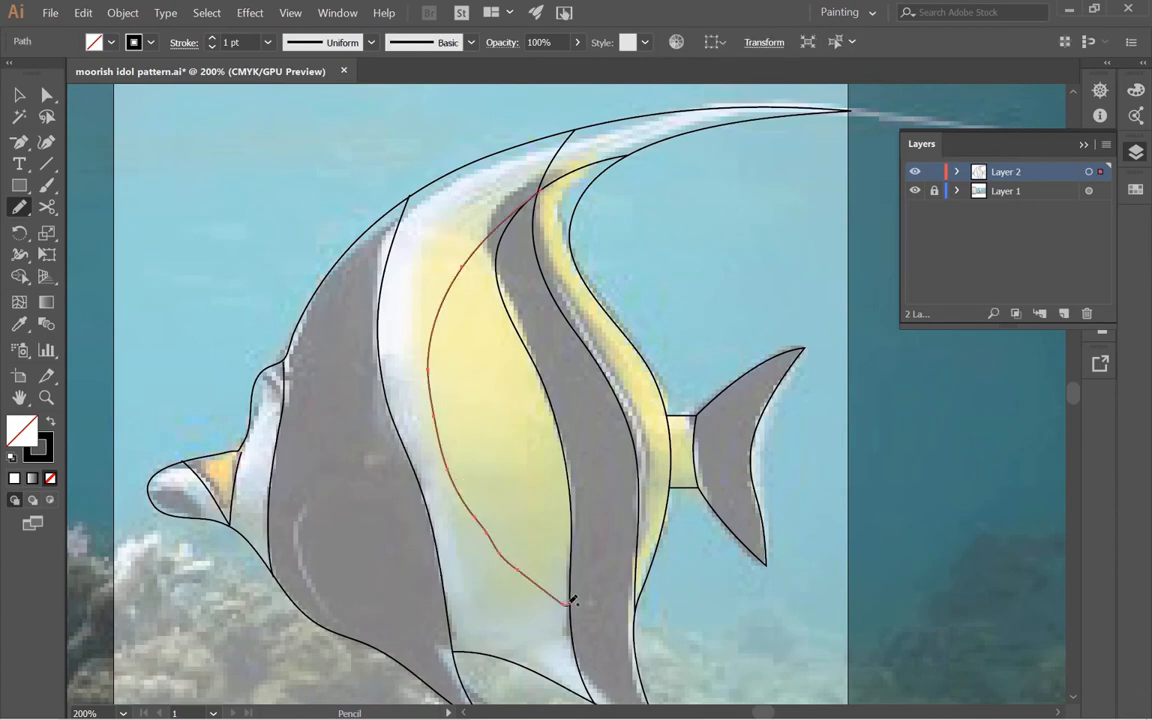
# - Simplify the new yellow area curve with a curve precision of 62% and an angle threshold of 0°
pyautogui.press('v')
pyautogui.click(120, 12)
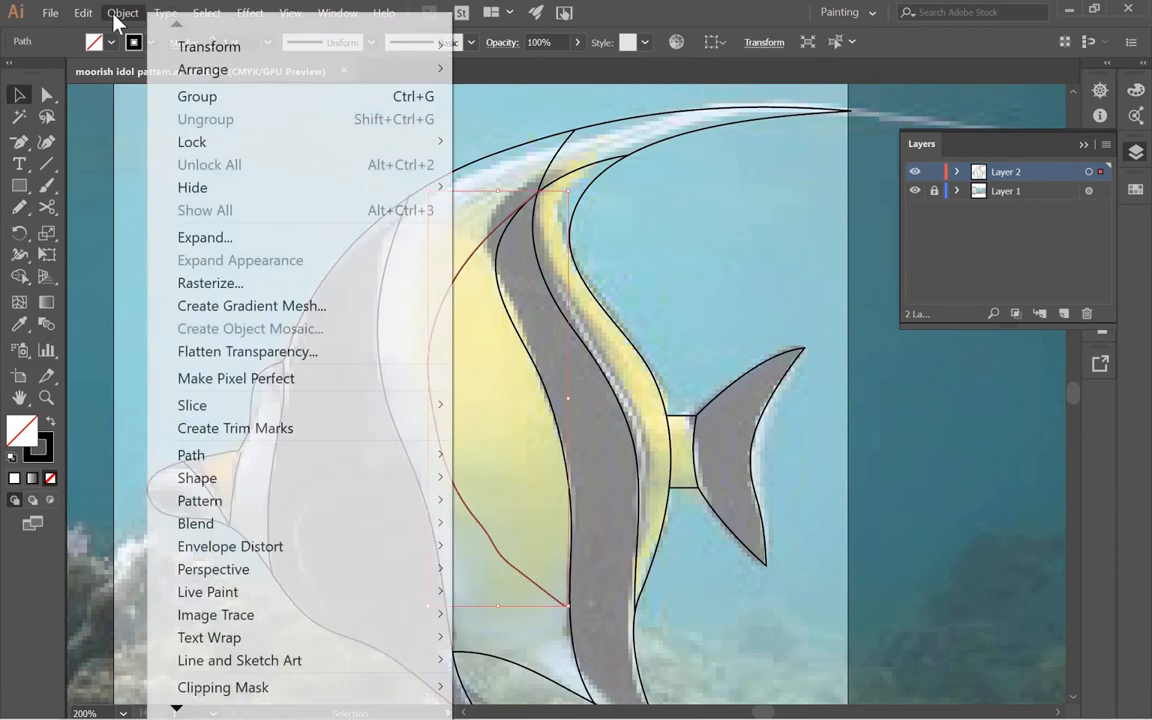
pyautogui.moveTo(334, 466)
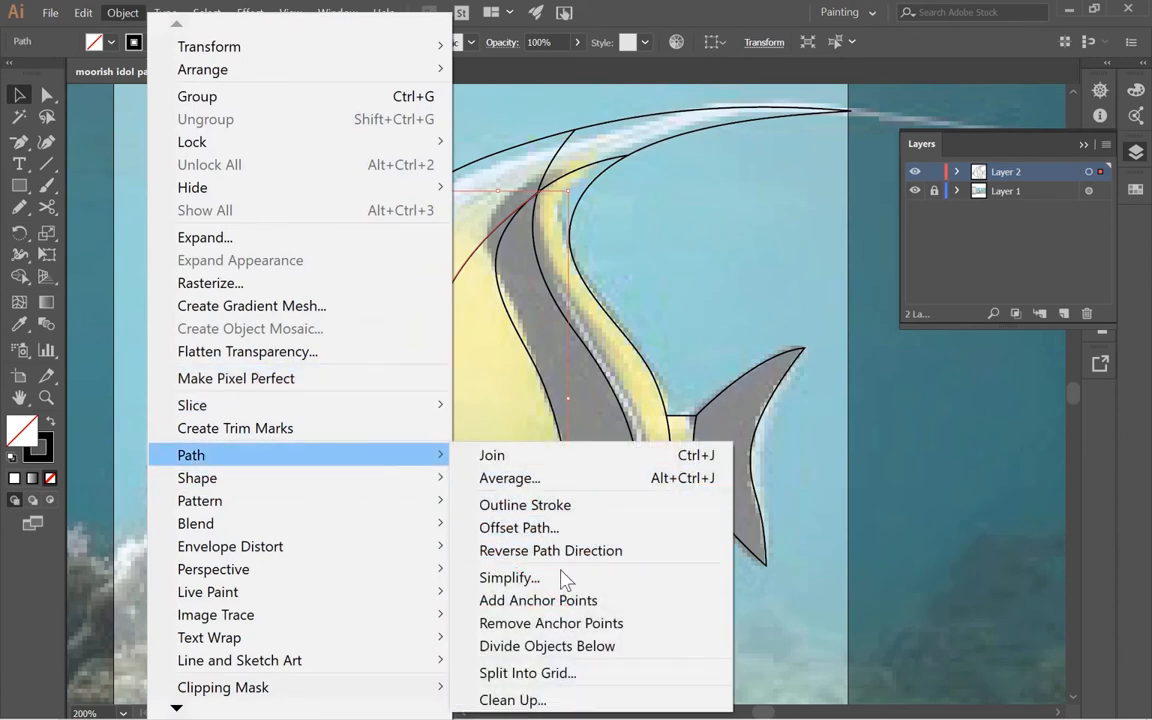
pyautogui.click(560, 578)
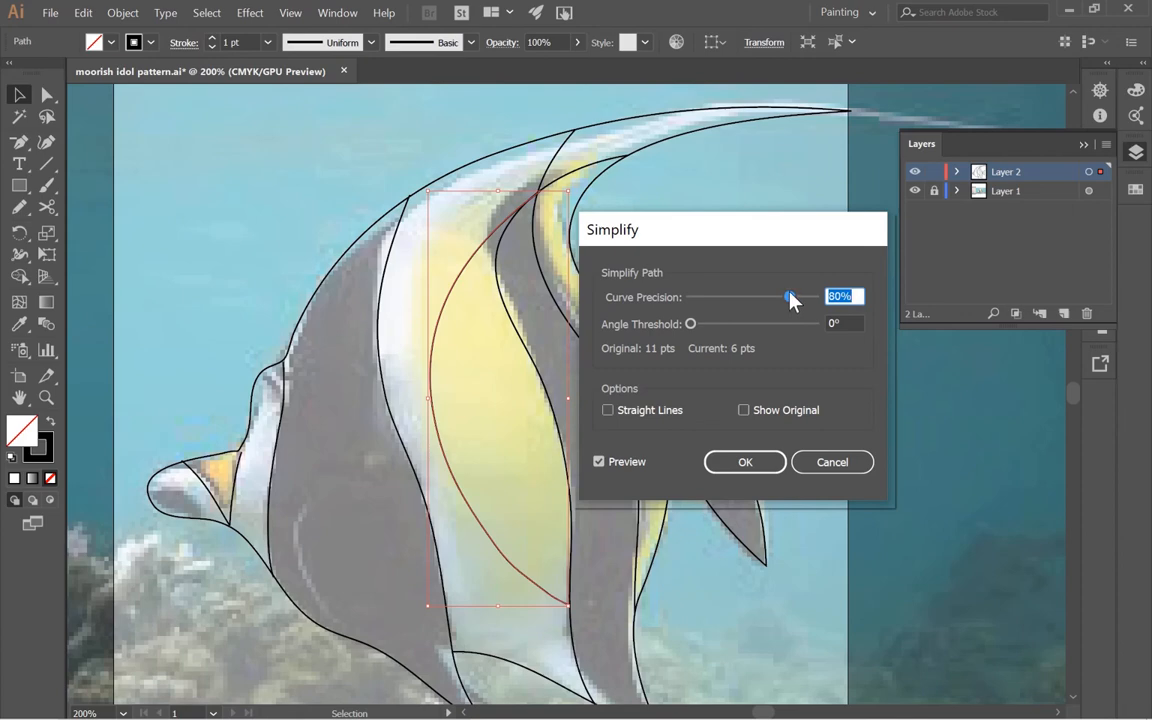
pyautogui.moveTo(790, 298); pyautogui.dragTo(768, 302)
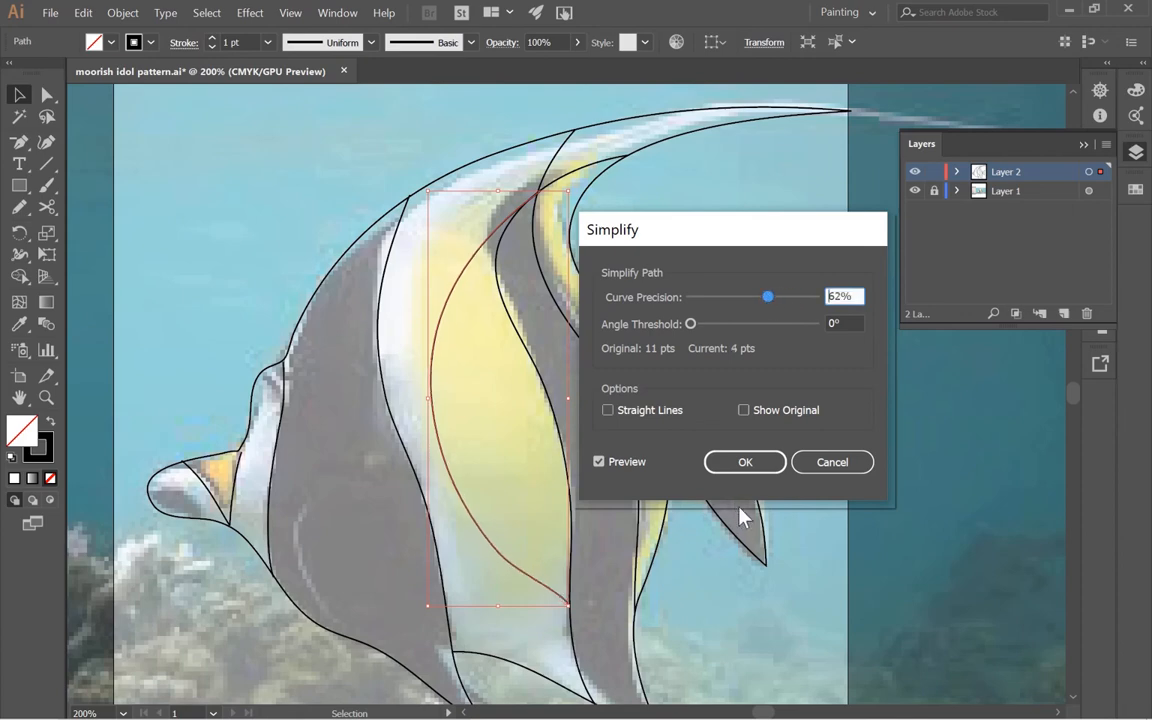
pyautogui.click(745, 462)
# - Smooth the curve's lower end where it meets the rear stripe's front line by adjusting its end anchor, and deselect it
pyautogui.keyDown('ctrl'); pyautogui.click(589, 569); pyautogui.keyUp('ctrl')
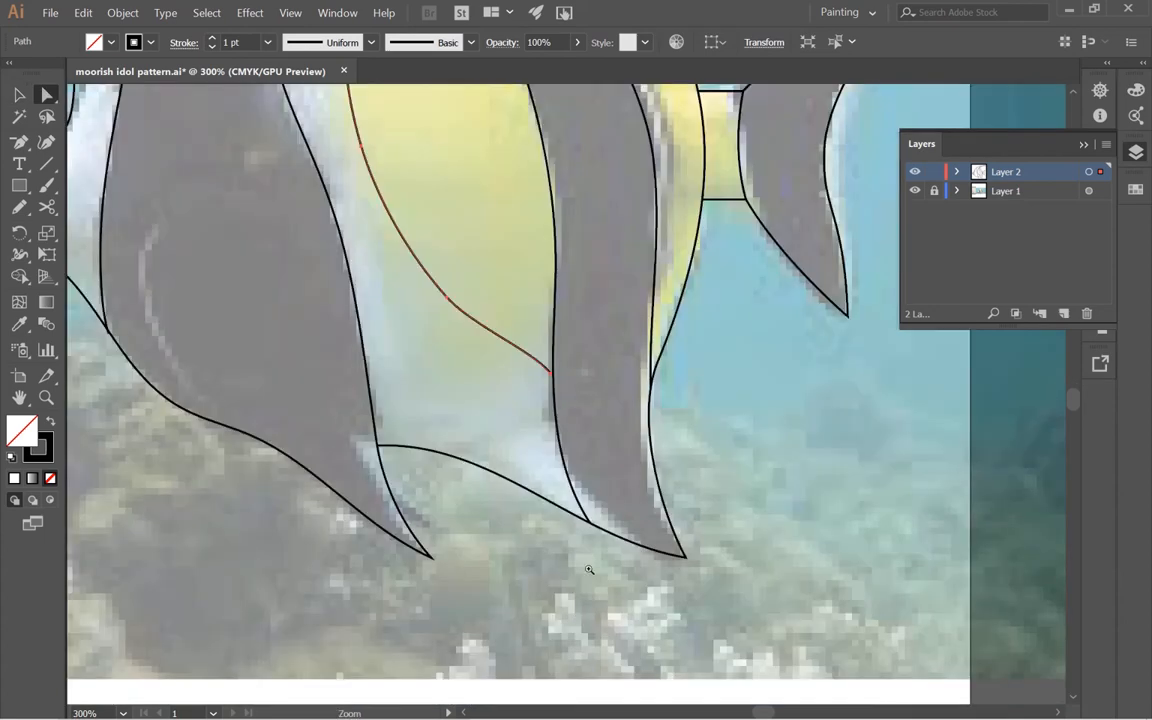
pyautogui.keyDown('ctrl'); pyautogui.click(589, 569); pyautogui.keyUp('ctrl')
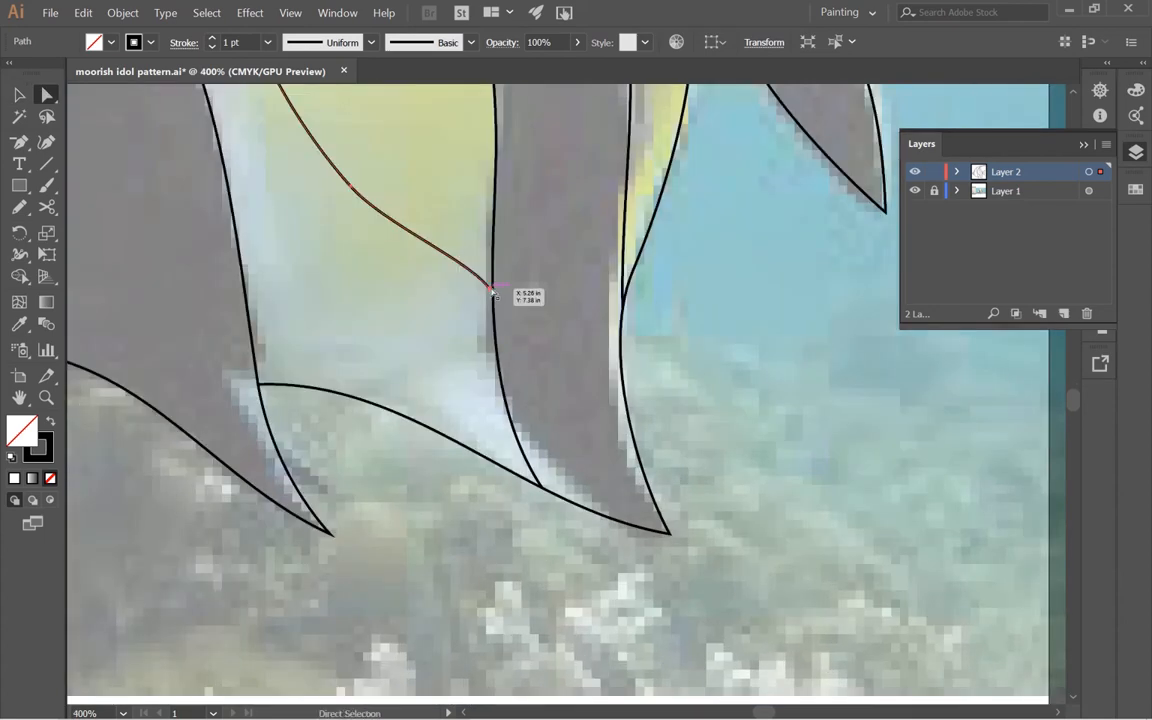
pyautogui.moveTo(490, 289); pyautogui.dragTo(455, 283)
pyautogui.moveTo(452, 172); pyautogui.dragTo(539, 581)
pyautogui.click(419, 478)
pyautogui.keyDown('ctrl'); pyautogui.keyDown('alt'); pyautogui.click(419, 478); pyautogui.keyUp('alt'); pyautogui.keyUp('ctrl')
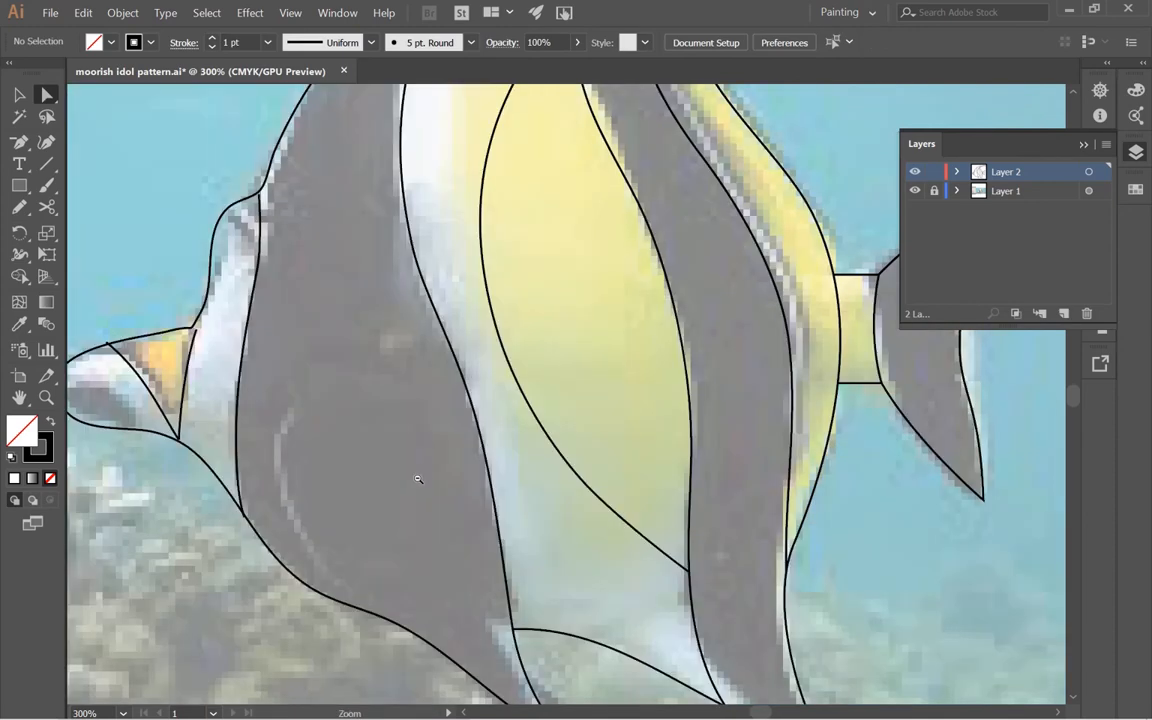
# - Move the yellow area curve's upper end anchor onto the line crossing at the rear black stripe's upper end
pyautogui.moveTo(506, 401); pyautogui.dragTo(383, 606)
pyautogui.keyDown('ctrl'); pyautogui.click(463, 218); pyautogui.keyUp('ctrl')
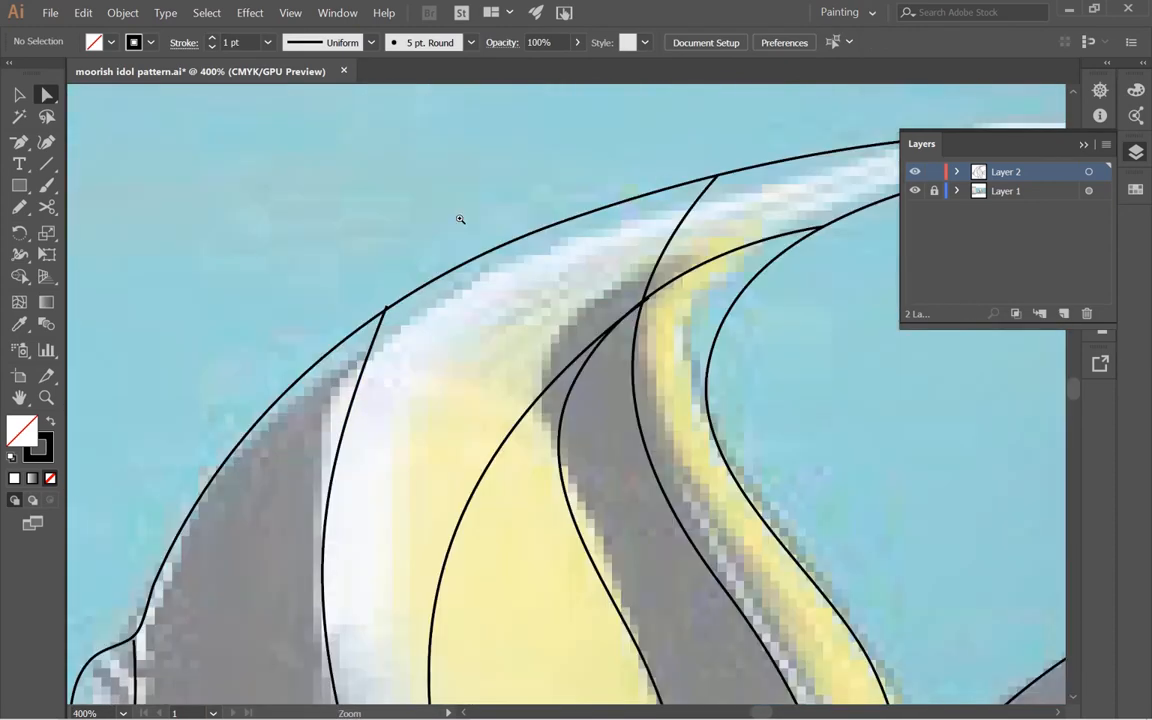
pyautogui.keyDown('ctrl'); pyautogui.click(669, 314); pyautogui.keyUp('ctrl')
pyautogui.keyDown('ctrl'); pyautogui.click(515, 397); pyautogui.keyUp('ctrl')
pyautogui.keyDown('ctrl'); pyautogui.click(580, 380); pyautogui.keyUp('ctrl')
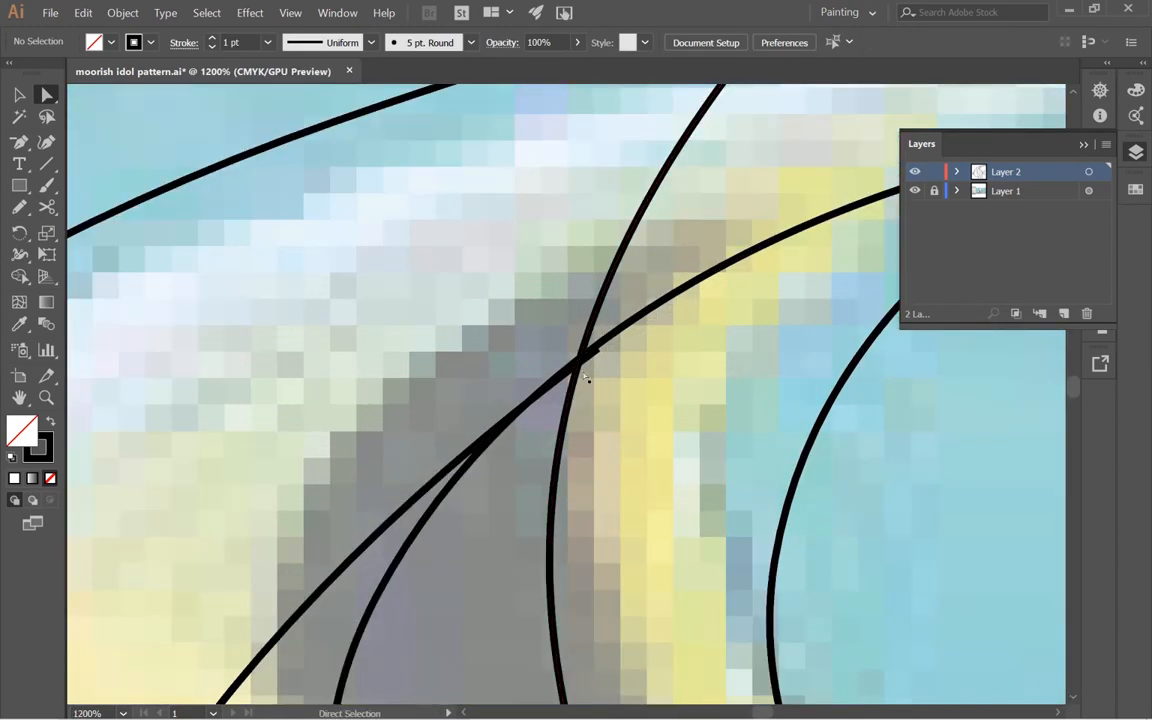
pyautogui.click(431, 482)
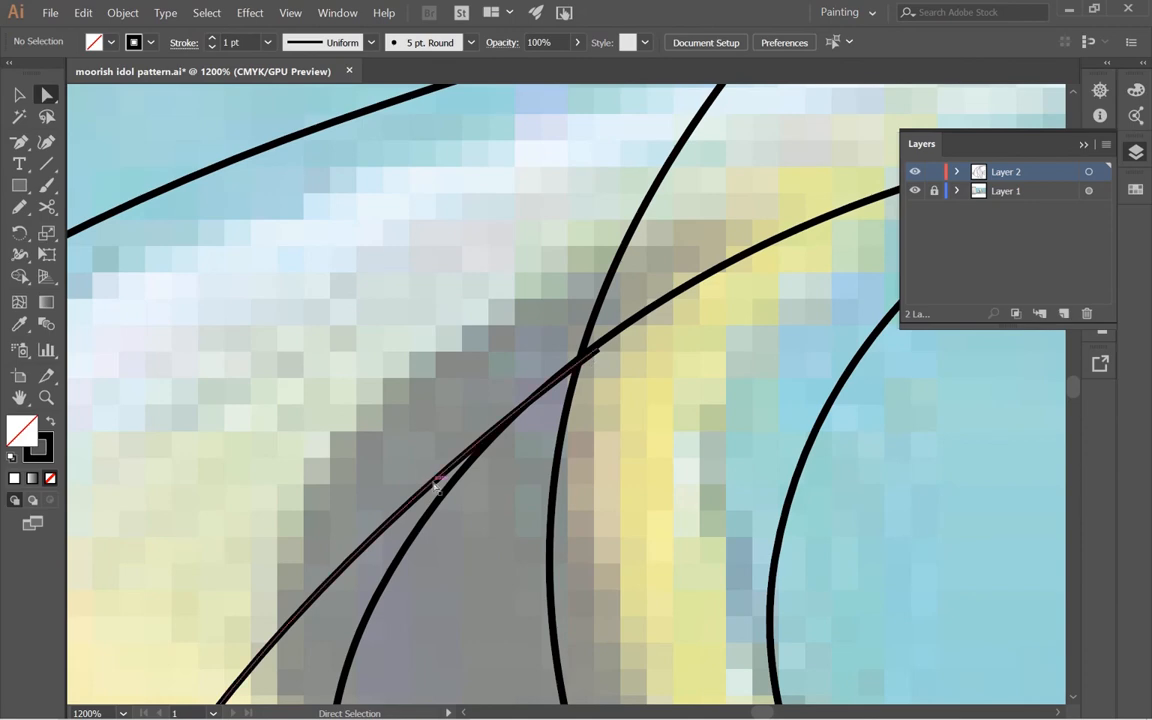
pyautogui.moveTo(596, 353); pyautogui.dragTo(594, 350)
pyautogui.keyDown('ctrl'); pyautogui.keyDown('alt'); pyautogui.click(500, 496); pyautogui.keyUp('alt'); pyautogui.keyUp('ctrl')
pyautogui.keyDown('ctrl'); pyautogui.keyDown('alt'); pyautogui.click(500, 496); pyautogui.keyUp('alt'); pyautogui.keyUp('ctrl')
pyautogui.keyDown('ctrl'); pyautogui.keyDown('alt'); pyautogui.click(500, 496); pyautogui.keyUp('alt'); pyautogui.keyUp('ctrl')
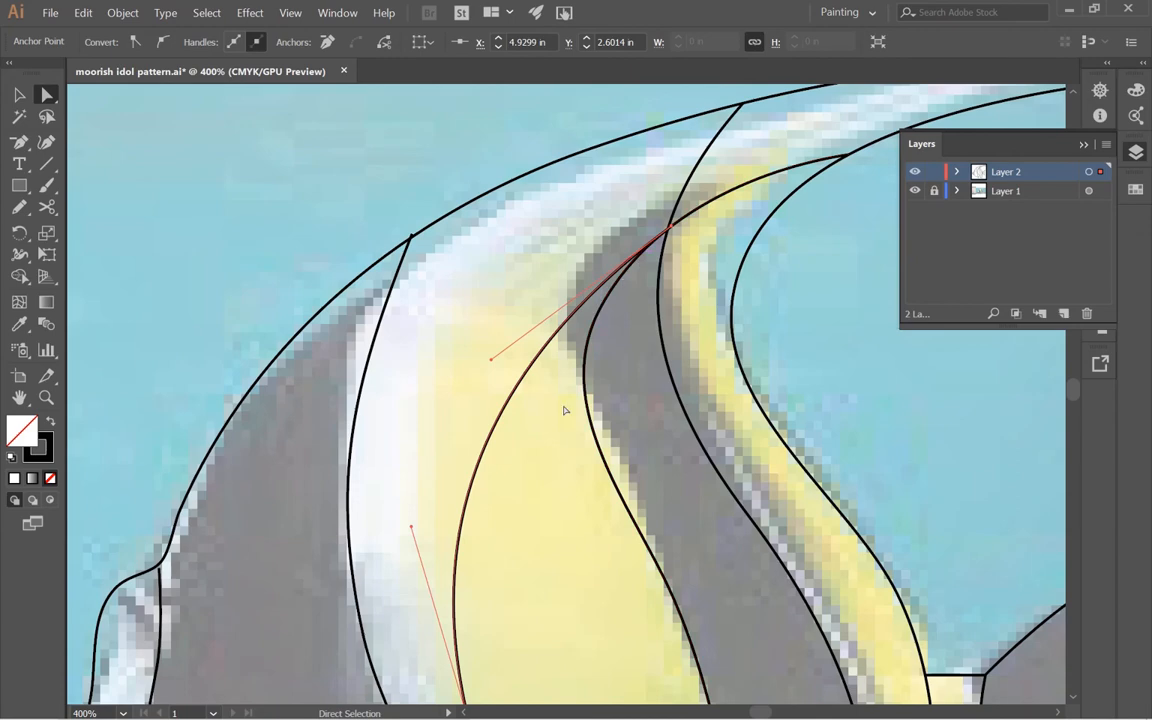
# - Move the yellow area curve's upper end down to the rear stripe's front edge, shorten its handle to reshape the curve, and deselect it
pyautogui.keyDown('ctrl'); pyautogui.click(603, 327); pyautogui.keyUp('ctrl')
pyautogui.keyDown('ctrl'); pyautogui.click(597, 350); pyautogui.keyUp('ctrl')
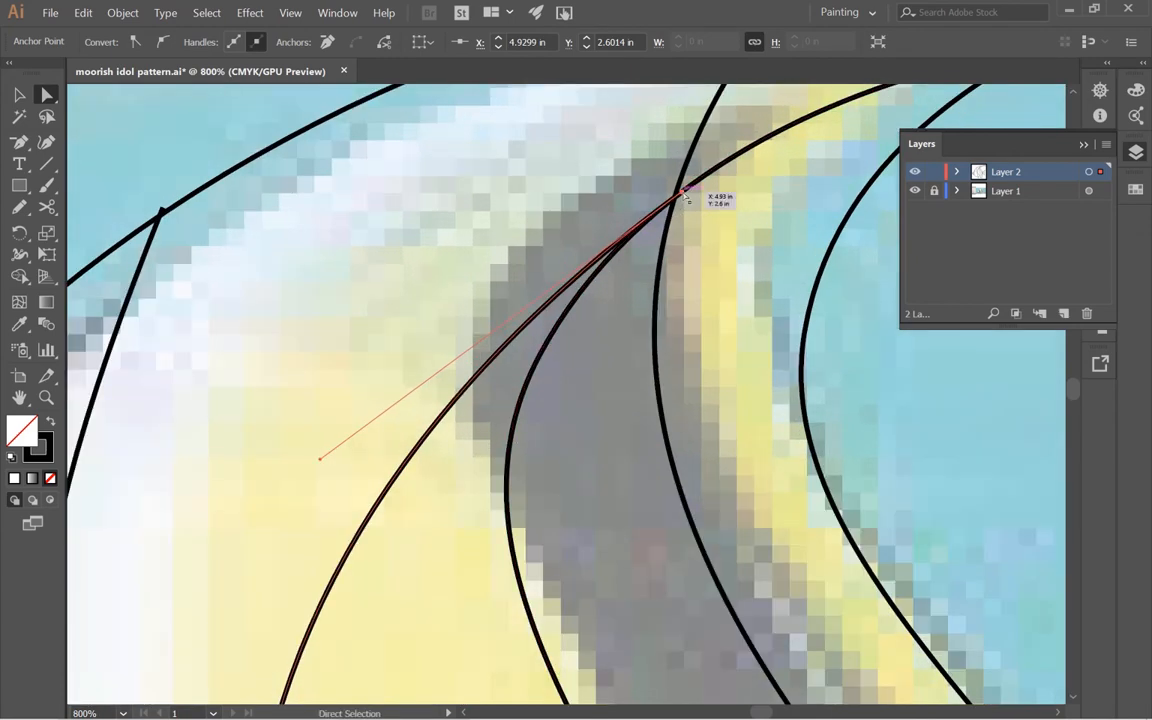
pyautogui.moveTo(683, 193); pyautogui.dragTo(560, 320)
pyautogui.hotkey('ctrl', '-')
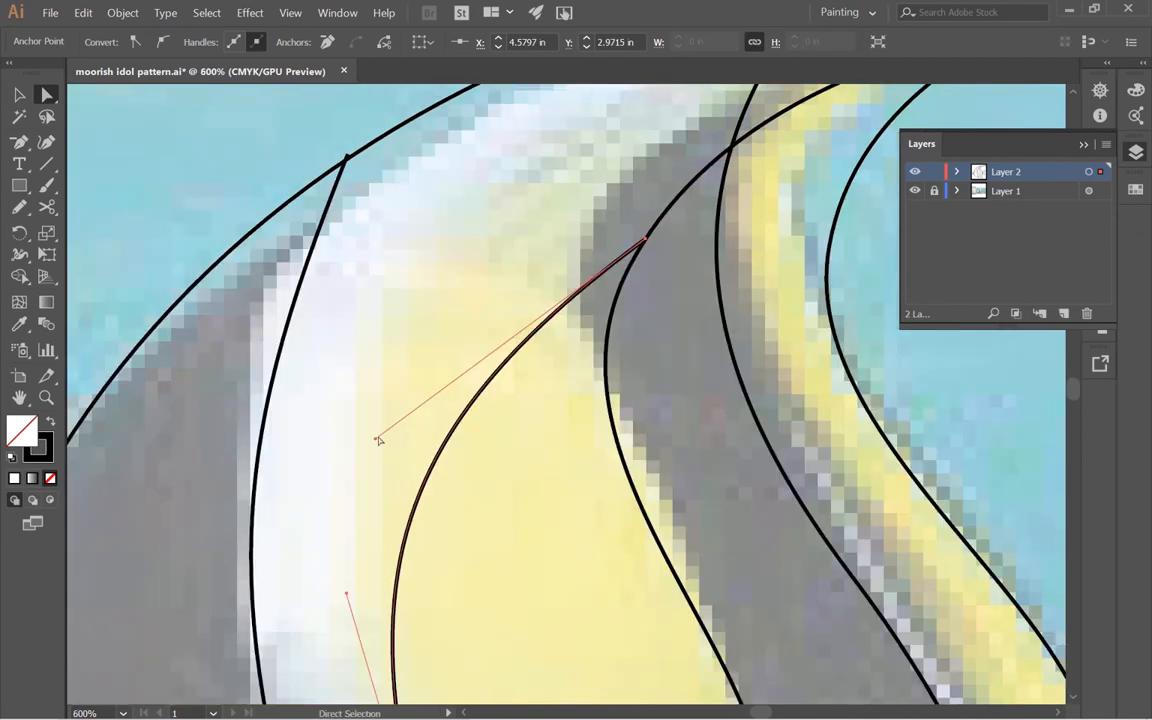
pyautogui.moveTo(377, 438); pyautogui.dragTo(461, 386)
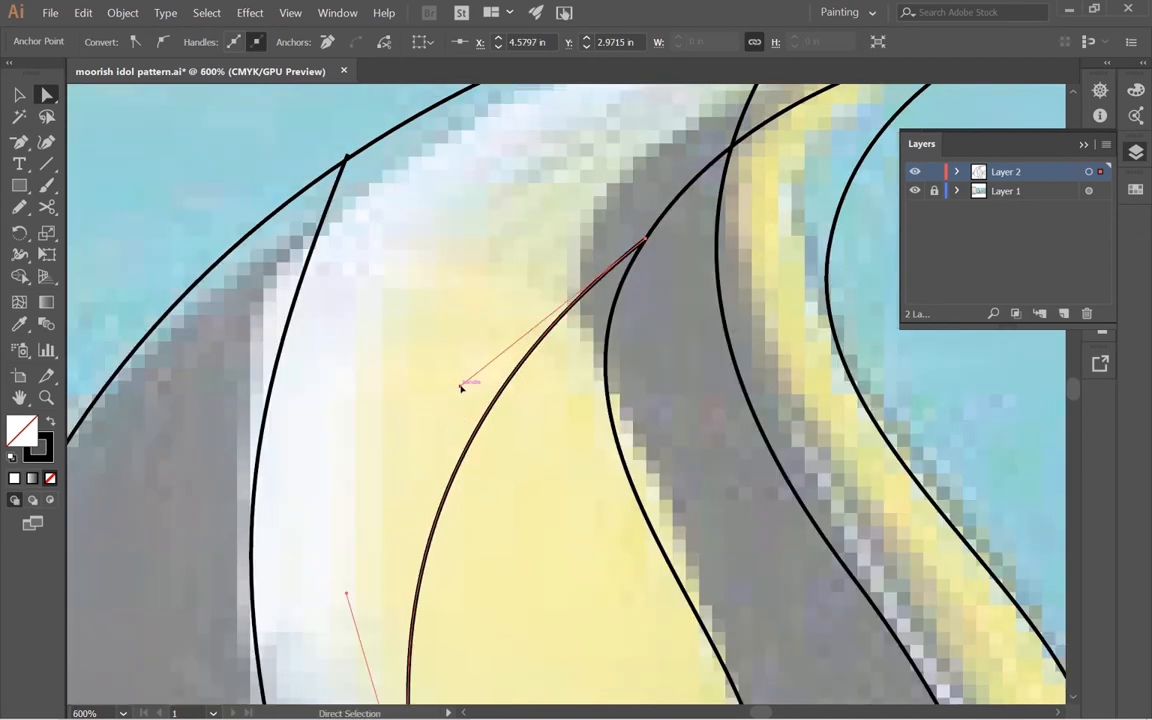
pyautogui.hotkey('ctrl', '-')
pyautogui.hotkey('ctrl', '-')
pyautogui.click(555, 477)
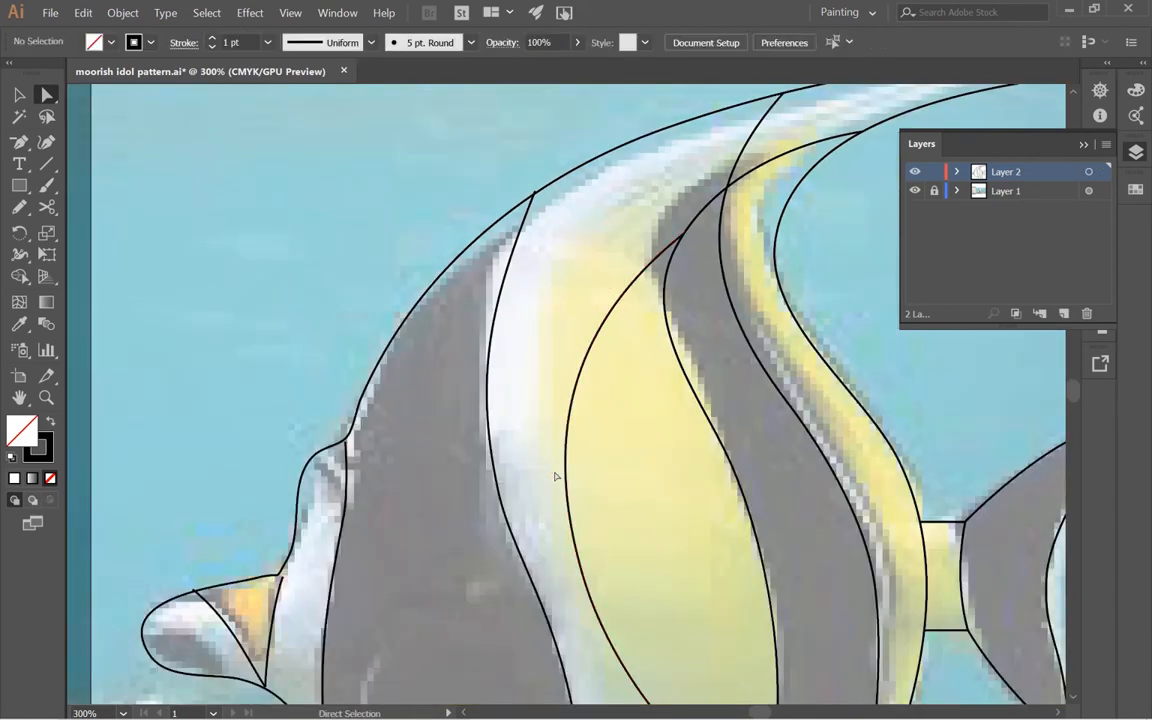
# - Shift the middle and lower anchors of the front black stripe's rear edge line slightly forward into the stripe
pyautogui.hotkey('ctrl', '-')
pyautogui.hotkey('ctrl', '-')
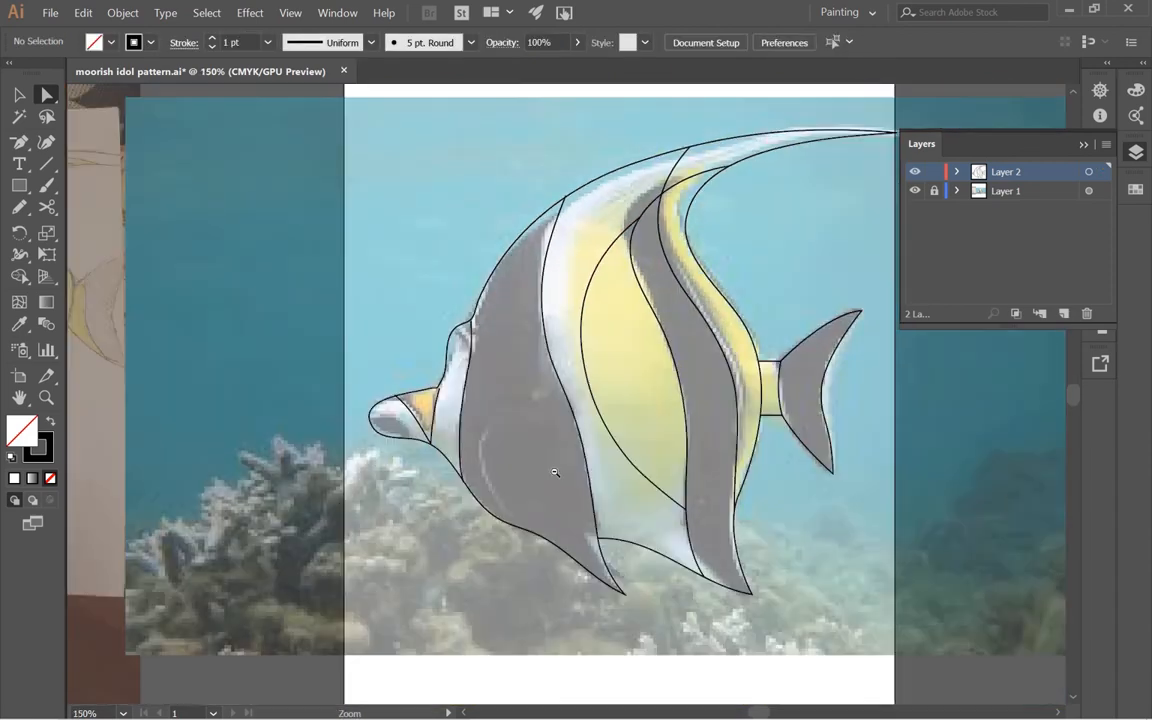
pyautogui.keyDown('ctrl'); pyautogui.click(555, 450); pyautogui.keyUp('ctrl')
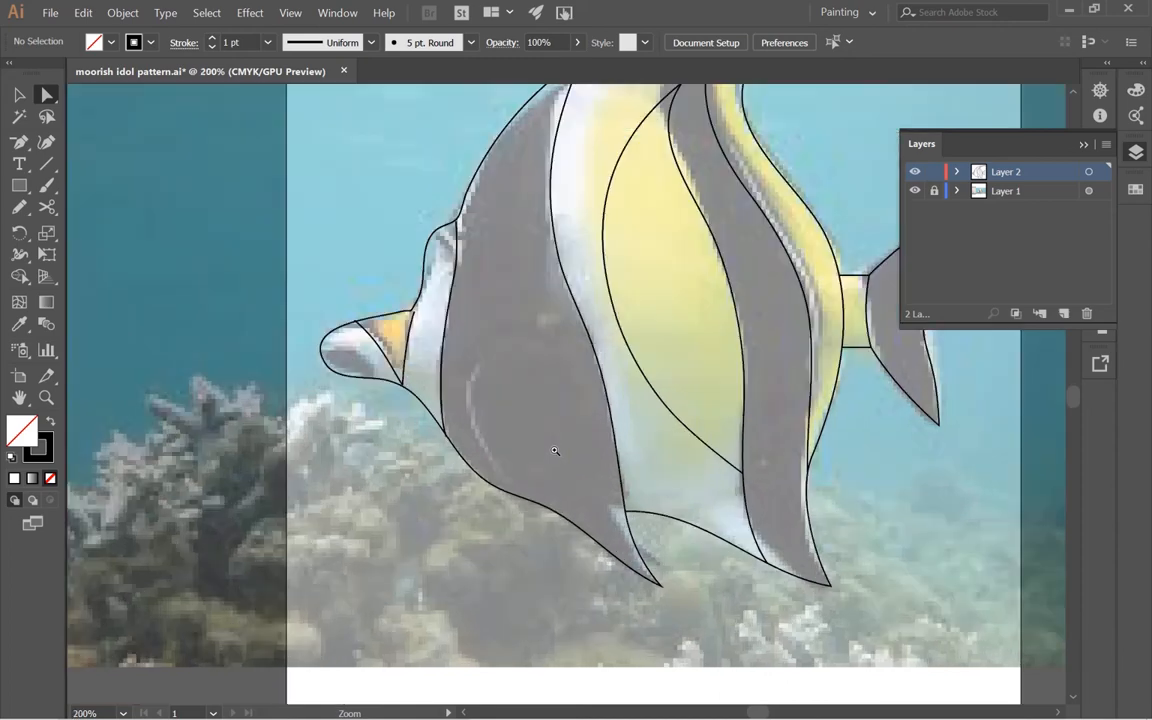
pyautogui.moveTo(614, 319); pyautogui.dragTo(498, 398)
pyautogui.keyDown('ctrl'); pyautogui.click(471, 416); pyautogui.keyUp('ctrl')
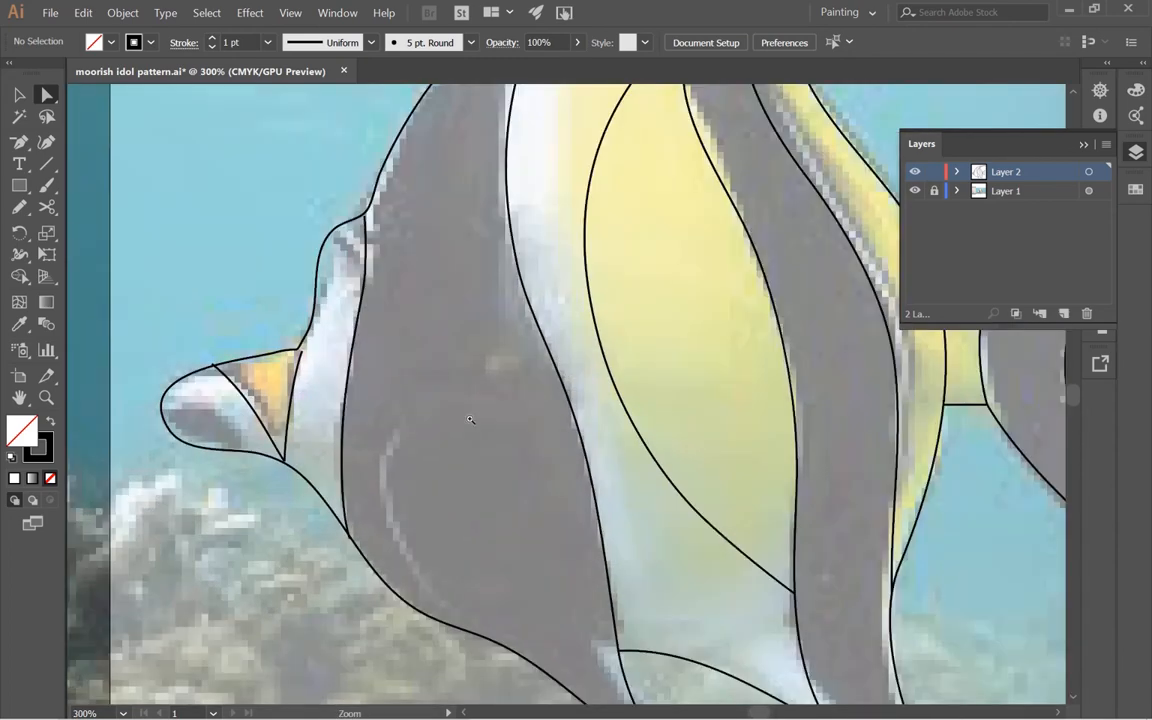
pyautogui.click(565, 385)
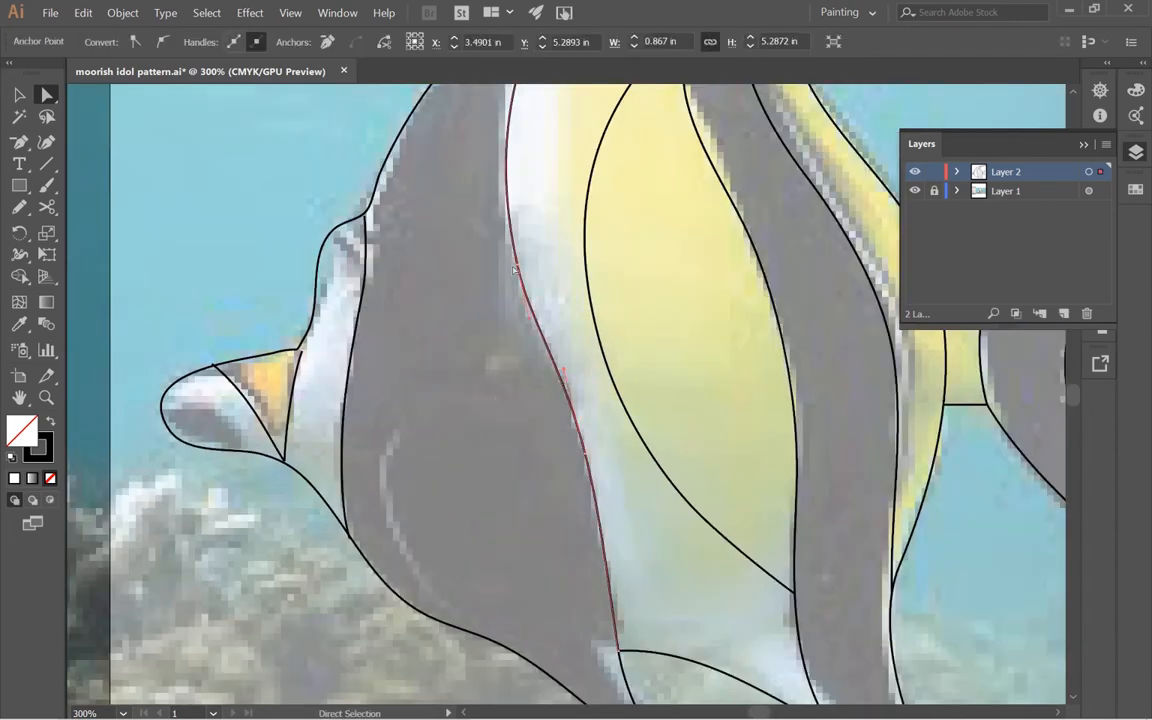
pyautogui.moveTo(523, 262); pyautogui.dragTo(505, 276)
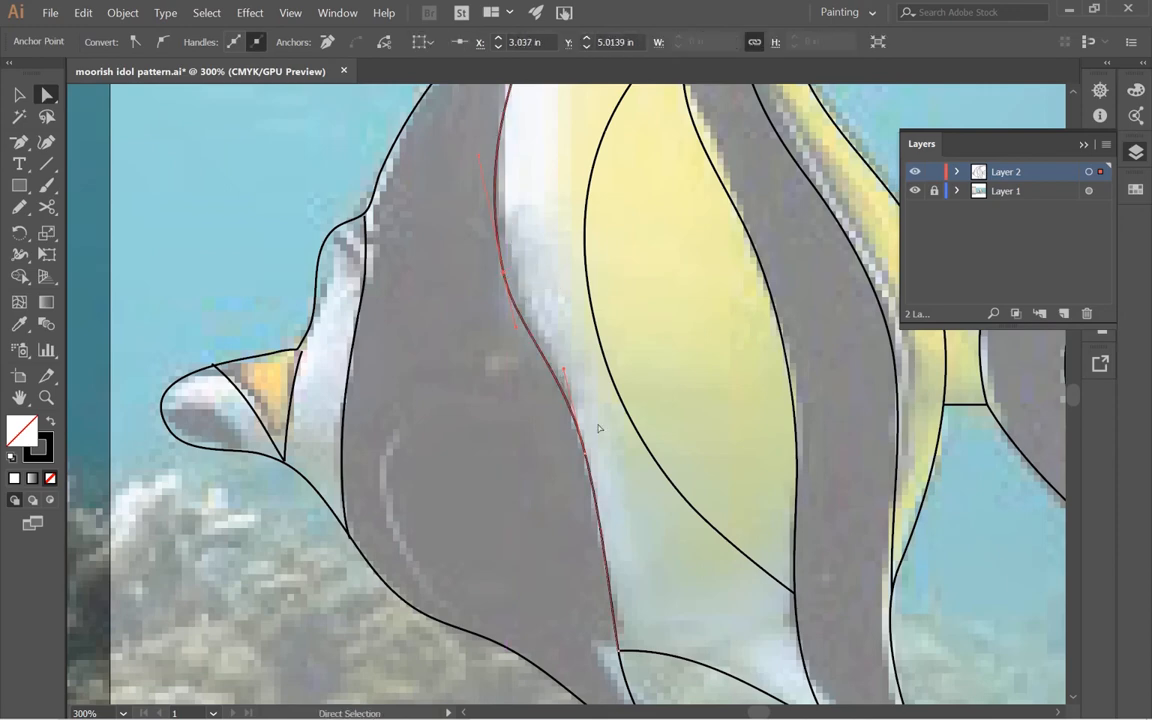
pyautogui.moveTo(587, 456); pyautogui.dragTo(579, 460)
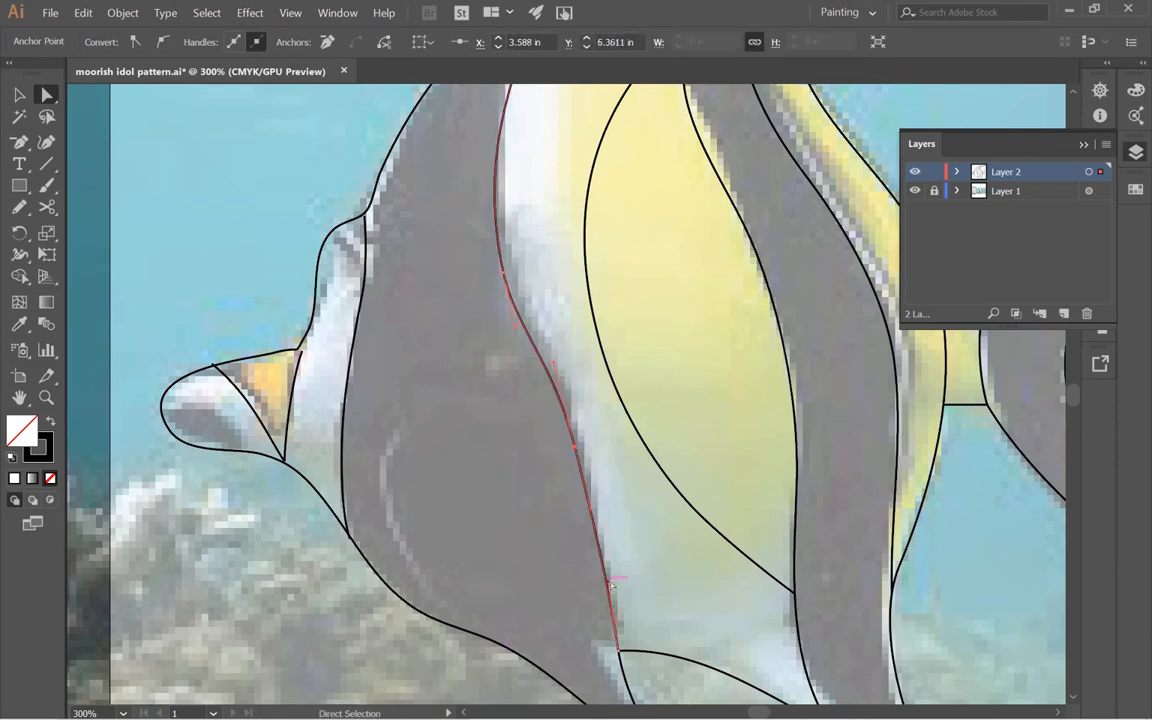
# - Refine the upper bend of the front black stripe's rear edge by adjusting its anchor handle, and deselect the line
pyautogui.keyDown('ctrl'); pyautogui.keyDown('alt'); pyautogui.click(593, 534); pyautogui.keyUp('alt'); pyautogui.keyUp('ctrl')
pyautogui.moveTo(574, 309); pyautogui.dragTo(518, 514)
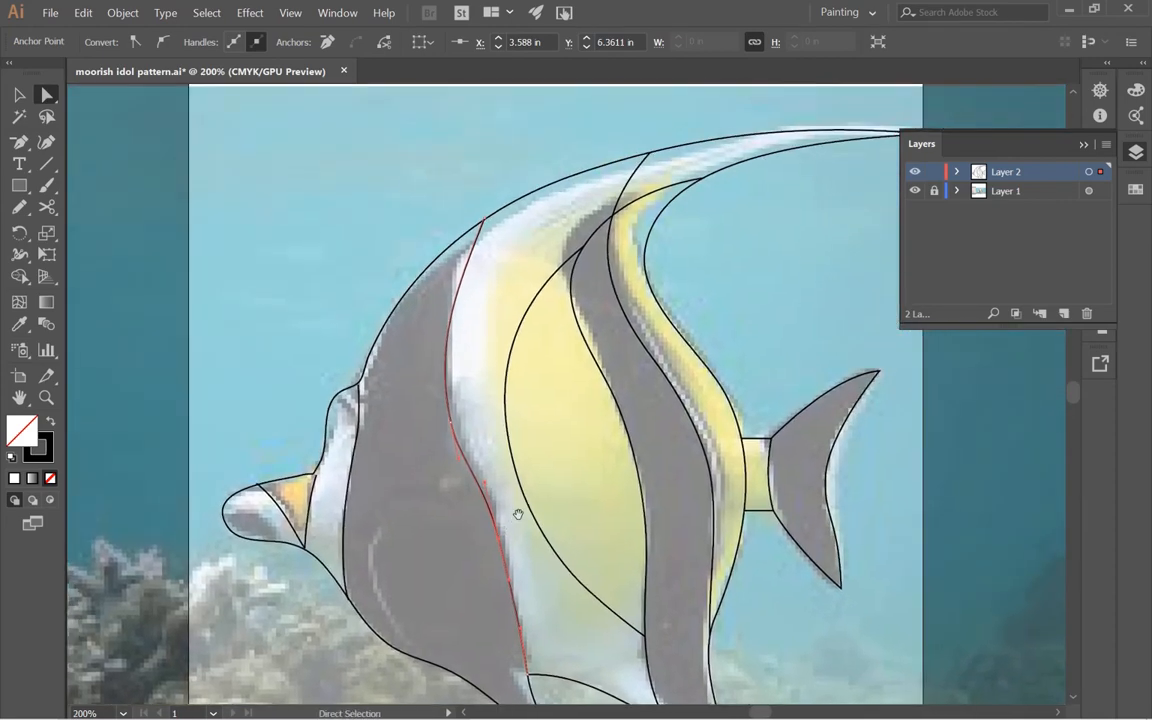
pyautogui.click(453, 425)
pyautogui.moveTo(456, 293); pyautogui.dragTo(450, 291)
pyautogui.press('v')
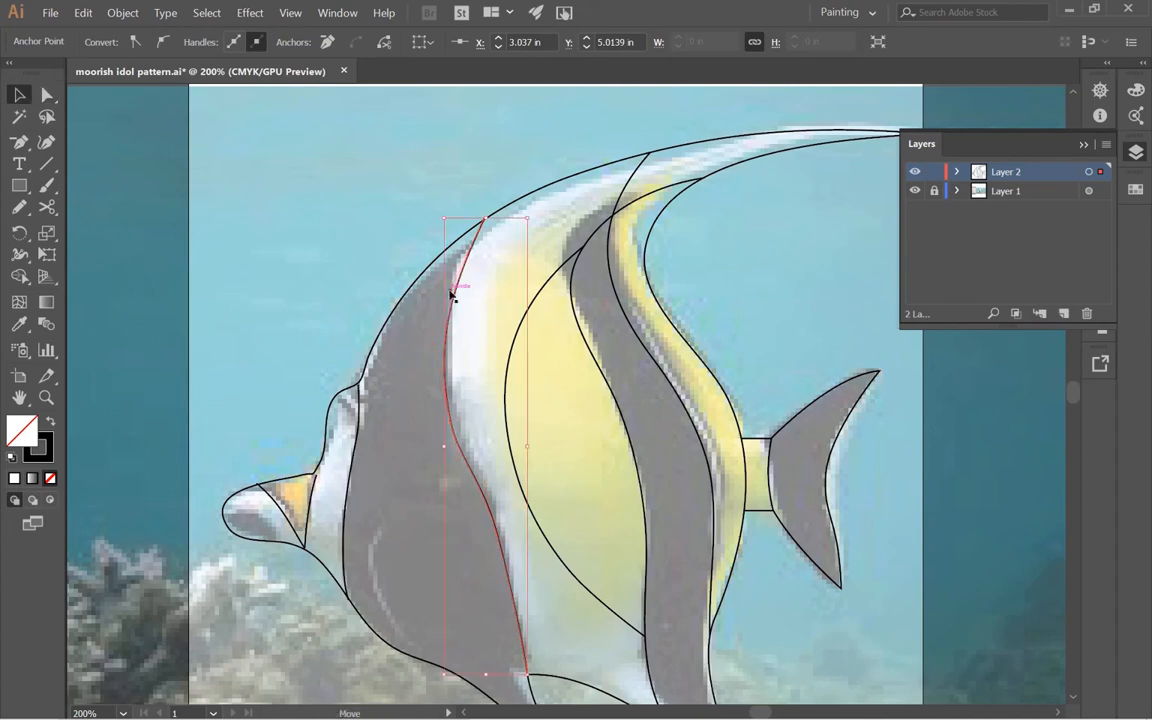
pyautogui.click(450, 540)
# - Check the traced lines over the whole fish and hide the reference photos on Layer 1
pyautogui.press('z')
pyautogui.click(521, 613)
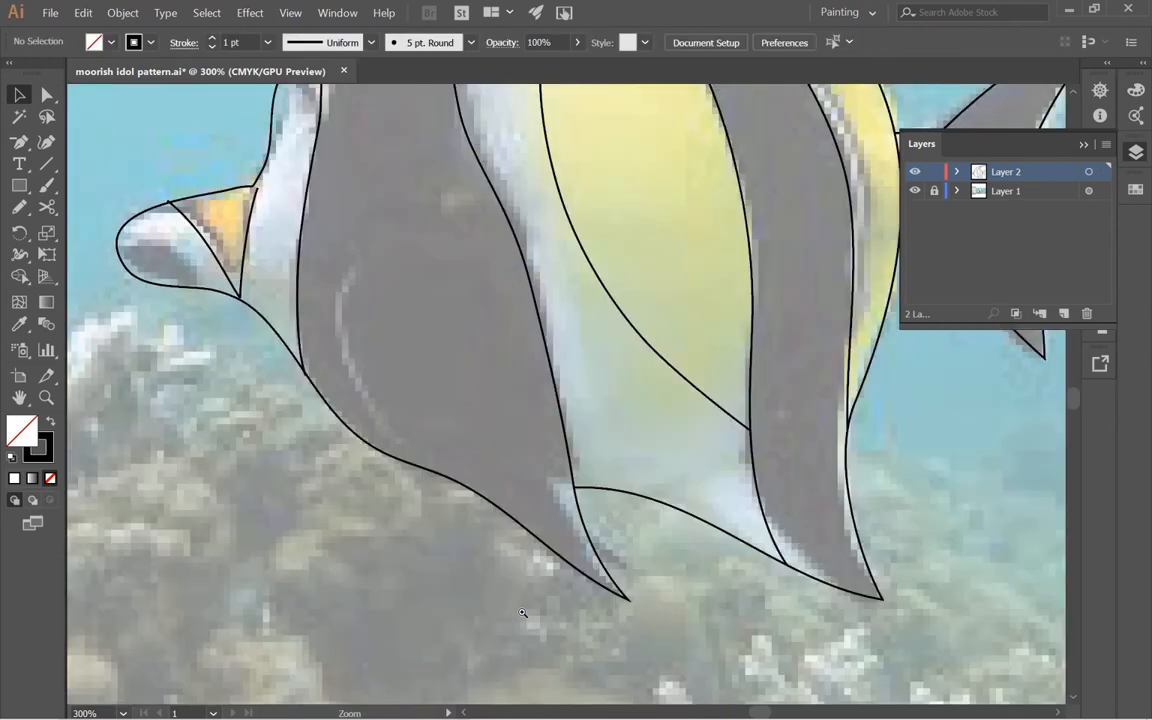
pyautogui.keyDown('ctrl'); pyautogui.keyDown('alt'); pyautogui.click(518, 406); pyautogui.keyUp('alt'); pyautogui.keyUp('ctrl')
pyautogui.moveTo(610, 249); pyautogui.dragTo(458, 533)
pyautogui.keyDown('ctrl'); pyautogui.keyDown('alt'); pyautogui.click(458, 535); pyautogui.keyUp('alt'); pyautogui.keyUp('ctrl')
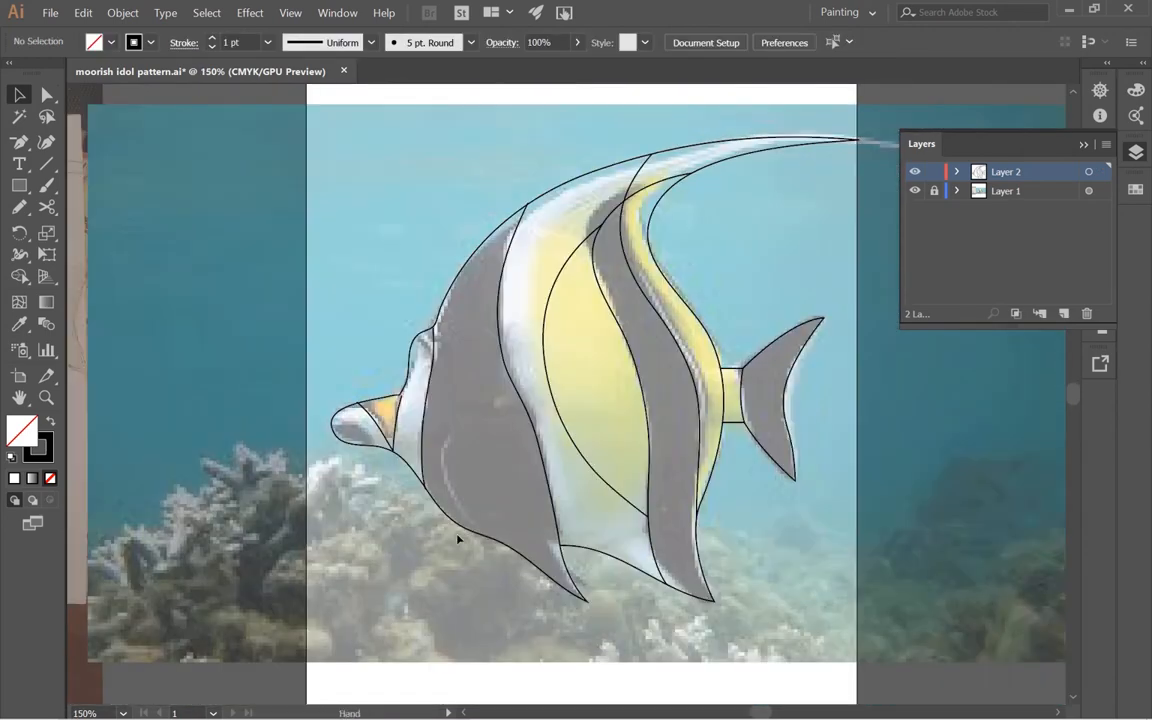
pyautogui.keyDown('ctrl'); pyautogui.keyDown('alt'); pyautogui.click(458, 535); pyautogui.keyUp('alt'); pyautogui.keyUp('ctrl')
pyautogui.moveTo(599, 501); pyautogui.dragTo(454, 580)
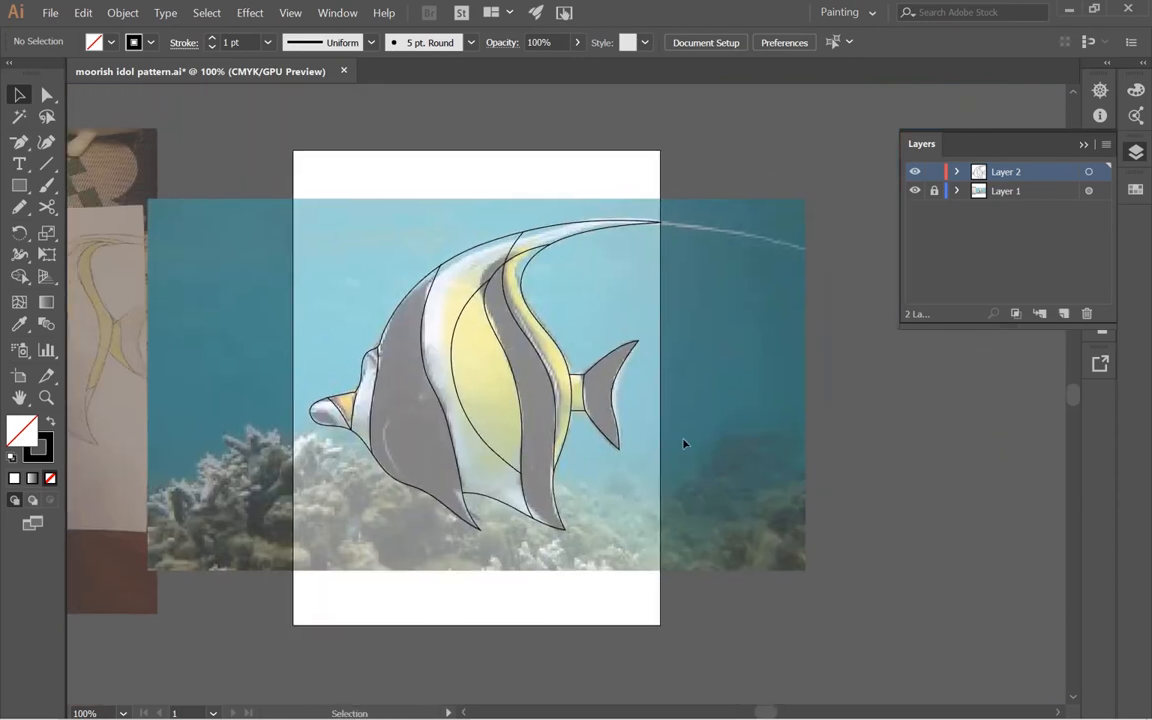
pyautogui.click(915, 191)
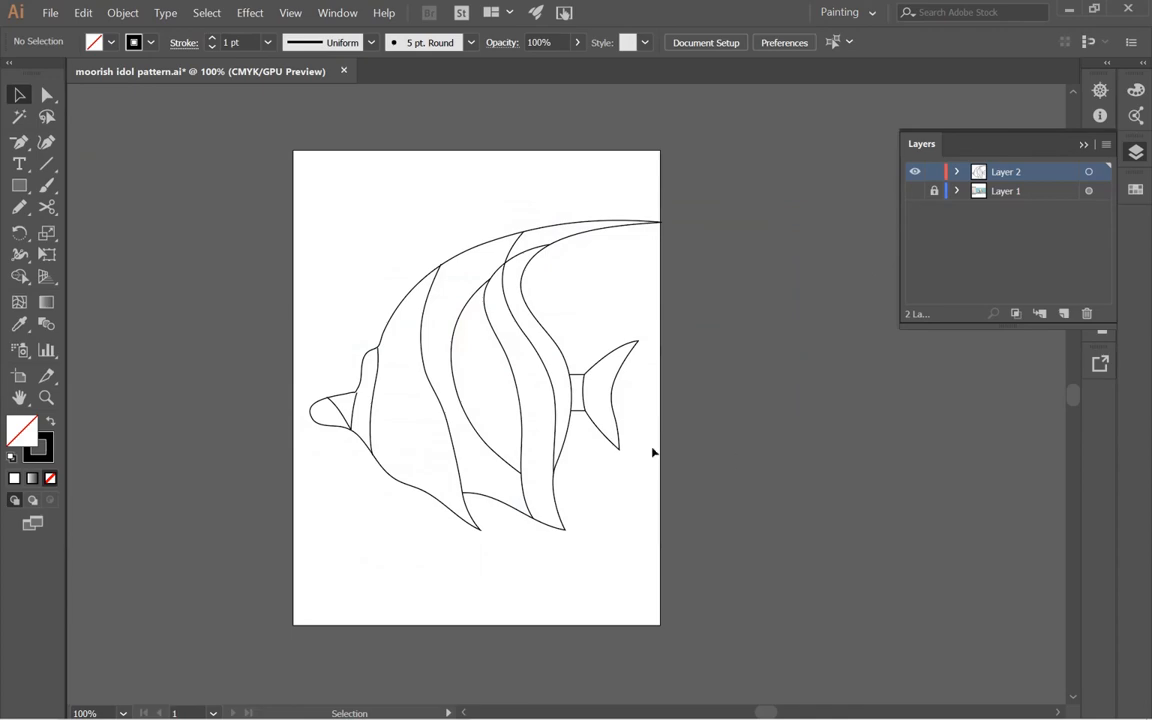
# - Try to reshape the outline notch above the orange snout patch by adjusting a neighbouring anchor and handle, and undo the changes
pyautogui.hotkey('ctrl', 'space')
pyautogui.moveTo(343, 402); pyautogui.dragTo(717, 466)
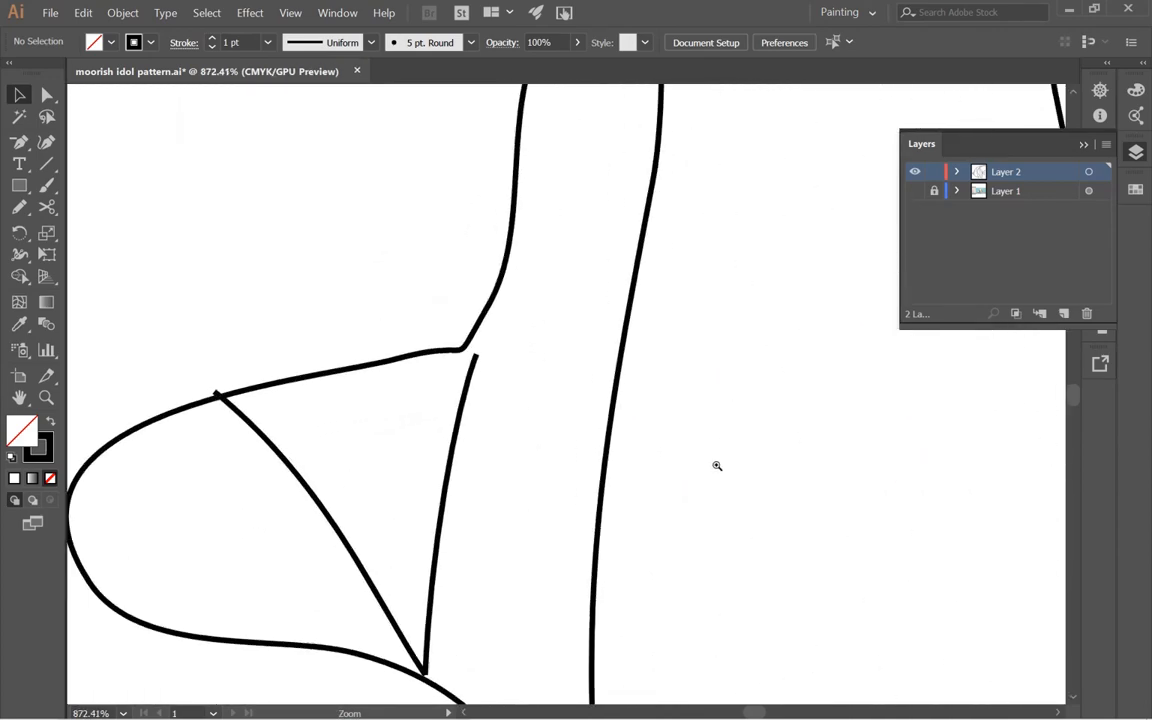
pyautogui.click(459, 350)
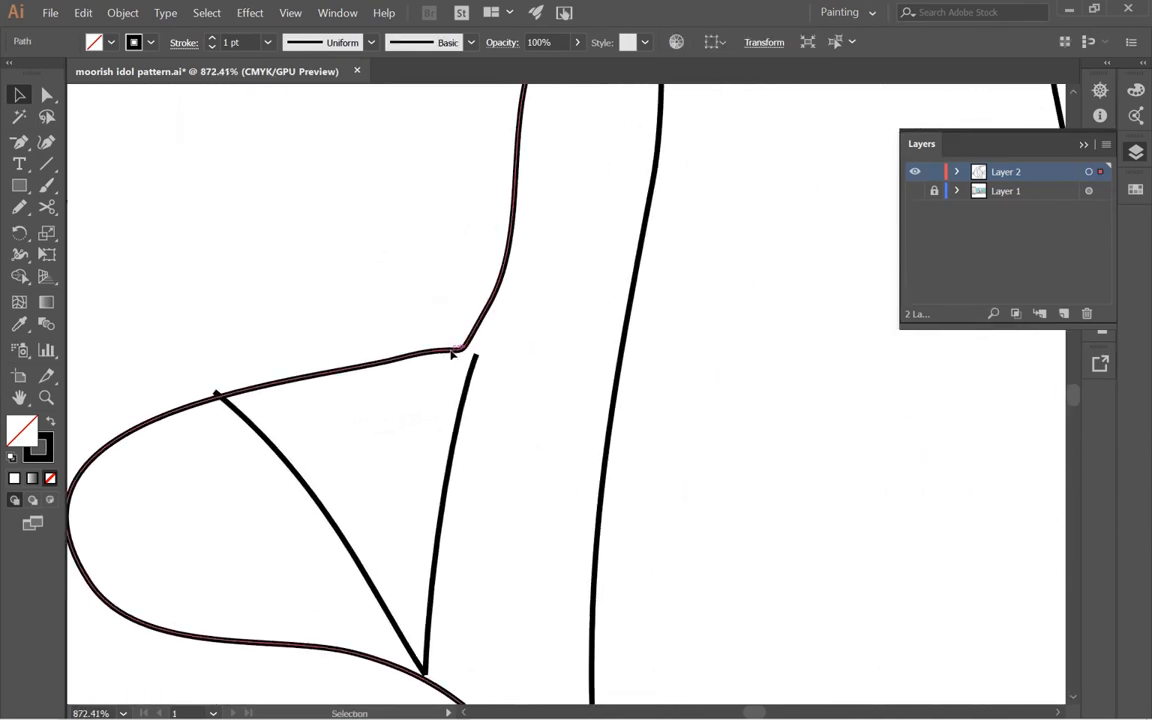
pyautogui.press('a')
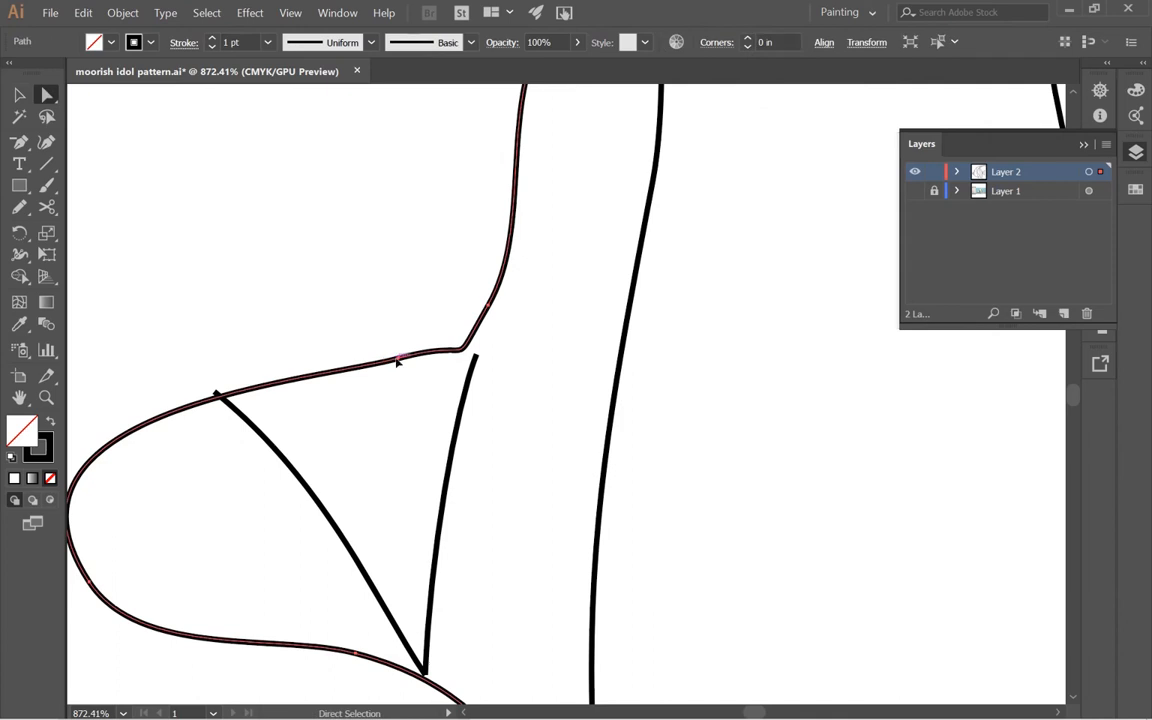
pyautogui.moveTo(399, 360); pyautogui.dragTo(408, 376)
pyautogui.hotkey('ctrl', 'z')
pyautogui.click(400, 360)
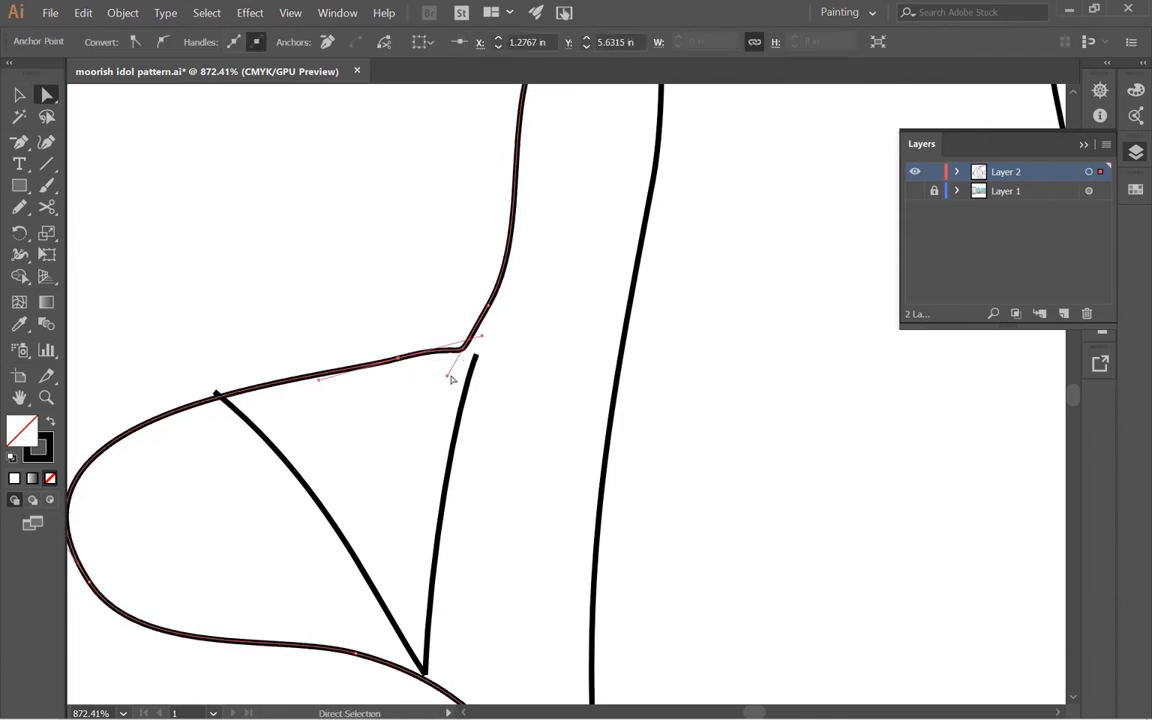
pyautogui.moveTo(448, 376); pyautogui.dragTo(469, 348)
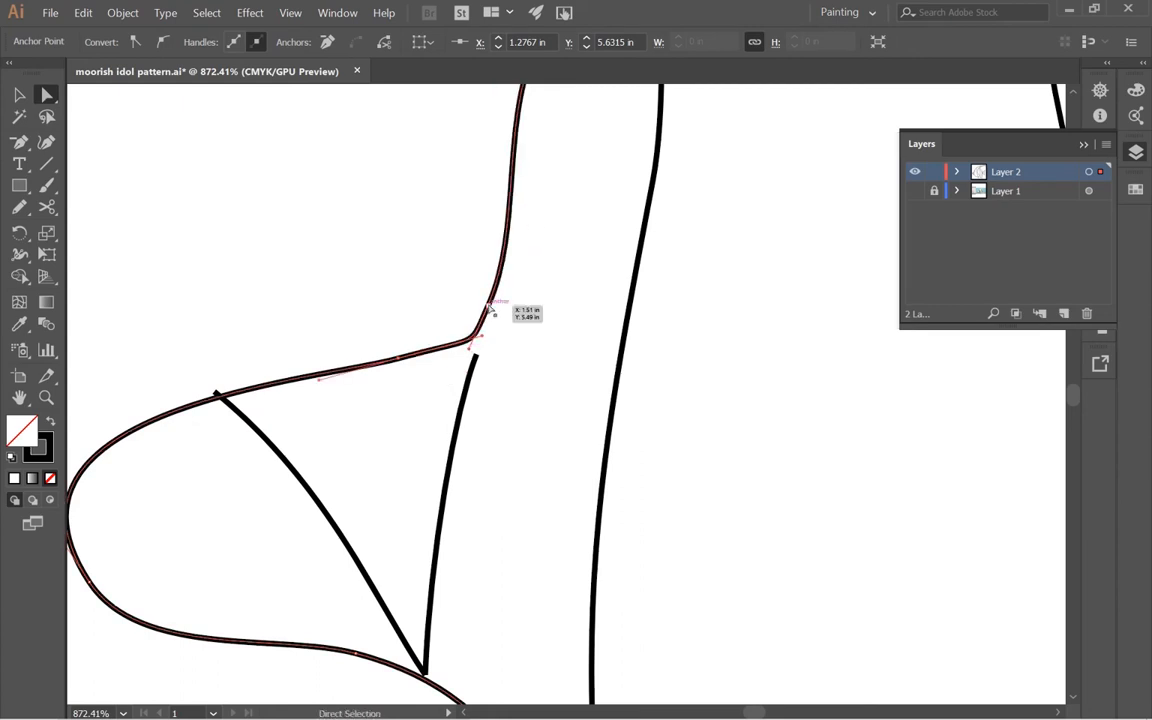
pyautogui.click(487, 289)
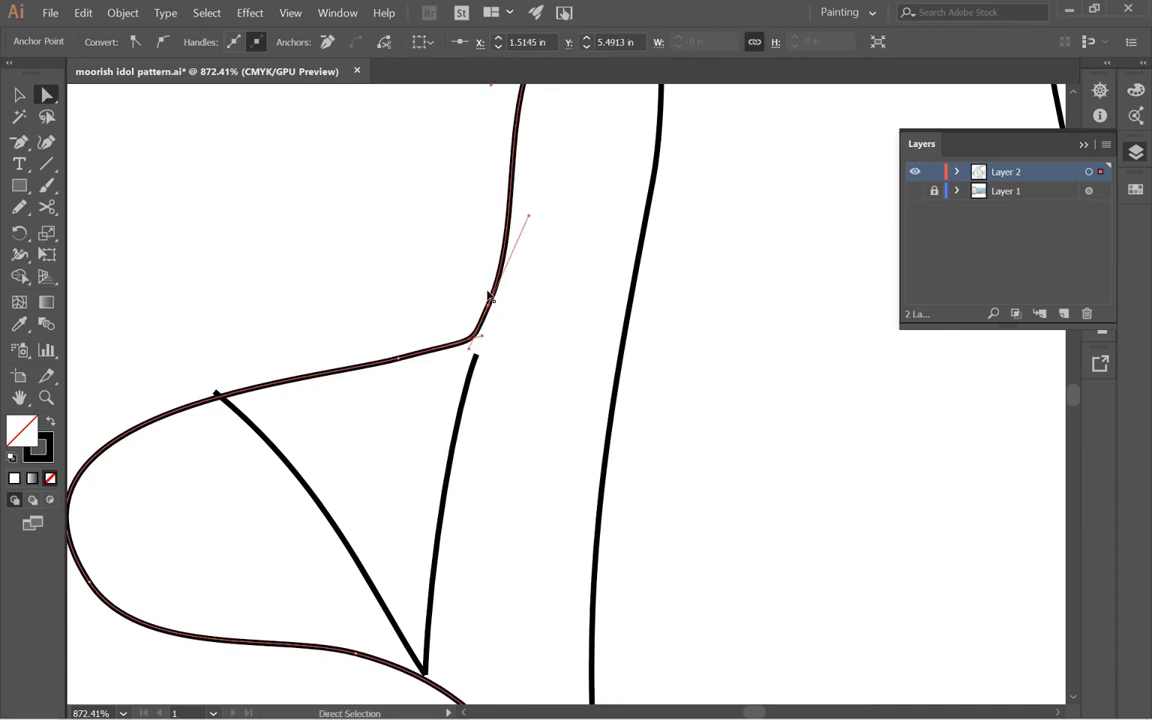
pyautogui.hotkey('ctrl', 'z')
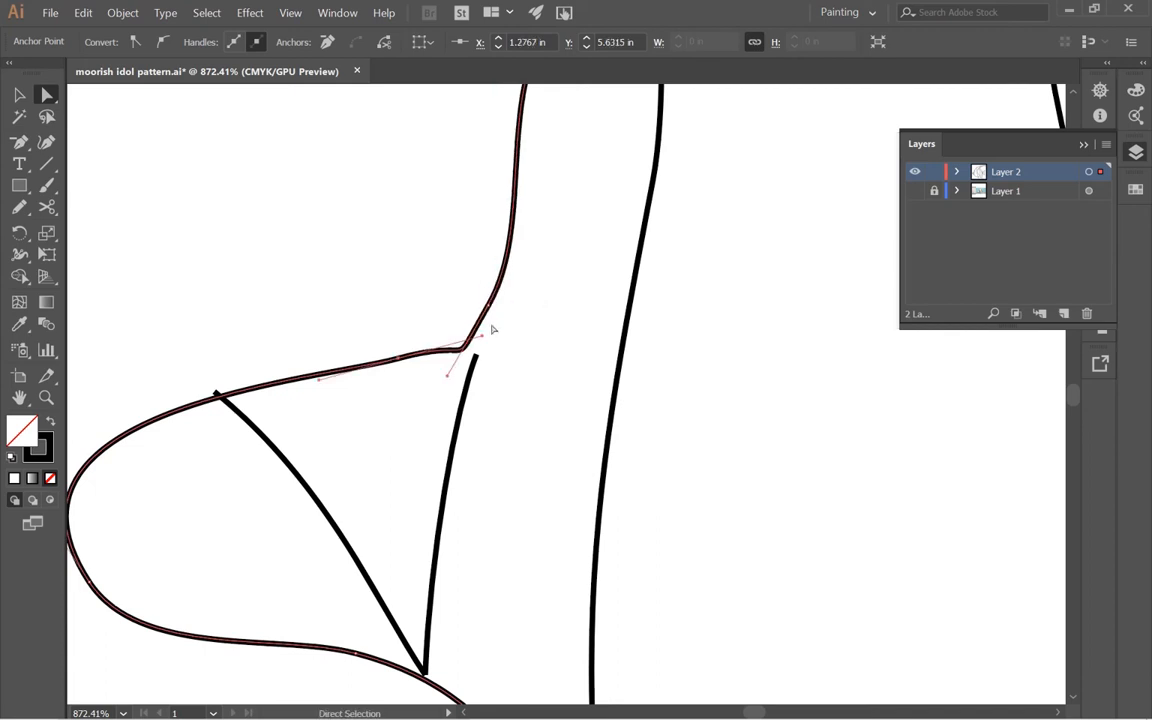
# - Add a corner anchor at the outline notch above the snout and move it onto the upper end of the orange patch's rear line
pyautogui.press('p')
pyautogui.click(462, 349)
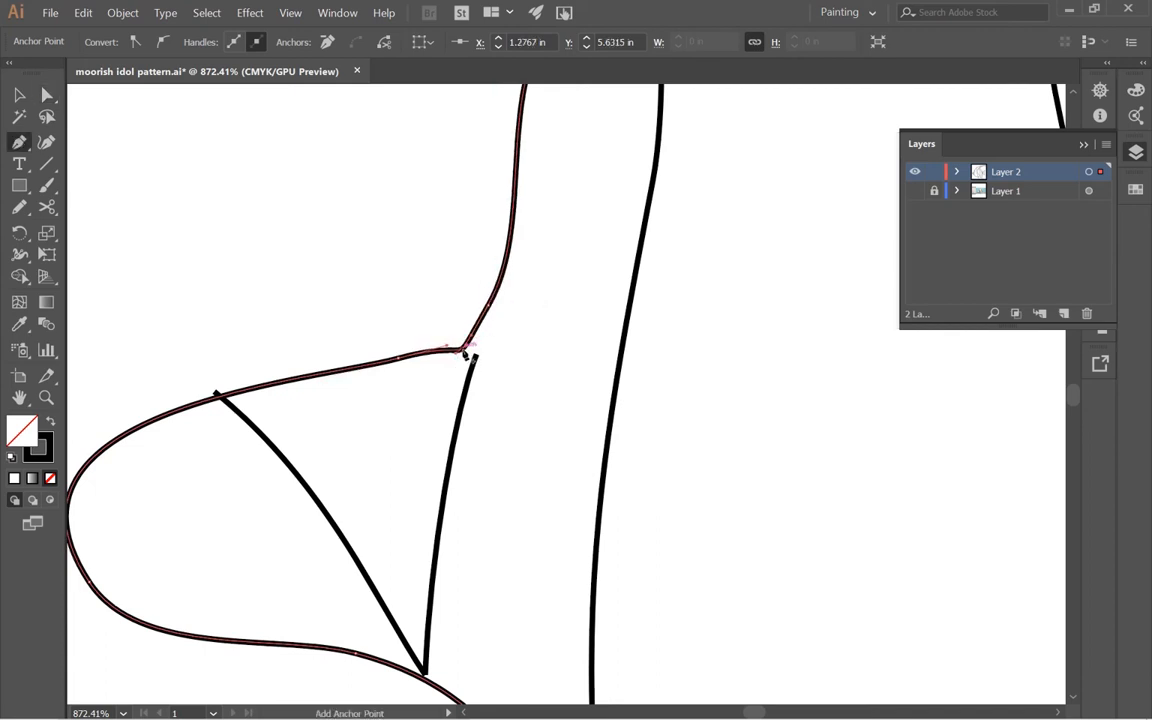
pyautogui.press('a')
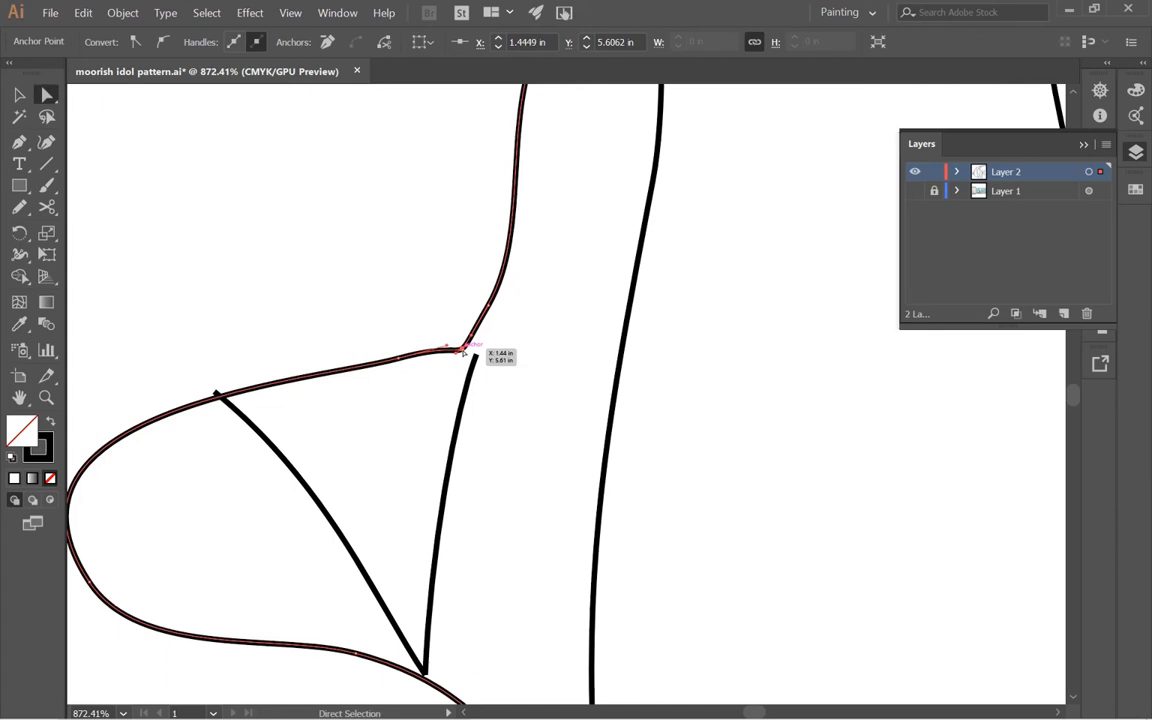
pyautogui.click(144, 45)
pyautogui.moveTo(465, 355); pyautogui.dragTo(477, 352)
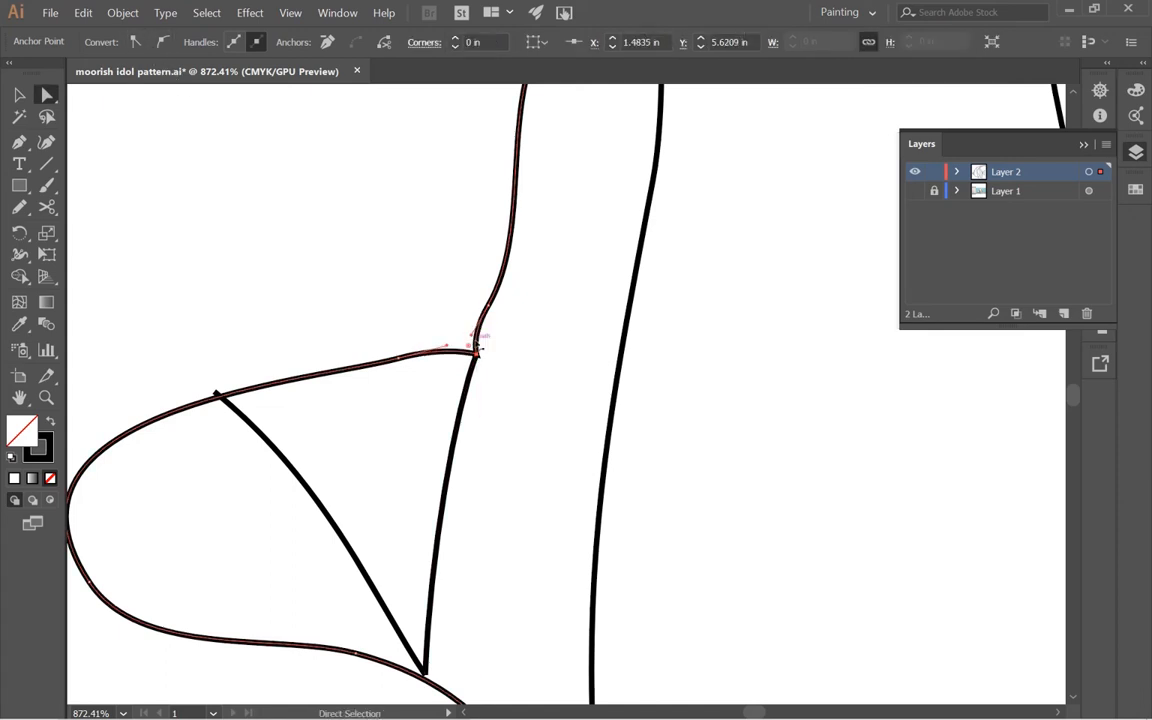
# - Remove the outline anchor just above the new corner point, keeping the forehead outline as one continuous path
pyautogui.press('p')
pyautogui.click(489, 306)
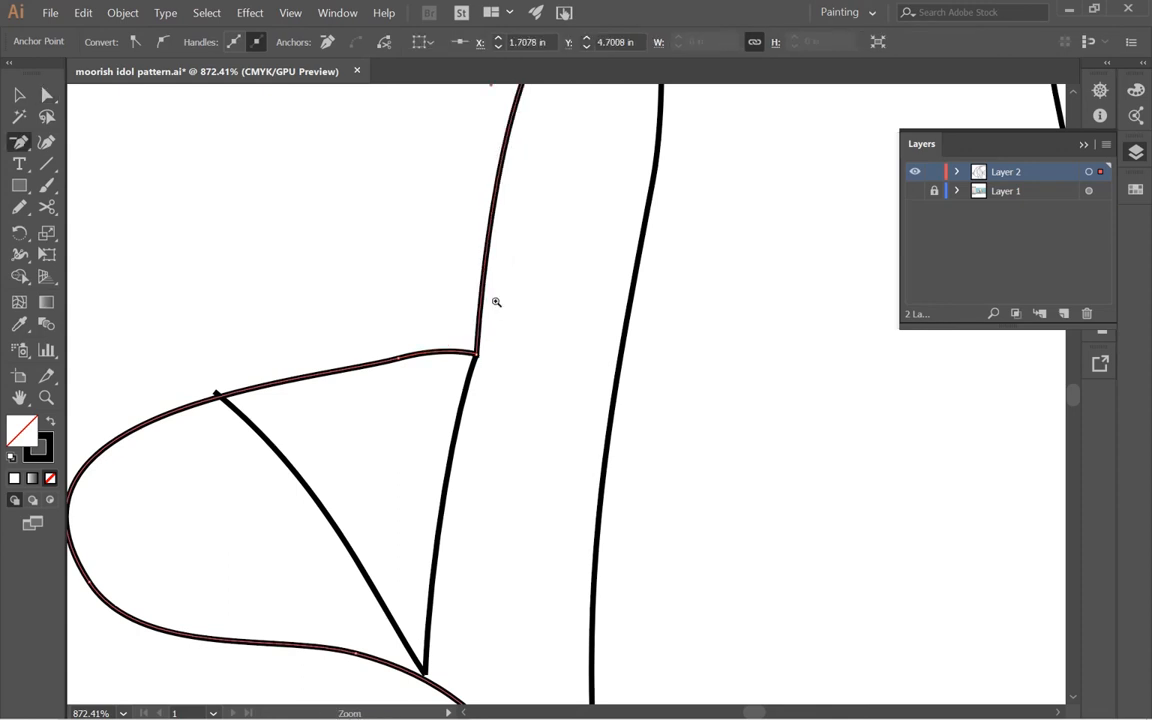
pyautogui.hotkey('ctrl', '-')
pyautogui.press('a')
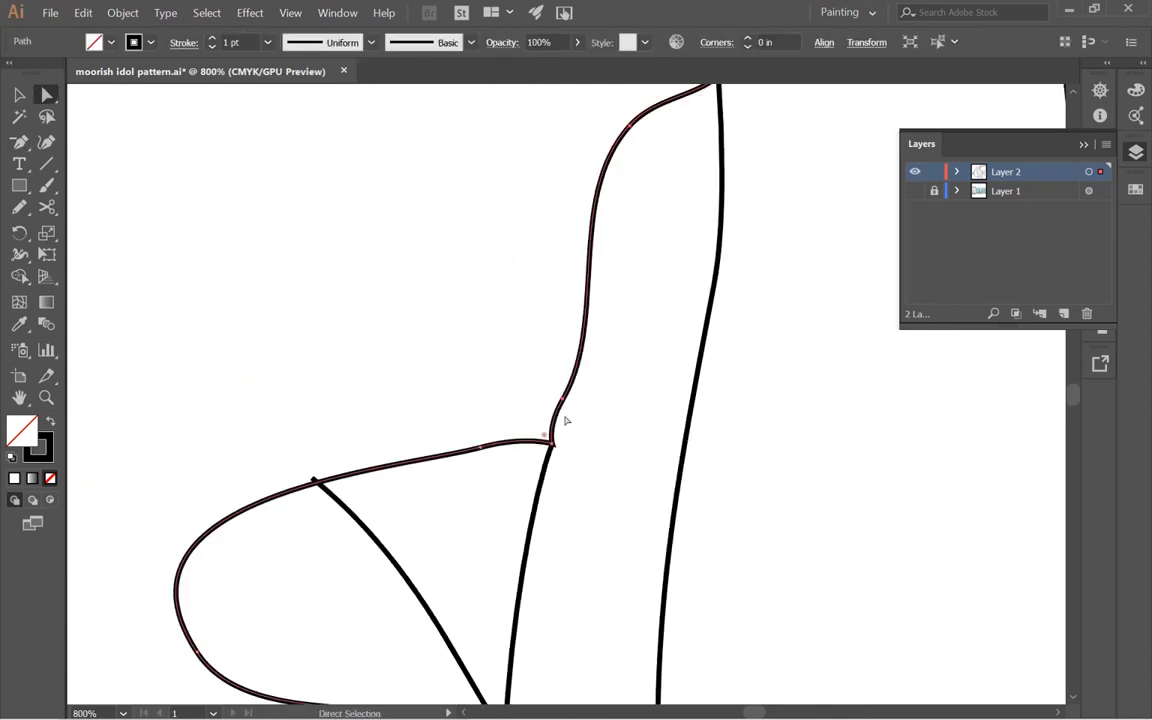
pyautogui.click(563, 401)
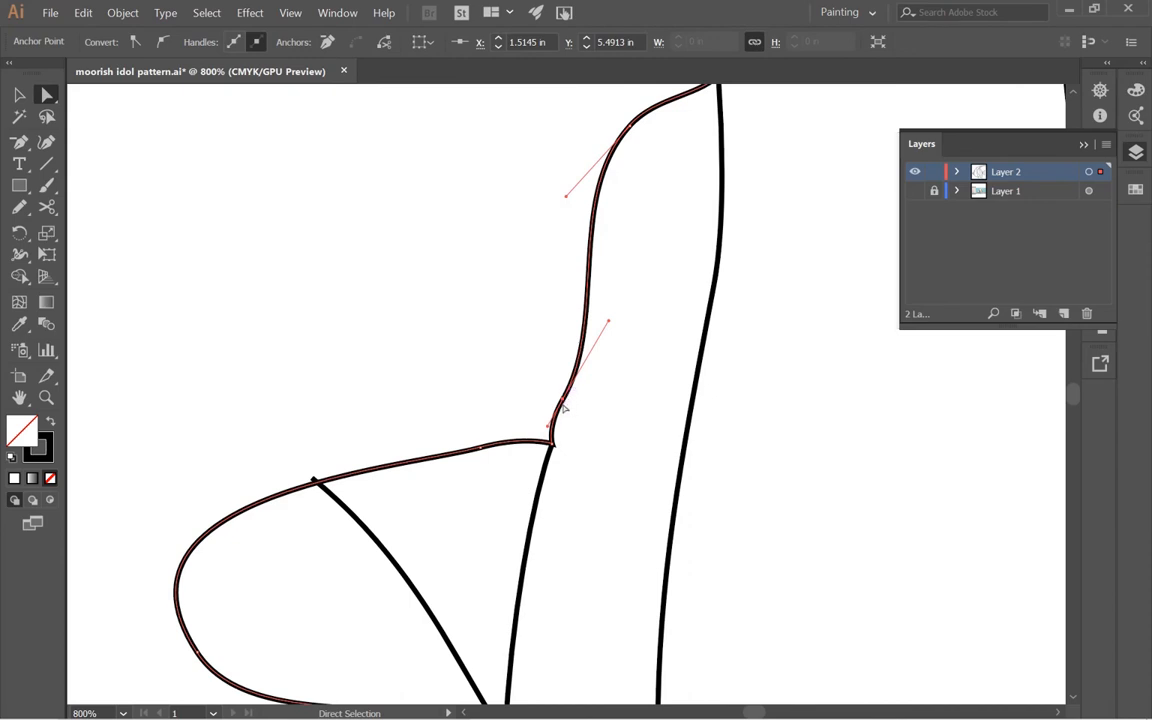
pyautogui.press('Delete')
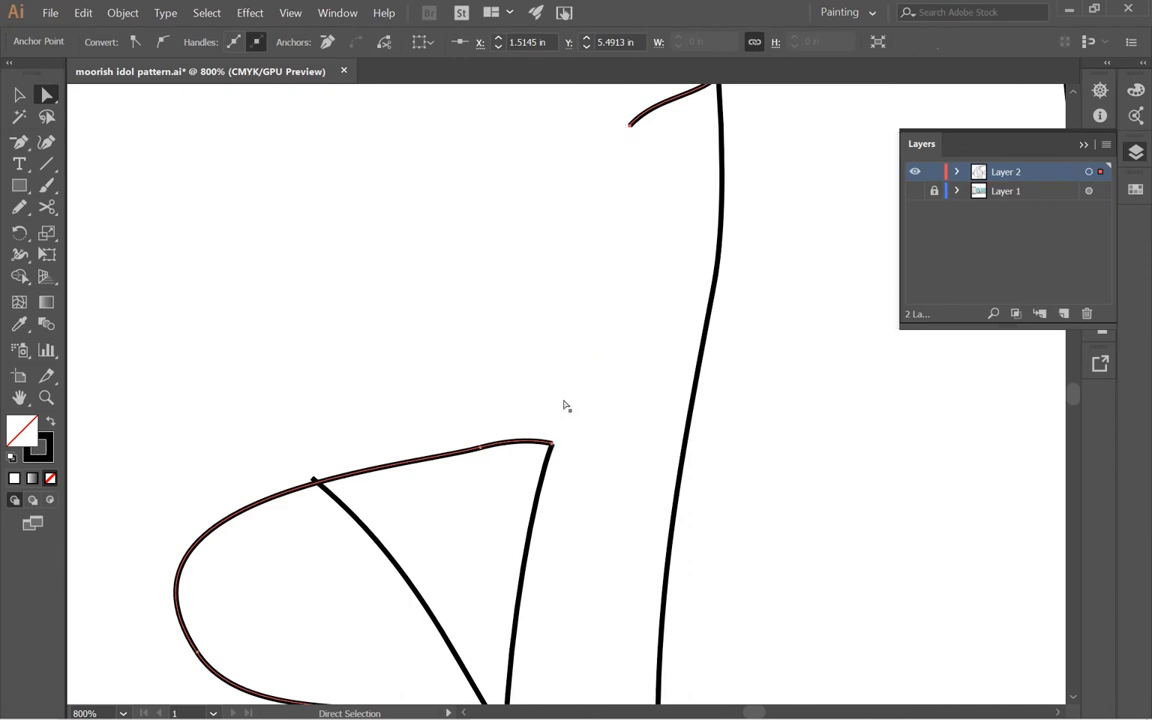
pyautogui.hotkey('ctrl', 'z')
pyautogui.hotkey('ctrl', 'z')
pyautogui.press('p')
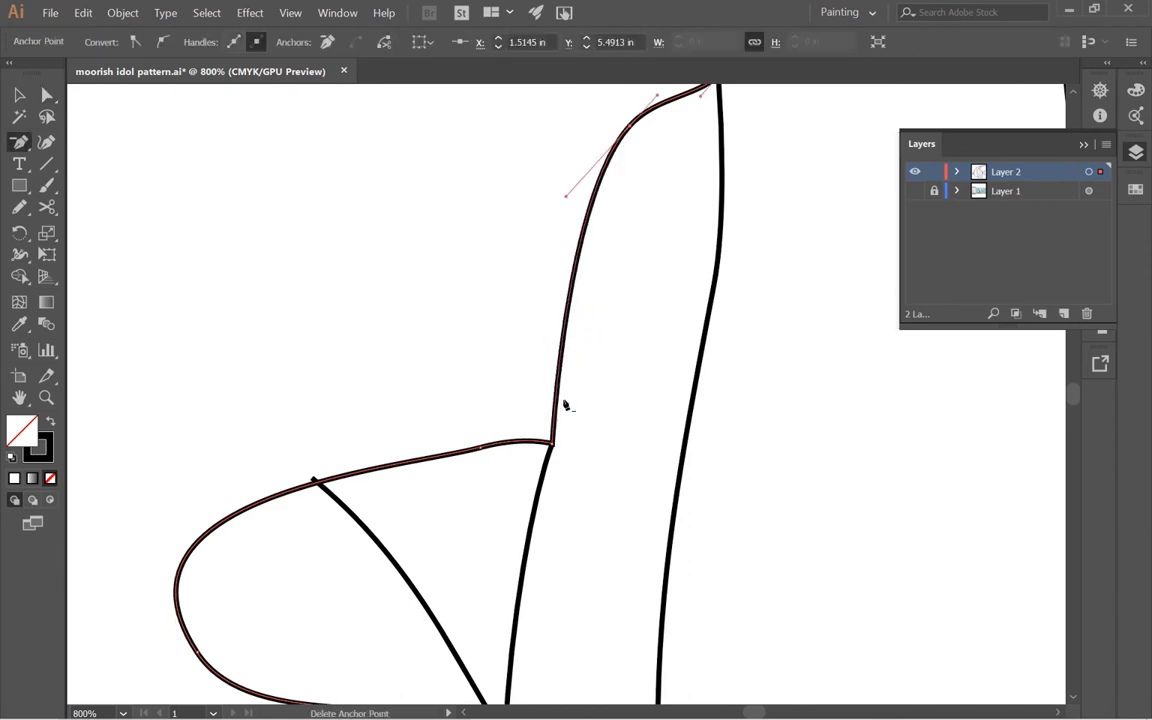
# - Adjust the lower handle of the forehead outline anchor to straighten the curve running down to the notch corner above the snout
pyautogui.press('a')
pyautogui.hotkey('ctrl', '=')
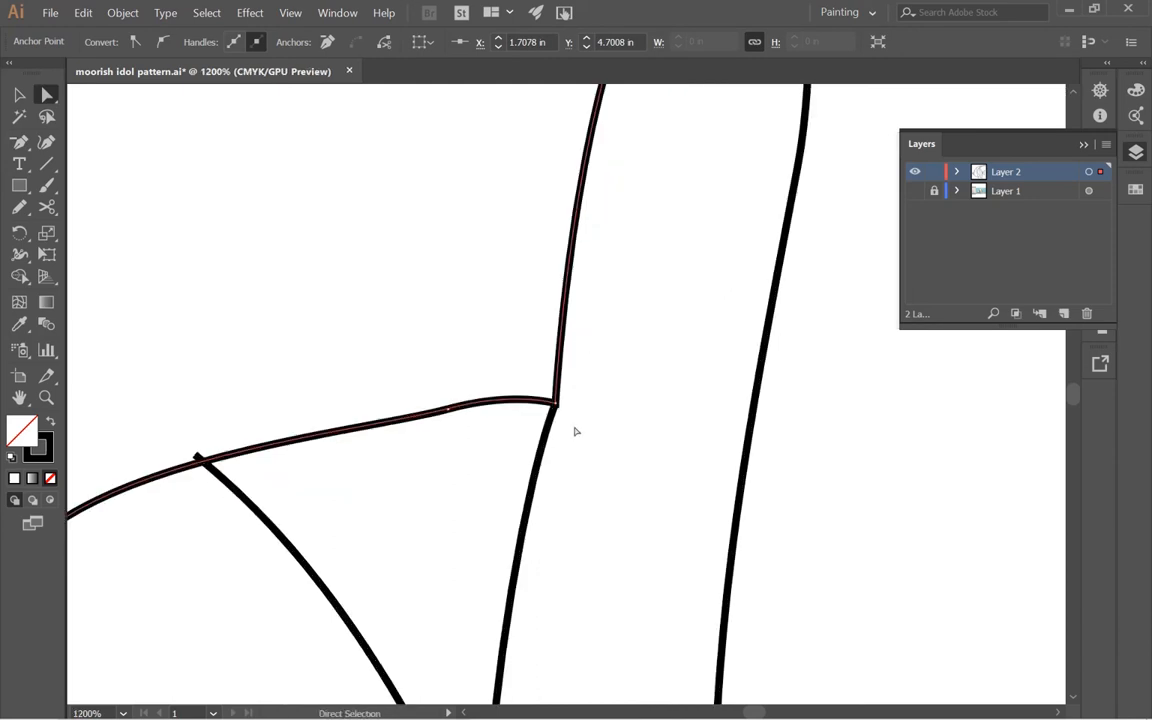
pyautogui.click(556, 404)
pyautogui.moveTo(612, 309); pyautogui.dragTo(514, 483)
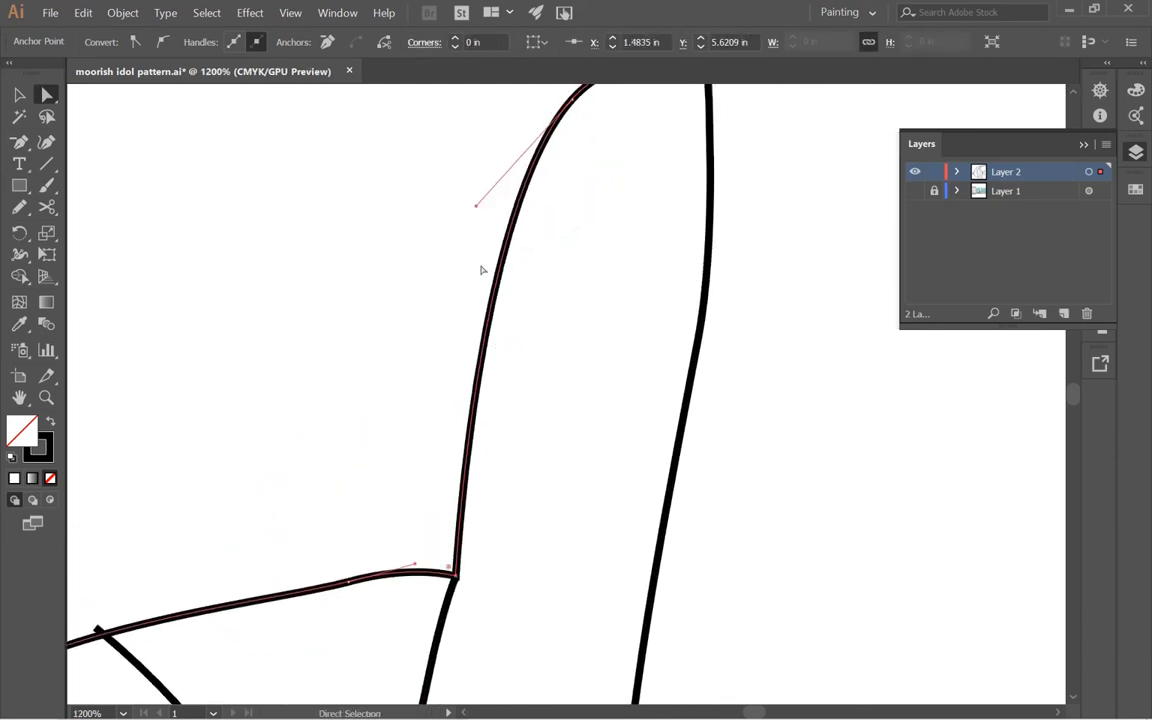
pyautogui.moveTo(477, 206); pyautogui.dragTo(514, 217)
# - Reshape the outline above the orange snout patch with its anchor handle, making one smooth curve that ends at the notch corner
pyautogui.hotkey('ctrl', '=')
pyautogui.hotkey('ctrl', '=')
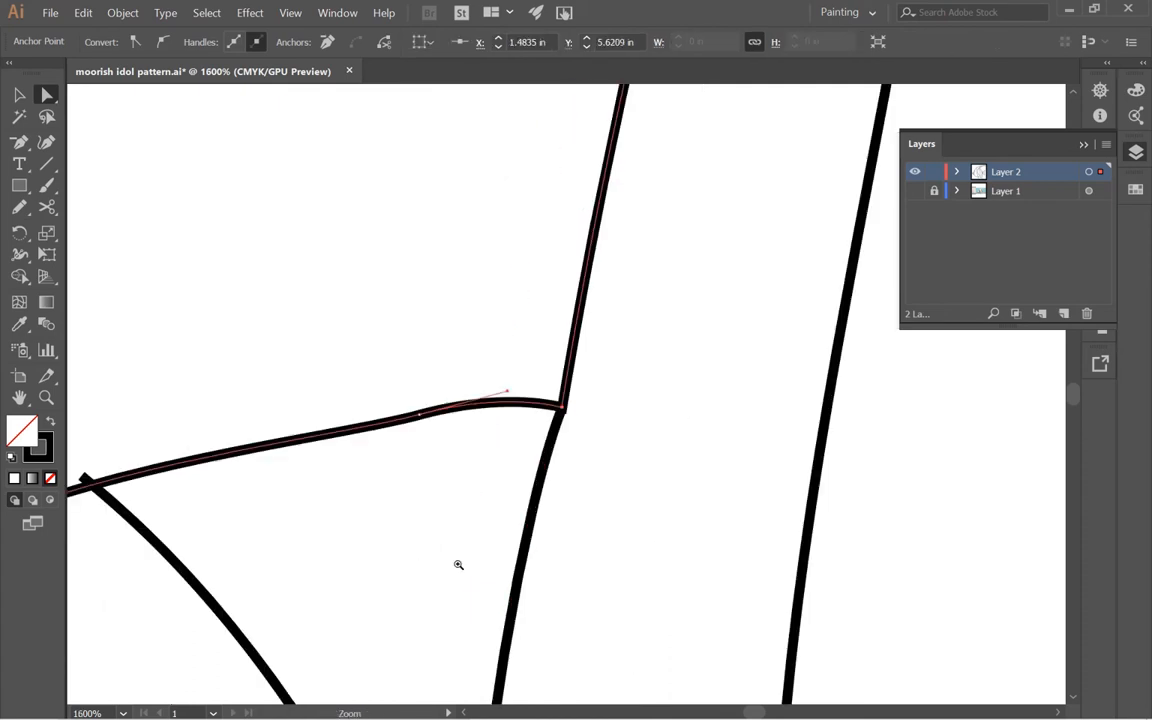
pyautogui.click(513, 177)
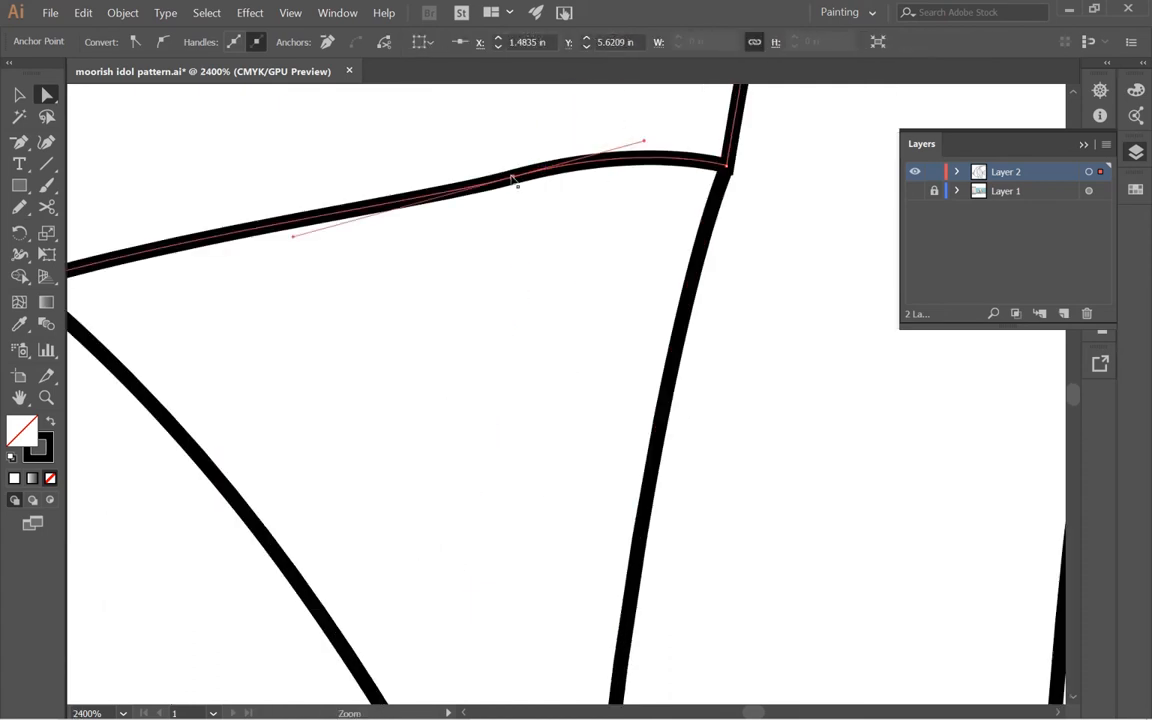
pyautogui.hotkey('ctrl', '-')
pyautogui.moveTo(603, 529); pyautogui.dragTo(597, 277)
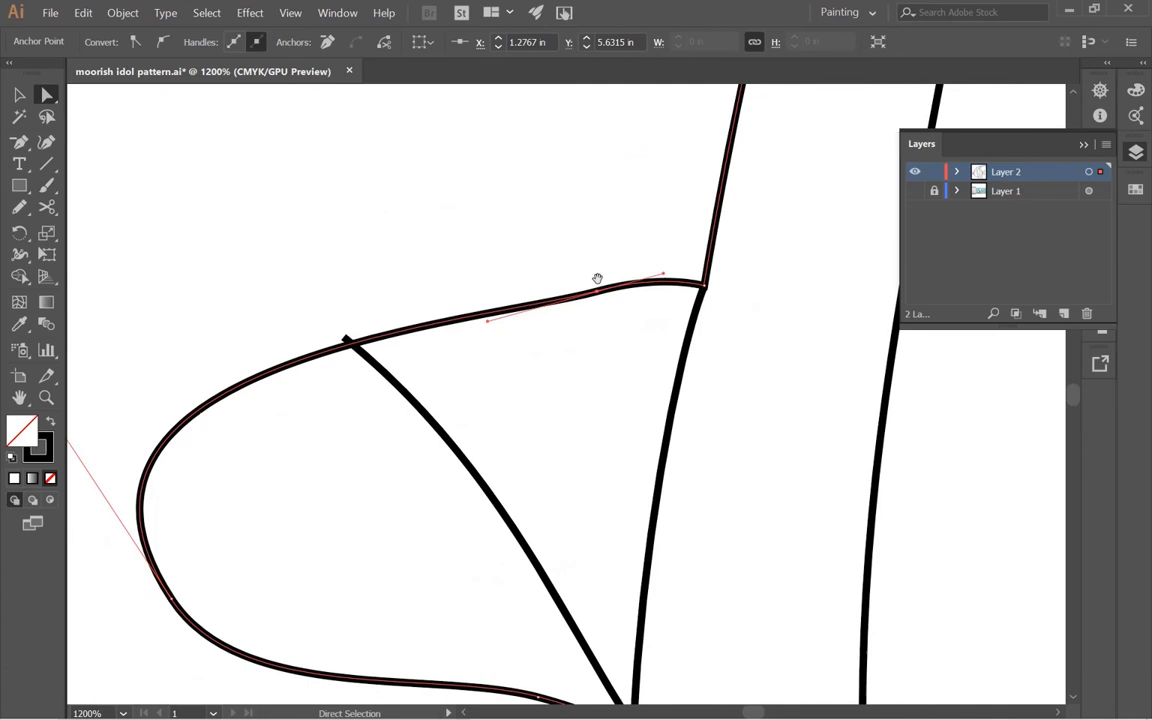
pyautogui.click(667, 285)
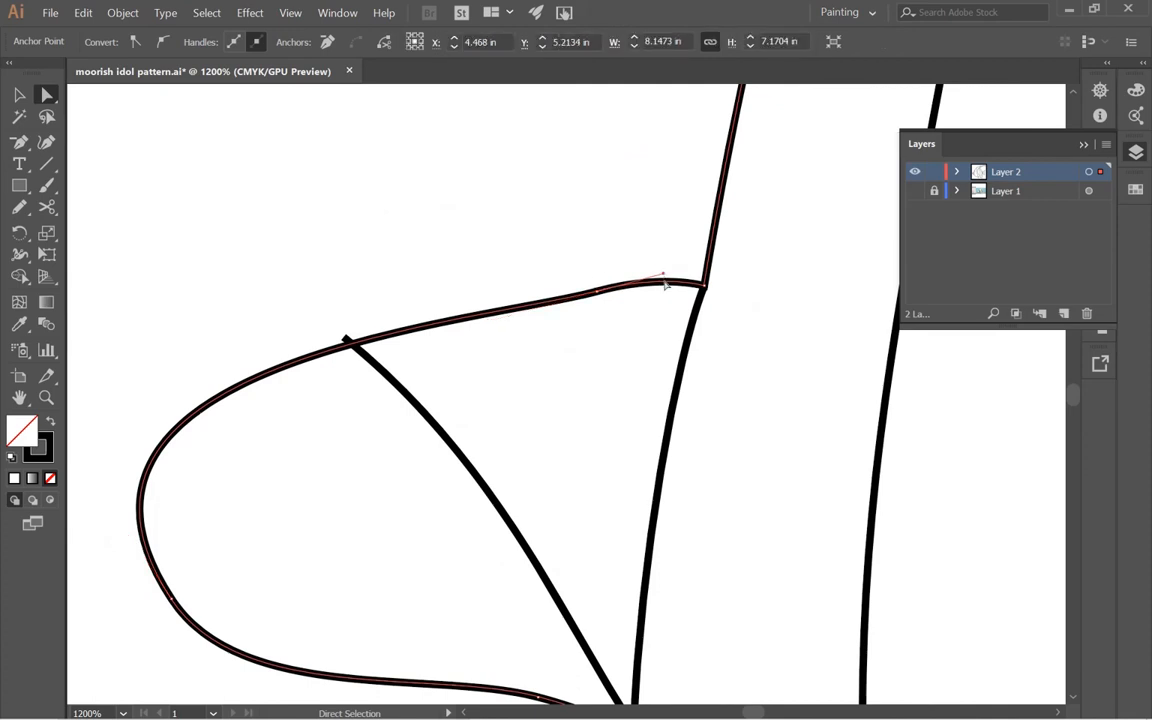
pyautogui.click(599, 294)
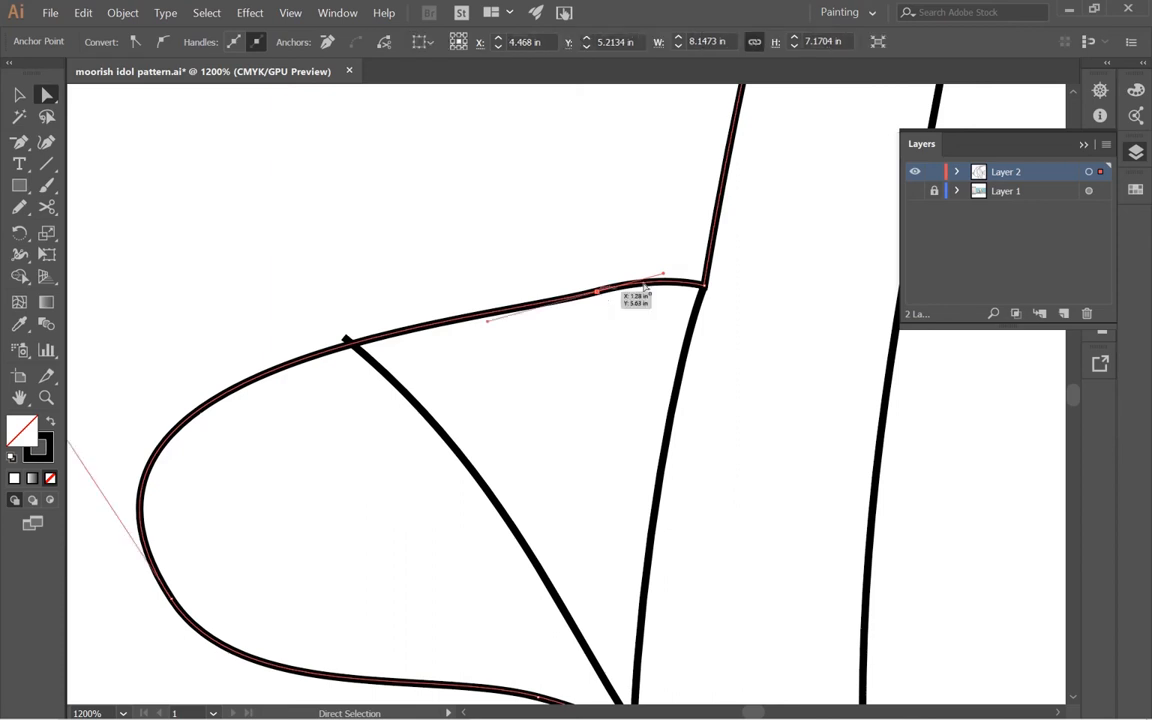
pyautogui.moveTo(667, 274); pyautogui.dragTo(662, 287)
pyautogui.click(488, 474)
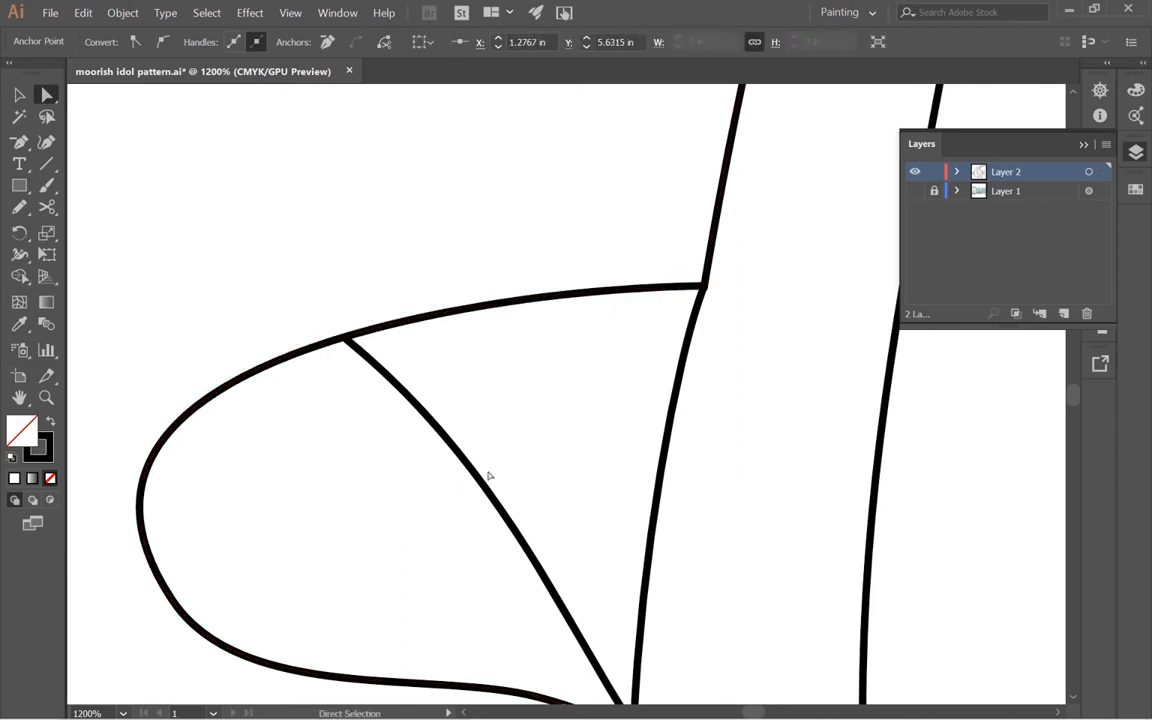
# - Move the lower ends of the orange patch's front and rear lines to one shared point on the lower outline
pyautogui.keyDown('ctrl'); pyautogui.keyDown('alt'); pyautogui.click(488, 472); pyautogui.keyUp('alt'); pyautogui.keyUp('ctrl')
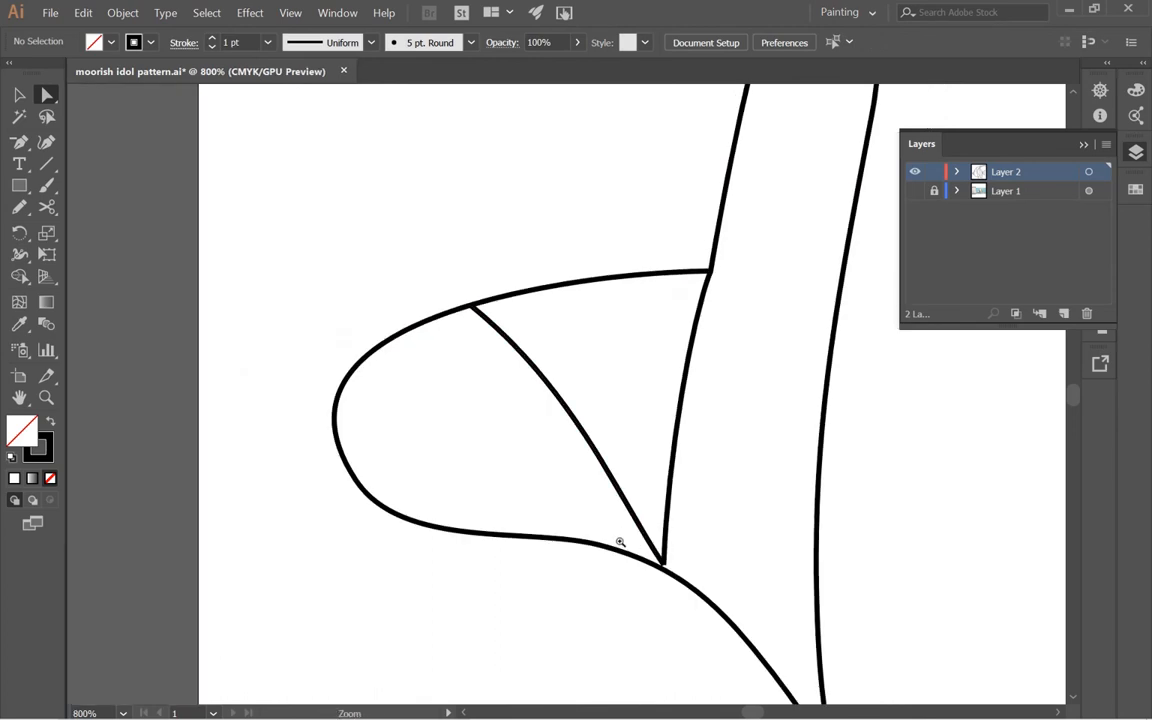
pyautogui.scroll(3, 620, 543)
pyautogui.click(702, 576)
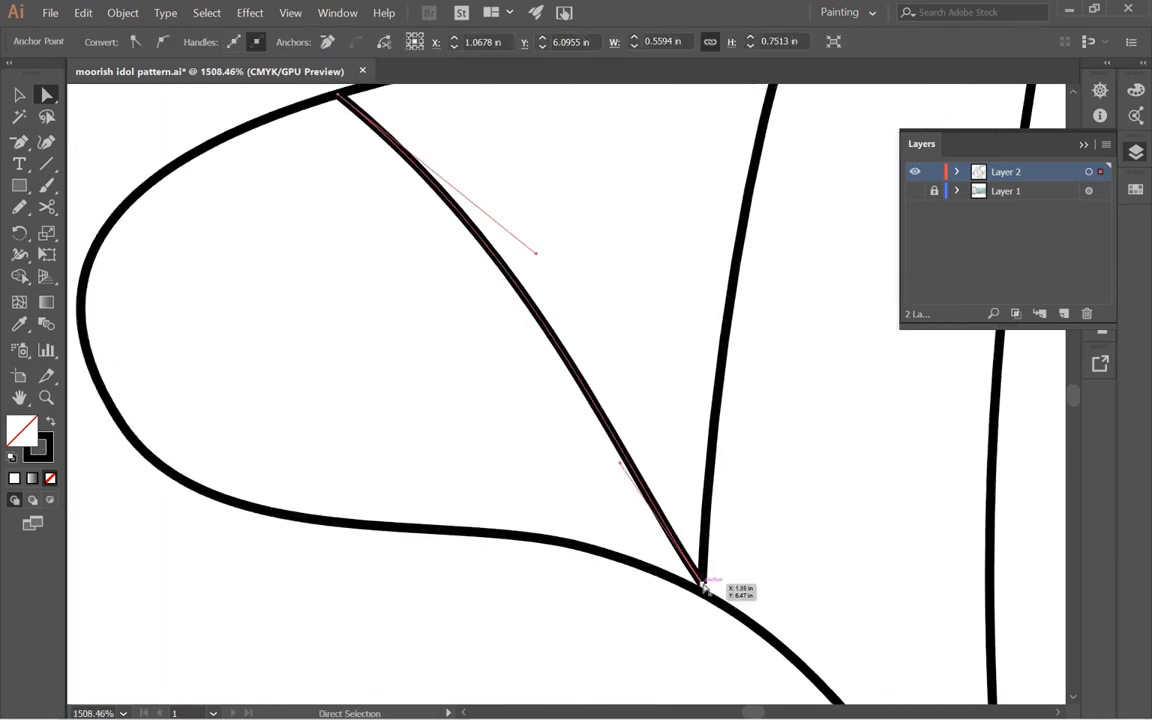
pyautogui.click(703, 587)
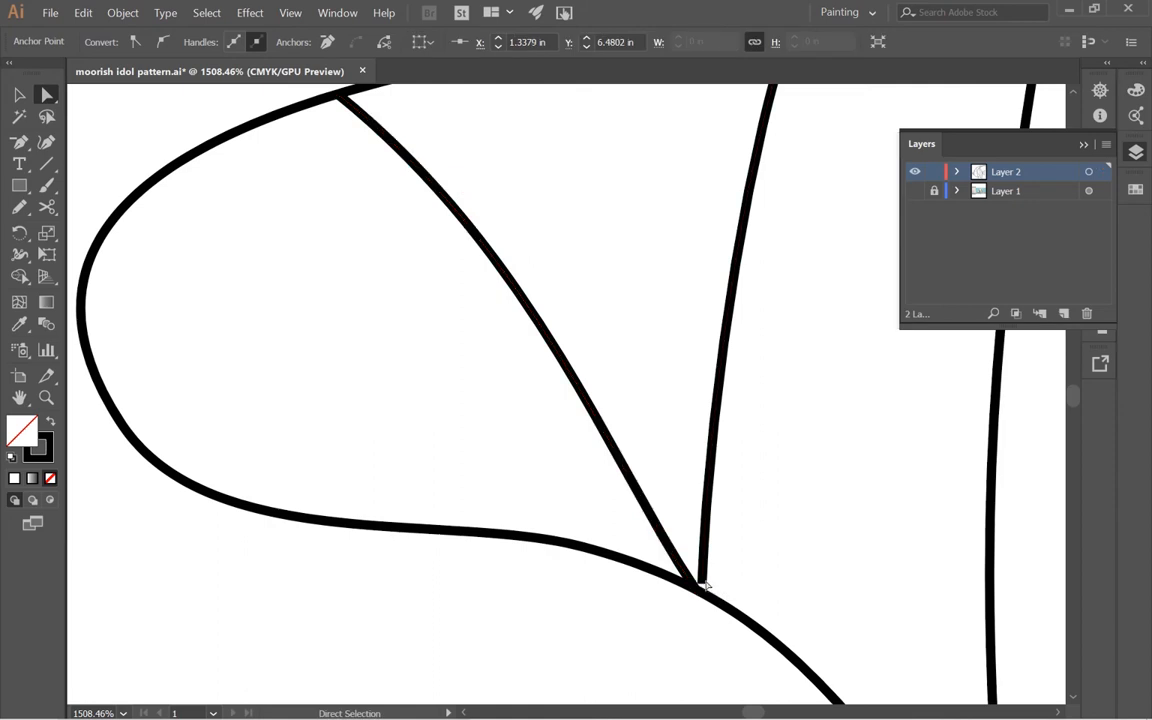
pyautogui.click(703, 587)
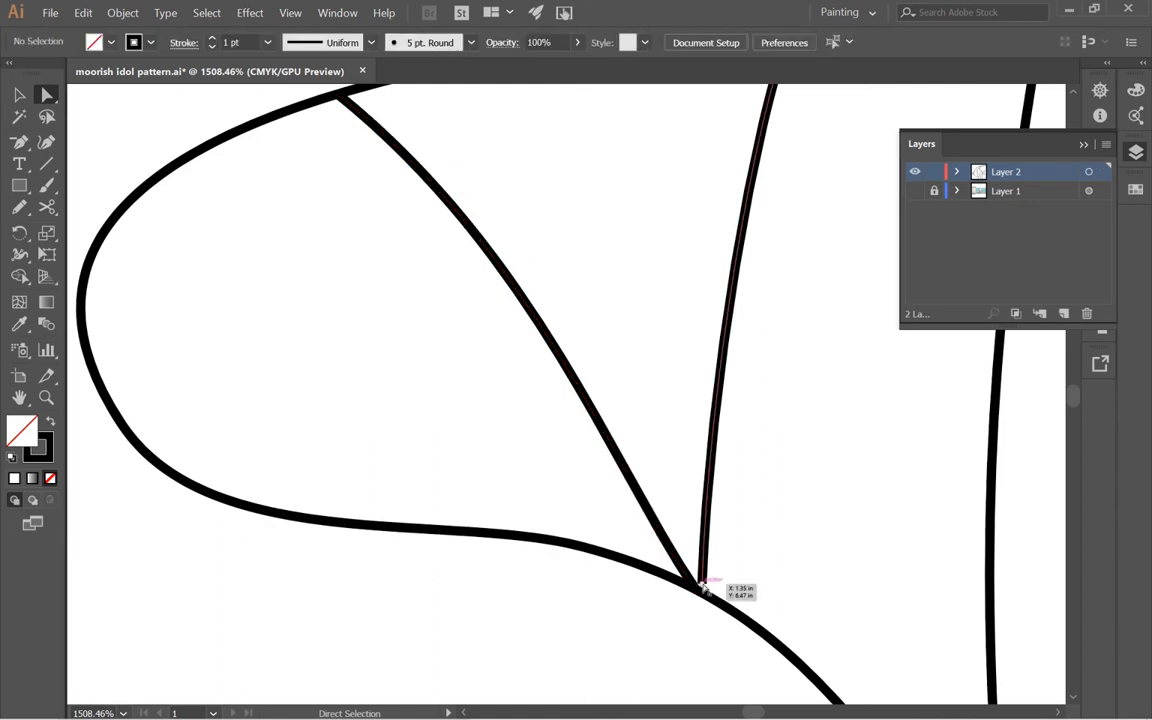
pyautogui.moveTo(703, 586); pyautogui.dragTo(696, 589)
pyautogui.keyDown('ctrl'); pyautogui.keyDown('alt'); pyautogui.click(695, 588); pyautogui.keyUp('alt'); pyautogui.keyUp('ctrl')
pyautogui.keyDown('ctrl'); pyautogui.keyDown('alt'); pyautogui.click(695, 588); pyautogui.keyUp('alt'); pyautogui.keyUp('ctrl')
pyautogui.keyDown('ctrl'); pyautogui.keyDown('alt'); pyautogui.click(694, 588); pyautogui.keyUp('alt'); pyautogui.keyUp('ctrl')
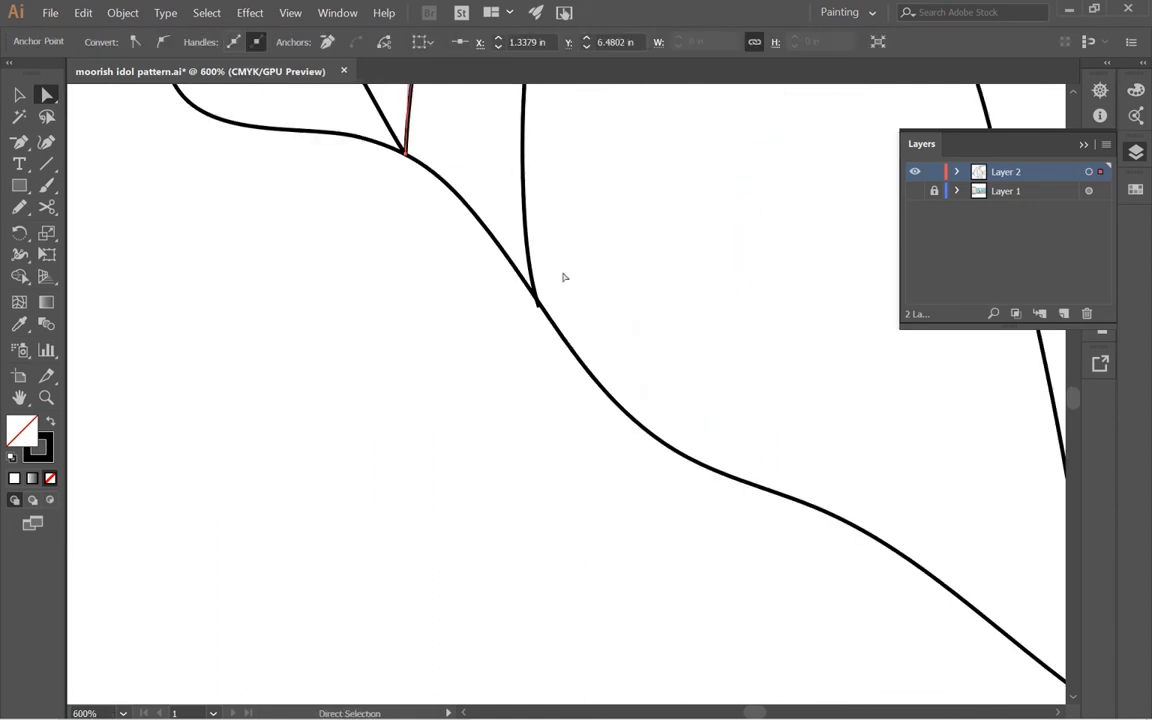
# - Move the lower end of the dividing line behind the orange patch onto the centre of the lower outline
pyautogui.press('v')
pyautogui.moveTo(484, 278); pyautogui.dragTo(692, 342)
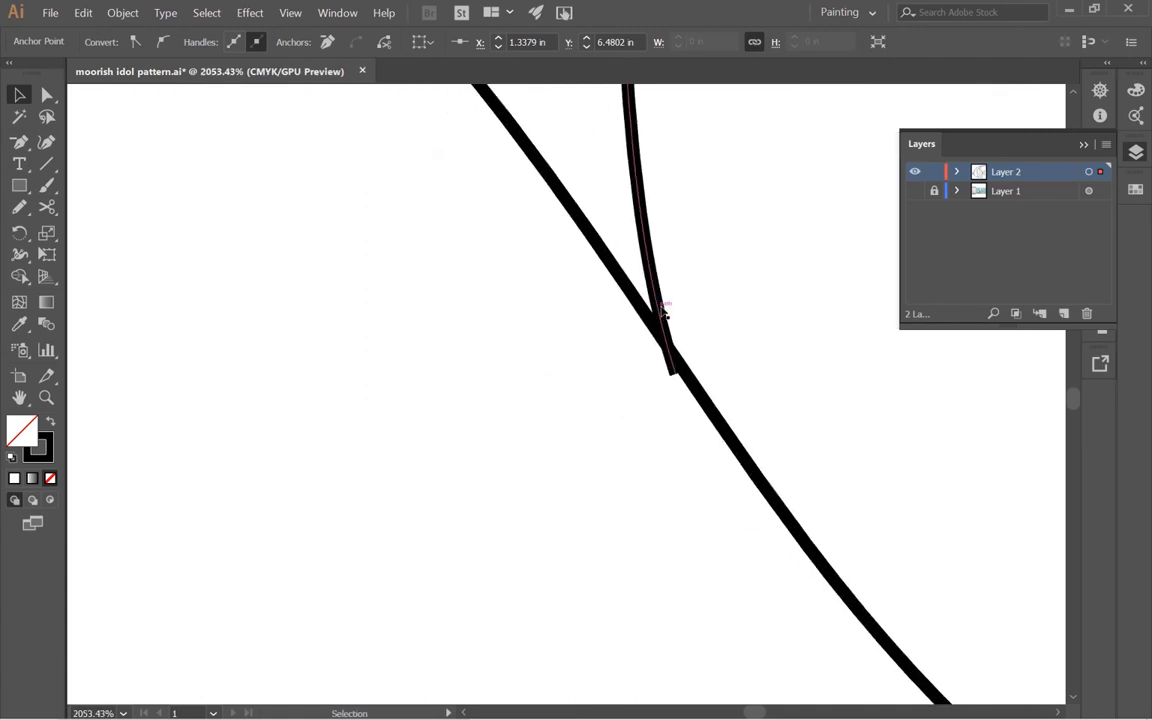
pyautogui.hotkey('ctrl', 'shift', 'a')
pyautogui.click(661, 305)
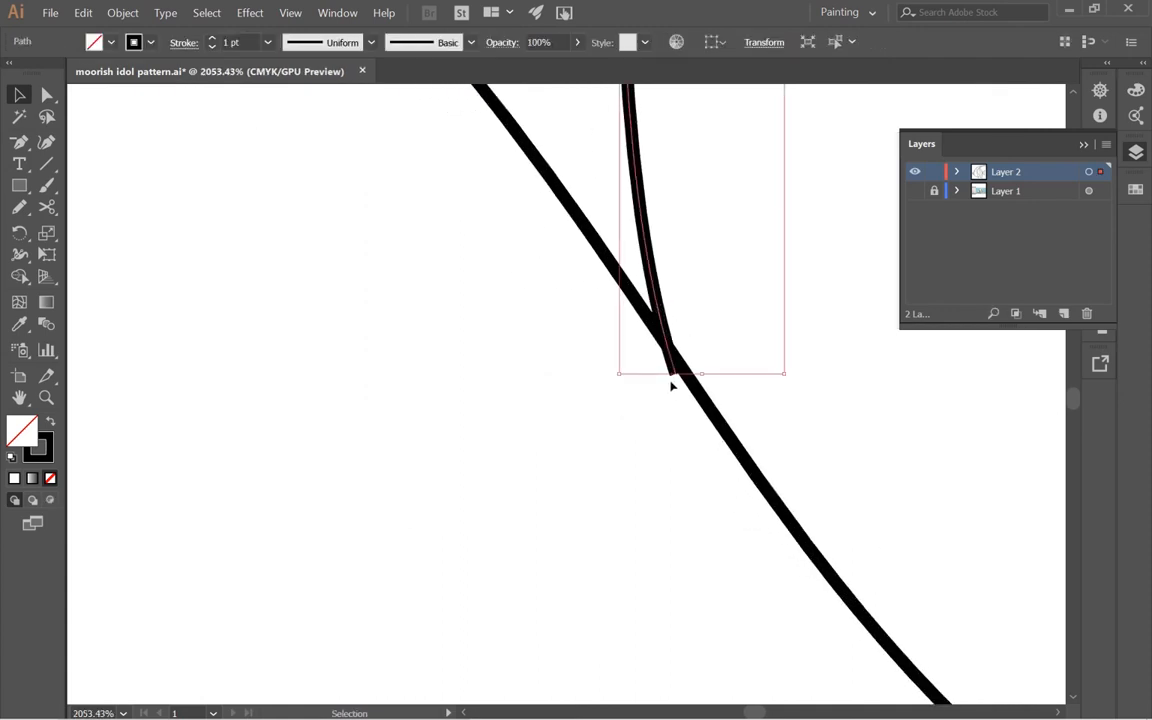
pyautogui.press('a')
pyautogui.moveTo(671, 373); pyautogui.dragTo(686, 372)
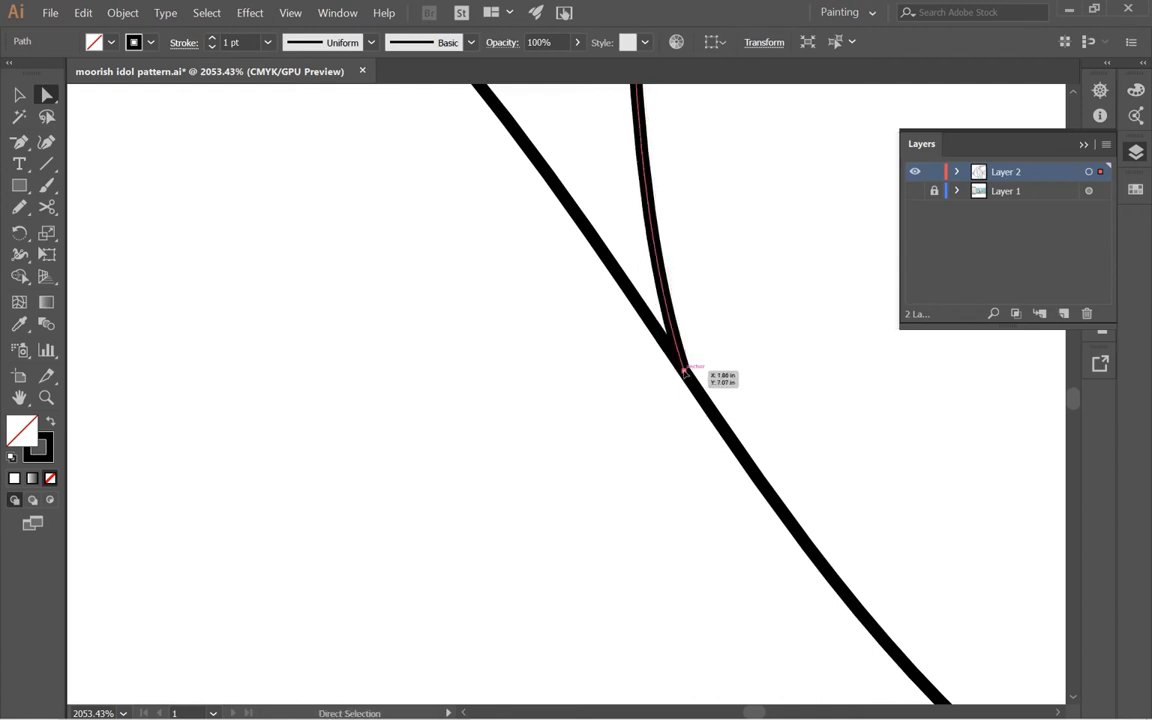
pyautogui.keyDown('ctrl'); pyautogui.keyDown('alt'); pyautogui.click(684, 371); pyautogui.keyUp('alt'); pyautogui.keyUp('ctrl')
pyautogui.keyDown('ctrl'); pyautogui.keyDown('alt'); pyautogui.click(684, 371); pyautogui.keyUp('alt'); pyautogui.keyUp('ctrl')
pyautogui.keyDown('ctrl'); pyautogui.keyDown('alt'); pyautogui.click(684, 371); pyautogui.keyUp('alt'); pyautogui.keyUp('ctrl')
pyautogui.keyDown('ctrl'); pyautogui.keyDown('alt'); pyautogui.click(684, 371); pyautogui.keyUp('alt'); pyautogui.keyUp('ctrl')
pyautogui.keyDown('ctrl'); pyautogui.keyDown('alt'); pyautogui.click(684, 371); pyautogui.keyUp('alt'); pyautogui.keyUp('ctrl')
pyautogui.keyDown('ctrl'); pyautogui.keyDown('alt'); pyautogui.click(684, 371); pyautogui.keyUp('alt'); pyautogui.keyUp('ctrl')
pyautogui.press('v')
pyautogui.hotkey('ctrl', 'shift', 'a')
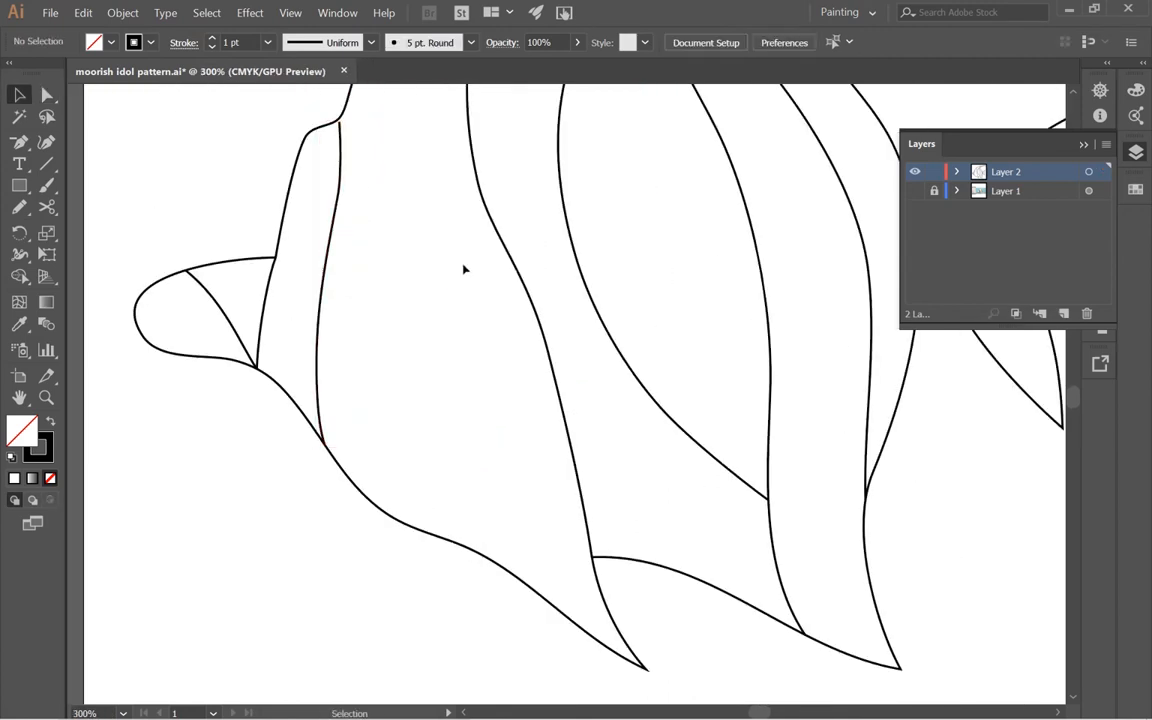
# - Extend the upper end of the same dividing line to the forehead outline and convert the outline anchor there to a corner
pyautogui.moveTo(305, 163); pyautogui.dragTo(502, 510)
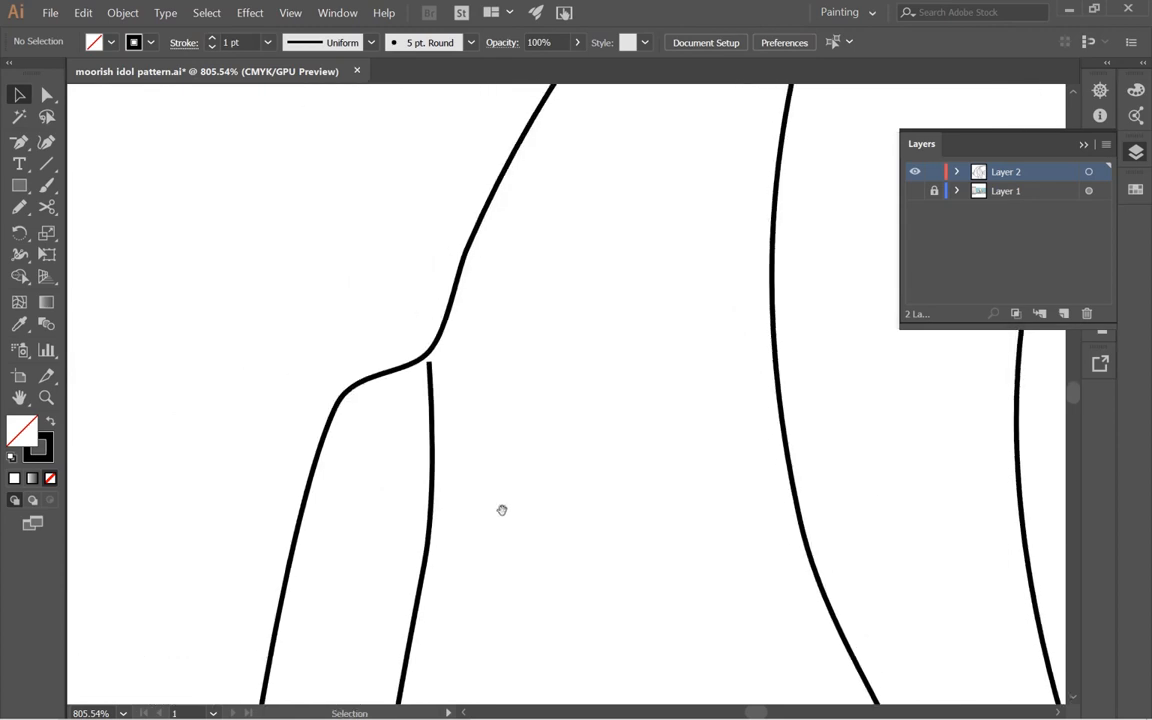
pyautogui.press('a')
pyautogui.click(429, 362)
pyautogui.moveTo(429, 360); pyautogui.dragTo(436, 341)
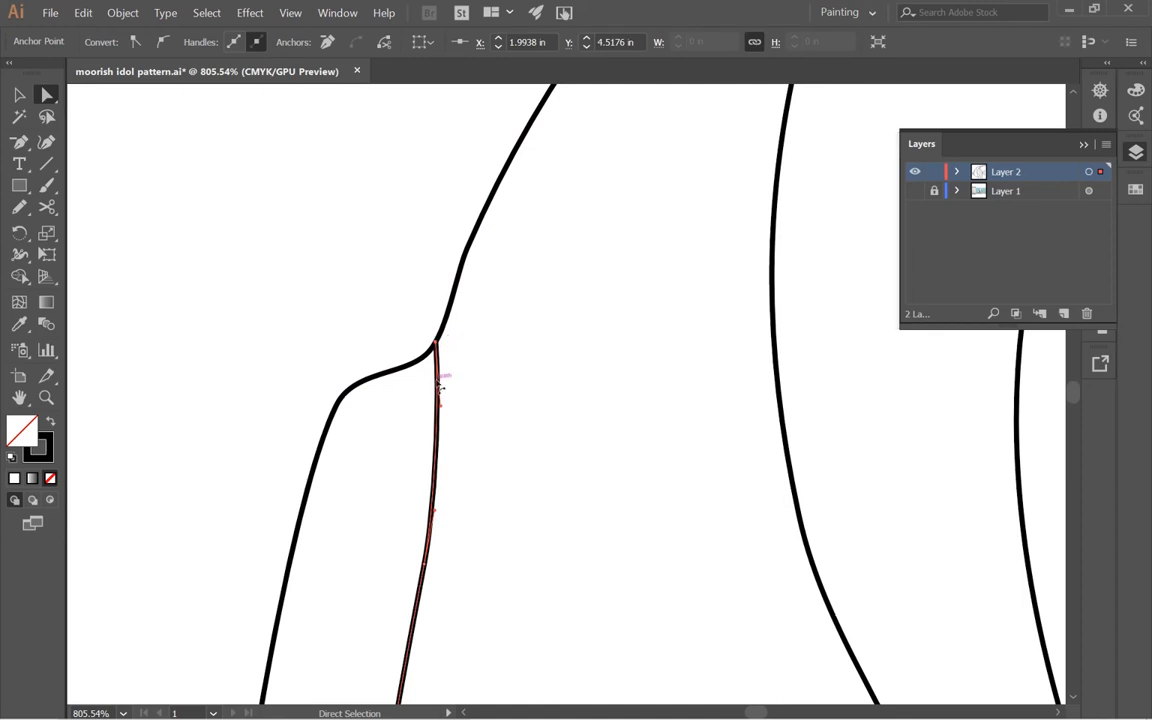
pyautogui.click(425, 363)
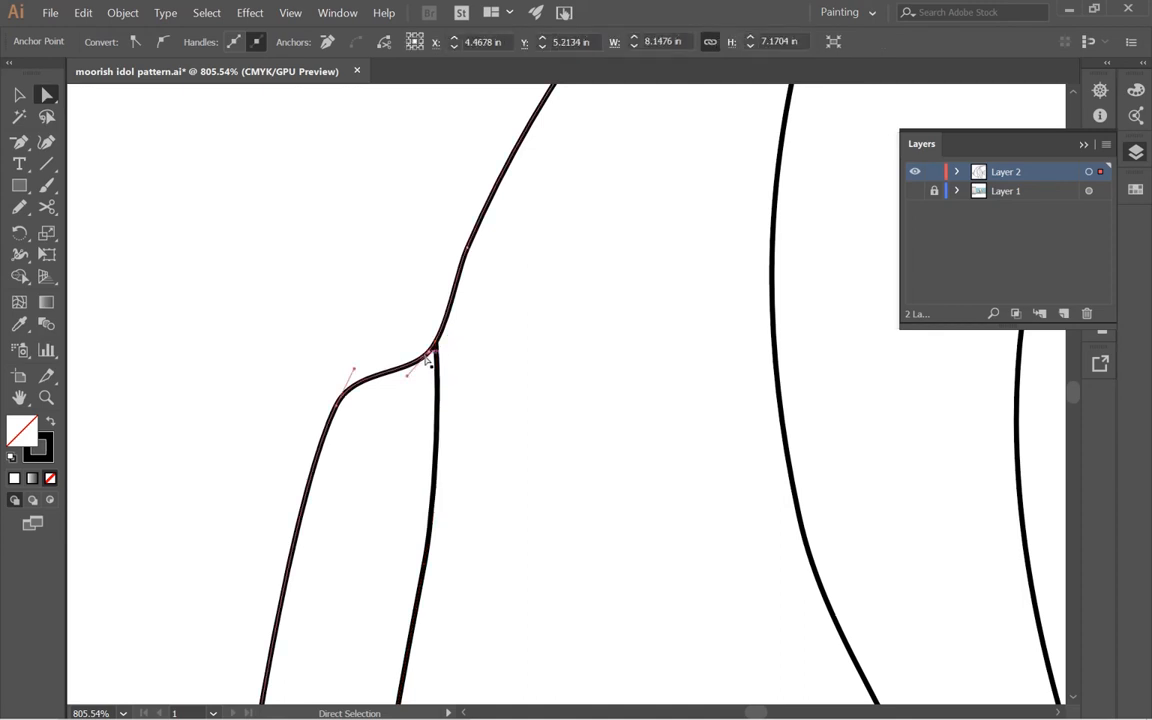
pyautogui.click(436, 342)
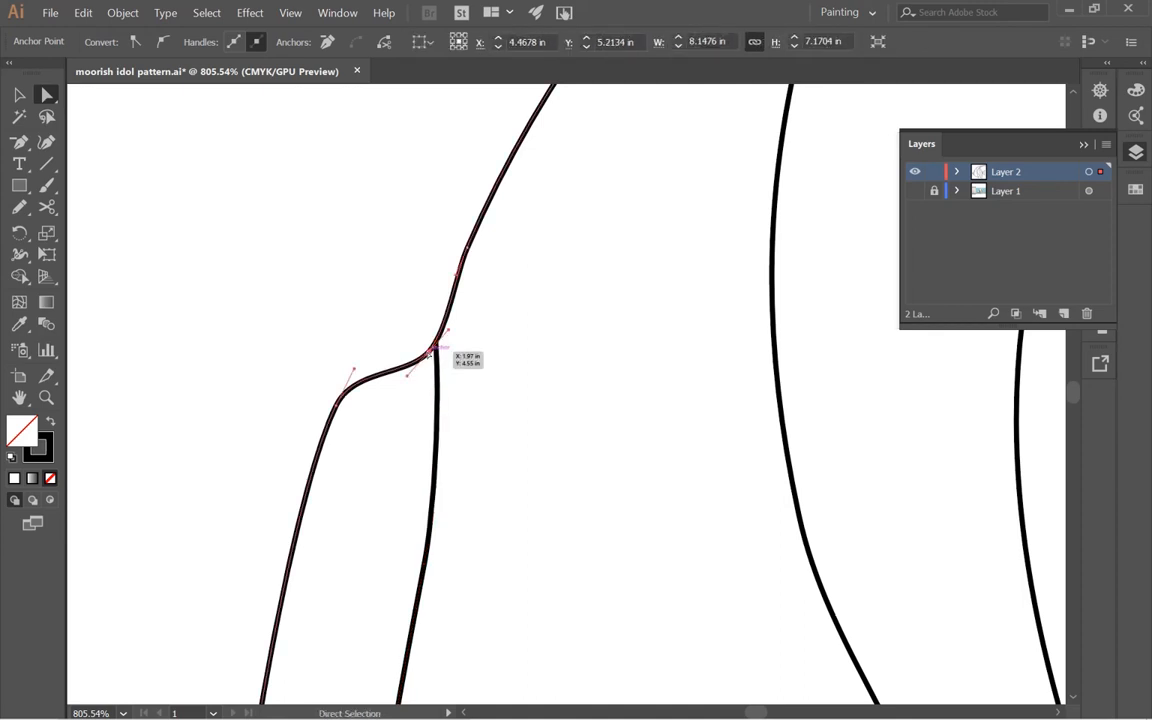
pyautogui.click(136, 42)
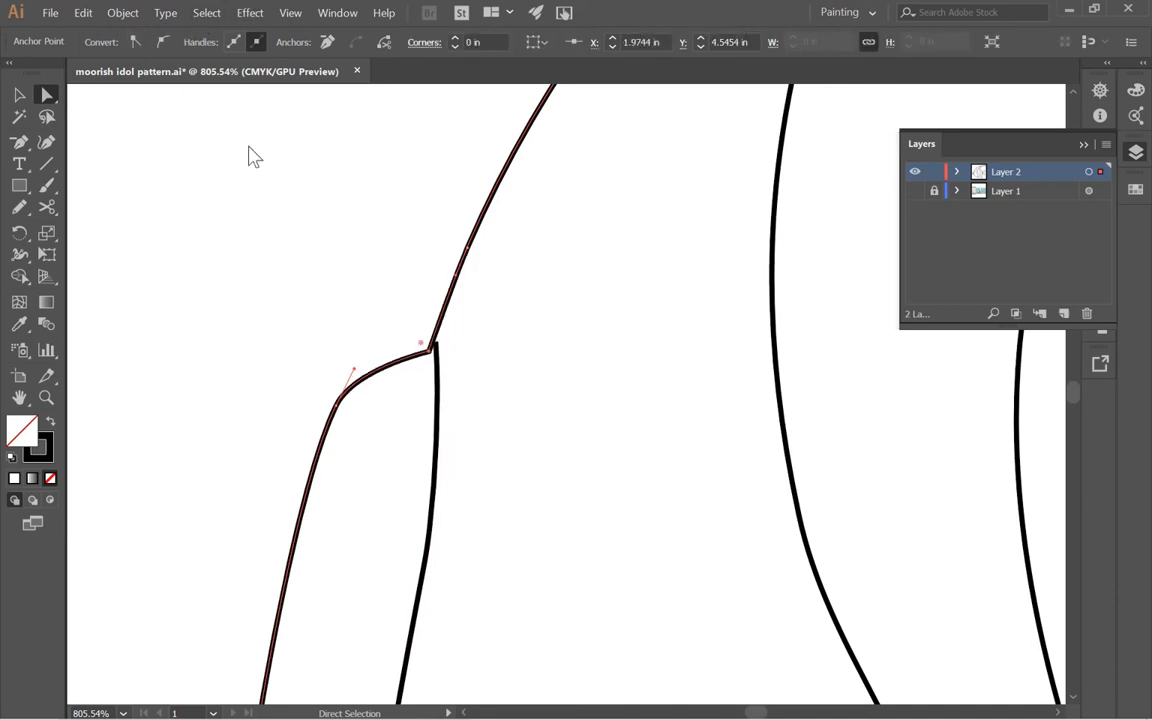
# - Snap the dividing line's upper end onto the new outline corner and try to join the paths
pyautogui.click(440, 350)
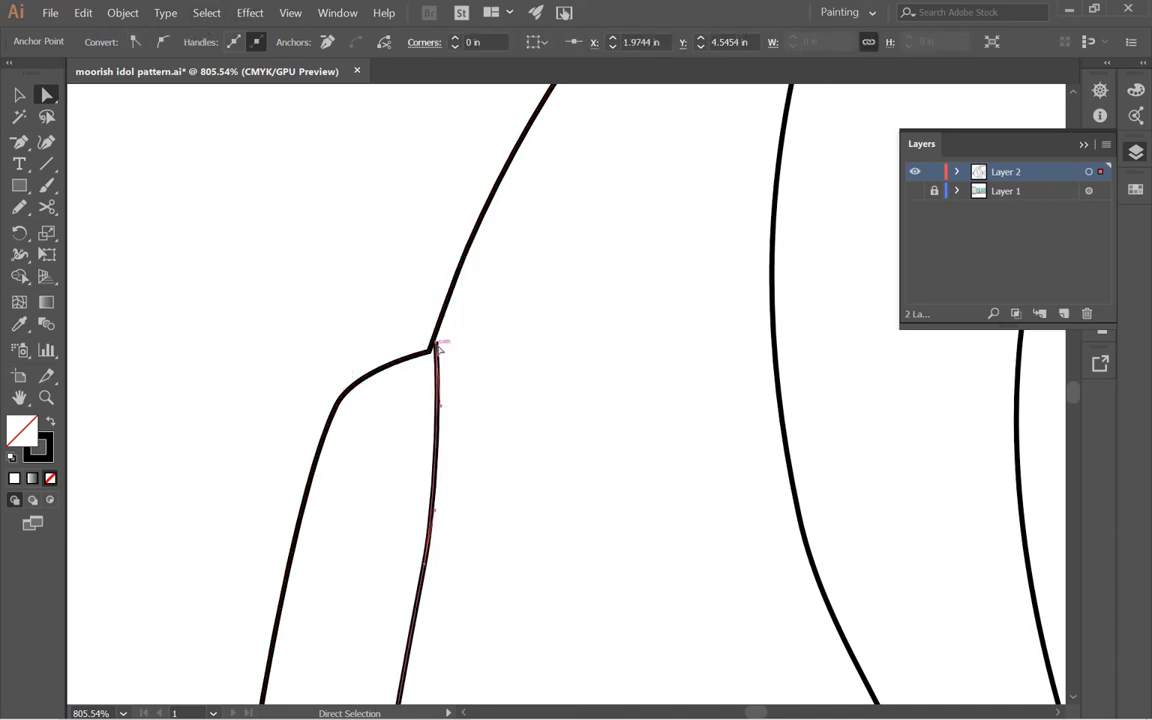
pyautogui.moveTo(436, 343); pyautogui.dragTo(430, 351)
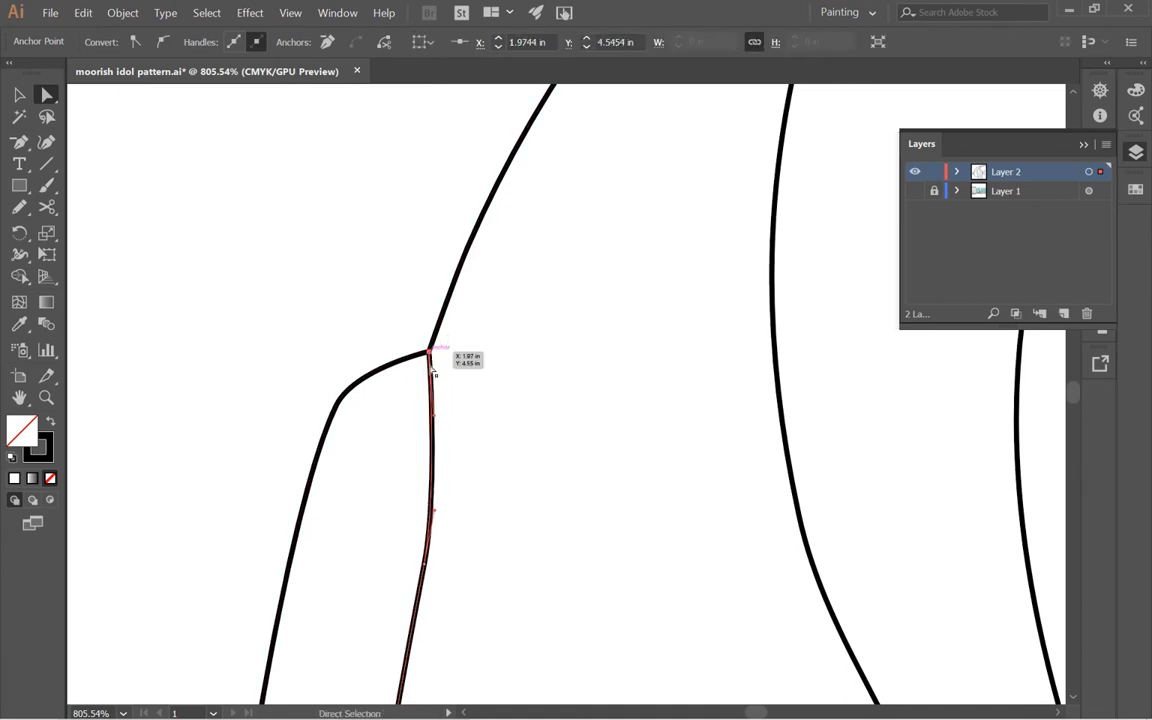
pyautogui.keyDown('ctrl'); pyautogui.click(445, 556); pyautogui.keyUp('ctrl')
pyautogui.hotkey('ctrl', 'j')
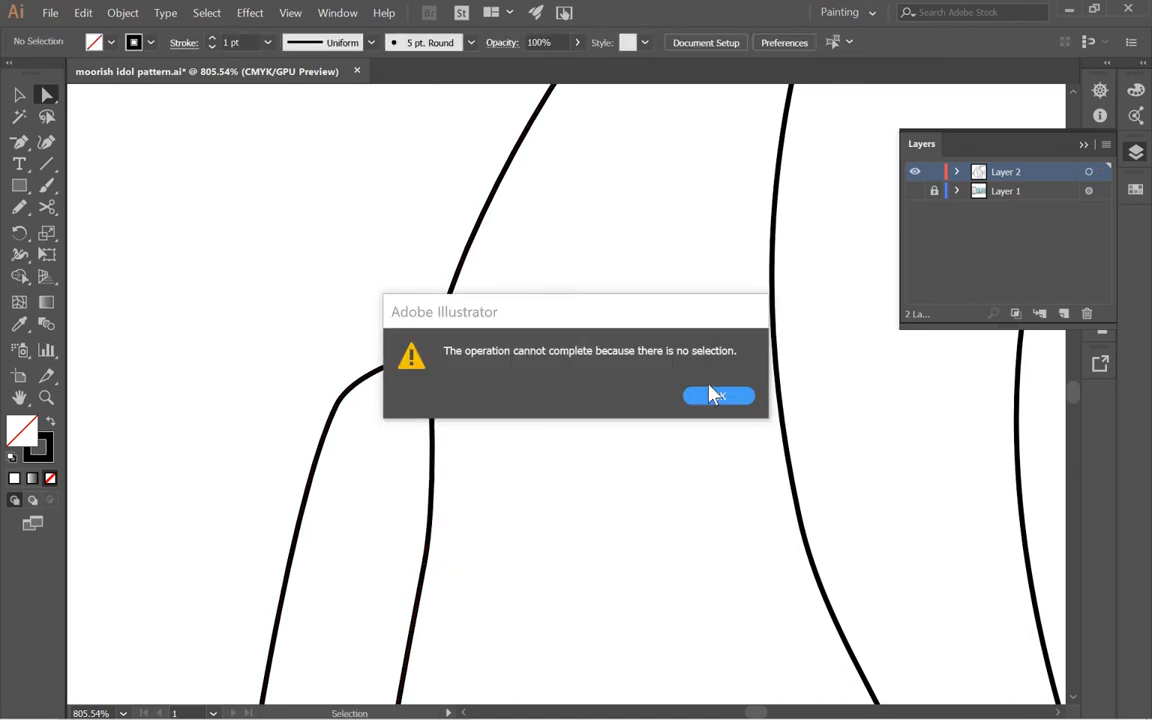
pyautogui.click(716, 399)
# - Remove the upper middle anchor from the dividing line behind the orange patch to smooth out its bend
pyautogui.keyDown('ctrl'); pyautogui.keyDown('alt'); pyautogui.click(373, 598); pyautogui.keyUp('alt'); pyautogui.keyUp('ctrl')
pyautogui.keyDown('ctrl'); pyautogui.keyDown('alt'); pyautogui.click(373, 598); pyautogui.keyUp('alt'); pyautogui.keyUp('ctrl')
pyautogui.moveTo(578, 520); pyautogui.dragTo(375, 561)
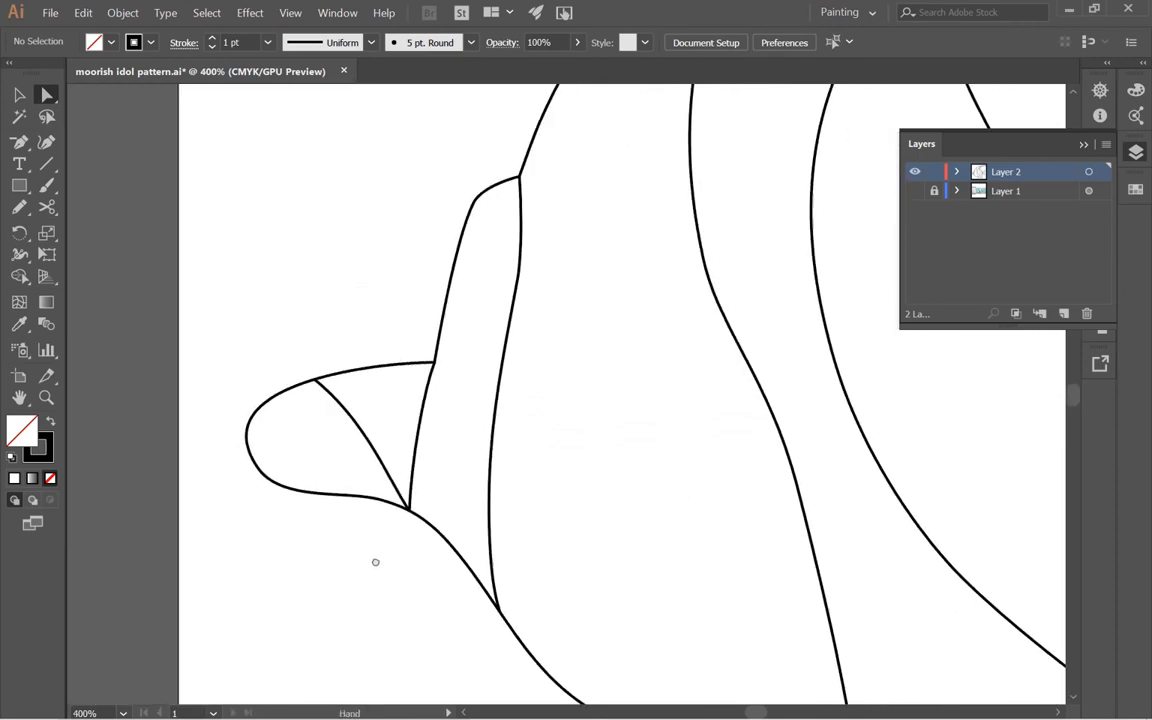
pyautogui.click(520, 271)
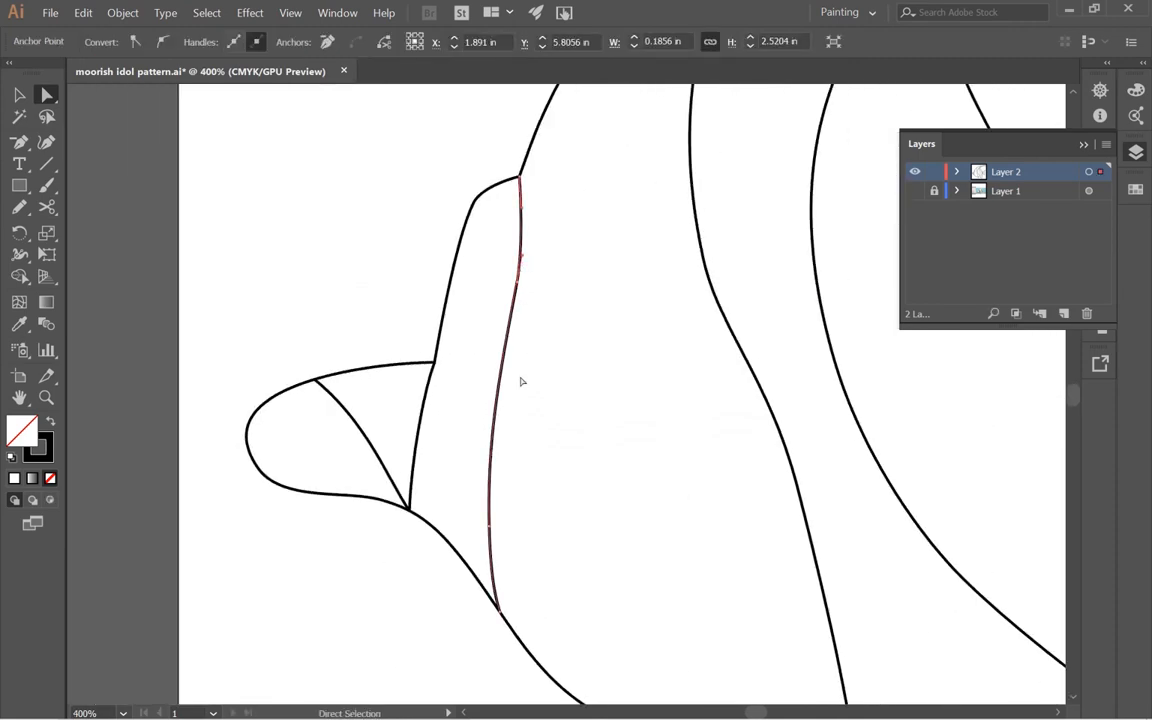
pyautogui.press('p')
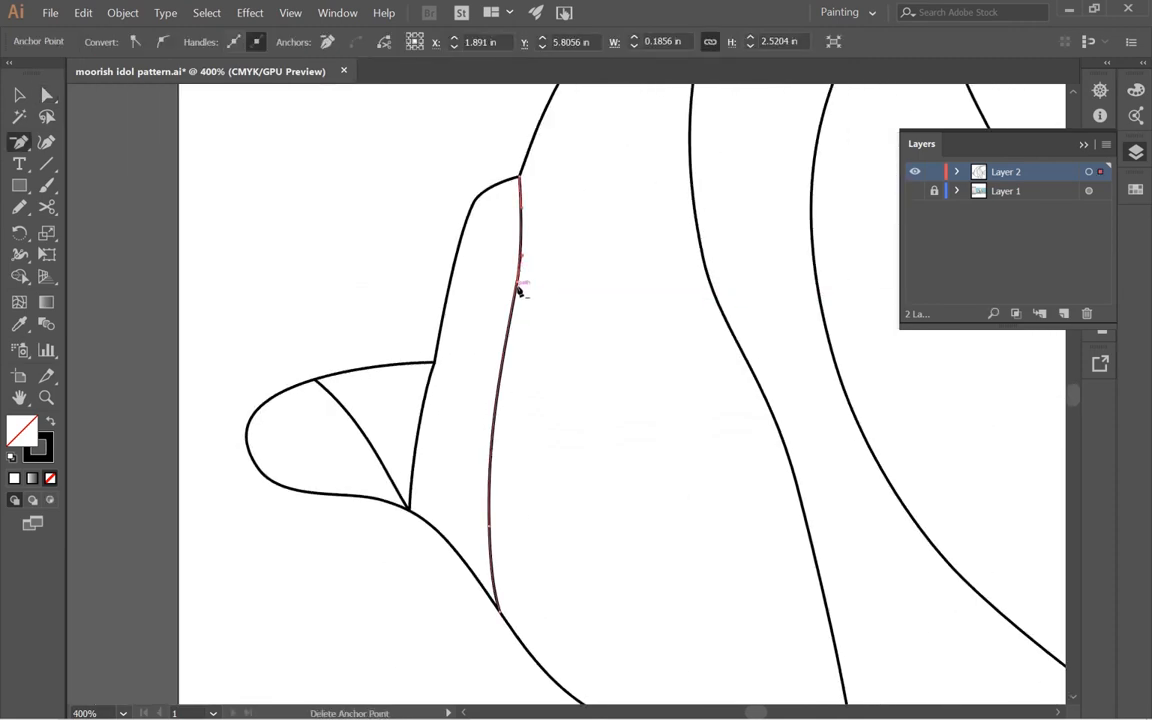
pyautogui.click(518, 287)
pyautogui.press('a')
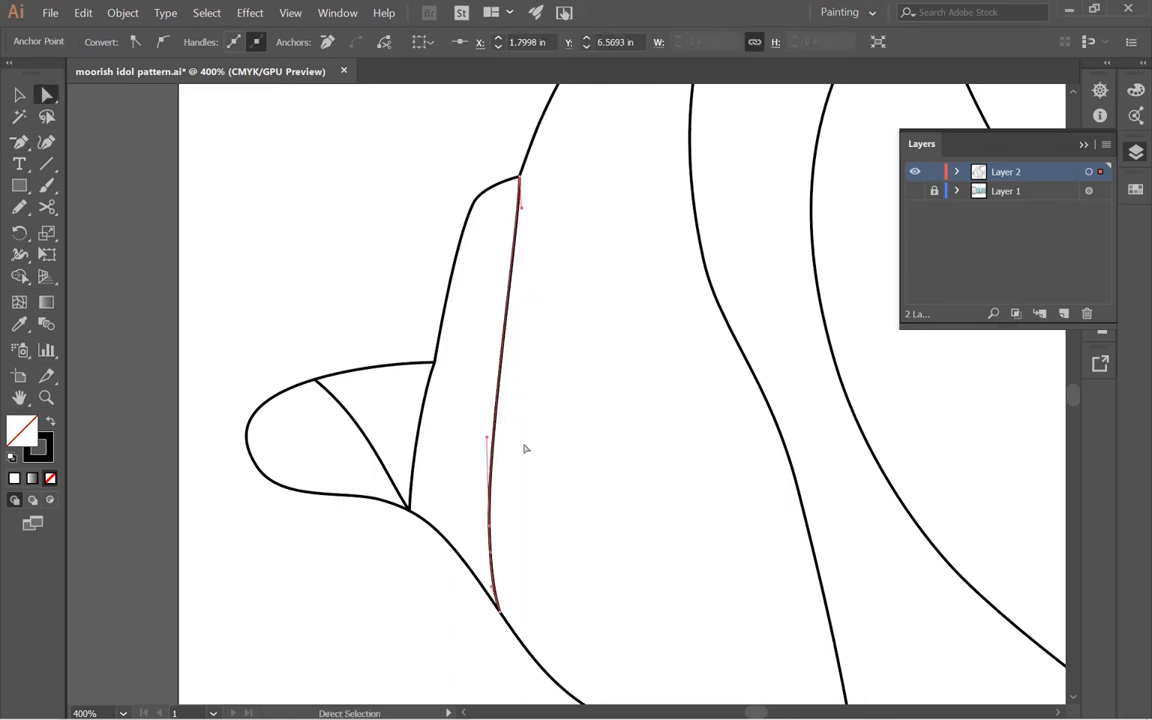
pyautogui.click(361, 610)
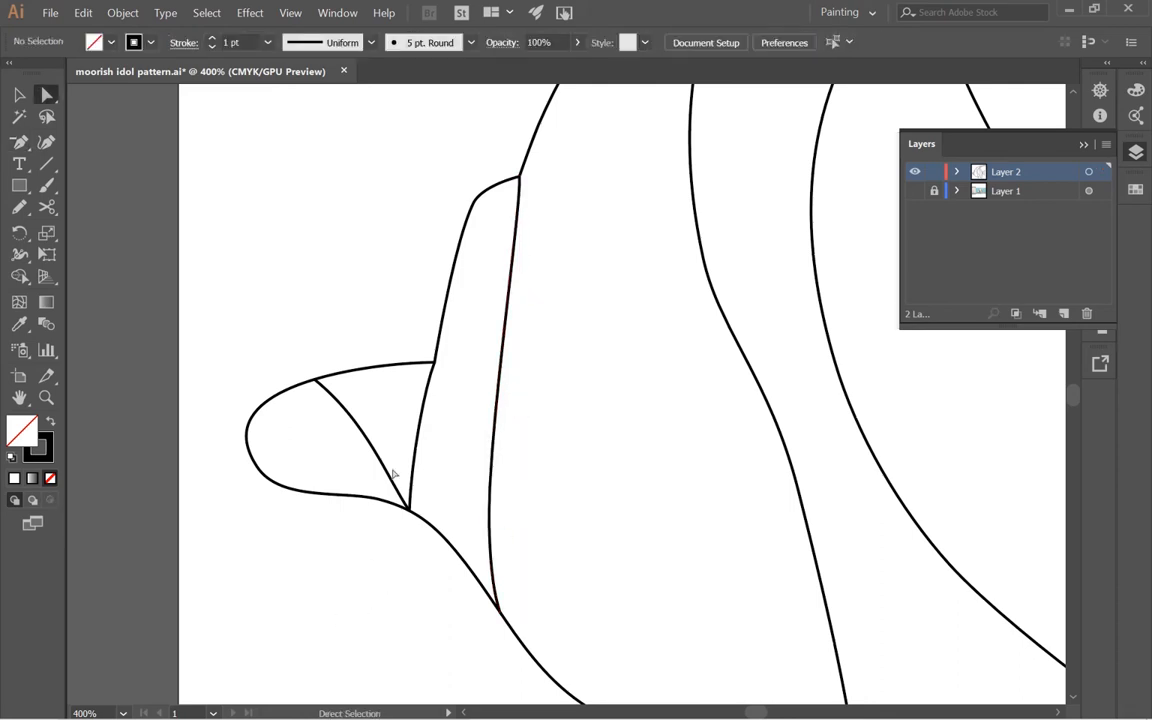
# - Move the lower end of the orange patch's rear line along the outline away from the front line and straighten its upper curve
pyautogui.keyDown('ctrl'); pyautogui.keyDown('alt'); pyautogui.click(470, 446); pyautogui.keyUp('alt'); pyautogui.keyUp('ctrl')
pyautogui.moveTo(528, 414); pyautogui.dragTo(203, 468)
pyautogui.moveTo(180, 390); pyautogui.dragTo(384, 396)
pyautogui.keyDown('ctrl'); pyautogui.keyDown('alt'); pyautogui.click(316, 488); pyautogui.keyUp('alt'); pyautogui.keyUp('ctrl')
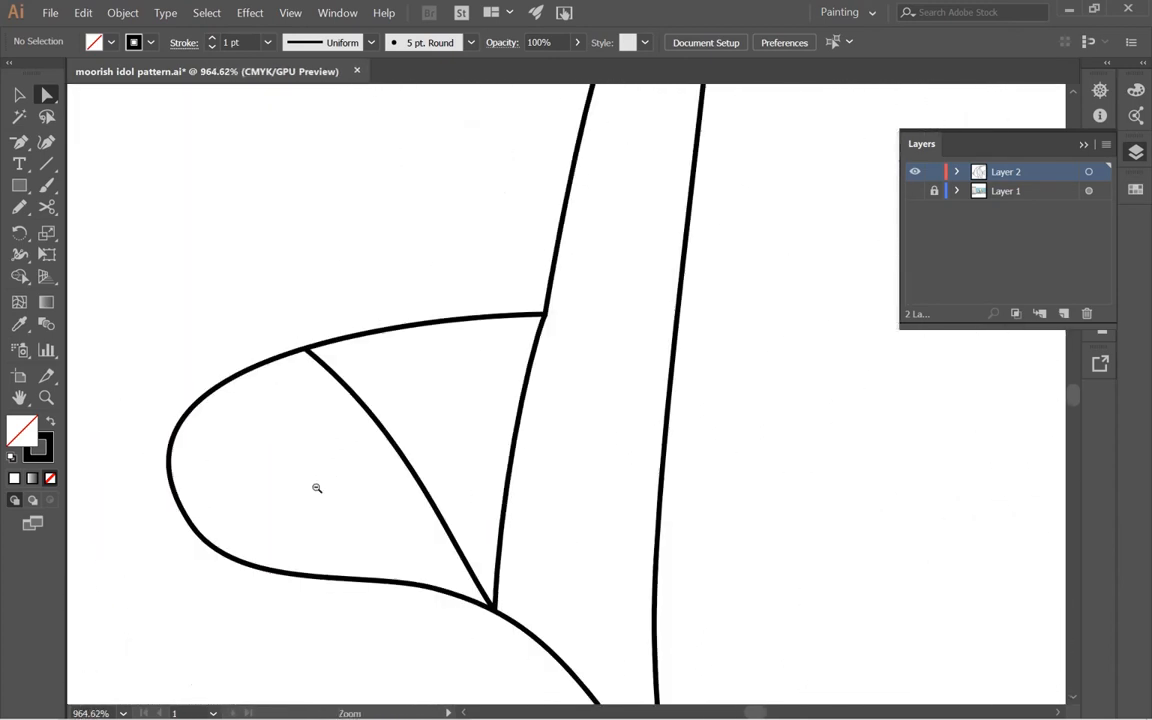
pyautogui.click(500, 555)
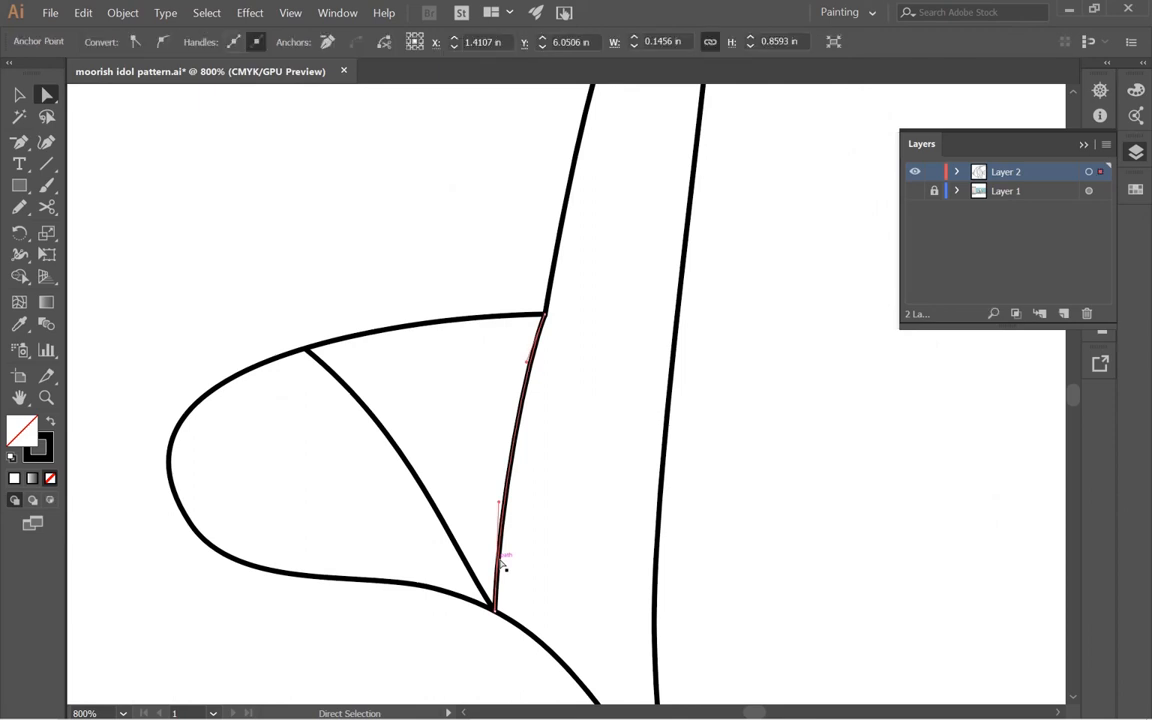
pyautogui.moveTo(496, 611); pyautogui.dragTo(510, 620)
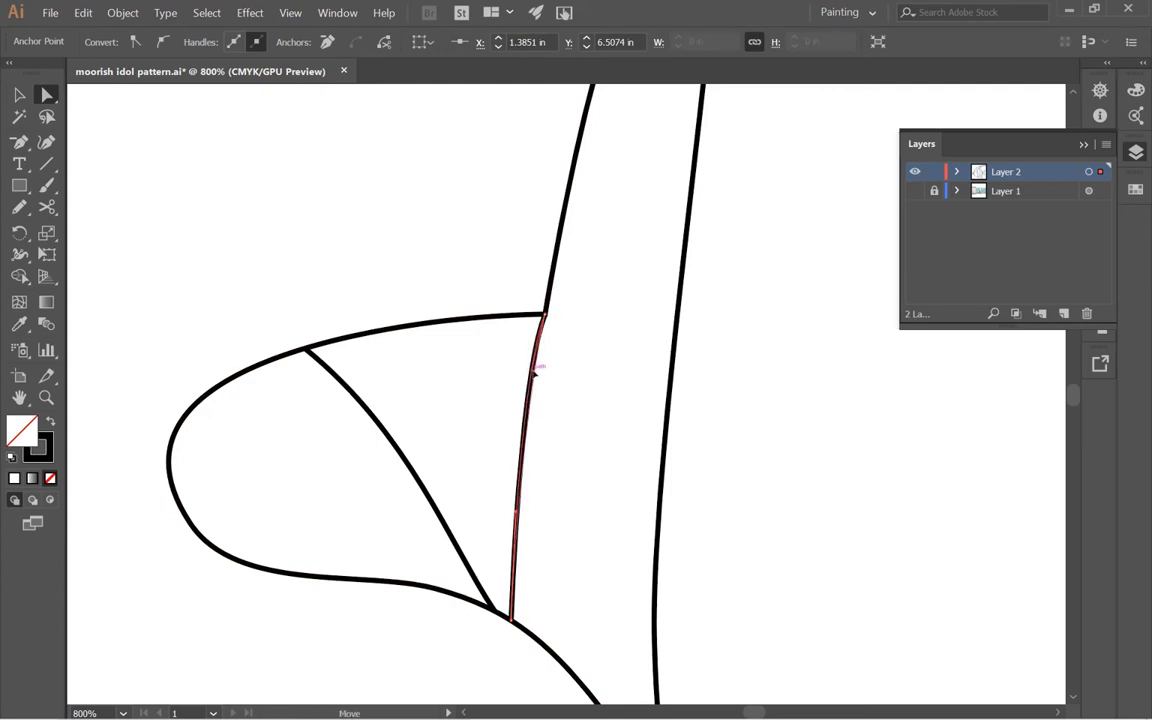
pyautogui.click(544, 314)
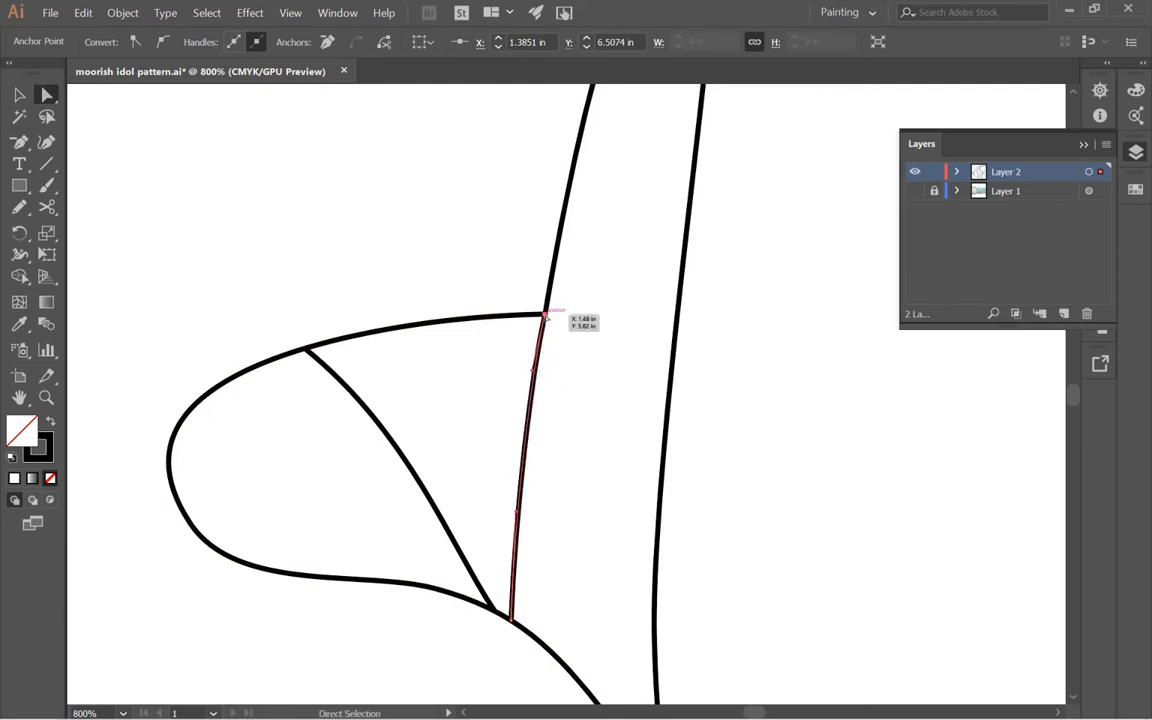
pyautogui.click(394, 574)
# - Move the lower end of the orange patch's front line onto the rear line's lower end at the outline
pyautogui.keyDown('ctrl'); pyautogui.click(520, 608); pyautogui.keyUp('ctrl')
pyautogui.click(514, 380)
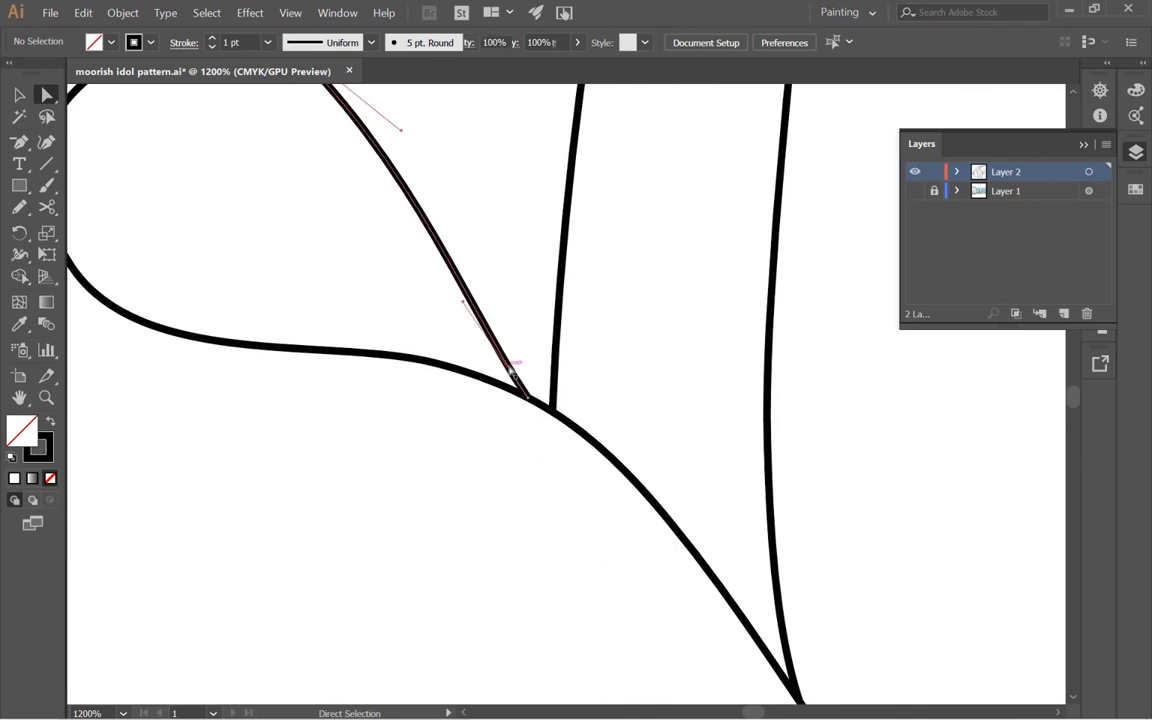
pyautogui.moveTo(530, 400); pyautogui.dragTo(303, 535)
pyautogui.keyDown('ctrl'); pyautogui.keyDown('alt'); pyautogui.click(489, 456); pyautogui.keyUp('alt'); pyautogui.keyUp('ctrl')
pyautogui.keyDown('ctrl'); pyautogui.keyDown('alt'); pyautogui.click(489, 456); pyautogui.keyUp('alt'); pyautogui.keyUp('ctrl')
pyautogui.keyDown('ctrl'); pyautogui.keyDown('alt'); pyautogui.click(489, 456); pyautogui.keyUp('alt'); pyautogui.keyUp('ctrl')
pyautogui.press('v')
pyautogui.click(593, 414)
pyautogui.keyDown('ctrl'); pyautogui.keyDown('alt'); pyautogui.click(602, 414); pyautogui.keyUp('alt'); pyautogui.keyUp('ctrl')
pyautogui.keyDown('ctrl'); pyautogui.keyDown('alt'); pyautogui.click(602, 414); pyautogui.keyUp('alt'); pyautogui.keyUp('ctrl')
pyautogui.keyDown('ctrl'); pyautogui.keyDown('alt'); pyautogui.click(303, 535); pyautogui.keyUp('alt'); pyautogui.keyUp('ctrl')
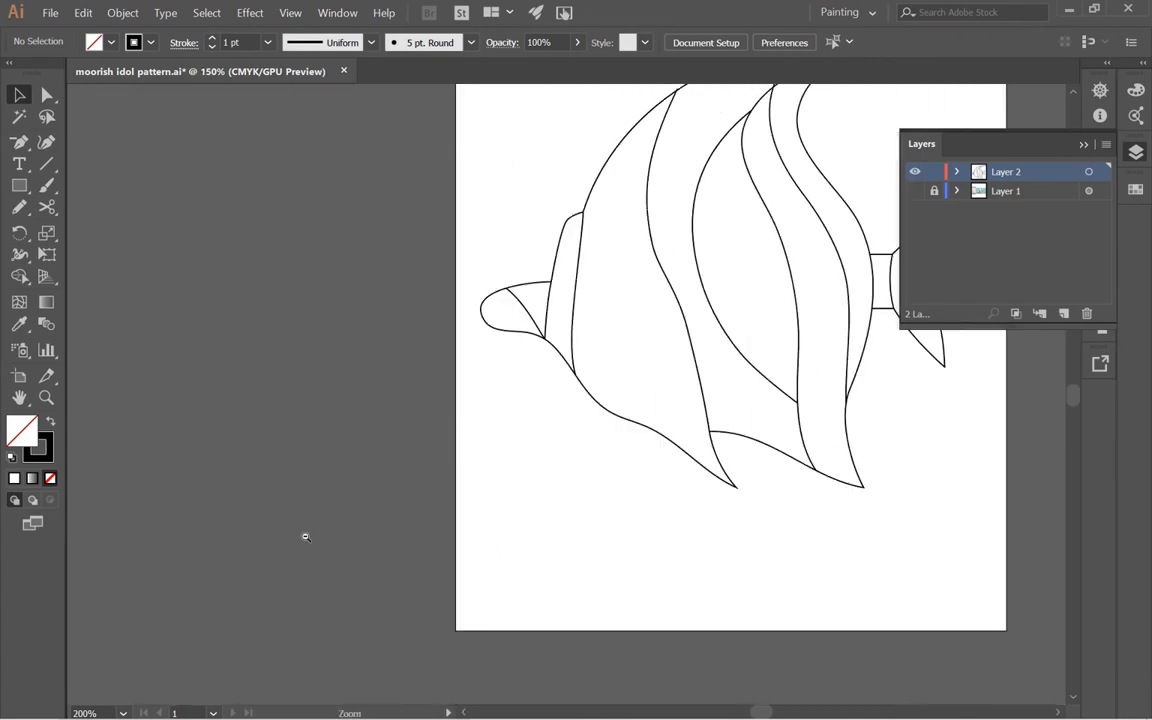
# - Nudge the whole fish drawing slightly left so its fin tip sits inside the artboard
pyautogui.moveTo(496, 385); pyautogui.dragTo(219, 498)
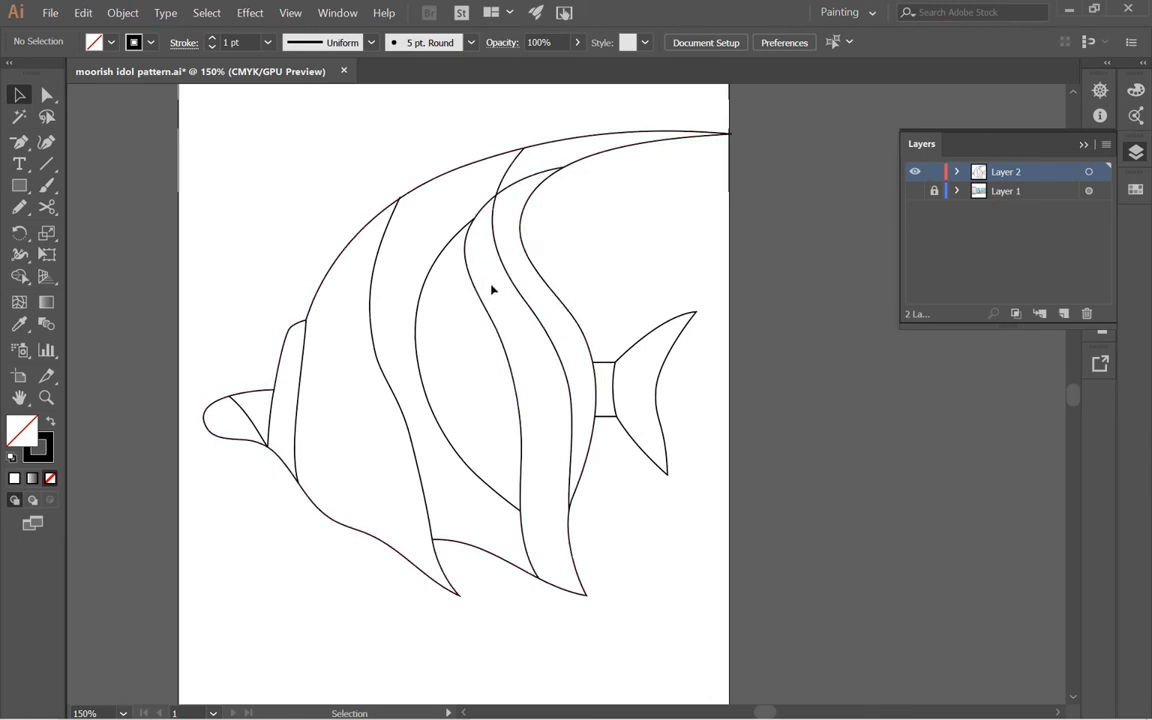
pyautogui.hotkey('ctrl', '-')
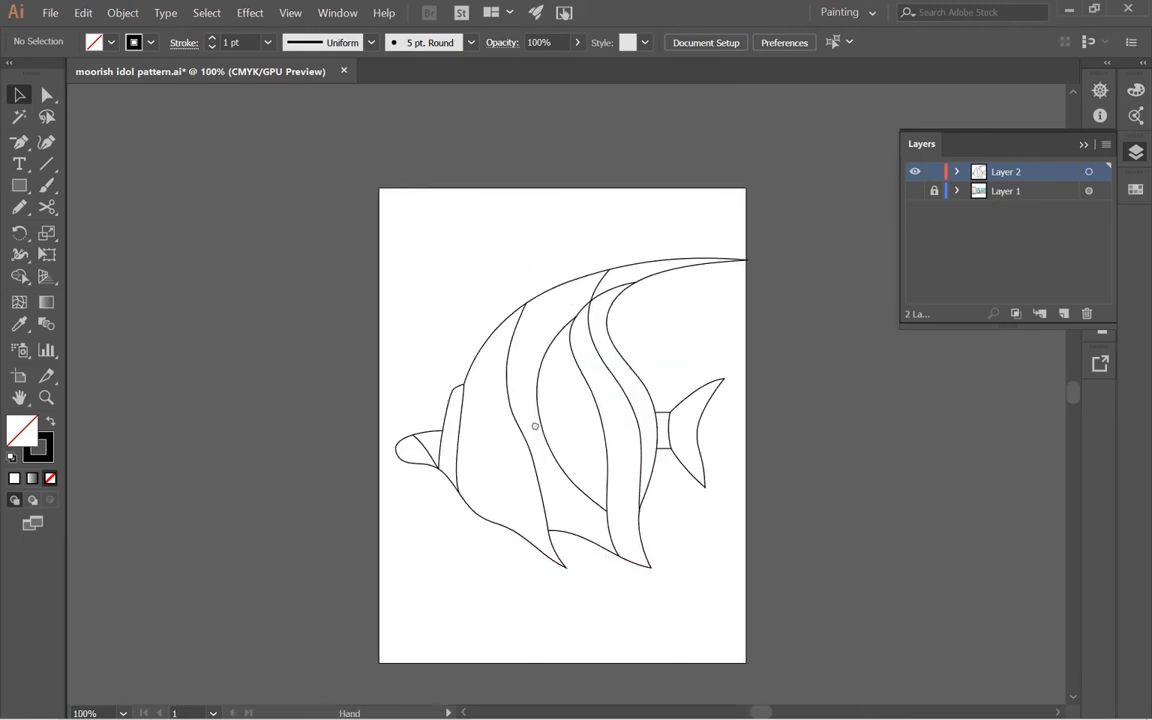
pyautogui.moveTo(532, 419); pyautogui.dragTo(441, 426)
pyautogui.moveTo(251, 236); pyautogui.dragTo(660, 700)
pyautogui.hotkey('shift', 'Left')
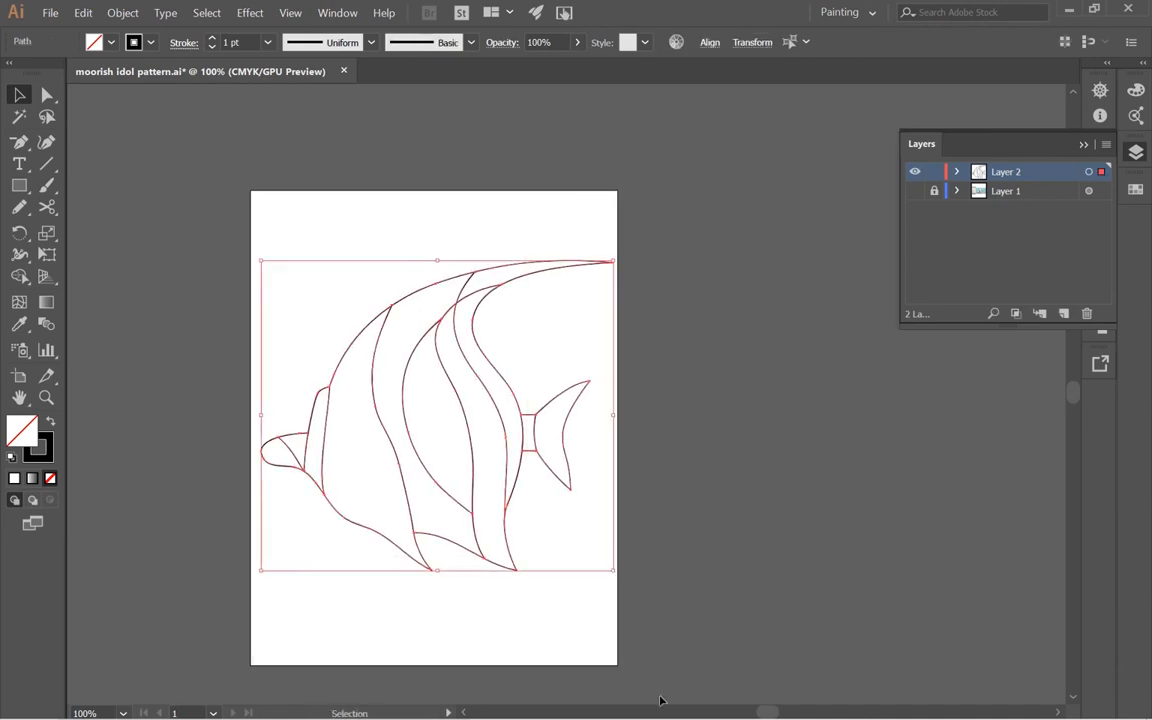
pyautogui.click(726, 665)
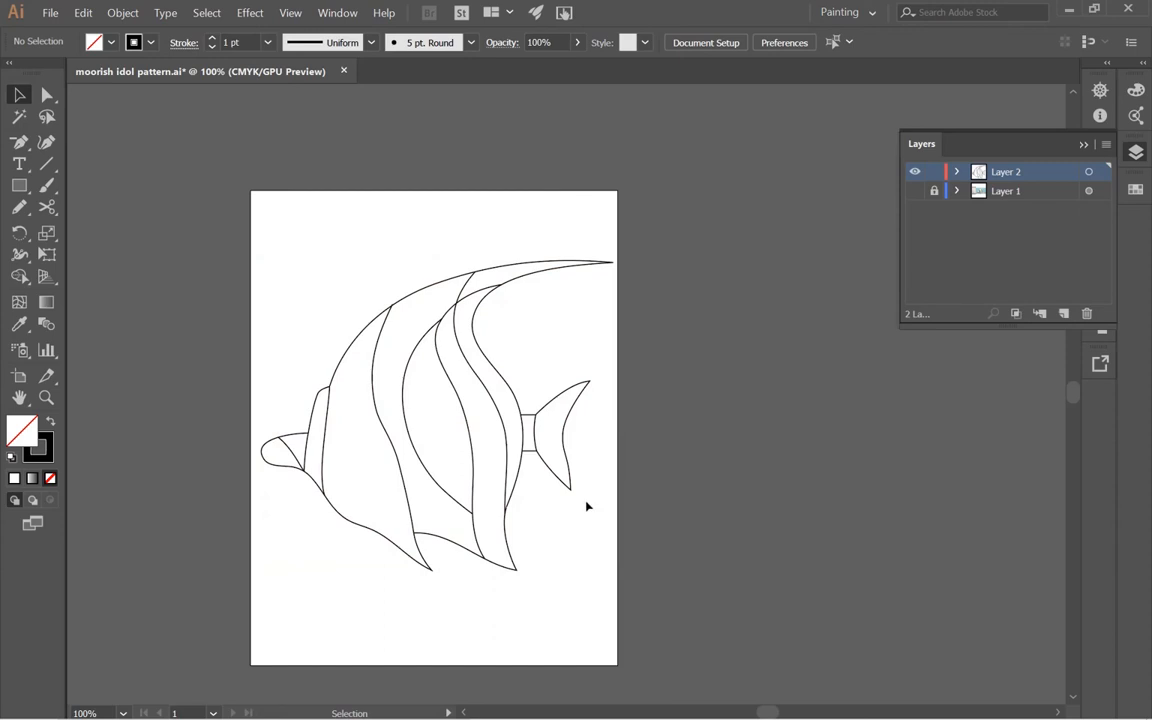
# - Switch to the browser to examine the stained glass moorish idol suncatcher's piece divisions, and return to the pattern in Illustrator
pyautogui.keyDown('ctrl'); pyautogui.click(585, 506); pyautogui.keyUp('ctrl')
pyautogui.moveTo(515, 494); pyautogui.dragTo(621, 584)
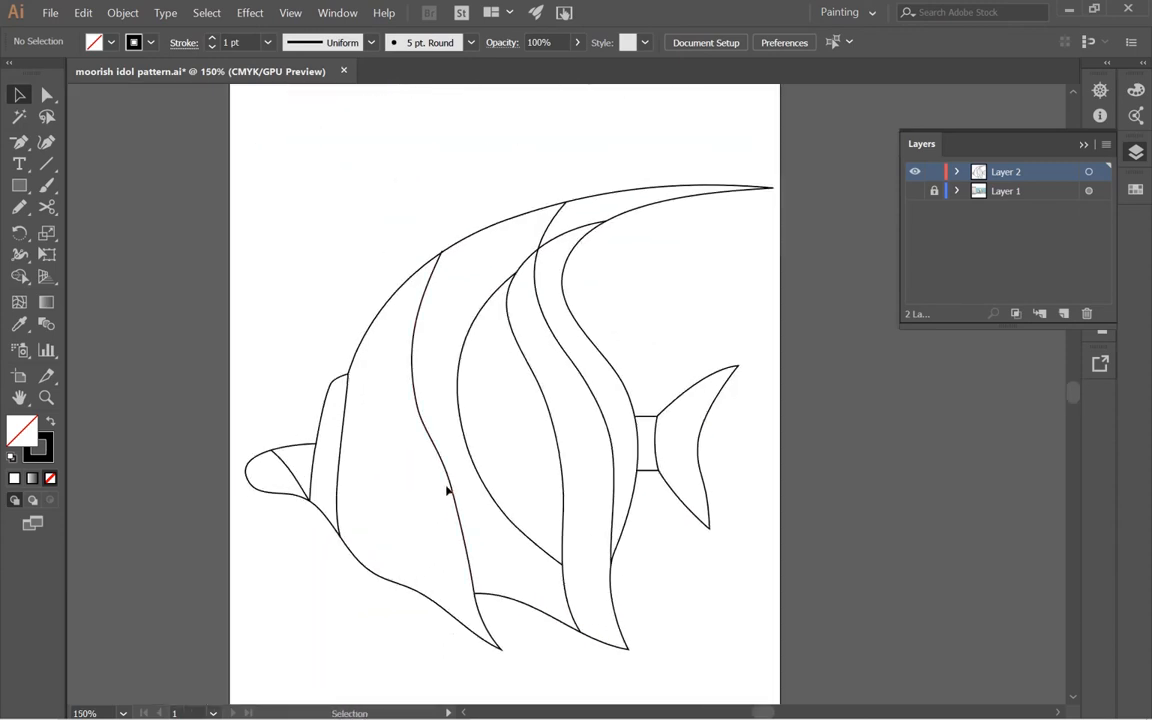
pyautogui.hotkey('alt', 'Tab')
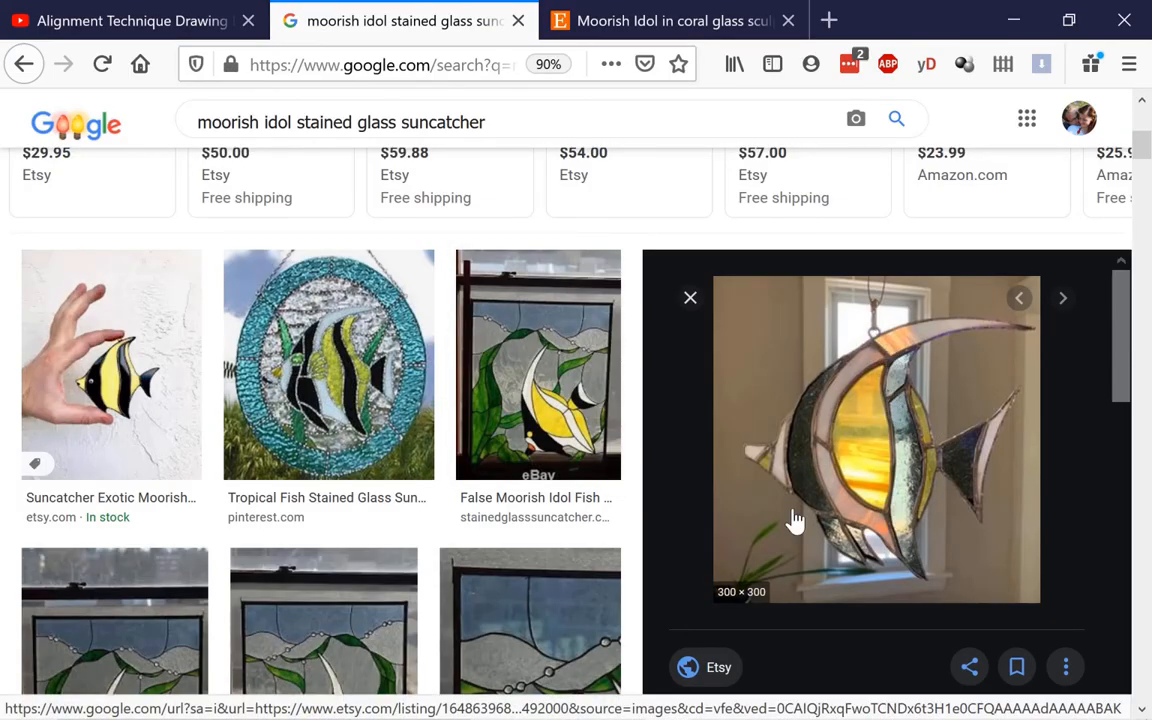
pyautogui.hotkey('alt', 'Tab')
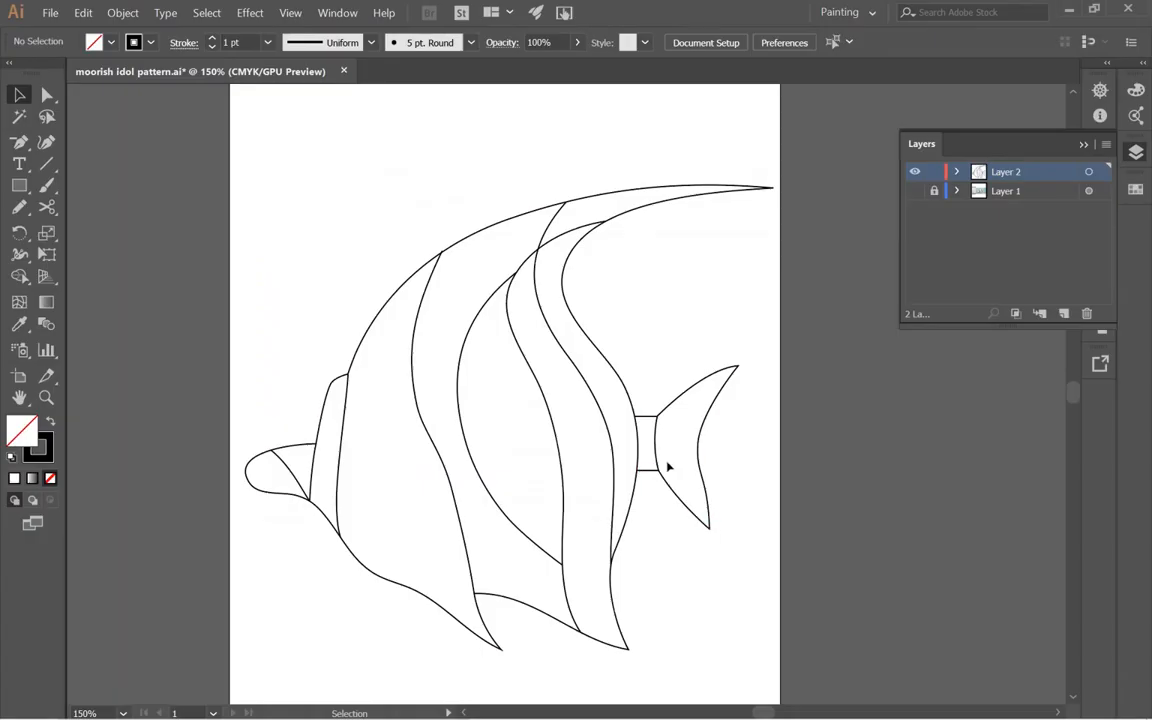
pyautogui.hotkey('ctrl', '-')
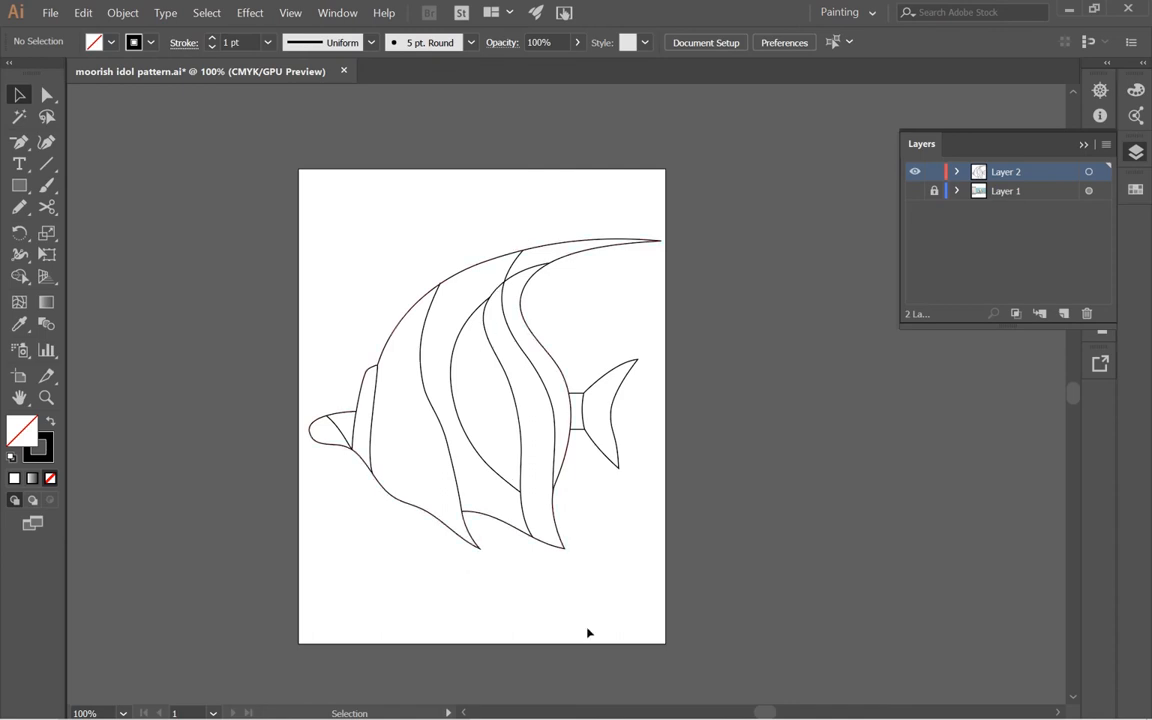
pyautogui.moveTo(503, 547); pyautogui.dragTo(543, 582)
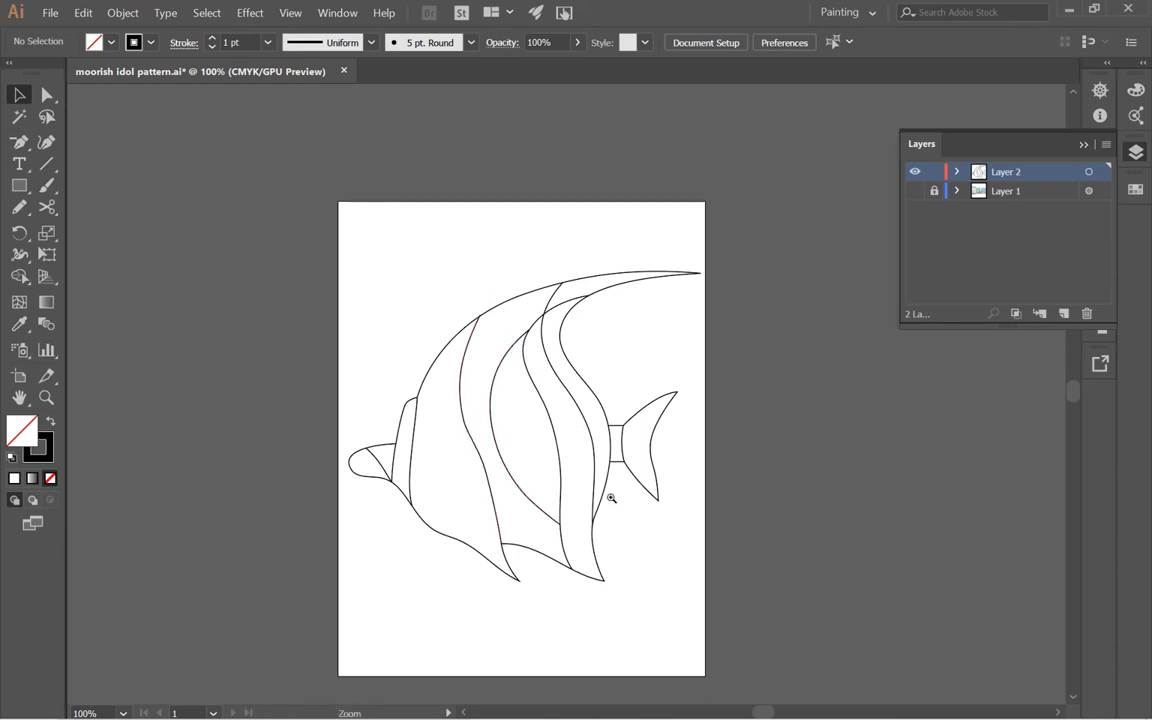
# - Try a short straight Pen line across the rear band, between its front line and the back outline above the tail
pyautogui.press('z')
pyautogui.click(563, 465)
pyautogui.click(559, 319)
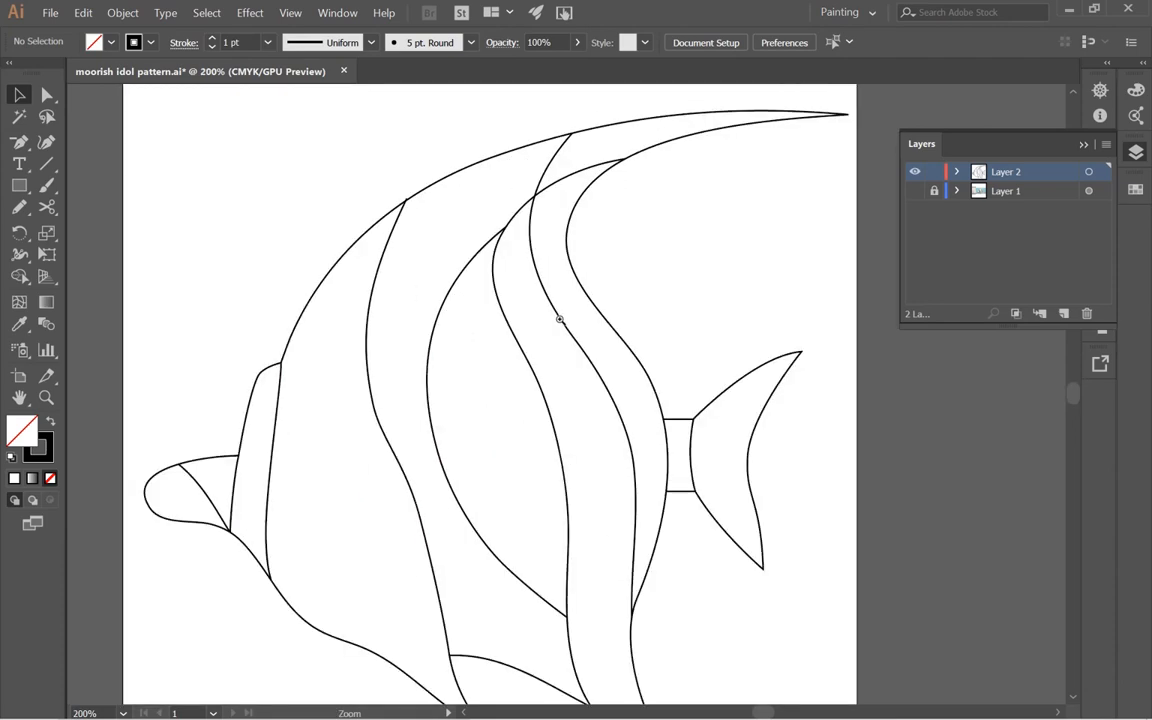
pyautogui.click(630, 375)
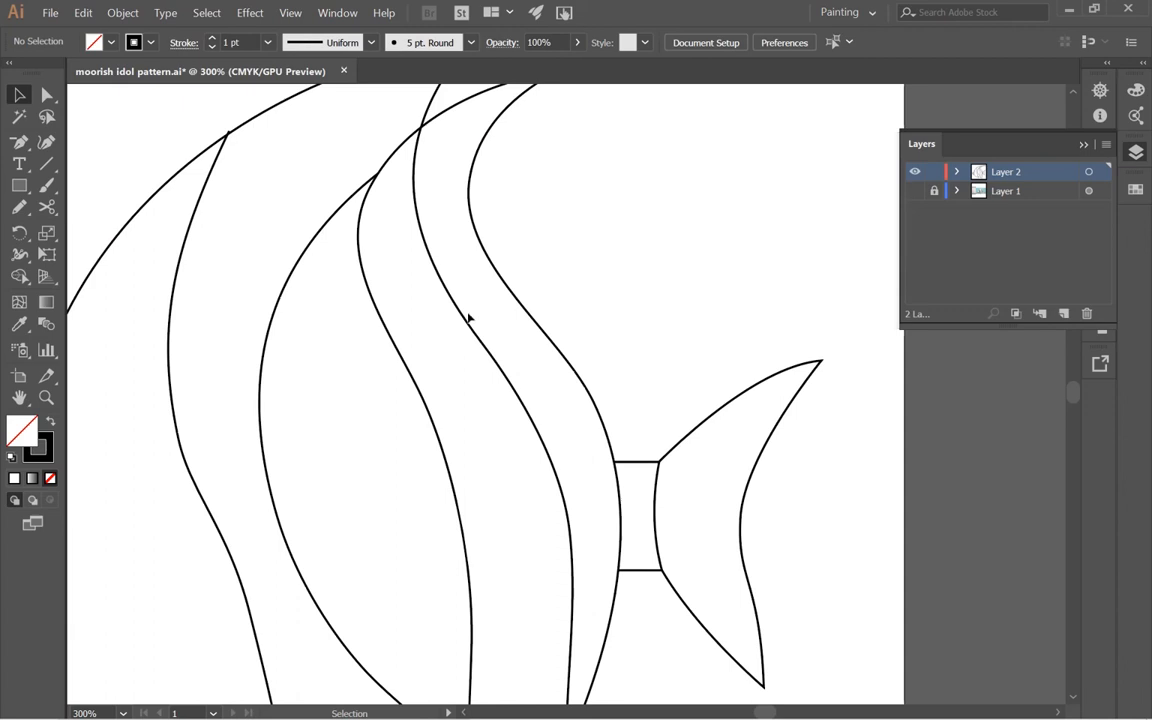
pyautogui.moveTo(292, 447); pyautogui.dragTo(522, 337)
pyautogui.moveTo(598, 372); pyautogui.dragTo(284, 492)
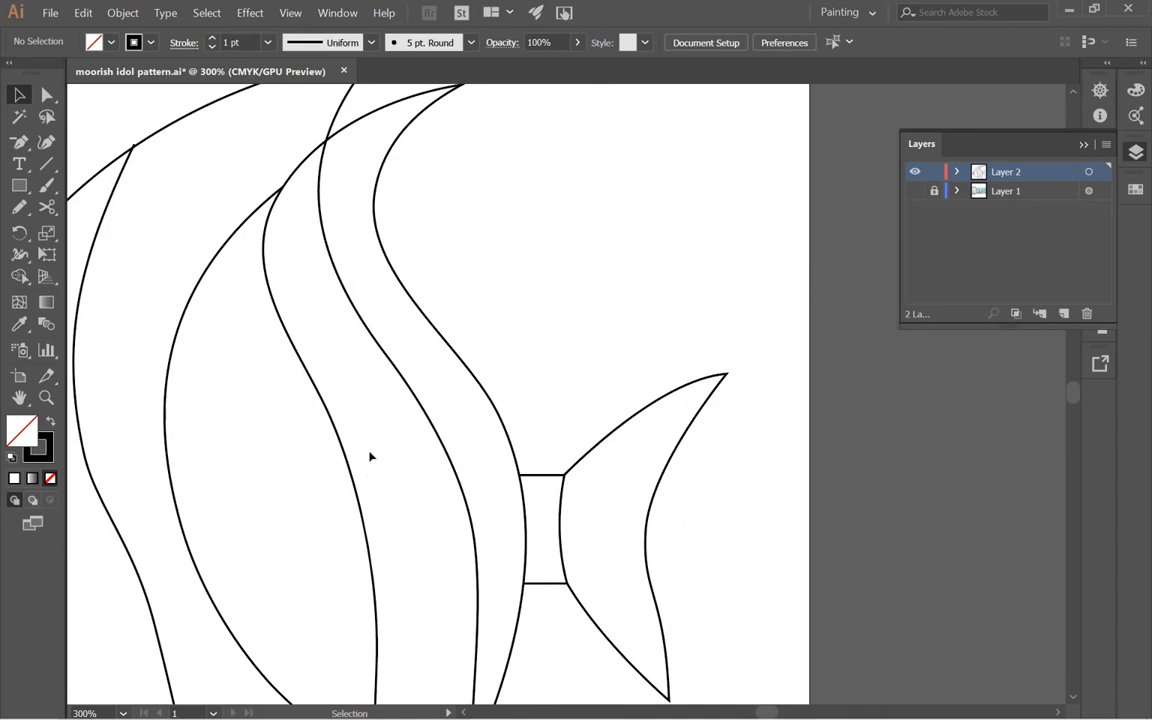
pyautogui.press('p')
pyautogui.click(386, 352)
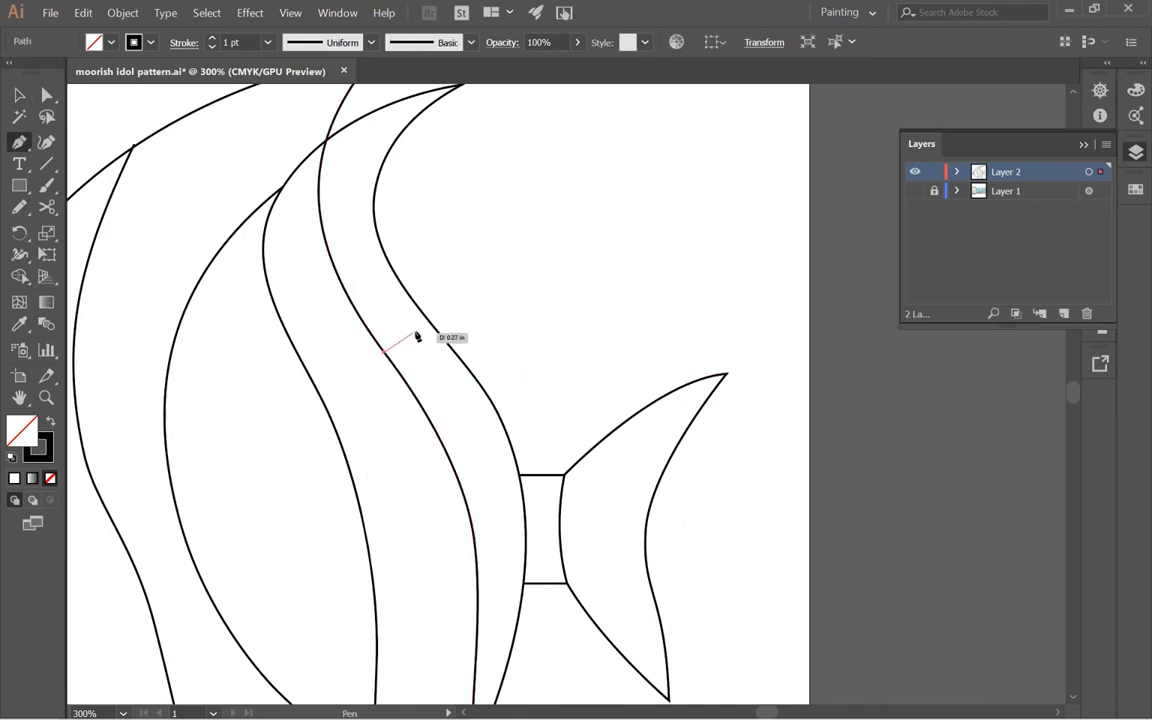
pyautogui.click(428, 320)
pyautogui.press('ctrl')
pyautogui.click(557, 281)
# - Try a short straight Pen line from the central oval's front curve to the dividing line ahead of it
pyautogui.keyDown('ctrl'); pyautogui.keyDown('alt'); pyautogui.click(454, 349); pyautogui.keyUp('alt'); pyautogui.keyUp('ctrl')
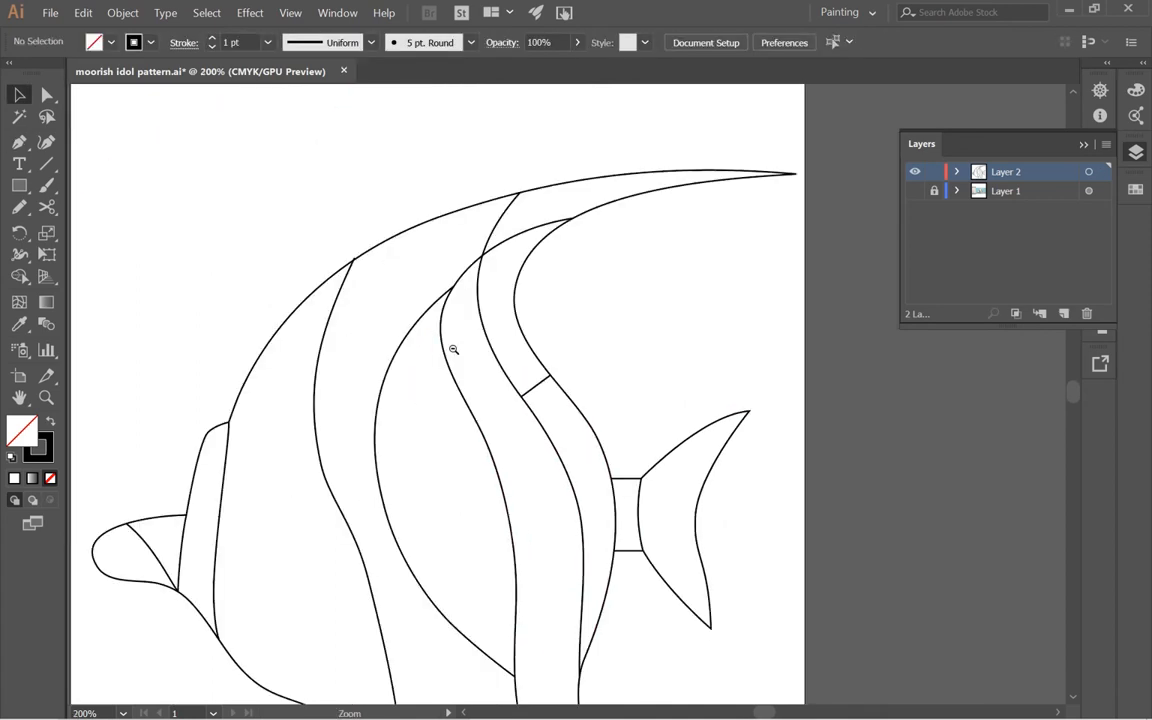
pyautogui.keyDown('ctrl'); pyautogui.keyDown('alt'); pyautogui.click(454, 349); pyautogui.keyUp('alt'); pyautogui.keyUp('ctrl')
pyautogui.moveTo(530, 434); pyautogui.dragTo(358, 364)
pyautogui.keyDown('ctrl'); pyautogui.click(373, 392); pyautogui.keyUp('ctrl')
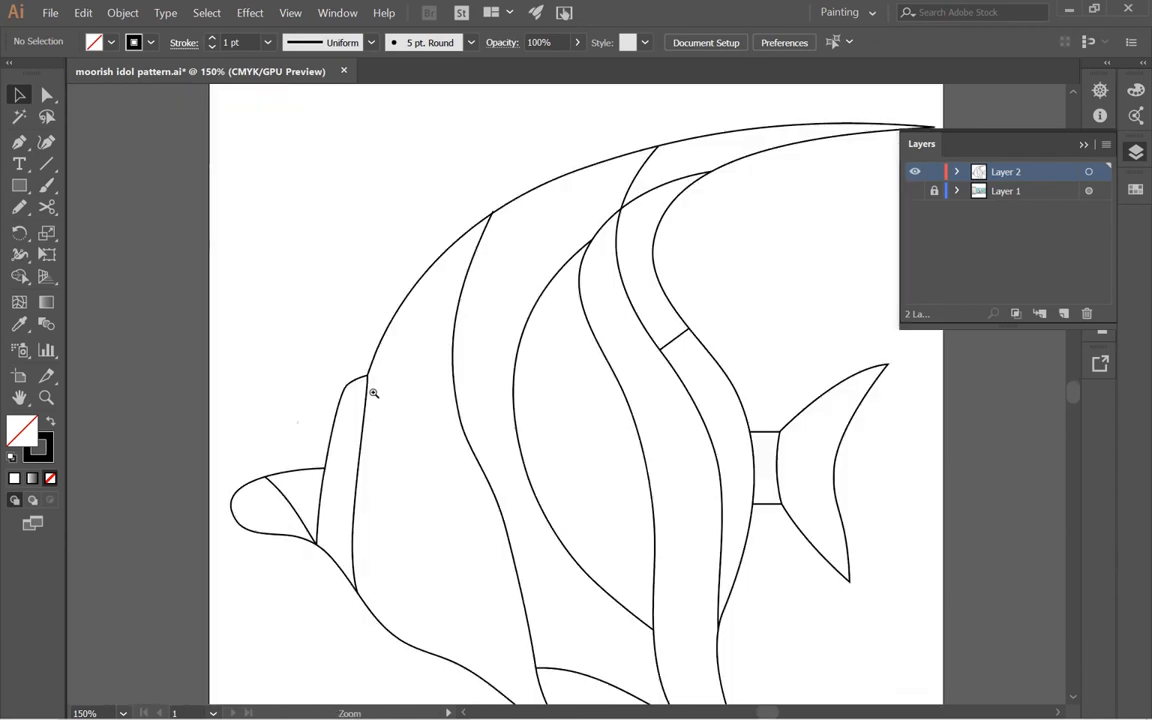
pyautogui.press('p')
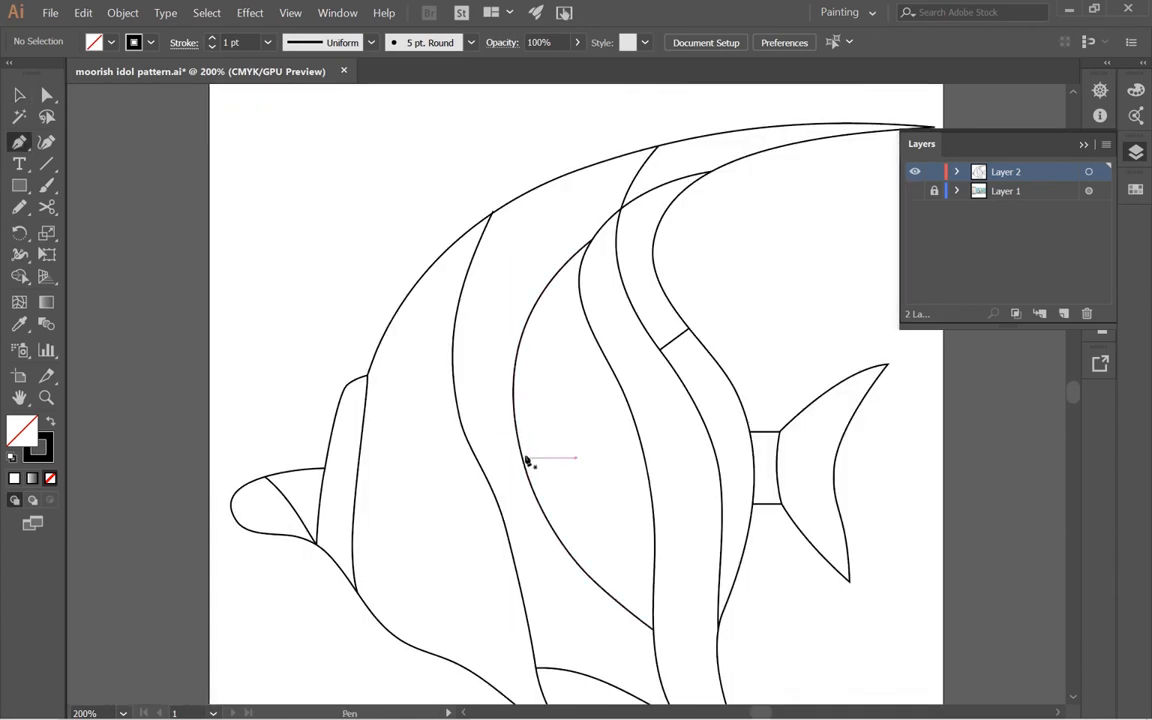
pyautogui.keyDown('ctrl'); pyautogui.click(519, 449); pyautogui.keyUp('ctrl')
pyautogui.click(519, 449)
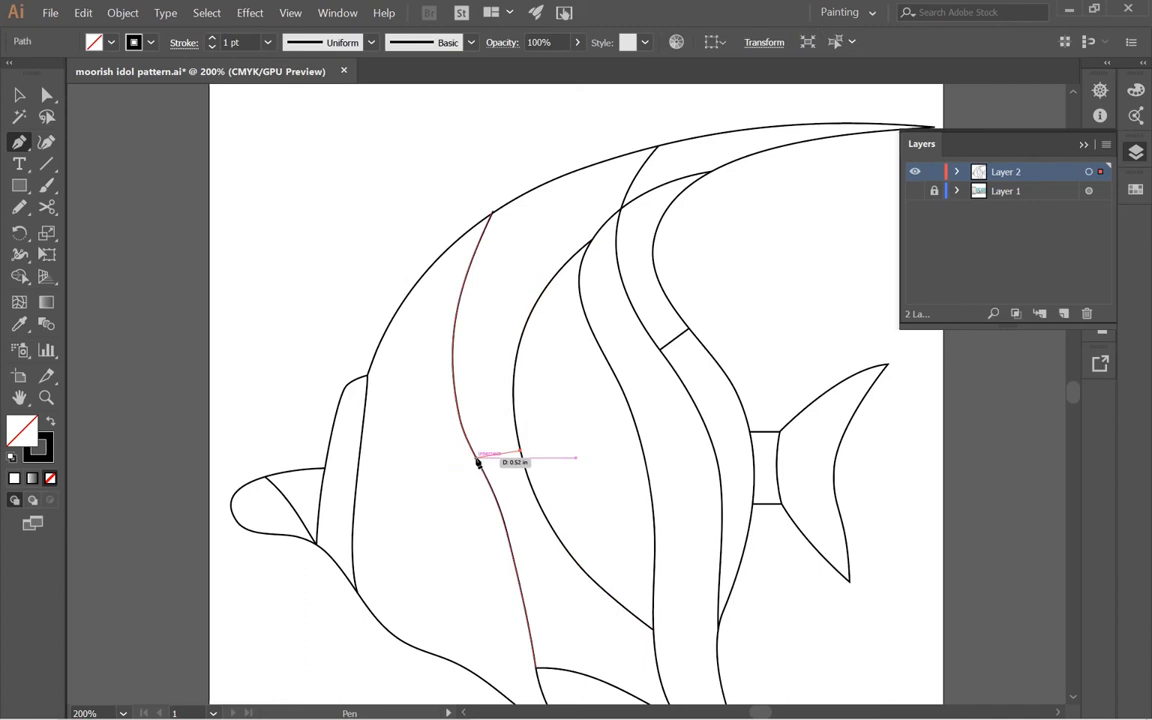
pyautogui.click(478, 458)
pyautogui.press('v')
pyautogui.click(360, 561)
pyautogui.hotkey('ctrl', '-')
pyautogui.press('space')
pyautogui.moveTo(486, 499); pyautogui.dragTo(240, 643)
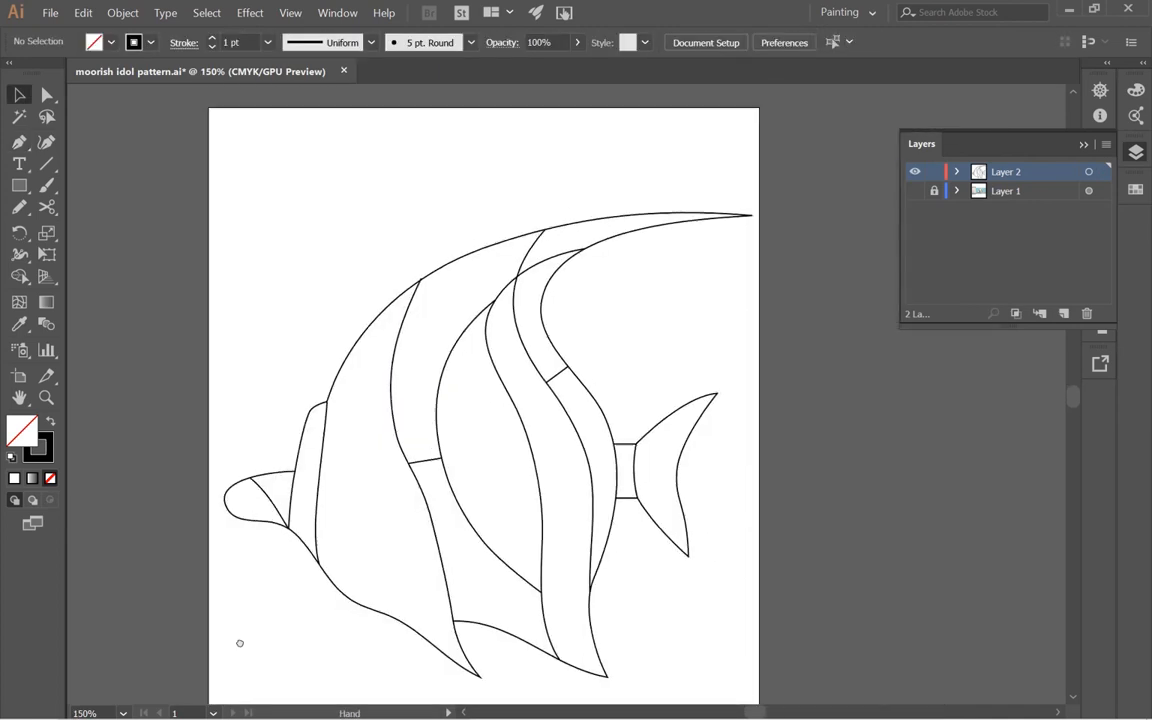
# - Undo both short dividing lines and check the suncatcher photo in the browser again before returning to Illustrator
pyautogui.hotkey('ctrl', 'z')
pyautogui.hotkey('ctrl', 'z')
pyautogui.hotkey('ctrl', 'z')
pyautogui.hotkey('ctrl', 'z')
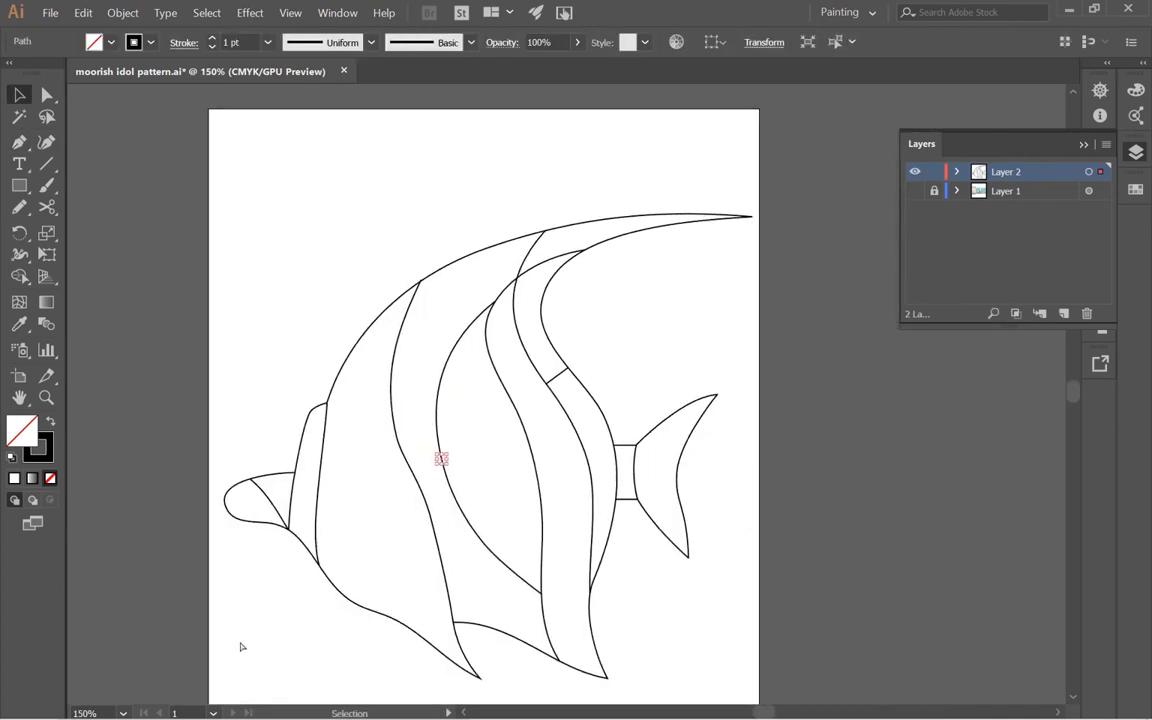
pyautogui.click(437, 522)
pyautogui.hotkey('alt', 'Tab')
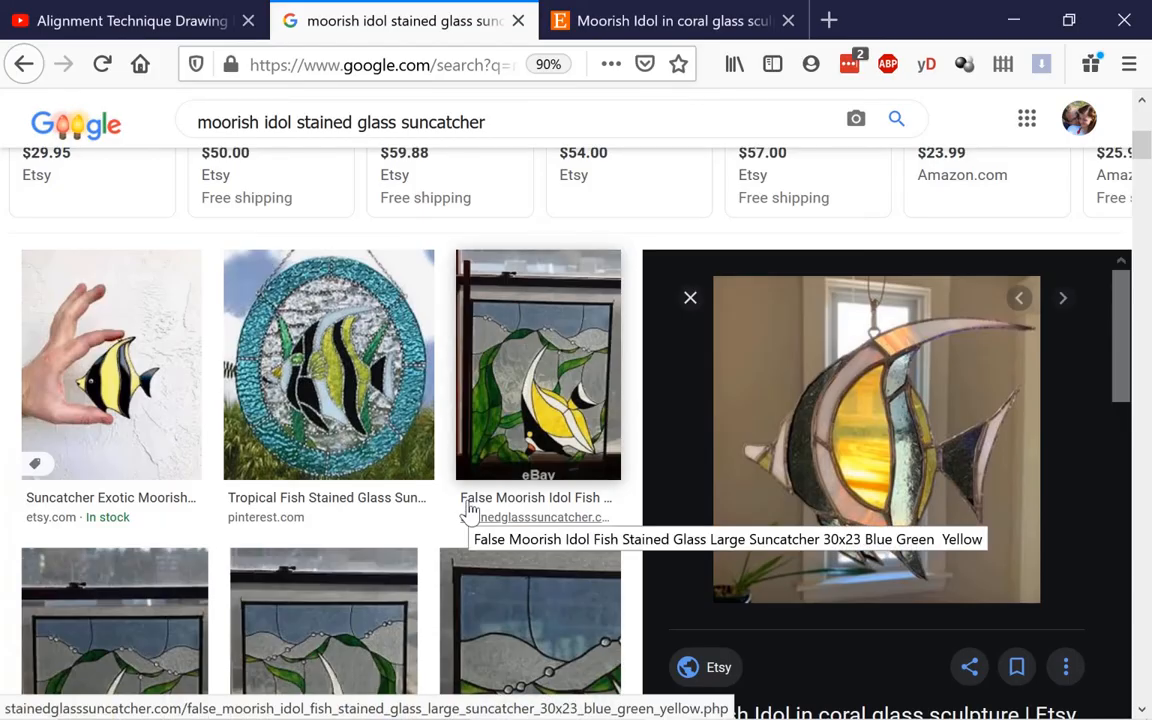
pyautogui.hotkey('alt', 'Tab')
# - Draw a freehand Pencil curve from the back outline below the dorsal fin down to the rear band's front line
pyautogui.keyDown('ctrl'); pyautogui.click(520, 282); pyautogui.keyUp('ctrl')
pyautogui.keyDown('ctrl'); pyautogui.click(520, 282); pyautogui.keyUp('ctrl')
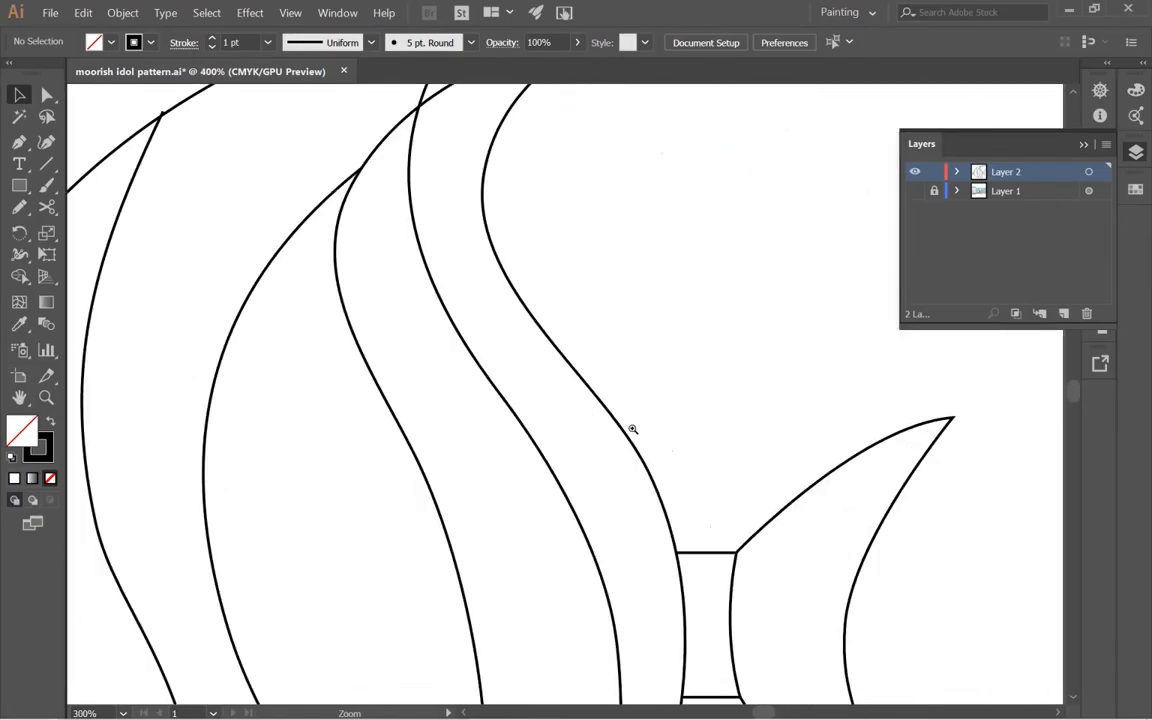
pyautogui.keyDown('ctrl'); pyautogui.keyDown('alt'); pyautogui.click(530, 423); pyautogui.keyUp('alt'); pyautogui.keyUp('ctrl')
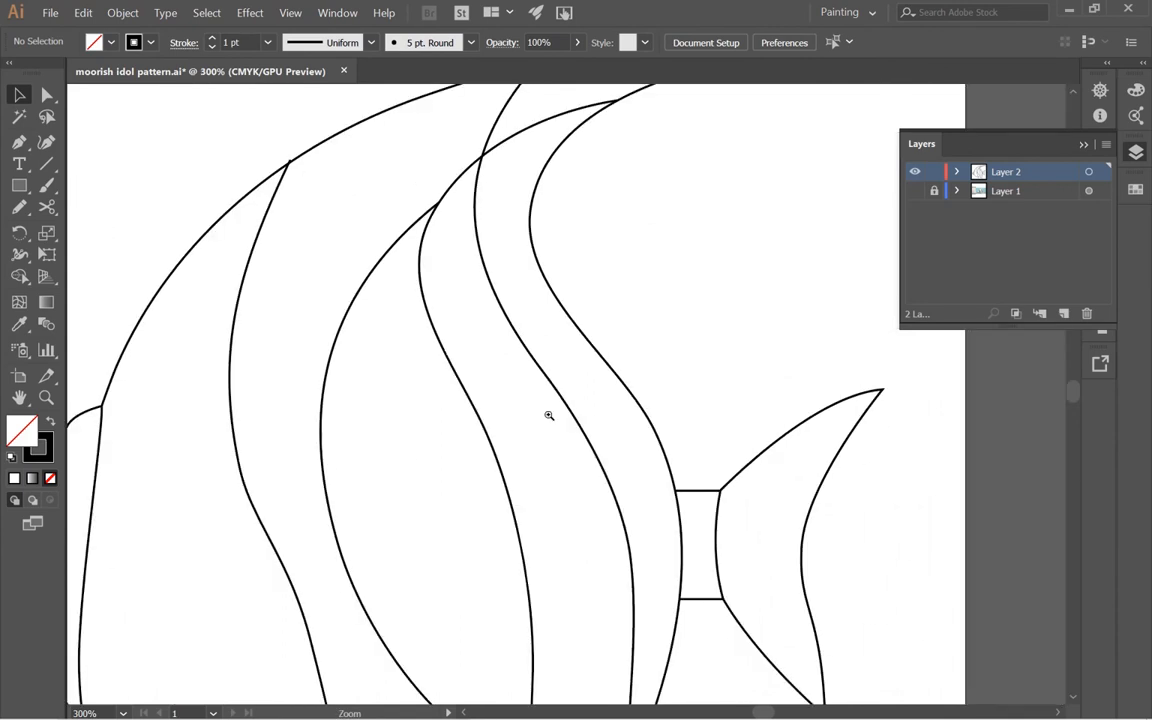
pyautogui.moveTo(572, 400); pyautogui.dragTo(386, 456)
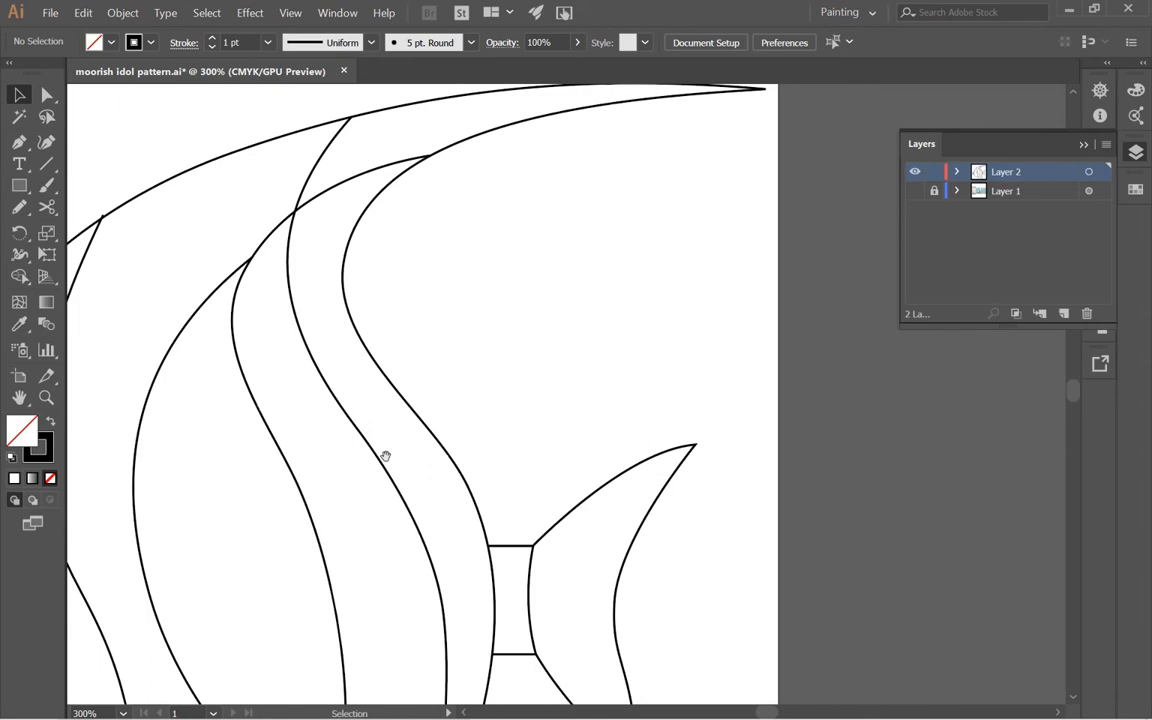
pyautogui.press('p')
pyautogui.press('n')
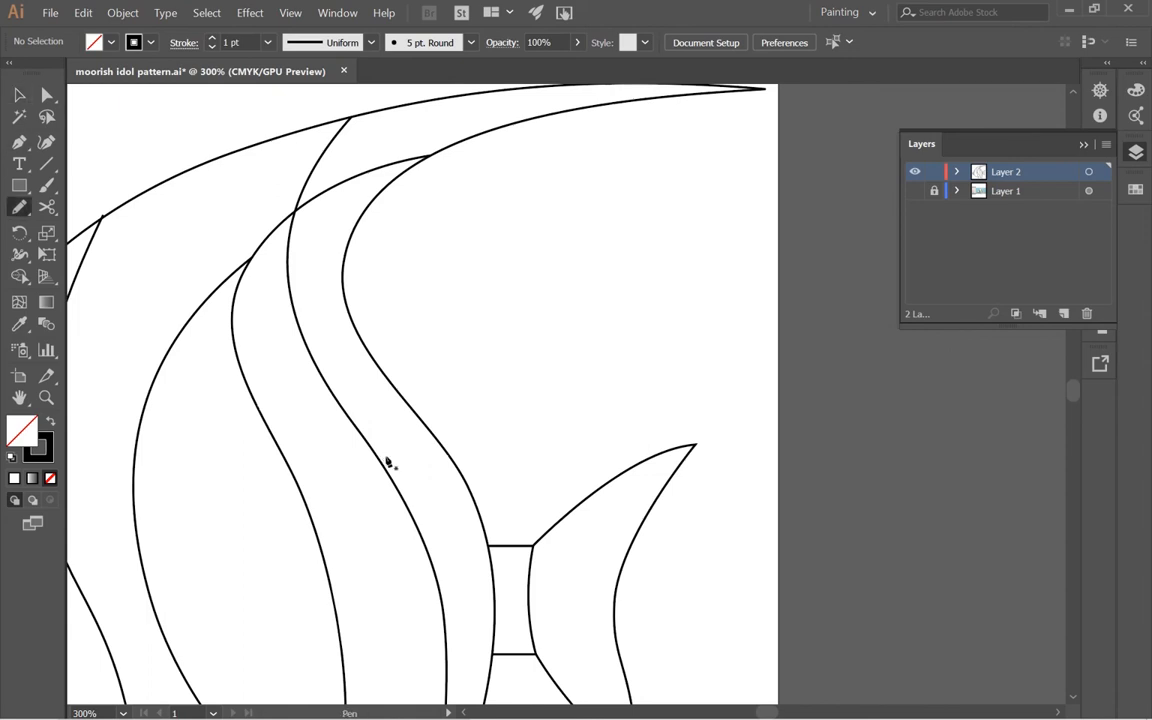
pyautogui.moveTo(347, 268); pyautogui.dragTo(396, 482)
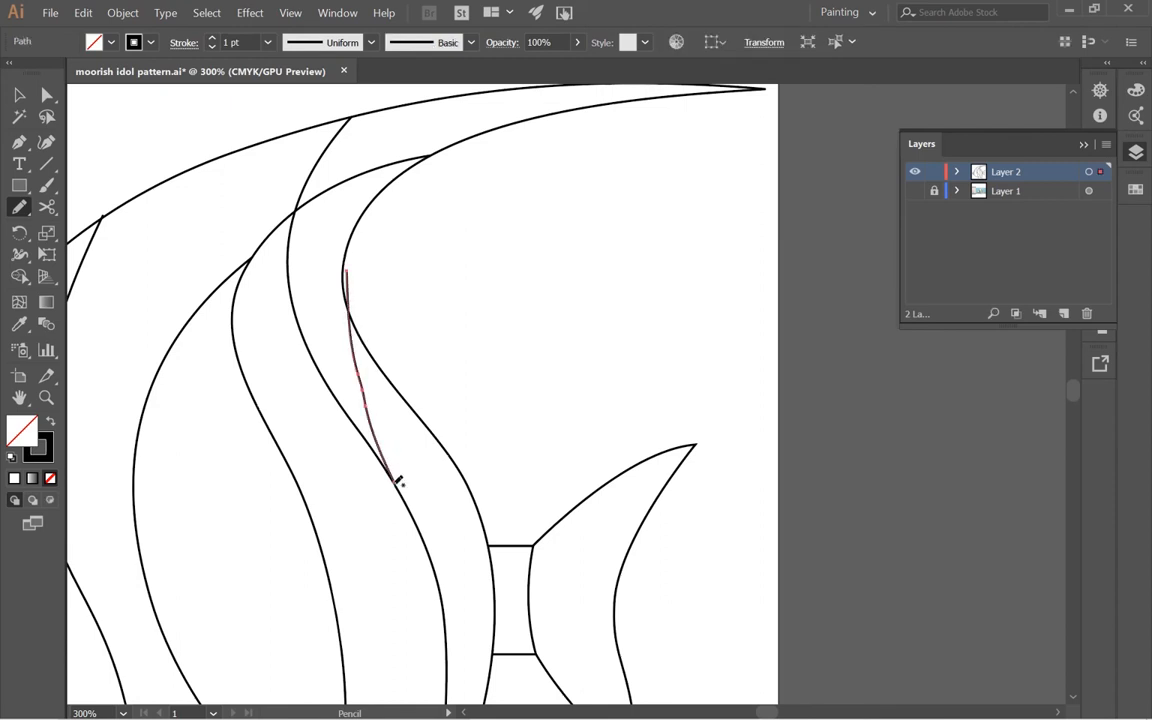
# - Simplify the new pencil curve with 62% curve precision and a 0° angle threshold
pyautogui.press('v')
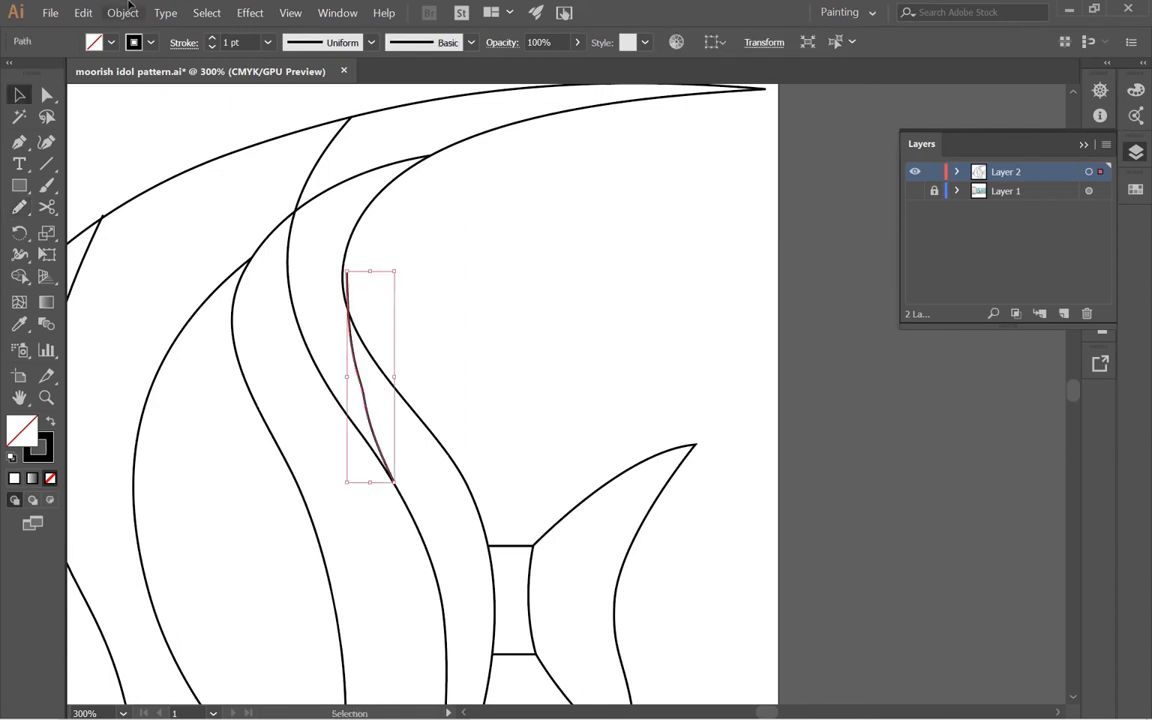
pyautogui.click(124, 10)
pyautogui.moveTo(391, 457)
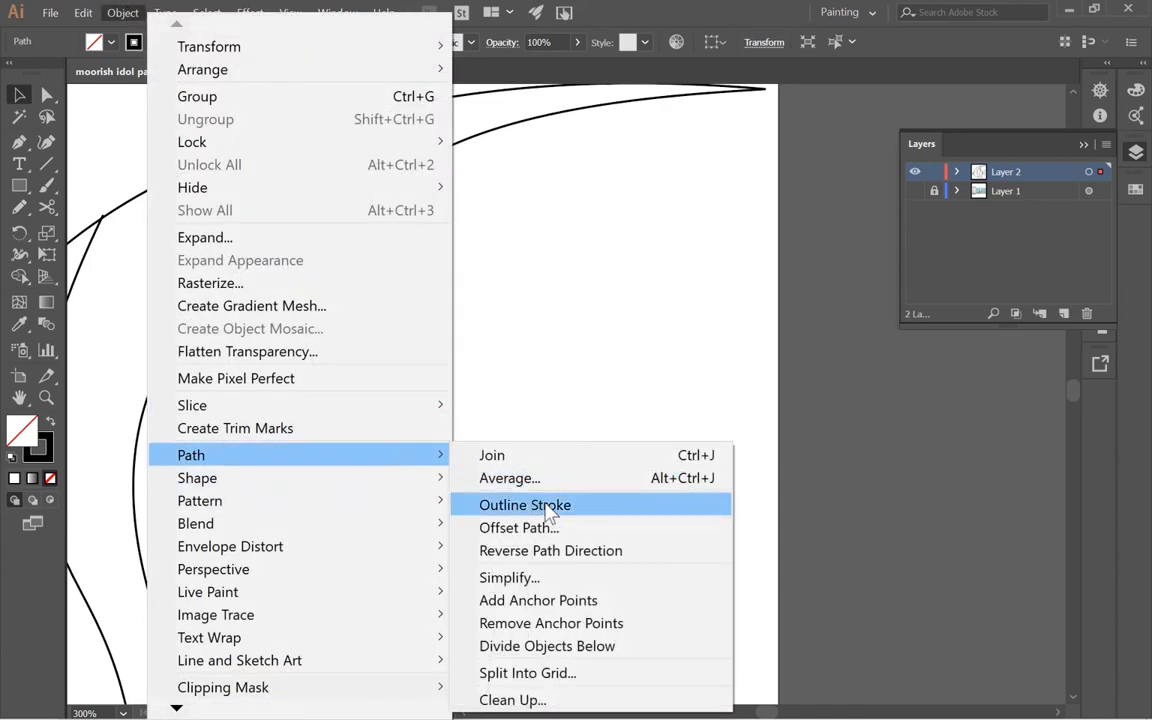
pyautogui.click(586, 578)
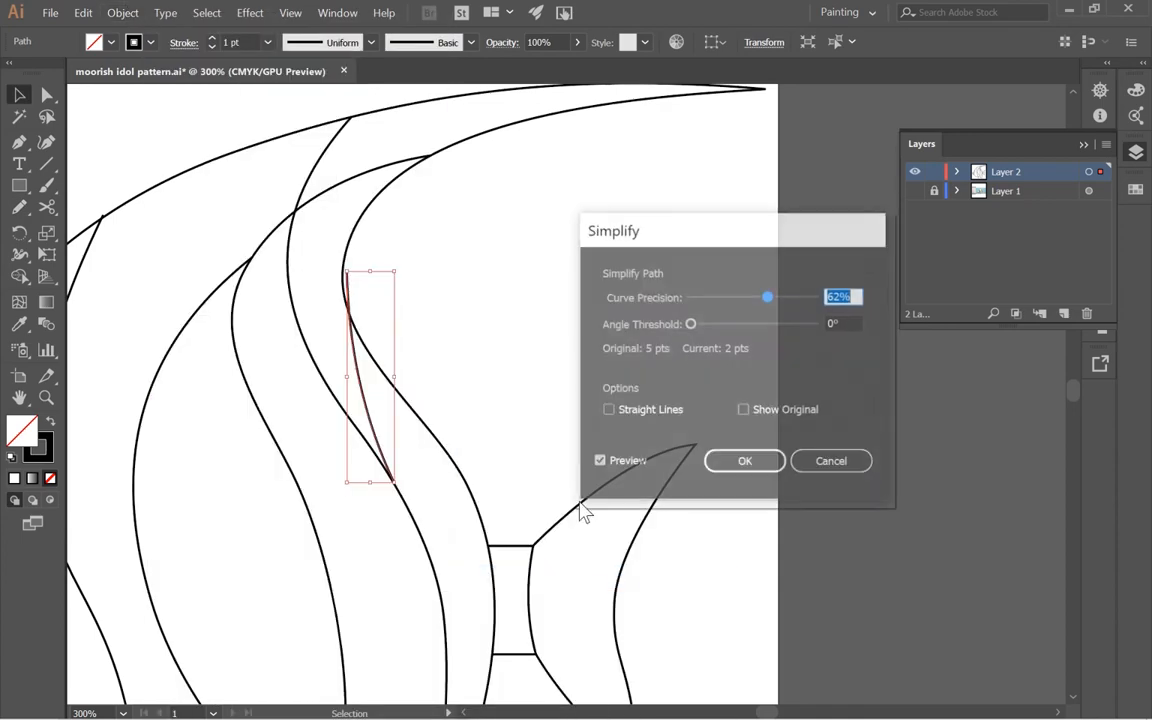
pyautogui.click(760, 464)
# - Snap the simplified curve's upper end onto the back outline and its lower end onto the rear band's front line
pyautogui.hotkey('ctrl', '=')
pyautogui.hotkey('ctrl', '=')
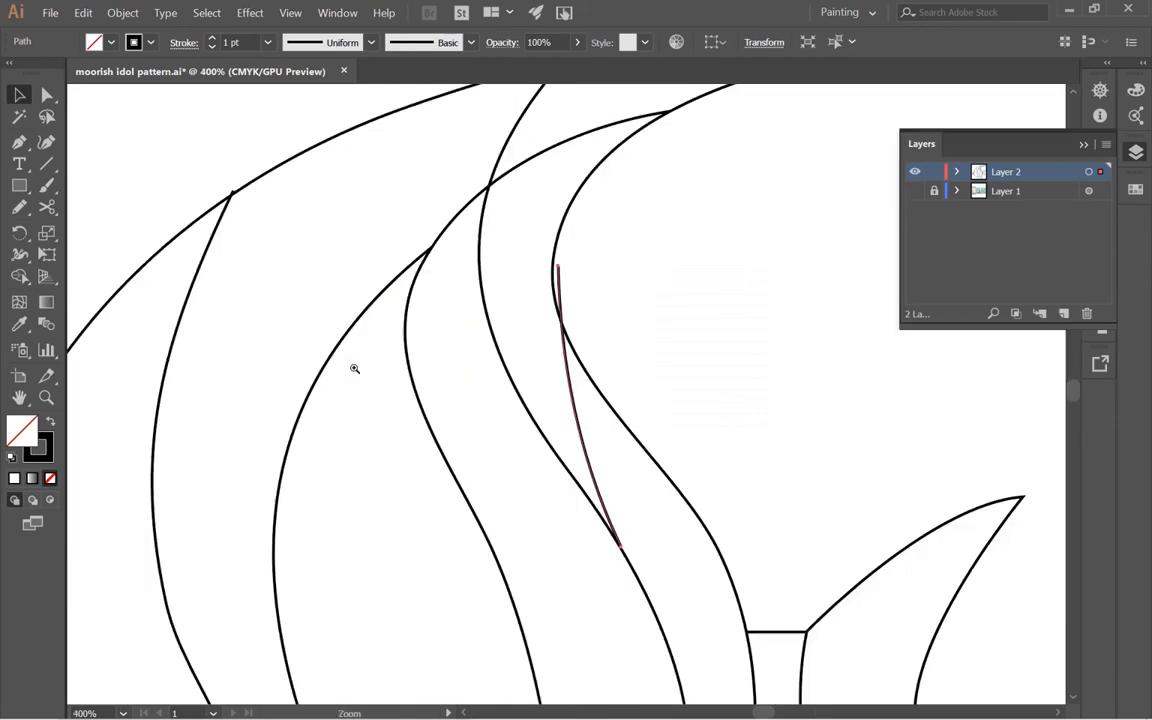
pyautogui.press('a')
pyautogui.hscroll(3, 753, 254)
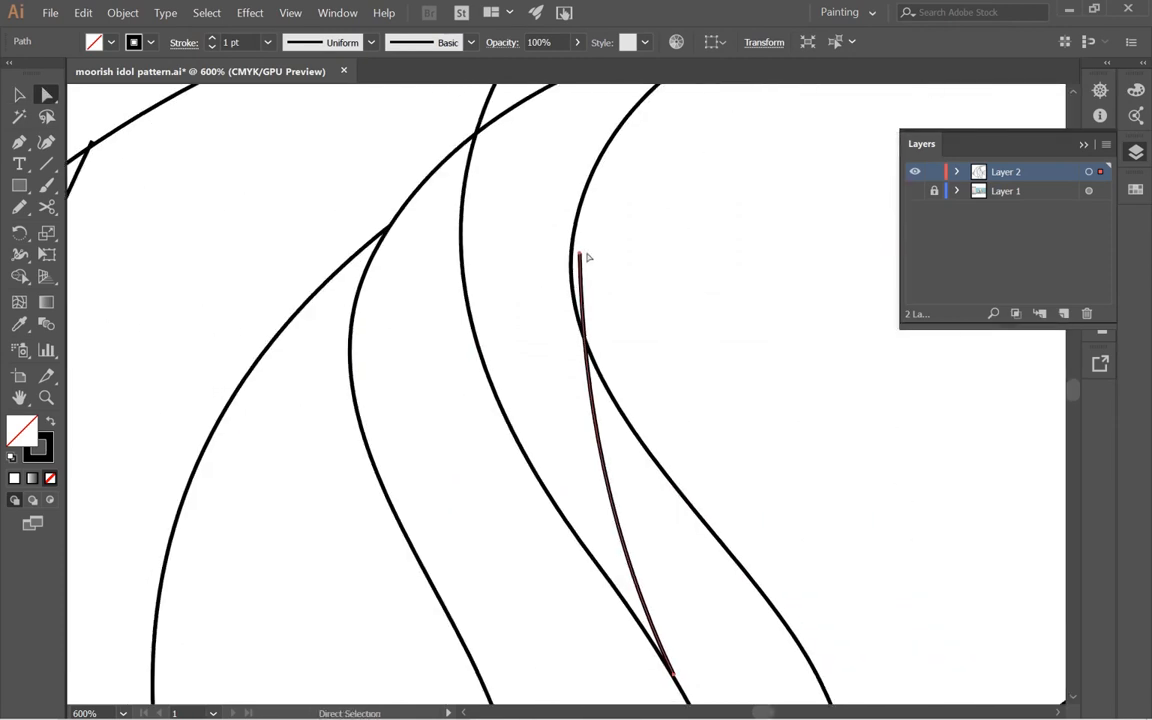
pyautogui.moveTo(579, 254)
pyautogui.mouseDown()
pyautogui.moveTo(572, 277)
pyautogui.moveTo(570, 264)
pyautogui.mouseUp()
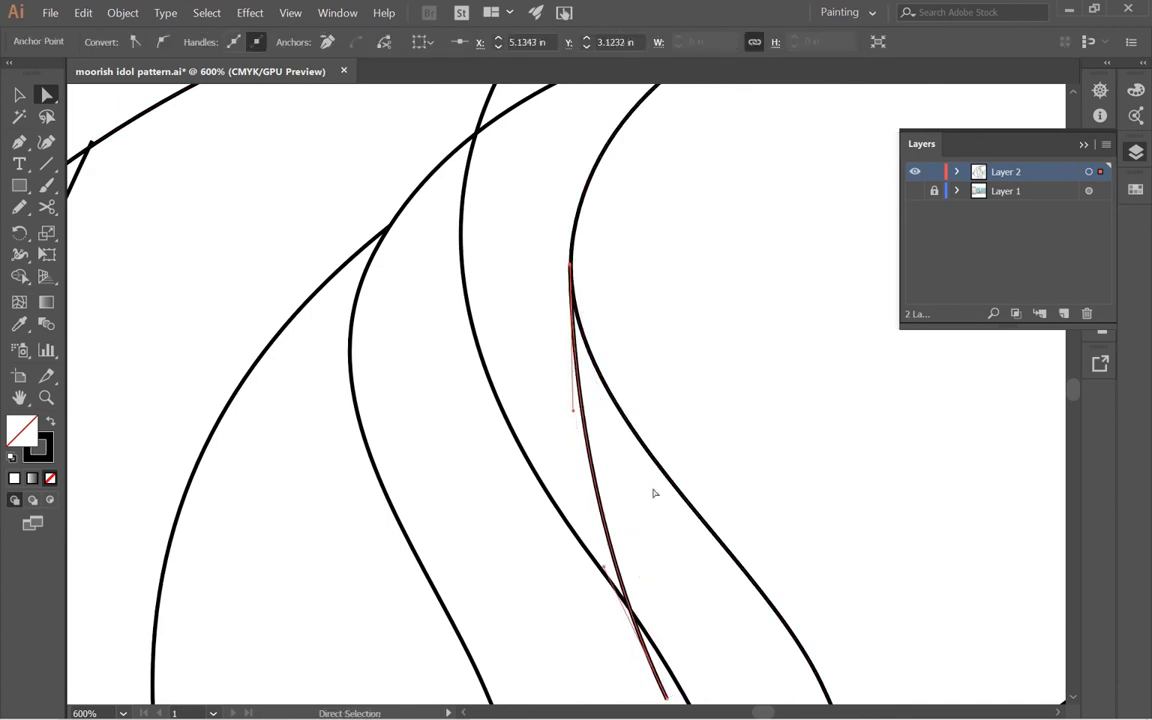
pyautogui.moveTo(654, 492); pyautogui.dragTo(488, 311)
pyautogui.moveTo(485, 462); pyautogui.dragTo(461, 395)
pyautogui.keyDown('ctrl'); pyautogui.keyDown('alt'); pyautogui.click(462, 396); pyautogui.keyUp('alt'); pyautogui.keyUp('ctrl')
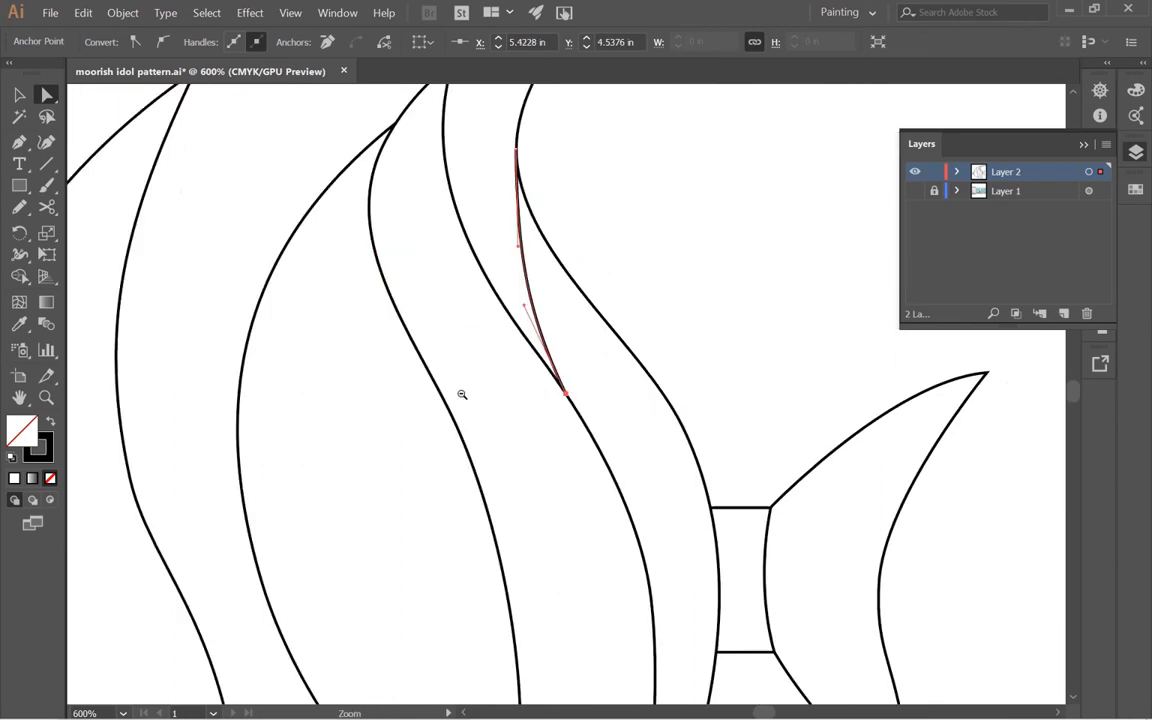
pyautogui.keyDown('ctrl'); pyautogui.keyDown('alt'); pyautogui.click(460, 393); pyautogui.keyUp('alt'); pyautogui.keyUp('ctrl')
pyautogui.moveTo(617, 329); pyautogui.dragTo(506, 453)
pyautogui.press('v')
pyautogui.click(603, 292)
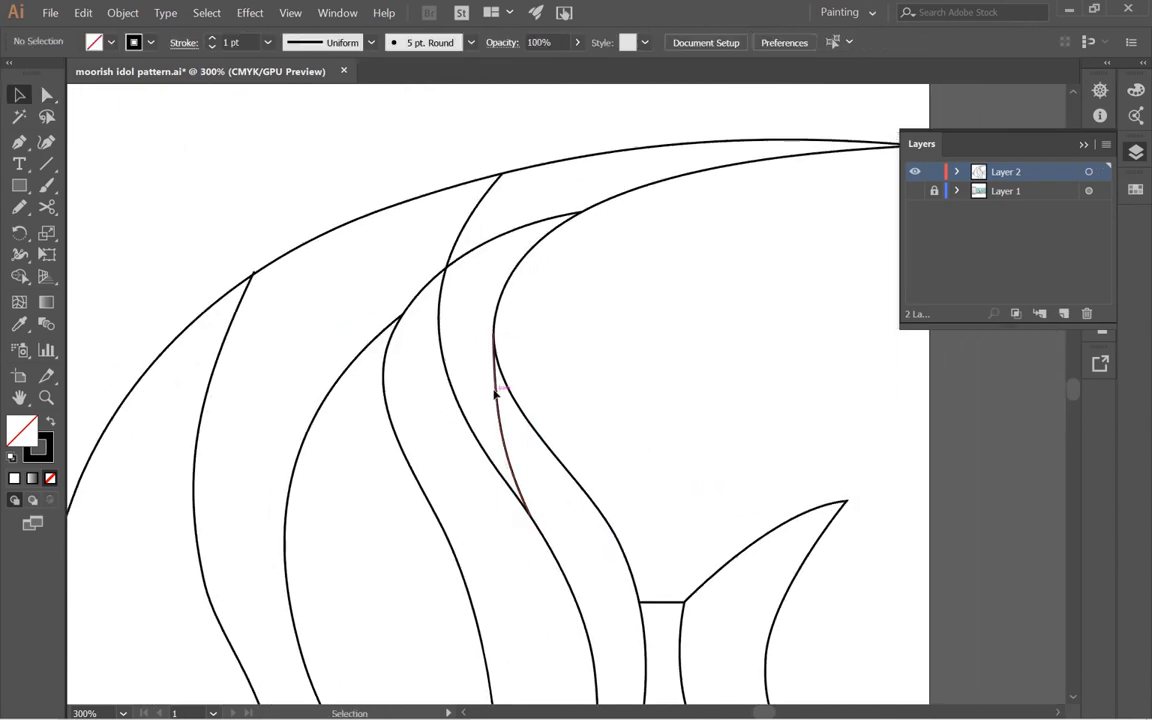
# - Nudge the new pencil curve's upper end so it meets the outline below the dorsal fin without overshooting
pyautogui.moveTo(464, 338); pyautogui.dragTo(714, 363)
pyautogui.press('a')
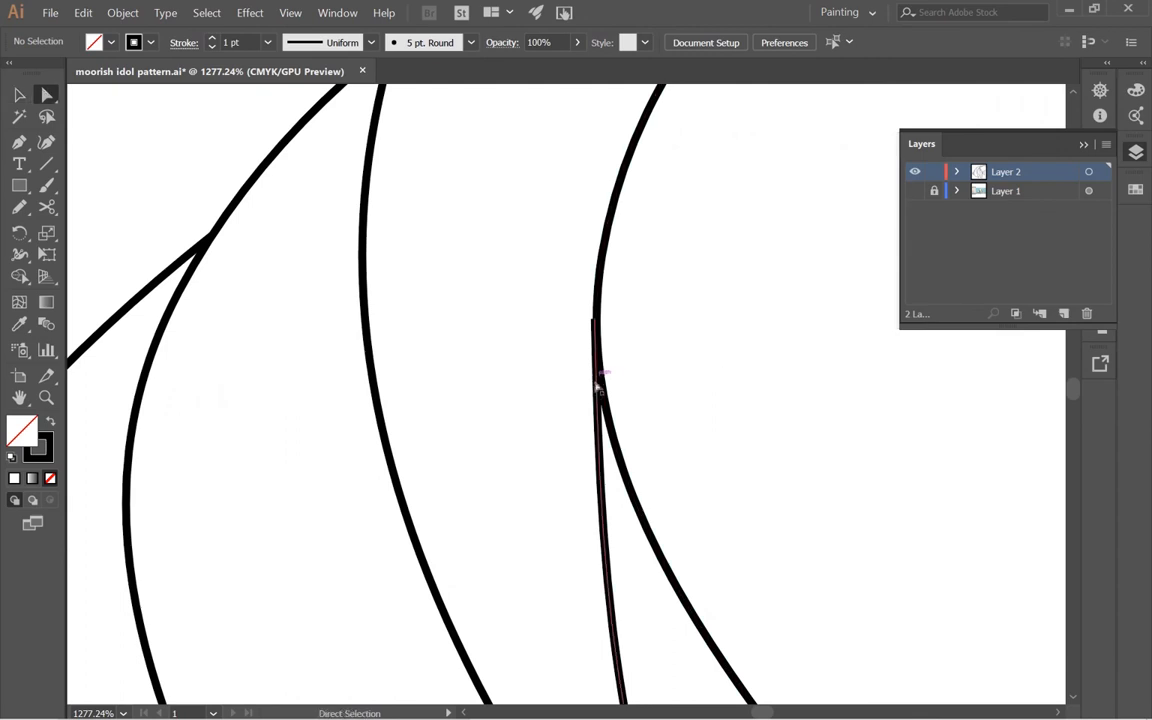
pyautogui.click(597, 324)
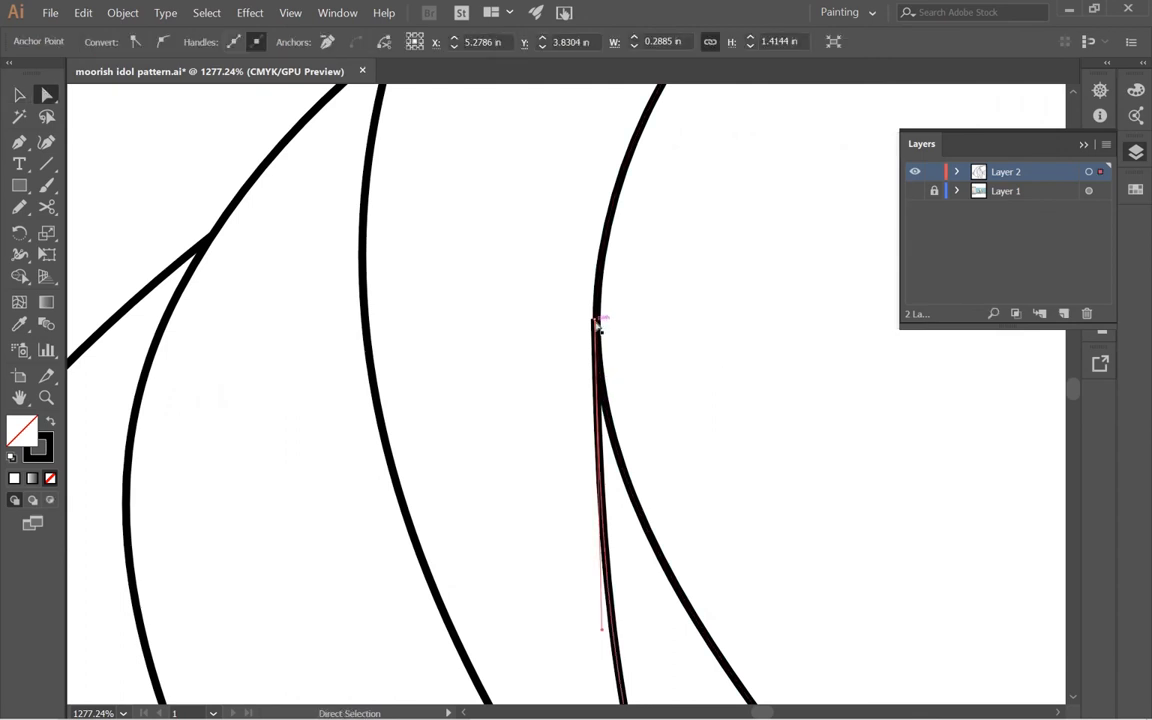
pyautogui.hotkey('ctrl', 'z')
pyautogui.hotkey('ctrl', 'shift', 'z')
pyautogui.moveTo(594, 322); pyautogui.dragTo(597, 311)
pyautogui.keyDown('ctrl'); pyautogui.keyDown('alt'); pyautogui.click(606, 412); pyautogui.keyUp('alt'); pyautogui.keyUp('ctrl')
pyautogui.keyDown('ctrl'); pyautogui.keyDown('alt'); pyautogui.click(589, 427); pyautogui.keyUp('alt'); pyautogui.keyUp('ctrl')
pyautogui.keyDown('ctrl'); pyautogui.keyDown('alt'); pyautogui.click(589, 427); pyautogui.keyUp('alt'); pyautogui.keyUp('ctrl')
pyautogui.keyDown('ctrl'); pyautogui.keyDown('alt'); pyautogui.click(589, 427); pyautogui.keyUp('alt'); pyautogui.keyUp('ctrl')
pyautogui.keyDown('ctrl'); pyautogui.keyDown('alt'); pyautogui.click(589, 427); pyautogui.keyUp('alt'); pyautogui.keyUp('ctrl')
pyautogui.press('v')
pyautogui.click(589, 427)
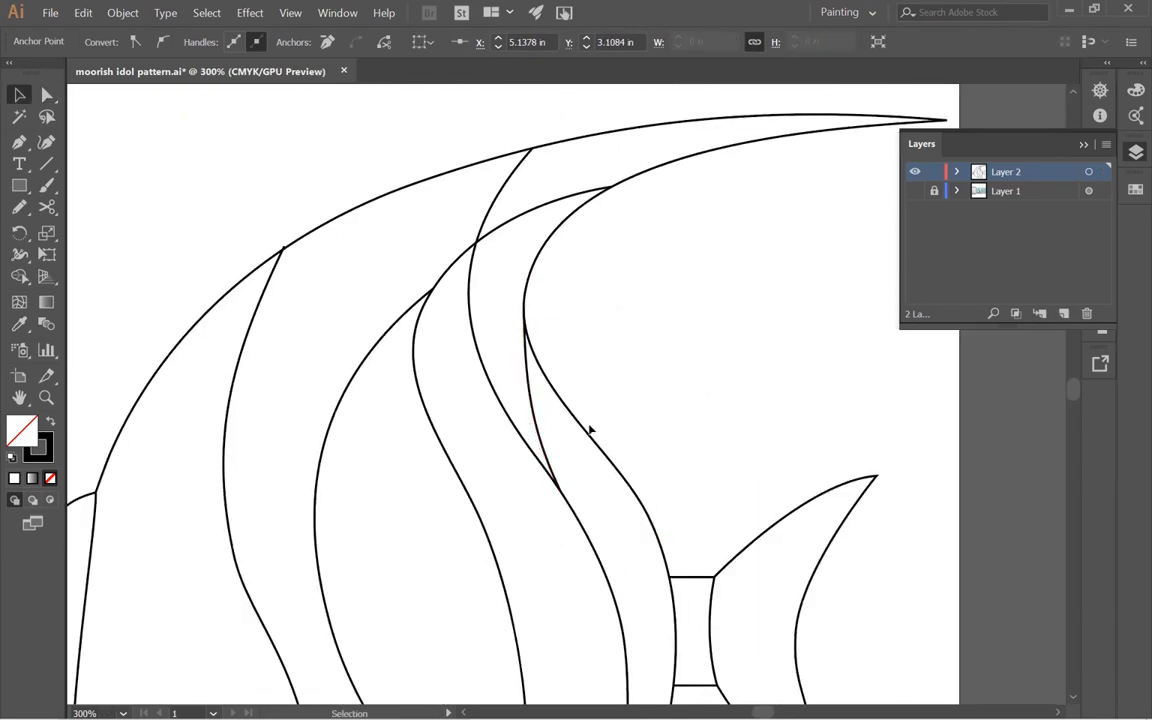
# - Move the upper end of the front band's rear line down onto the top back outline so it no longer overshoots
pyautogui.moveTo(410, 584); pyautogui.dragTo(410, 568)
pyautogui.keyDown('ctrl'); pyautogui.keyDown('alt'); pyautogui.click(420, 490); pyautogui.keyUp('alt'); pyautogui.keyUp('ctrl')
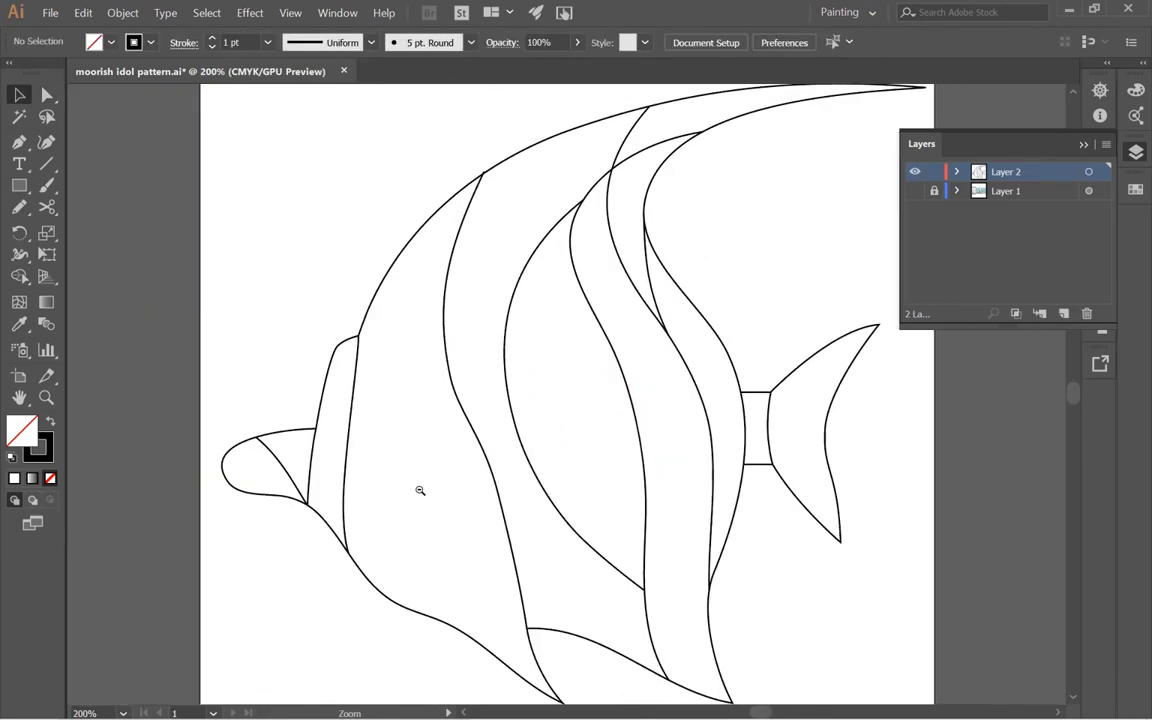
pyautogui.moveTo(420, 490); pyautogui.dragTo(296, 435)
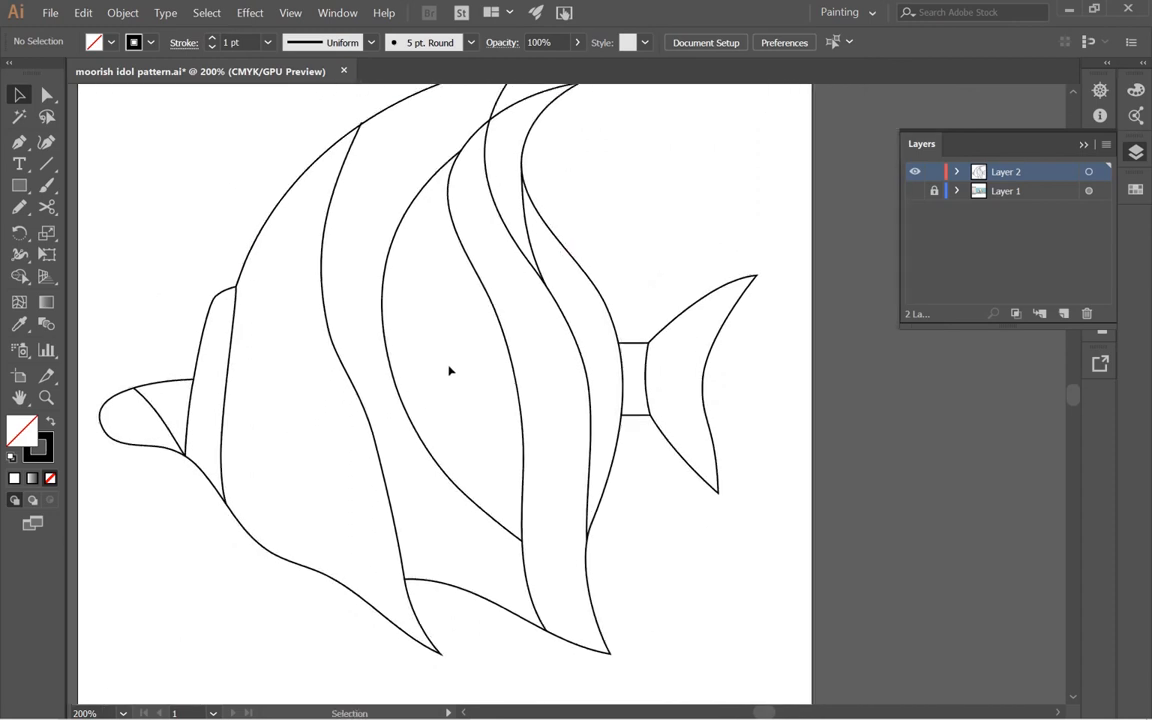
pyautogui.keyDown('ctrl'); pyautogui.click(409, 406); pyautogui.keyUp('ctrl')
pyautogui.moveTo(481, 317); pyautogui.dragTo(309, 496)
pyautogui.keyDown('ctrl'); pyautogui.keyDown('alt'); pyautogui.click(440, 453); pyautogui.keyUp('alt'); pyautogui.keyUp('ctrl')
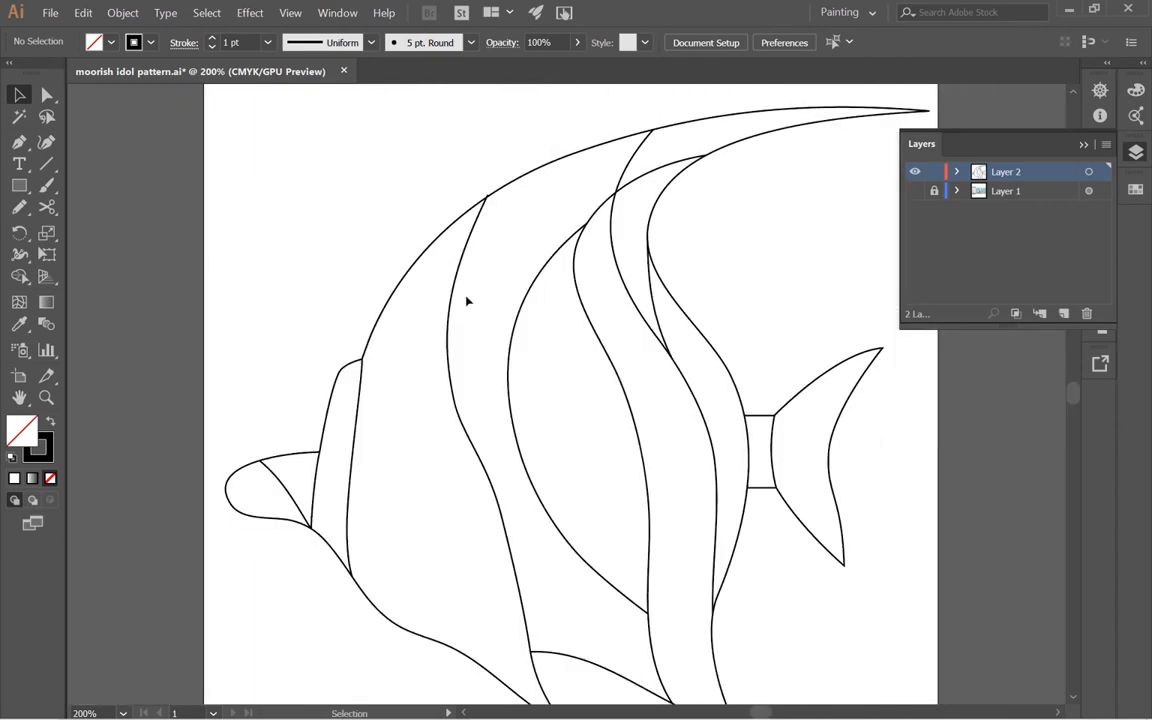
pyautogui.moveTo(420, 198); pyautogui.dragTo(529, 333)
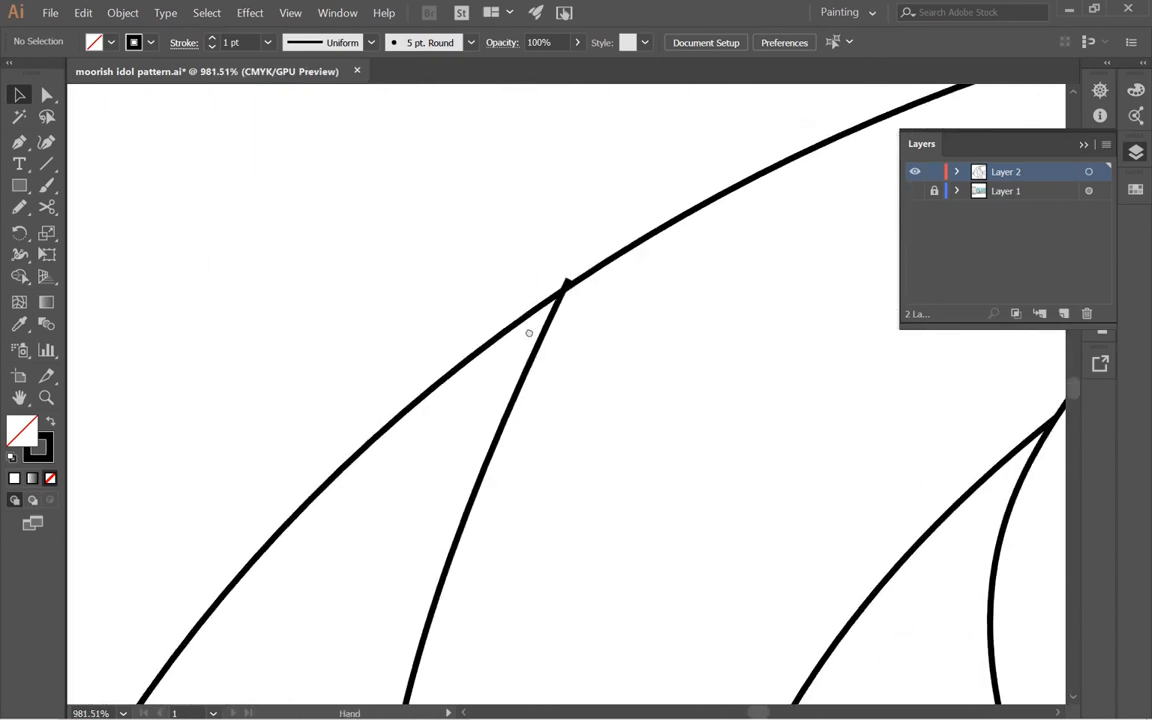
pyautogui.press('a')
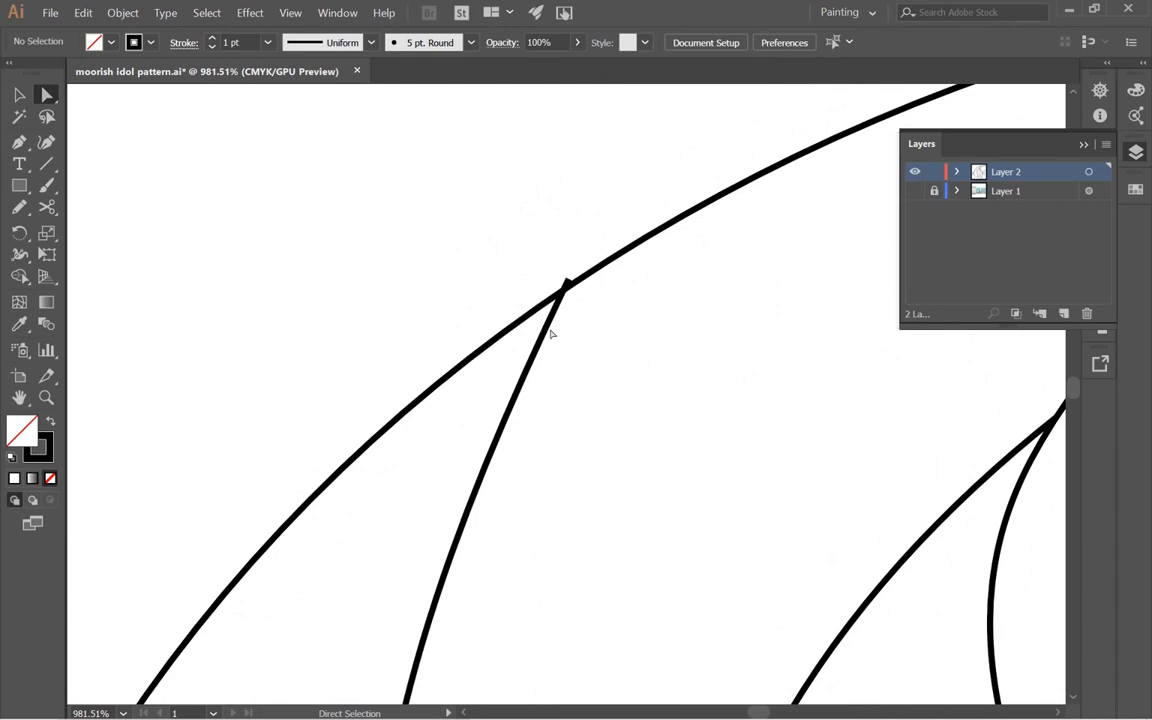
pyautogui.click(550, 331)
pyautogui.click(567, 283)
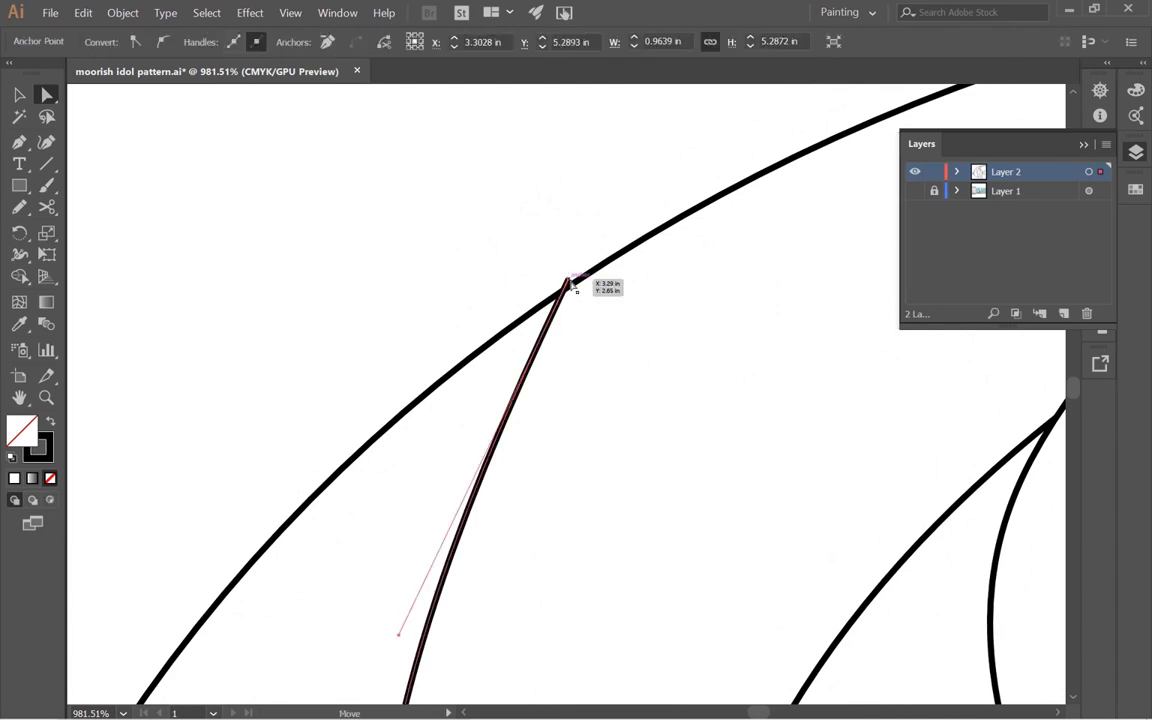
pyautogui.moveTo(570, 283); pyautogui.dragTo(563, 294)
pyautogui.keyDown('ctrl'); pyautogui.keyDown('alt'); pyautogui.click(526, 545); pyautogui.keyUp('alt'); pyautogui.keyUp('ctrl')
pyautogui.keyDown('ctrl'); pyautogui.keyDown('alt'); pyautogui.click(526, 545); pyautogui.keyUp('alt'); pyautogui.keyUp('ctrl')
pyautogui.keyDown('ctrl'); pyautogui.keyDown('alt'); pyautogui.click(526, 545); pyautogui.keyUp('alt'); pyautogui.keyUp('ctrl')
pyautogui.keyDown('ctrl'); pyautogui.keyDown('alt'); pyautogui.click(526, 545); pyautogui.keyUp('alt'); pyautogui.keyUp('ctrl')
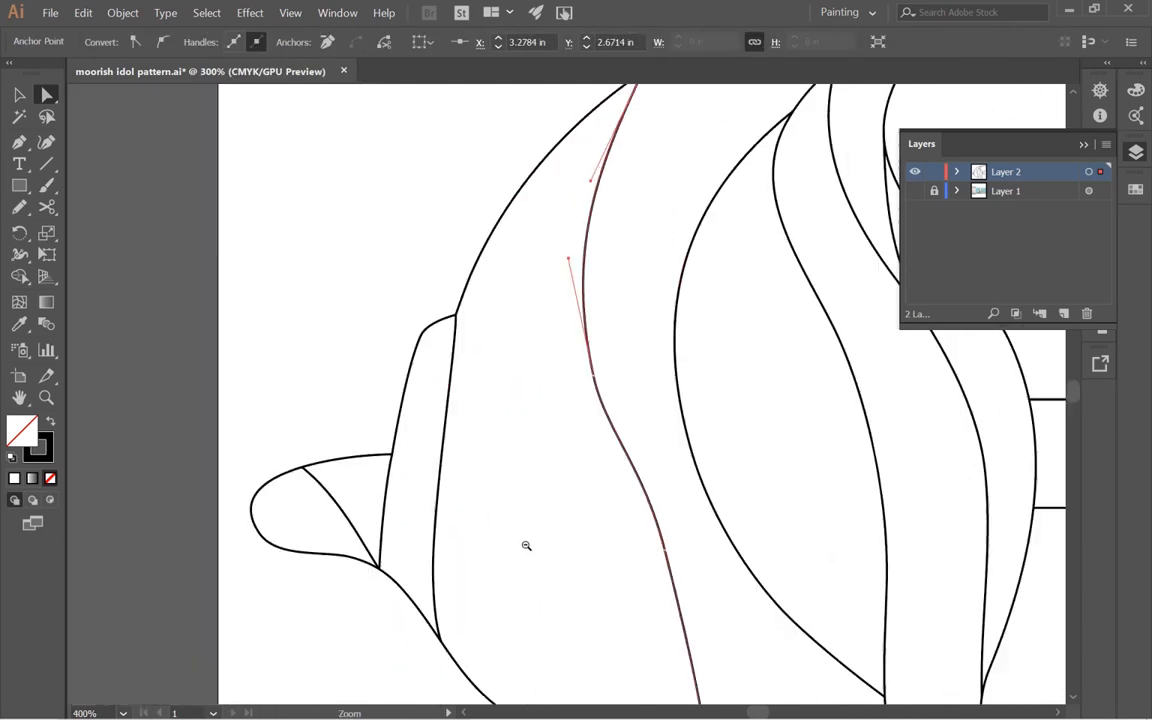
pyautogui.keyDown('ctrl'); pyautogui.keyDown('alt'); pyautogui.click(526, 545); pyautogui.keyUp('alt'); pyautogui.keyUp('ctrl')
pyautogui.moveTo(657, 452); pyautogui.dragTo(350, 643)
pyautogui.press('v')
pyautogui.click(380, 503)
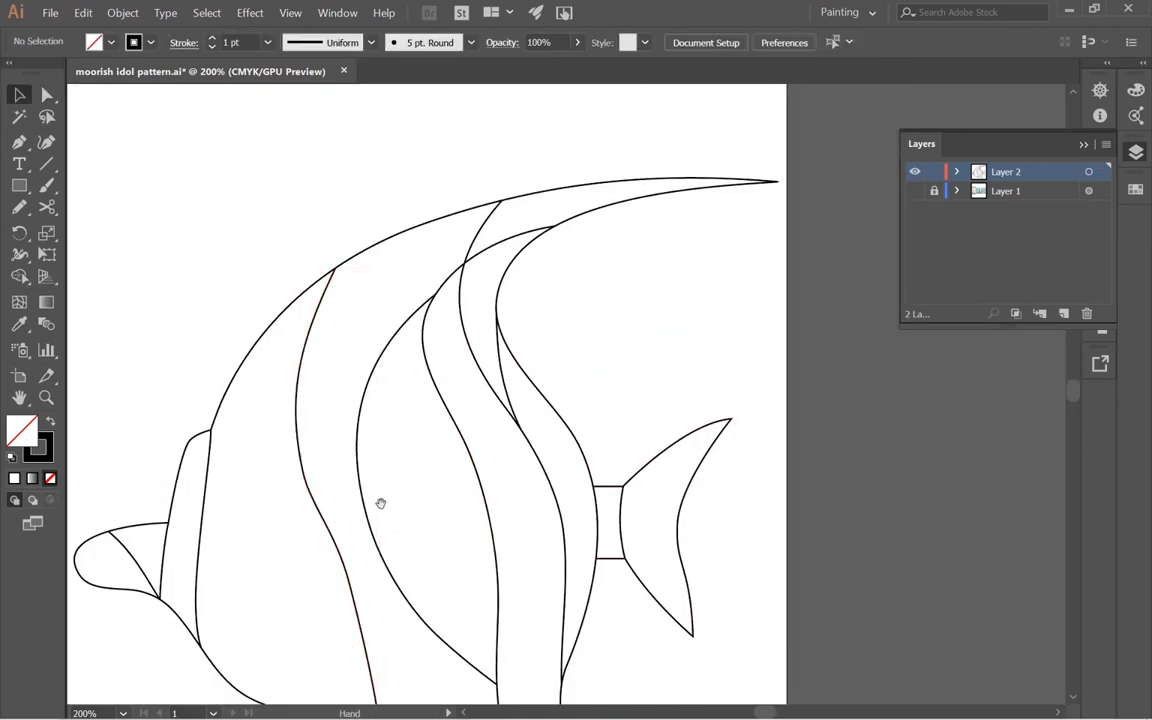
# - Draw a freehand Pencil curve diagonally across the middle of the body, from the front band's rear line down to the central panel's front line
pyautogui.moveTo(380, 503); pyautogui.dragTo(474, 343)
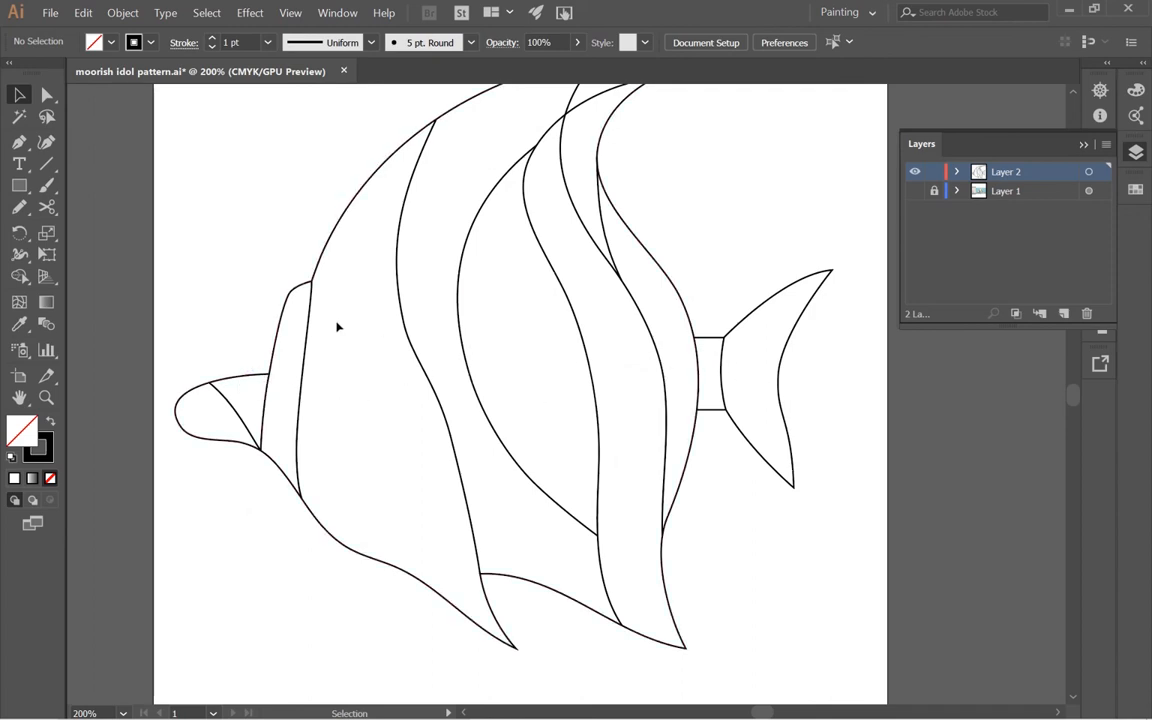
pyautogui.keyDown('ctrl'); pyautogui.click(594, 460); pyautogui.keyUp('ctrl')
pyautogui.moveTo(401, 216); pyautogui.dragTo(528, 376)
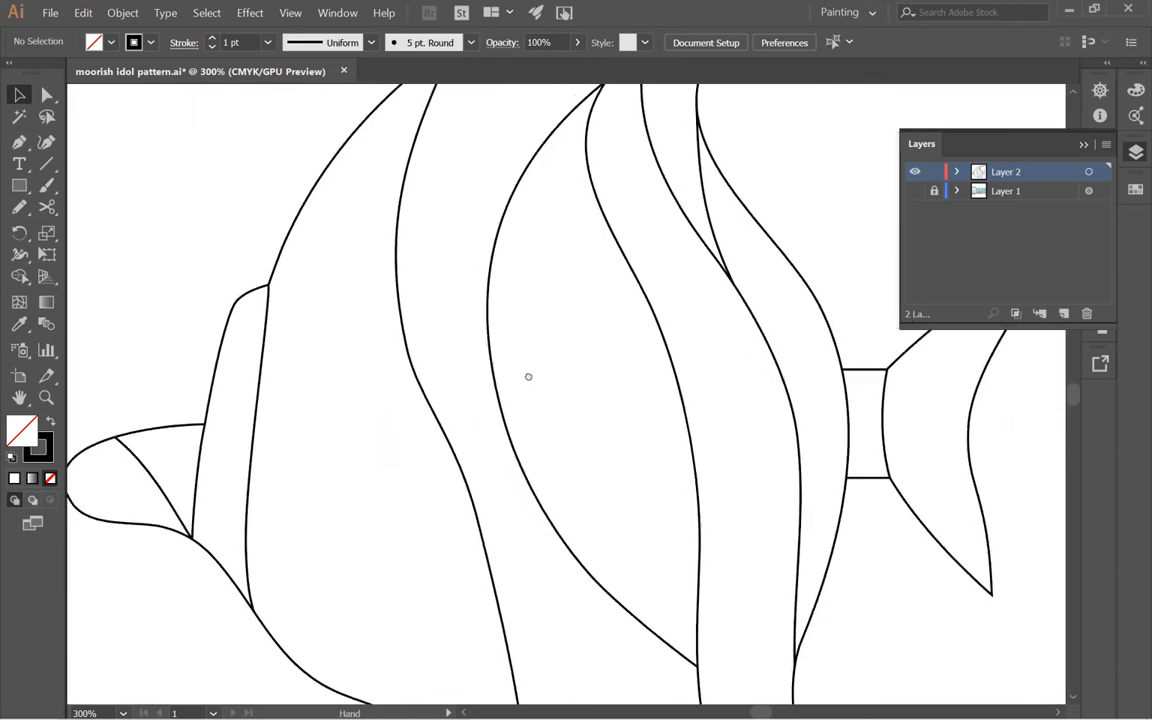
pyautogui.keyDown('ctrl'); pyautogui.keyDown('alt'); pyautogui.click(529, 375); pyautogui.keyUp('alt'); pyautogui.keyUp('ctrl')
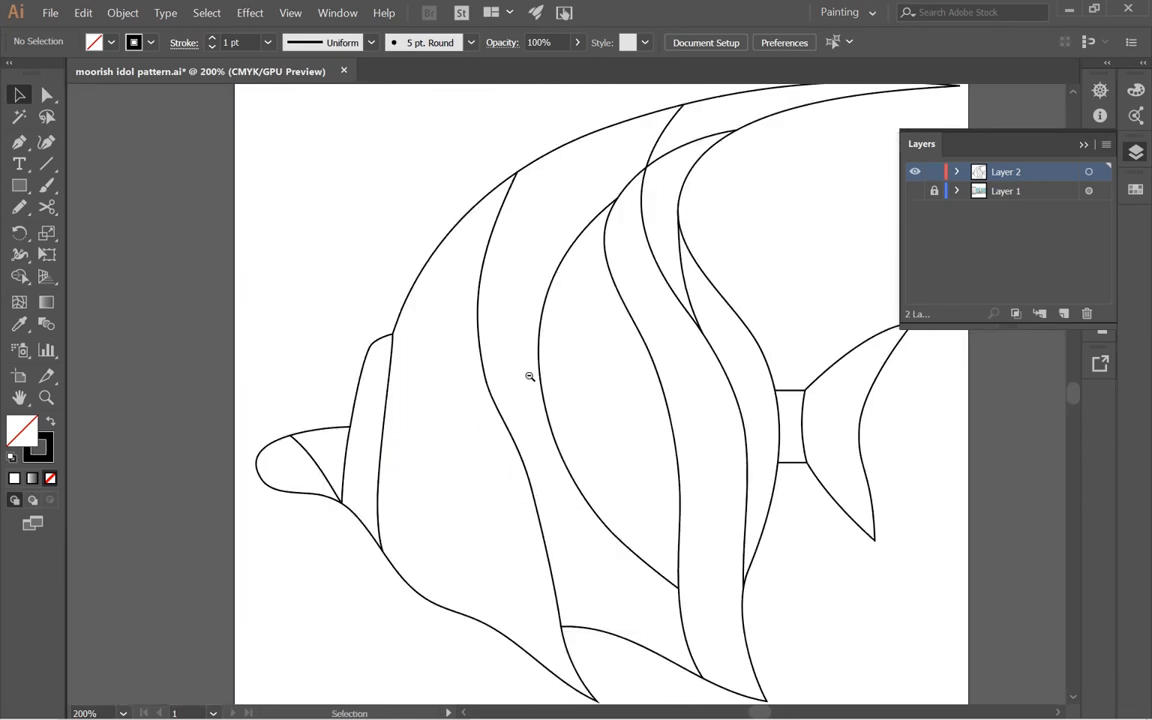
pyautogui.keyDown('ctrl'); pyautogui.click(529, 376); pyautogui.keyUp('ctrl')
pyautogui.keyDown('ctrl'); pyautogui.click(442, 435); pyautogui.keyUp('ctrl')
pyautogui.moveTo(578, 480); pyautogui.dragTo(192, 457)
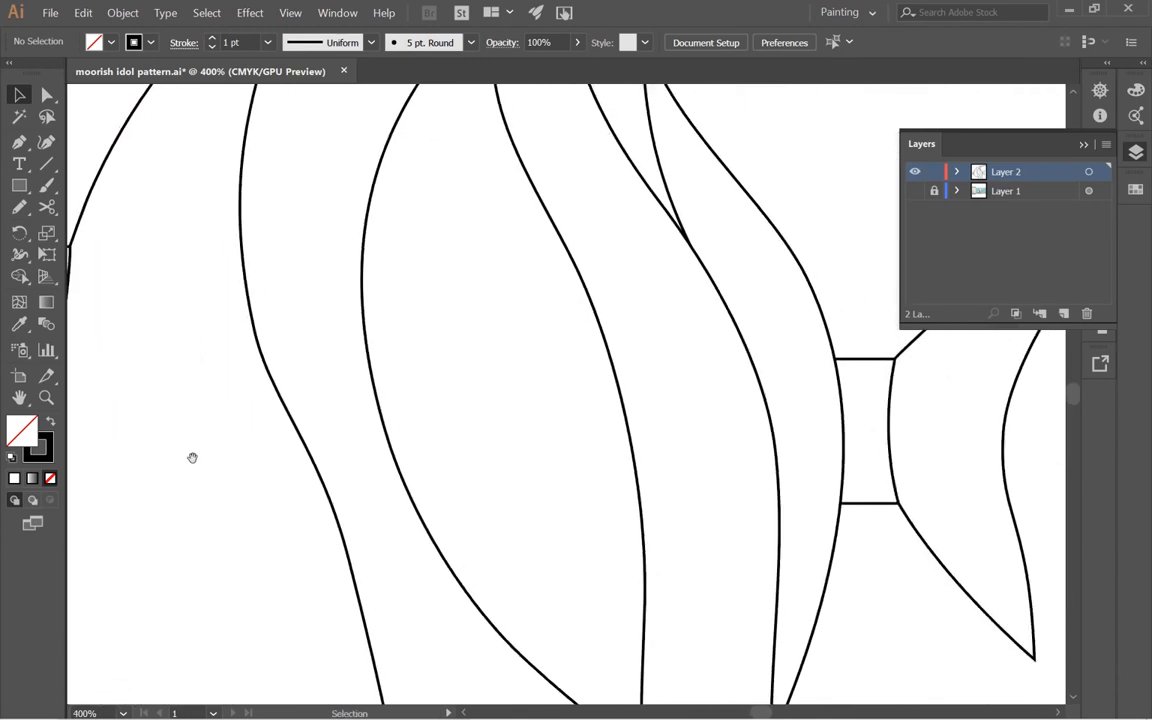
pyautogui.press('p')
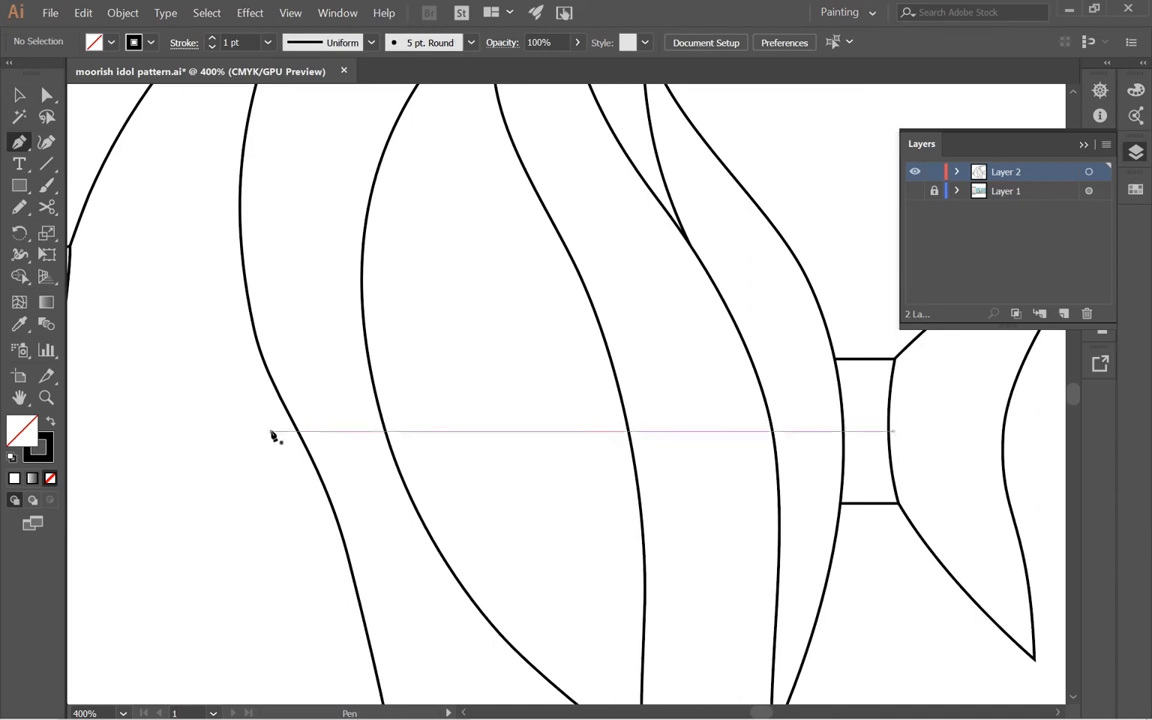
pyautogui.press('n')
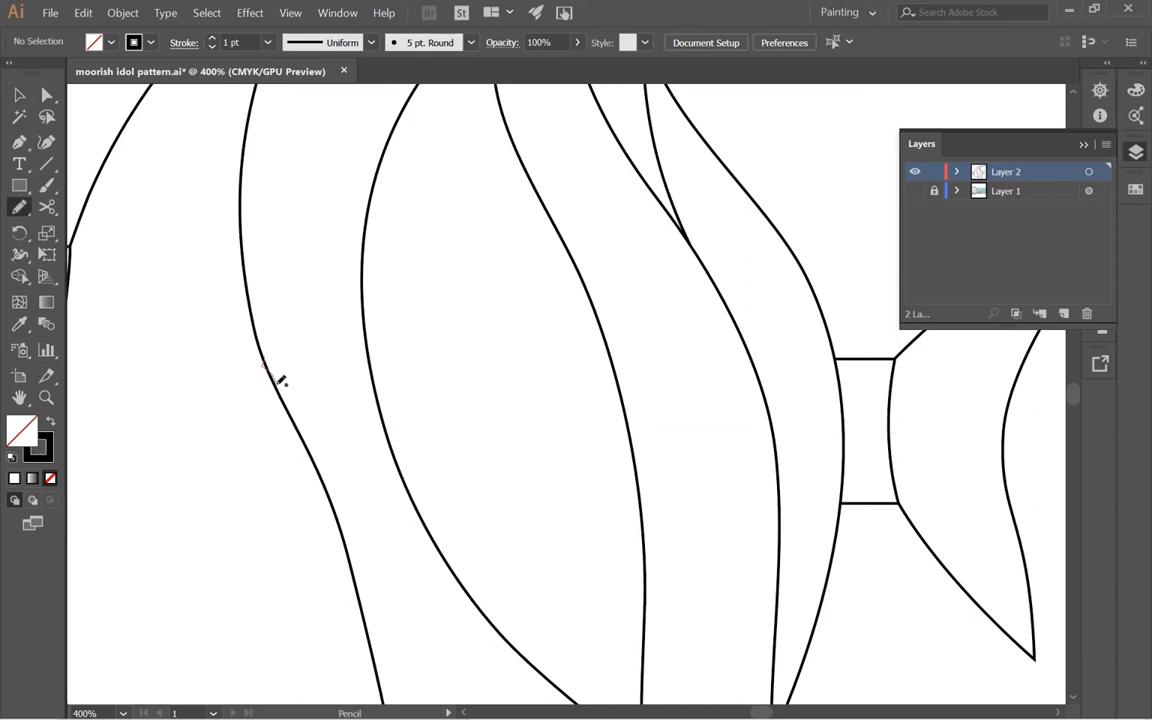
pyautogui.moveTo(278, 378); pyautogui.dragTo(424, 515)
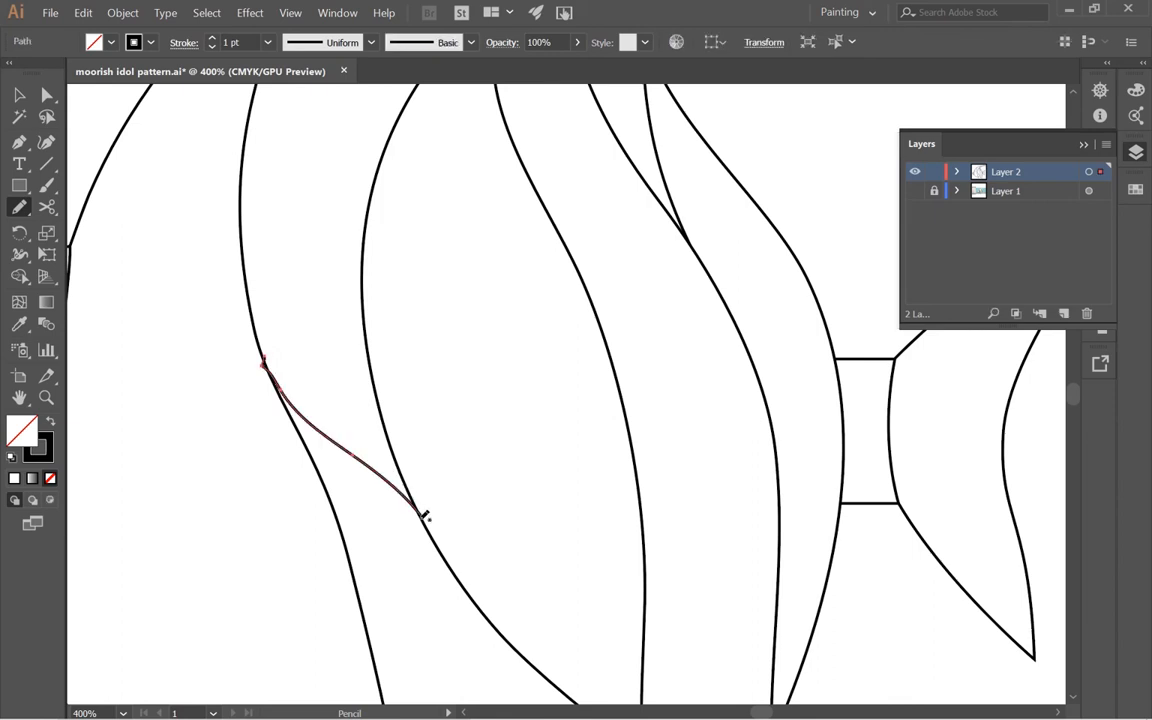
# - Delete the stray anchor point forming the hook at the new diagonal curve's upper end
pyautogui.press('v')
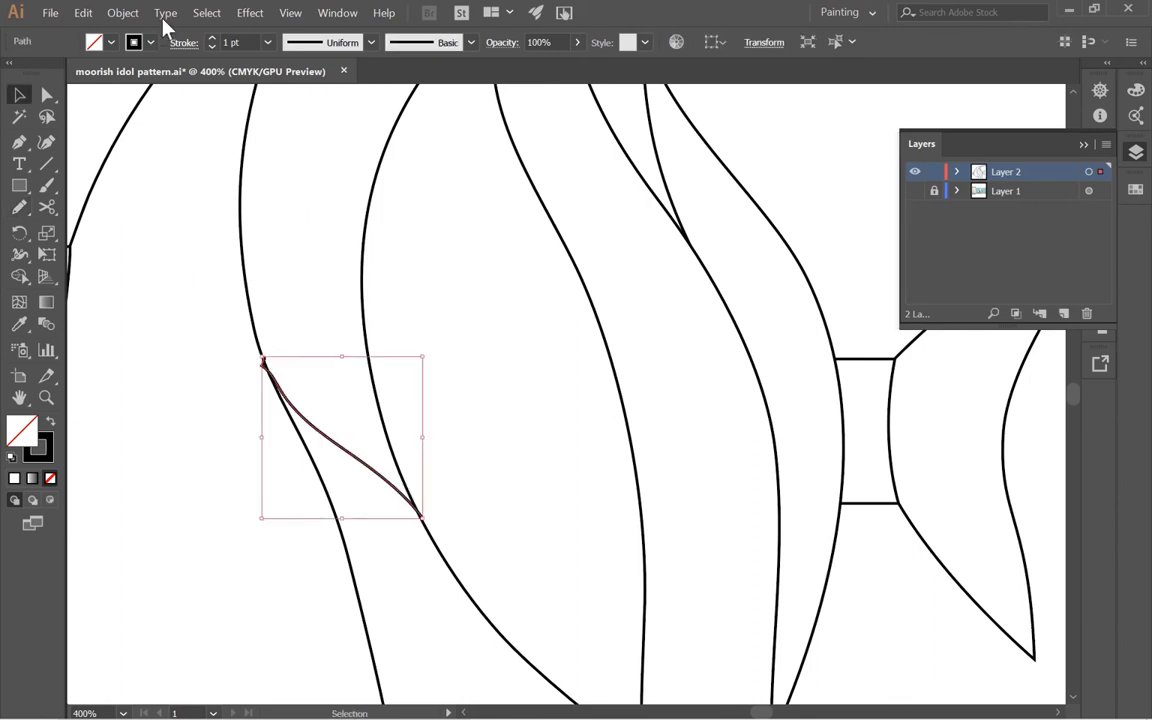
pyautogui.hotkey('ctrl', 'space')
pyautogui.moveTo(233, 398); pyautogui.dragTo(494, 397)
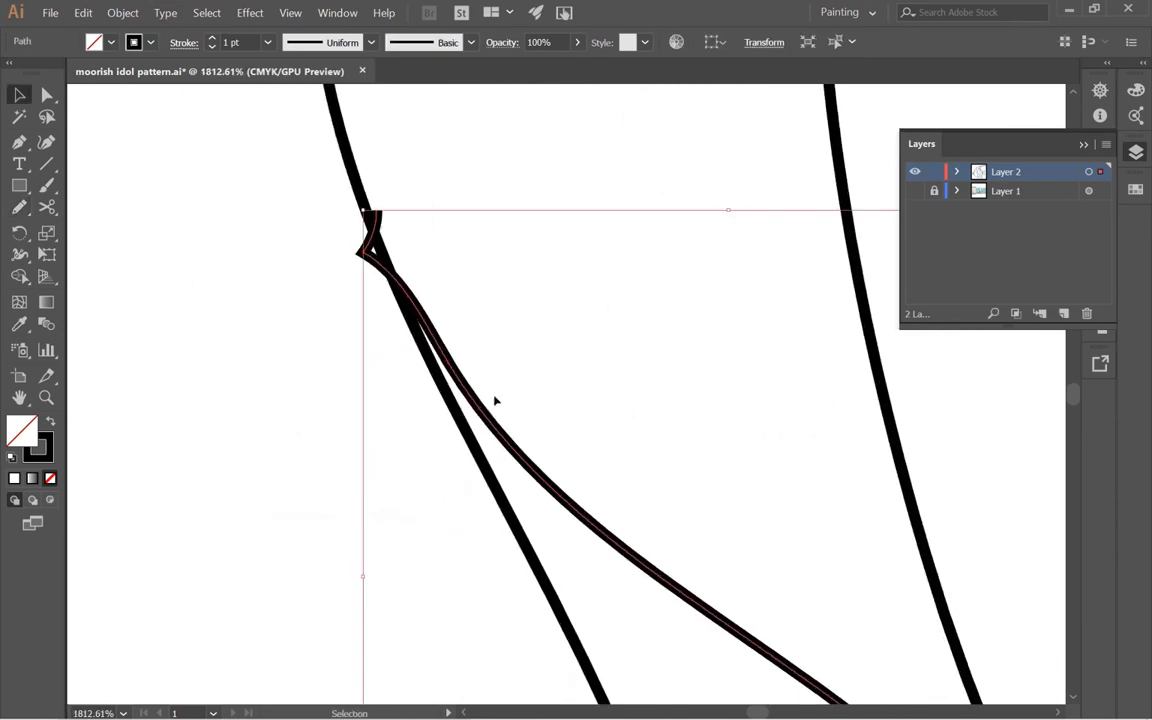
pyautogui.press('p')
pyautogui.click(359, 253)
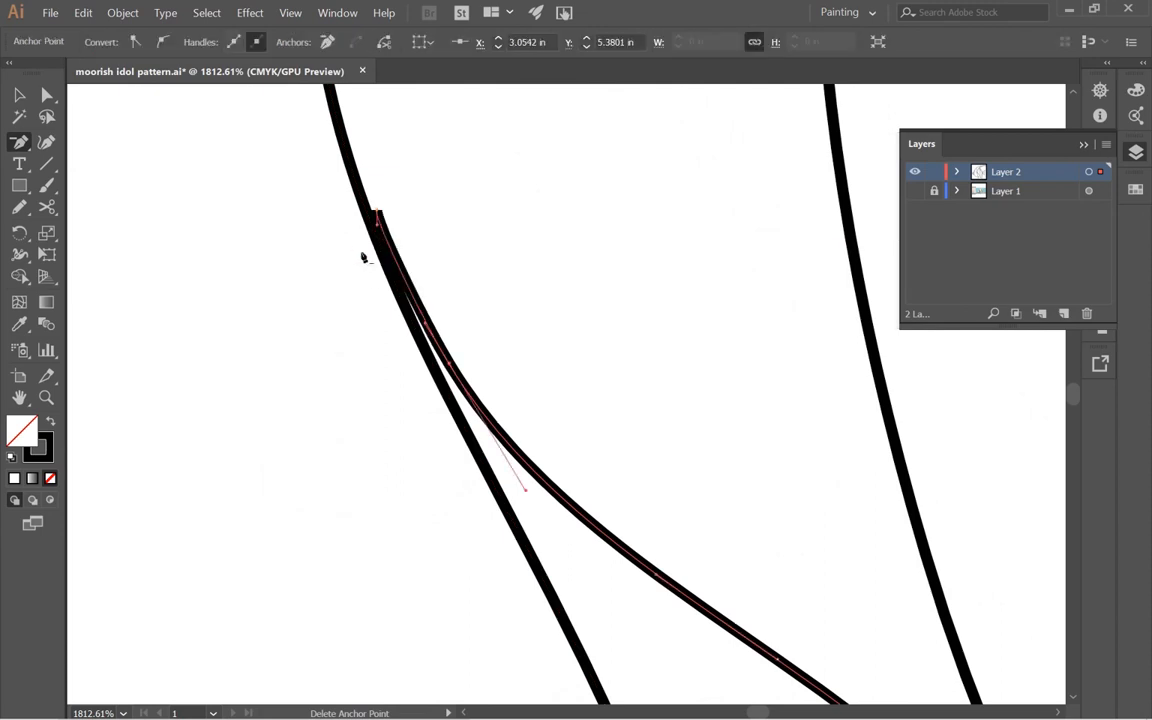
# - Snap the diagonal curve's upper end onto the front band's rear line and its lower end onto the central panel's front line
pyautogui.hotkey('ctrl', 'alt', 'space')
pyautogui.click(422, 365)
pyautogui.click(422, 365)
pyautogui.click(668, 380)
pyautogui.press('space')
pyautogui.moveTo(668, 380); pyautogui.dragTo(549, 378)
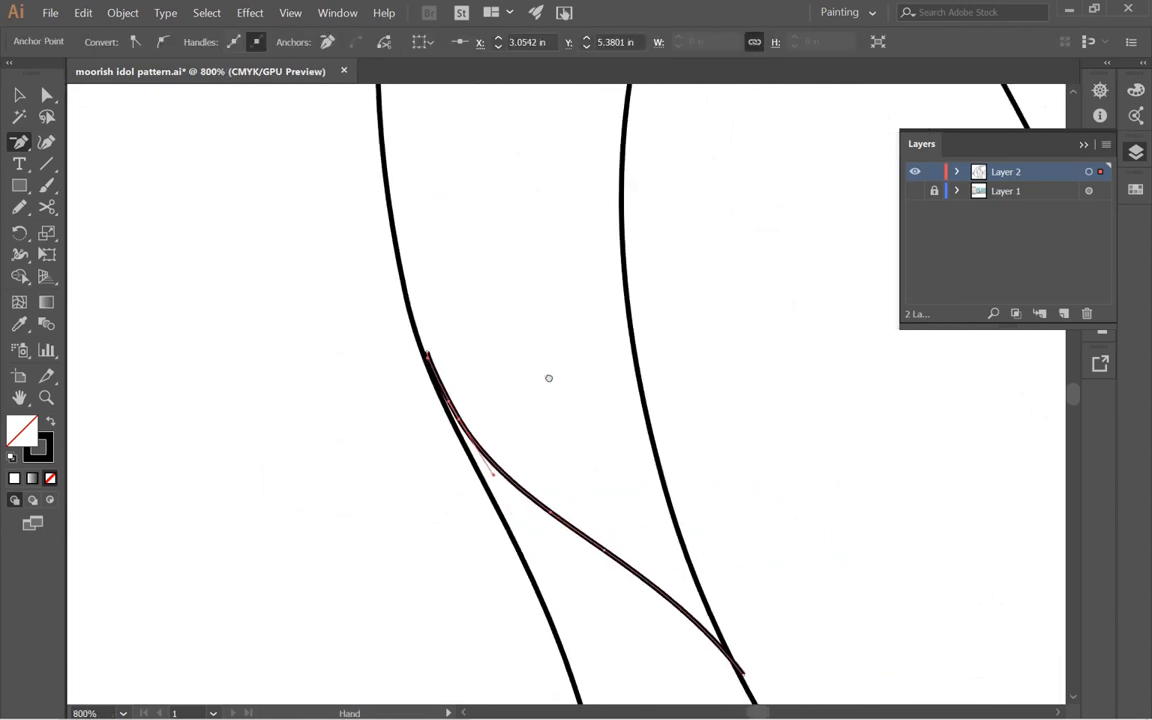
pyautogui.press('a')
pyautogui.moveTo(428, 355)
pyautogui.mouseDown()
pyautogui.moveTo(415, 323)
pyautogui.moveTo(437, 373)
pyautogui.mouseUp()
pyautogui.moveTo(459, 421); pyautogui.dragTo(461, 429)
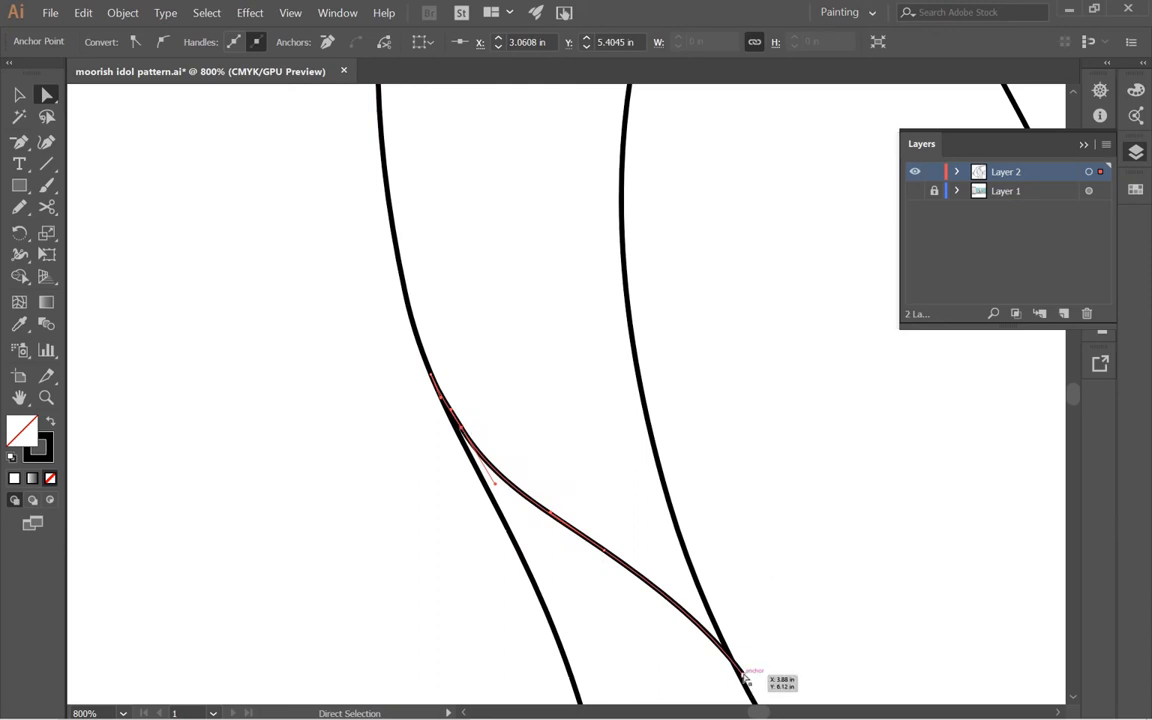
pyautogui.moveTo(745, 676); pyautogui.dragTo(738, 674)
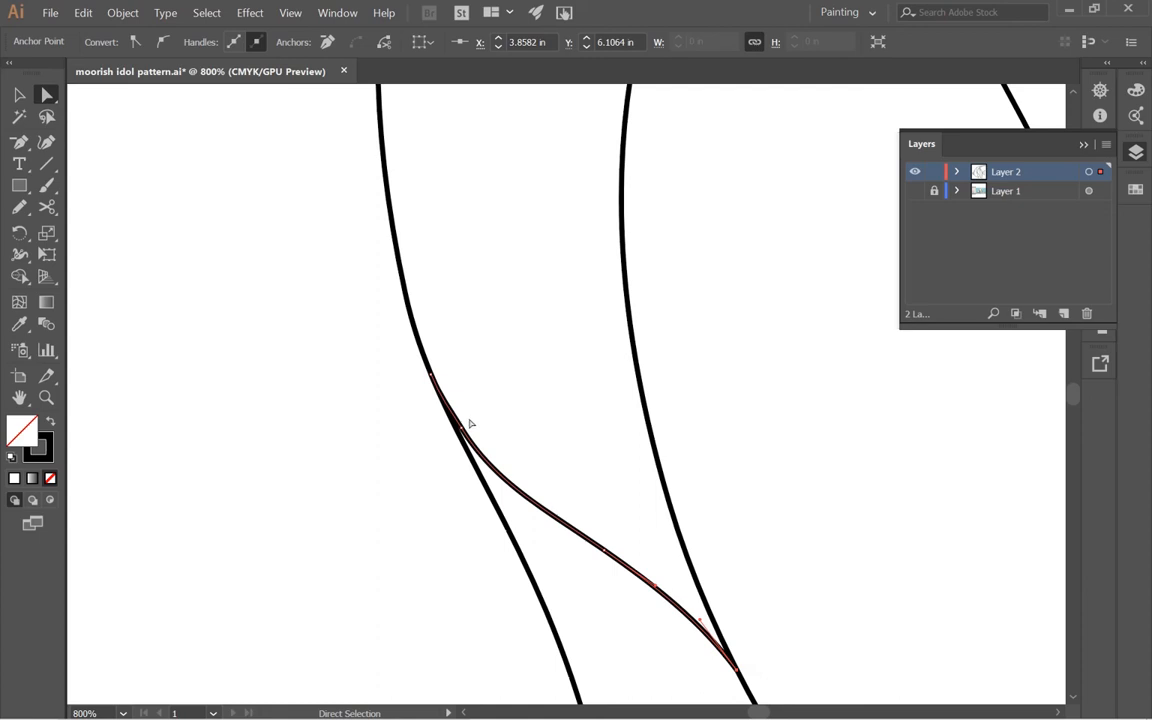
# - Delete the extra anchor near the diagonal curve's upper end and lengthen the end anchor's handle along the band line to smooth the curve
pyautogui.press('-')
pyautogui.click(418, 380)
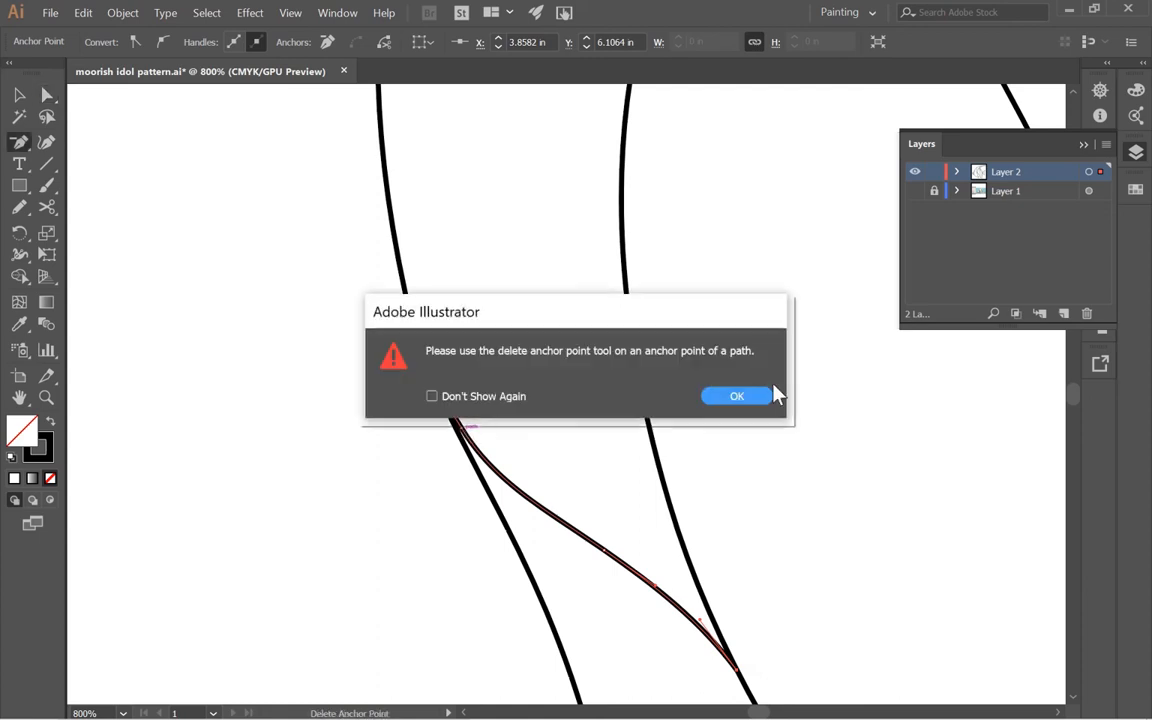
pyautogui.click(738, 397)
pyautogui.click(462, 429)
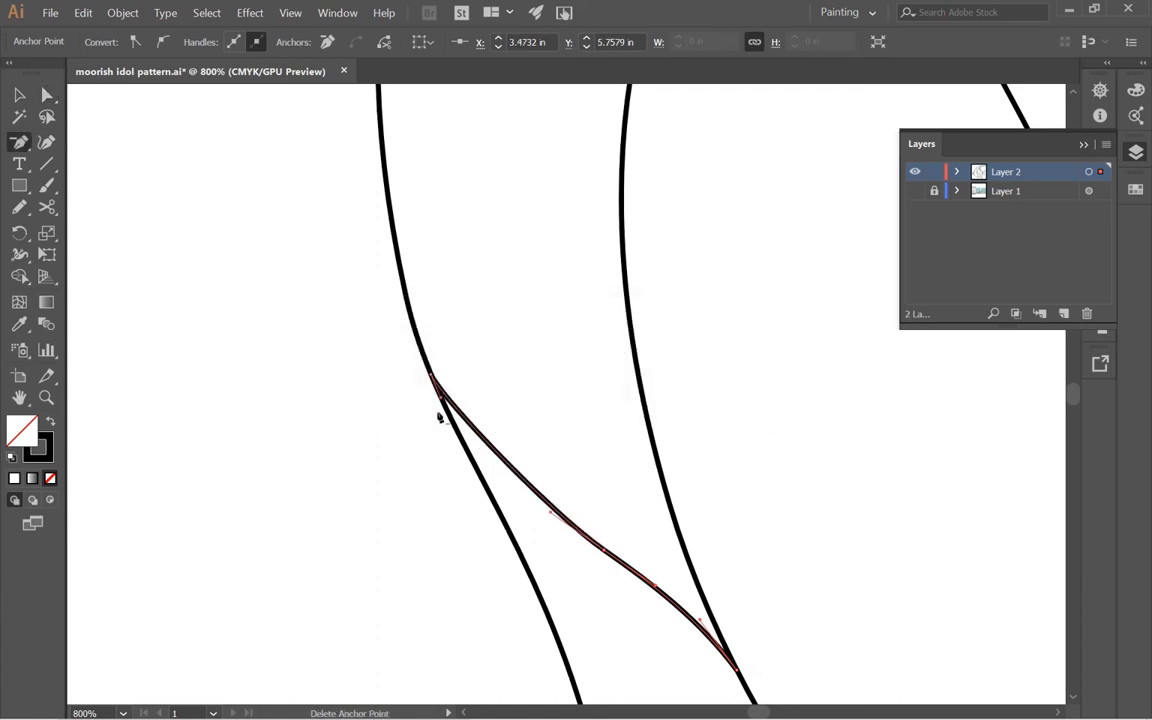
pyautogui.press('a')
pyautogui.moveTo(440, 398); pyautogui.dragTo(468, 450)
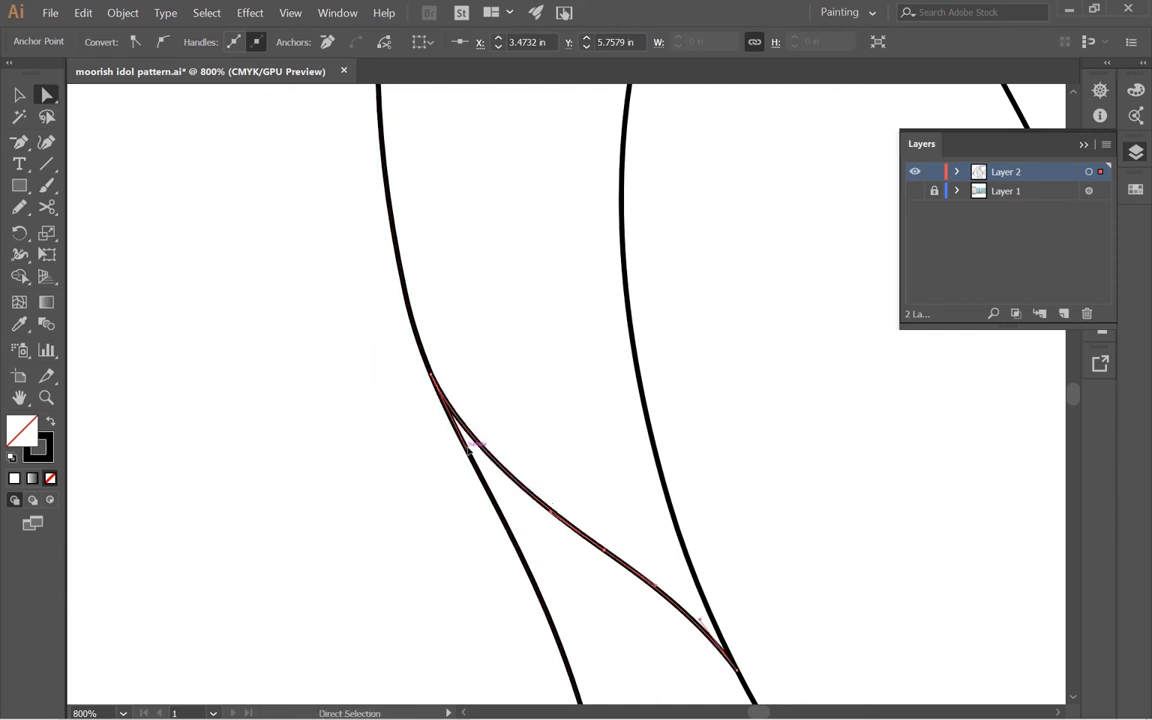
pyautogui.keyDown('ctrl'); pyautogui.keyDown('alt'); pyautogui.click(598, 520); pyautogui.keyUp('alt'); pyautogui.keyUp('ctrl')
pyautogui.keyDown('ctrl'); pyautogui.keyDown('alt'); pyautogui.click(604, 535); pyautogui.keyUp('alt'); pyautogui.keyUp('ctrl')
pyautogui.keyDown('ctrl'); pyautogui.keyDown('alt'); pyautogui.click(604, 535); pyautogui.keyUp('alt'); pyautogui.keyUp('ctrl')
pyautogui.press('v')
pyautogui.click(604, 538)
pyautogui.keyDown('ctrl'); pyautogui.keyDown('alt'); pyautogui.click(604, 535); pyautogui.keyUp('alt'); pyautogui.keyUp('ctrl')
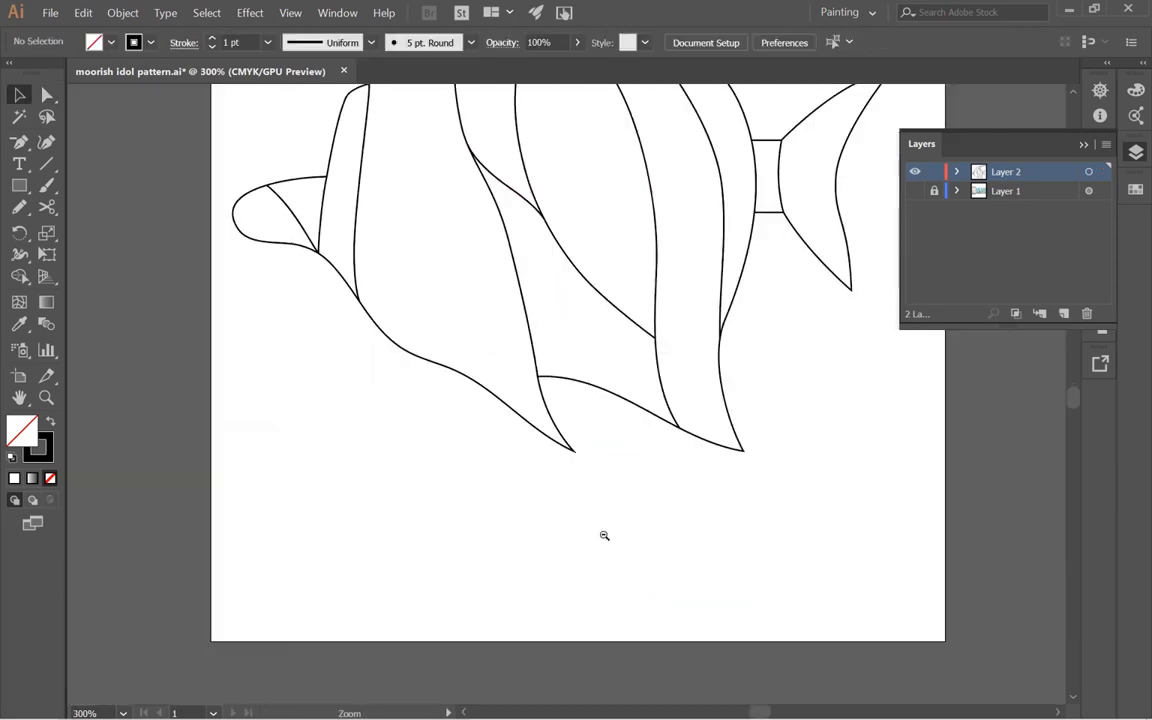
pyautogui.keyDown('ctrl'); pyautogui.keyDown('alt'); pyautogui.click(604, 535); pyautogui.keyUp('alt'); pyautogui.keyUp('ctrl')
pyautogui.keyDown('ctrl'); pyautogui.keyDown('alt'); pyautogui.click(604, 535); pyautogui.keyUp('alt'); pyautogui.keyUp('ctrl')
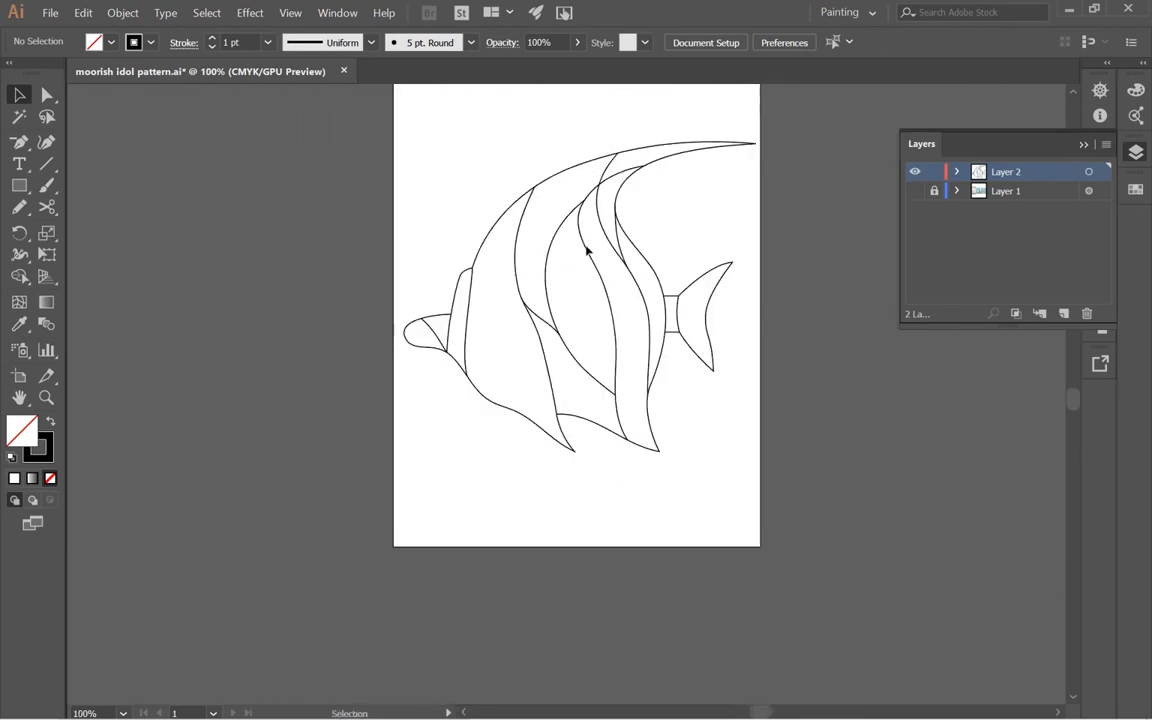
# - Nudge the diagonal curve between the front band and the central panel upward and slightly toward the head, along the band's rear line
pyautogui.moveTo(589, 249); pyautogui.dragTo(568, 379)
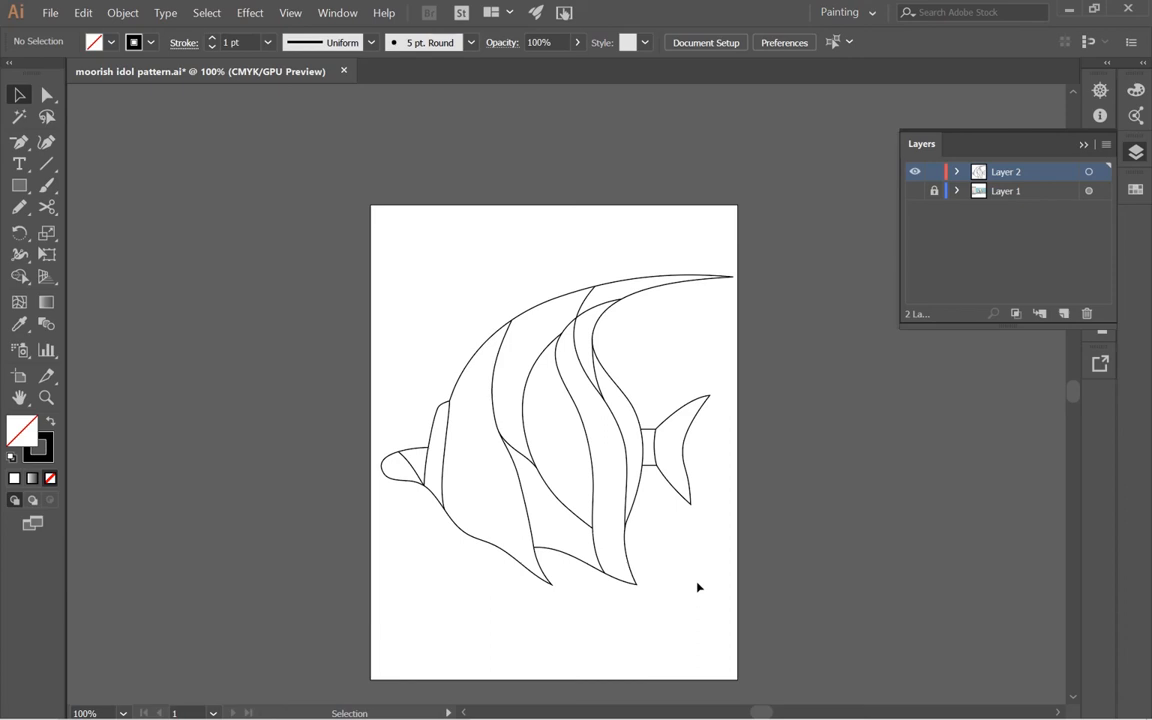
pyautogui.keyDown('ctrl'); pyautogui.click(635, 465); pyautogui.keyUp('ctrl')
pyautogui.keyDown('ctrl'); pyautogui.click(405, 327); pyautogui.keyUp('ctrl')
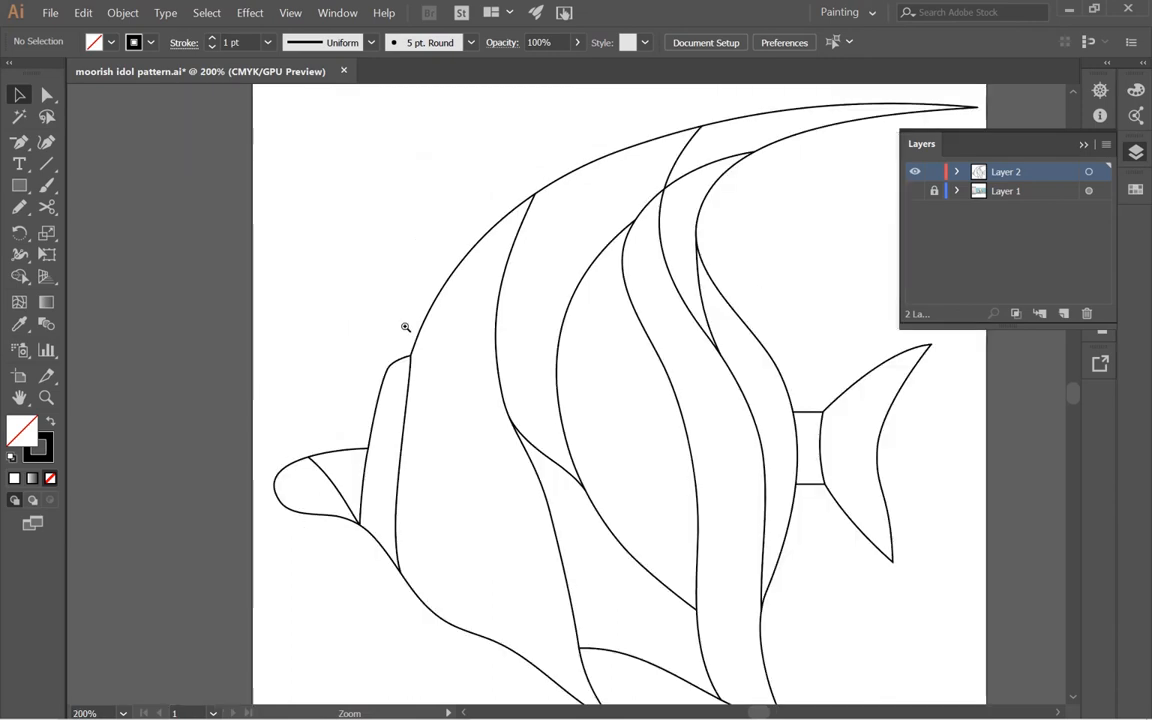
pyautogui.keyDown('ctrl'); pyautogui.click(532, 536); pyautogui.keyUp('ctrl')
pyautogui.keyDown('ctrl'); pyautogui.click(658, 327); pyautogui.keyUp('ctrl')
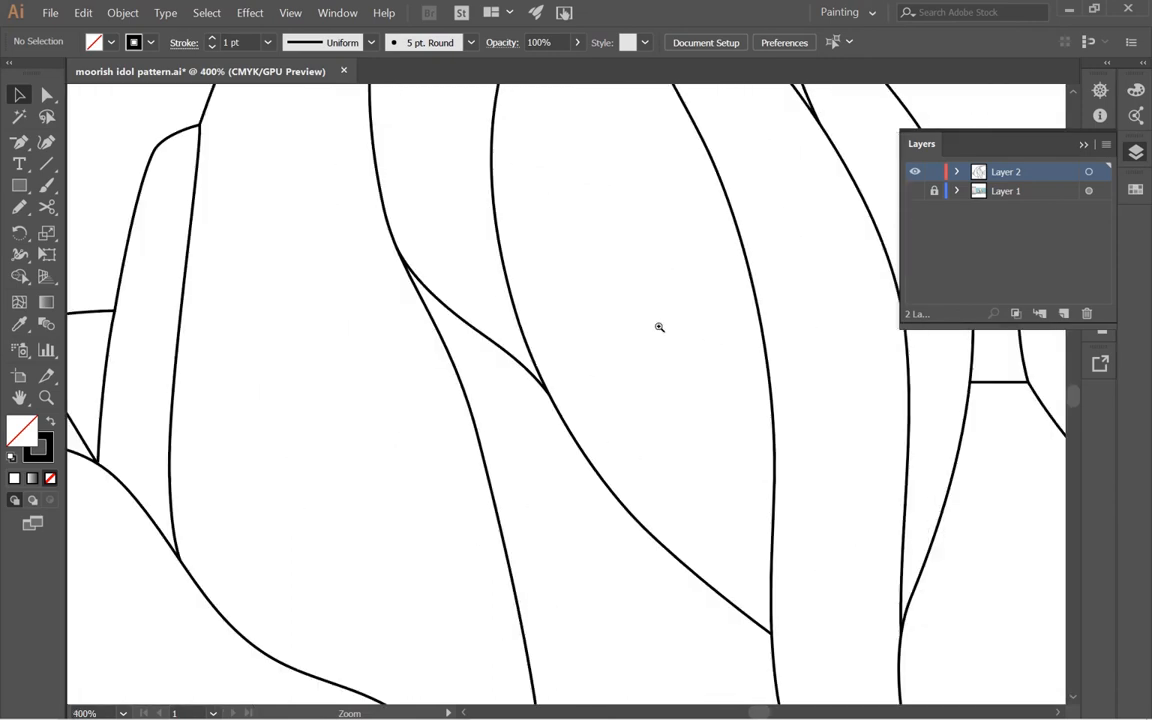
pyautogui.moveTo(501, 347); pyautogui.dragTo(503, 473)
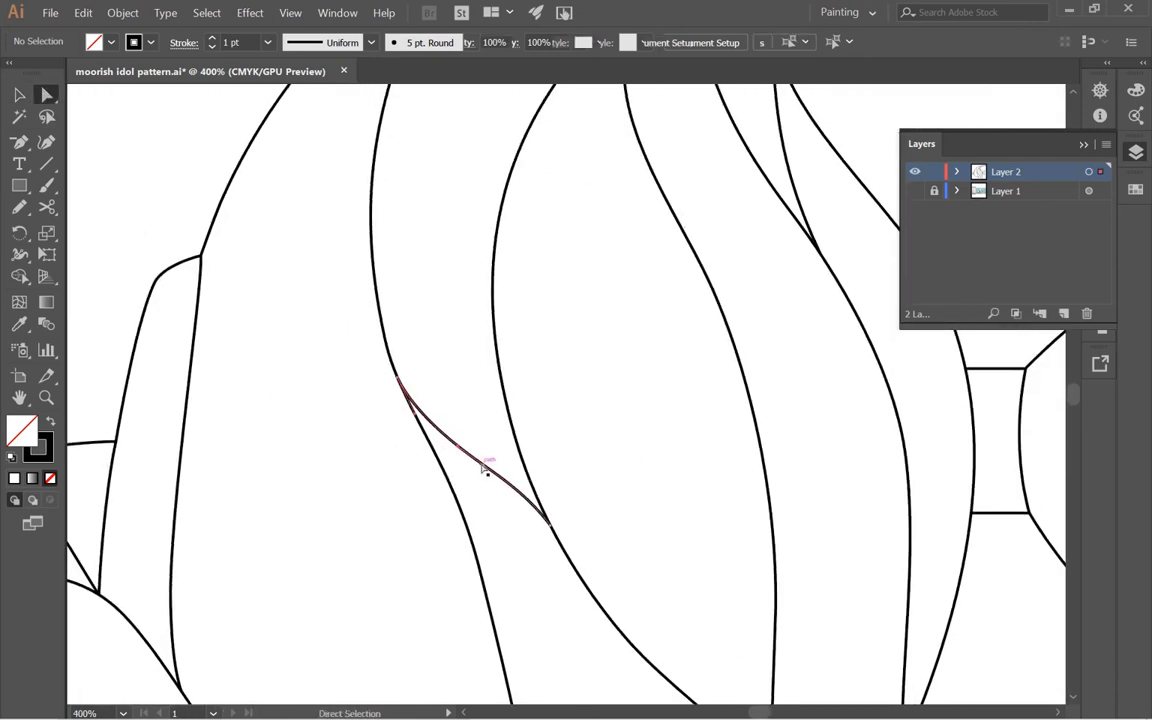
pyautogui.click(483, 468)
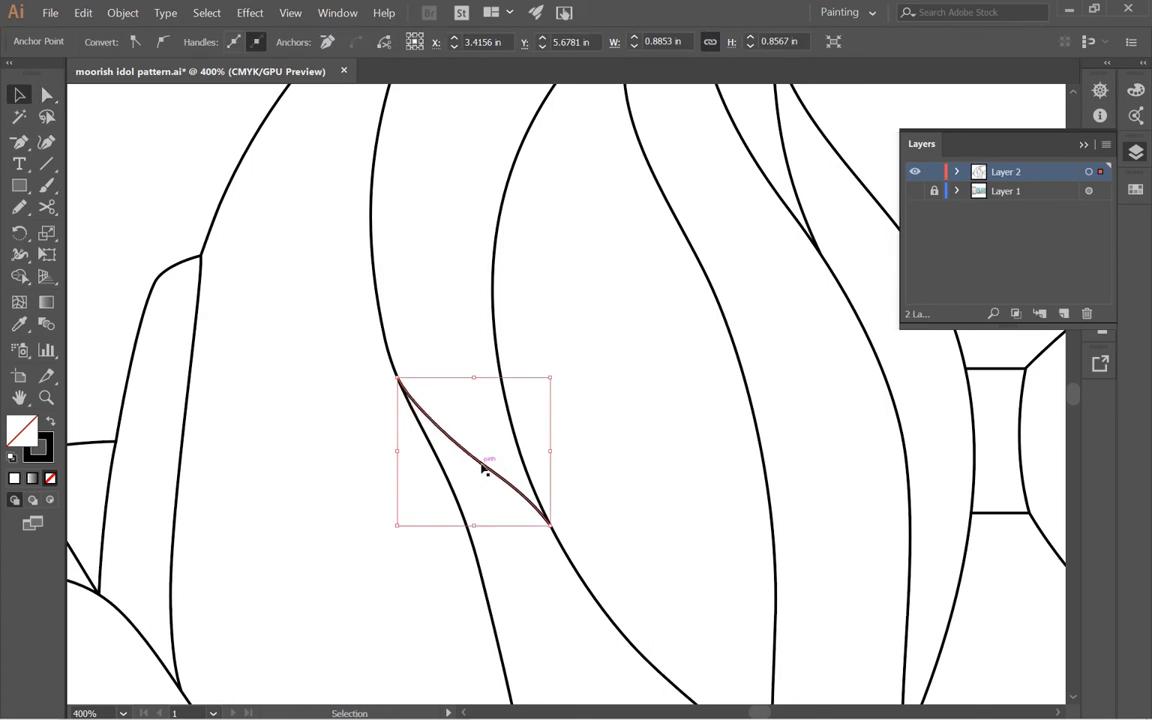
pyautogui.click(483, 468)
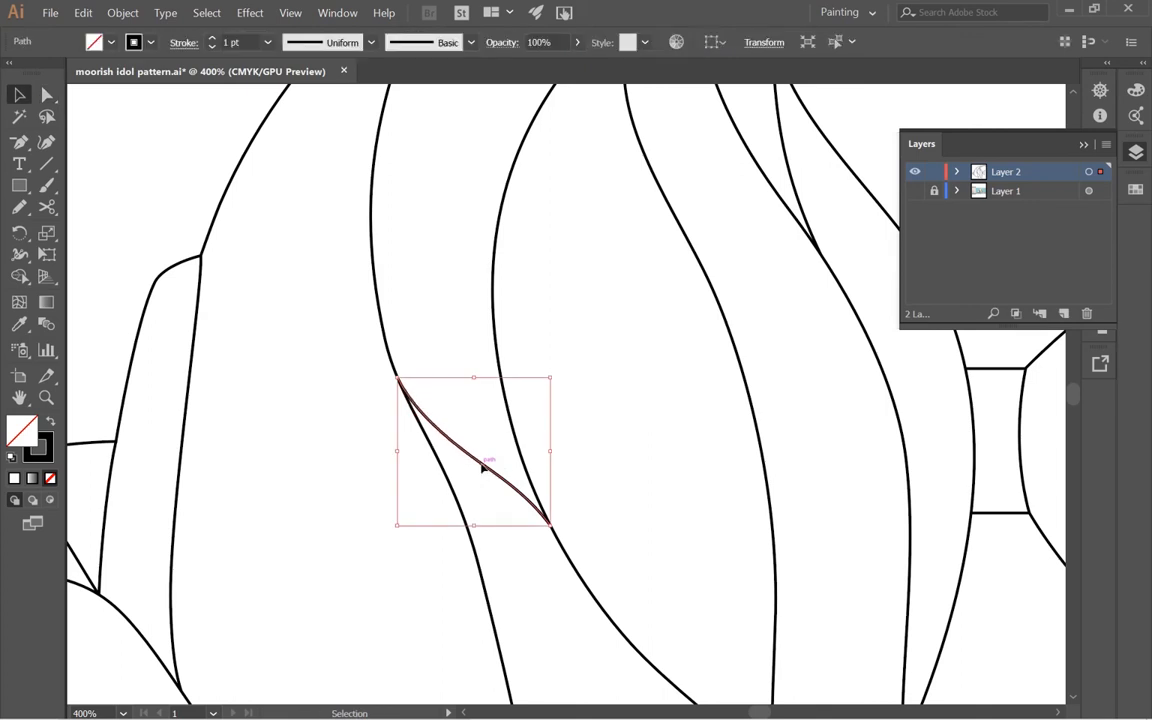
pyautogui.press('Up')
pyautogui.press('Up')
pyautogui.press('Up')
pyautogui.press('Up')
pyautogui.press('Up')
pyautogui.press('Left')
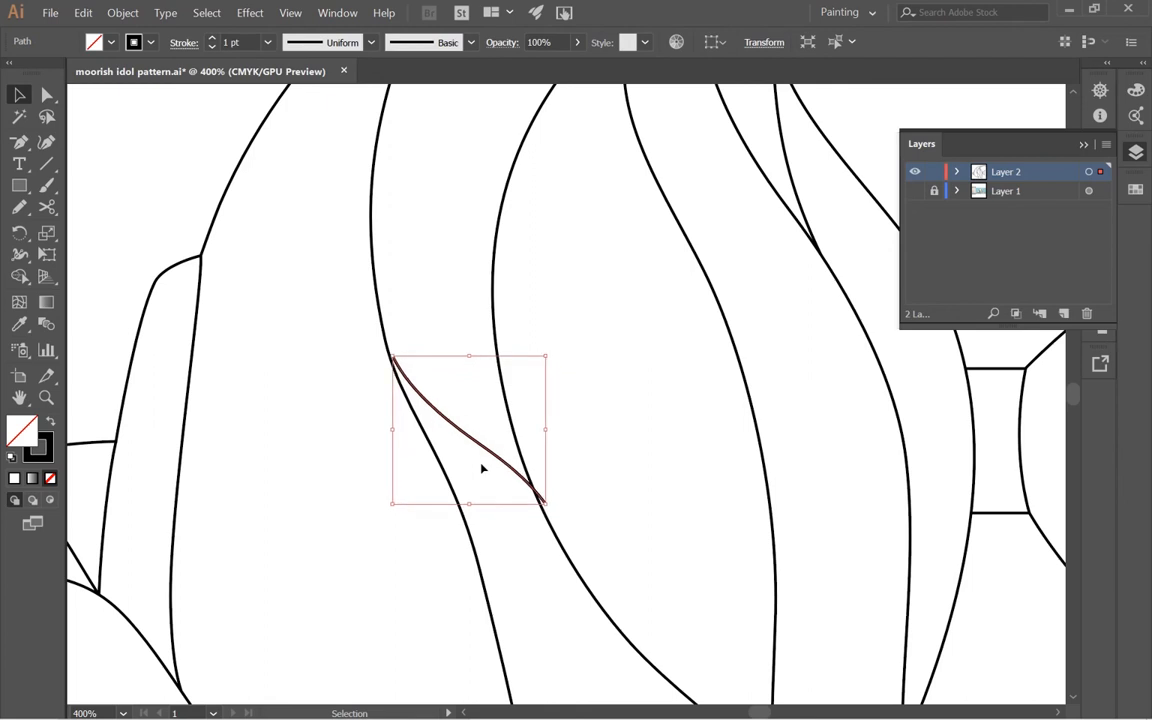
pyautogui.press('Left')
pyautogui.press('Up')
pyautogui.press('Up')
pyautogui.press('Up')
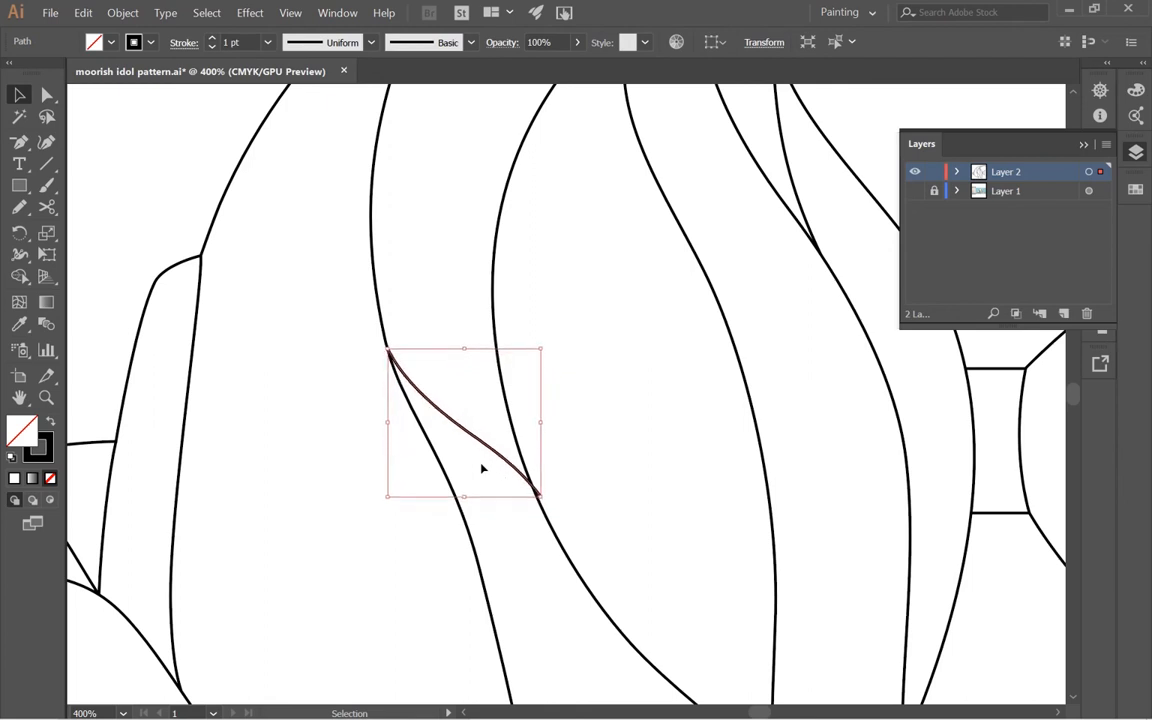
pyautogui.press('Left')
# - Reattach the moved diagonal curve's upper end to the front band's rear line and its lower end to the central panel's front line
pyautogui.hotkey('ctrl', '=')
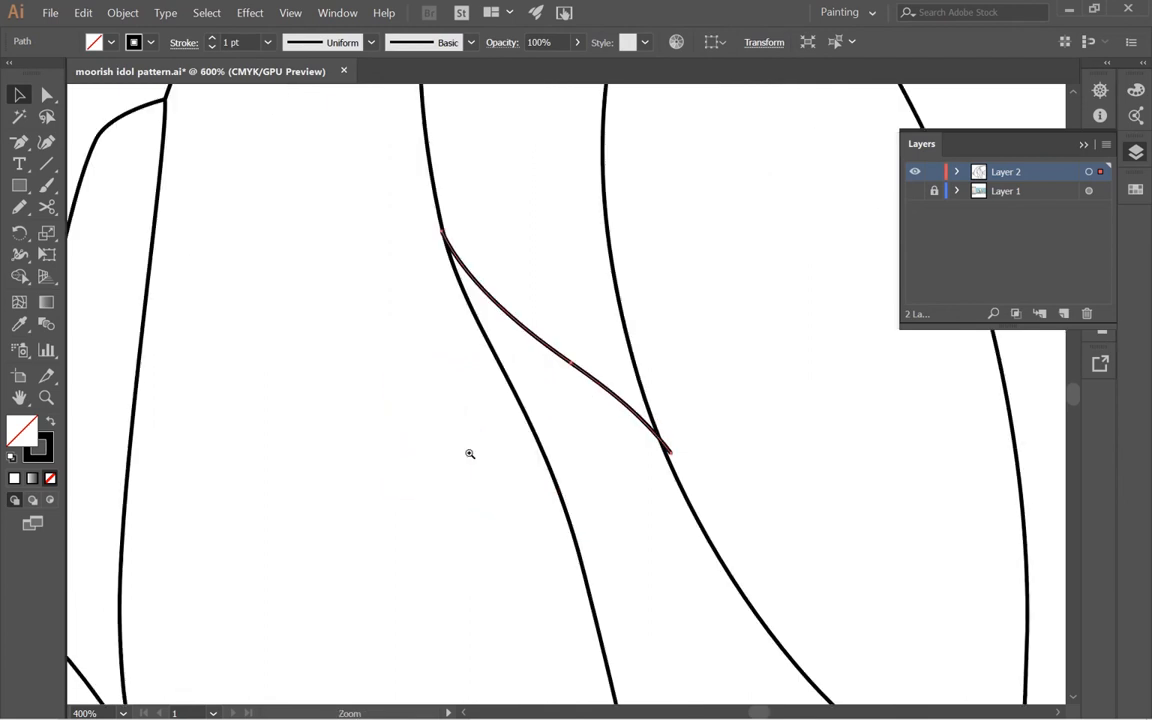
pyautogui.hotkey('ctrl', '=')
pyautogui.press('a')
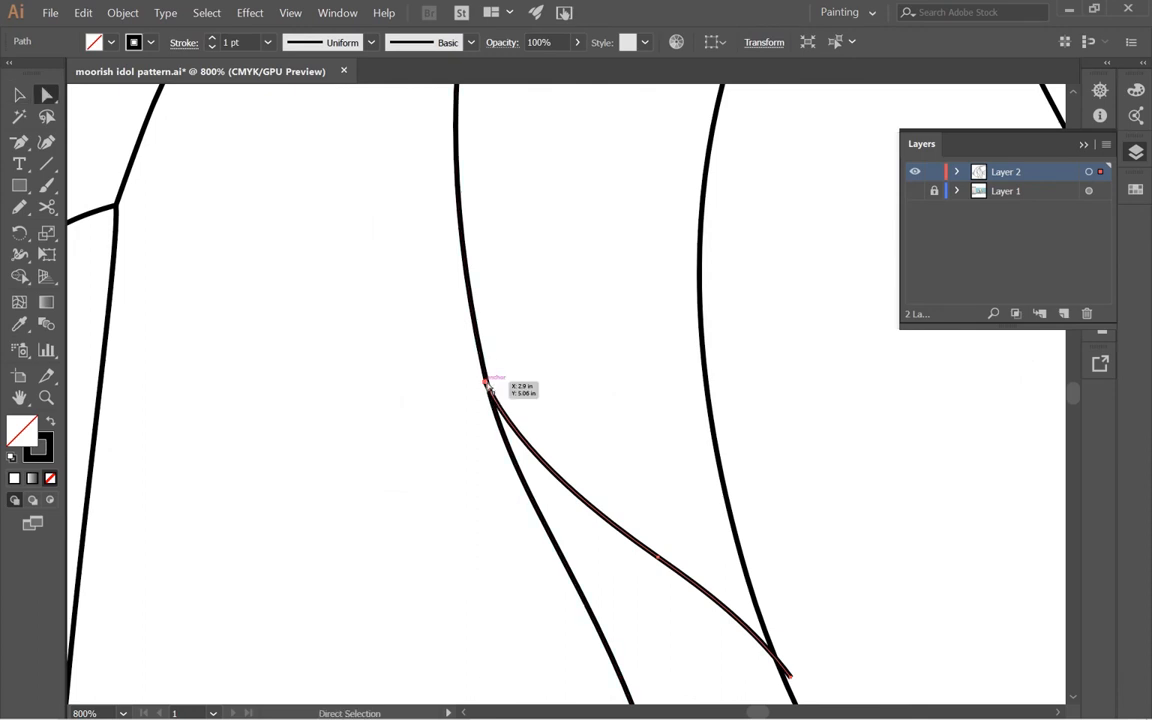
pyautogui.moveTo(490, 389); pyautogui.dragTo(490, 394)
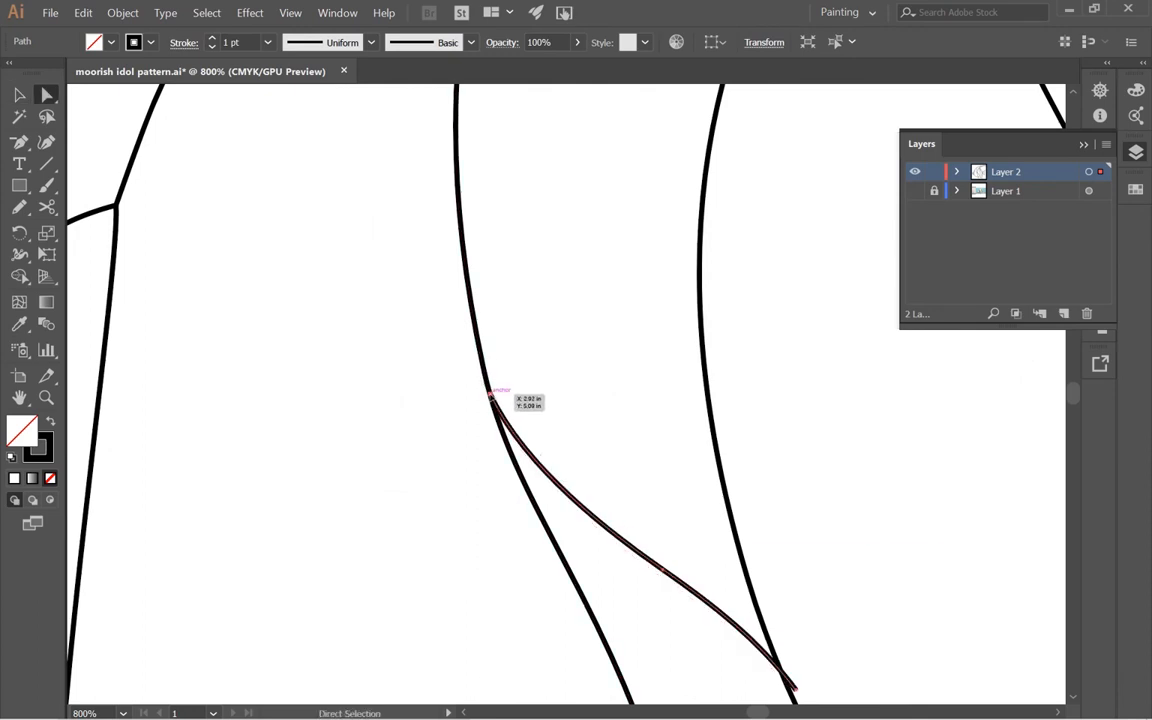
pyautogui.keyDown('ctrl'); pyautogui.click(520, 472); pyautogui.keyUp('ctrl')
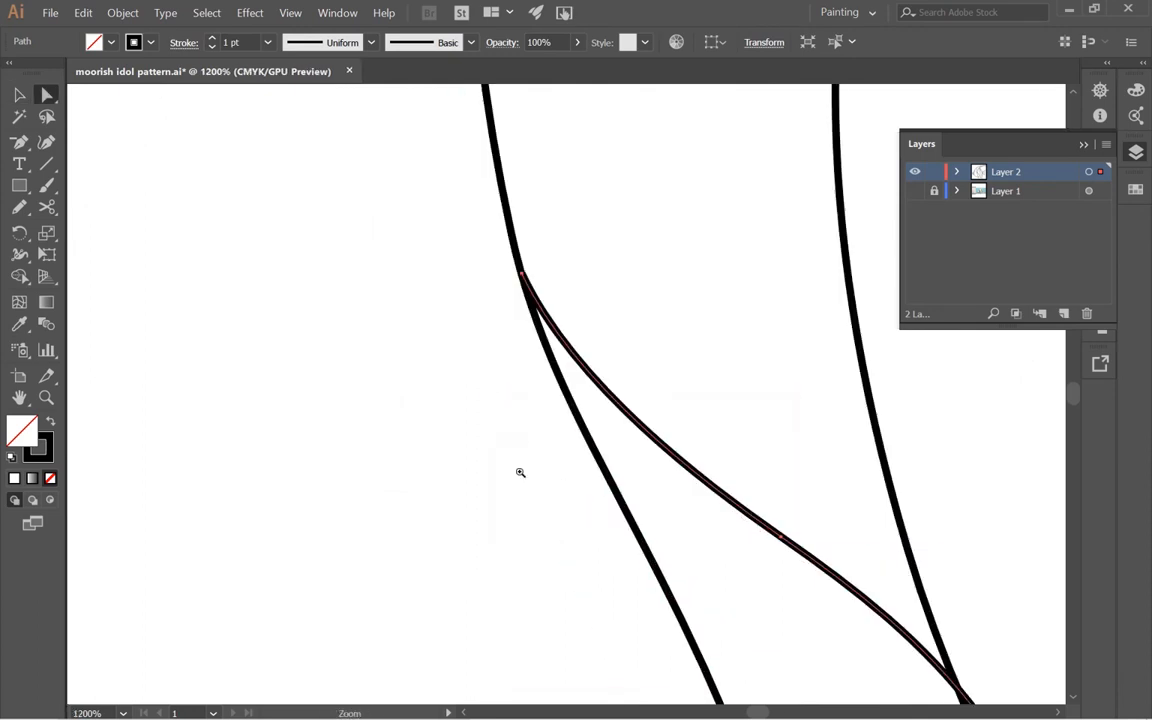
pyautogui.click(522, 275)
pyautogui.moveTo(523, 279); pyautogui.dragTo(518, 263)
pyautogui.moveTo(855, 584); pyautogui.dragTo(430, 279)
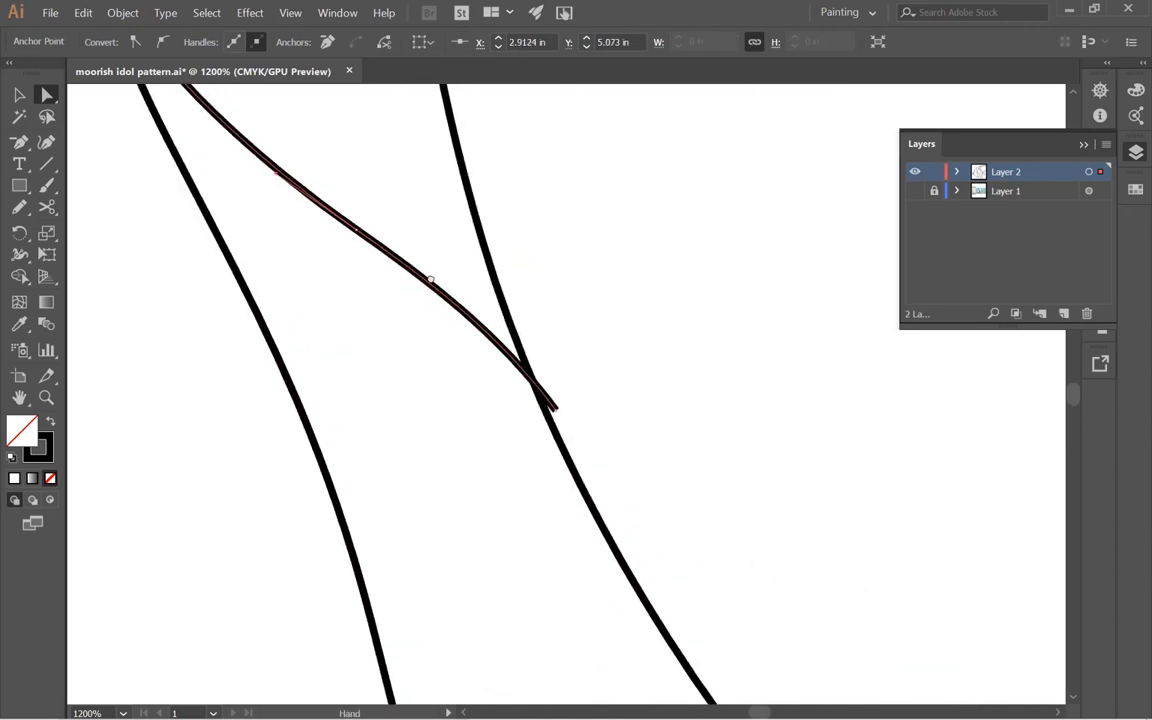
pyautogui.moveTo(556, 408); pyautogui.dragTo(527, 343)
# - Delete the diagonal curve's middle anchor point and lengthen both end handles to form a smooth S-shaped line
pyautogui.keyDown('ctrl'); pyautogui.keyDown('alt'); pyautogui.click(536, 387); pyautogui.keyUp('alt'); pyautogui.keyUp('ctrl')
pyautogui.keyDown('ctrl'); pyautogui.keyDown('alt'); pyautogui.click(536, 387); pyautogui.keyUp('alt'); pyautogui.keyUp('ctrl')
pyautogui.keyDown('ctrl'); pyautogui.keyDown('alt'); pyautogui.click(536, 387); pyautogui.keyUp('alt'); pyautogui.keyUp('ctrl')
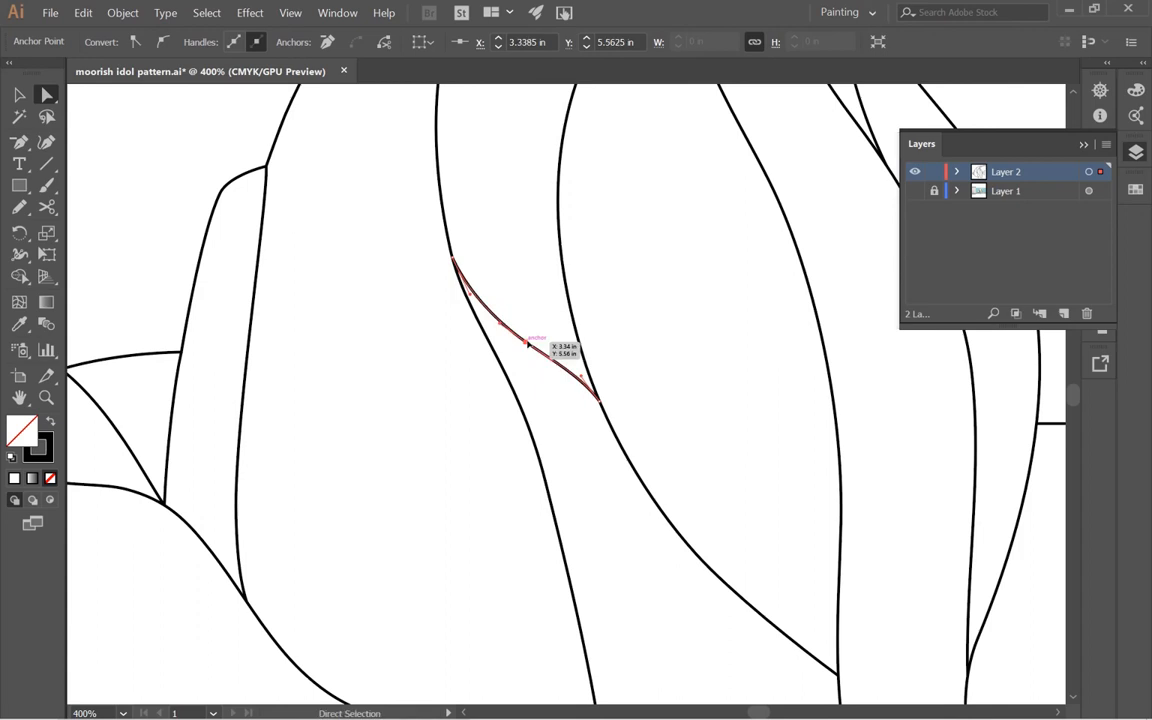
pyautogui.press('-')
pyautogui.click(527, 343)
pyautogui.press('a')
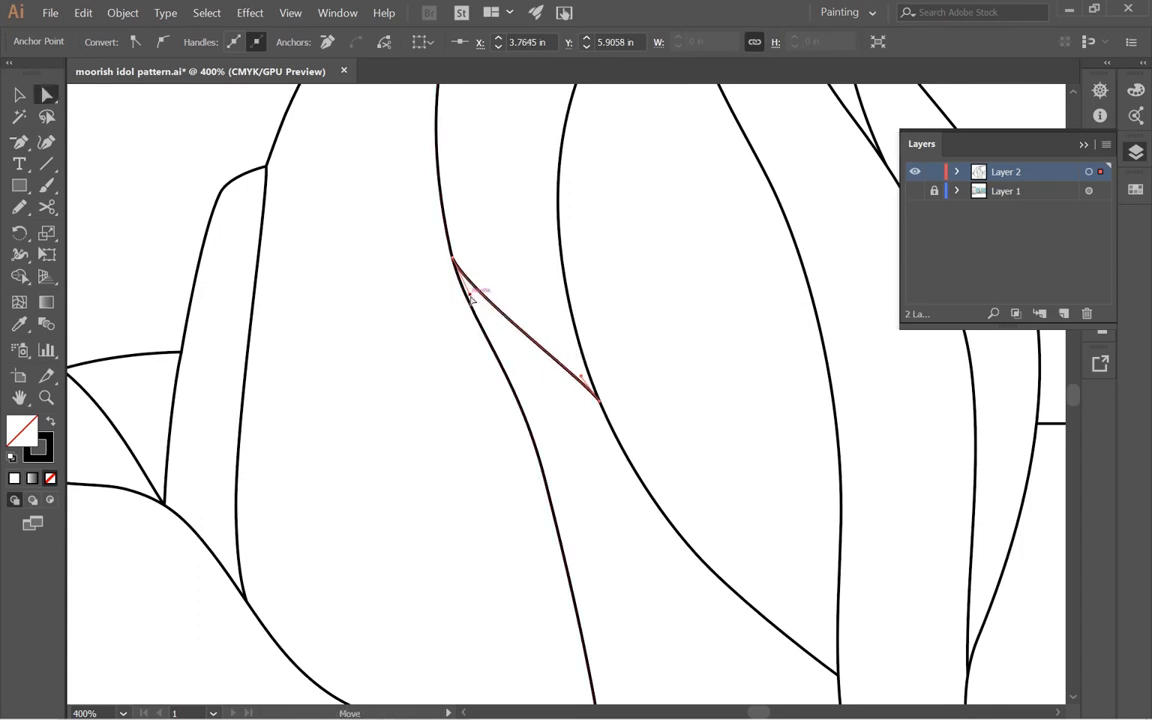
pyautogui.moveTo(469, 293); pyautogui.dragTo(490, 330)
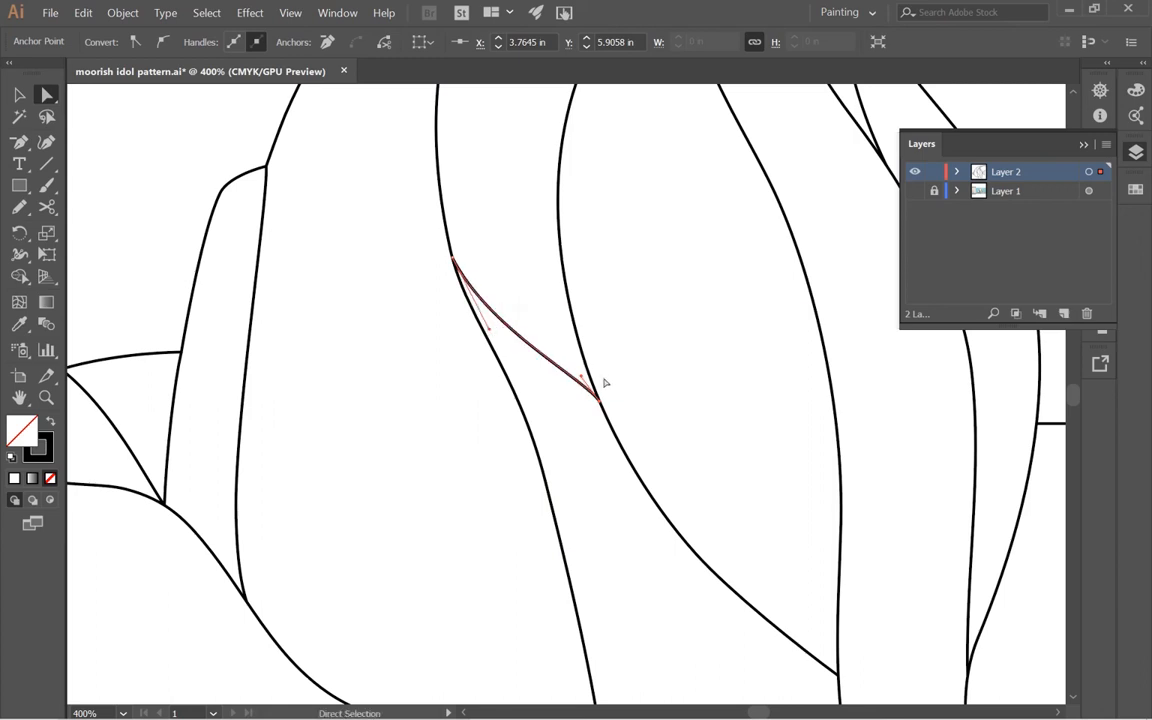
pyautogui.moveTo(585, 378); pyautogui.dragTo(557, 347)
# - Deselect the diagonal curve and save the pattern file
pyautogui.keyDown('ctrl'); pyautogui.keyDown('alt'); pyautogui.click(501, 420); pyautogui.keyUp('alt'); pyautogui.keyUp('ctrl')
pyautogui.keyDown('ctrl'); pyautogui.keyDown('alt'); pyautogui.click(501, 420); pyautogui.keyUp('alt'); pyautogui.keyUp('ctrl')
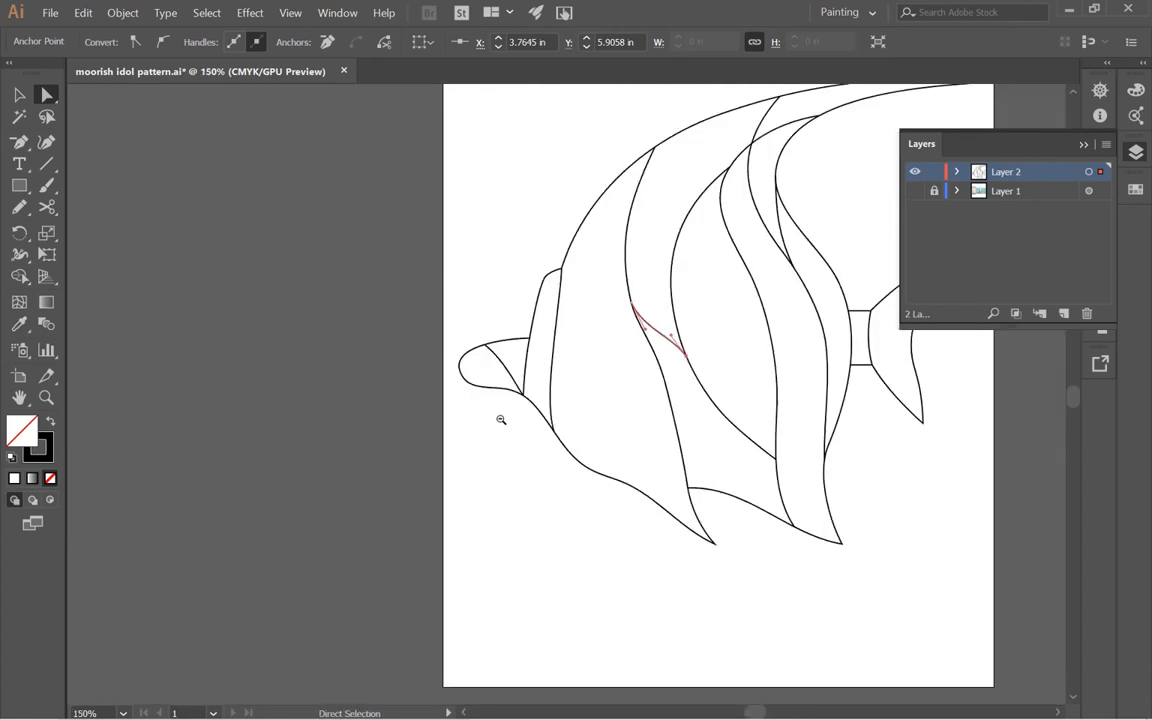
pyautogui.press('v')
pyautogui.click(501, 420)
pyautogui.keyDown('ctrl'); pyautogui.keyDown('alt'); pyautogui.click(501, 420); pyautogui.keyUp('alt'); pyautogui.keyUp('ctrl')
pyautogui.keyDown('ctrl'); pyautogui.keyDown('alt'); pyautogui.click(501, 420); pyautogui.keyUp('alt'); pyautogui.keyUp('ctrl')
pyautogui.moveTo(501, 420); pyautogui.dragTo(369, 512)
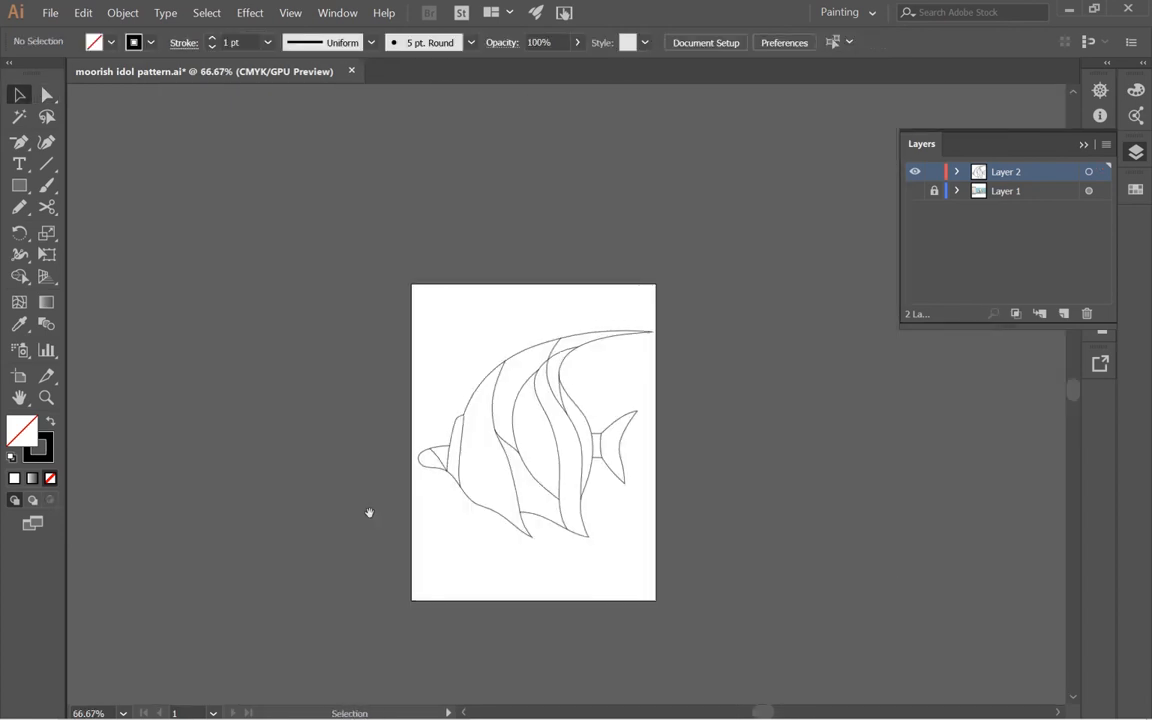
pyautogui.hotkey('ctrl', 's')
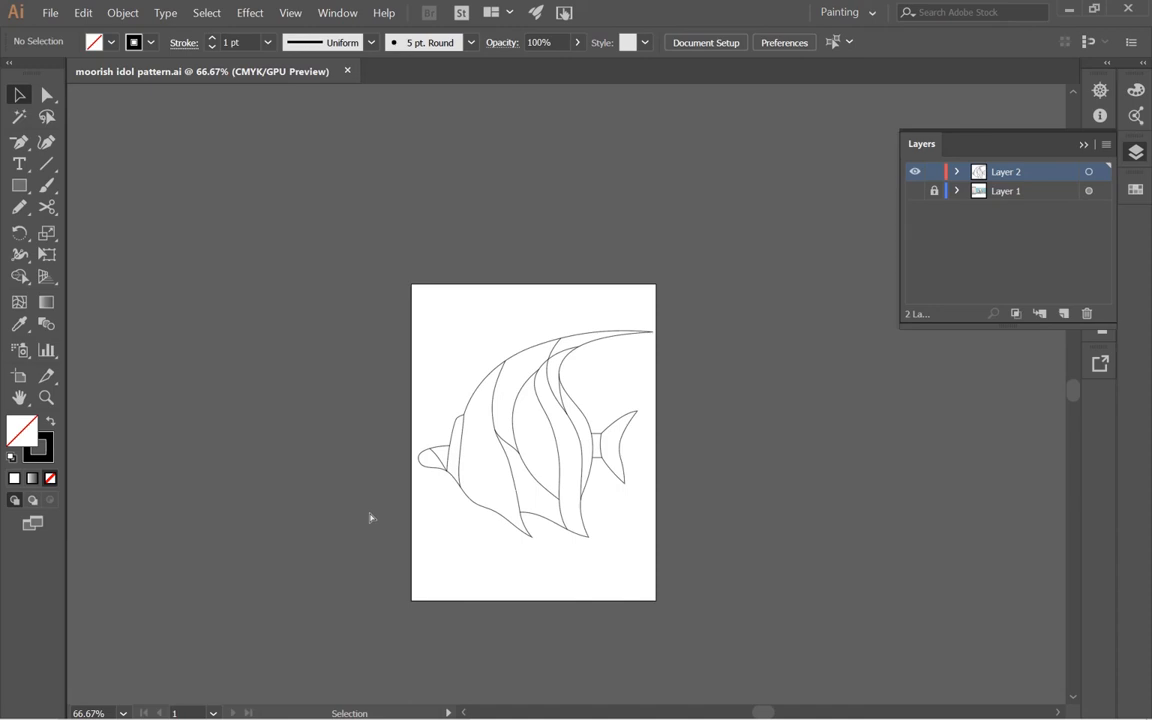
# - Set the stroke weight of all the fish pattern's lines to 2.25 pt and deselect them
pyautogui.keyDown('ctrl'); pyautogui.click(545, 409); pyautogui.keyUp('ctrl')
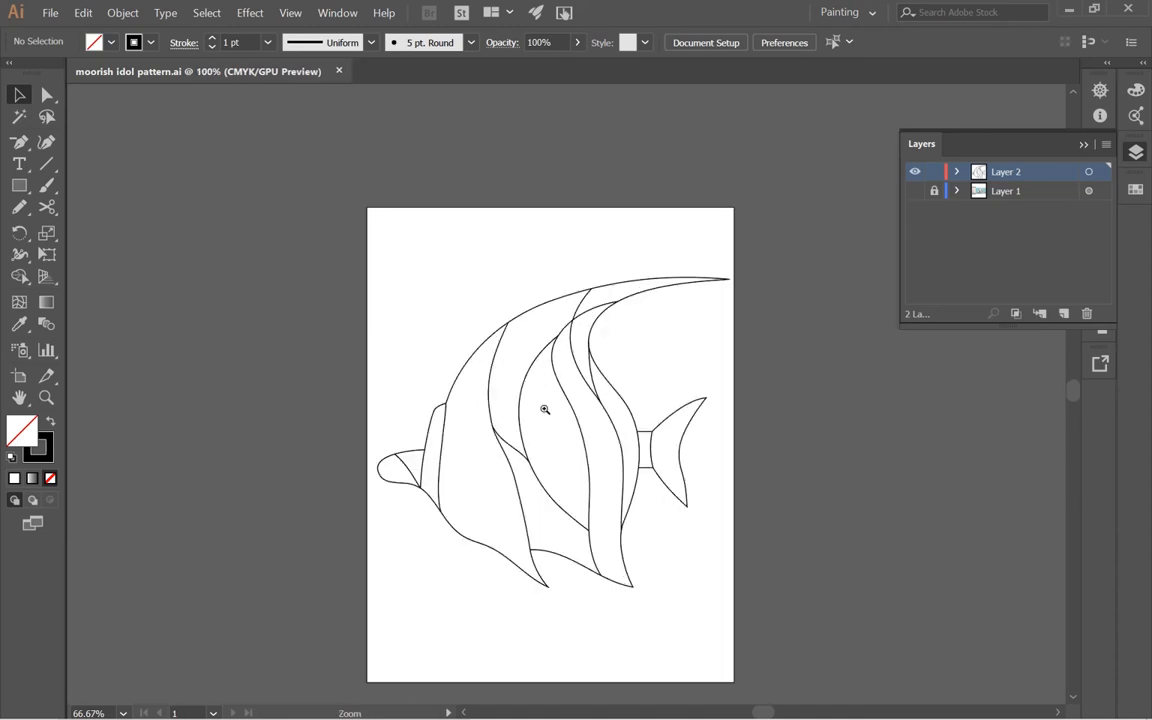
pyautogui.keyDown('ctrl'); pyautogui.click(545, 409); pyautogui.keyUp('ctrl')
pyautogui.moveTo(612, 523); pyautogui.dragTo(528, 501)
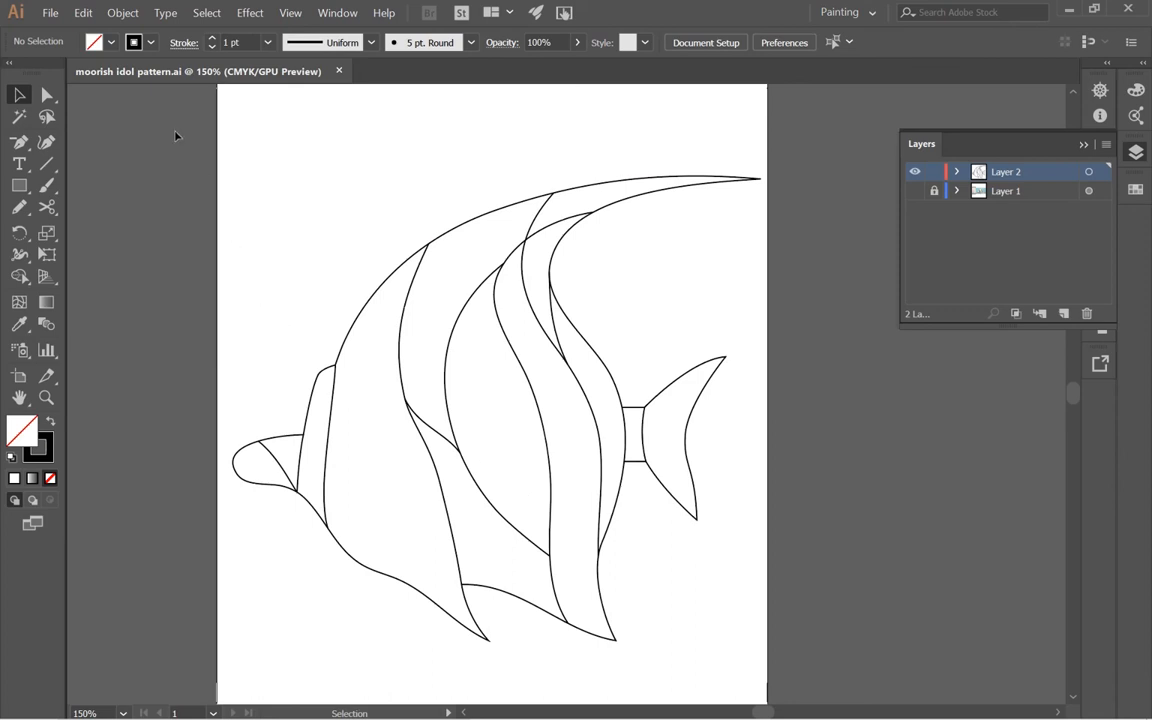
pyautogui.moveTo(175, 136); pyautogui.dragTo(849, 652)
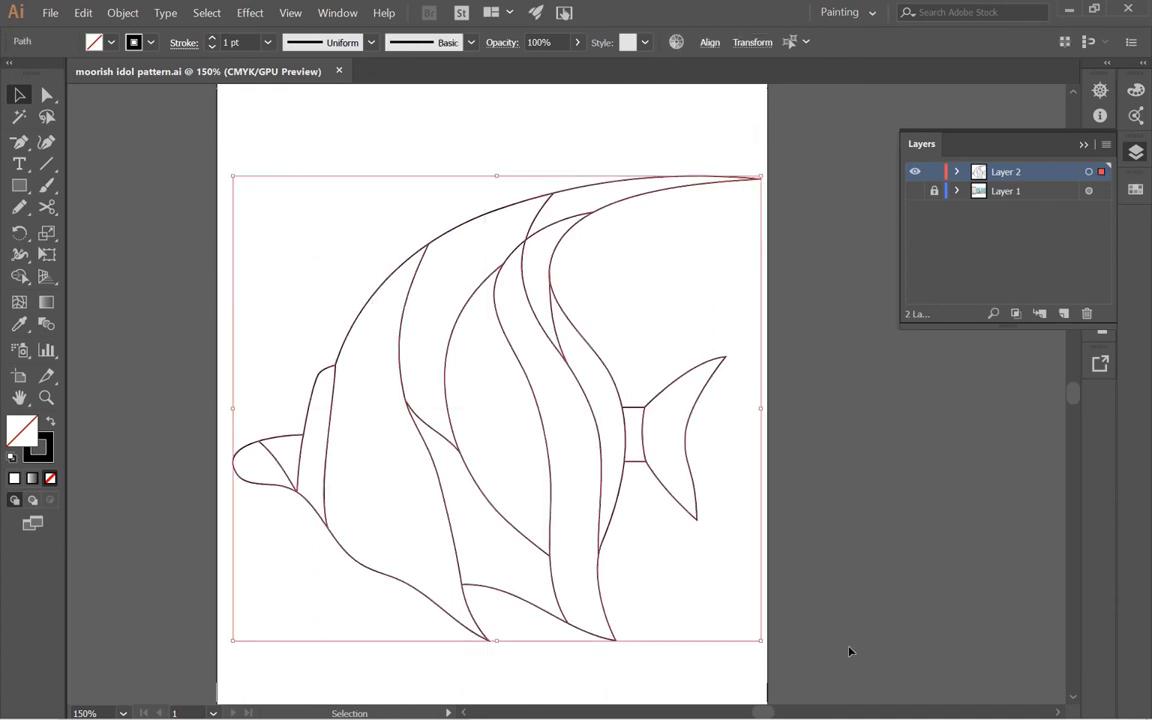
pyautogui.click(222, 42)
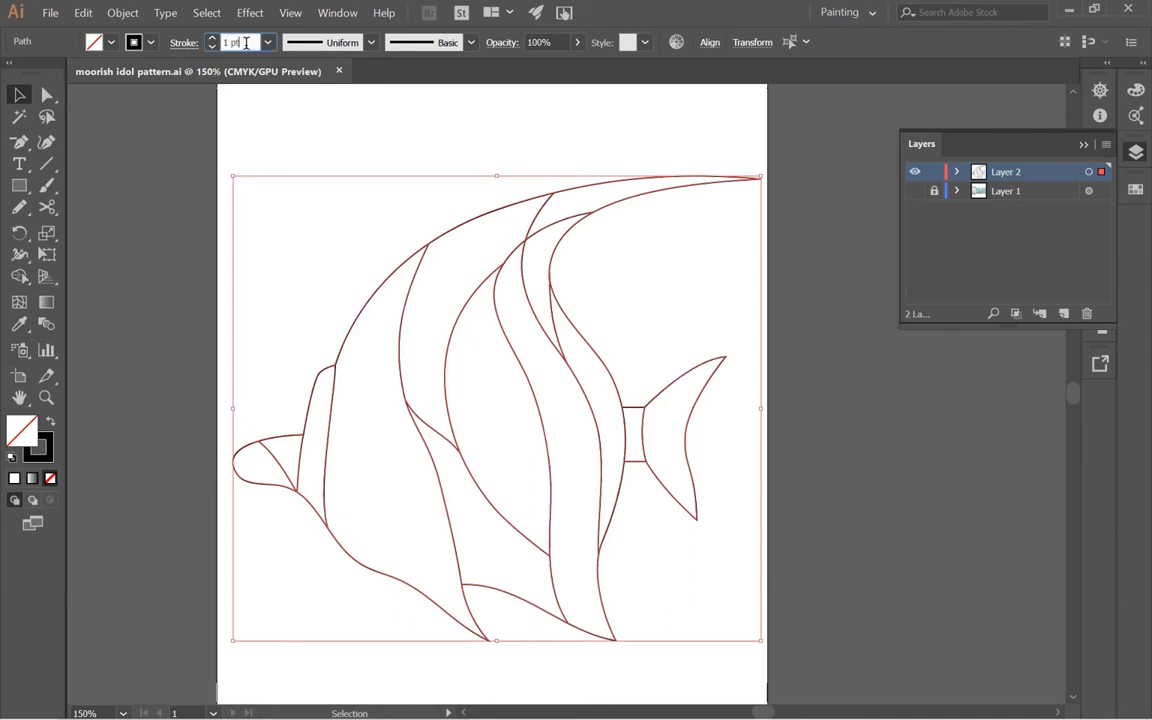
pyautogui.write('2.25 pt')
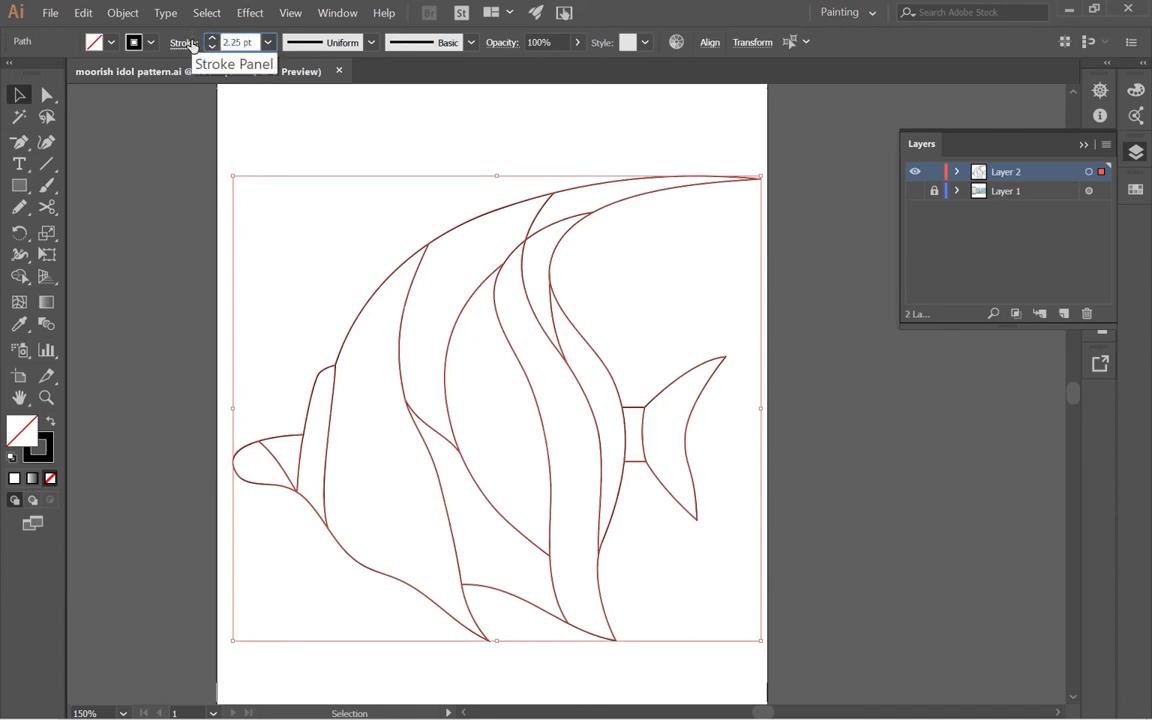
pyautogui.press('Return')
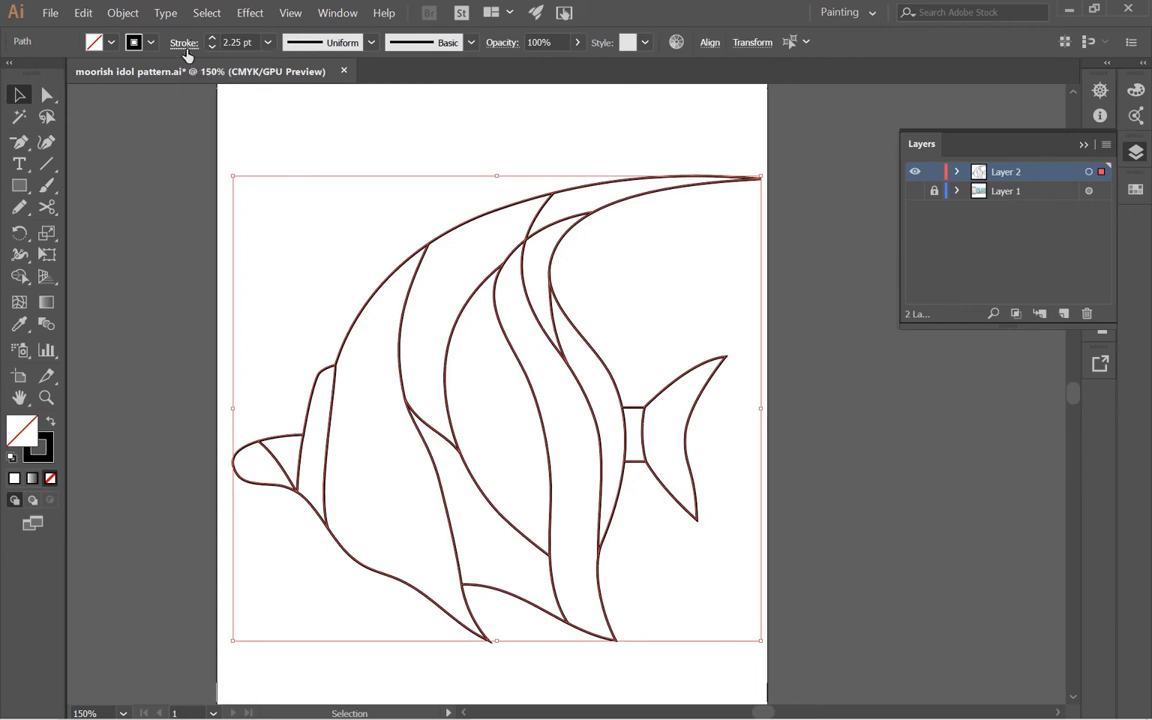
pyautogui.click(165, 249)
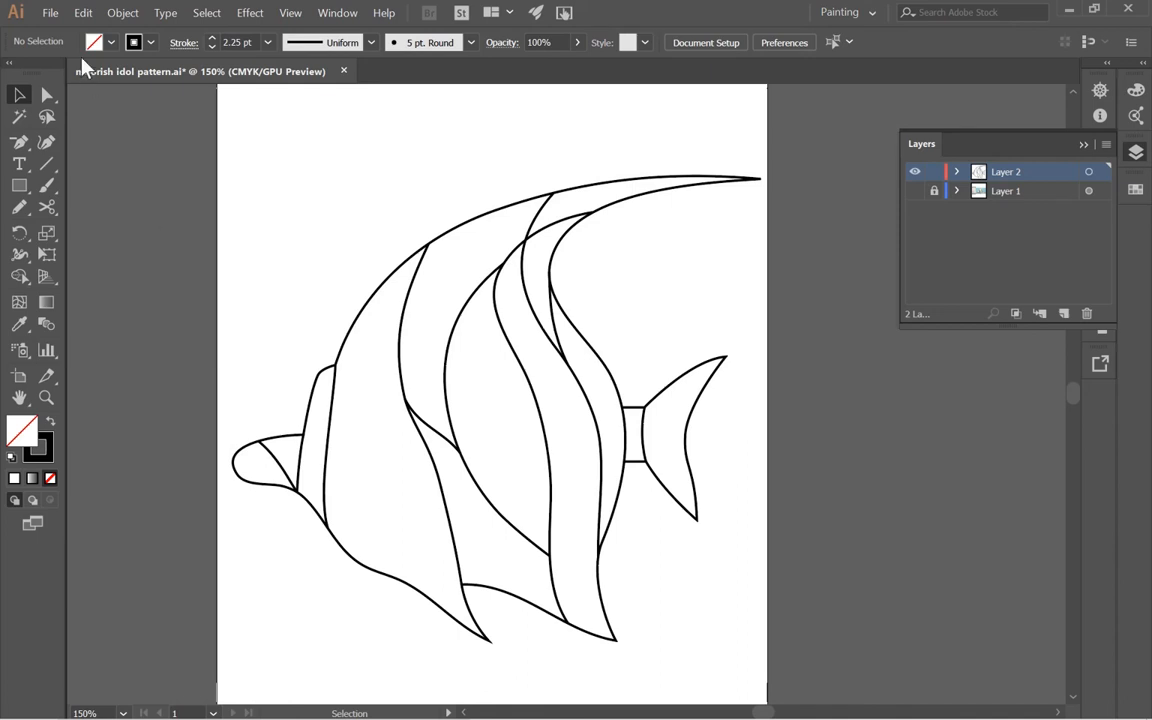
# - Set up a JPEG export named "moorish idol pattern" on the Desktop, using all artboards, and proceed to the JPEG options
pyautogui.click(50, 12)
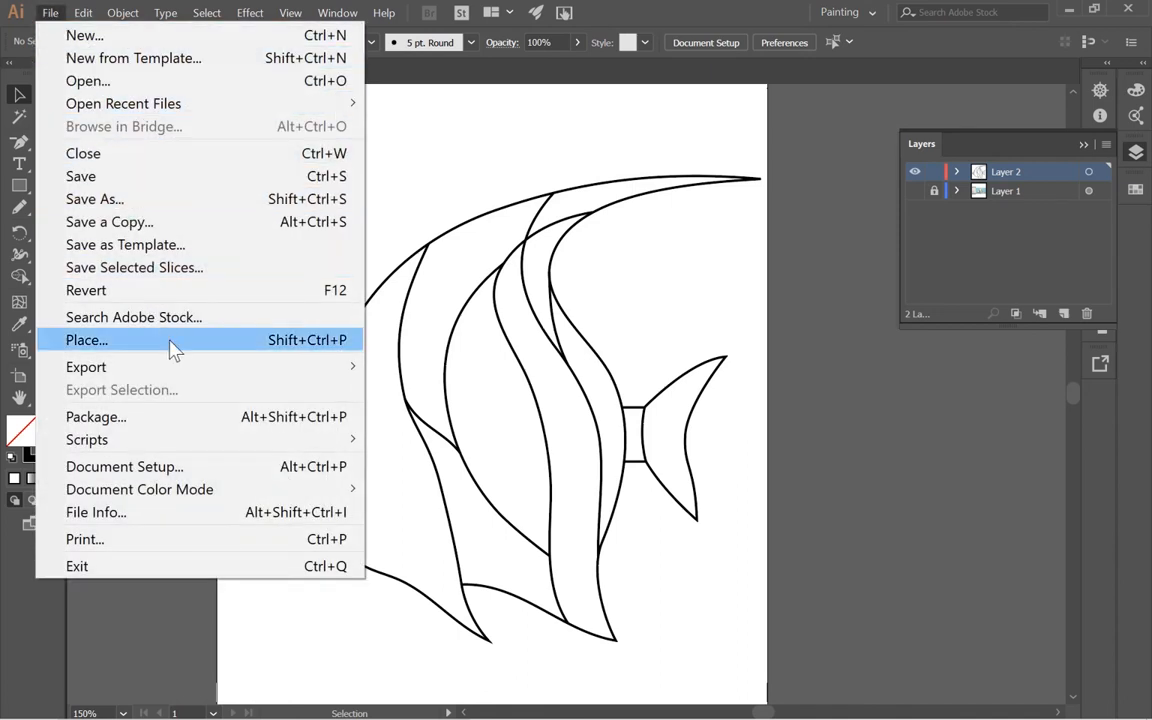
pyautogui.moveTo(222, 367)
pyautogui.click(428, 392)
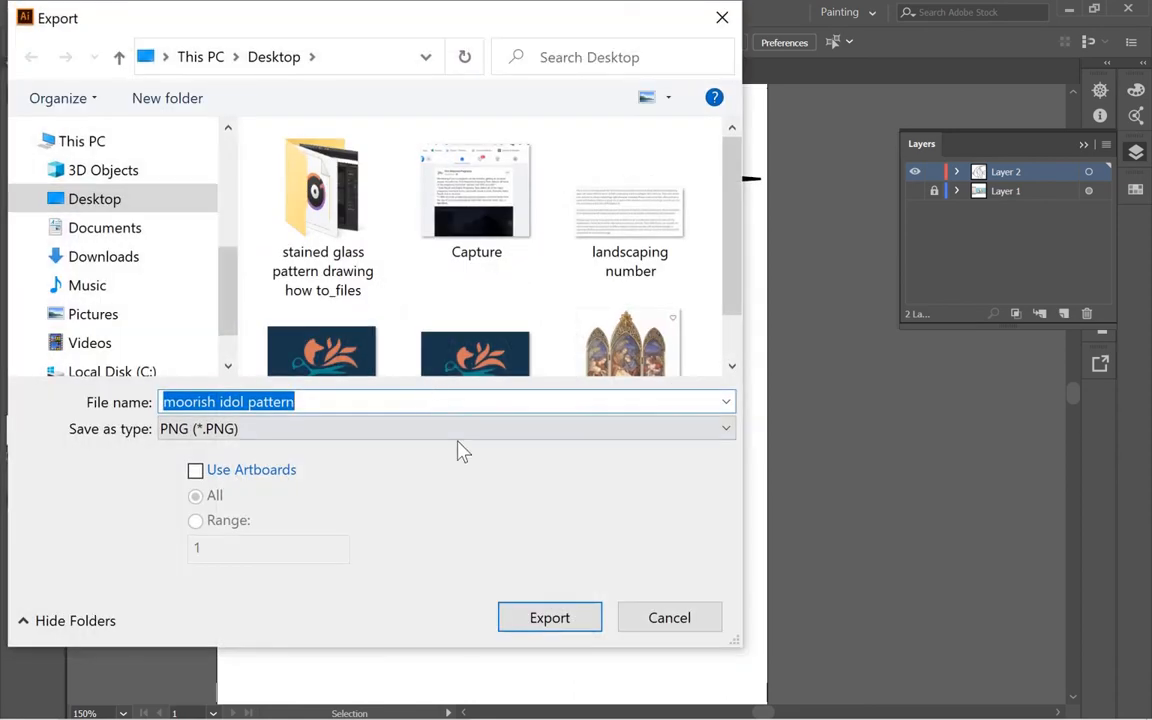
pyautogui.click(458, 437)
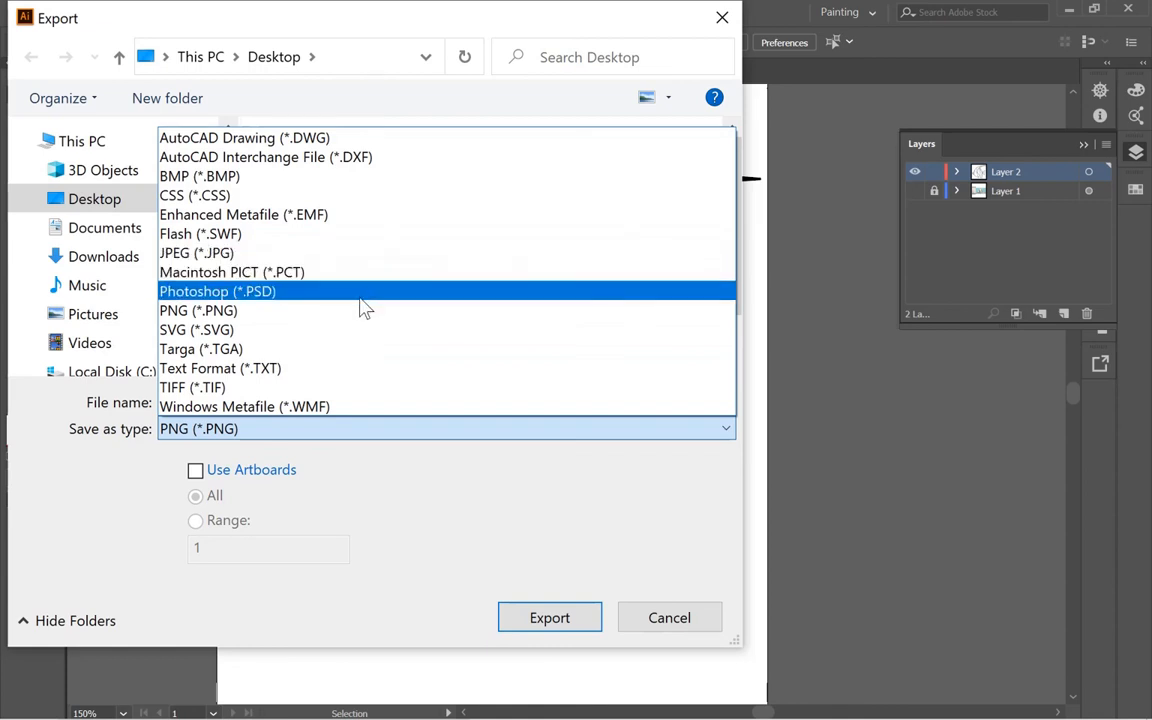
pyautogui.click(437, 498)
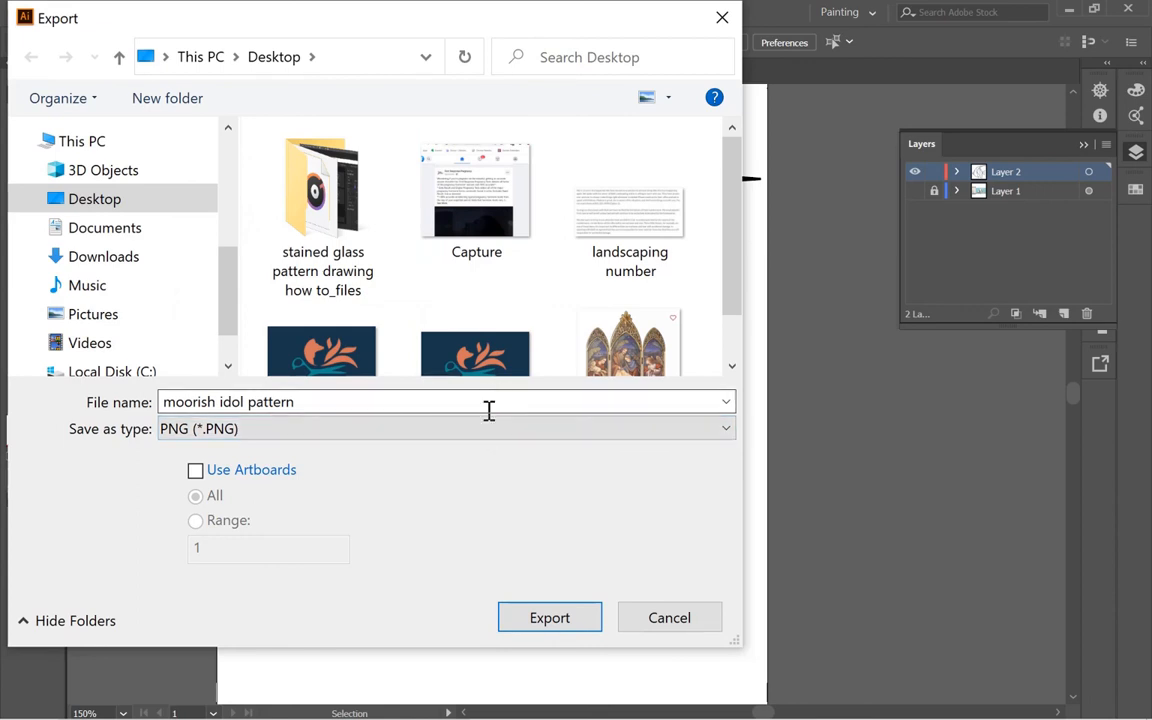
pyautogui.click(437, 442)
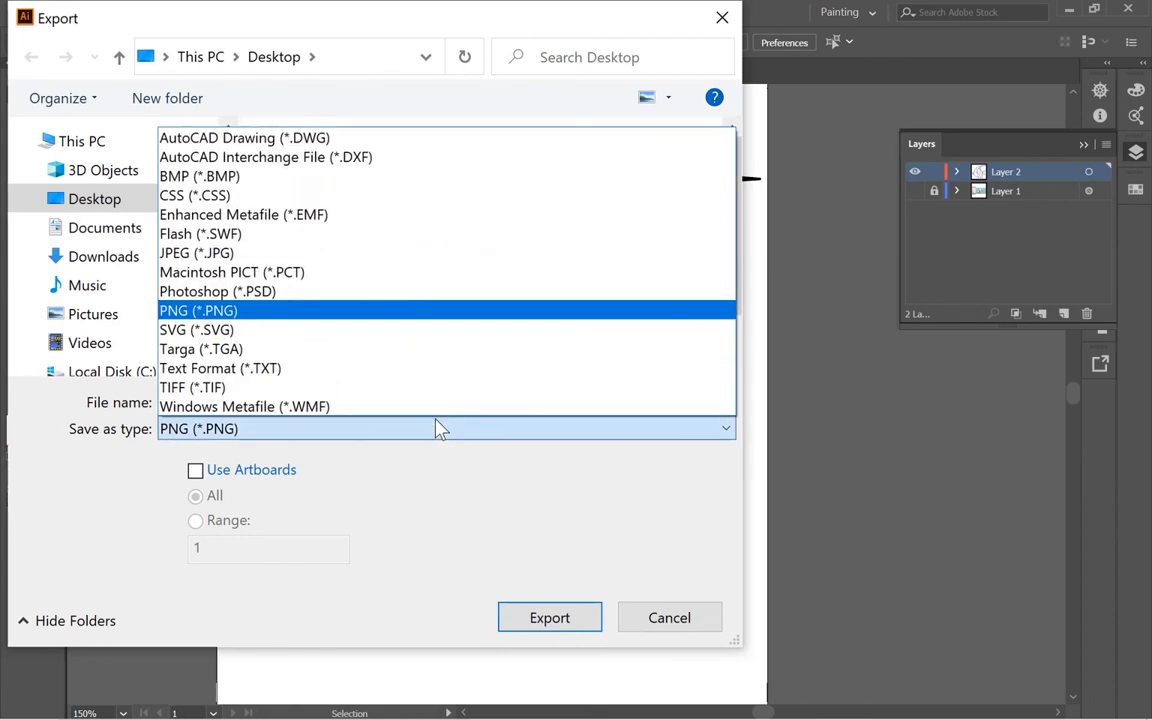
pyautogui.click(395, 256)
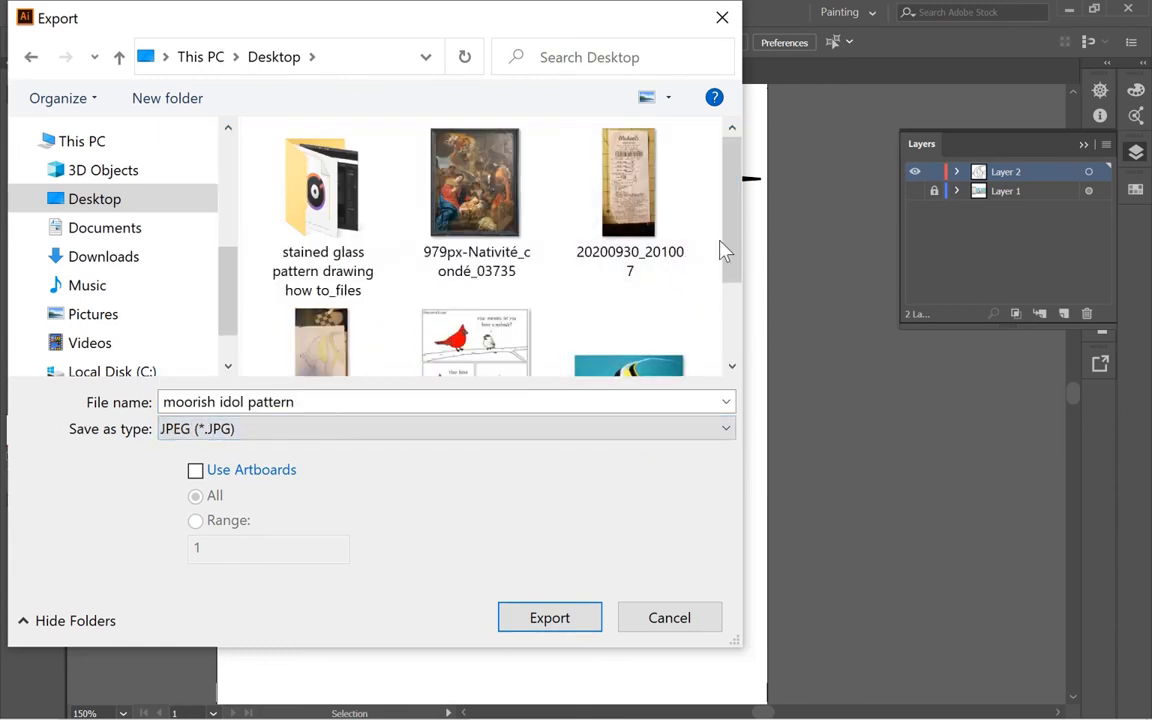
pyautogui.moveTo(733, 249); pyautogui.dragTo(753, 334)
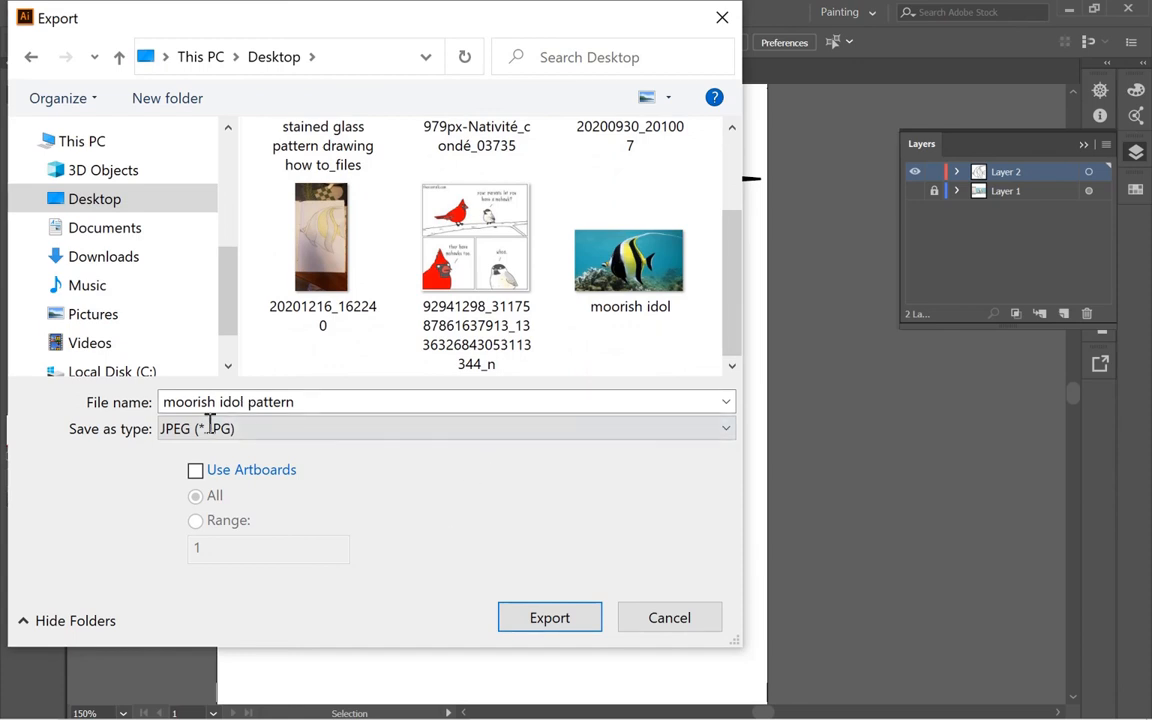
pyautogui.click(195, 470)
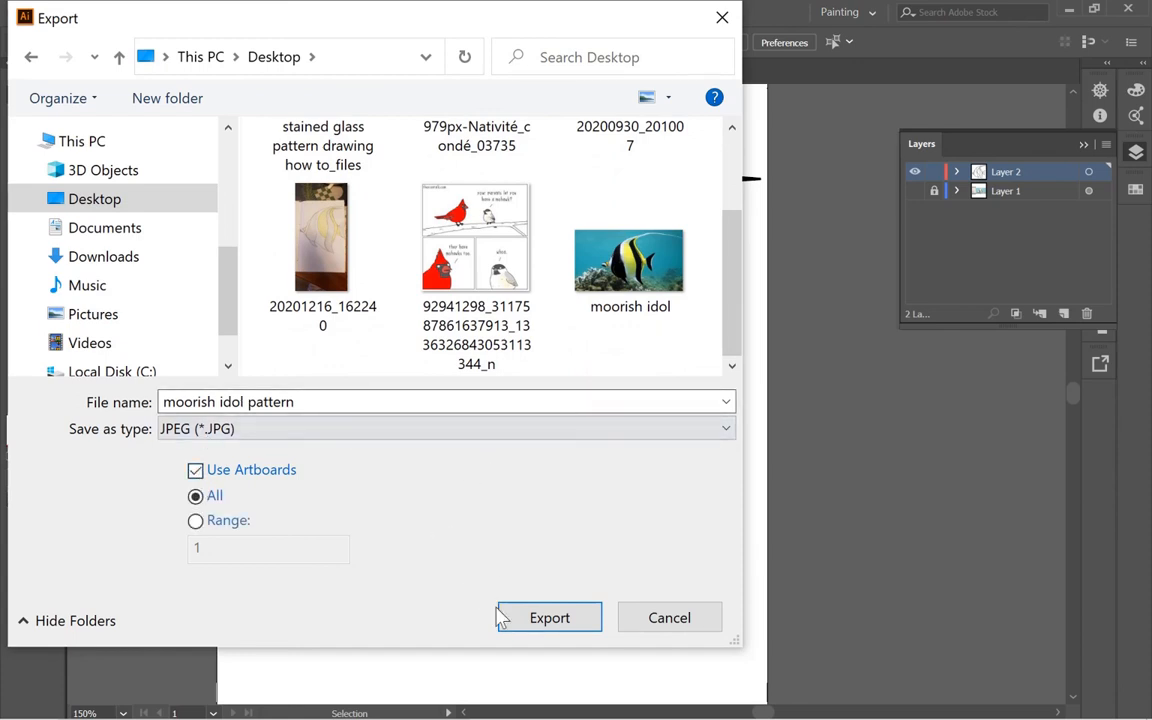
pyautogui.click(550, 626)
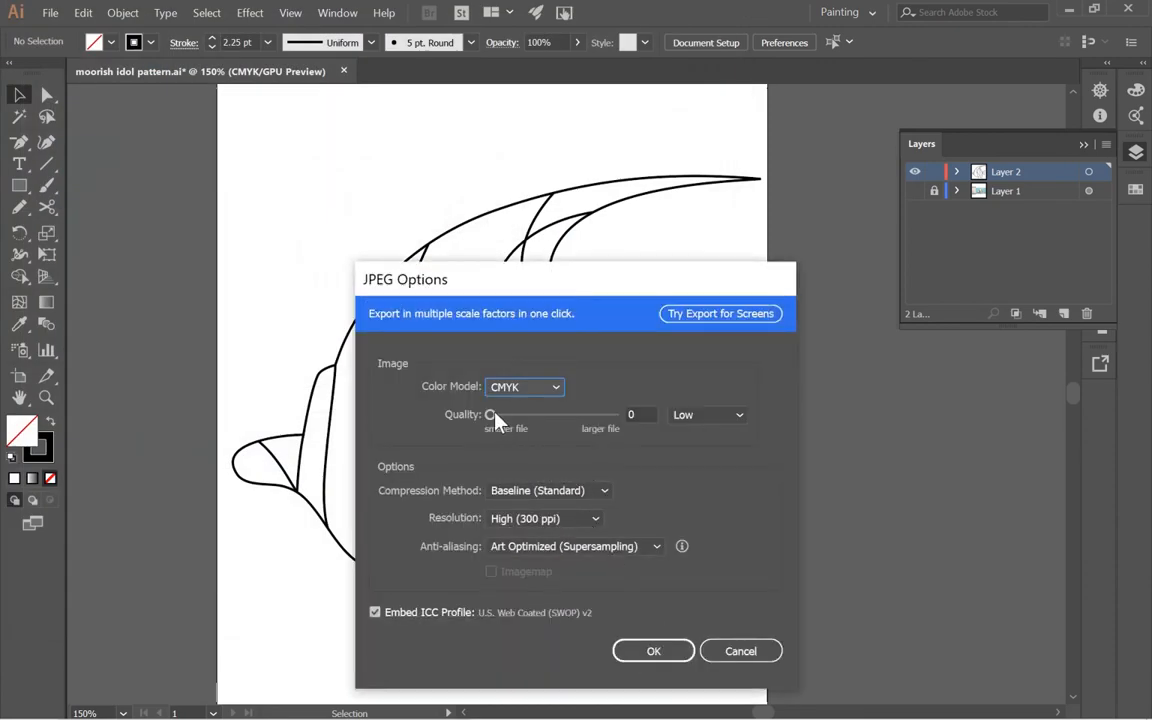
# - Set the JPEG quality to 10 (Maximum) and complete the export
pyautogui.moveTo(493, 413); pyautogui.dragTo(617, 437)
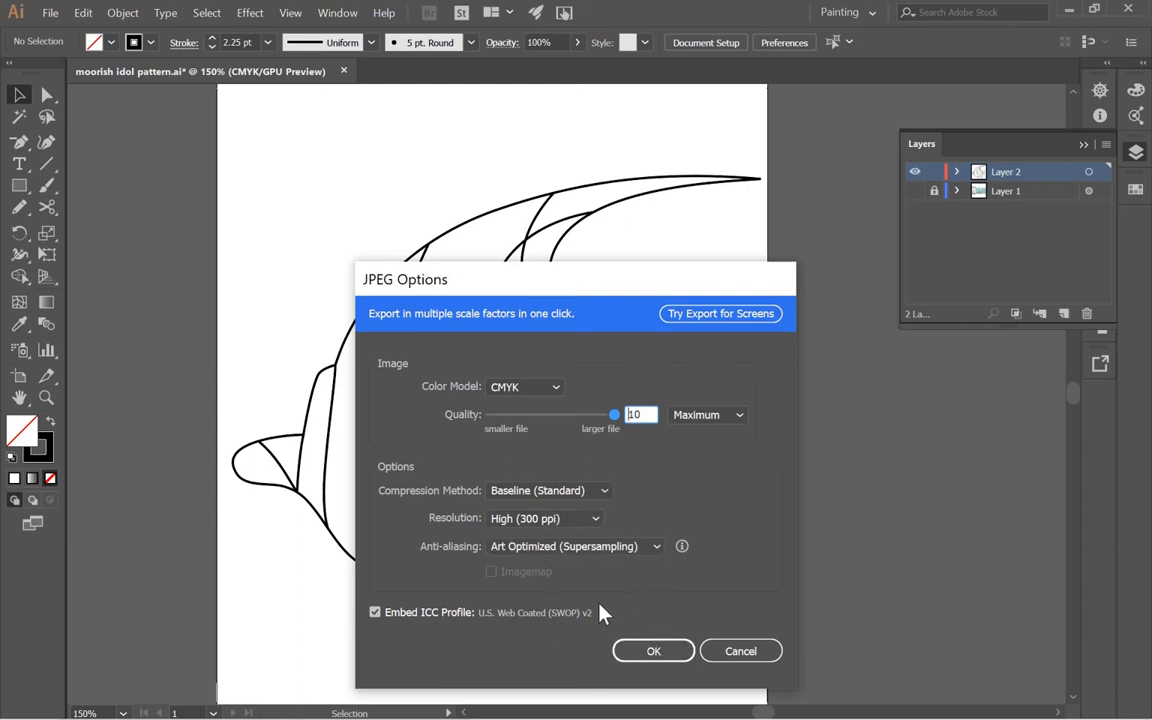
pyautogui.click(651, 652)
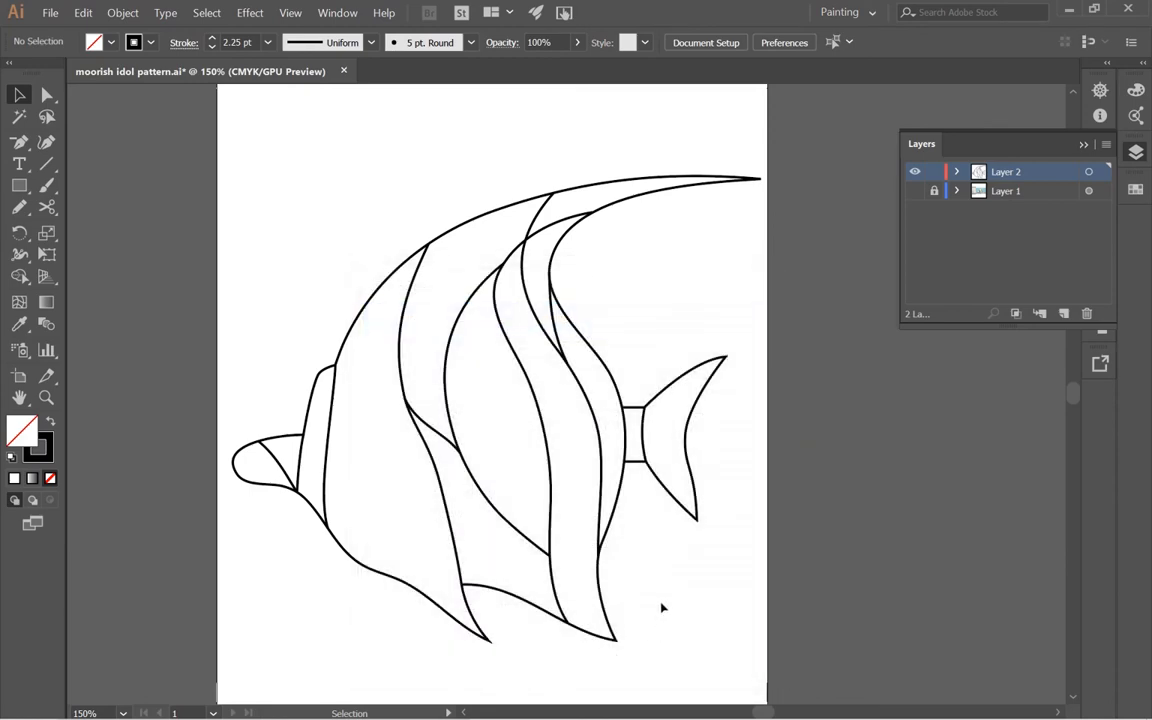
# - Open the exported "moorish idol pattern-01" image from the Desktop folder in File Explorer to check it, and close both windows
pyautogui.press('super')
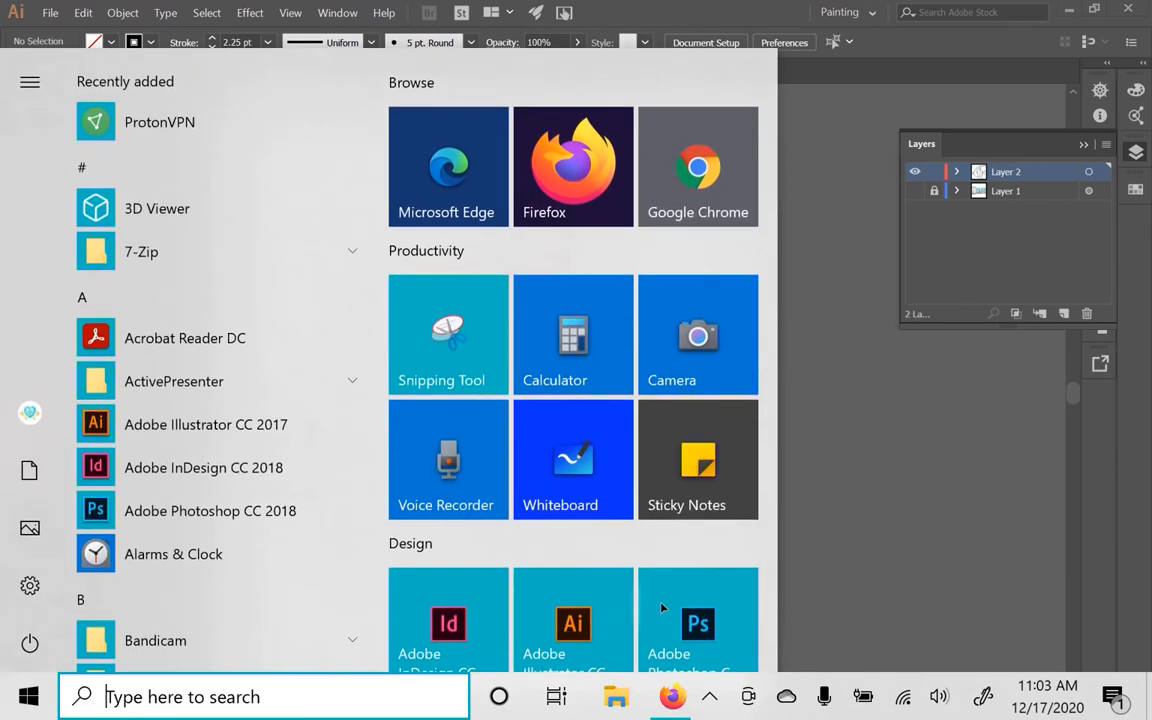
pyautogui.click(610, 697)
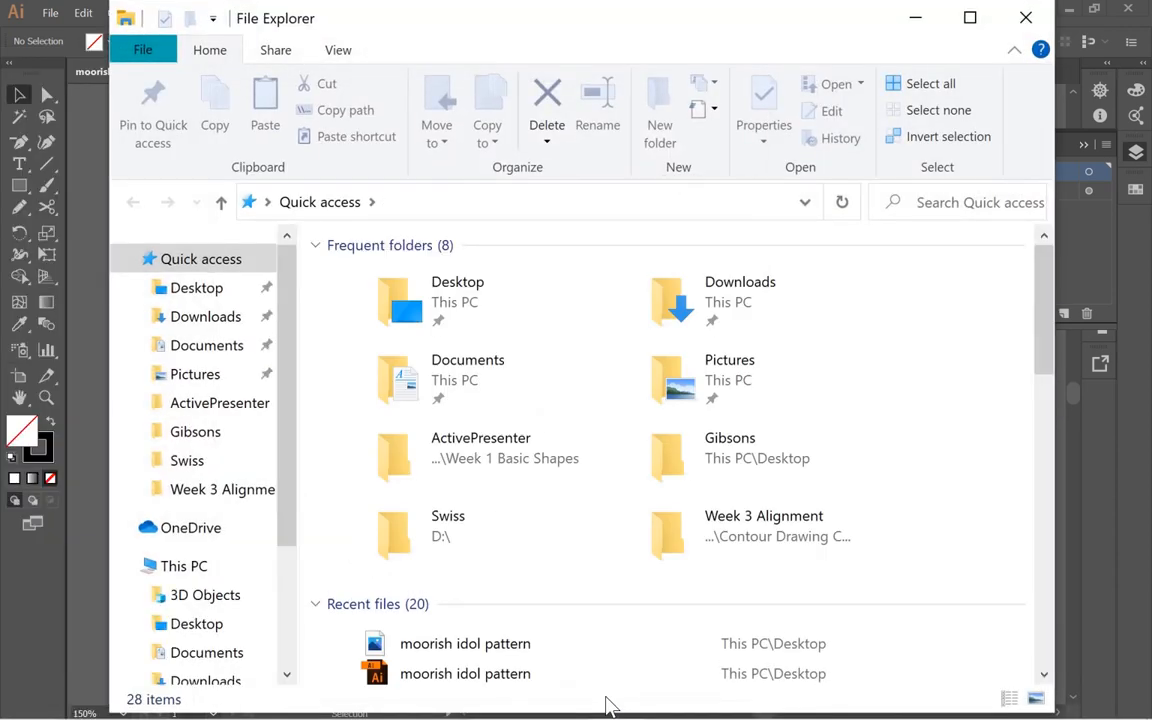
pyautogui.click(200, 290)
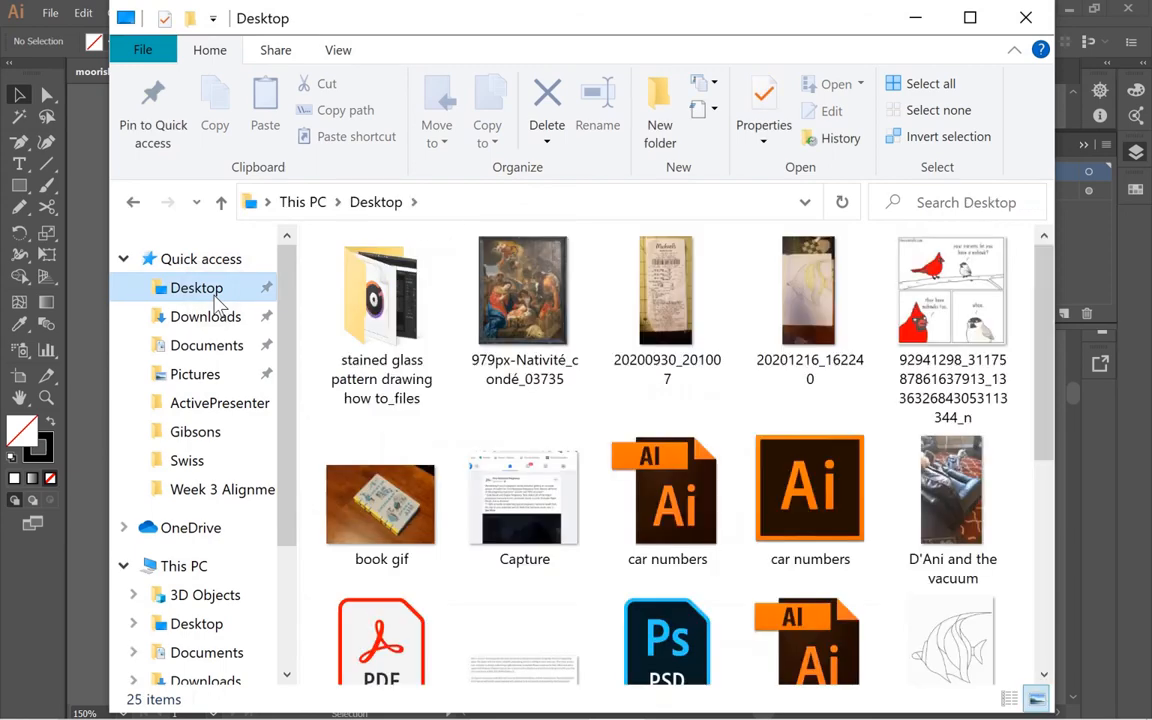
pyautogui.moveTo(1043, 370)
pyautogui.mouseDown()
pyautogui.moveTo(1045, 578)
pyautogui.moveTo(1015, 370)
pyautogui.moveTo(1026, 424)
pyautogui.mouseUp()
pyautogui.click(960, 452)
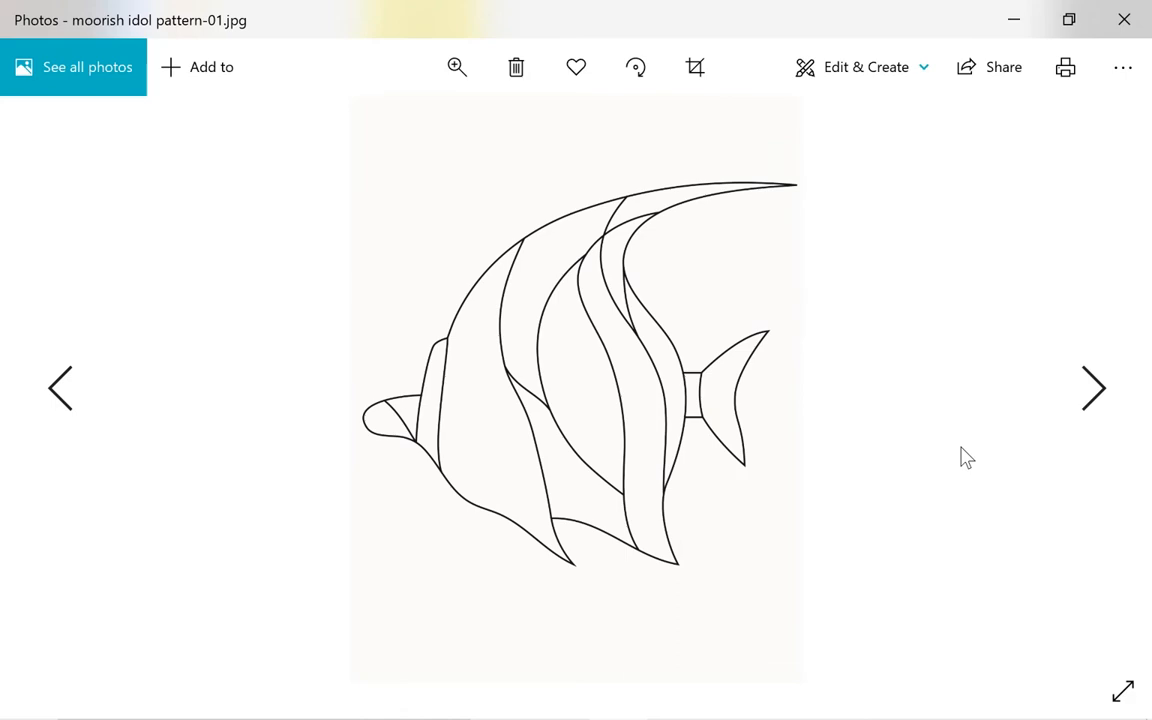
pyautogui.click(1124, 19)
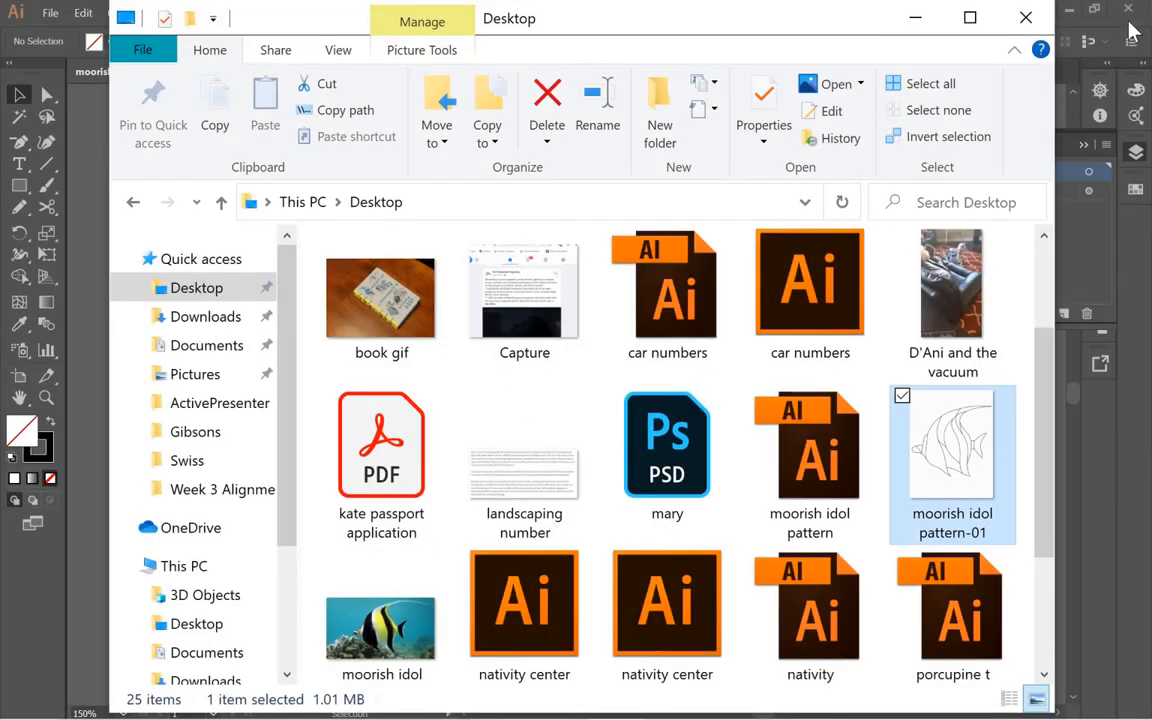
pyautogui.click(1020, 22)
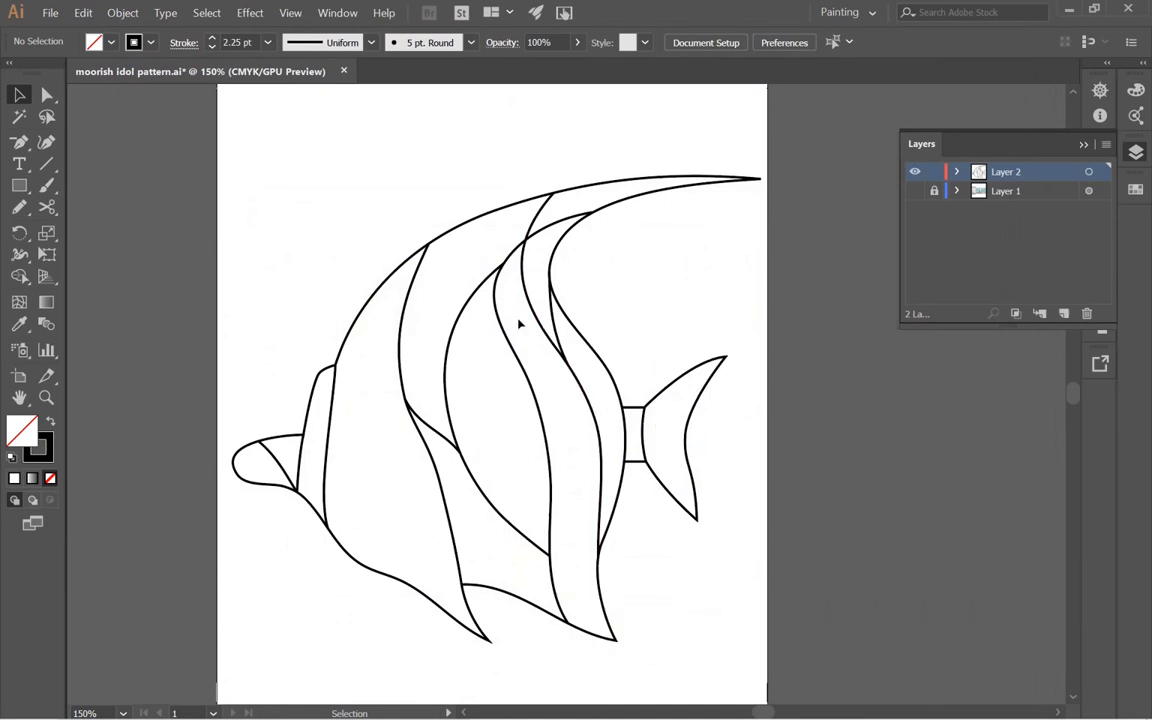
# - Collapse the Layers panel, select all the fish pattern's lines and convert them to filled shapes with Outline Stroke
pyautogui.moveTo(563, 332); pyautogui.dragTo(600, 316)
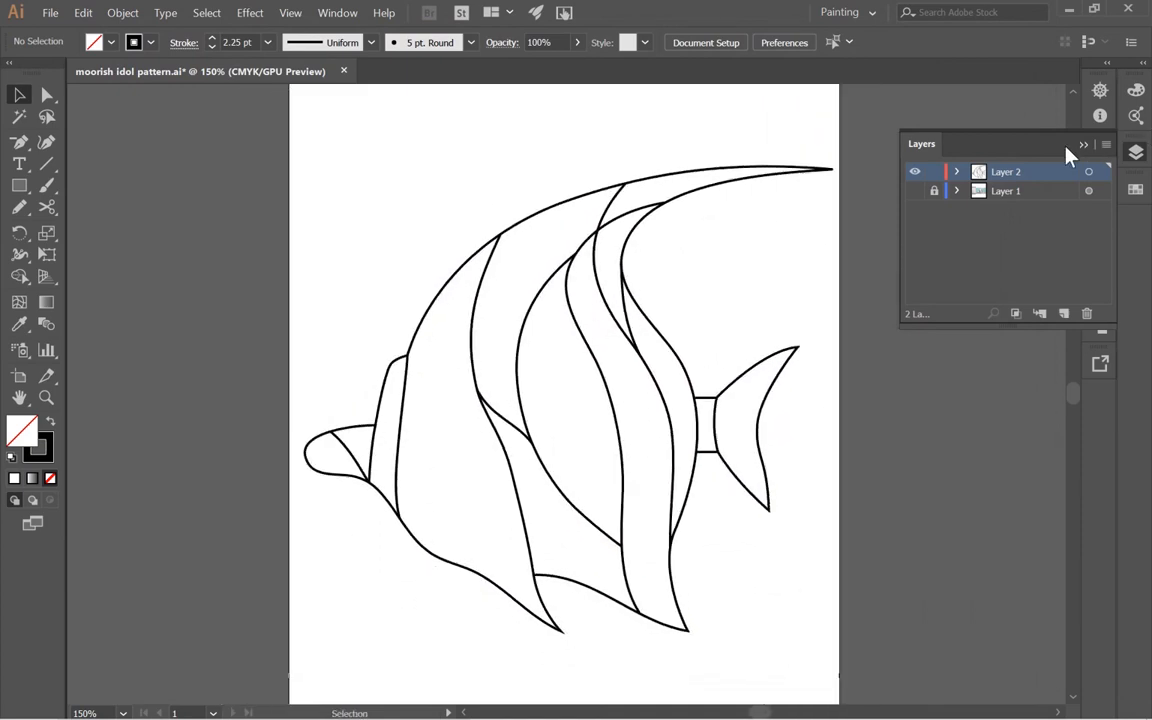
pyautogui.click(1084, 146)
pyautogui.moveTo(766, 319); pyautogui.dragTo(679, 318)
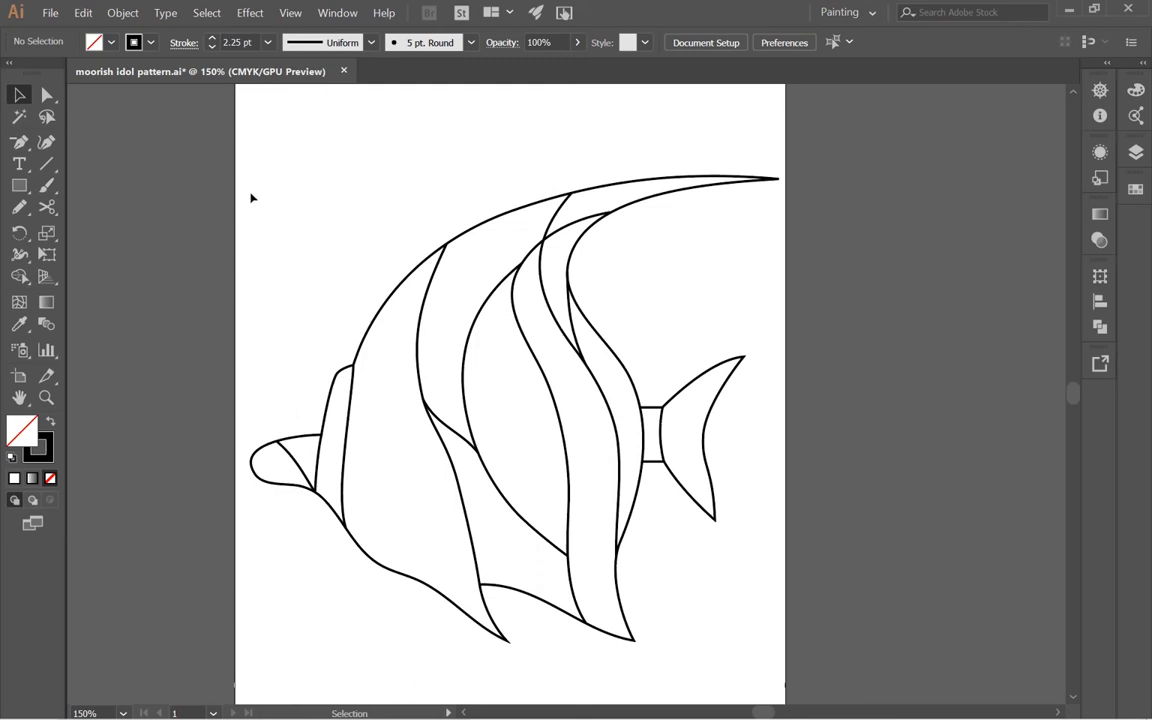
pyautogui.moveTo(240, 157); pyautogui.dragTo(851, 659)
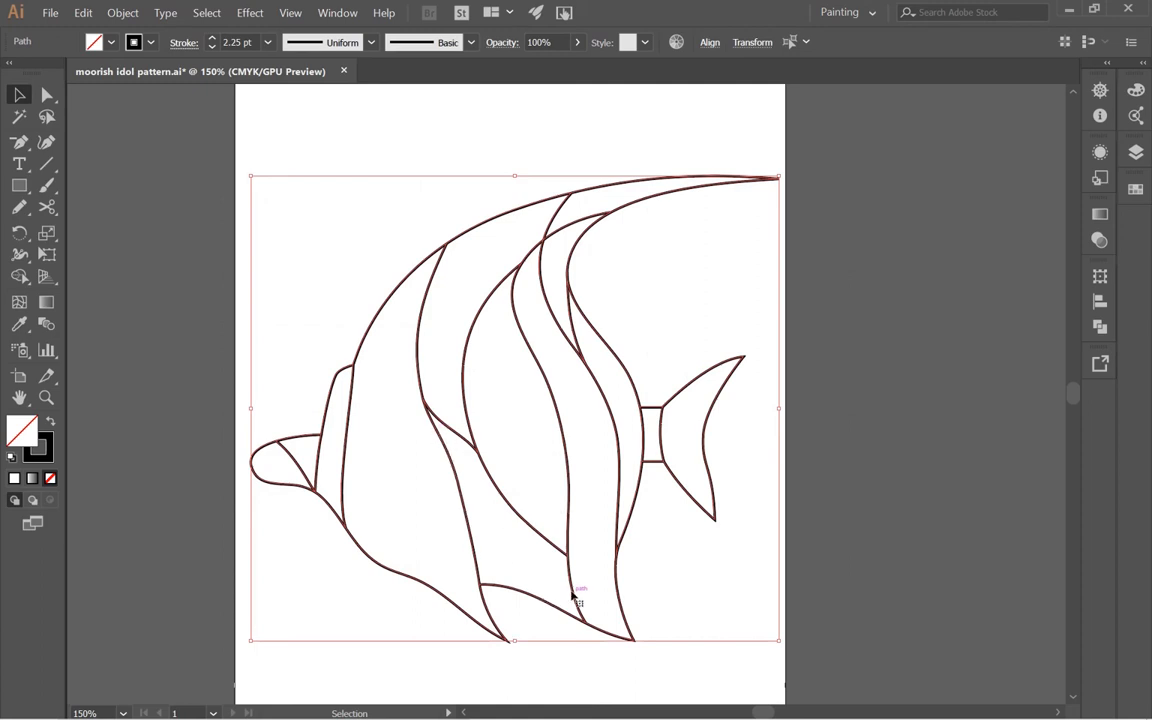
pyautogui.keyDown('ctrl'); pyautogui.keyDown('alt'); pyautogui.click(441, 359); pyautogui.keyUp('alt'); pyautogui.keyUp('ctrl')
pyautogui.moveTo(576, 406); pyautogui.dragTo(454, 382)
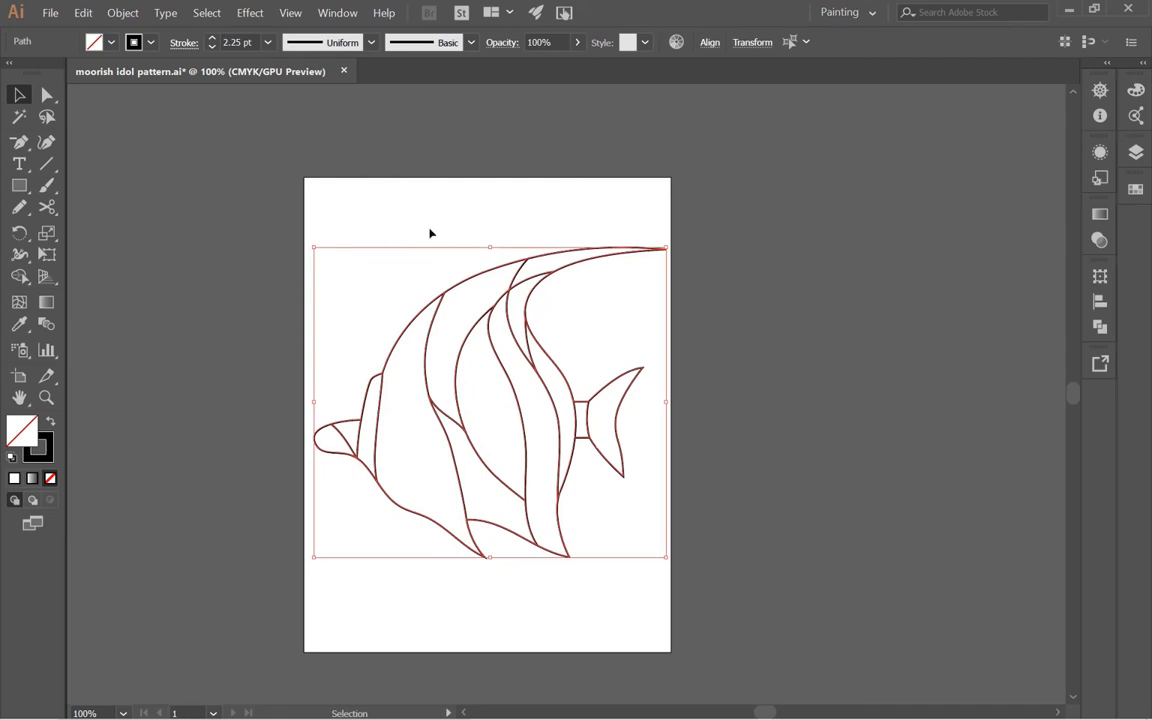
pyautogui.click(124, 12)
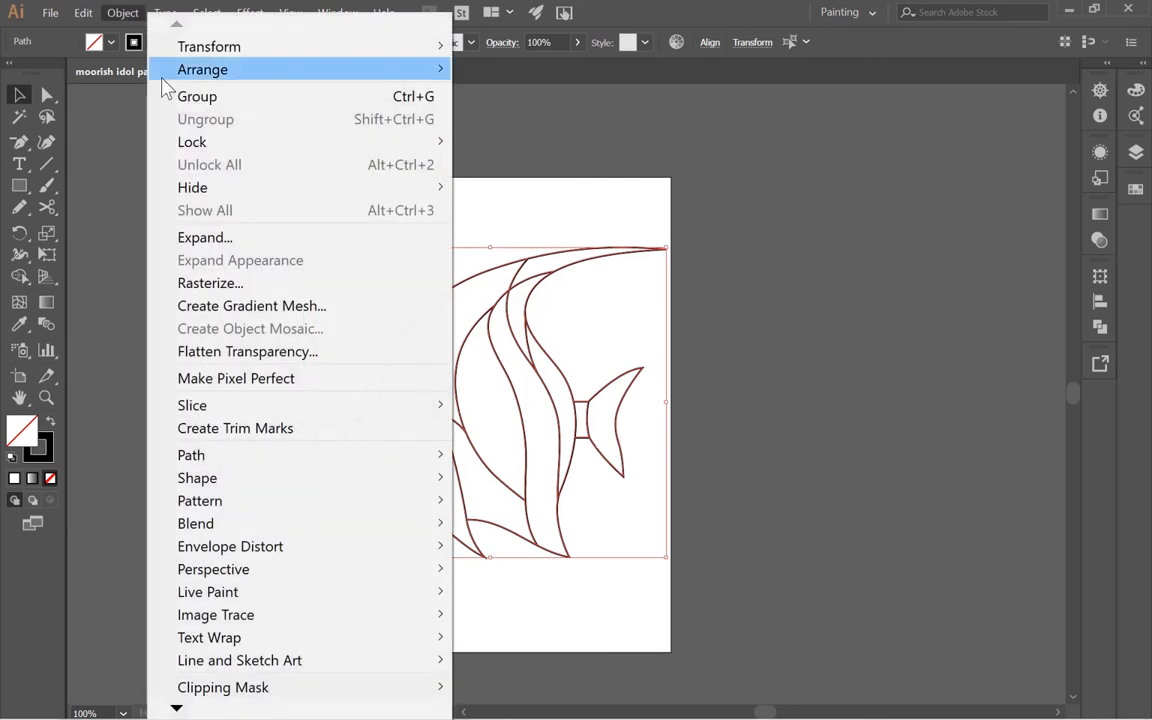
pyautogui.moveTo(366, 462)
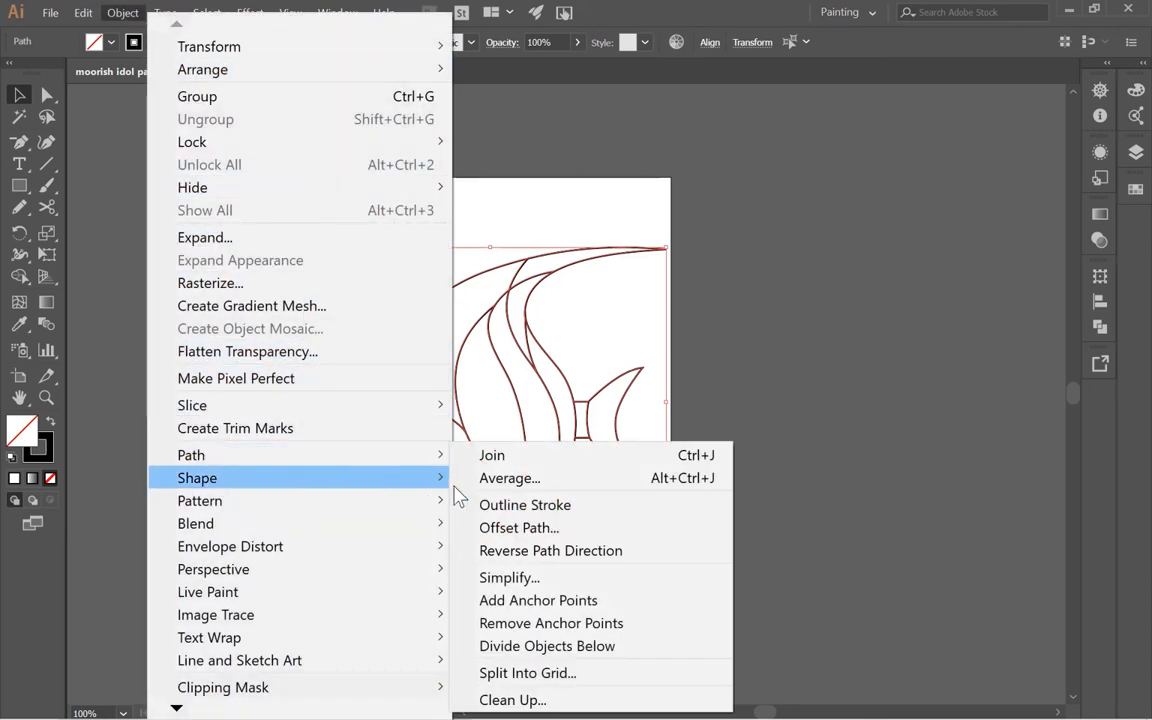
pyautogui.click(527, 508)
# - Examine up close how the outlined strokes overlap where the fish's stripe lines meet
pyautogui.hotkey('ctrl', 'space')
pyautogui.moveTo(460, 389); pyautogui.dragTo(850, 496)
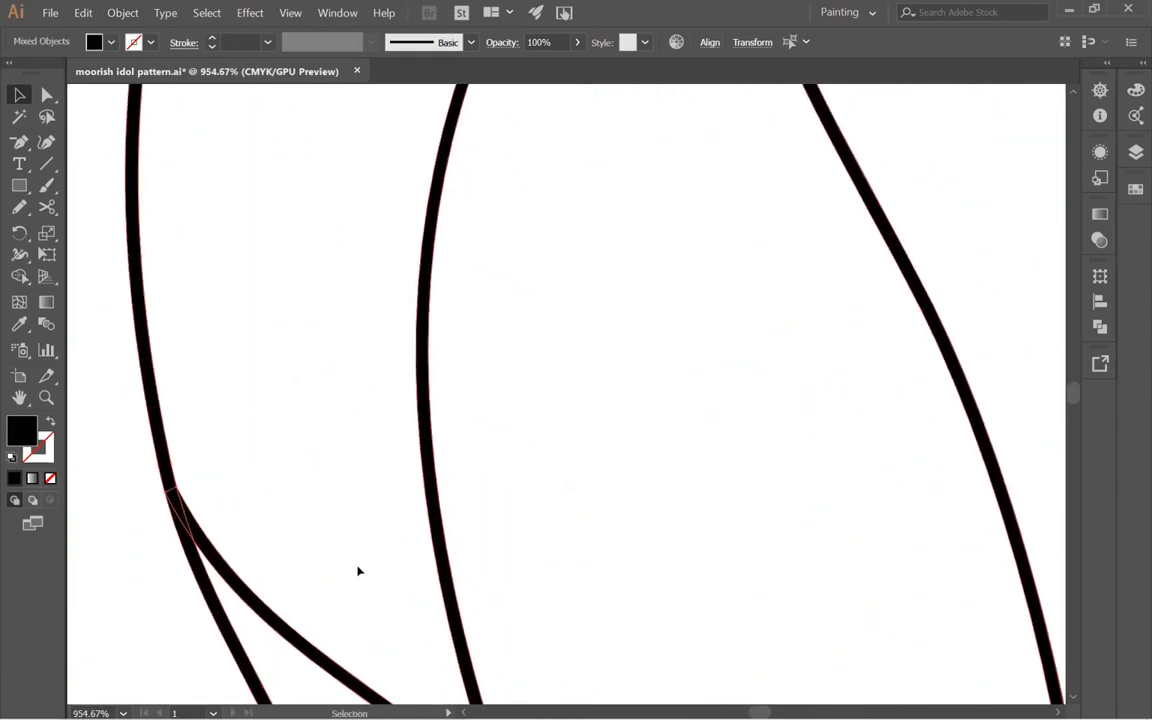
pyautogui.hotkey('ctrl', 'alt', 'space')
pyautogui.keyDown('ctrl'); pyautogui.keyDown('alt'); pyautogui.click(400, 566); pyautogui.keyUp('alt'); pyautogui.keyUp('ctrl')
pyautogui.keyDown('ctrl'); pyautogui.keyDown('alt'); pyautogui.click(404, 565); pyautogui.keyUp('alt'); pyautogui.keyUp('ctrl')
pyautogui.keyDown('ctrl'); pyautogui.keyDown('alt'); pyautogui.click(404, 564); pyautogui.keyUp('alt'); pyautogui.keyUp('ctrl')
pyautogui.keyDown('ctrl'); pyautogui.keyDown('alt'); pyautogui.click(404, 563); pyautogui.keyUp('alt'); pyautogui.keyUp('ctrl')
pyautogui.keyDown('ctrl'); pyautogui.keyDown('alt'); pyautogui.click(404, 563); pyautogui.keyUp('alt'); pyautogui.keyUp('ctrl')
pyautogui.keyDown('ctrl'); pyautogui.keyDown('alt'); pyautogui.click(404, 562); pyautogui.keyUp('alt'); pyautogui.keyUp('ctrl')
pyautogui.press('space')
pyautogui.moveTo(860, 374); pyautogui.dragTo(386, 625)
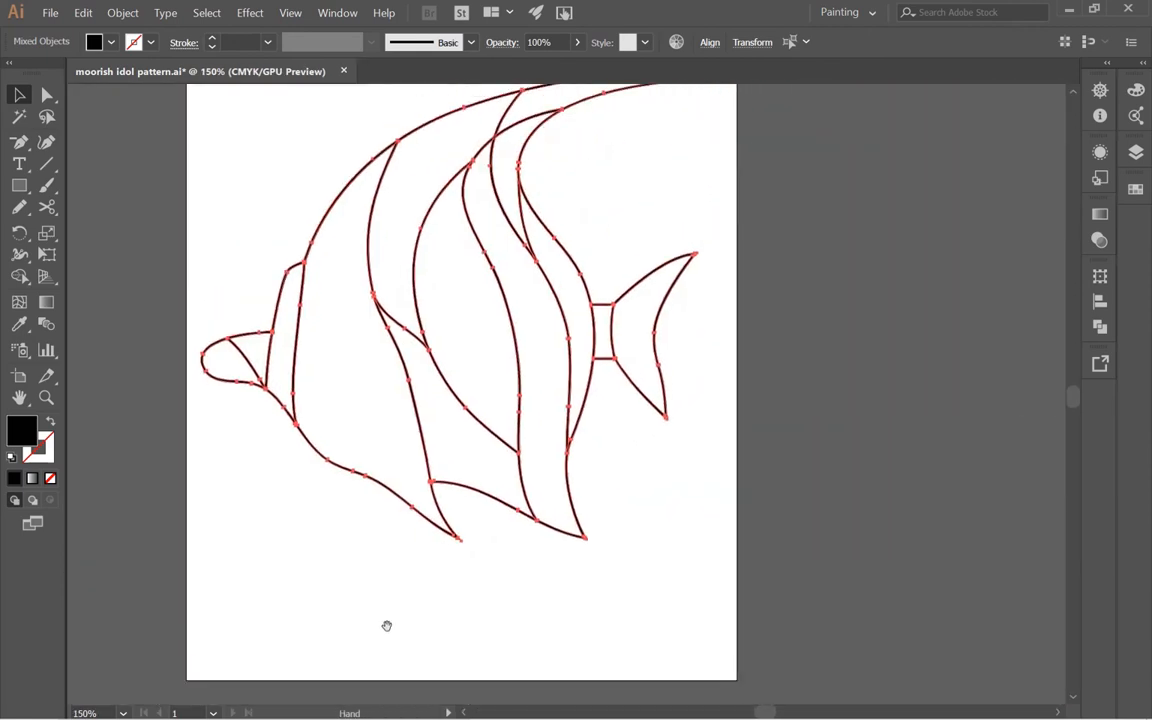
pyautogui.moveTo(668, 324); pyautogui.dragTo(753, 378)
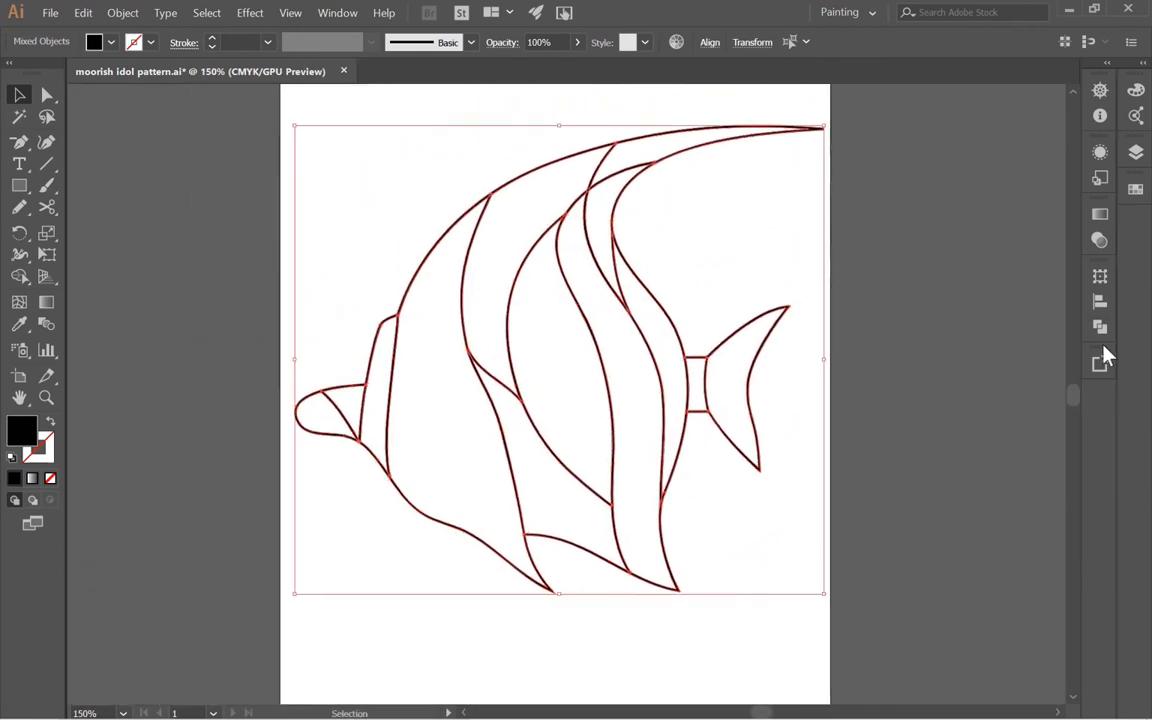
# - Unite all the outlined strokes into one compound shape with Pathfinder and deselect it
pyautogui.click(1099, 328)
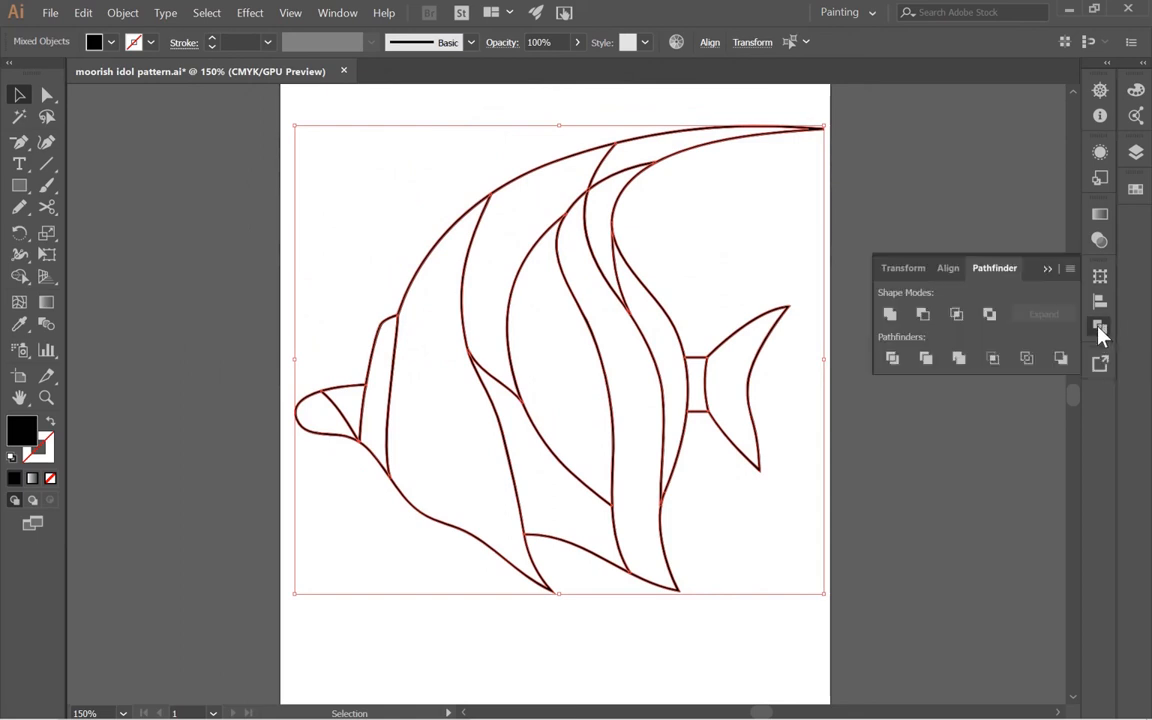
pyautogui.click(890, 315)
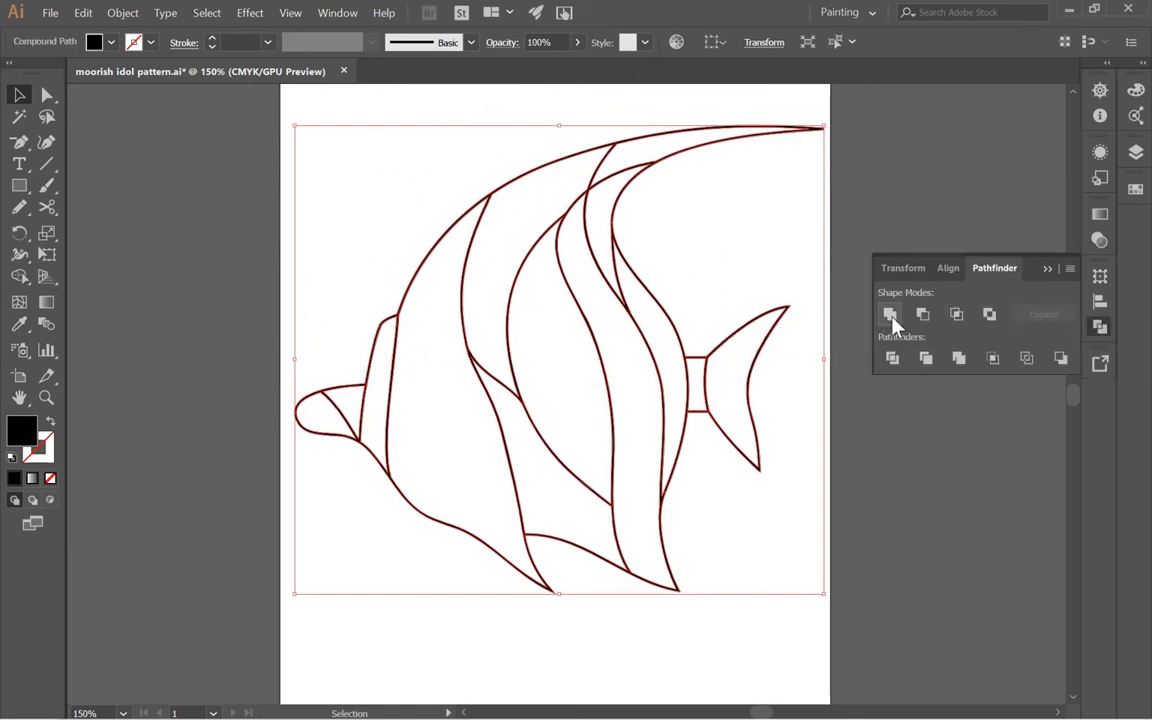
pyautogui.click(1047, 268)
pyautogui.click(951, 284)
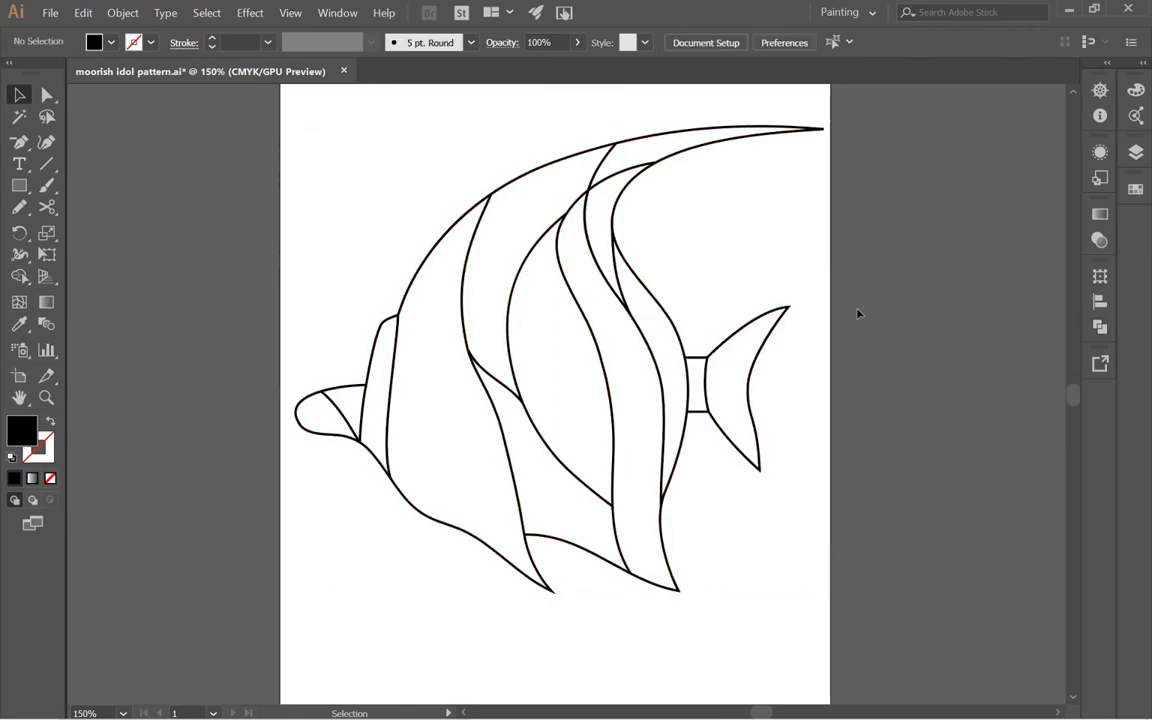
# - Select the united fish shape and examine its line junctions up close, including where the stripe lines meet
pyautogui.hotkey('ctrl', 'space')
pyautogui.moveTo(428, 320); pyautogui.dragTo(648, 422)
pyautogui.click(526, 389)
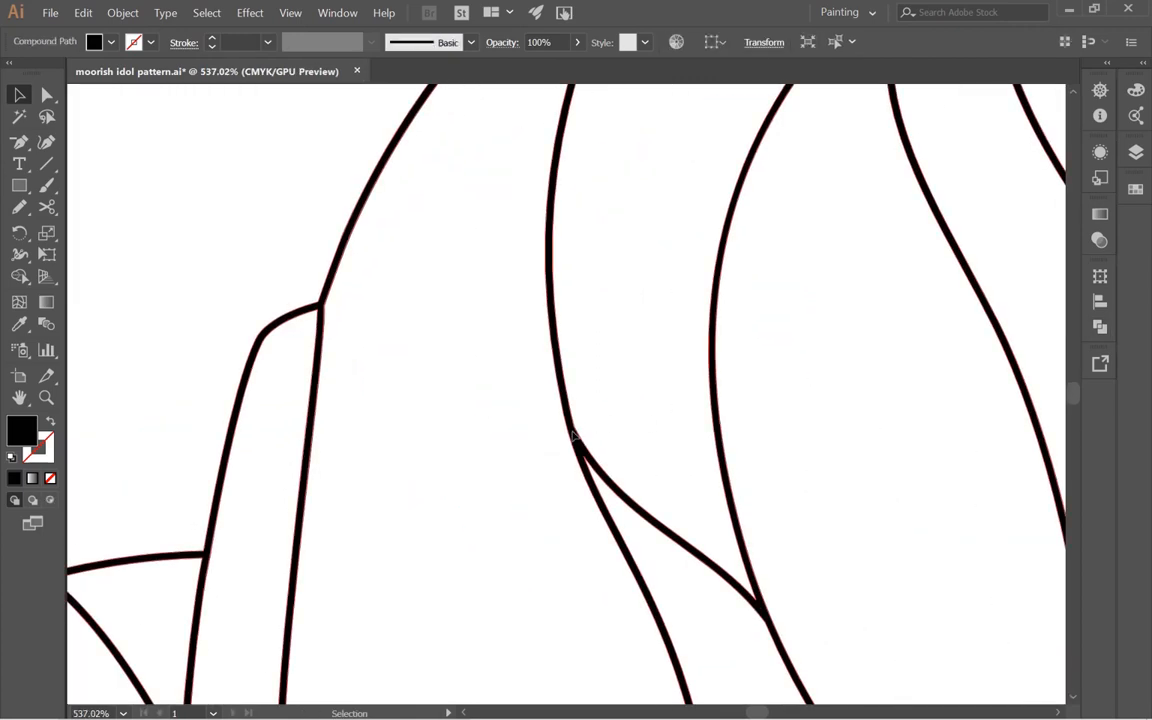
pyautogui.keyDown('ctrl'); pyautogui.keyDown('alt'); pyautogui.click(598, 527); pyautogui.keyUp('alt'); pyautogui.keyUp('ctrl')
pyautogui.keyDown('ctrl'); pyautogui.keyDown('alt'); pyautogui.click(598, 527); pyautogui.keyUp('alt'); pyautogui.keyUp('ctrl')
pyautogui.keyDown('ctrl'); pyautogui.keyDown('alt'); pyautogui.click(598, 527); pyautogui.keyUp('alt'); pyautogui.keyUp('ctrl')
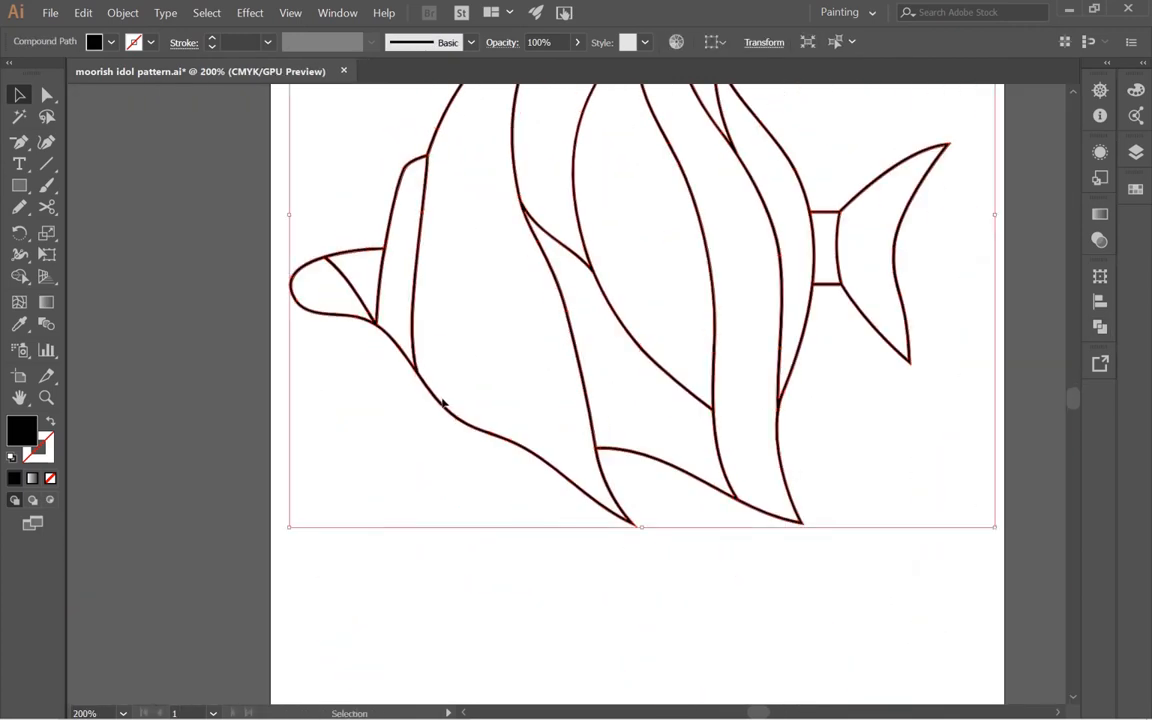
pyautogui.keyDown('ctrl'); pyautogui.keyDown('alt'); pyautogui.click(616, 429); pyautogui.keyUp('alt'); pyautogui.keyUp('ctrl')
pyautogui.keyDown('ctrl'); pyautogui.keyDown('alt'); pyautogui.click(616, 429); pyautogui.keyUp('alt'); pyautogui.keyUp('ctrl')
pyautogui.moveTo(600, 426); pyautogui.dragTo(656, 560)
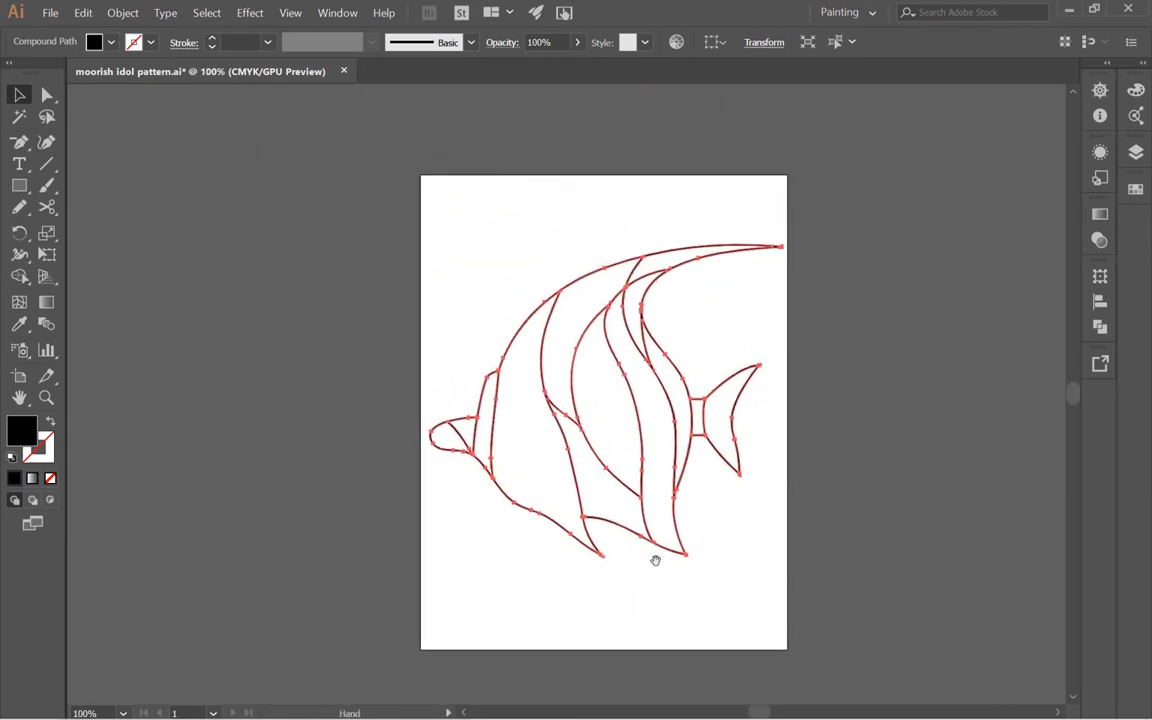
# - Save the united pattern on the Desktop as an SVG named "moorish idol pattern to cut", accepting the SVG options, and deselect it
pyautogui.click(50, 12)
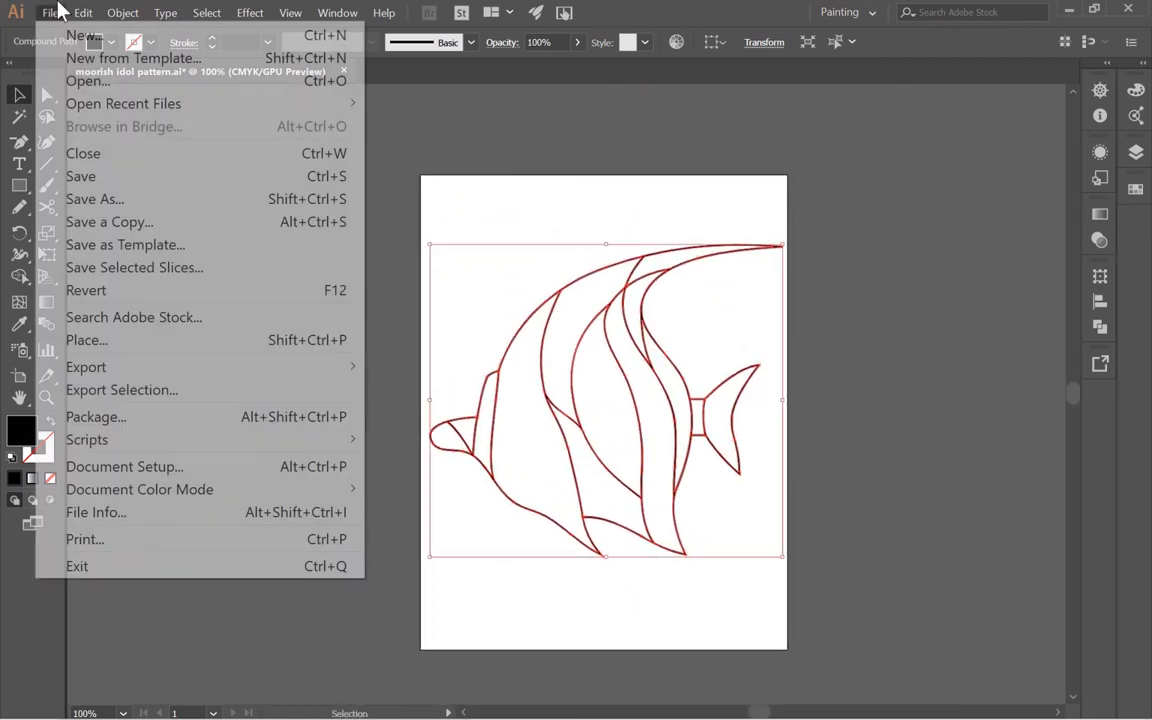
pyautogui.click(200, 199)
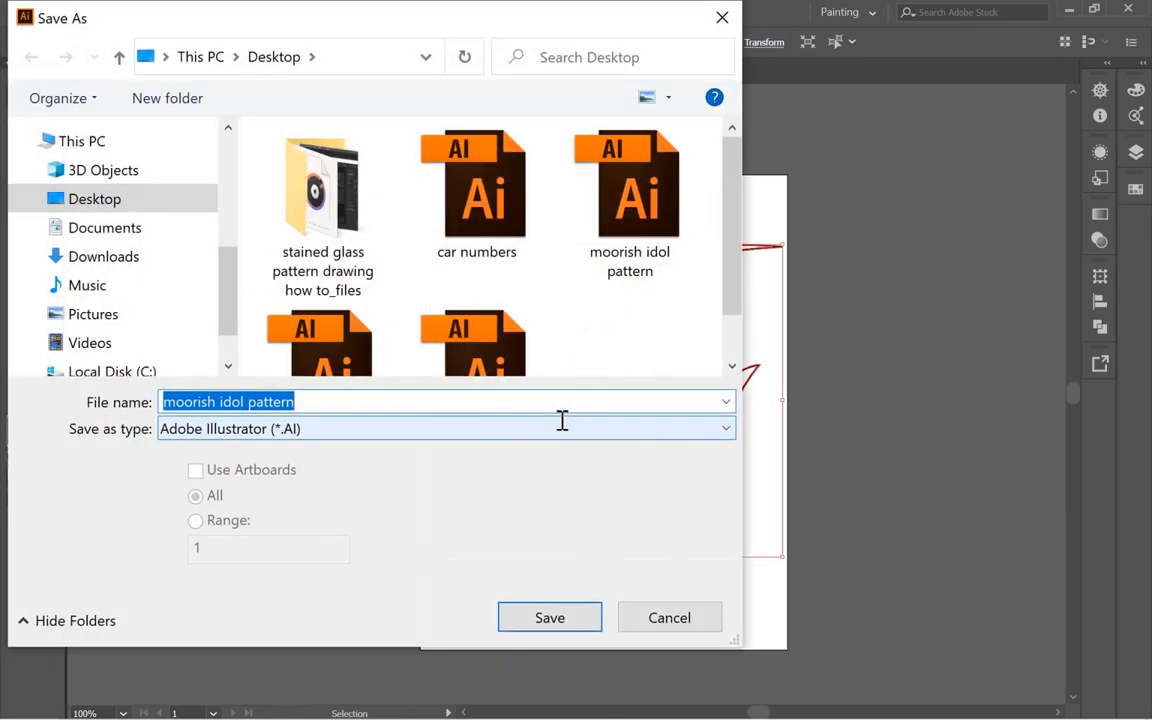
pyautogui.click(562, 428)
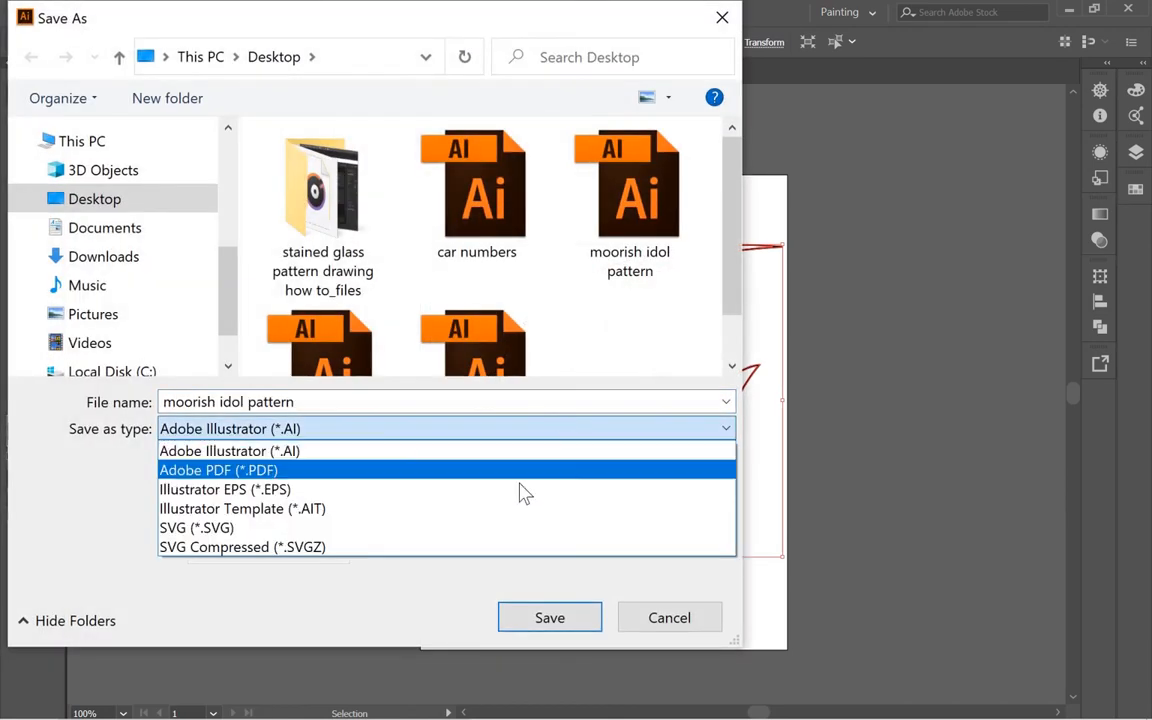
pyautogui.click(510, 525)
pyautogui.click(434, 393)
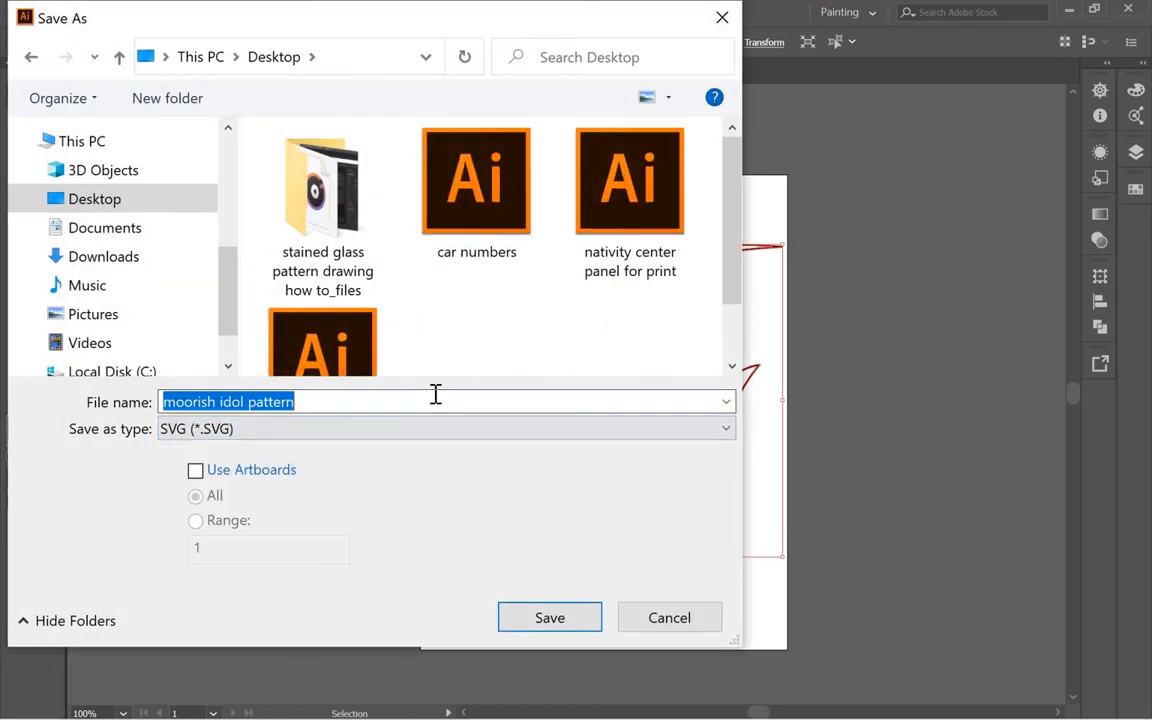
pyautogui.click(436, 394)
pyautogui.write('to cut')
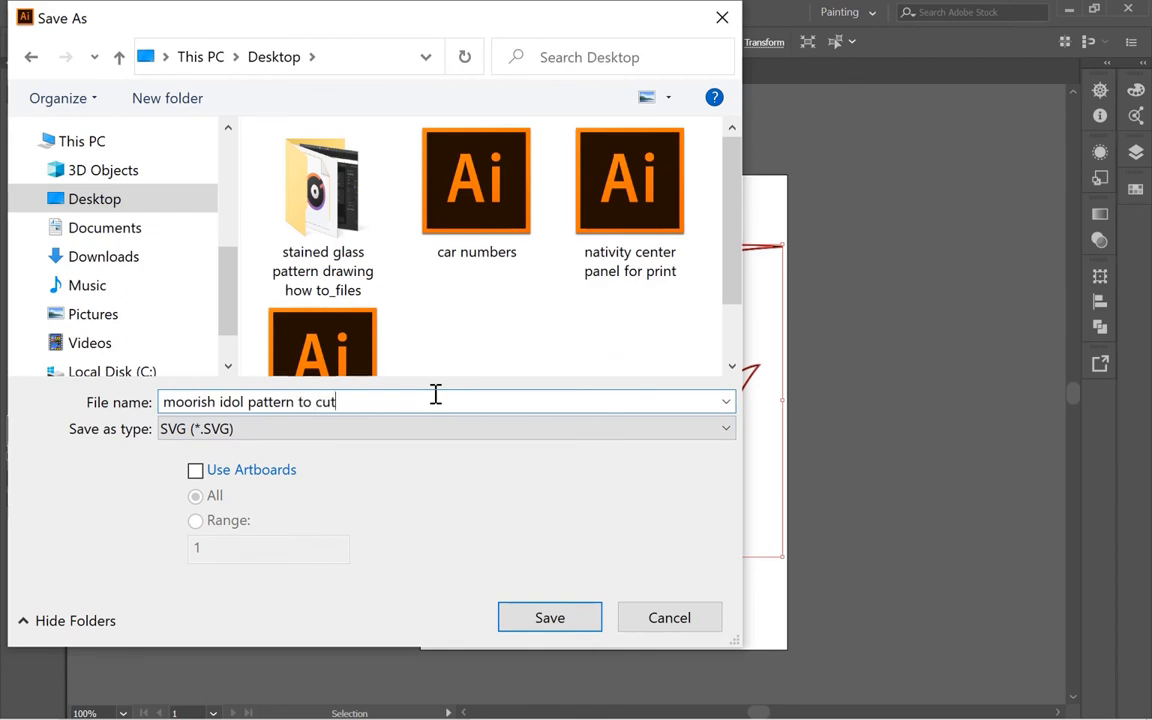
pyautogui.click(579, 617)
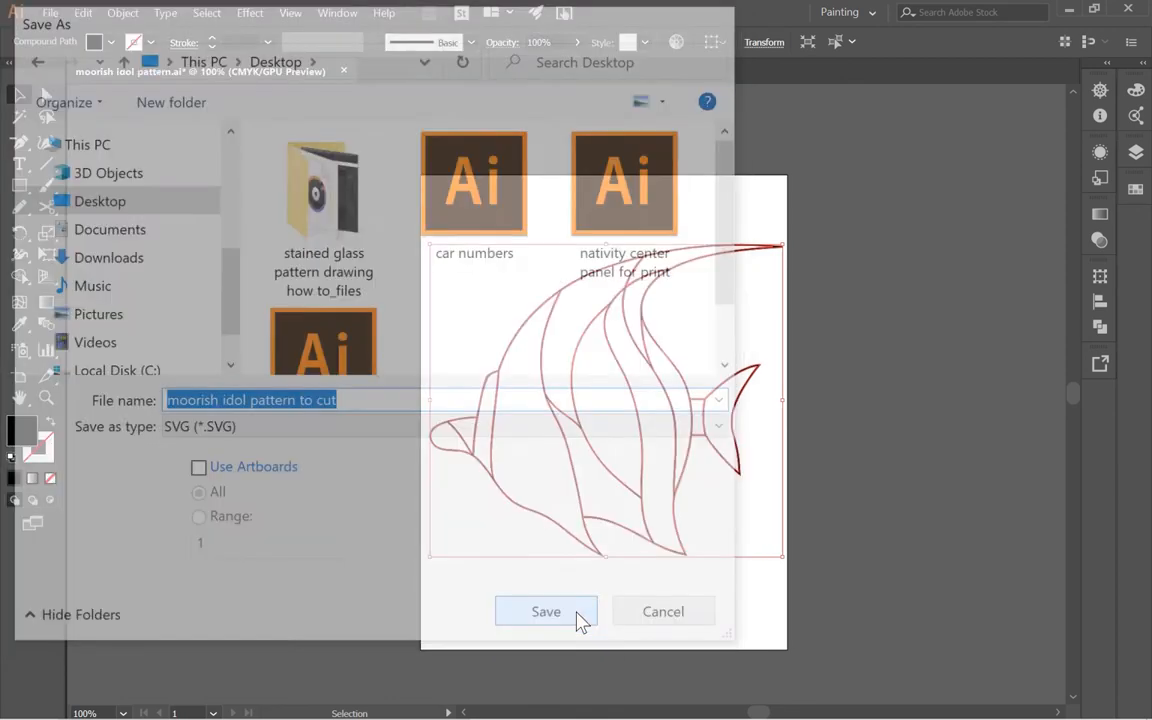
pyautogui.click(678, 468)
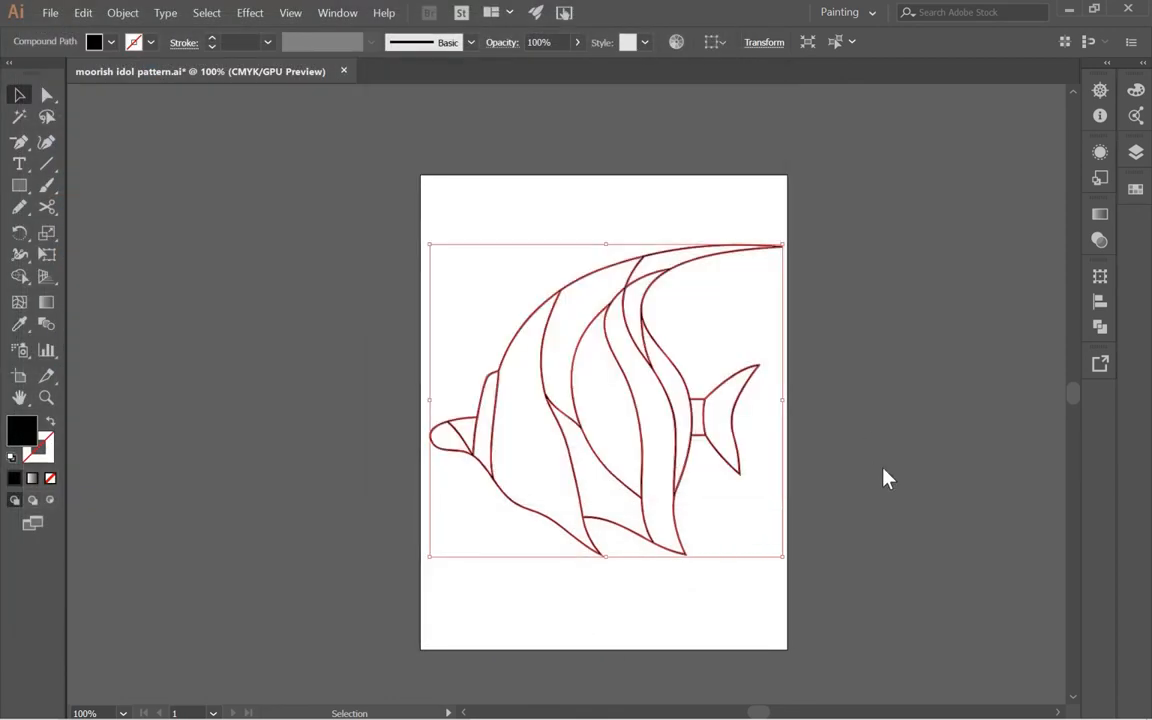
pyautogui.moveTo(884, 476); pyautogui.dragTo(748, 414)
pyautogui.click(748, 420)
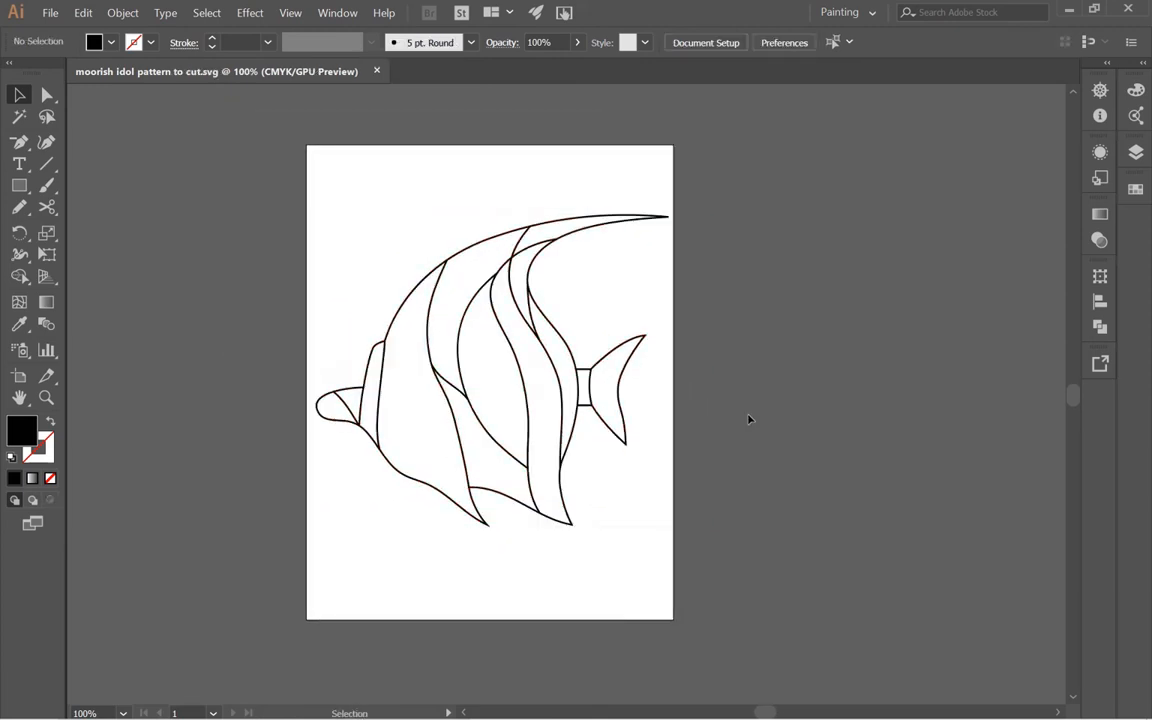